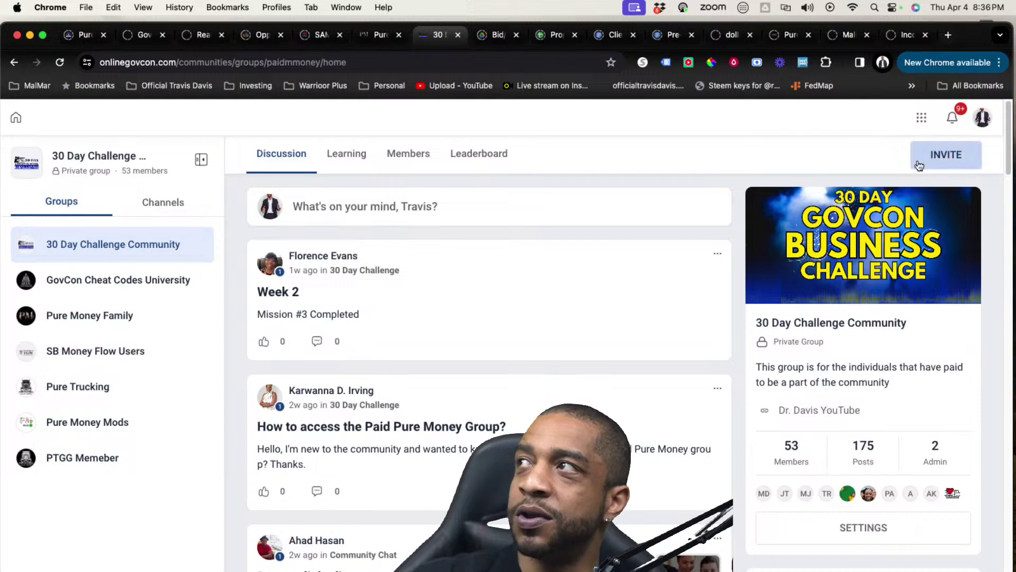
Go from the 30 Day Challenge community to the library of all courses
{"action": "left_click", "coordinate": [921, 117]}
{"action": "left_click", "coordinate": [947, 175]}
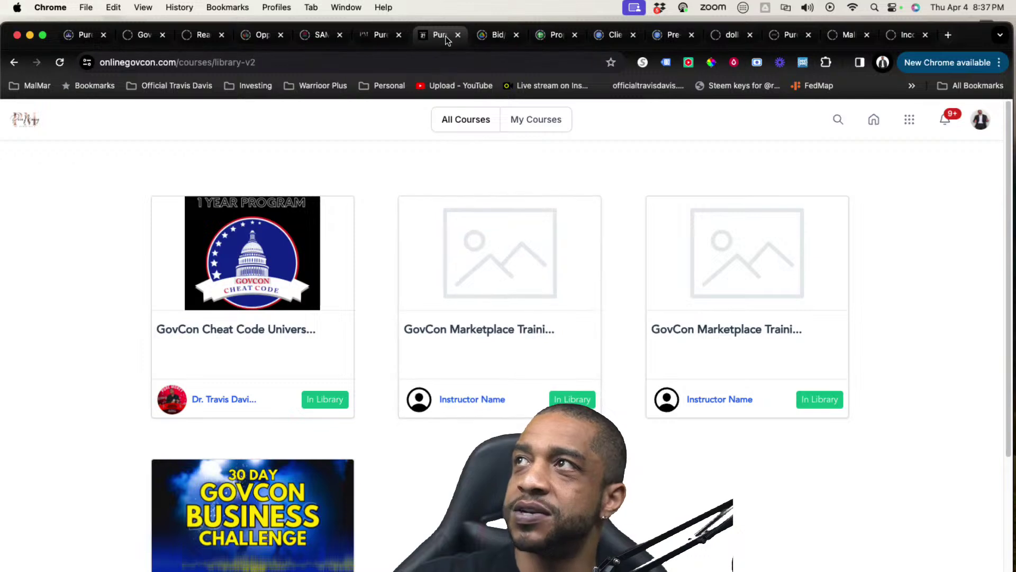
Open the GovCon Marketplace from the SB Money Flow account and log in with the saved credentials
{"action": "left_click", "coordinate": [377, 37]}
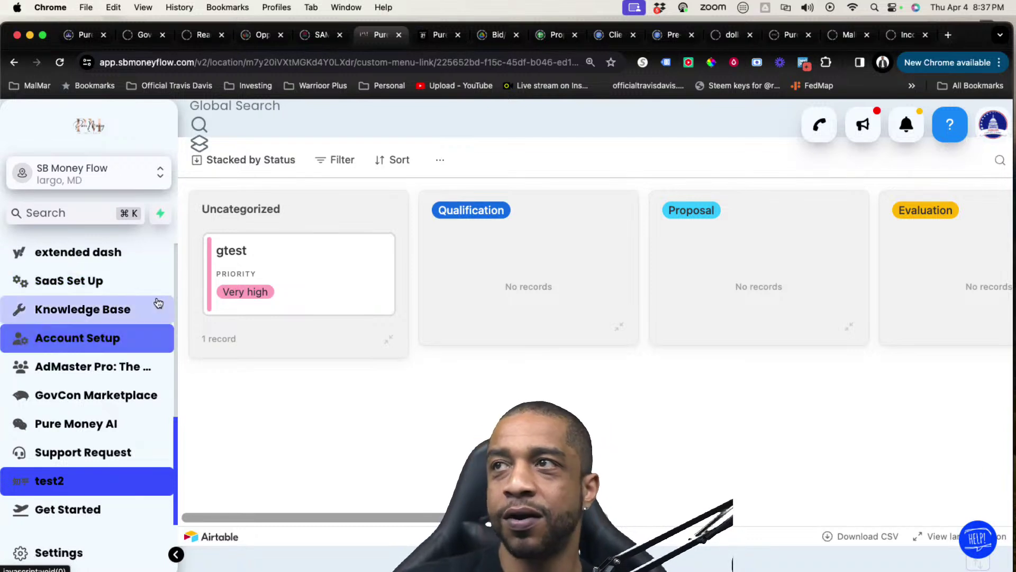
{"action": "left_click", "coordinate": [102, 403]}
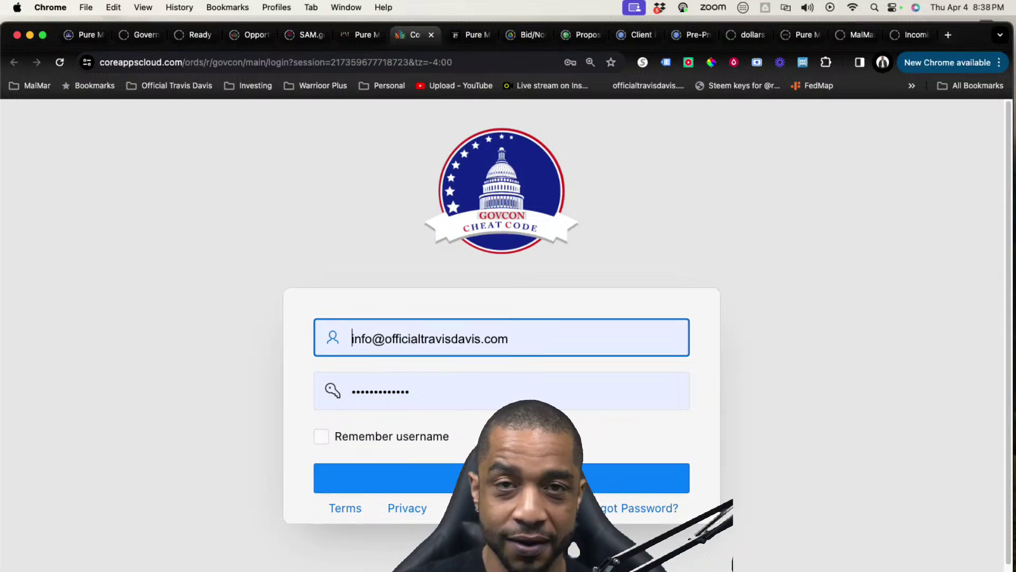
{"action": "left_click", "coordinate": [519, 478]}
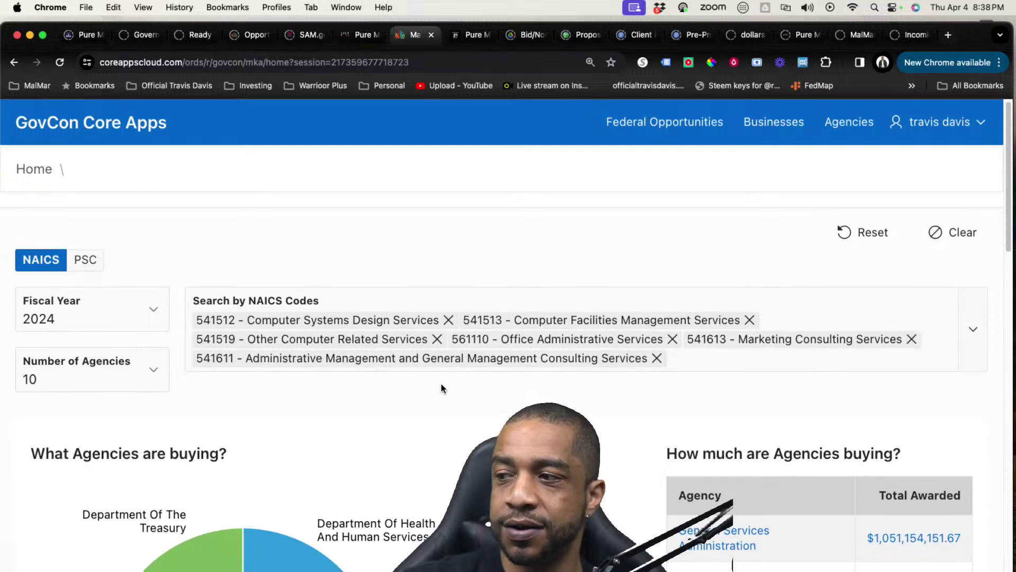
Remove all preselected NAICS codes from the market search on the home page
{"action": "scroll", "coordinate": [437, 389], "scroll_direction": "down", "scroll_amount": 1}
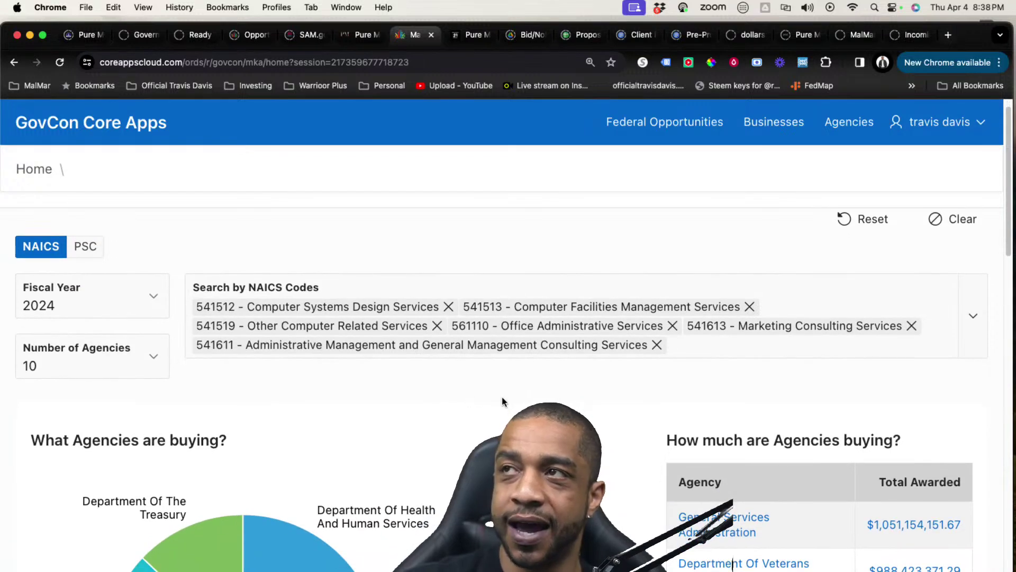
{"action": "scroll", "coordinate": [382, 301], "scroll_direction": "down", "scroll_amount": 1}
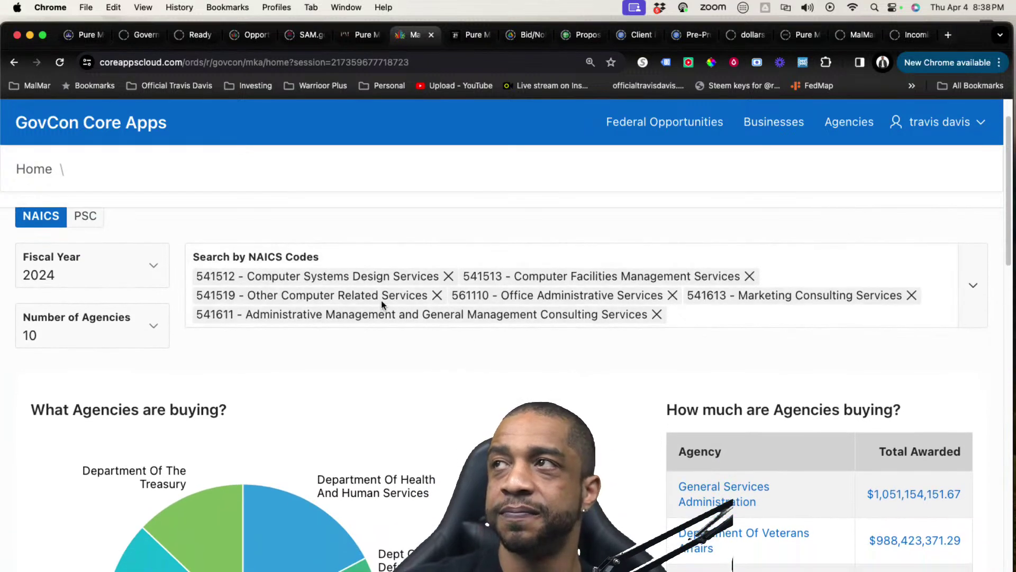
{"action": "left_click", "coordinate": [657, 316]}
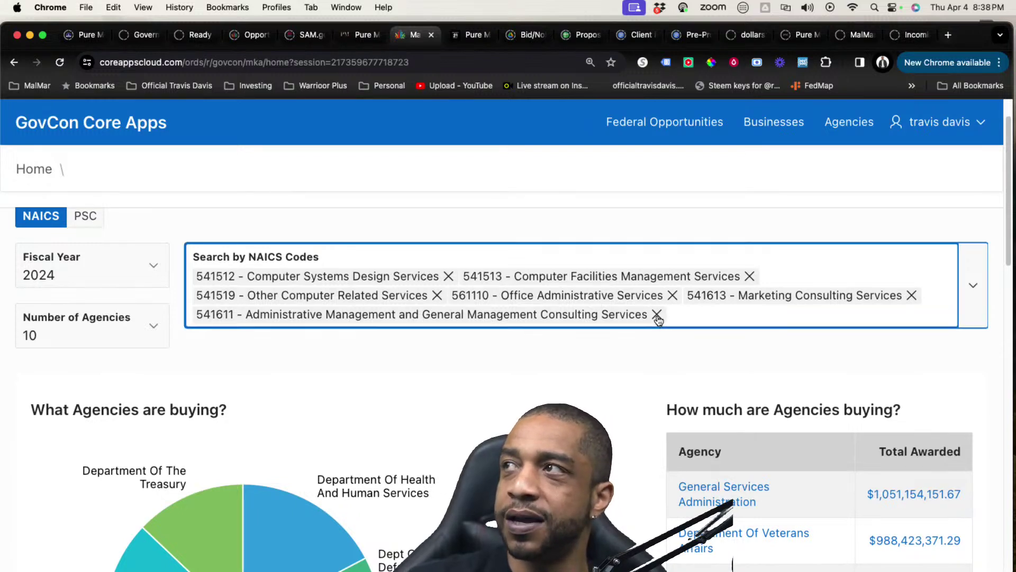
{"action": "left_click", "coordinate": [437, 295]}
{"action": "left_click", "coordinate": [448, 275]}
{"action": "left_click", "coordinate": [421, 292]}
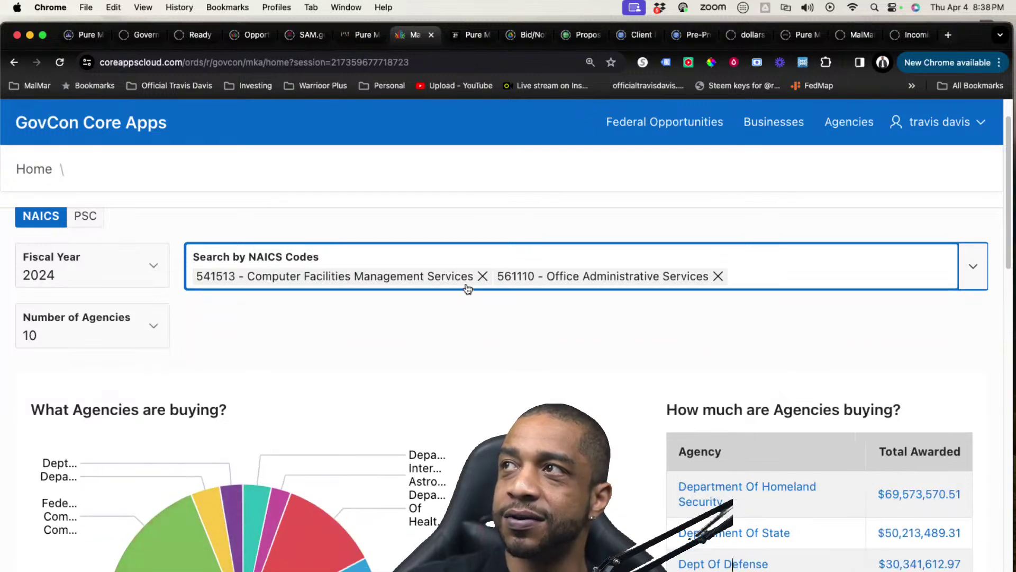
{"action": "left_click", "coordinate": [482, 277]}
{"action": "left_click", "coordinate": [419, 276]}
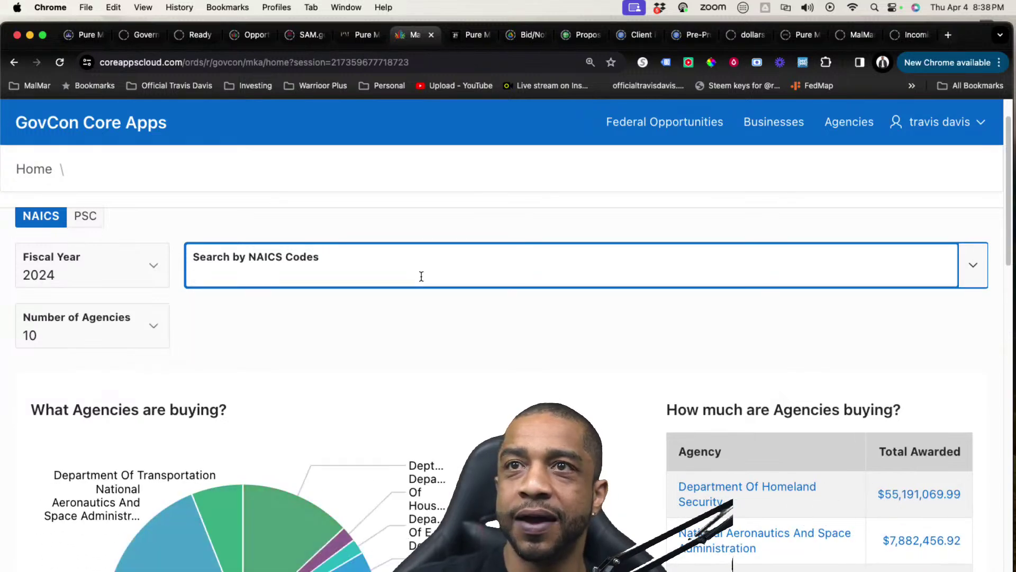
Look up NAICS codes containing 641 and add 336411 - Aircraft Manufacturing to the market search
{"action": "left_click", "coordinate": [390, 276]}
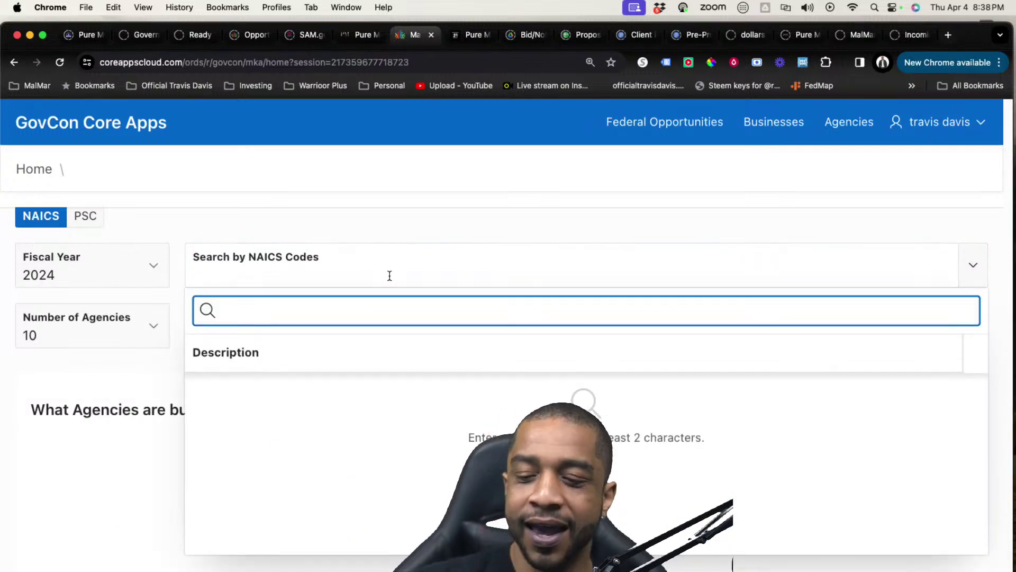
{"action": "type", "text": "641"}
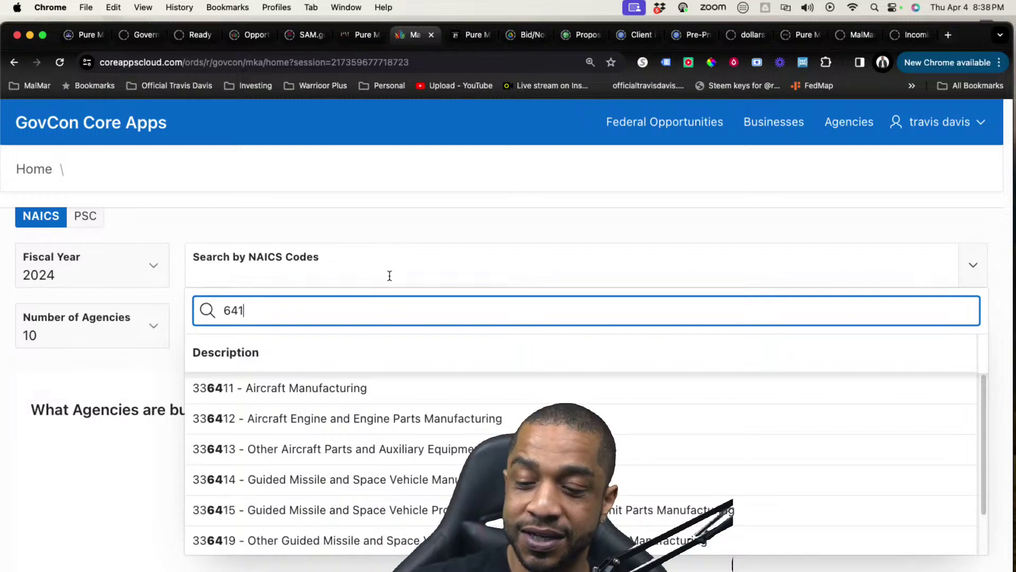
{"action": "scroll", "coordinate": [388, 446], "scroll_direction": "down", "scroll_amount": 2}
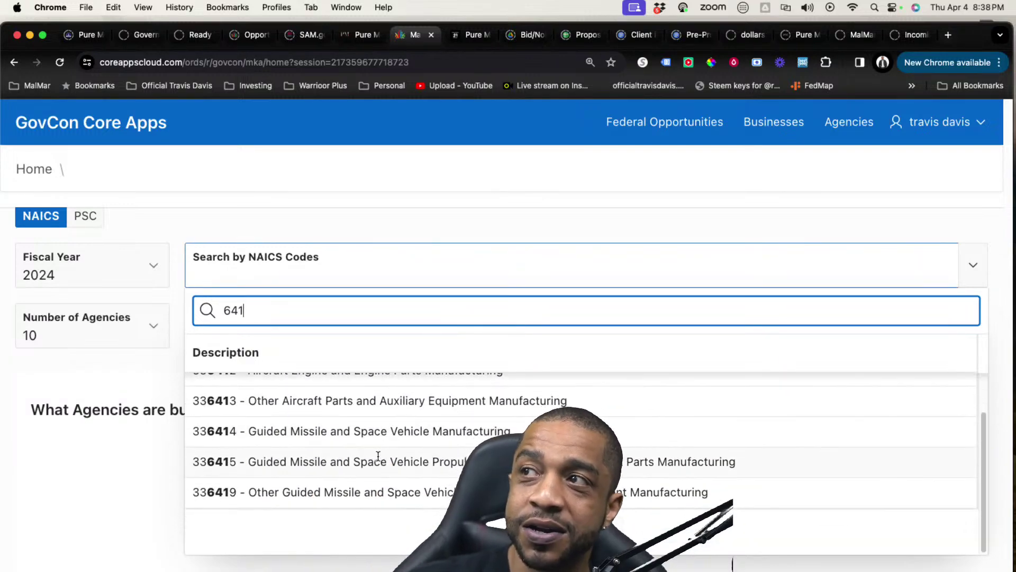
{"action": "scroll", "coordinate": [378, 456], "scroll_direction": "up", "scroll_amount": 2}
{"action": "left_click", "coordinate": [329, 392]}
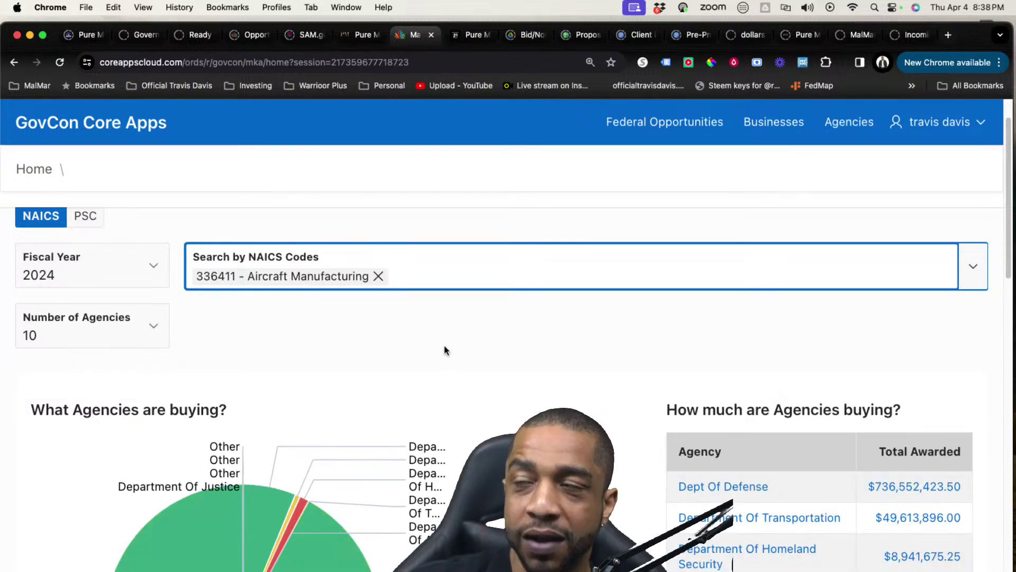
Examine which agencies buy aircraft manufacturing, how much and when they buy, and the potential teaming partners
{"action": "scroll", "coordinate": [432, 365], "scroll_direction": "down", "scroll_amount": 3}
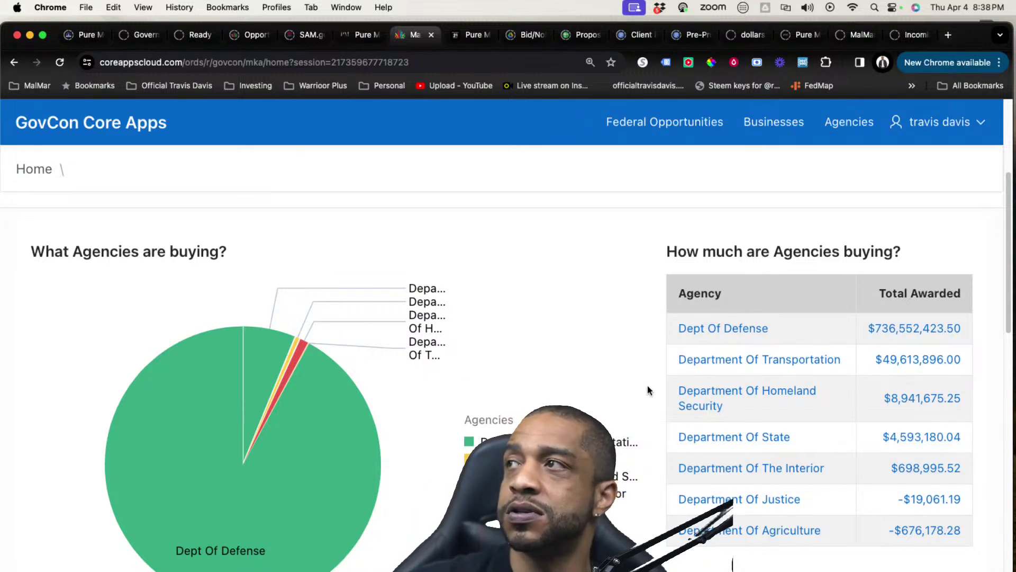
{"action": "scroll", "coordinate": [629, 382], "scroll_direction": "down", "scroll_amount": 4}
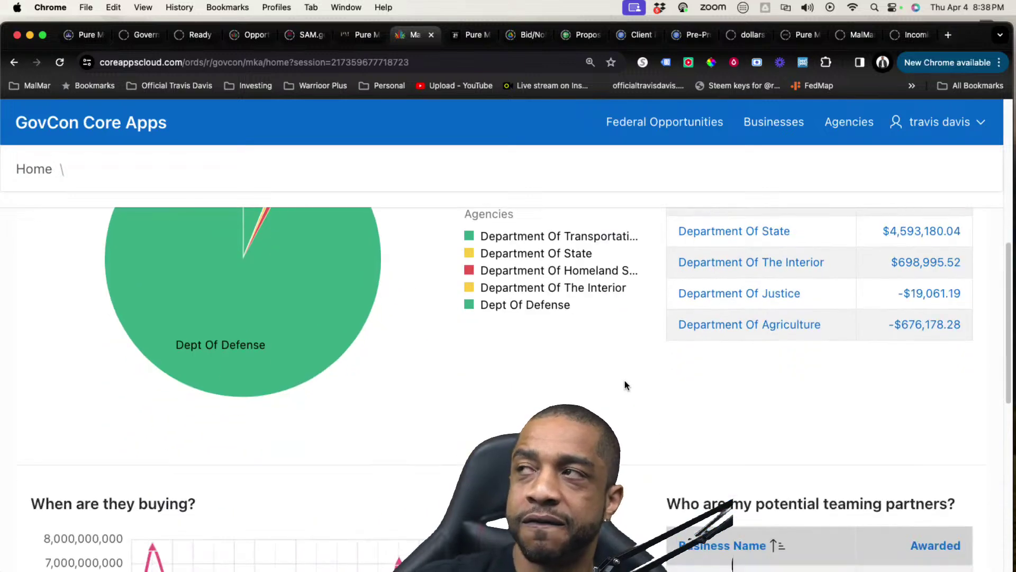
{"action": "scroll", "coordinate": [625, 380], "scroll_direction": "down", "scroll_amount": 4}
{"action": "scroll", "coordinate": [703, 392], "scroll_direction": "down", "scroll_amount": 4}
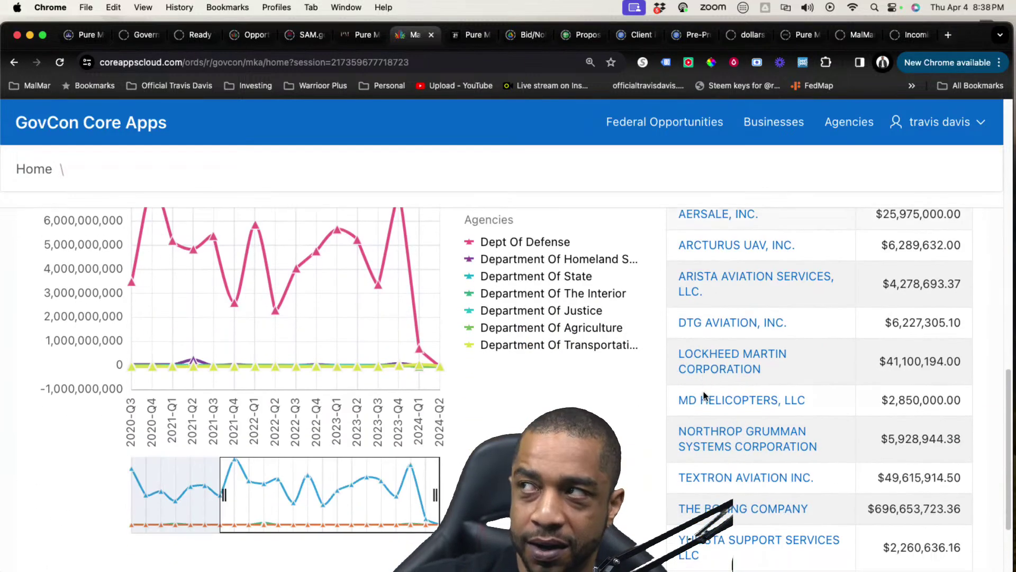
{"action": "scroll", "coordinate": [717, 329], "scroll_direction": "down", "scroll_amount": 2}
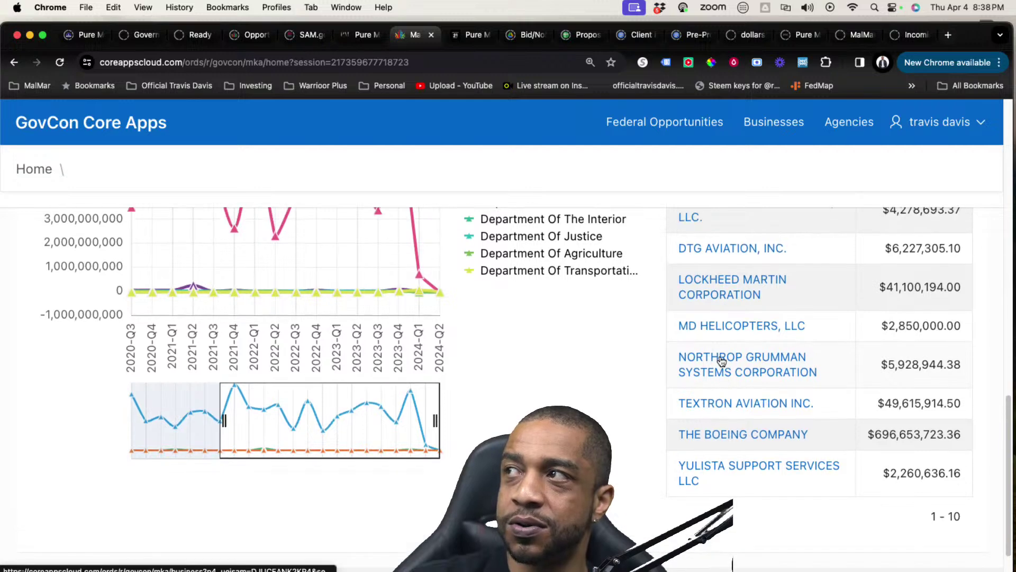
{"action": "scroll", "coordinate": [722, 360], "scroll_direction": "up", "scroll_amount": 1}
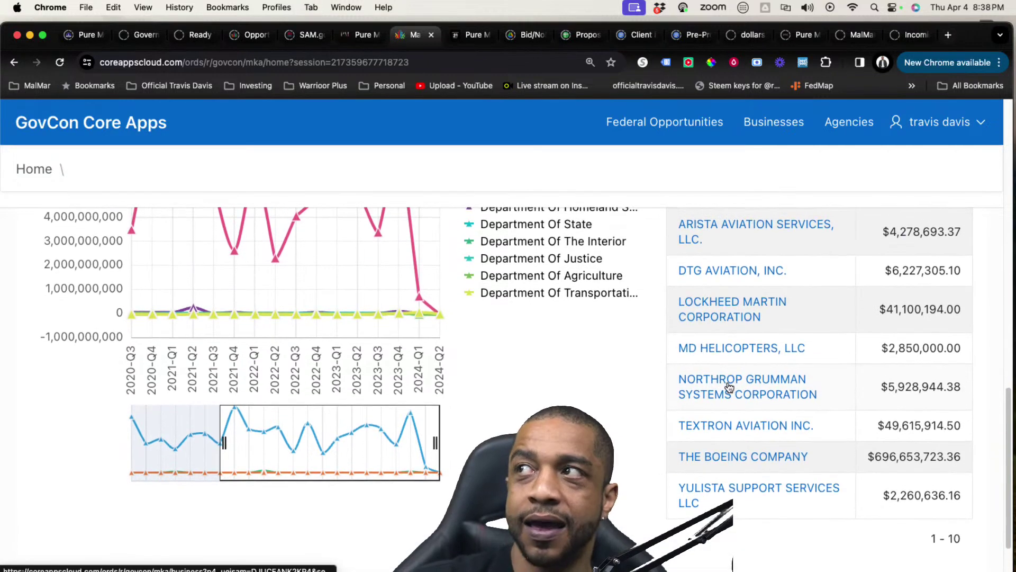
{"action": "scroll", "coordinate": [730, 387], "scroll_direction": "up", "scroll_amount": 2}
{"action": "scroll", "coordinate": [726, 386], "scroll_direction": "down", "scroll_amount": 6}
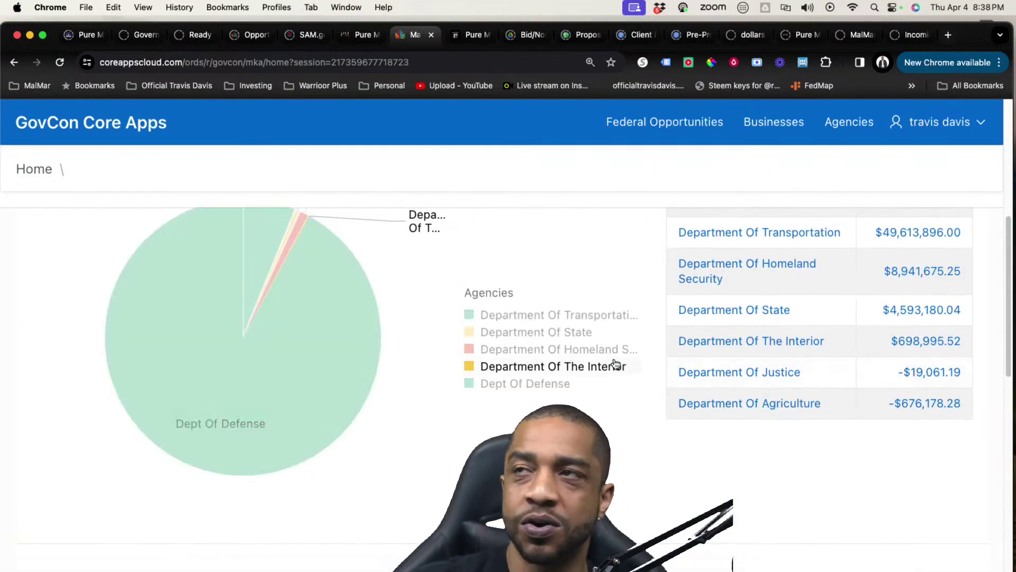
{"action": "scroll", "coordinate": [612, 363], "scroll_direction": "up", "scroll_amount": 8}
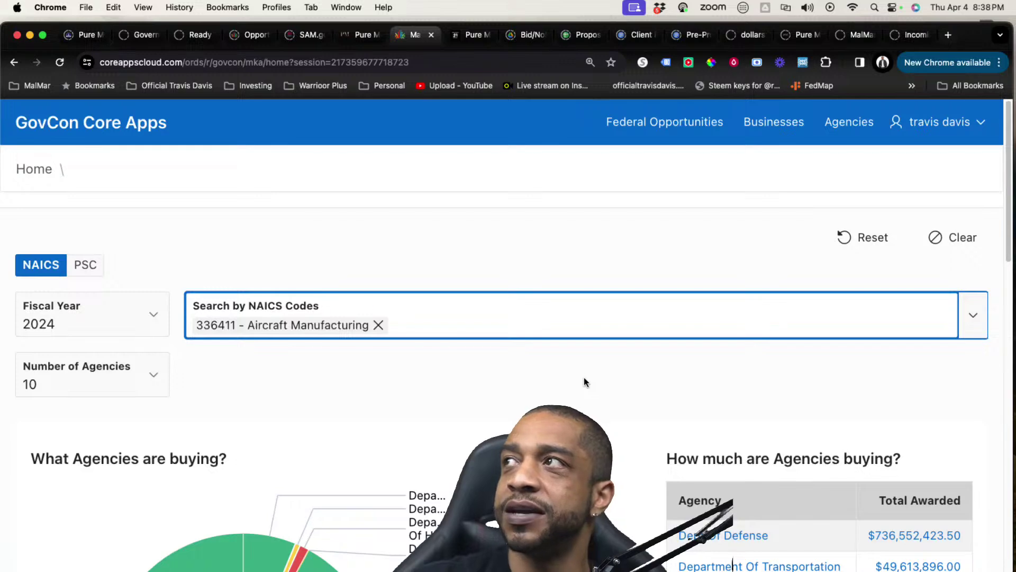
Open the federal opportunities for the chosen NAICS code and filter them to the Combined Synopsis/Solicitation type
{"action": "left_click", "coordinate": [648, 122]}
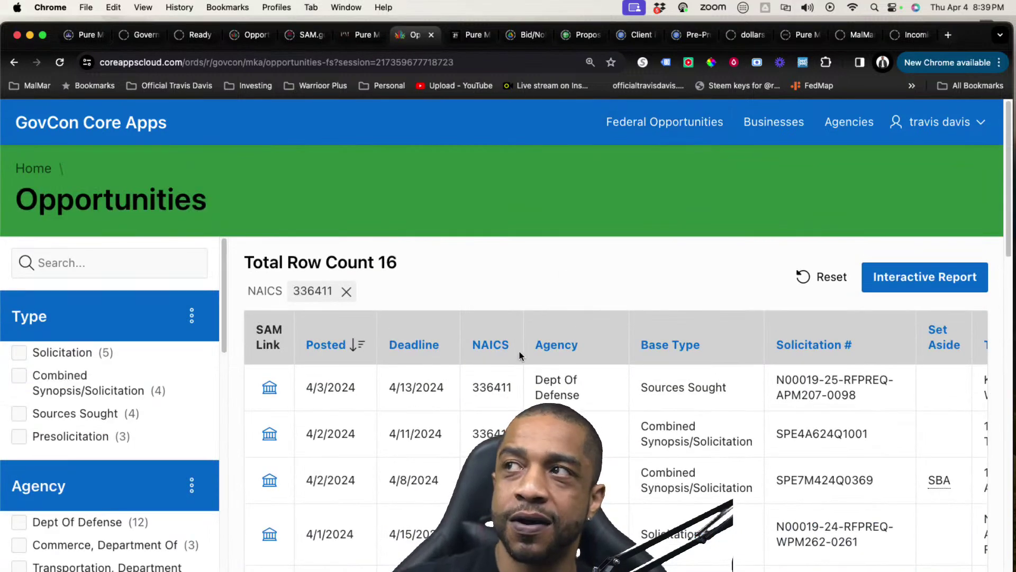
{"action": "scroll", "coordinate": [570, 292], "scroll_direction": "down", "scroll_amount": 3}
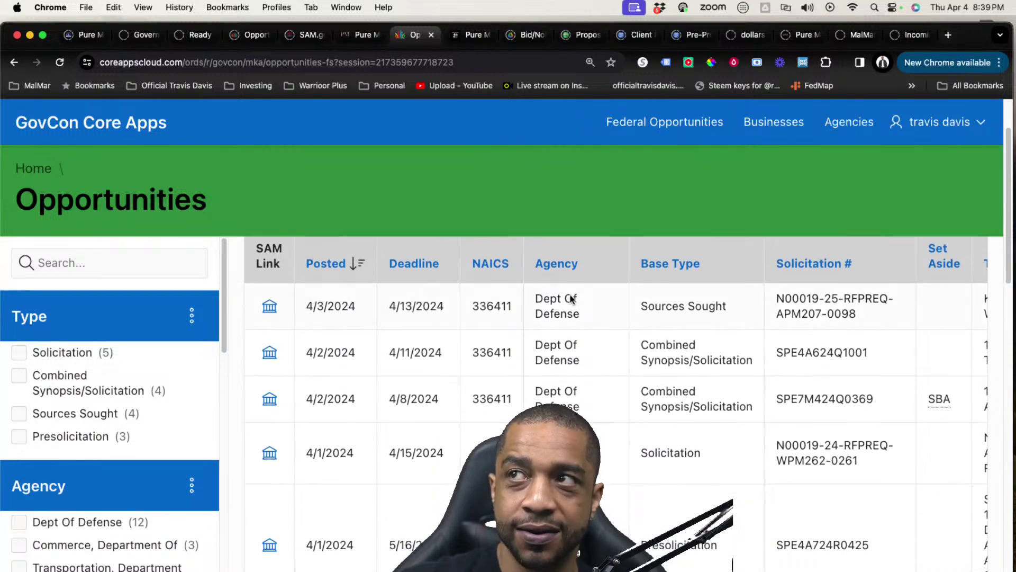
{"action": "scroll", "coordinate": [106, 392], "scroll_direction": "down", "scroll_amount": 1}
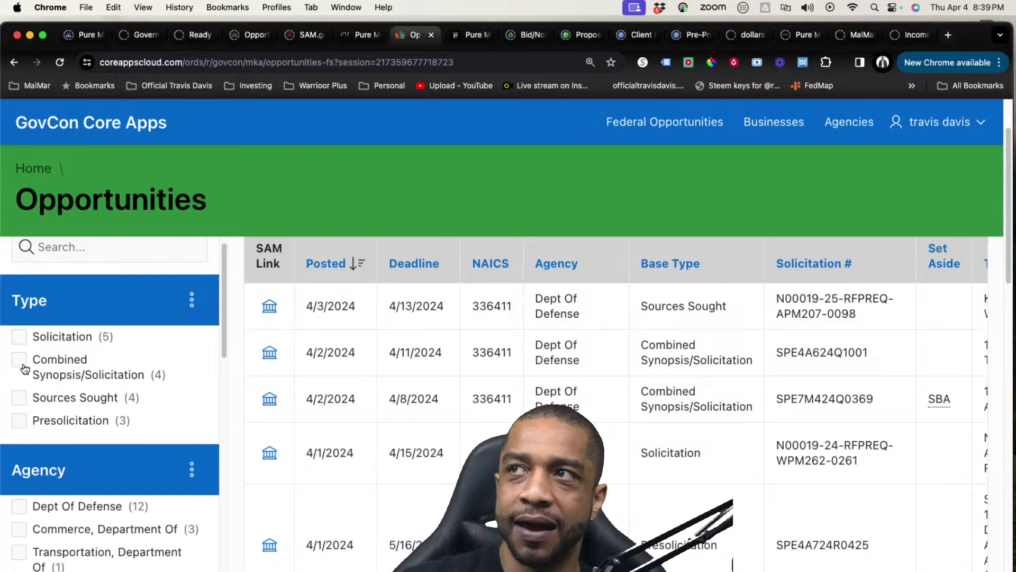
{"action": "scroll", "coordinate": [120, 350], "scroll_direction": "down", "scroll_amount": 1}
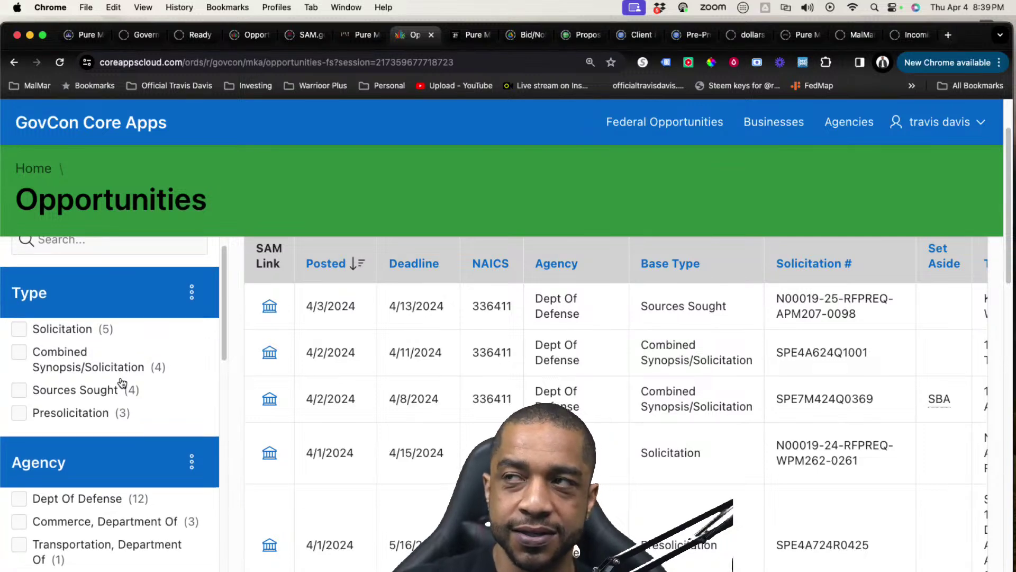
{"action": "left_click", "coordinate": [26, 354]}
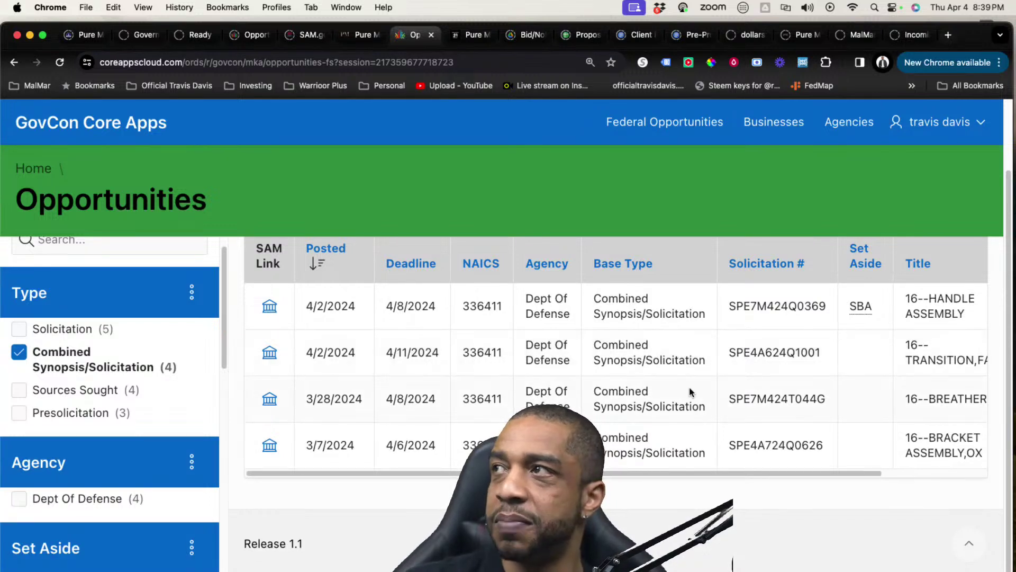
Review the details of the filtered opportunities, including the NAICS code and agency of the SBA set-aside solicitation
{"action": "scroll", "coordinate": [529, 413], "scroll_direction": "right", "scroll_amount": 2}
{"action": "scroll", "coordinate": [397, 450], "scroll_direction": "left", "scroll_amount": 2}
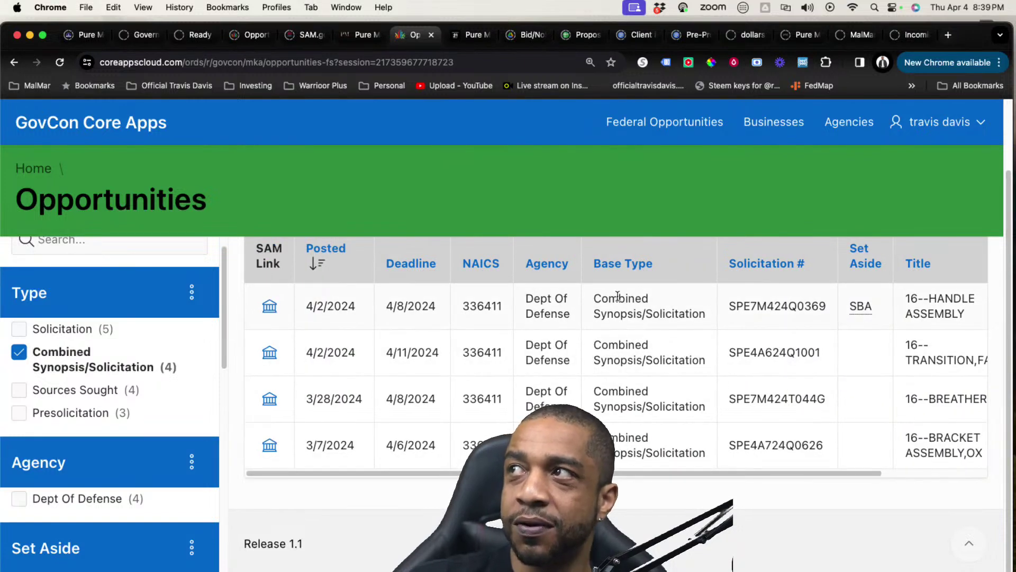
{"action": "left_click_drag", "start_coordinate": [519, 311], "coordinate": [450, 310]}
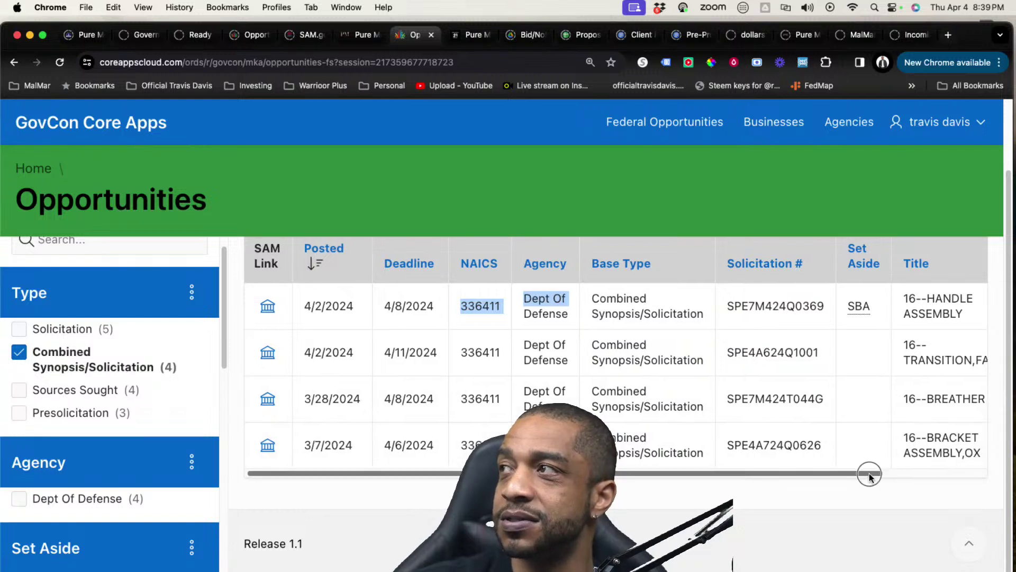
{"action": "left_click_drag", "start_coordinate": [866, 475], "coordinate": [756, 476]}
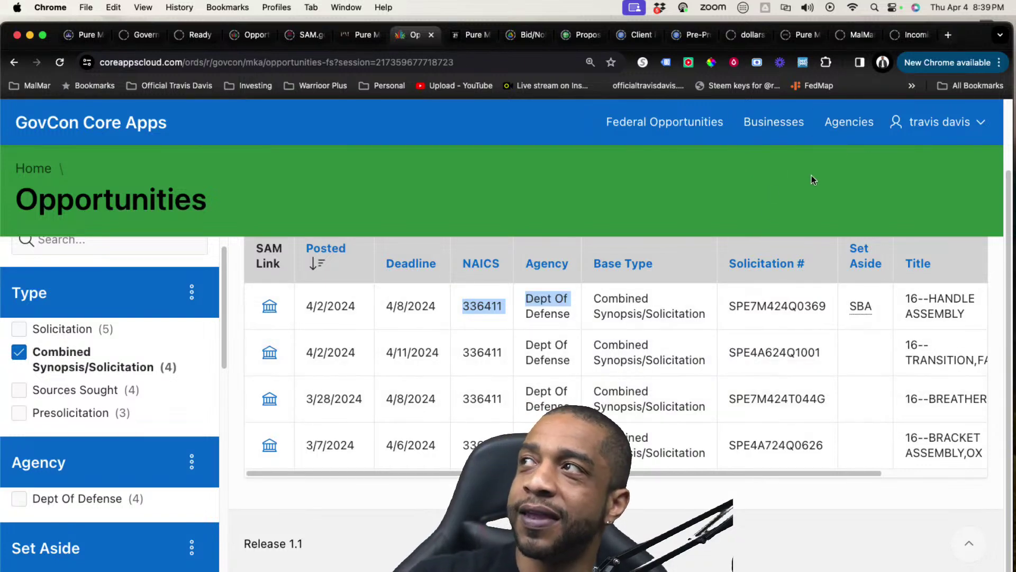
Open the business directory and restrict it to businesses active in the last 12 months
{"action": "left_click", "coordinate": [774, 122]}
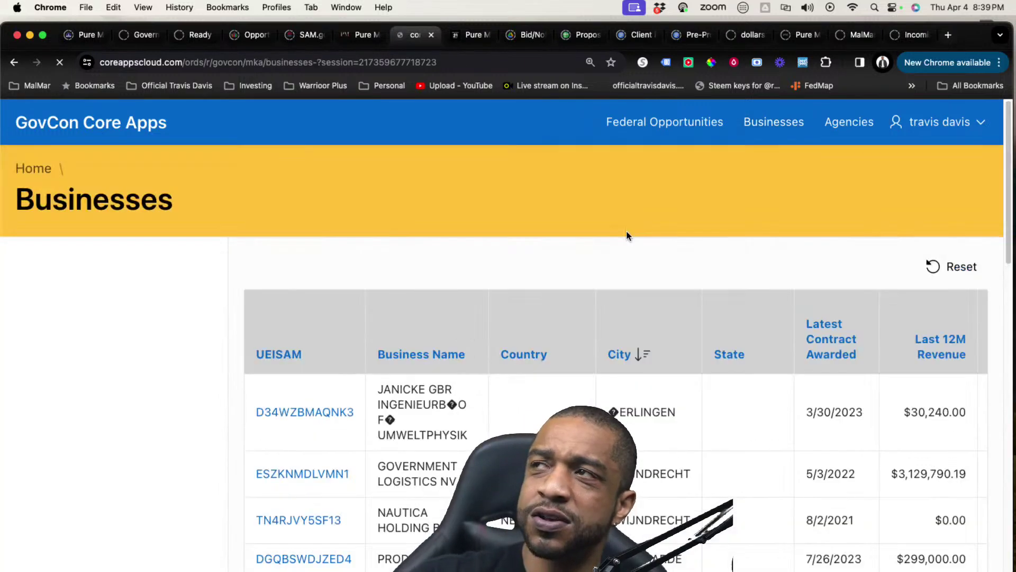
{"action": "scroll", "coordinate": [186, 396], "scroll_direction": "down", "scroll_amount": 2}
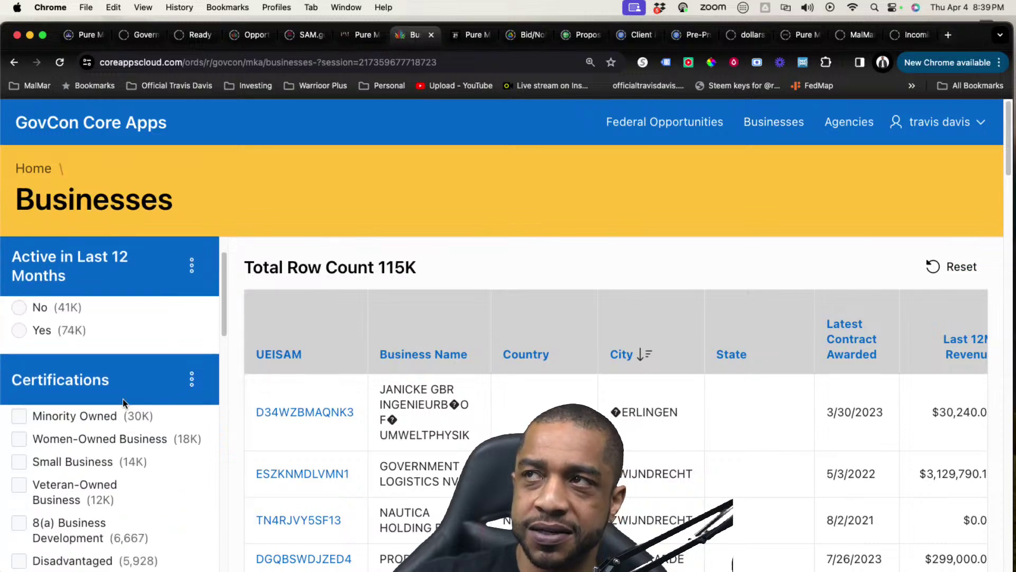
{"action": "left_click", "coordinate": [25, 332]}
Look through the certification and revenue filters and limit the businesses to revenue between $1M and $10M
{"action": "scroll", "coordinate": [21, 318], "scroll_direction": "down", "scroll_amount": 4}
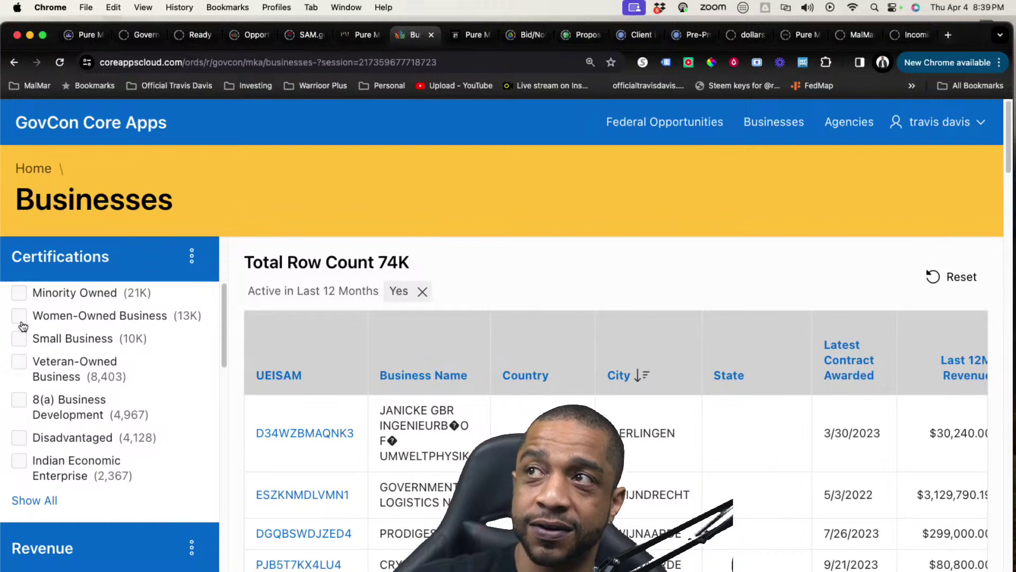
{"action": "scroll", "coordinate": [46, 402], "scroll_direction": "down", "scroll_amount": 8}
{"action": "scroll", "coordinate": [56, 408], "scroll_direction": "up", "scroll_amount": 10}
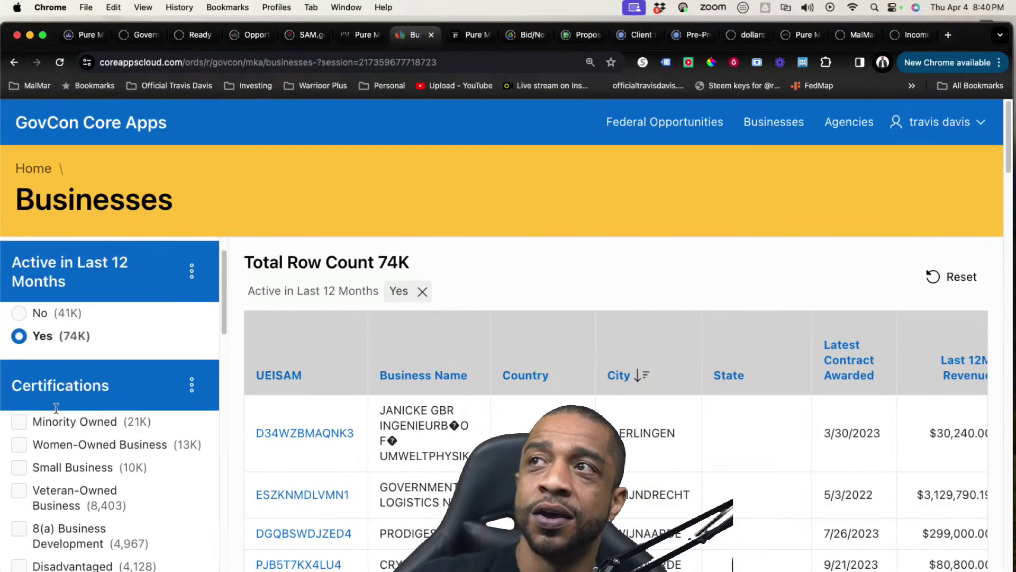
{"action": "scroll", "coordinate": [26, 456], "scroll_direction": "down", "scroll_amount": 10}
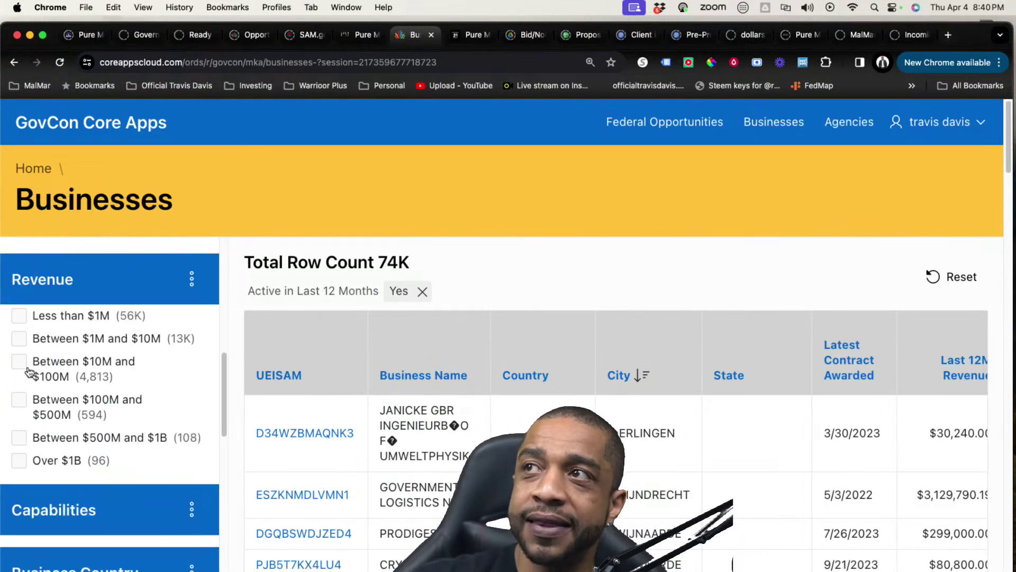
{"action": "left_click", "coordinate": [19, 339]}
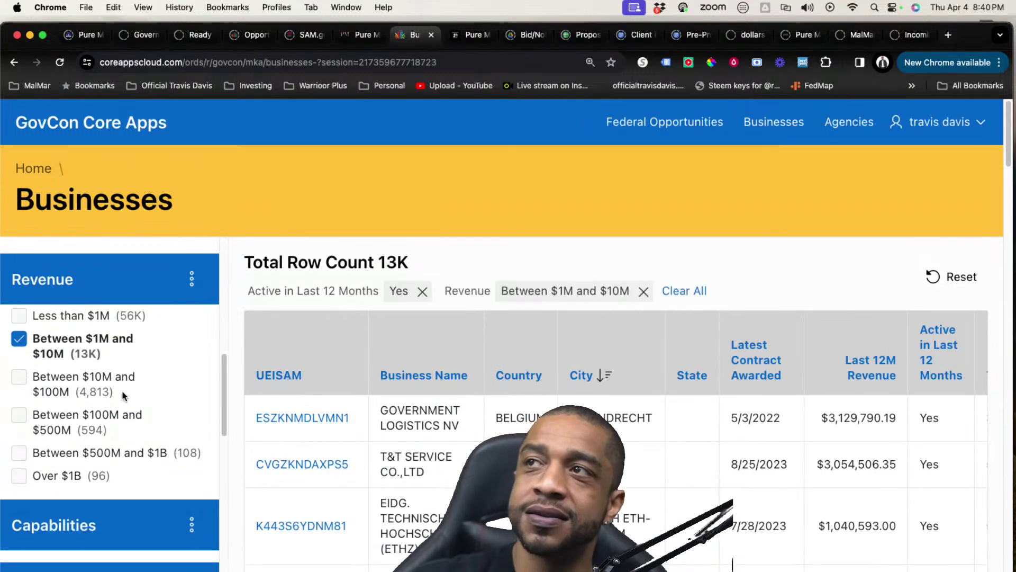
{"action": "scroll", "coordinate": [126, 396], "scroll_direction": "down", "scroll_amount": 4}
{"action": "scroll", "coordinate": [129, 412], "scroll_direction": "down", "scroll_amount": 5}
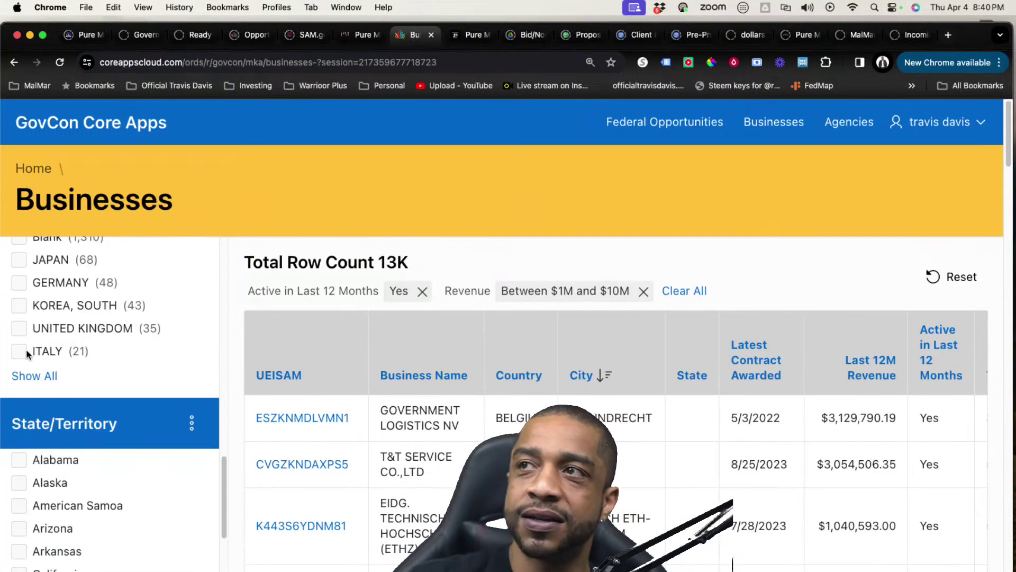
Examine the country, State/Territory, My NAICS and revenue filters alongside the filtered business list
{"action": "scroll", "coordinate": [28, 384], "scroll_direction": "down", "scroll_amount": 3}
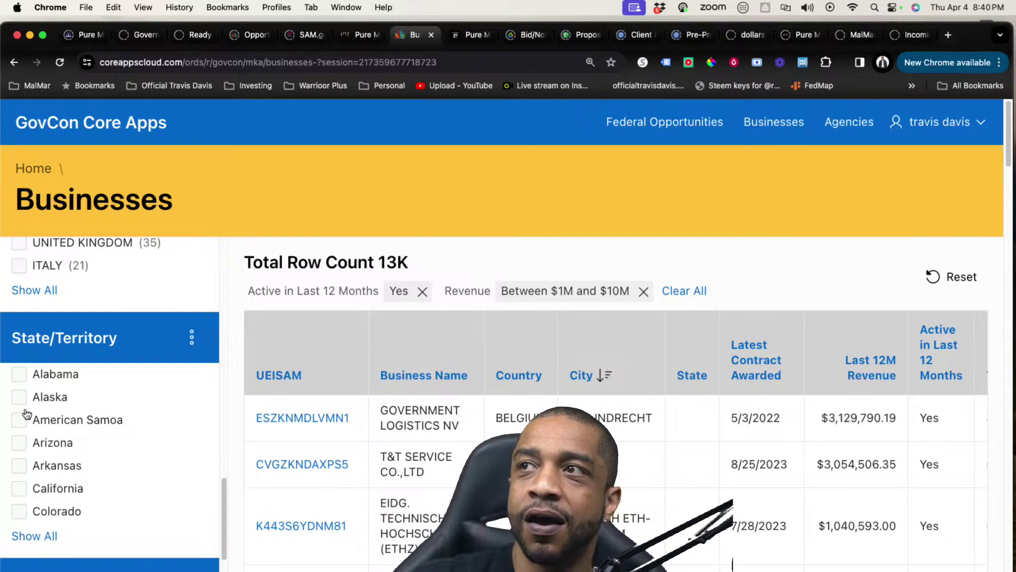
{"action": "scroll", "coordinate": [23, 439], "scroll_direction": "up", "scroll_amount": 3}
{"action": "scroll", "coordinate": [21, 411], "scroll_direction": "down", "scroll_amount": 5}
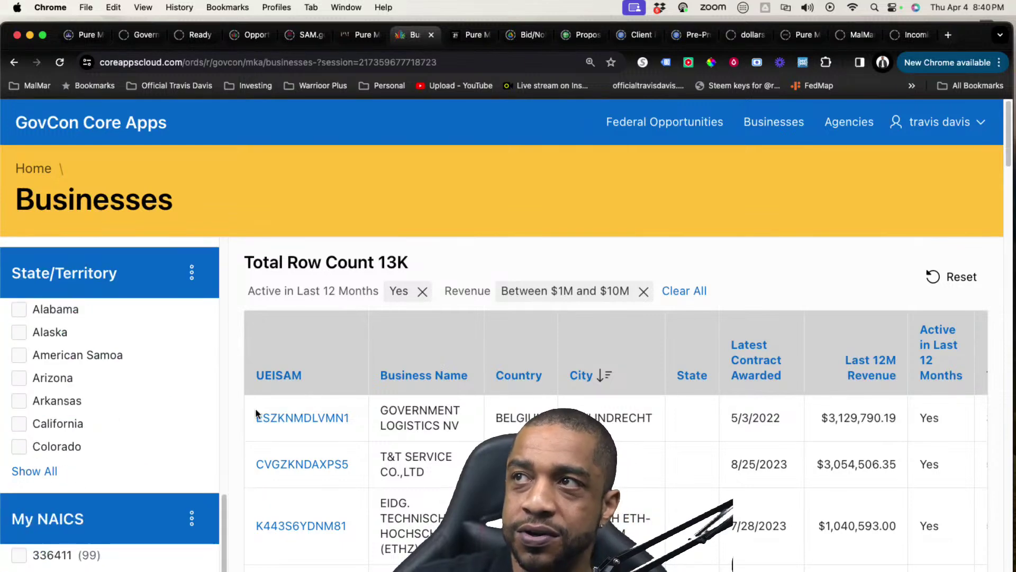
{"action": "scroll", "coordinate": [324, 394], "scroll_direction": "down", "scroll_amount": 4}
{"action": "scroll", "coordinate": [142, 437], "scroll_direction": "up", "scroll_amount": 8}
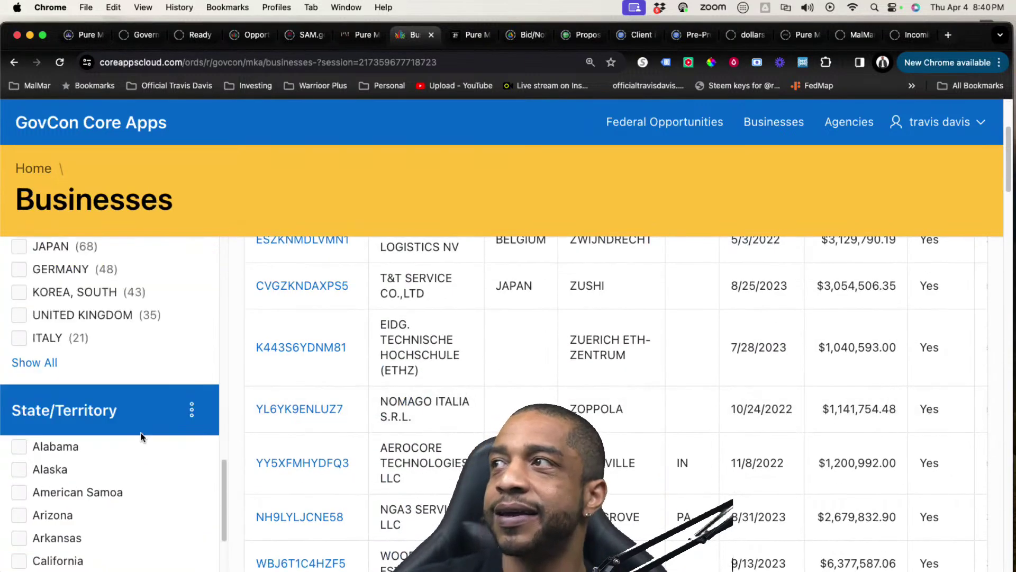
{"action": "scroll", "coordinate": [477, 346], "scroll_direction": "up", "scroll_amount": 4}
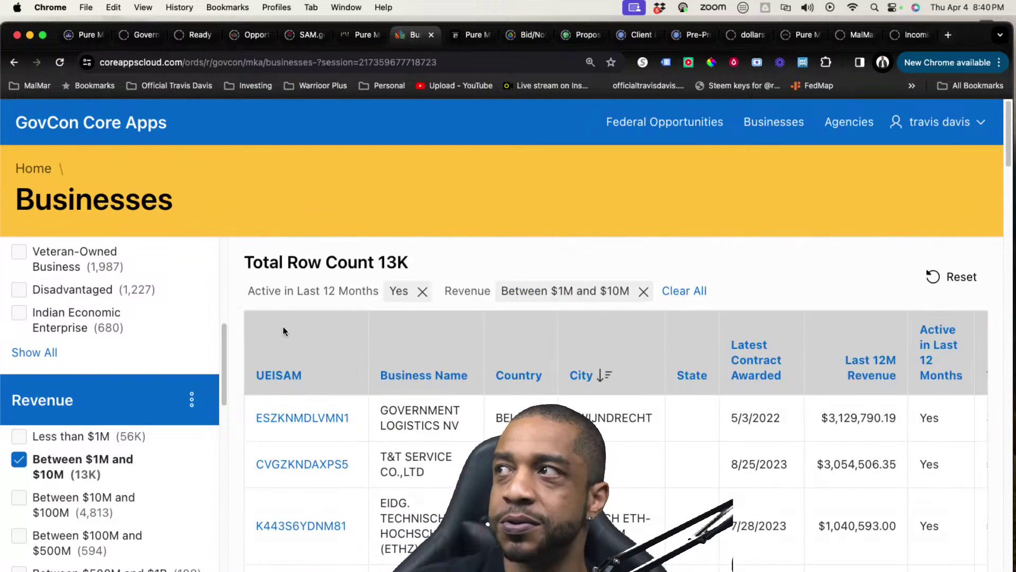
{"action": "scroll", "coordinate": [128, 405], "scroll_direction": "down", "scroll_amount": 1}
{"action": "scroll", "coordinate": [128, 405], "scroll_direction": "down", "scroll_amount": 1}
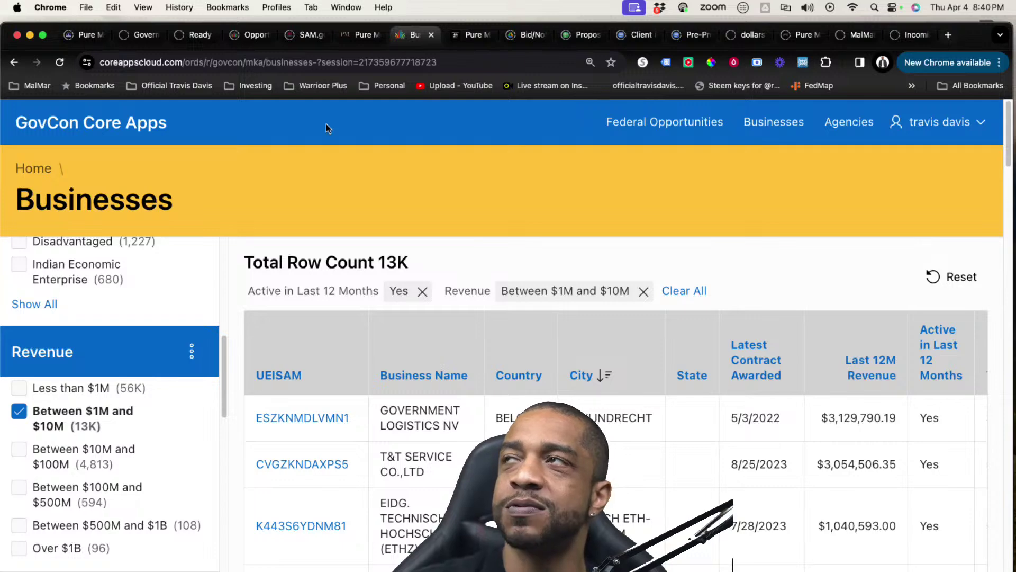
Close the business directory and open Pure Money AI in the SB Money Flow account
{"action": "left_click", "coordinate": [430, 35]}
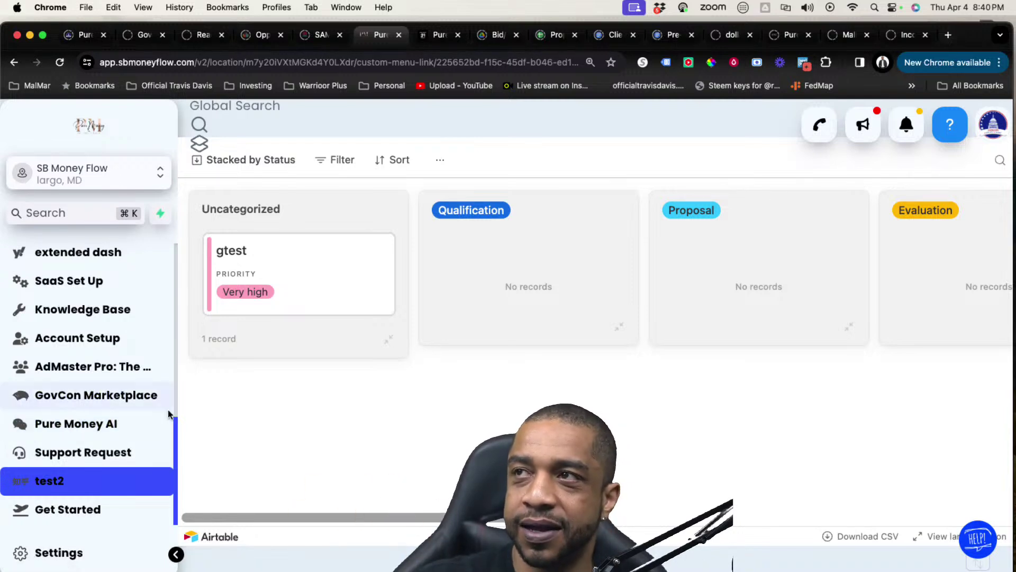
{"action": "left_click", "coordinate": [105, 429]}
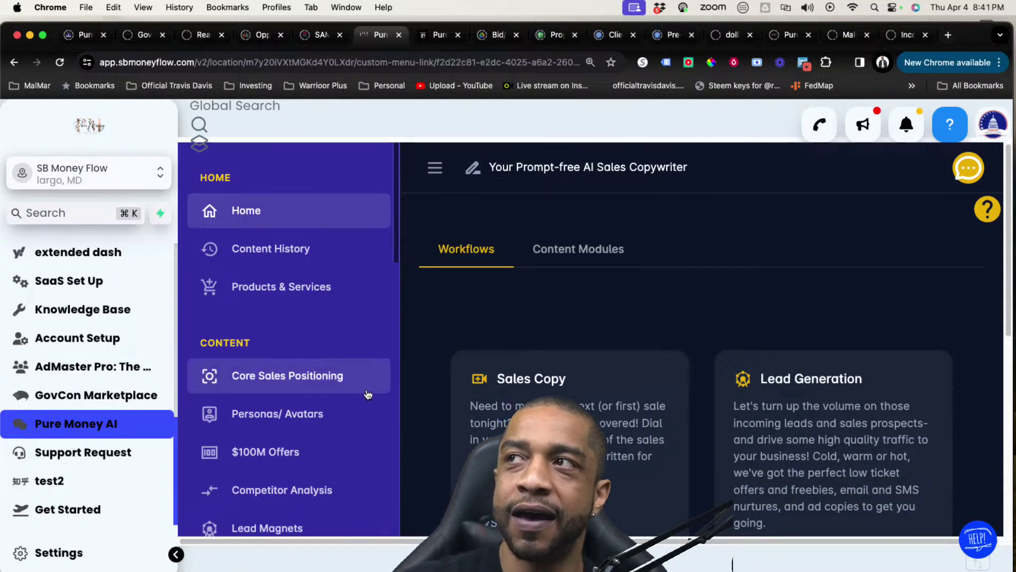
Look through the AI copywriter's content tools, from Core Sales Positioning to the email, SMS, video script and blog tools
{"action": "scroll", "coordinate": [365, 394], "scroll_direction": "down", "scroll_amount": 1}
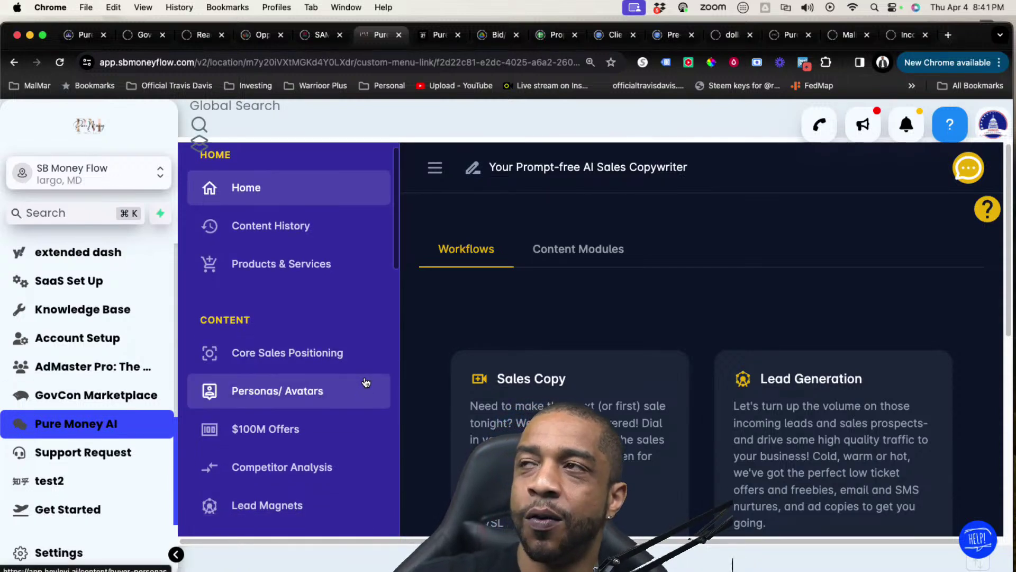
{"action": "scroll", "coordinate": [339, 387], "scroll_direction": "down", "scroll_amount": 5}
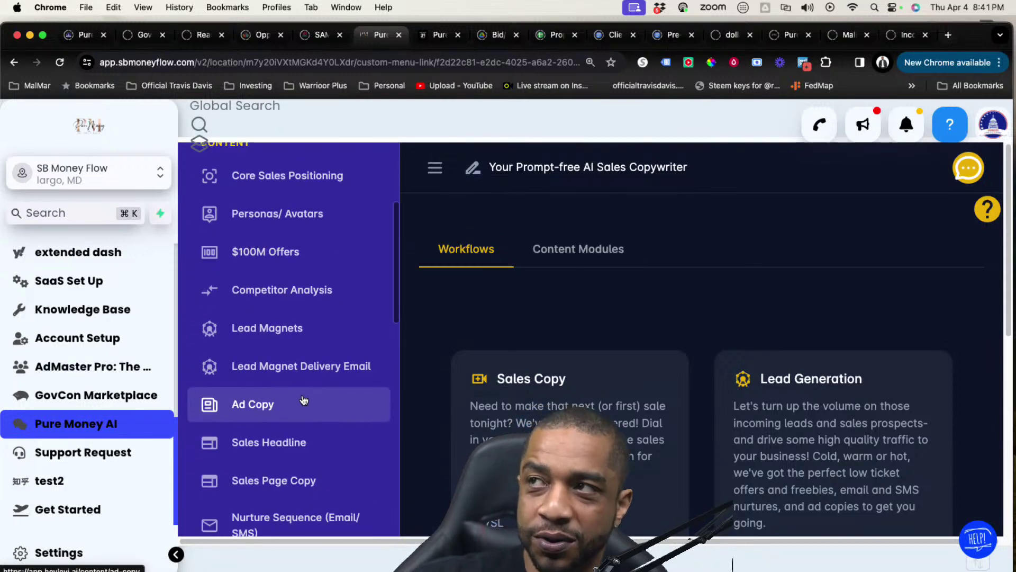
{"action": "scroll", "coordinate": [304, 401], "scroll_direction": "down", "scroll_amount": 7}
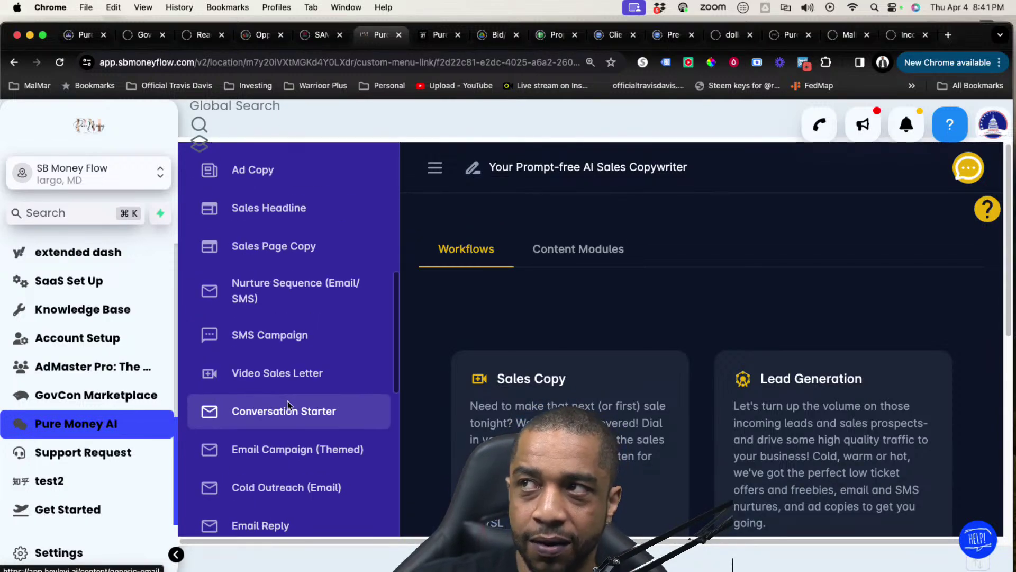
{"action": "scroll", "coordinate": [288, 402], "scroll_direction": "down", "scroll_amount": 4}
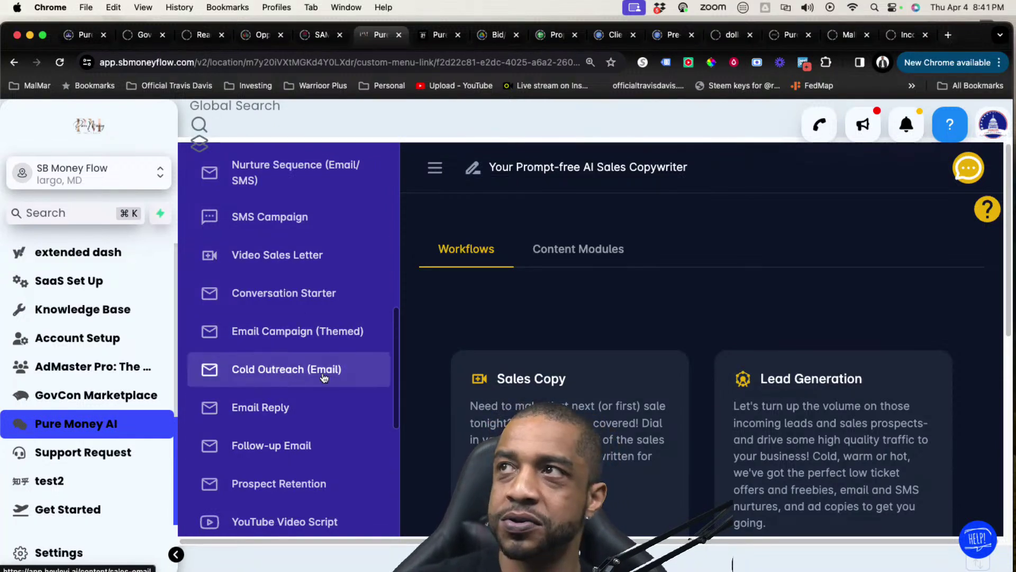
{"action": "scroll", "coordinate": [324, 377], "scroll_direction": "up", "scroll_amount": 1}
{"action": "scroll", "coordinate": [320, 337], "scroll_direction": "down", "scroll_amount": 3}
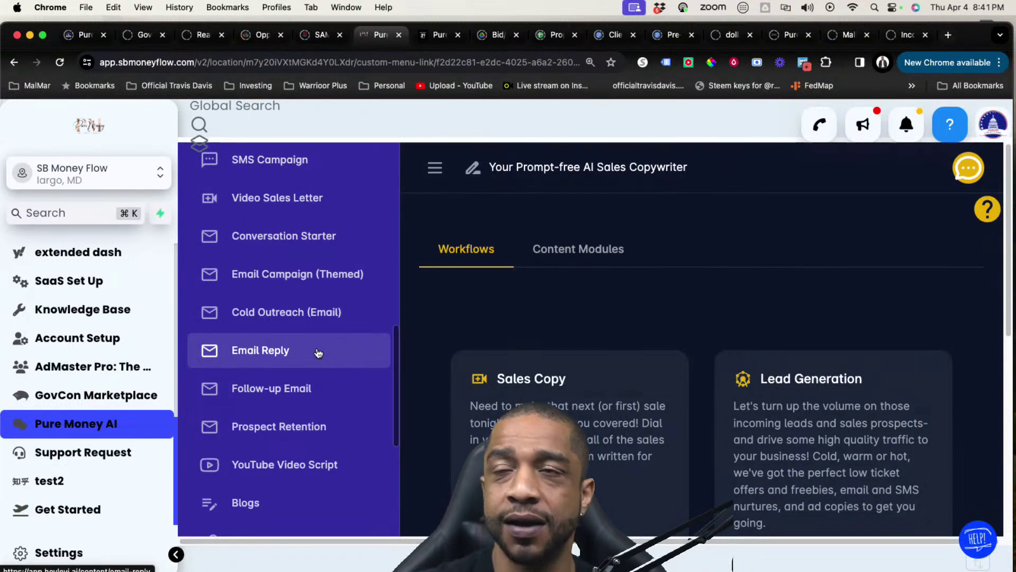
{"action": "scroll", "coordinate": [348, 393], "scroll_direction": "down", "scroll_amount": 1}
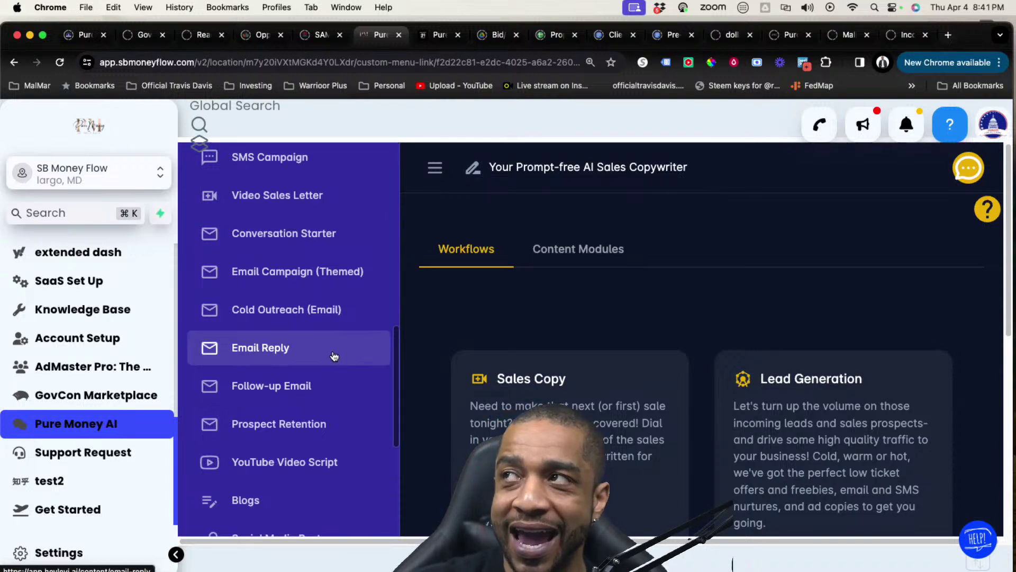
{"action": "scroll", "coordinate": [334, 356], "scroll_direction": "up", "scroll_amount": 1}
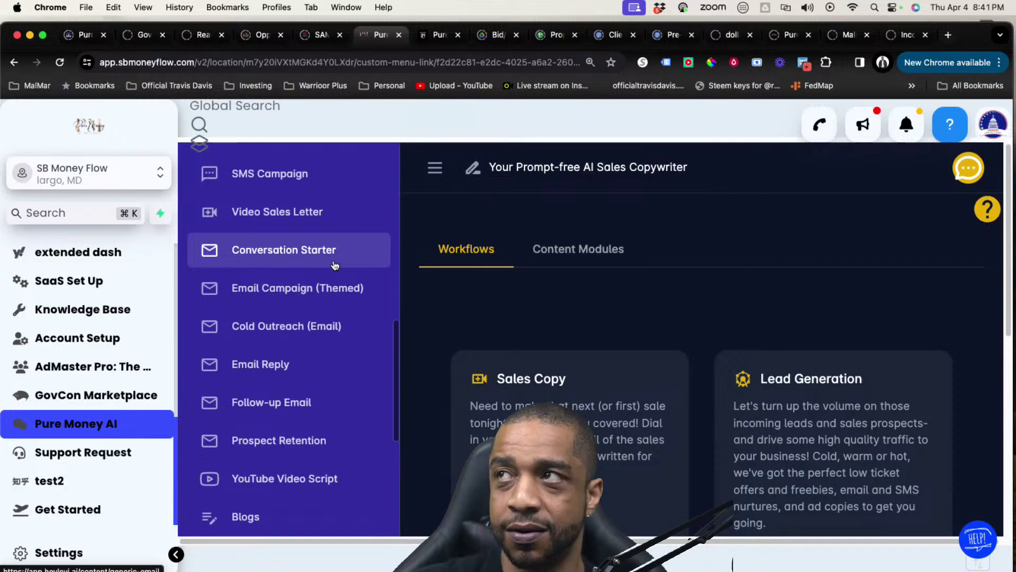
{"action": "scroll", "coordinate": [334, 263], "scroll_direction": "up", "scroll_amount": 4}
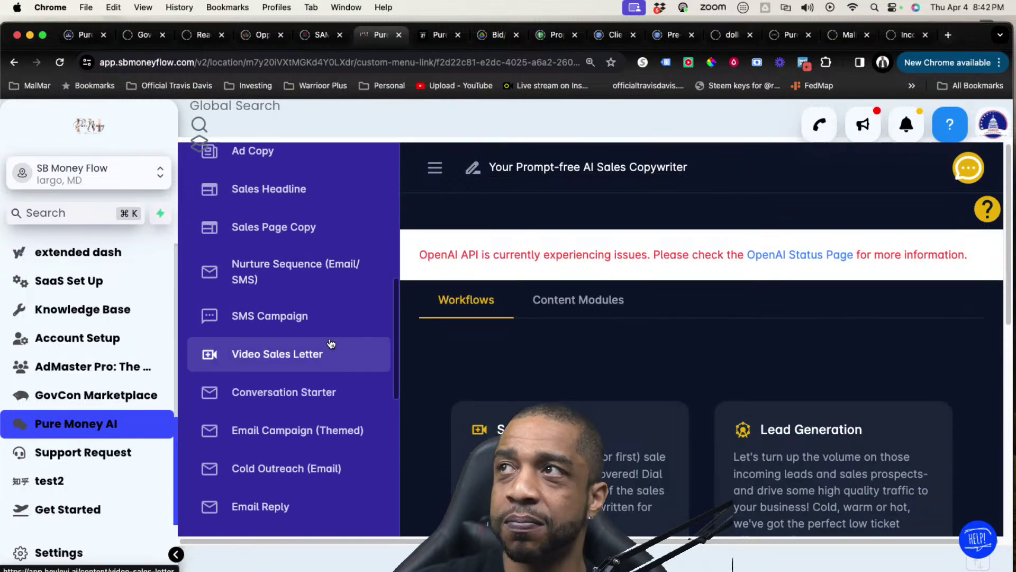
{"action": "scroll", "coordinate": [331, 344], "scroll_direction": "down", "scroll_amount": 2}
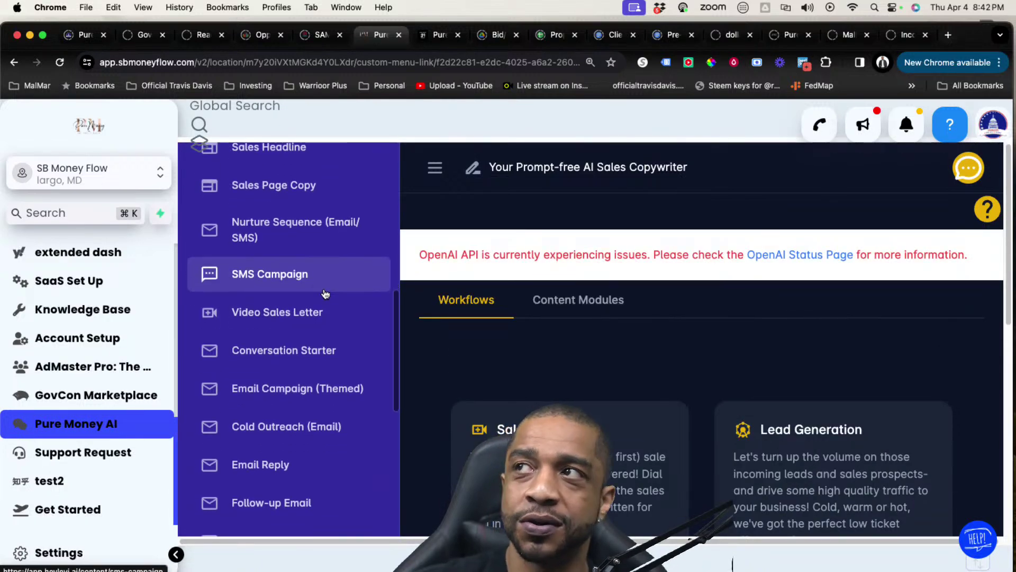
{"action": "scroll", "coordinate": [324, 296], "scroll_direction": "up", "scroll_amount": 7}
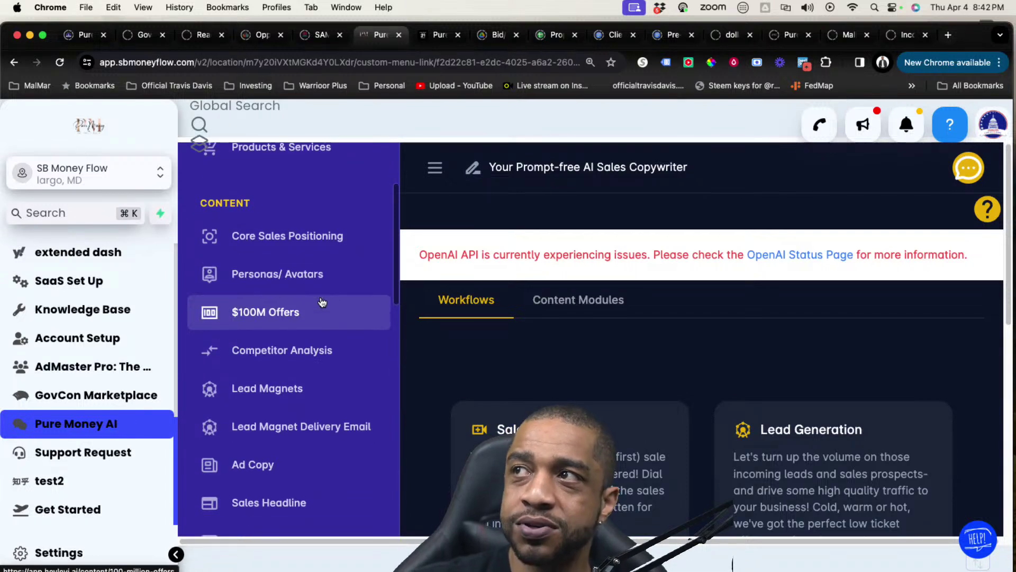
View the $100M Offers tool and the Ad Copy generator
{"action": "left_click", "coordinate": [313, 316]}
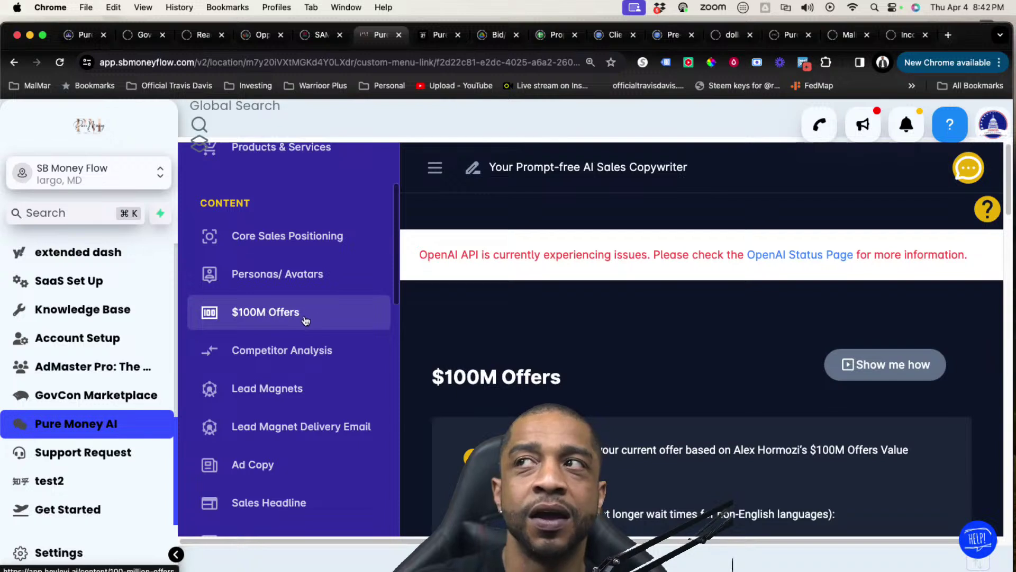
{"action": "scroll", "coordinate": [320, 328], "scroll_direction": "down", "scroll_amount": 5}
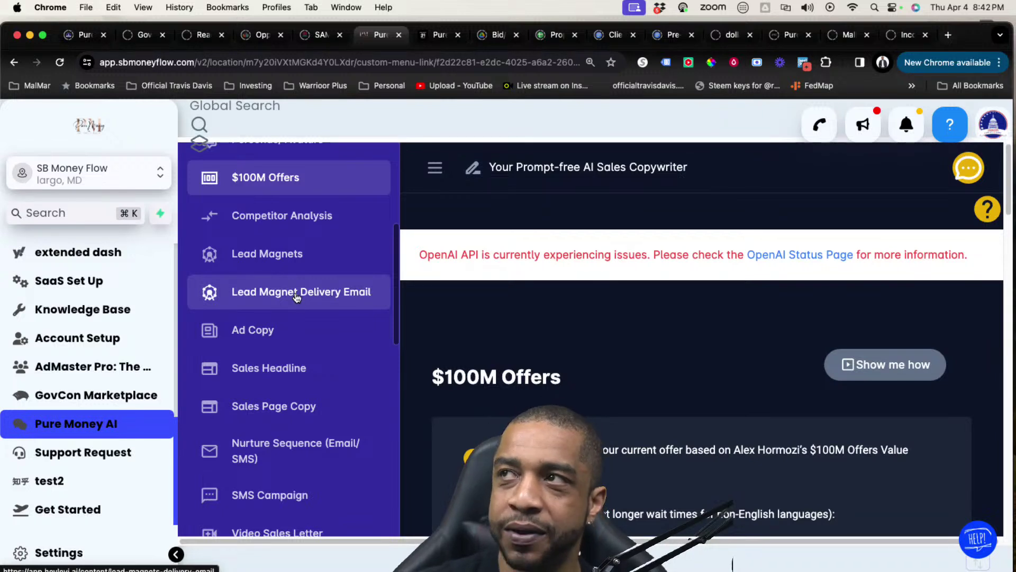
{"action": "left_click", "coordinate": [275, 331]}
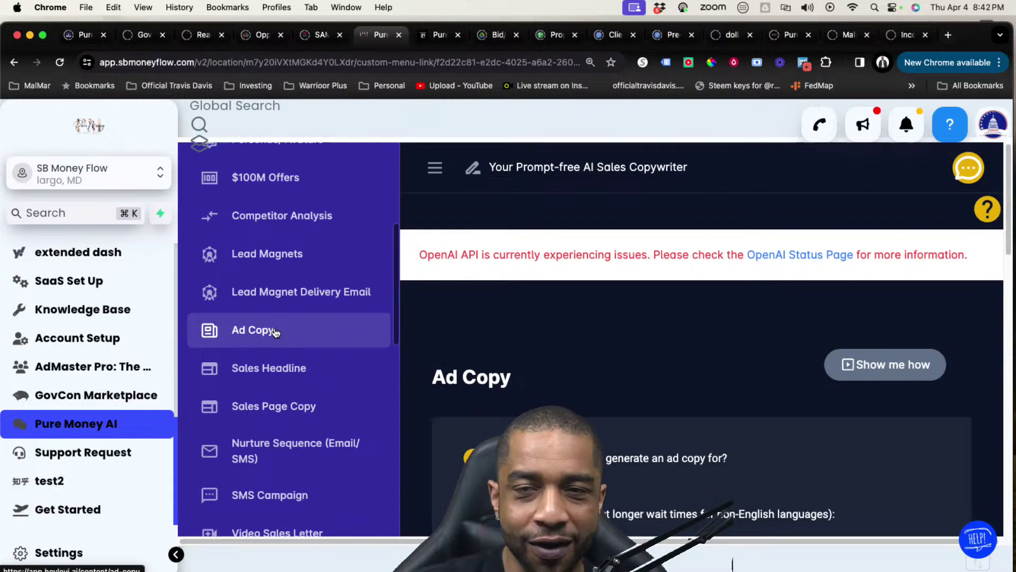
Open the Social Media Post tool and review its language, topic and posting channel options
{"action": "scroll", "coordinate": [276, 333], "scroll_direction": "down", "scroll_amount": 4}
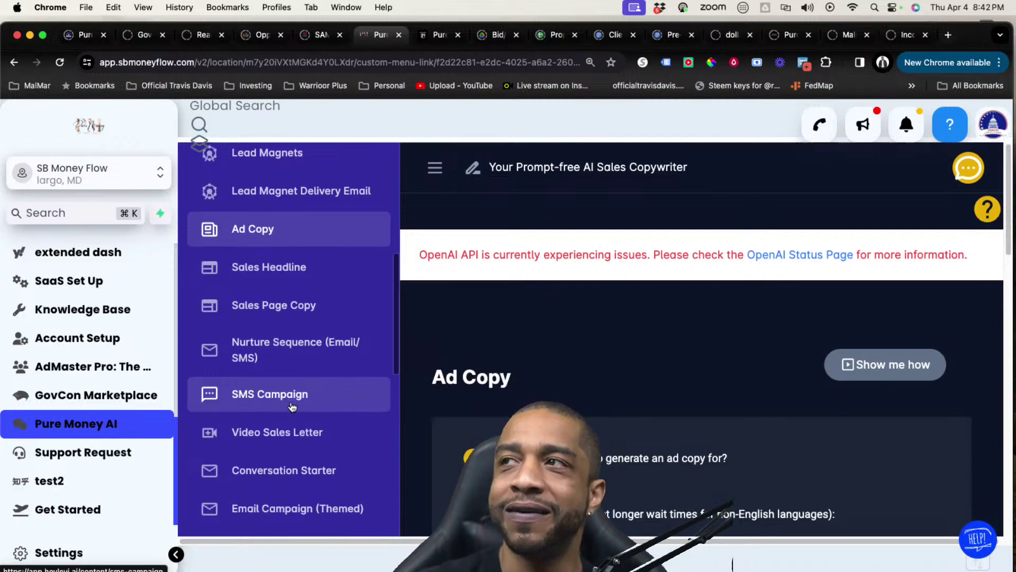
{"action": "scroll", "coordinate": [295, 408], "scroll_direction": "down", "scroll_amount": 2}
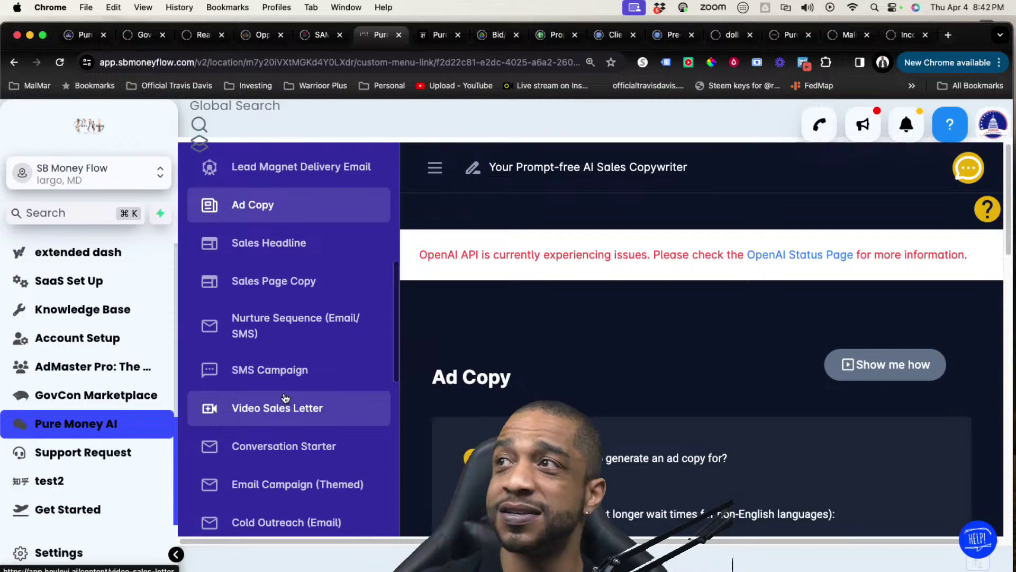
{"action": "scroll", "coordinate": [286, 418], "scroll_direction": "down", "scroll_amount": 2}
{"action": "scroll", "coordinate": [287, 417], "scroll_direction": "down", "scroll_amount": 6}
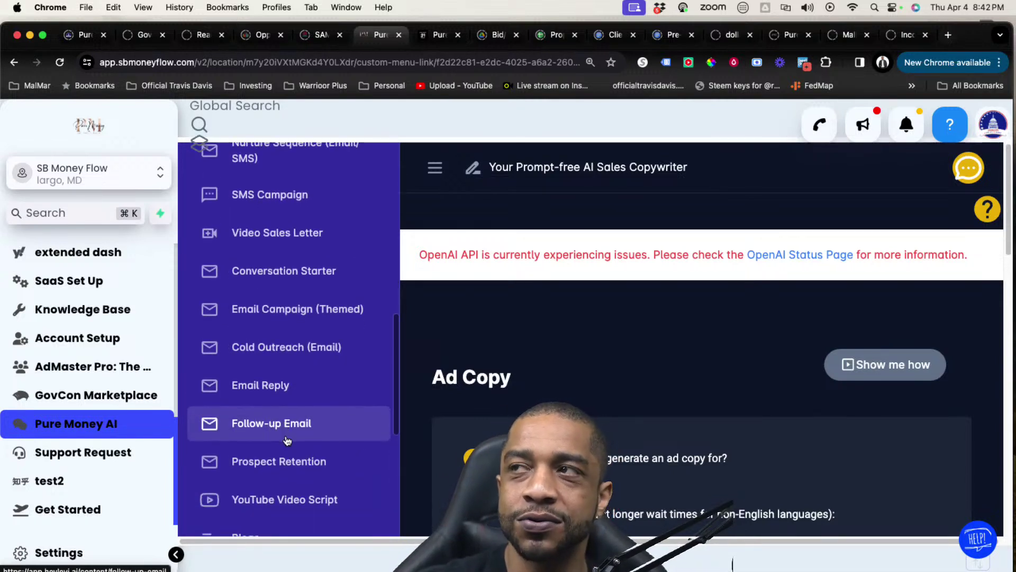
{"action": "scroll", "coordinate": [287, 439], "scroll_direction": "down", "scroll_amount": 5}
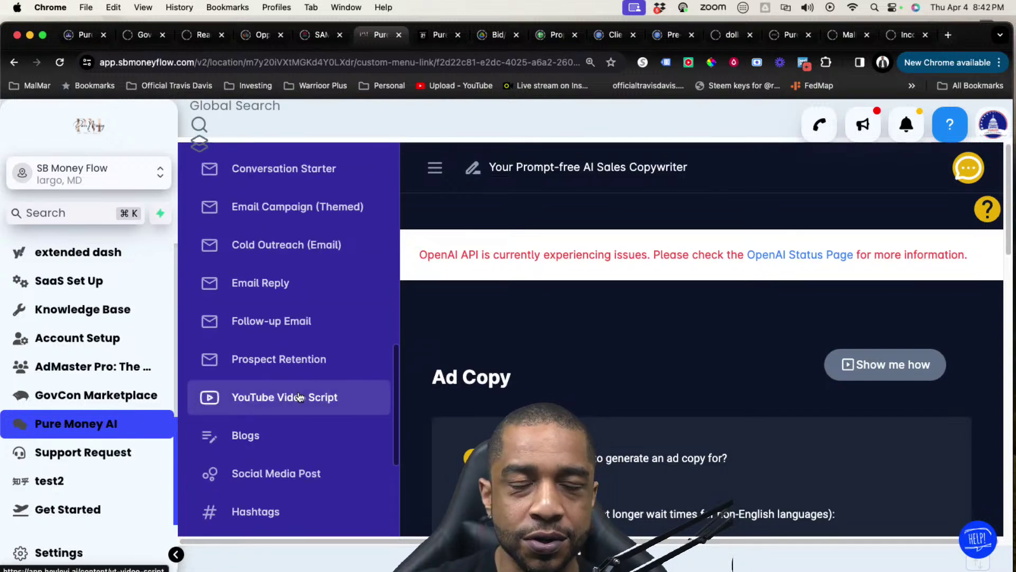
{"action": "scroll", "coordinate": [299, 397], "scroll_direction": "down", "scroll_amount": 1}
{"action": "scroll", "coordinate": [298, 398], "scroll_direction": "down", "scroll_amount": 1}
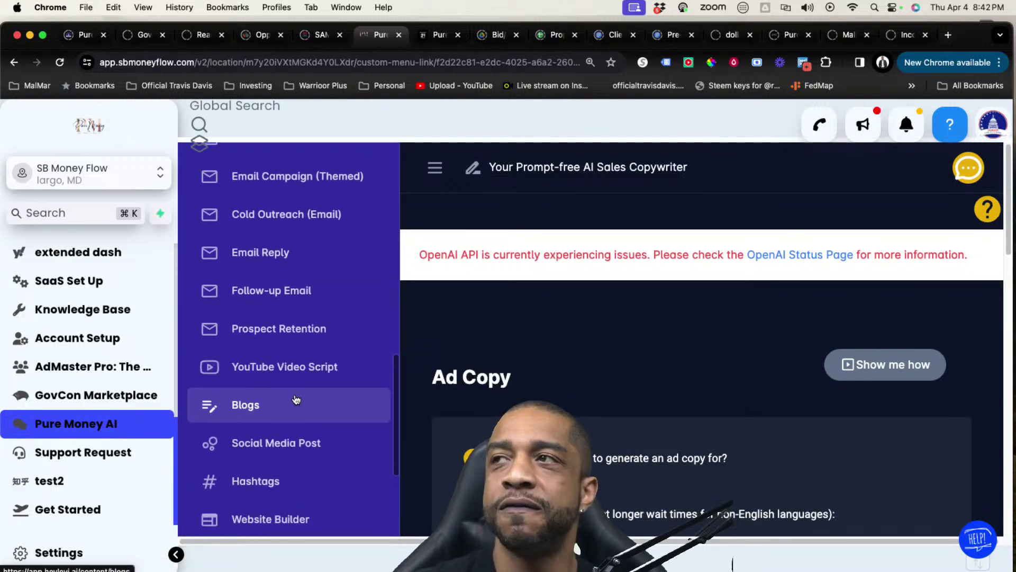
{"action": "left_click", "coordinate": [274, 443]}
{"action": "scroll", "coordinate": [566, 402], "scroll_direction": "down", "scroll_amount": 5}
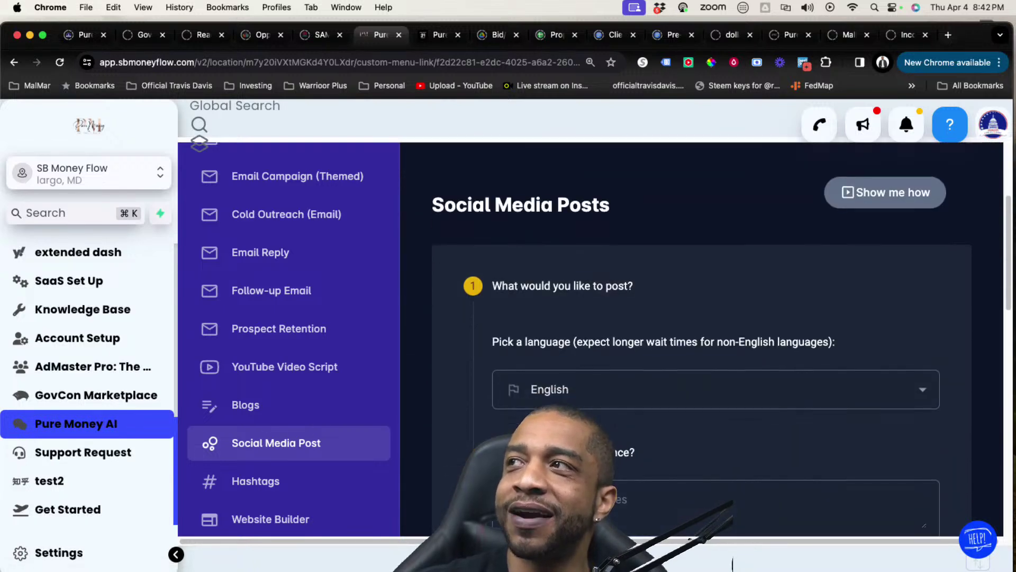
{"action": "scroll", "coordinate": [565, 402], "scroll_direction": "down", "scroll_amount": 10}
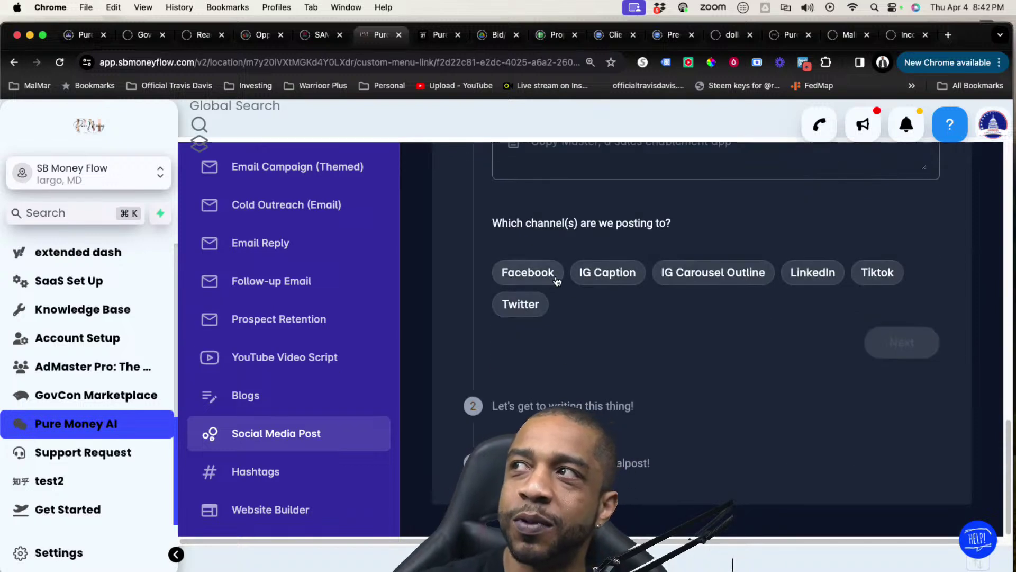
{"action": "scroll", "coordinate": [569, 304], "scroll_direction": "up", "scroll_amount": 2}
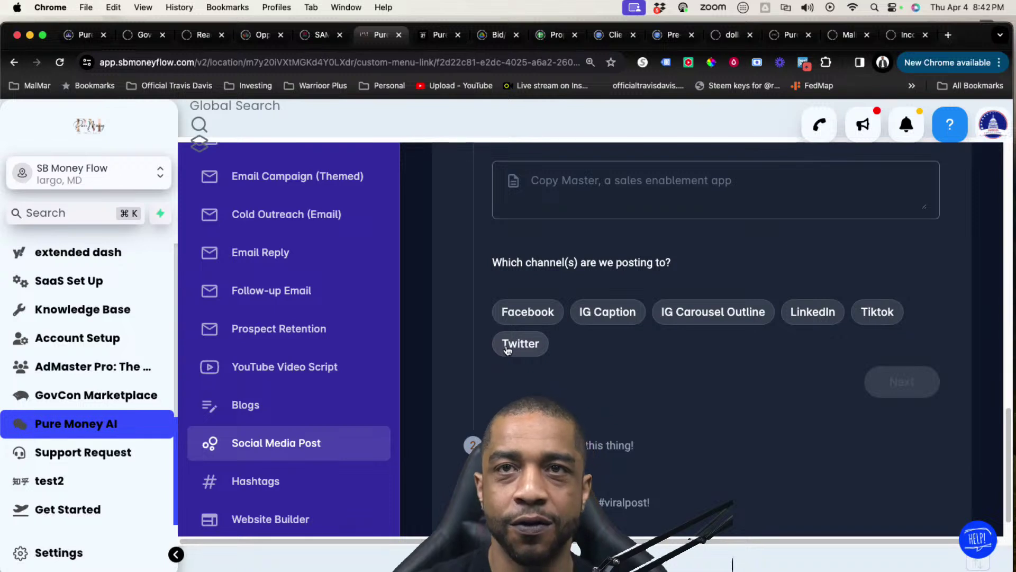
{"action": "scroll", "coordinate": [541, 306], "scroll_direction": "up", "scroll_amount": 1}
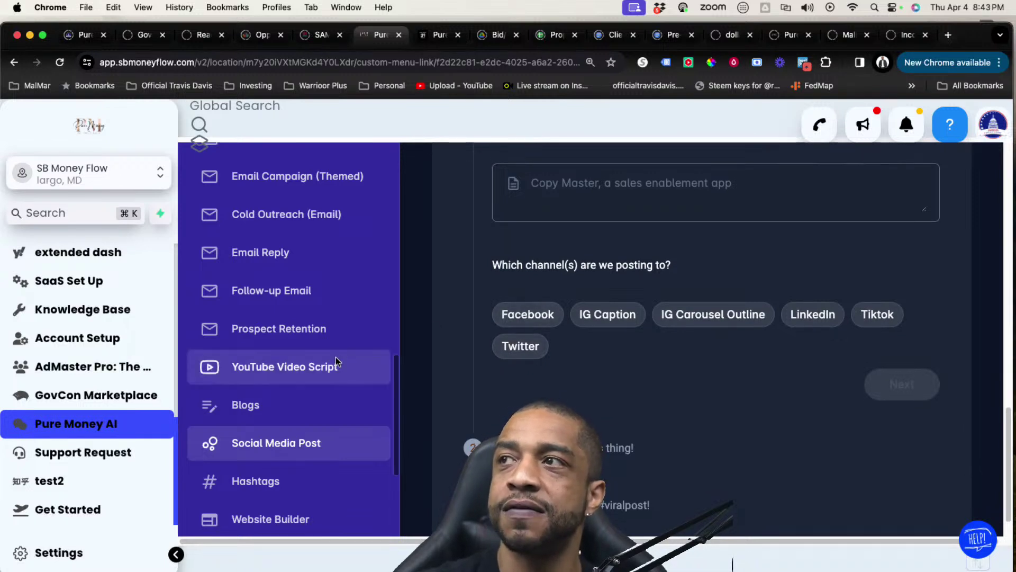
Open the Prompt Library and show its list of prompts, including the Business Plan Creator
{"action": "scroll", "coordinate": [335, 356], "scroll_direction": "down", "scroll_amount": 2}
{"action": "scroll", "coordinate": [335, 364], "scroll_direction": "down", "scroll_amount": 1}
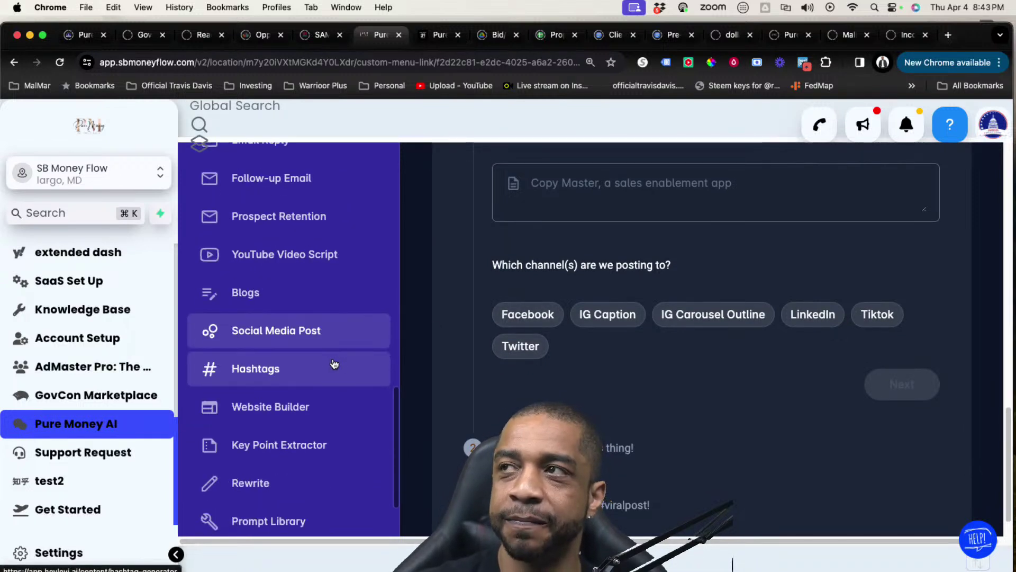
{"action": "scroll", "coordinate": [335, 363], "scroll_direction": "down", "scroll_amount": 1}
{"action": "scroll", "coordinate": [334, 366], "scroll_direction": "down", "scroll_amount": 3}
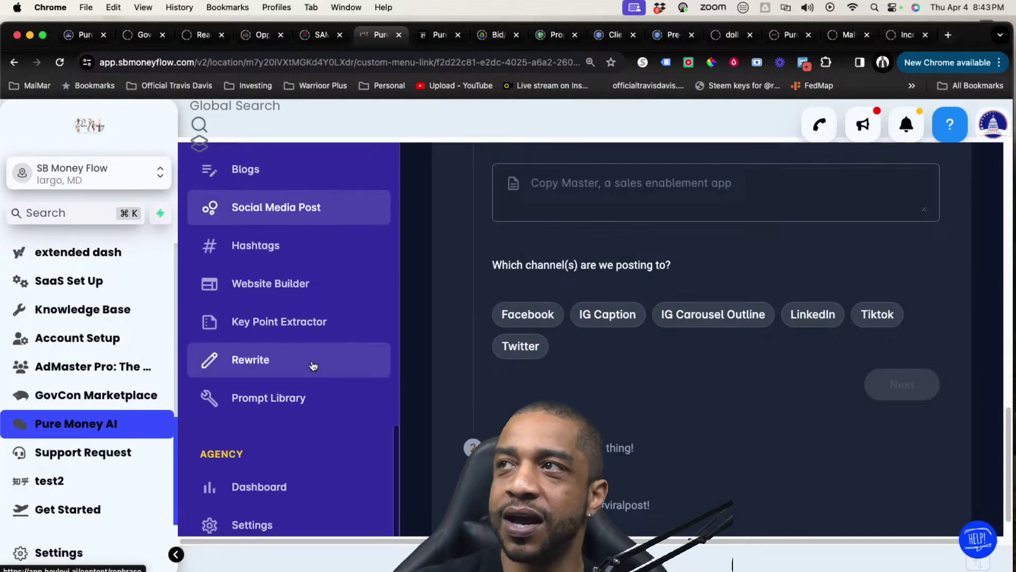
{"action": "left_click", "coordinate": [298, 401]}
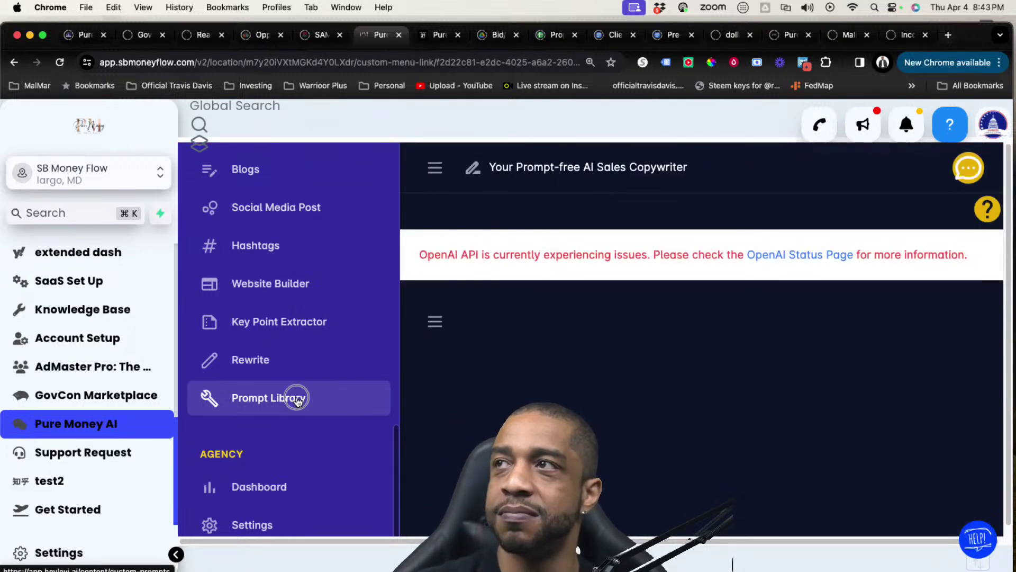
{"action": "left_click", "coordinate": [440, 327]}
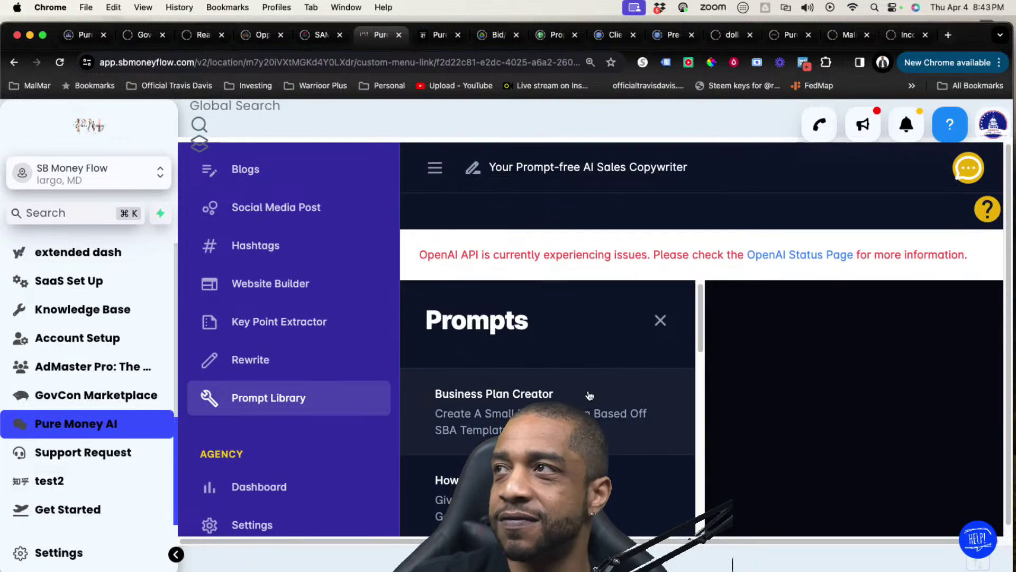
{"action": "scroll", "coordinate": [572, 387], "scroll_direction": "down", "scroll_amount": 1}
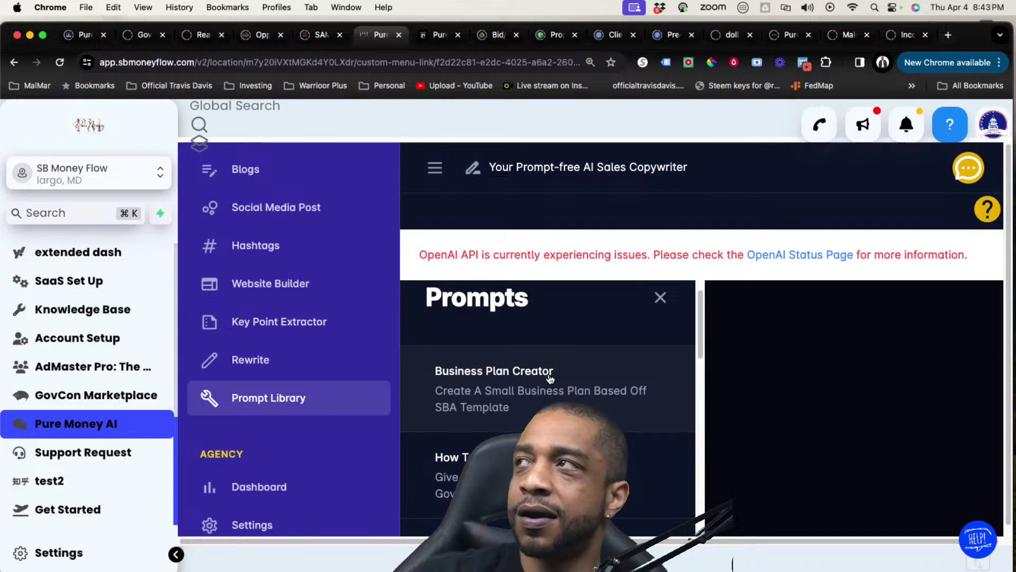
{"action": "scroll", "coordinate": [548, 395], "scroll_direction": "down", "scroll_amount": 1}
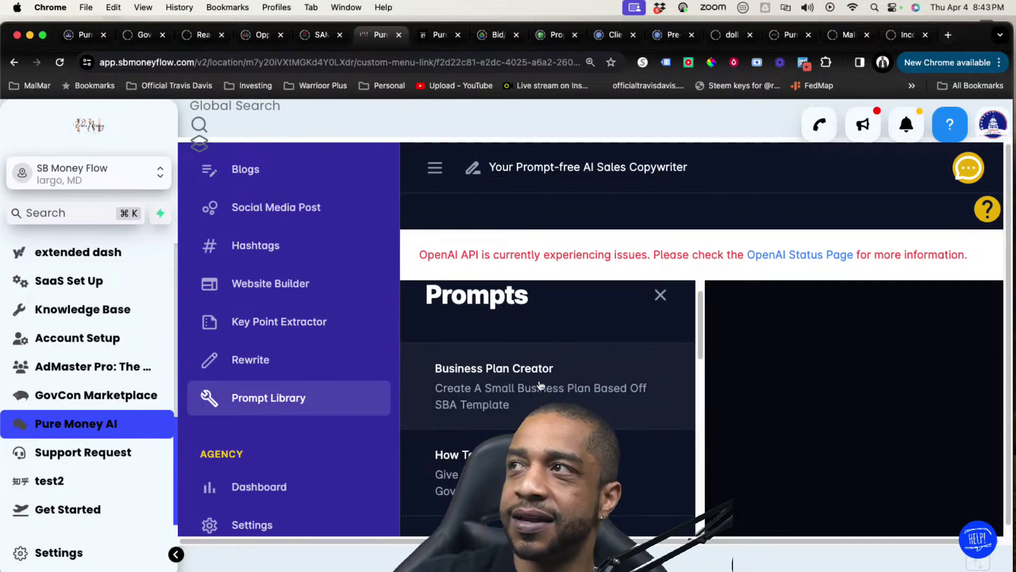
Look through the first prompts in the library and open the Networking Events Cheat Code prompt
{"action": "scroll", "coordinate": [547, 393], "scroll_direction": "down", "scroll_amount": 1}
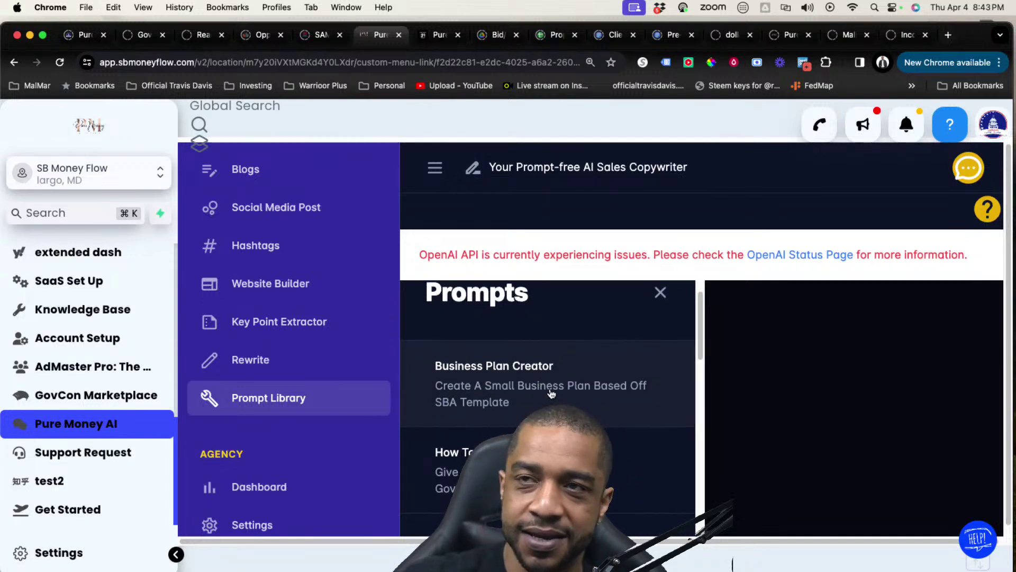
{"action": "scroll", "coordinate": [549, 399], "scroll_direction": "down", "scroll_amount": 3}
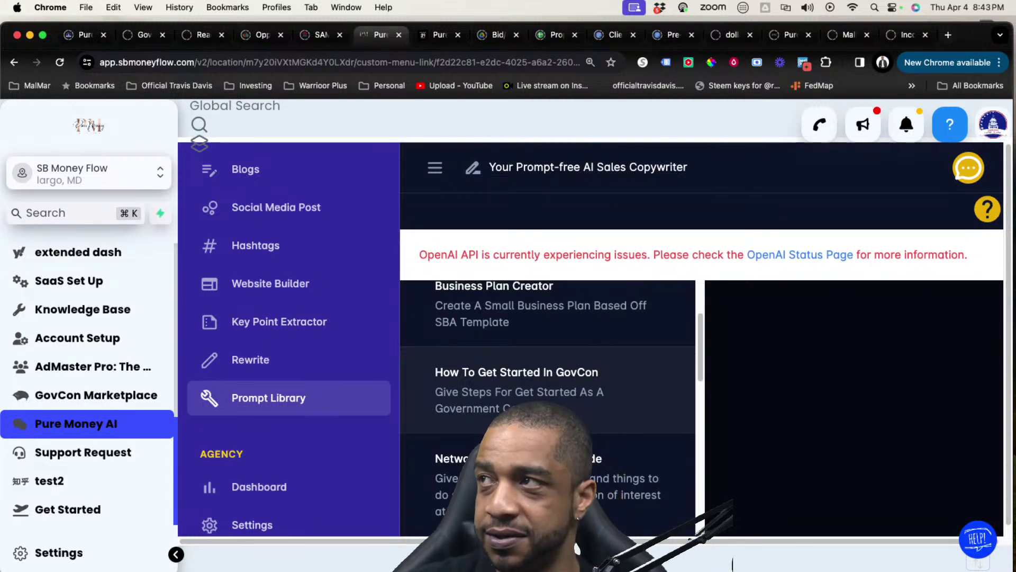
{"action": "scroll", "coordinate": [603, 432], "scroll_direction": "down", "scroll_amount": 1}
{"action": "scroll", "coordinate": [638, 448], "scroll_direction": "down", "scroll_amount": 3}
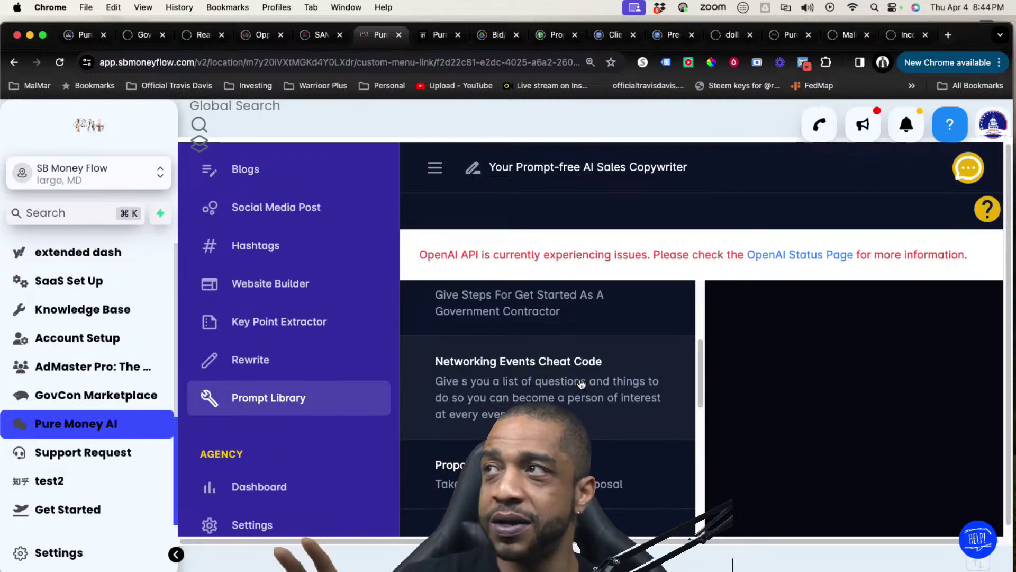
{"action": "left_click", "coordinate": [555, 404]}
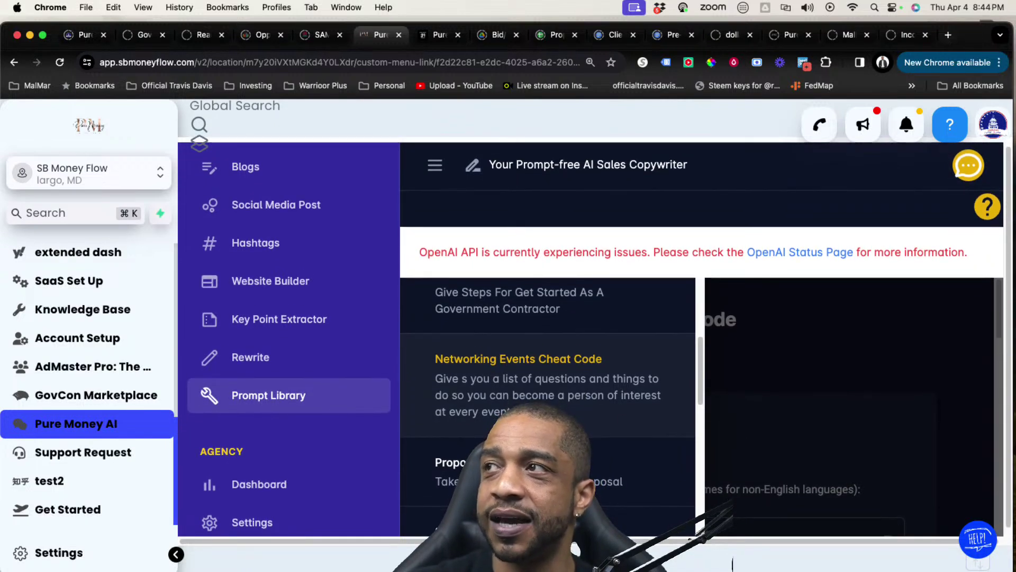
Open the Proposal Writer, SOW Highlights and Write Capabilities Statement prompts one after another
{"action": "scroll", "coordinate": [646, 445], "scroll_direction": "down", "scroll_amount": 4}
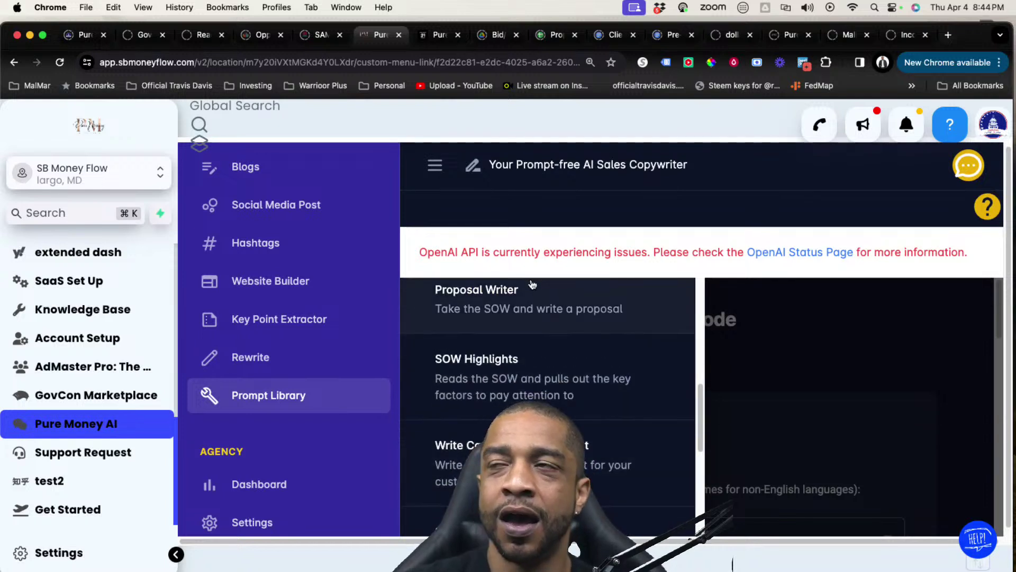
{"action": "left_click", "coordinate": [532, 286]}
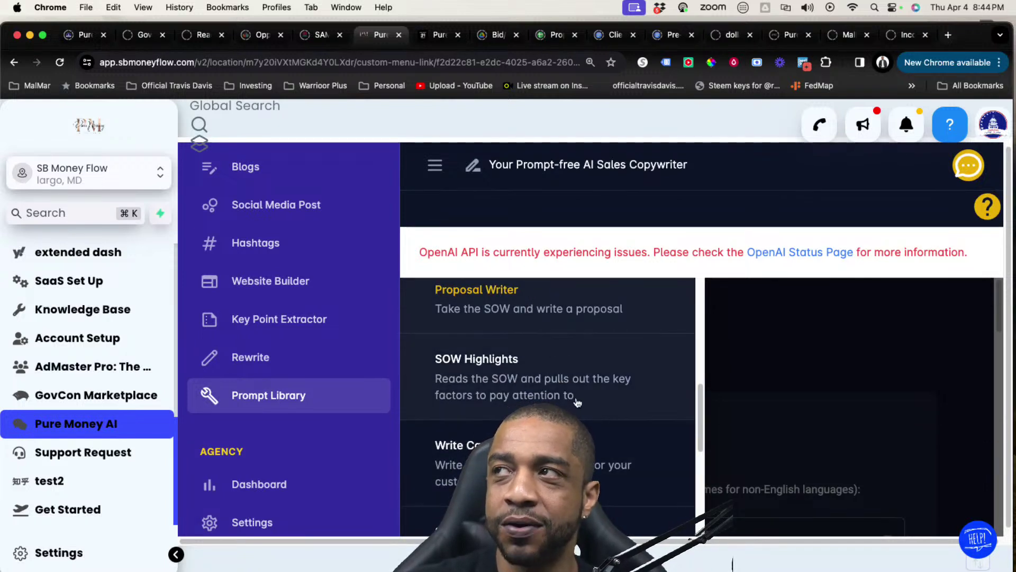
{"action": "left_click", "coordinate": [570, 382]}
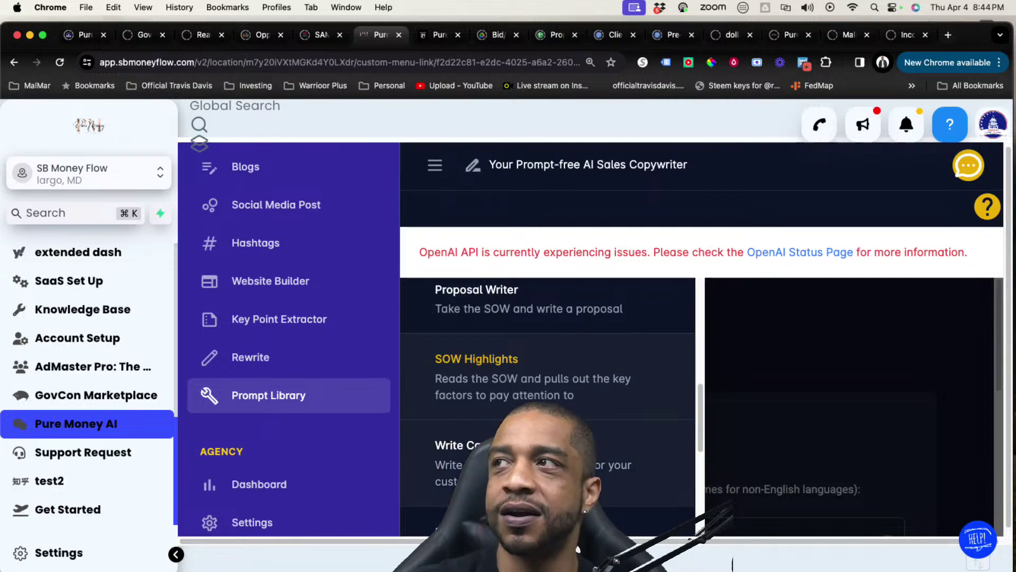
{"action": "scroll", "coordinate": [528, 363], "scroll_direction": "down", "scroll_amount": 2}
{"action": "left_click", "coordinate": [528, 364]}
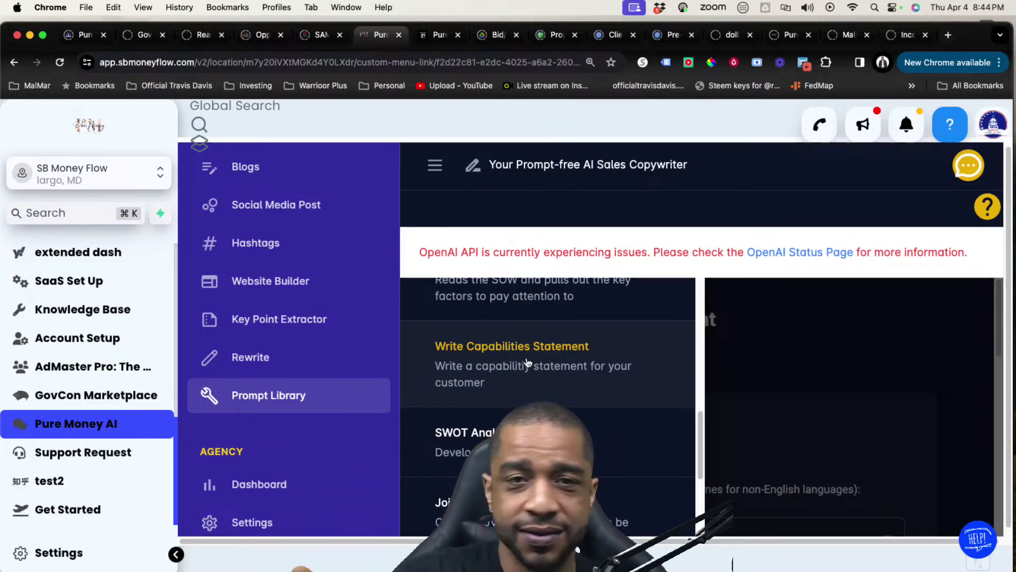
Review the remaining prompts in the library, from SWOT Analysis and Joint Venture Agreement to the will creation prompts
{"action": "scroll", "coordinate": [530, 345], "scroll_direction": "up", "scroll_amount": 1}
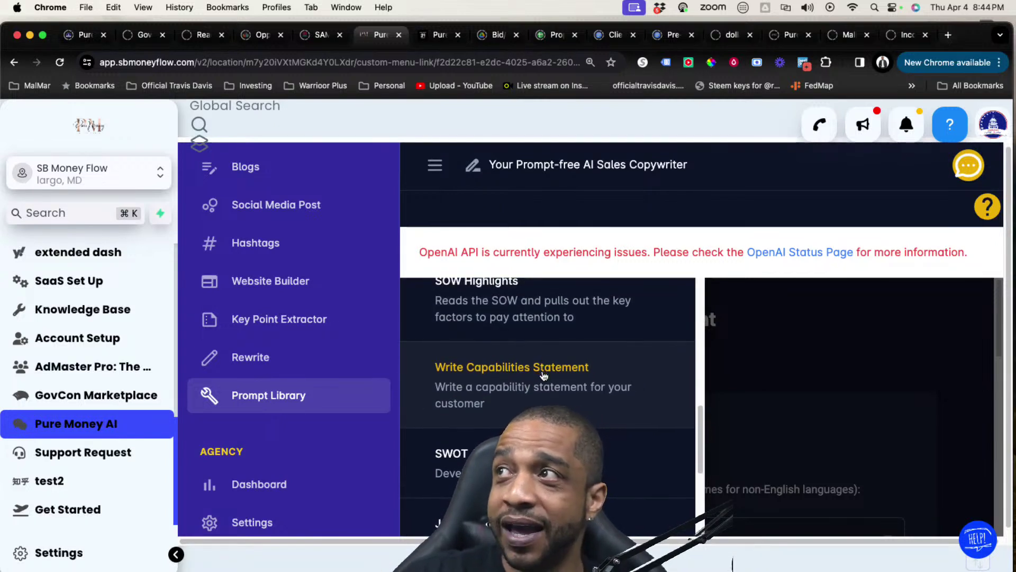
{"action": "scroll", "coordinate": [542, 376], "scroll_direction": "down", "scroll_amount": 2}
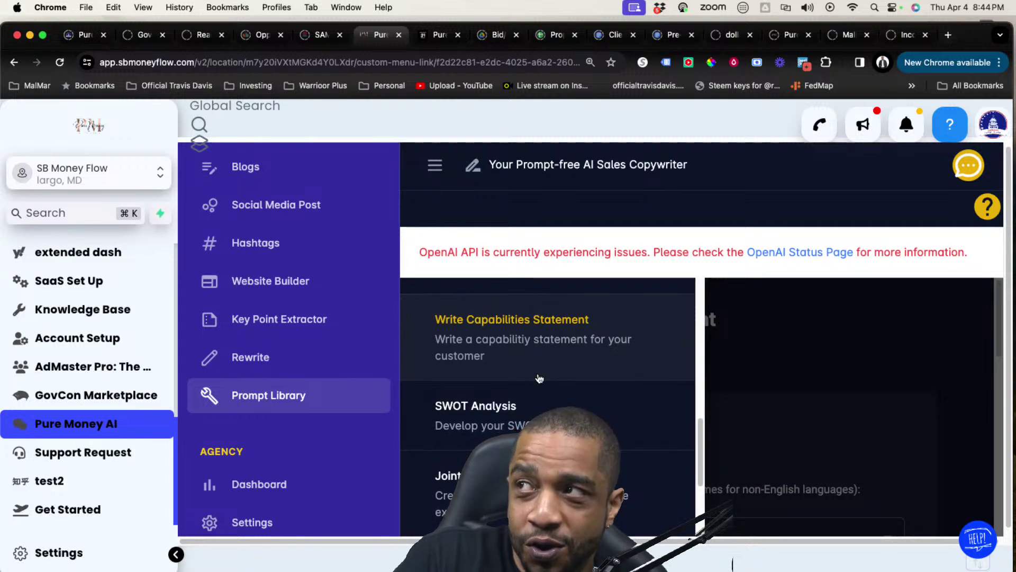
{"action": "scroll", "coordinate": [540, 379], "scroll_direction": "down", "scroll_amount": 1}
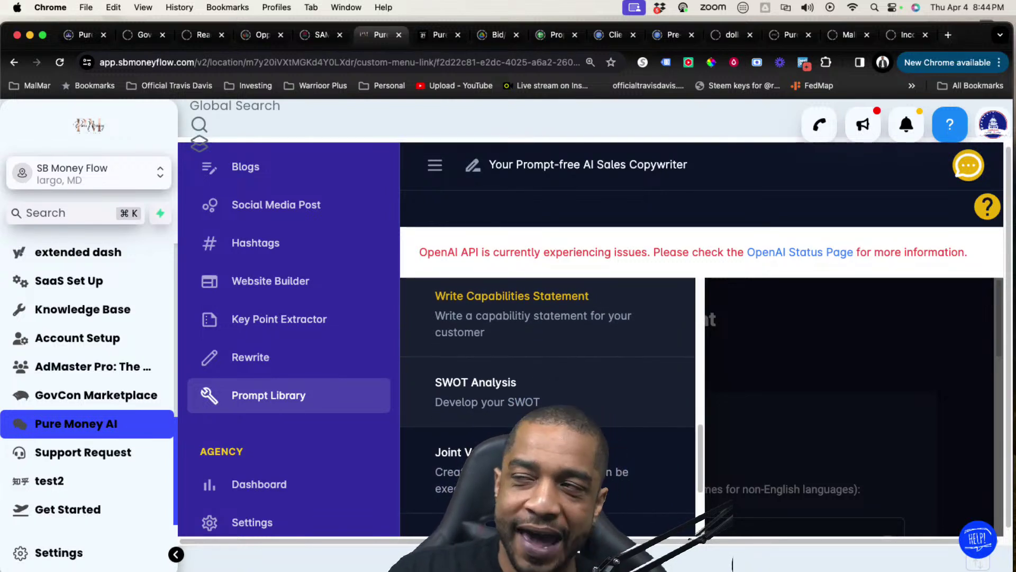
{"action": "scroll", "coordinate": [548, 397], "scroll_direction": "down", "scroll_amount": 1}
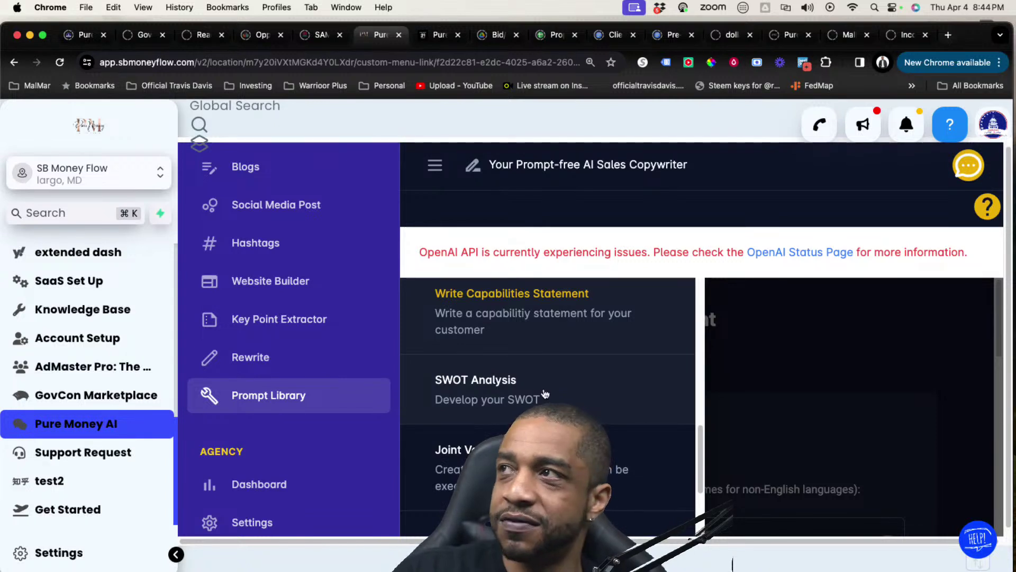
{"action": "scroll", "coordinate": [546, 393], "scroll_direction": "down", "scroll_amount": 3}
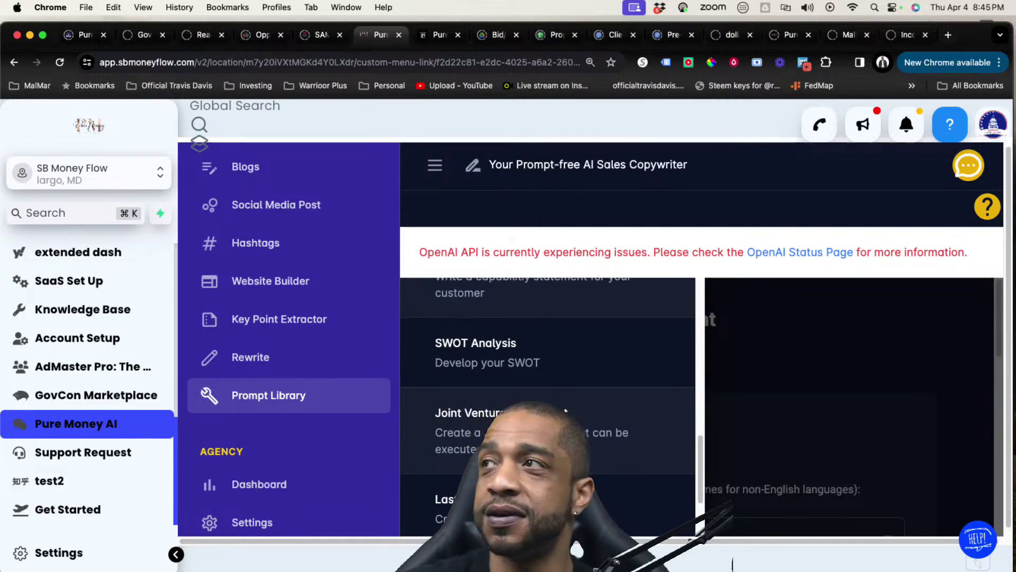
{"action": "scroll", "coordinate": [560, 352], "scroll_direction": "down", "scroll_amount": 1}
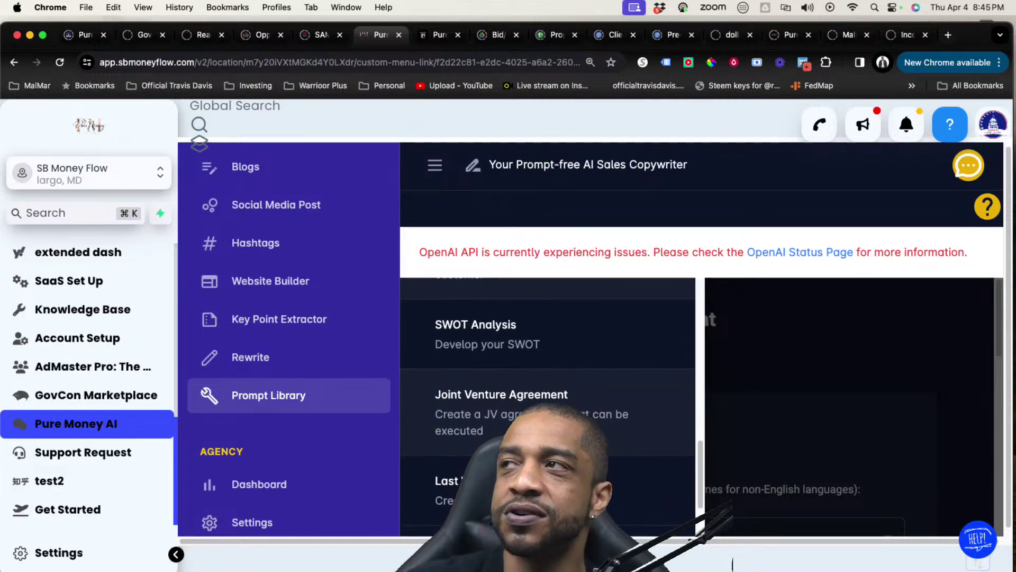
{"action": "scroll", "coordinate": [585, 410], "scroll_direction": "down", "scroll_amount": 3}
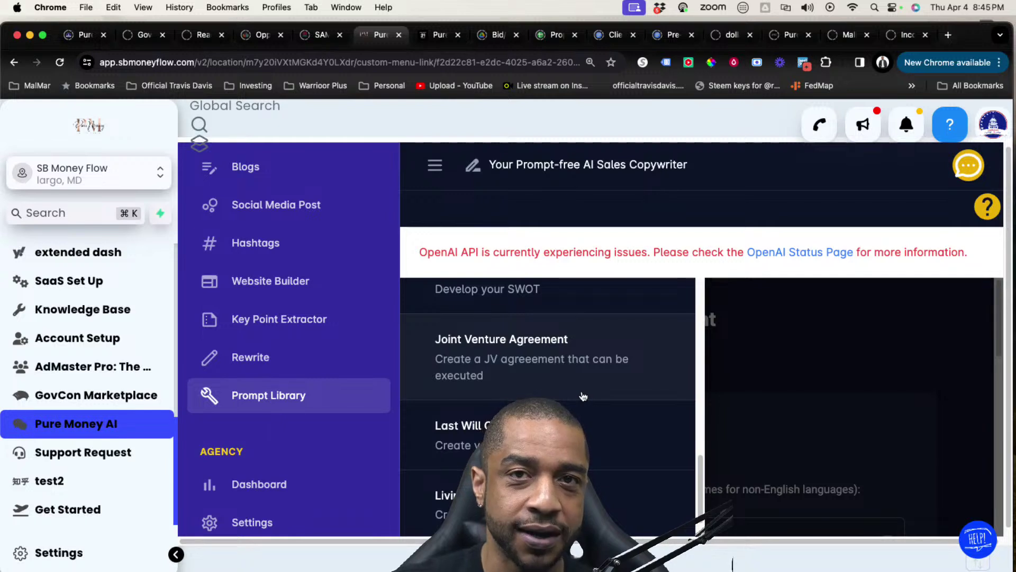
{"action": "scroll", "coordinate": [584, 397], "scroll_direction": "down", "scroll_amount": 1}
{"action": "scroll", "coordinate": [548, 394], "scroll_direction": "down", "scroll_amount": 3}
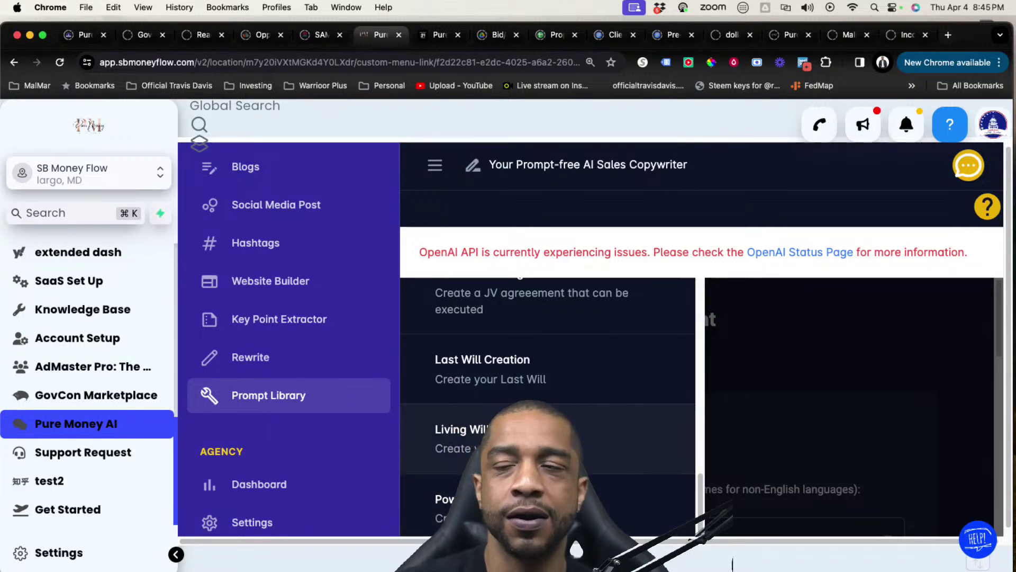
{"action": "scroll", "coordinate": [548, 408], "scroll_direction": "up", "scroll_amount": 1}
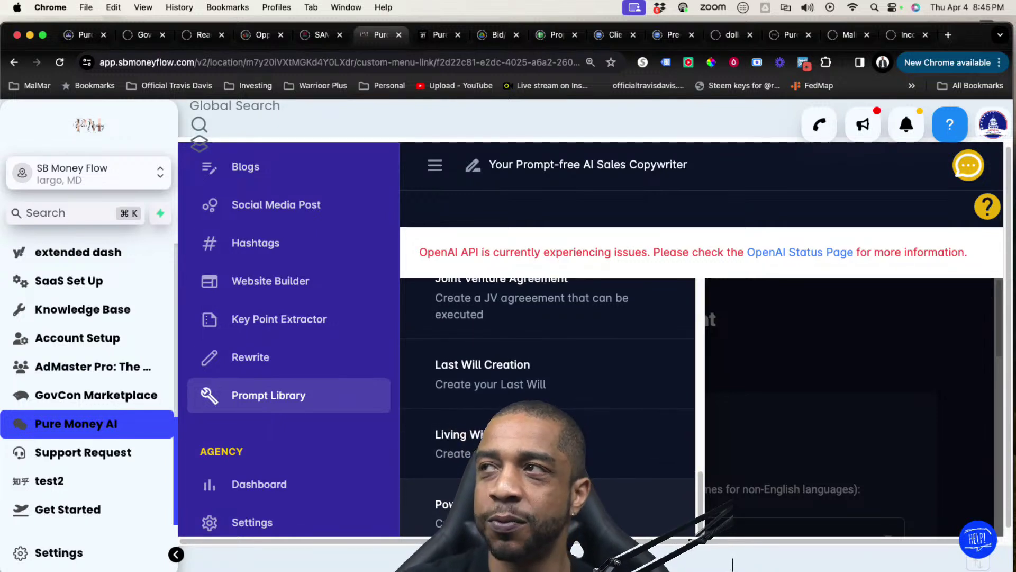
{"action": "scroll", "coordinate": [548, 407], "scroll_direction": "up", "scroll_amount": 3}
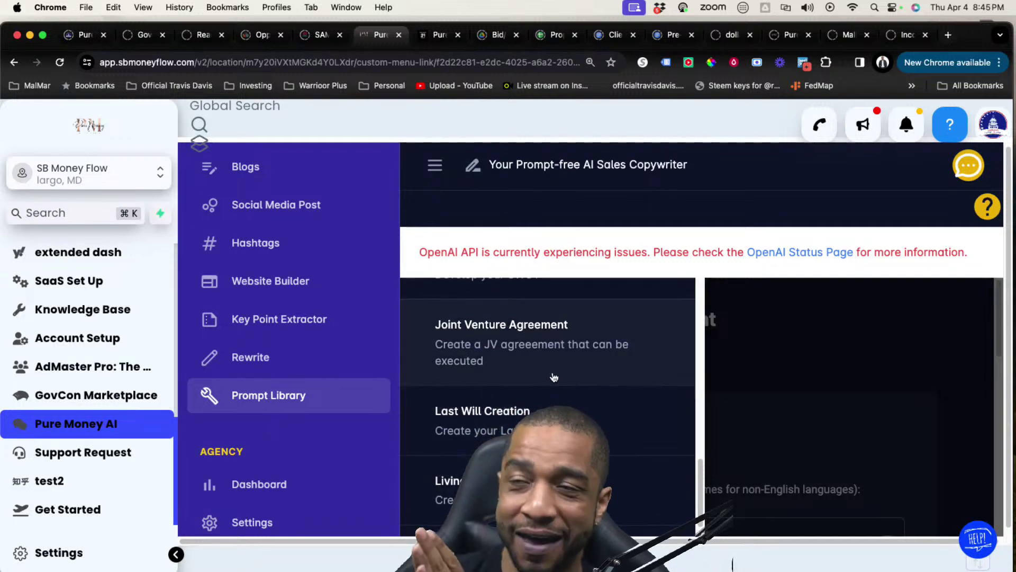
Return to the beginning of the prompt list and look back over the copywriter's content tools
{"action": "scroll", "coordinate": [552, 380], "scroll_direction": "up", "scroll_amount": 10}
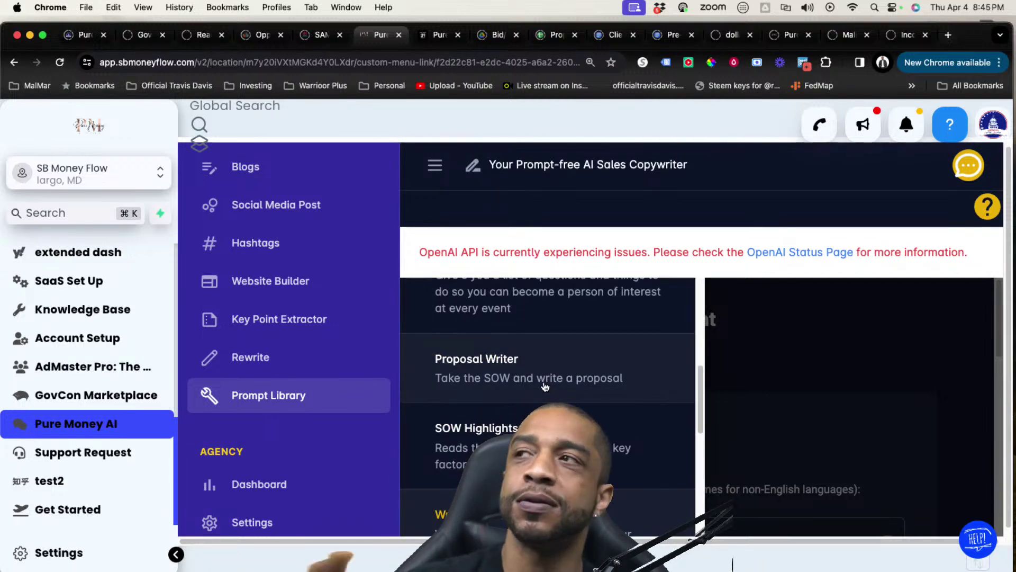
{"action": "scroll", "coordinate": [629, 391], "scroll_direction": "up", "scroll_amount": 5}
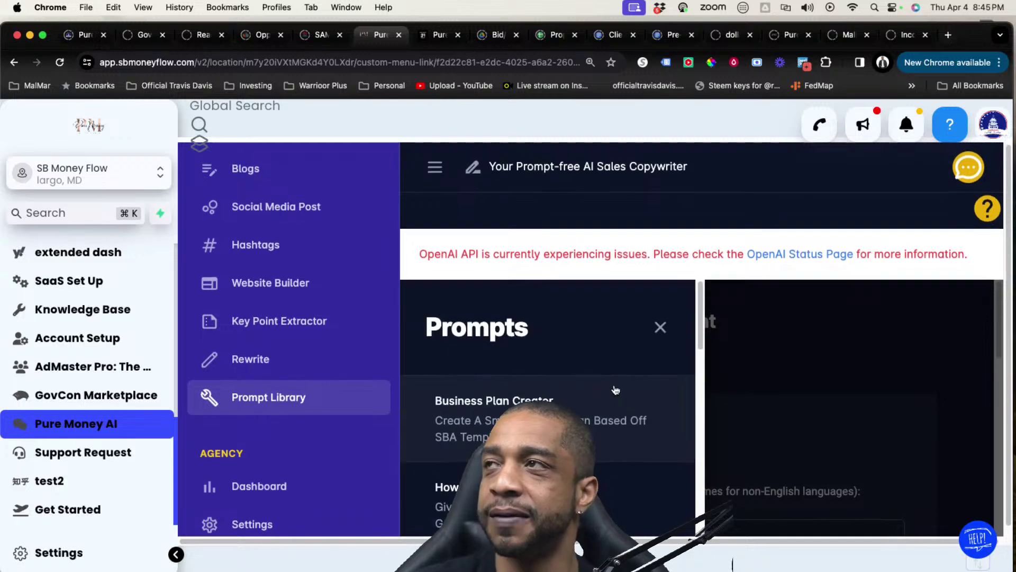
{"action": "scroll", "coordinate": [293, 265], "scroll_direction": "up", "scroll_amount": 10}
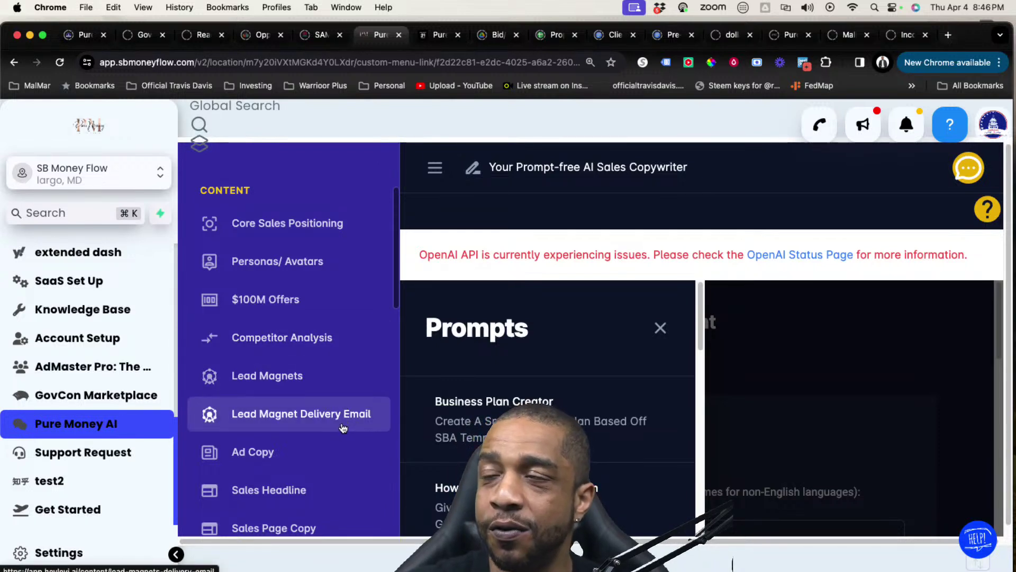
{"action": "scroll", "coordinate": [327, 402], "scroll_direction": "down", "scroll_amount": 1}
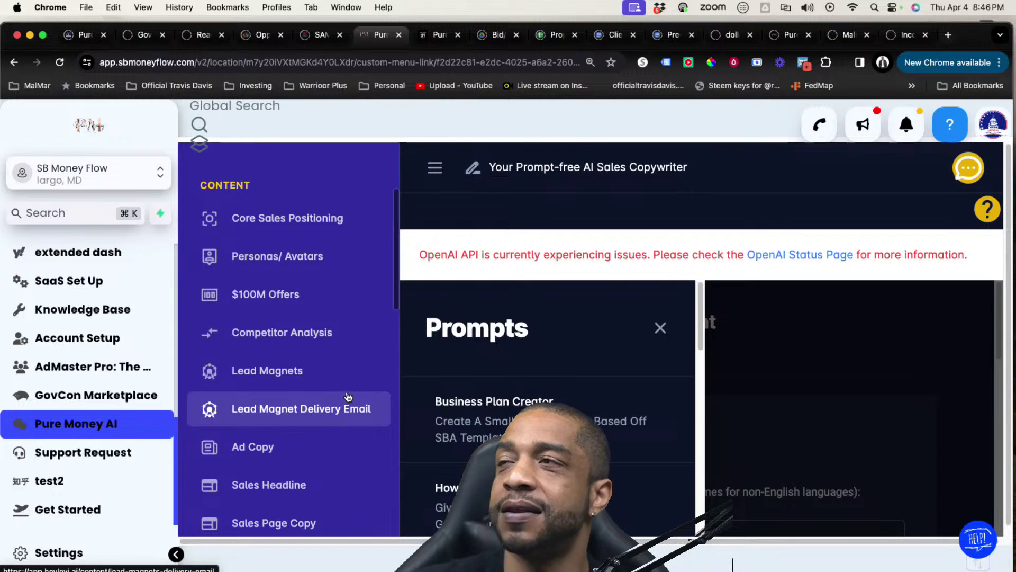
{"action": "scroll", "coordinate": [321, 318], "scroll_direction": "up", "scroll_amount": 1}
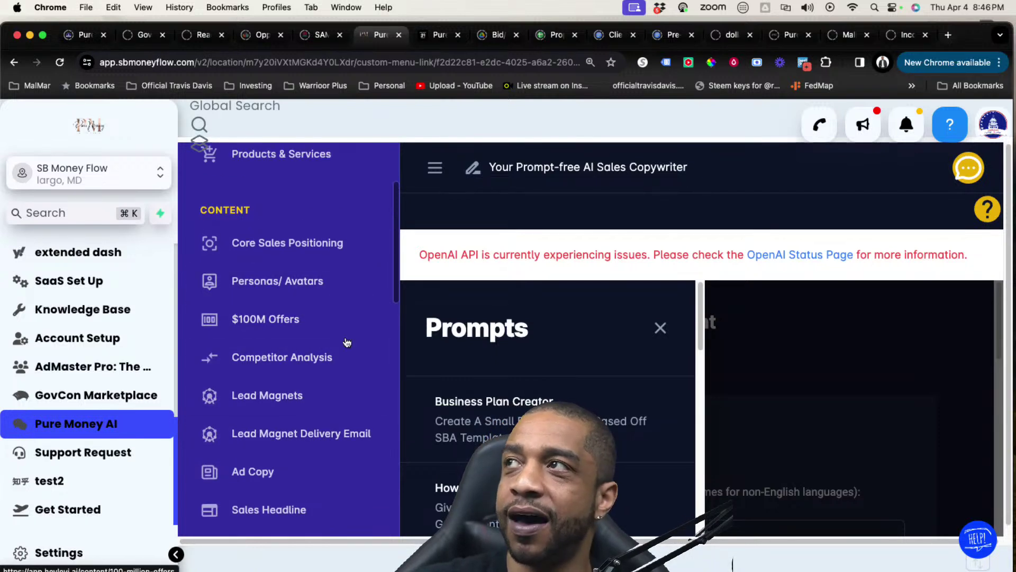
{"action": "scroll", "coordinate": [328, 345], "scroll_direction": "up", "scroll_amount": 5}
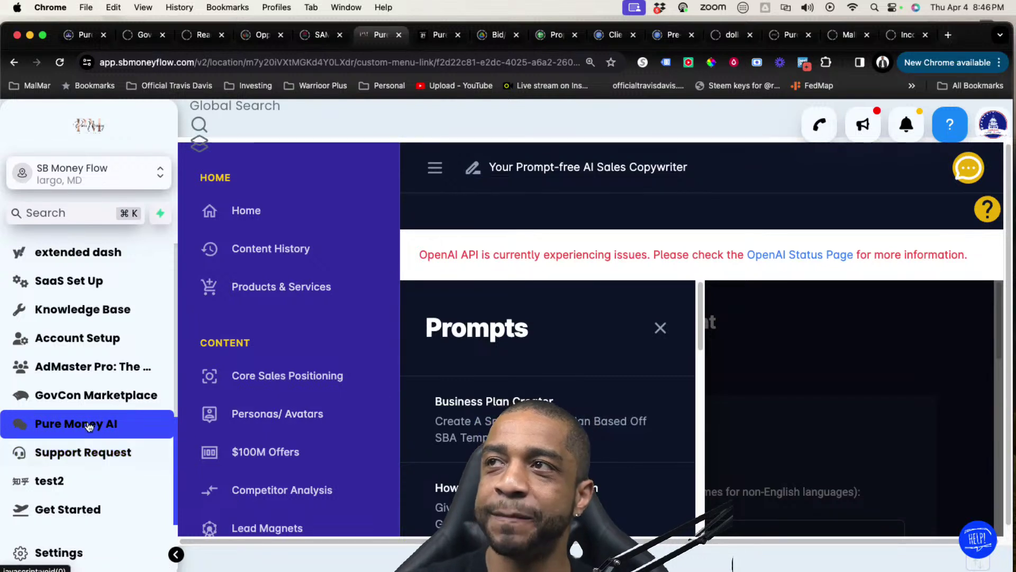
Open AdMaster Pro and view its dashboard with the account status and campaigns list
{"action": "left_click", "coordinate": [90, 377]}
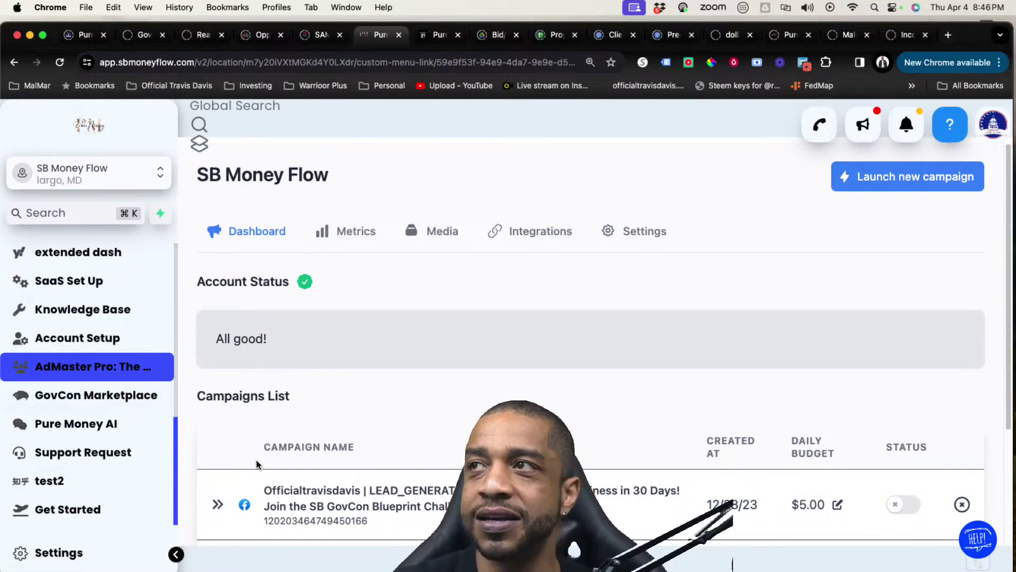
{"action": "scroll", "coordinate": [297, 408], "scroll_direction": "down", "scroll_amount": 1}
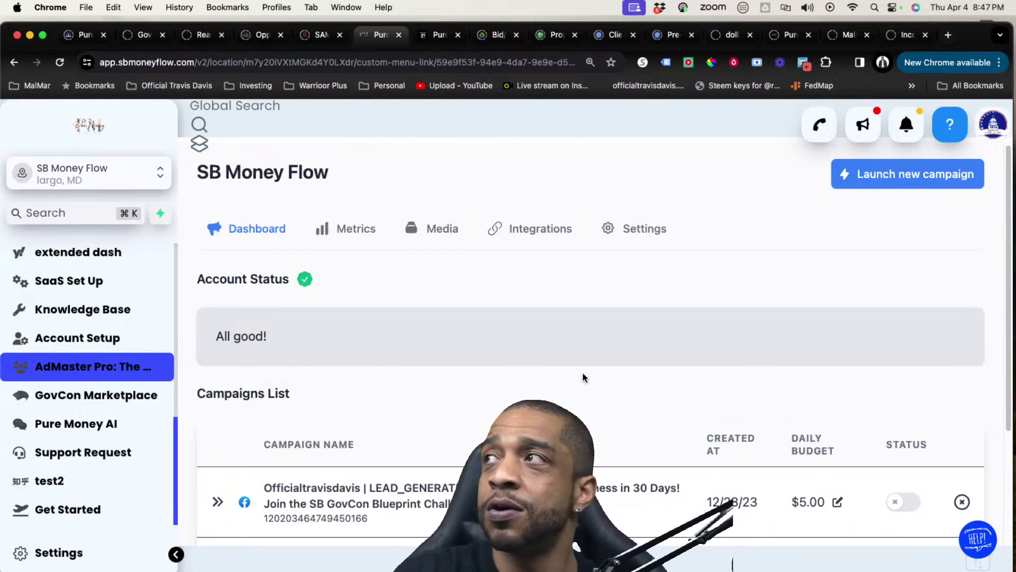
{"action": "scroll", "coordinate": [537, 389], "scroll_direction": "up", "scroll_amount": 1}
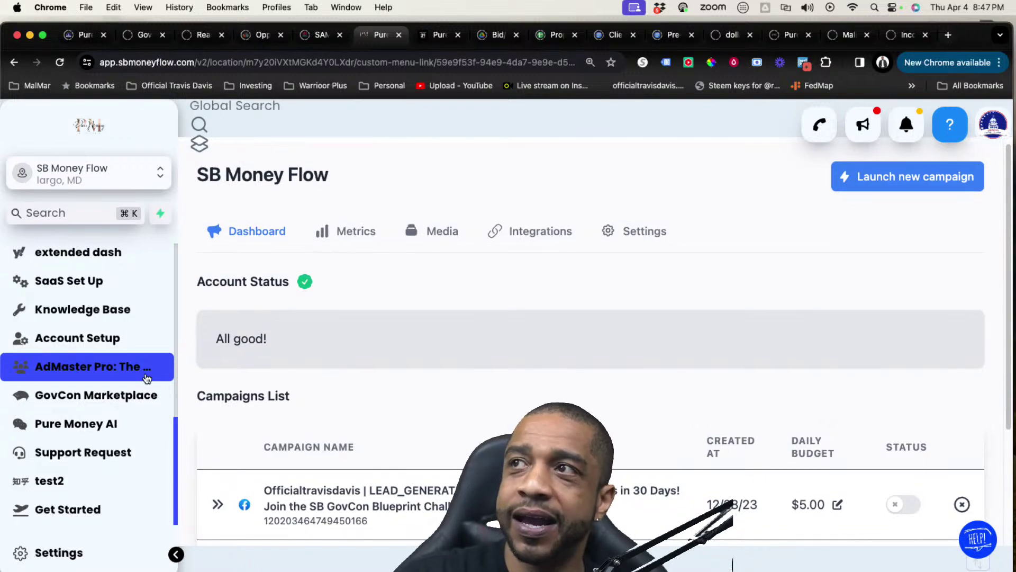
Start a new campaign for Facebook and look through the available ad template categories
{"action": "left_click", "coordinate": [869, 177]}
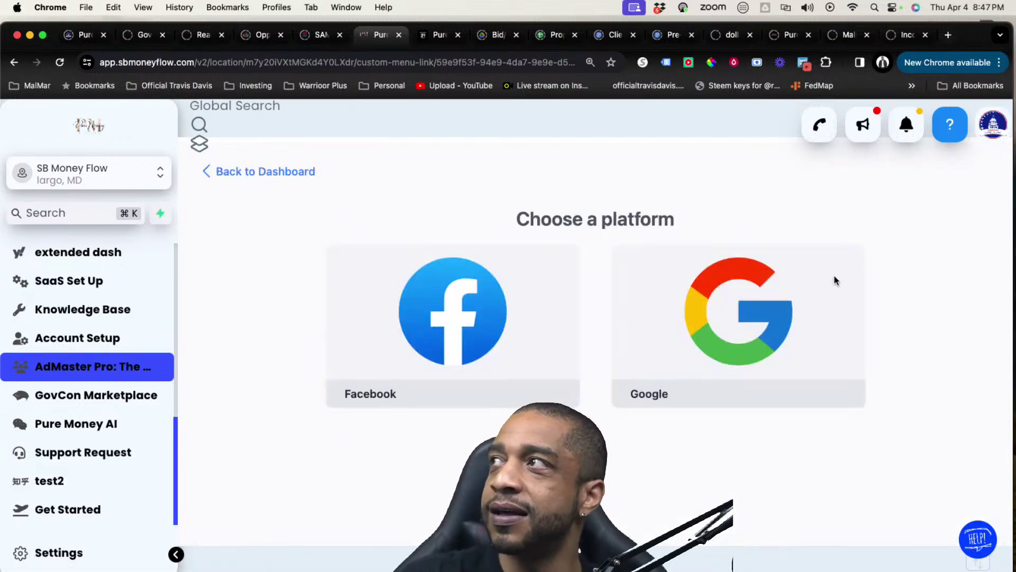
{"action": "left_click", "coordinate": [497, 348]}
{"action": "scroll", "coordinate": [661, 269], "scroll_direction": "down", "scroll_amount": 4}
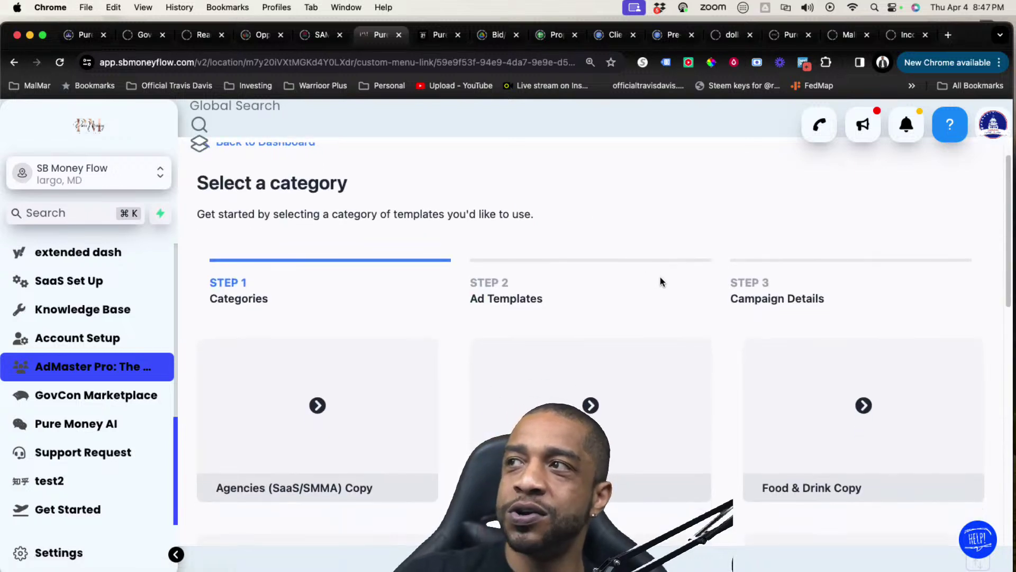
{"action": "scroll", "coordinate": [622, 390], "scroll_direction": "down", "scroll_amount": 6}
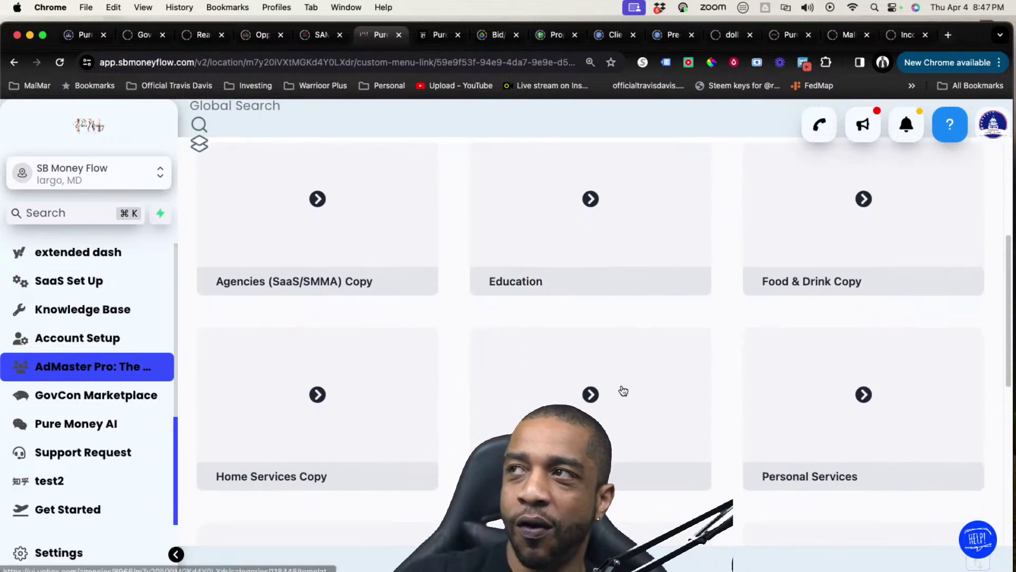
{"action": "scroll", "coordinate": [625, 390], "scroll_direction": "down", "scroll_amount": 2}
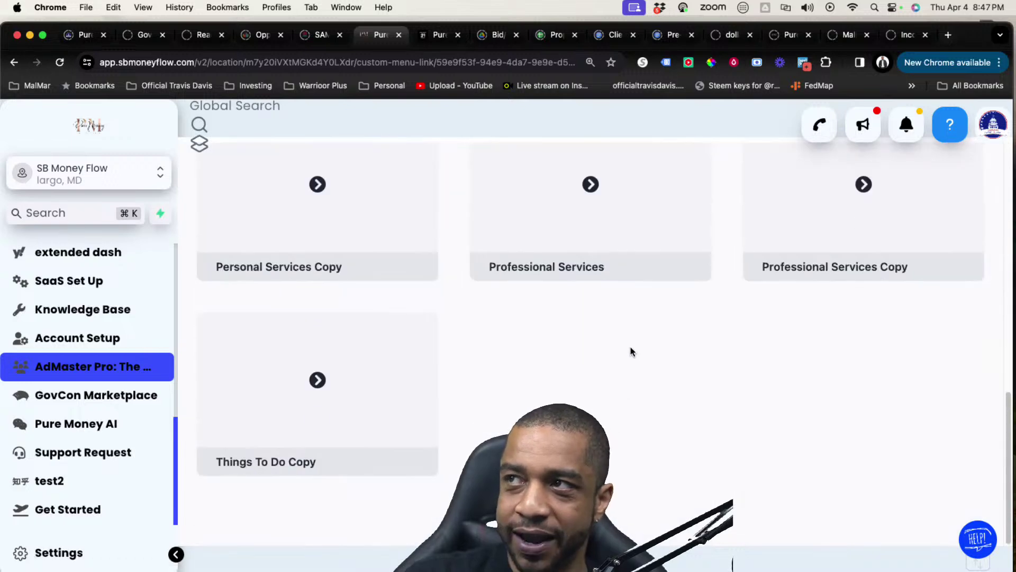
{"action": "scroll", "coordinate": [630, 352], "scroll_direction": "up", "scroll_amount": 11}
{"action": "scroll", "coordinate": [630, 347], "scroll_direction": "down", "scroll_amount": 4}
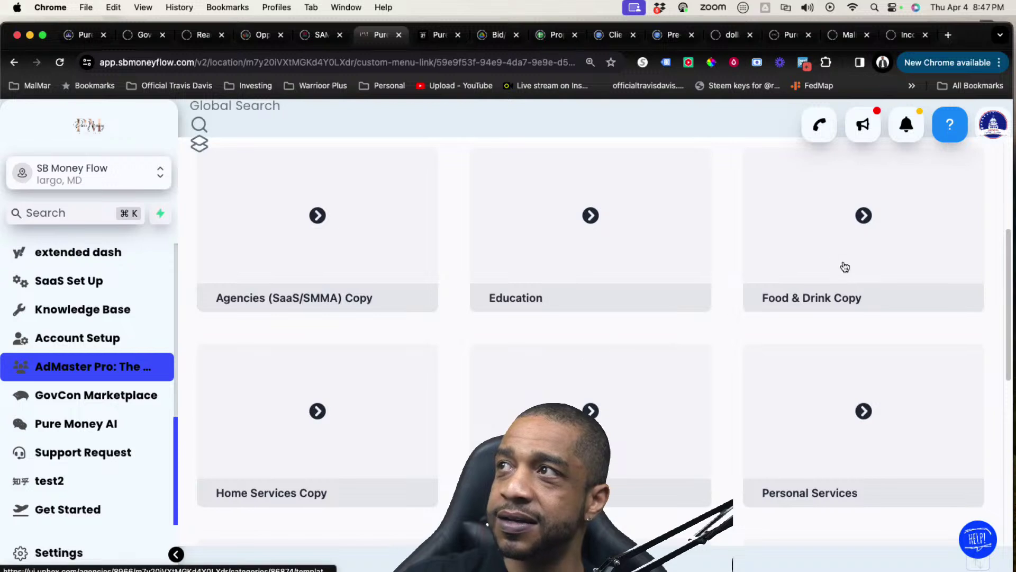
Choose the Food & Drink Copy category and open the ad templates of its Restaurants Copy subcategory
{"action": "left_click", "coordinate": [845, 267]}
{"action": "scroll", "coordinate": [740, 341], "scroll_direction": "down", "scroll_amount": 3}
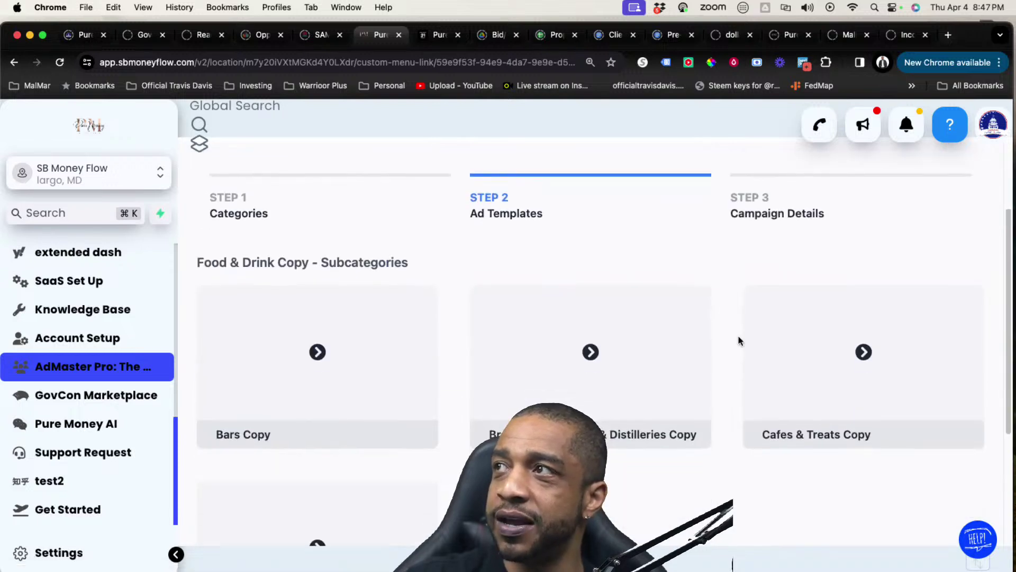
{"action": "scroll", "coordinate": [739, 341], "scroll_direction": "down", "scroll_amount": 3}
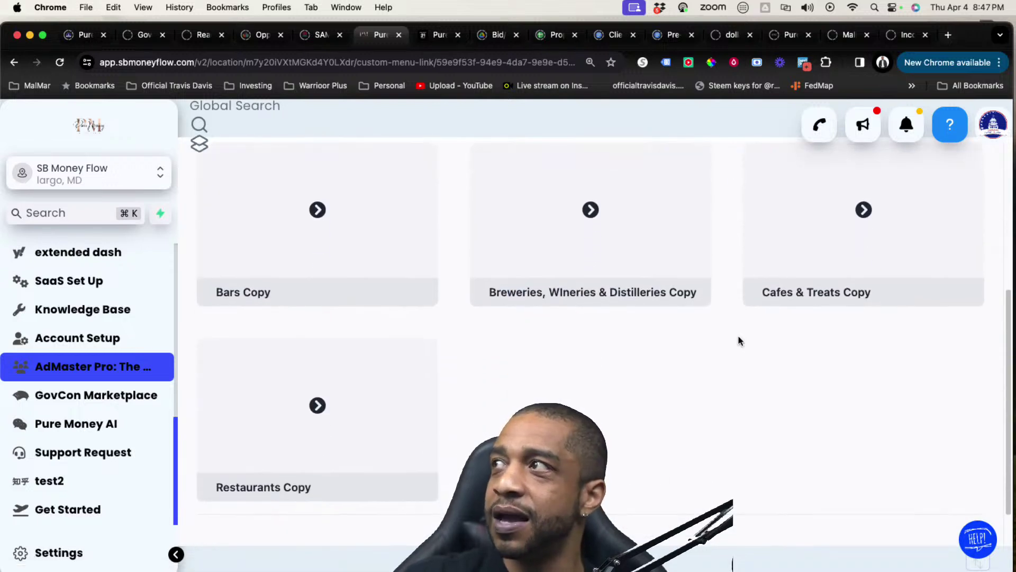
{"action": "left_click", "coordinate": [297, 411]}
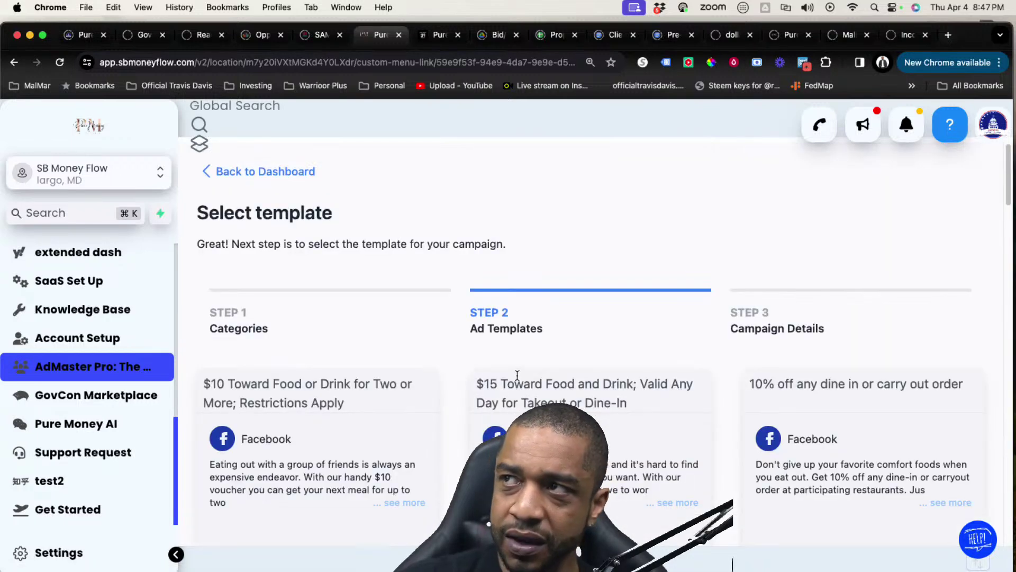
Browse the restaurant ad templates and select "$10 Toward Food or Drink for Two or More; Restrictions Apply" for the campaign
{"action": "scroll", "coordinate": [516, 379], "scroll_direction": "down", "scroll_amount": 2}
{"action": "scroll", "coordinate": [506, 370], "scroll_direction": "down", "scroll_amount": 1}
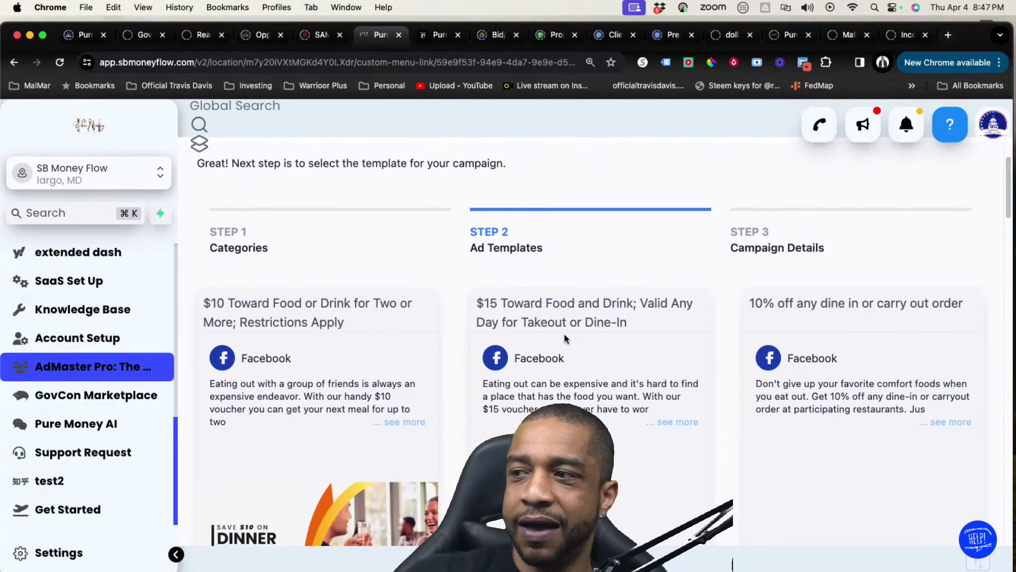
{"action": "scroll", "coordinate": [440, 377], "scroll_direction": "down", "scroll_amount": 3}
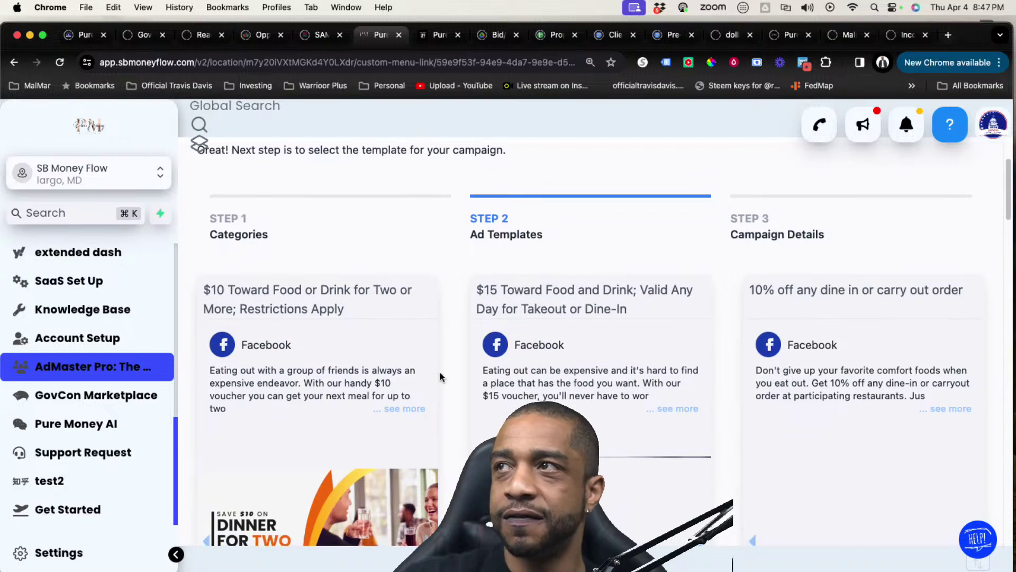
{"action": "scroll", "coordinate": [415, 376], "scroll_direction": "down", "scroll_amount": 3}
{"action": "scroll", "coordinate": [349, 274], "scroll_direction": "down", "scroll_amount": 5}
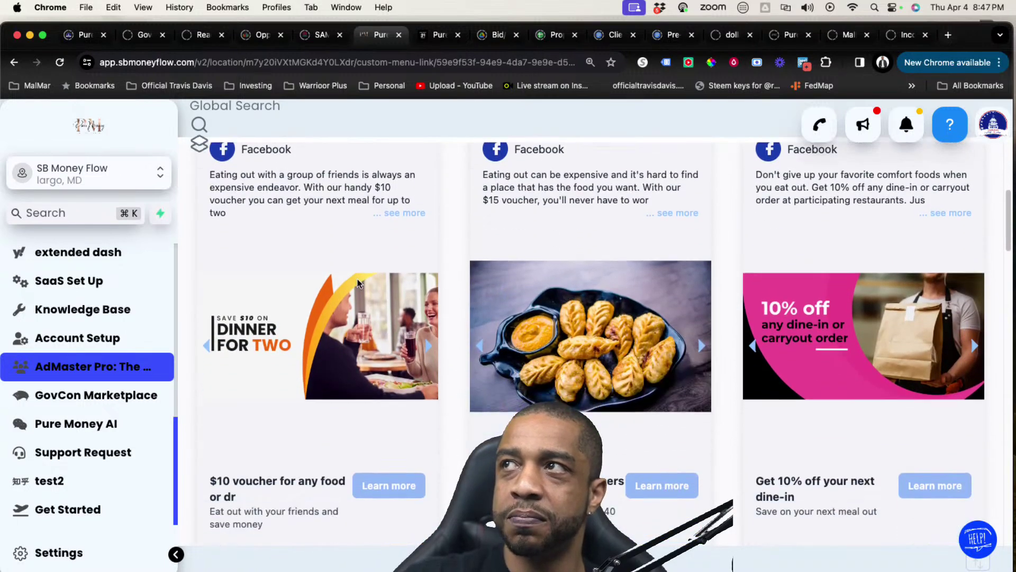
{"action": "scroll", "coordinate": [500, 316], "scroll_direction": "down", "scroll_amount": 5}
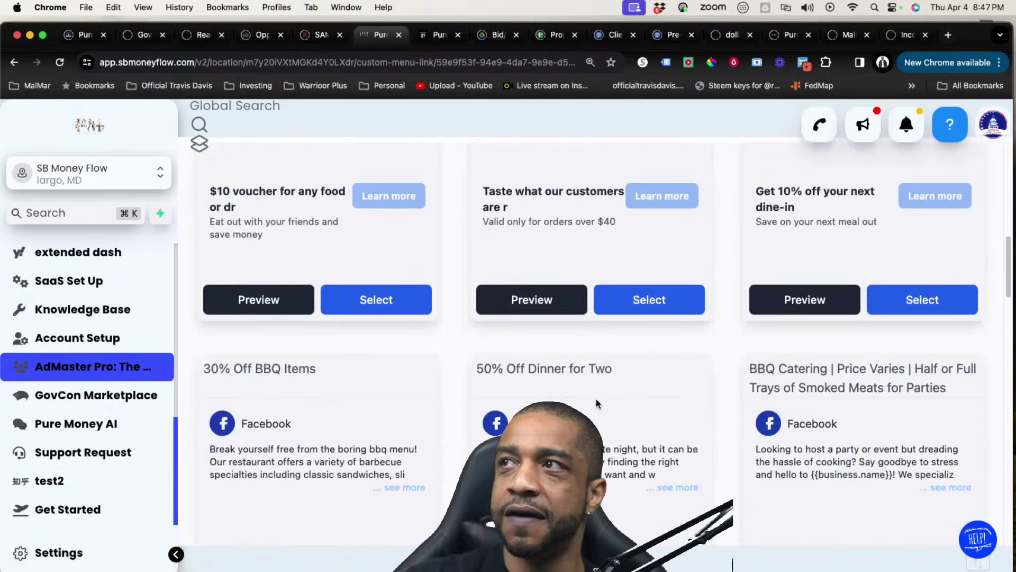
{"action": "left_click", "coordinate": [401, 302]}
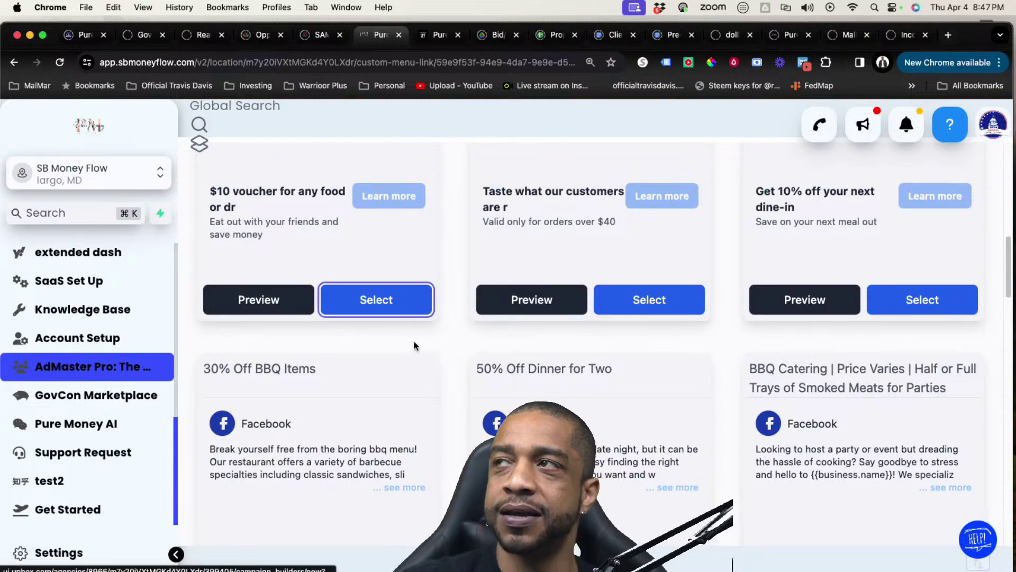
Set the campaign's daily budget to 5 and activate the Website field
{"action": "scroll", "coordinate": [651, 306], "scroll_direction": "down", "scroll_amount": 4}
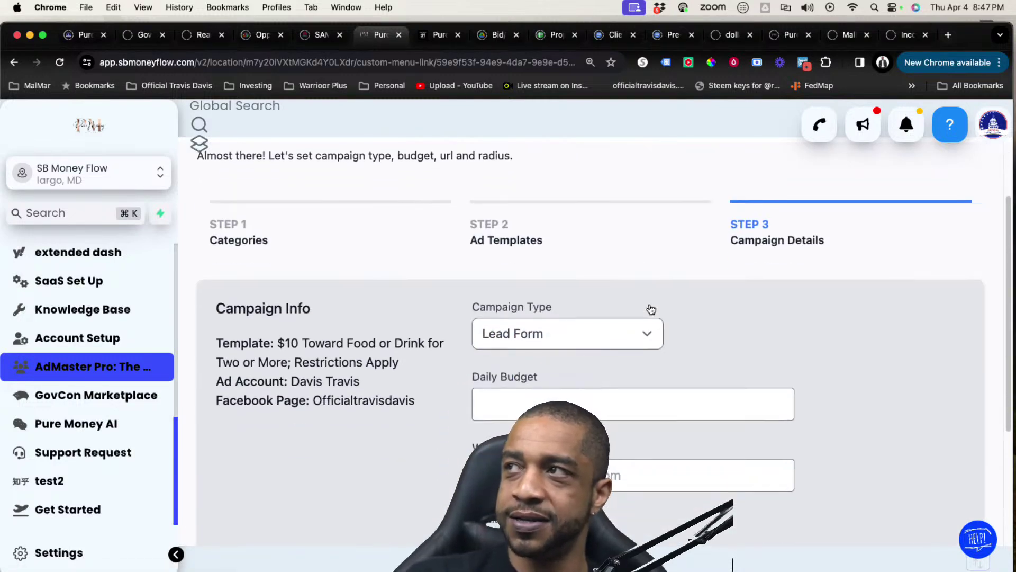
{"action": "left_click", "coordinate": [553, 313]}
{"action": "type", "text": "5"}
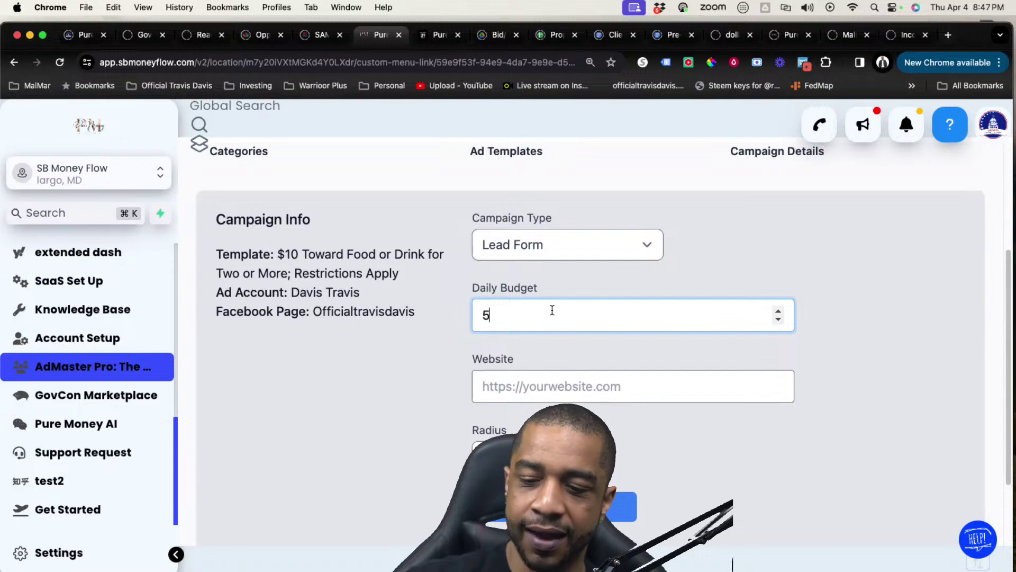
{"action": "left_click", "coordinate": [683, 388]}
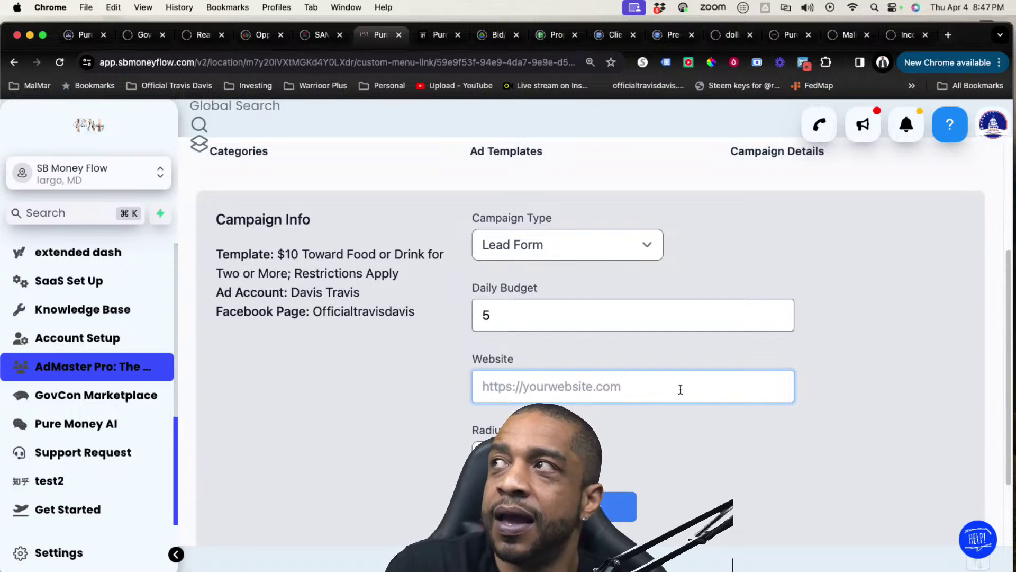
Reveal the additional campaign settings and expand the Location section to view its targeting types
{"action": "scroll", "coordinate": [681, 389], "scroll_direction": "down", "scroll_amount": 2}
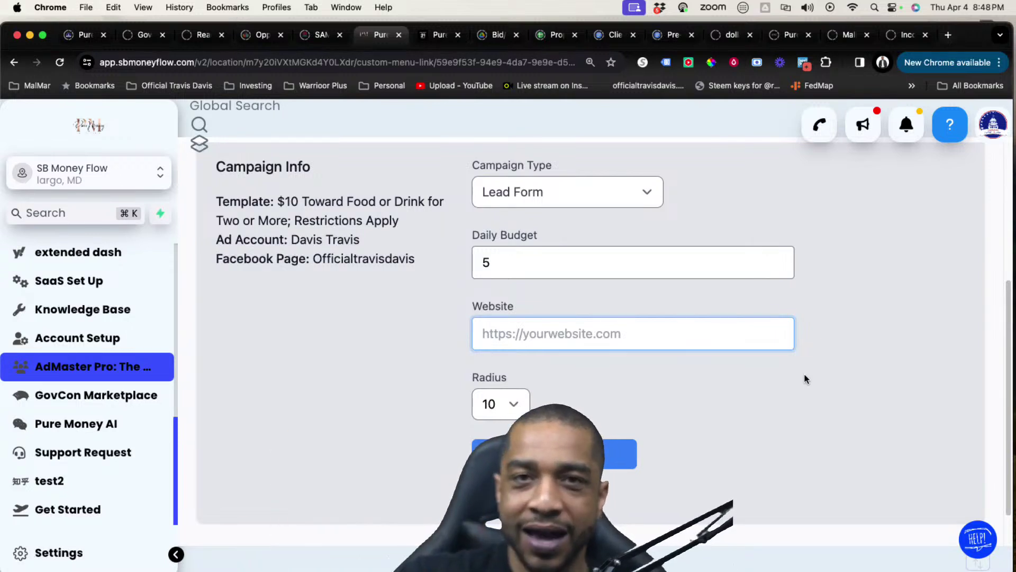
{"action": "scroll", "coordinate": [751, 395], "scroll_direction": "down", "scroll_amount": 2}
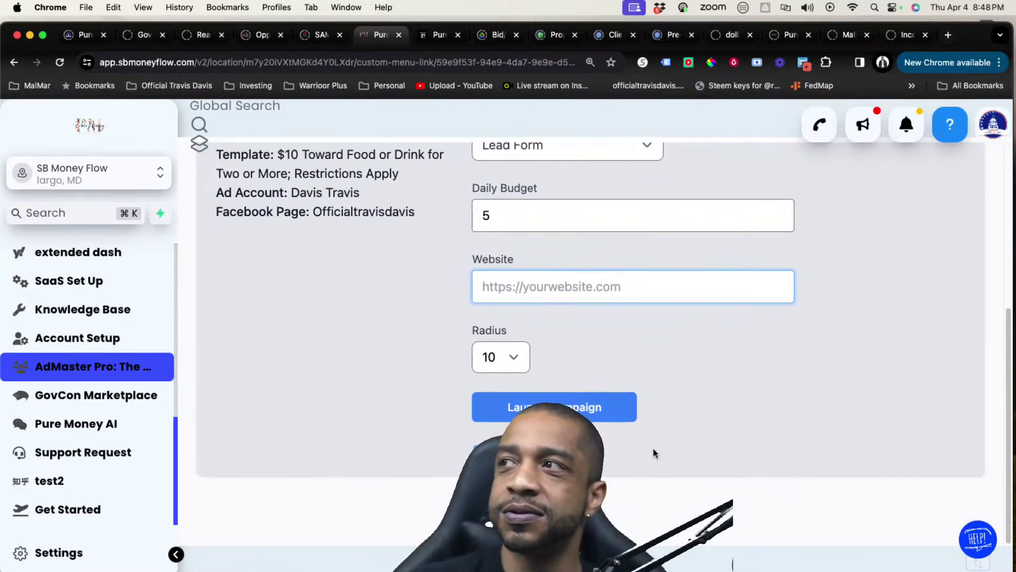
{"action": "left_click", "coordinate": [522, 451]}
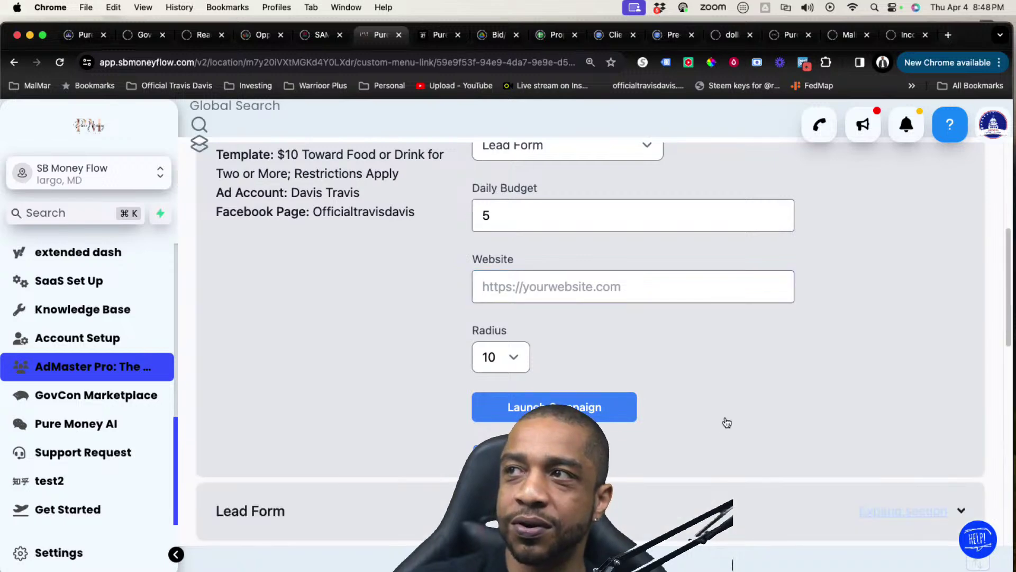
{"action": "scroll", "coordinate": [731, 415], "scroll_direction": "down", "scroll_amount": 10}
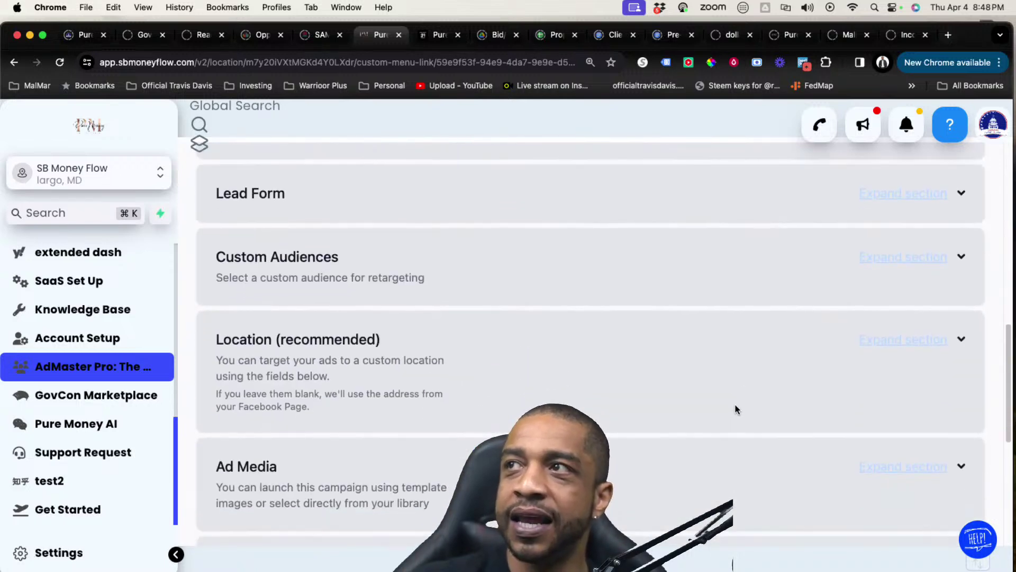
{"action": "scroll", "coordinate": [735, 404], "scroll_direction": "down", "scroll_amount": 4}
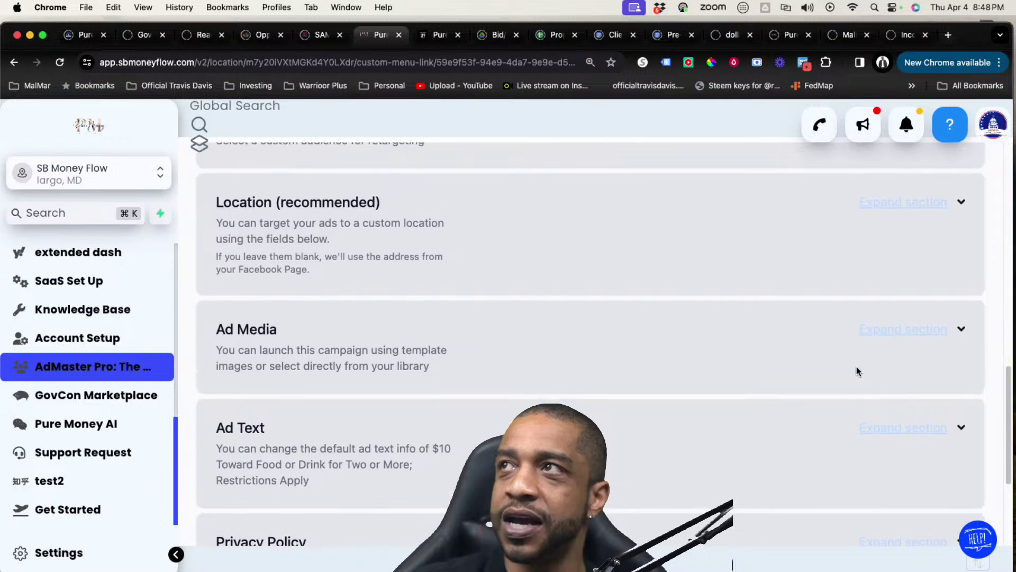
{"action": "scroll", "coordinate": [946, 214], "scroll_direction": "up", "scroll_amount": 1}
{"action": "left_click", "coordinate": [898, 249]}
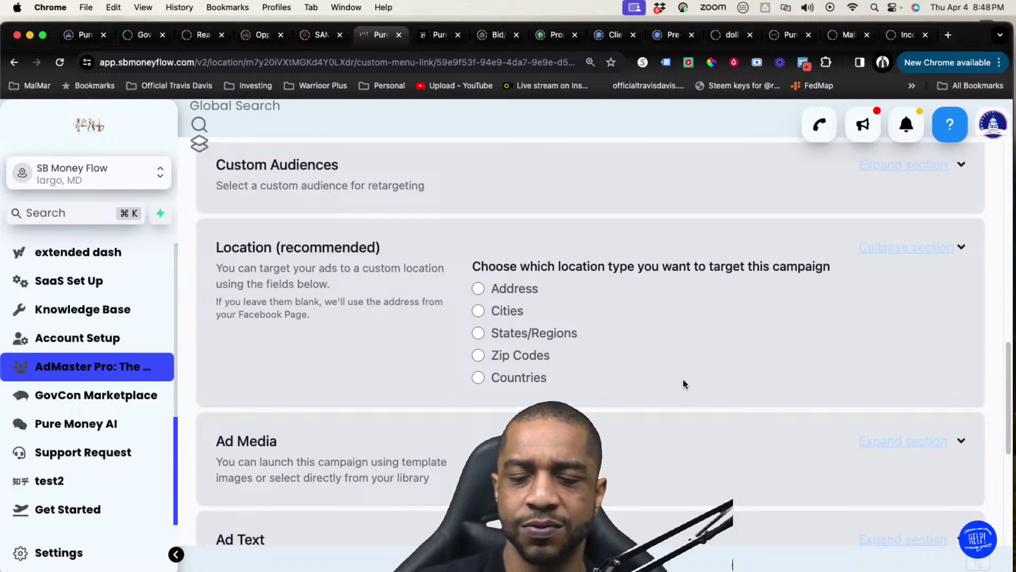
Choose Upload Media as the Ad Media source and close the media type choices without picking one
{"action": "scroll", "coordinate": [850, 363], "scroll_direction": "down", "scroll_amount": 2}
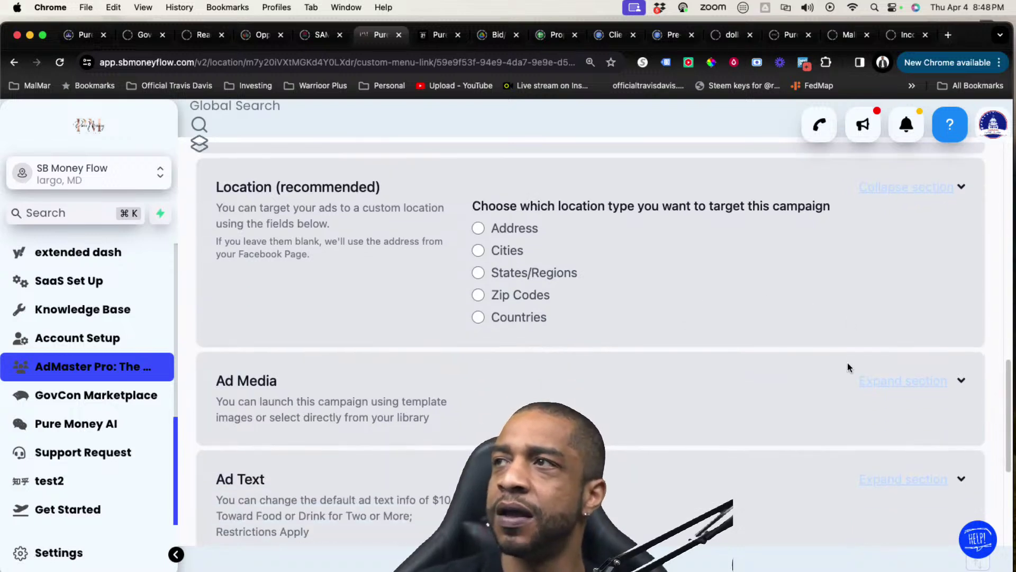
{"action": "scroll", "coordinate": [847, 363], "scroll_direction": "down", "scroll_amount": 1}
{"action": "left_click", "coordinate": [900, 354]}
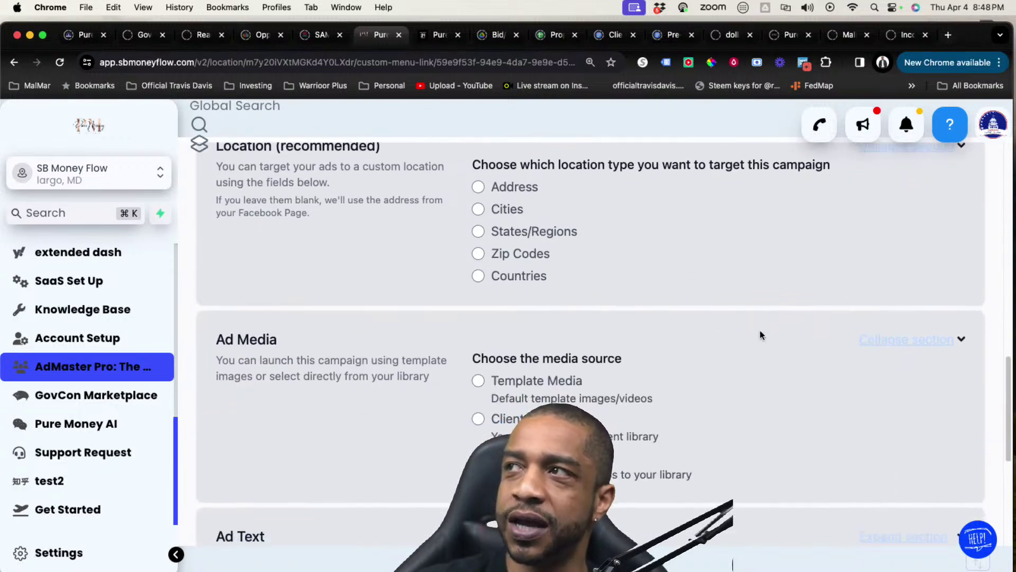
{"action": "scroll", "coordinate": [761, 335], "scroll_direction": "down", "scroll_amount": 2}
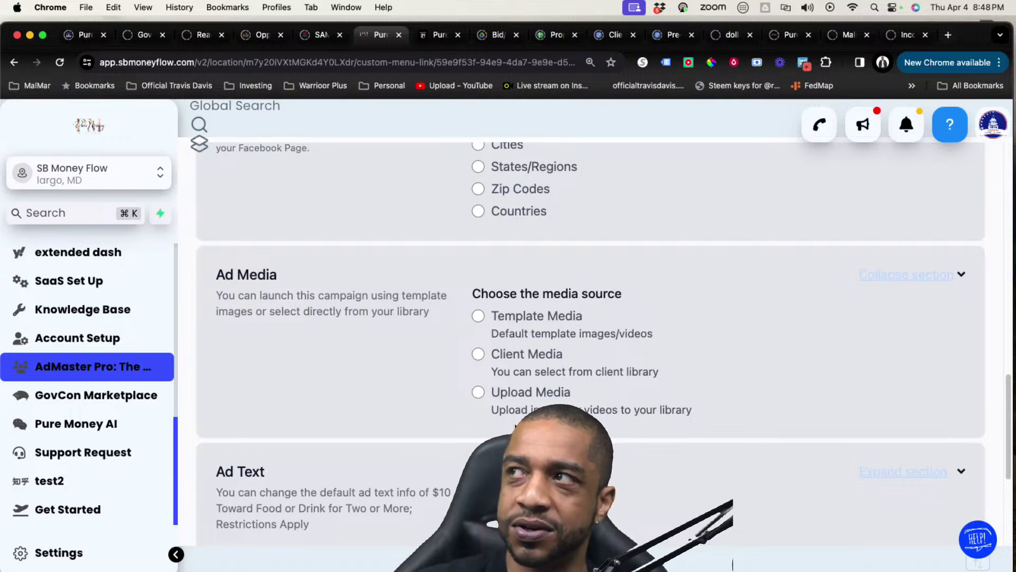
{"action": "left_click", "coordinate": [478, 392]}
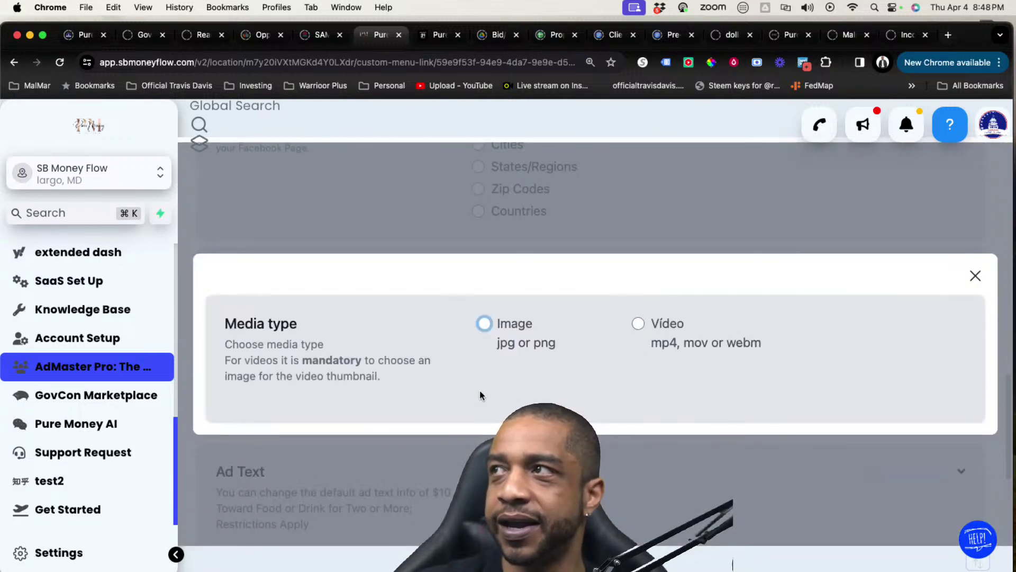
{"action": "left_click", "coordinate": [974, 275]}
Expand the Ad Text section and highlight parts of the default headline to examine the editable ad copy
{"action": "scroll", "coordinate": [909, 353], "scroll_direction": "down", "scroll_amount": 5}
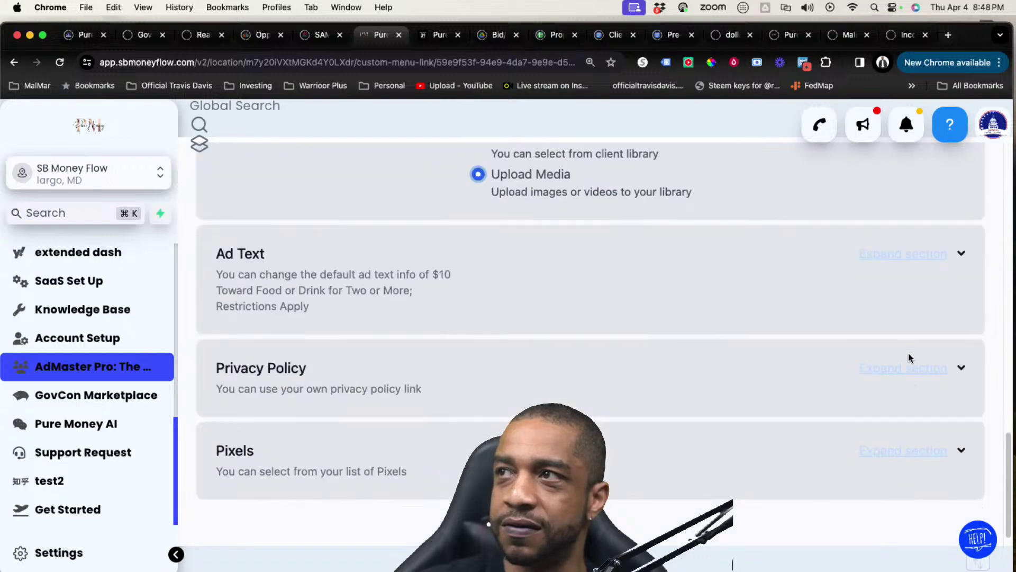
{"action": "left_click", "coordinate": [910, 238]}
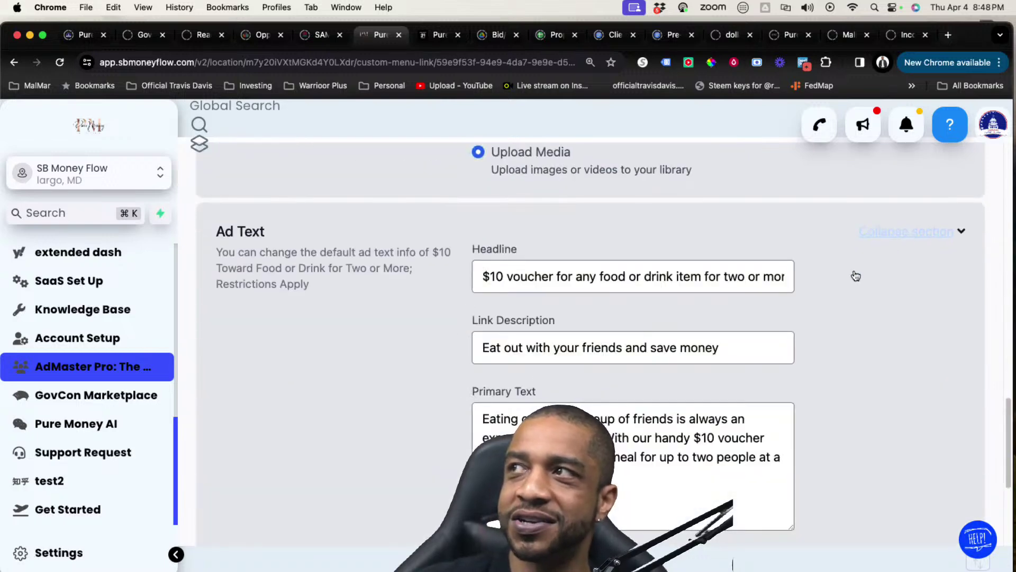
{"action": "left_click_drag", "start_coordinate": [483, 275], "coordinate": [541, 281]}
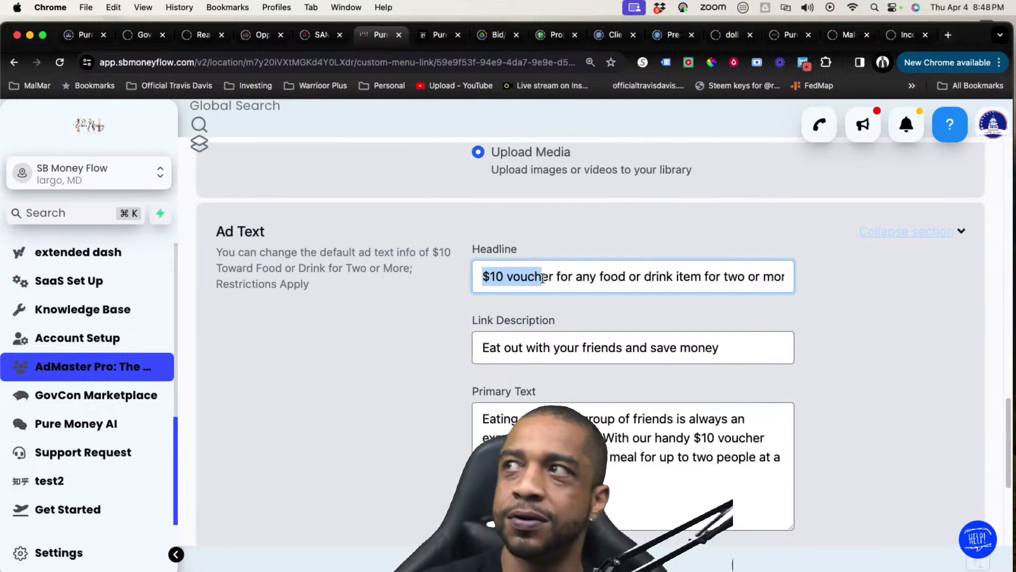
{"action": "left_click_drag", "start_coordinate": [511, 276], "coordinate": [554, 286]}
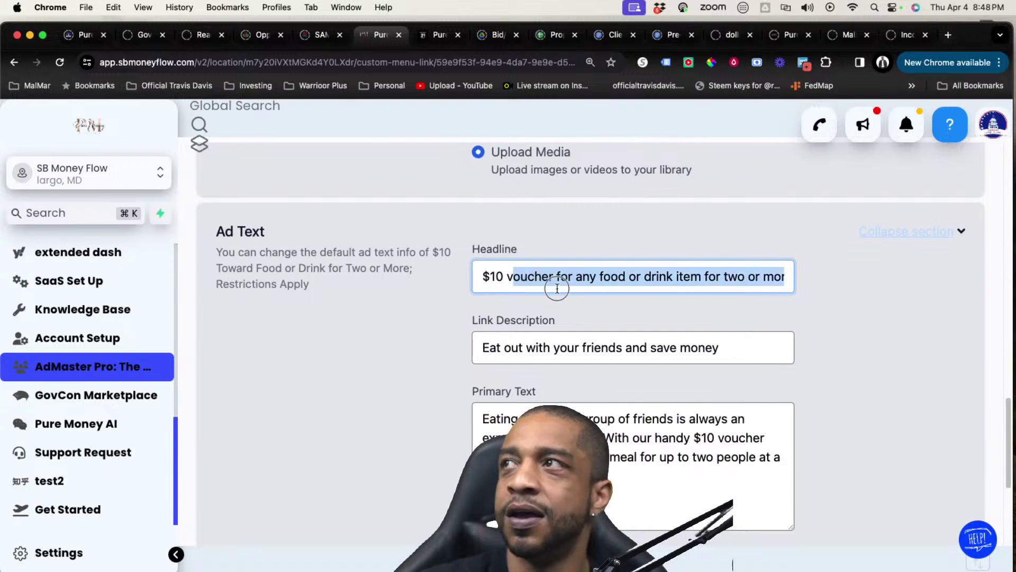
{"action": "left_click", "coordinate": [509, 276]}
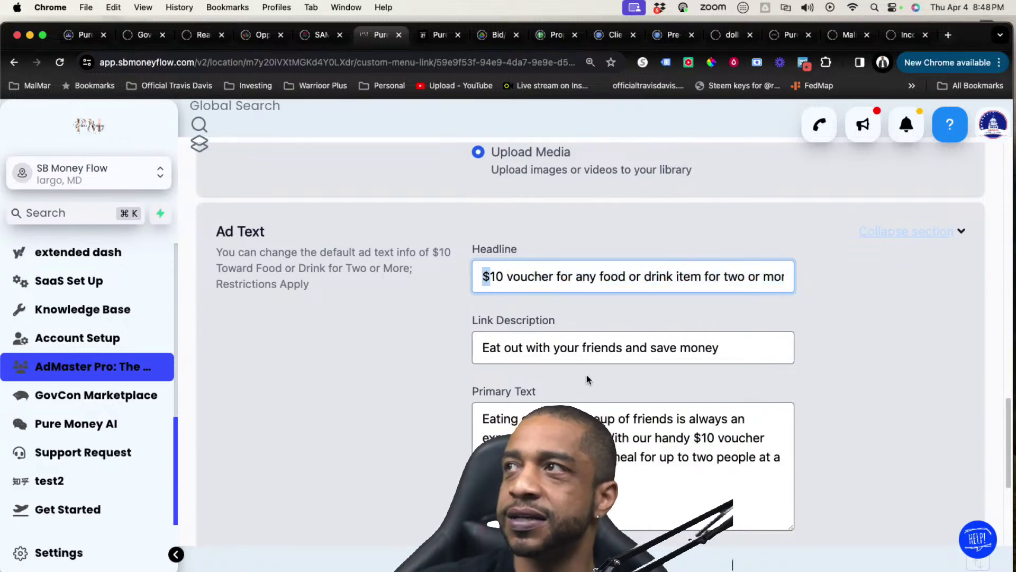
Look back over the campaign details and return to the dashboard without launching the campaign
{"action": "scroll", "coordinate": [583, 370], "scroll_direction": "down", "scroll_amount": 5}
{"action": "scroll", "coordinate": [796, 349], "scroll_direction": "up", "scroll_amount": 15}
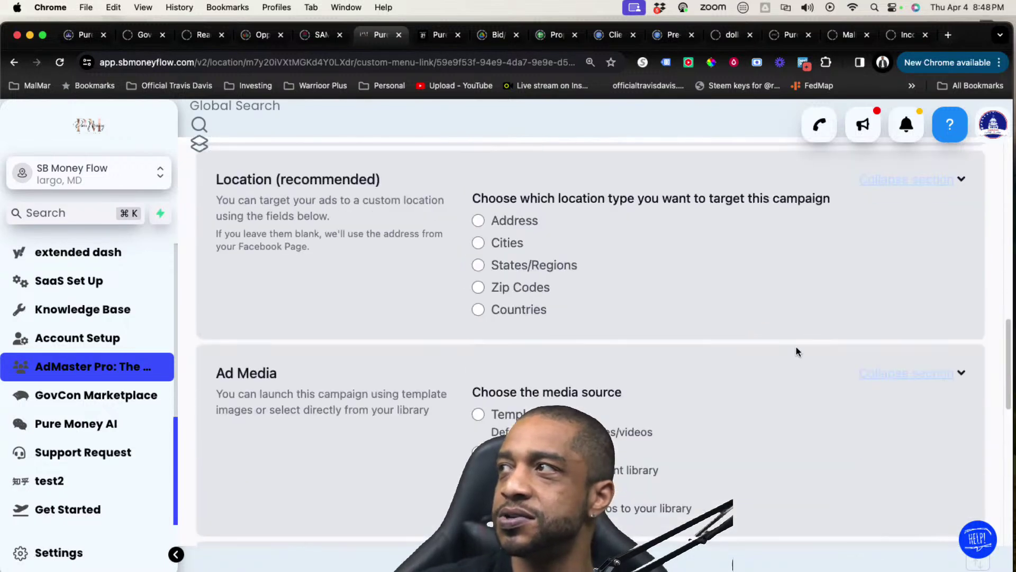
{"action": "scroll", "coordinate": [787, 355], "scroll_direction": "down", "scroll_amount": 4}
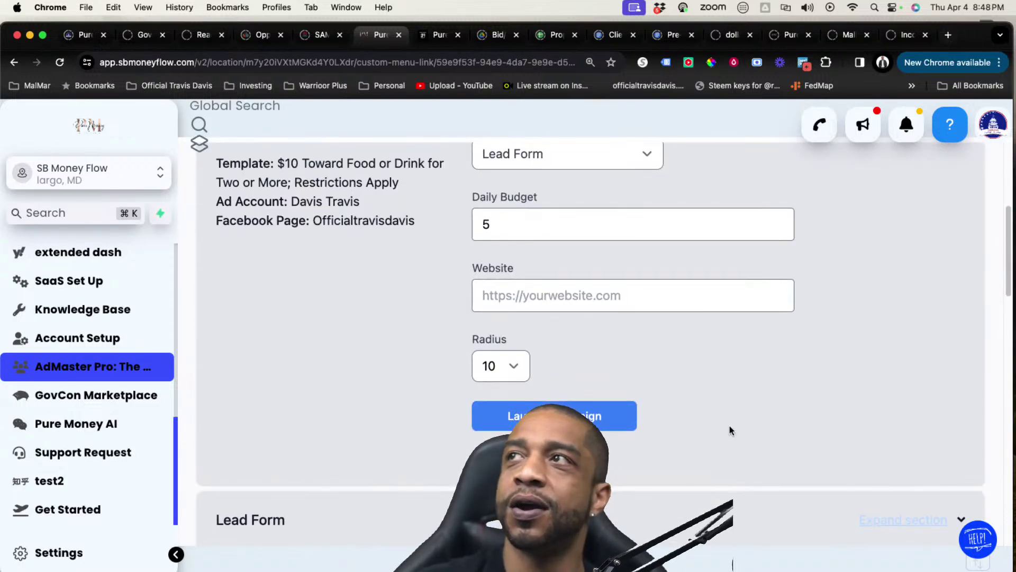
{"action": "scroll", "coordinate": [729, 426], "scroll_direction": "up", "scroll_amount": 5}
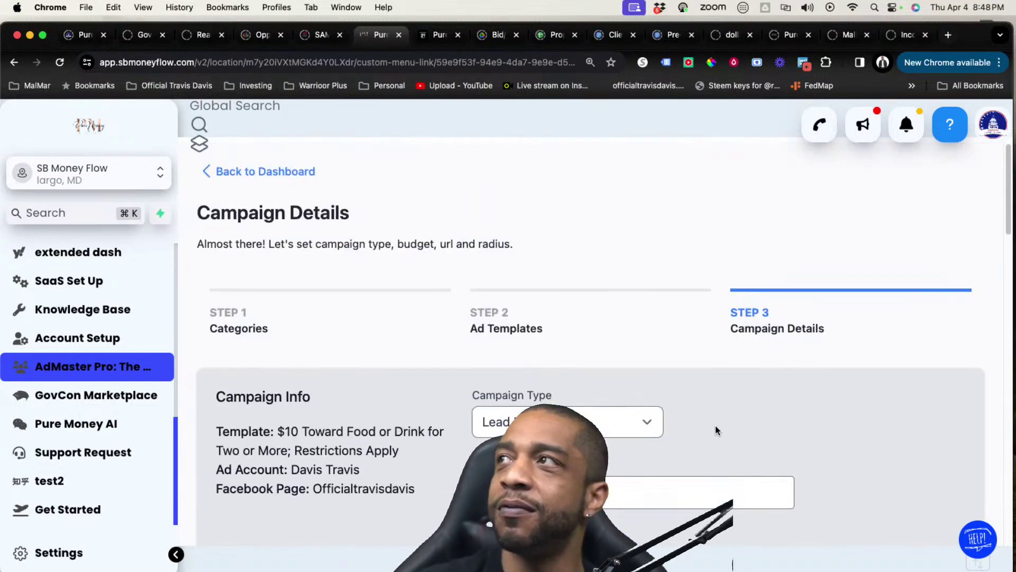
{"action": "left_click", "coordinate": [229, 176]}
{"action": "scroll", "coordinate": [328, 346], "scroll_direction": "down", "scroll_amount": 3}
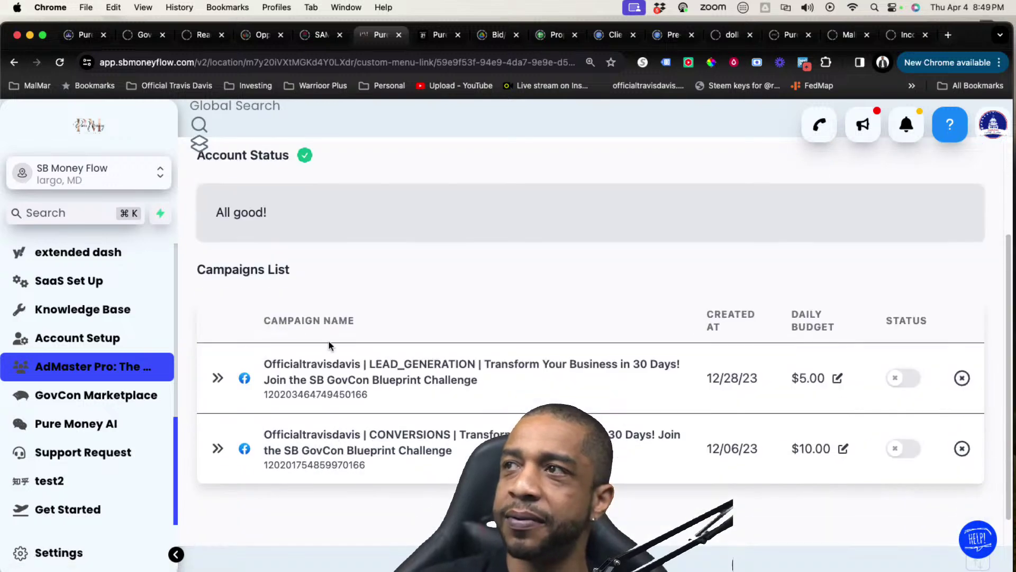
Expand the LEAD_GENERATION campaign in the campaigns list to view the ad it contains
{"action": "scroll", "coordinate": [334, 370], "scroll_direction": "up", "scroll_amount": 3}
{"action": "scroll", "coordinate": [339, 392], "scroll_direction": "down", "scroll_amount": 1}
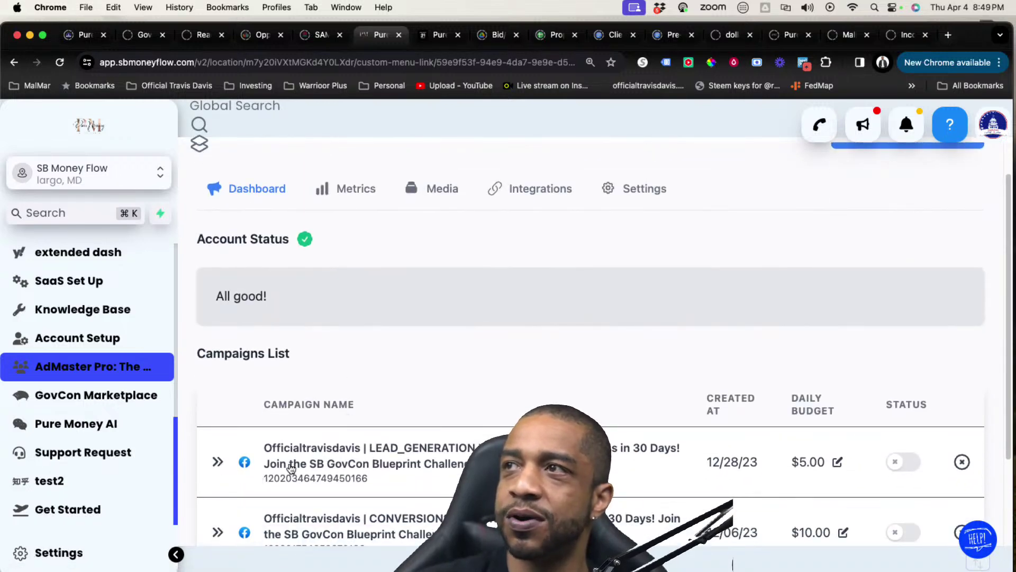
{"action": "left_click", "coordinate": [216, 463]}
{"action": "scroll", "coordinate": [389, 424], "scroll_direction": "down", "scroll_amount": 3}
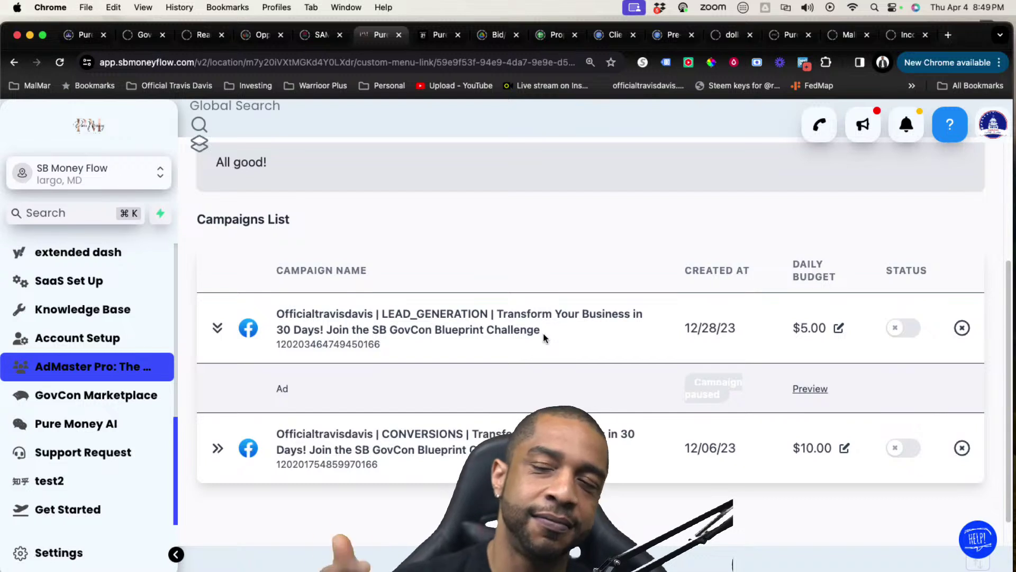
{"action": "scroll", "coordinate": [588, 377], "scroll_direction": "up", "scroll_amount": 2}
{"action": "scroll", "coordinate": [577, 382], "scroll_direction": "up", "scroll_amount": 5}
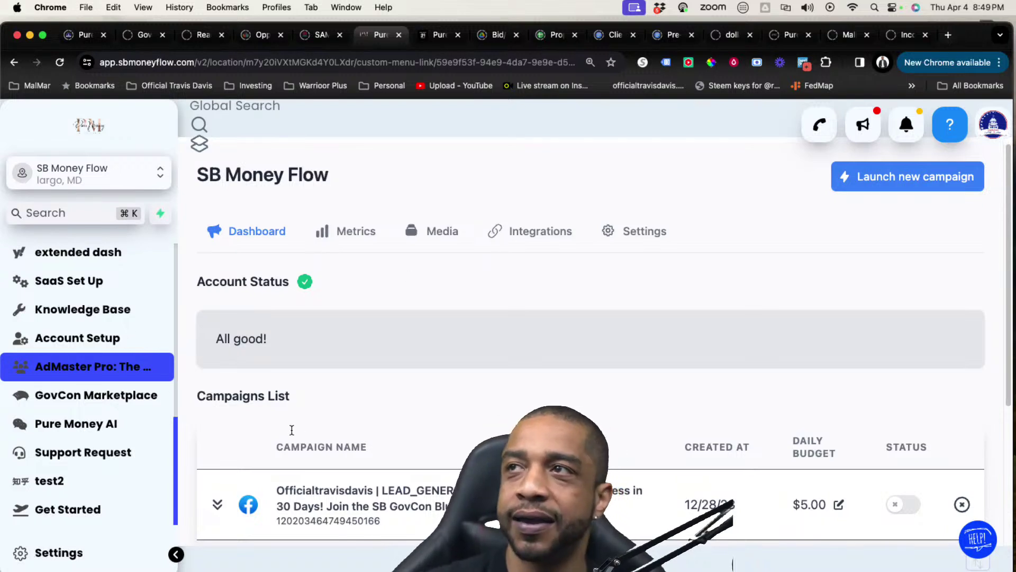
Switch from the SB Money Flow sub-account to GovCon Demo Account
{"action": "scroll", "coordinate": [170, 422], "scroll_direction": "up", "scroll_amount": 1}
{"action": "scroll", "coordinate": [159, 428], "scroll_direction": "up", "scroll_amount": 3}
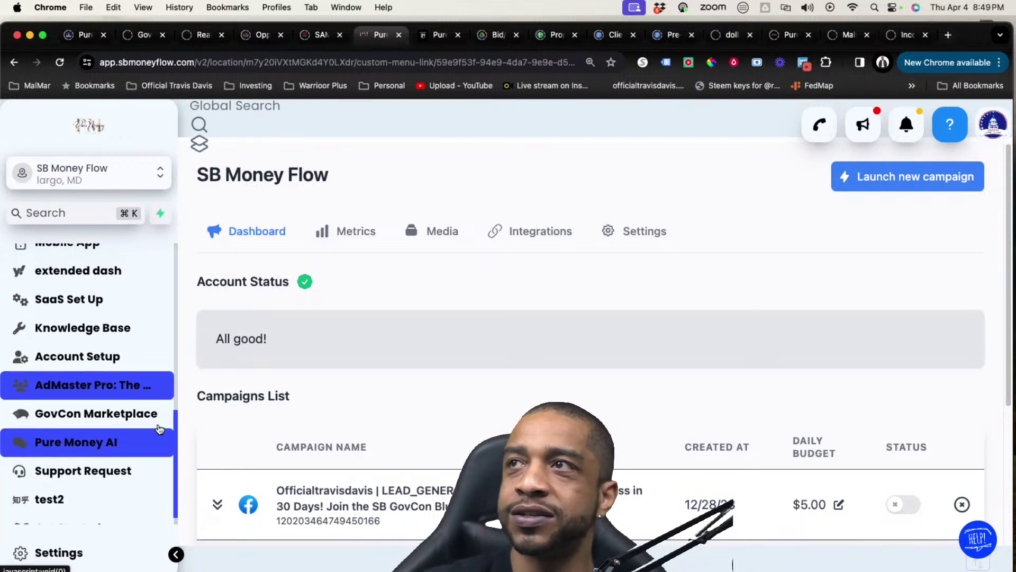
{"action": "scroll", "coordinate": [141, 434], "scroll_direction": "up", "scroll_amount": 3}
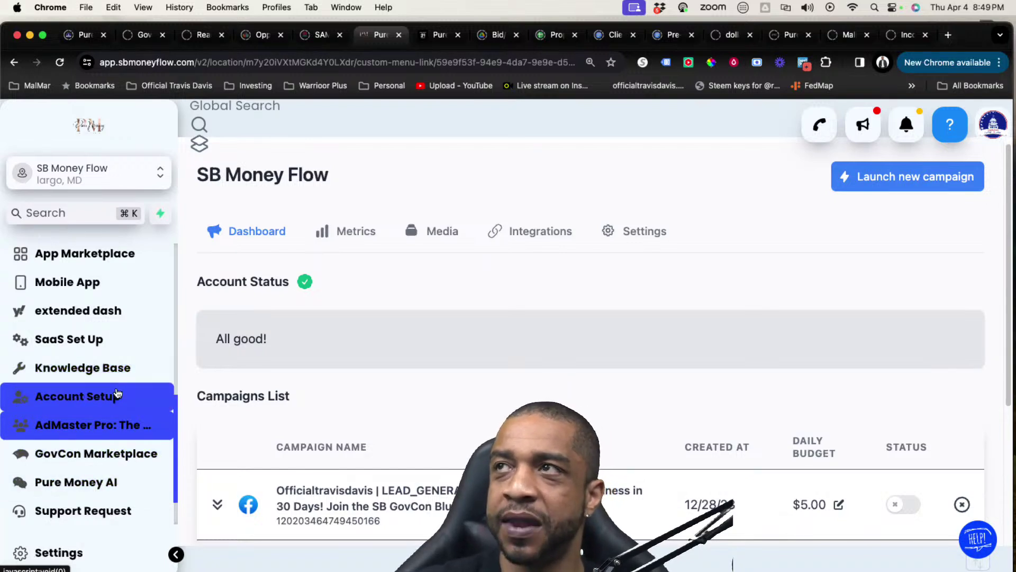
{"action": "left_click", "coordinate": [133, 179]}
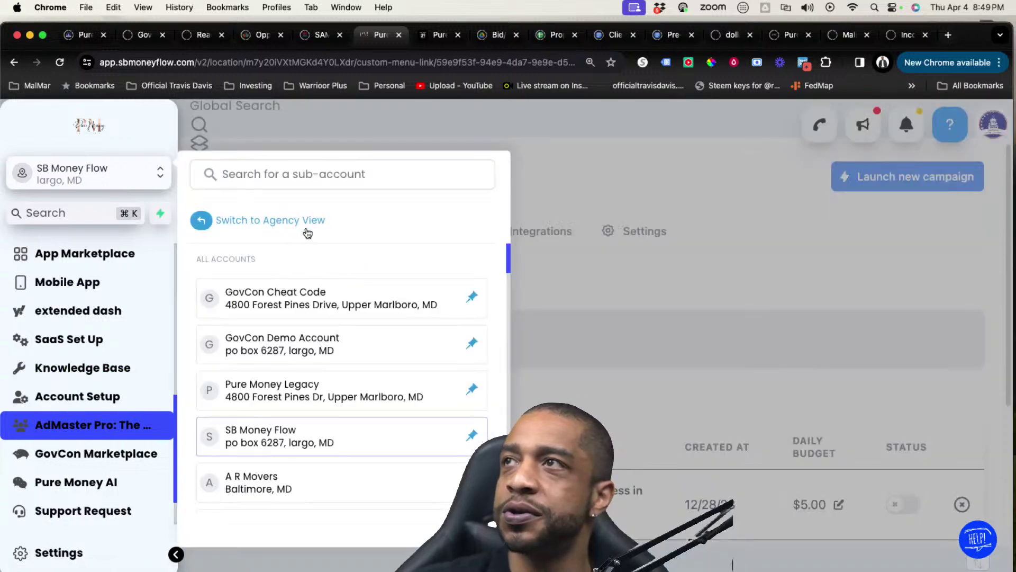
{"action": "left_click", "coordinate": [362, 365]}
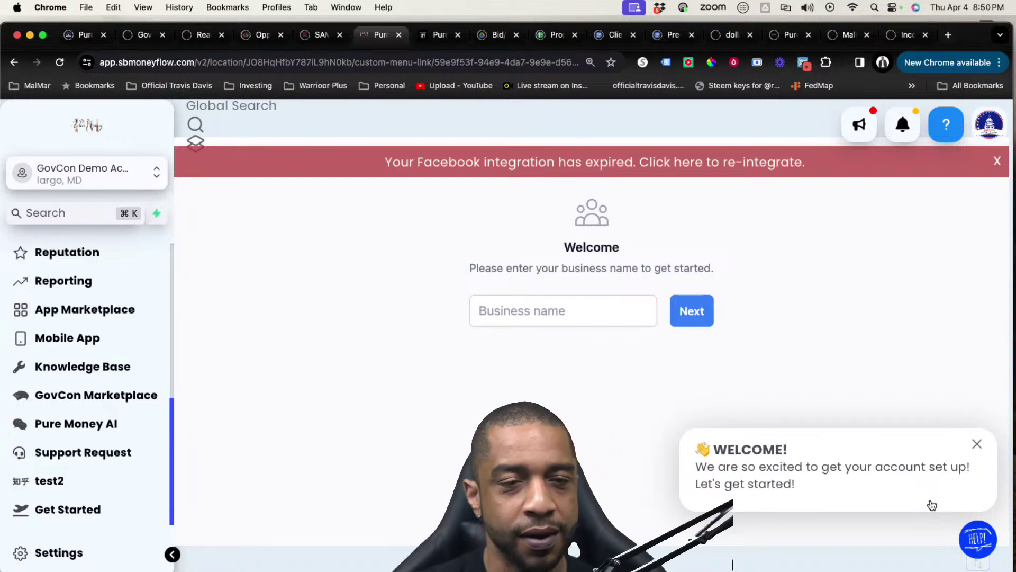
Open the help widget, read the Private Group Access announcement with its invite link, and dismiss the announcement
{"action": "left_click", "coordinate": [979, 540]}
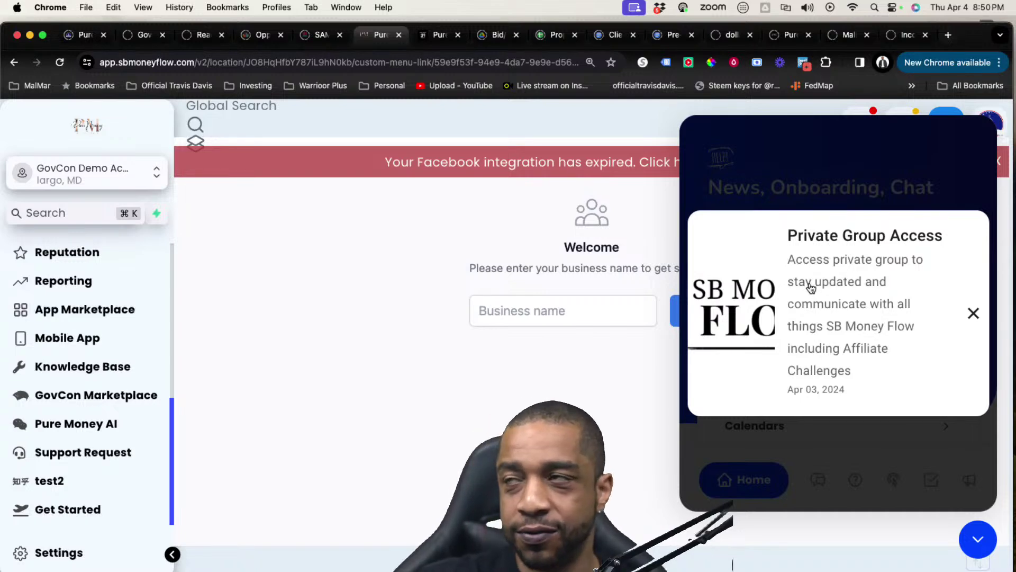
{"action": "left_click", "coordinate": [894, 340]}
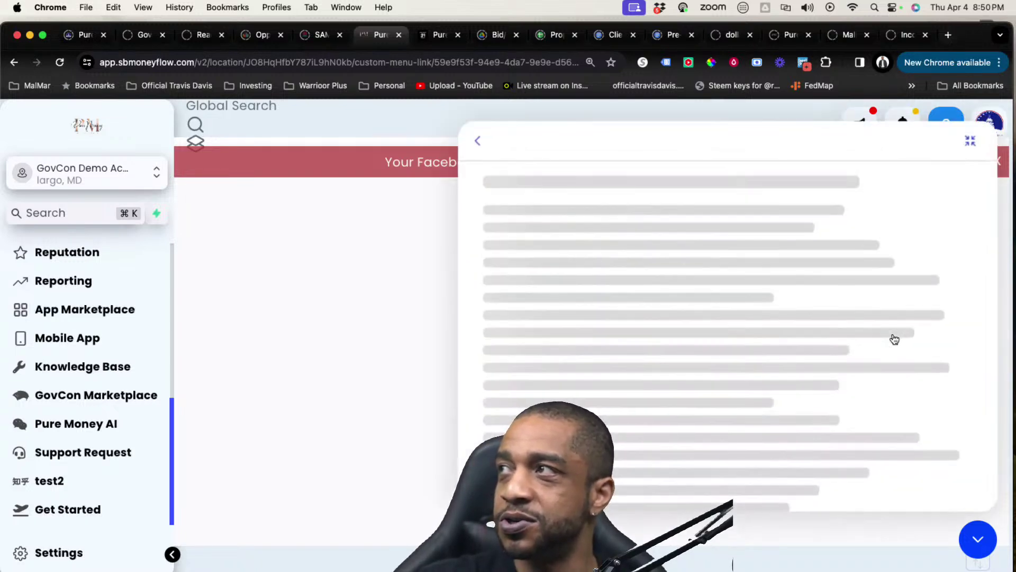
{"action": "left_click_drag", "start_coordinate": [728, 304], "coordinate": [523, 296]}
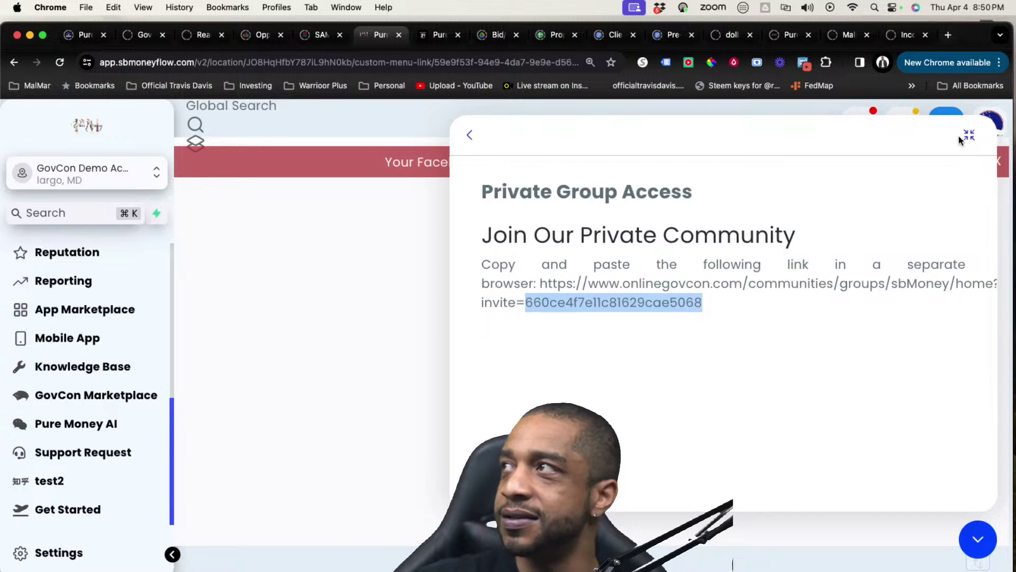
{"action": "left_click", "coordinate": [472, 136]}
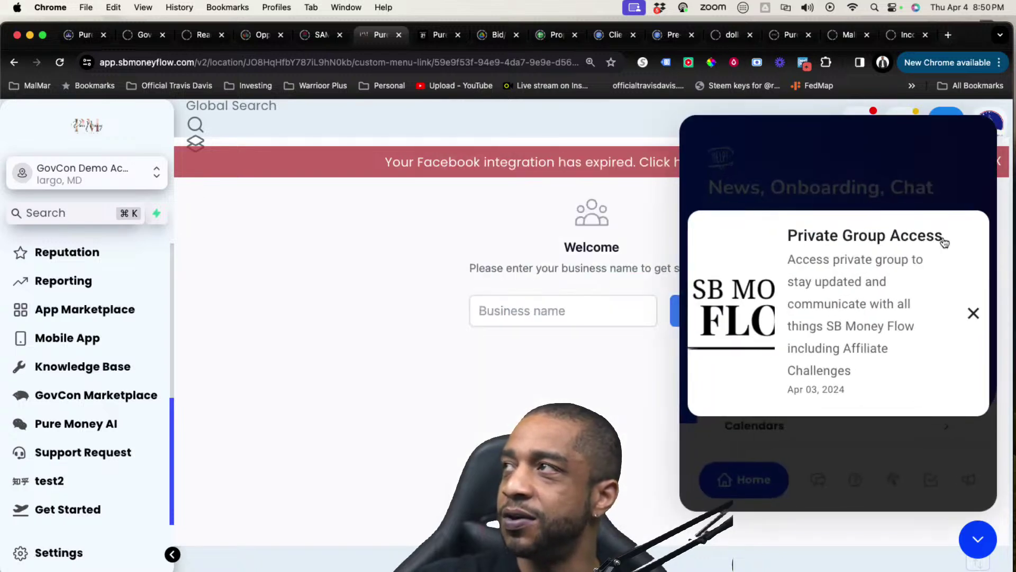
{"action": "left_click", "coordinate": [974, 316]}
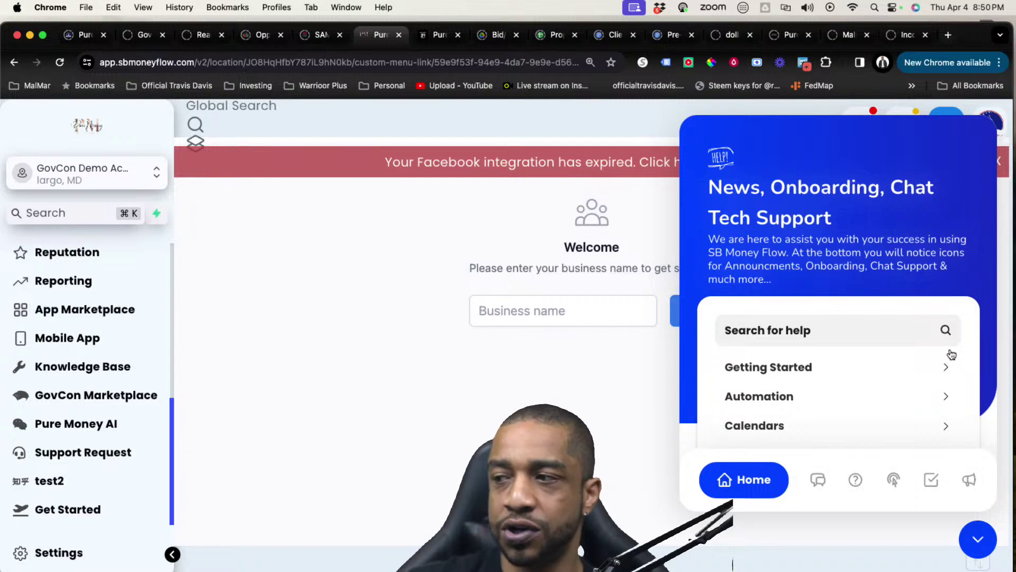
Open the onboarding Launch Checklist in the help widget and start its Business Profile step
{"action": "left_click", "coordinate": [934, 483]}
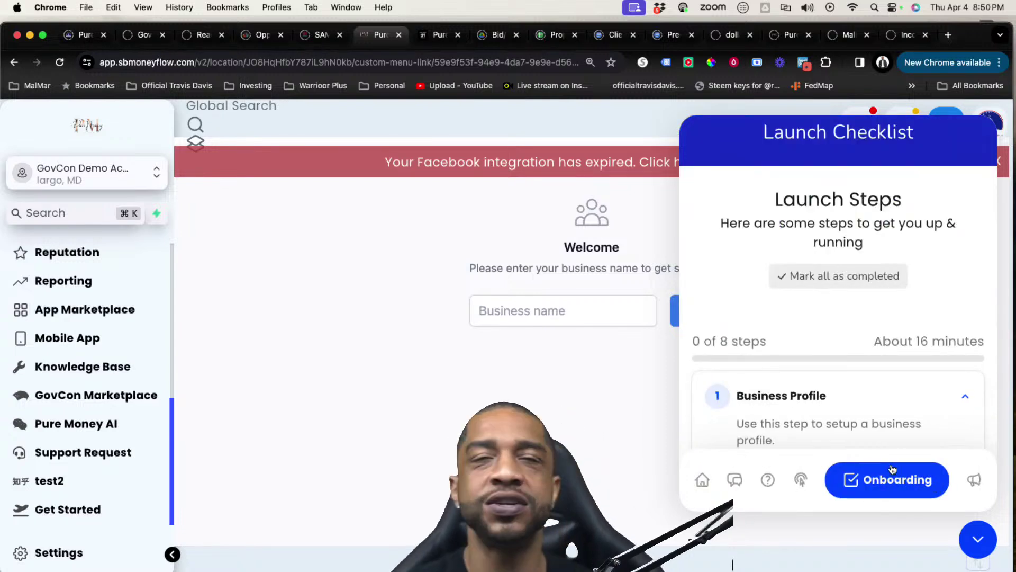
{"action": "scroll", "coordinate": [852, 413], "scroll_direction": "down", "scroll_amount": 5}
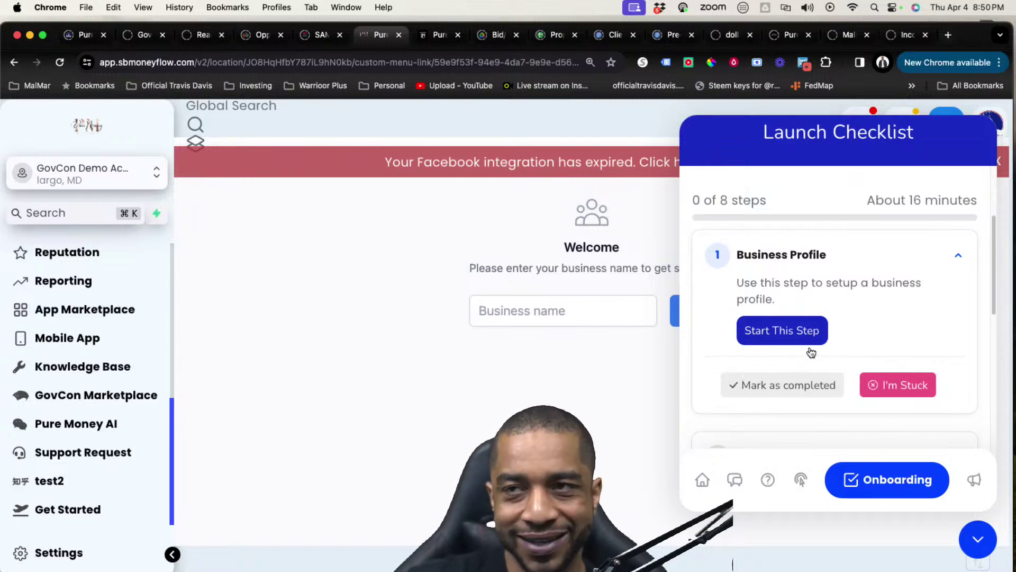
{"action": "scroll", "coordinate": [813, 359], "scroll_direction": "down", "scroll_amount": 1}
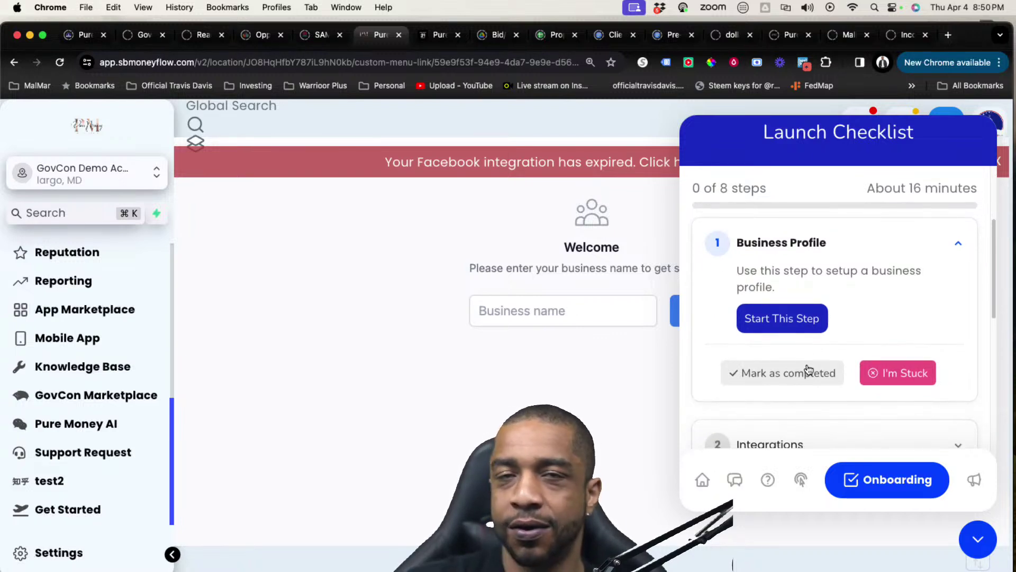
{"action": "left_click", "coordinate": [809, 324]}
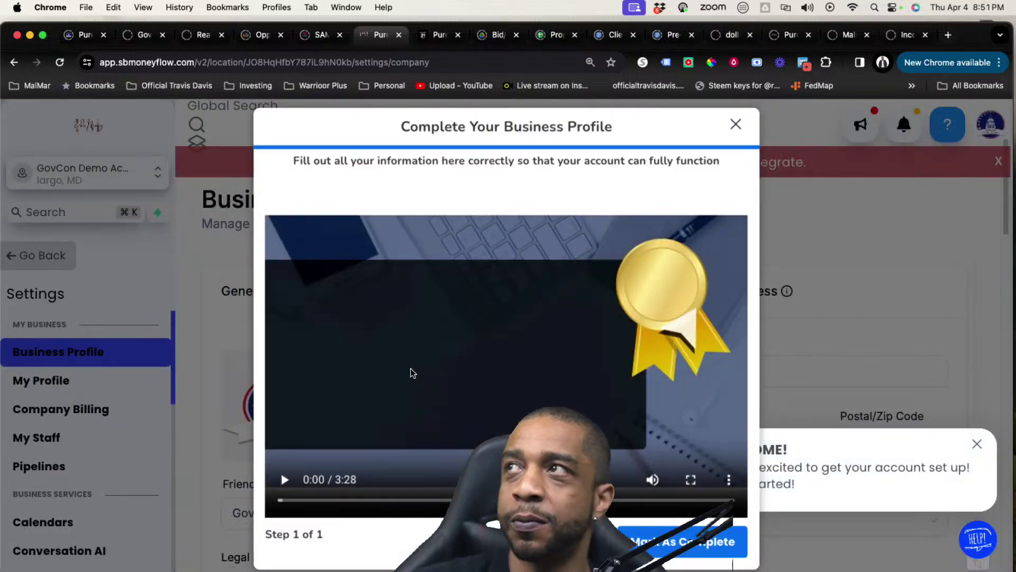
Preview the business profile tutorial video from about 0:28, pause it, and mark the step as complete
{"action": "left_click", "coordinate": [284, 479]}
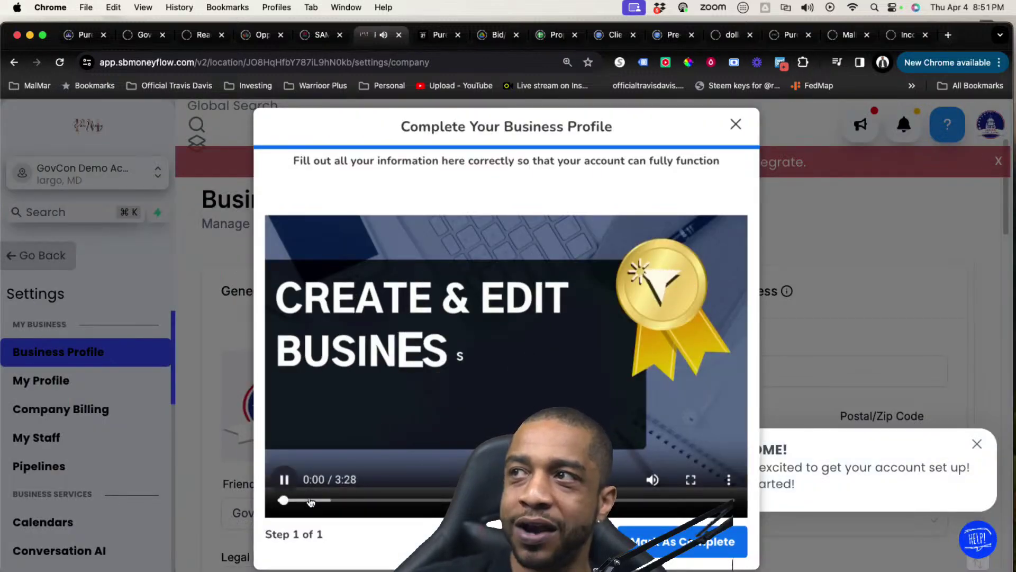
{"action": "left_click", "coordinate": [343, 501]}
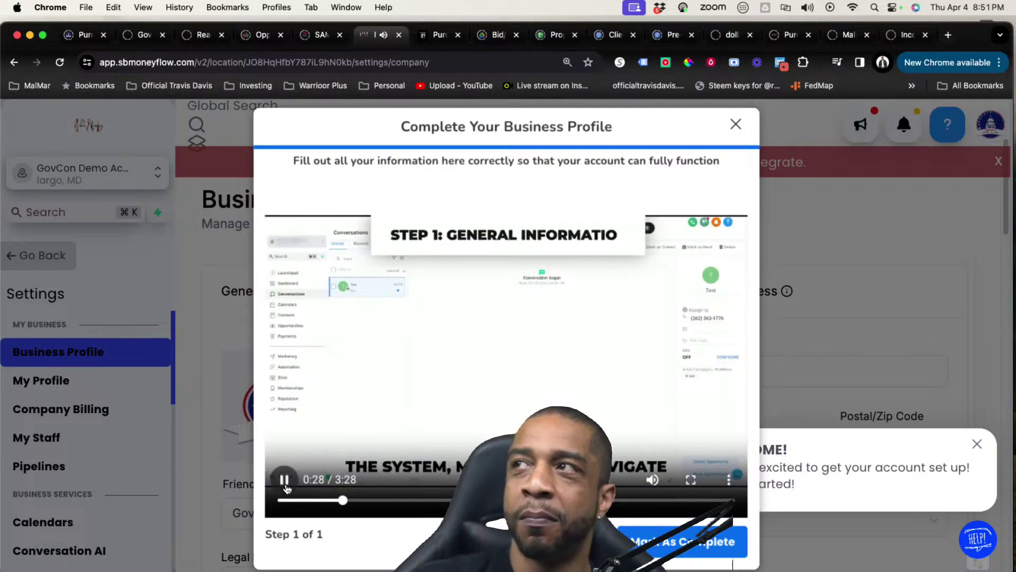
{"action": "left_click", "coordinate": [285, 480]}
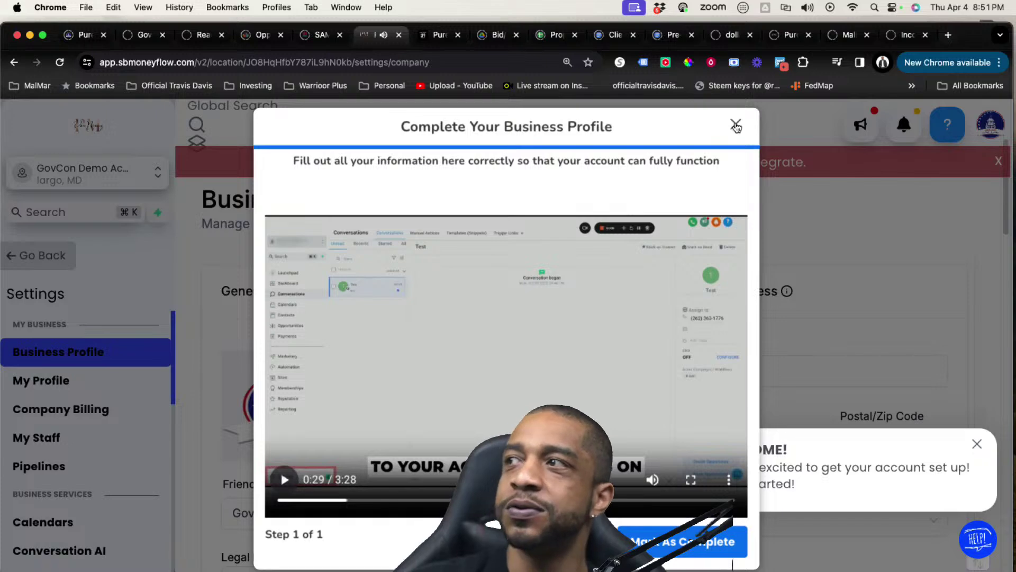
{"action": "left_click", "coordinate": [685, 551]}
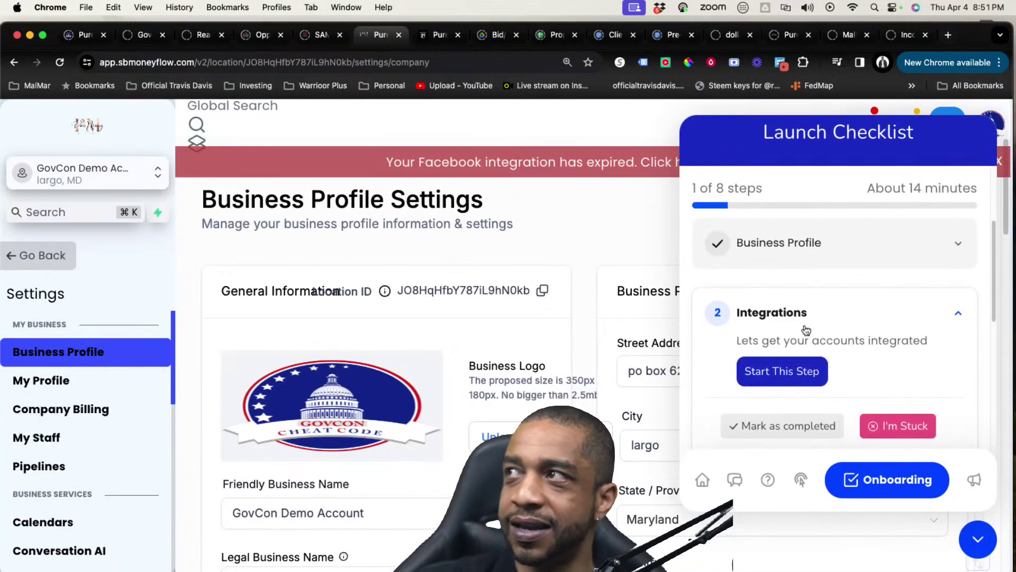
Look through the remaining Launch Checklist steps, from Integrations to A2P Registration
{"action": "scroll", "coordinate": [818, 365], "scroll_direction": "down", "scroll_amount": 5}
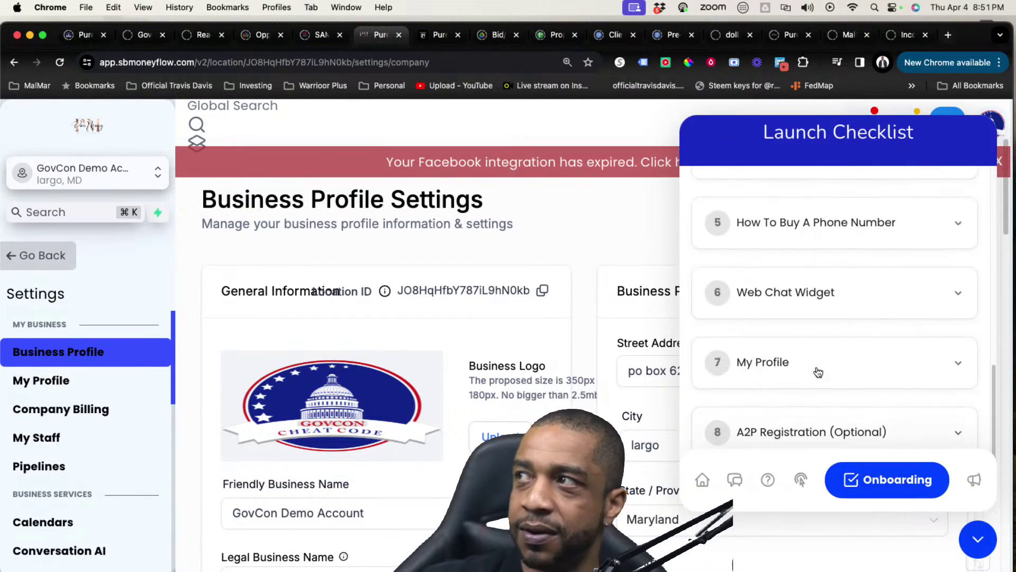
{"action": "scroll", "coordinate": [793, 339], "scroll_direction": "up", "scroll_amount": 5}
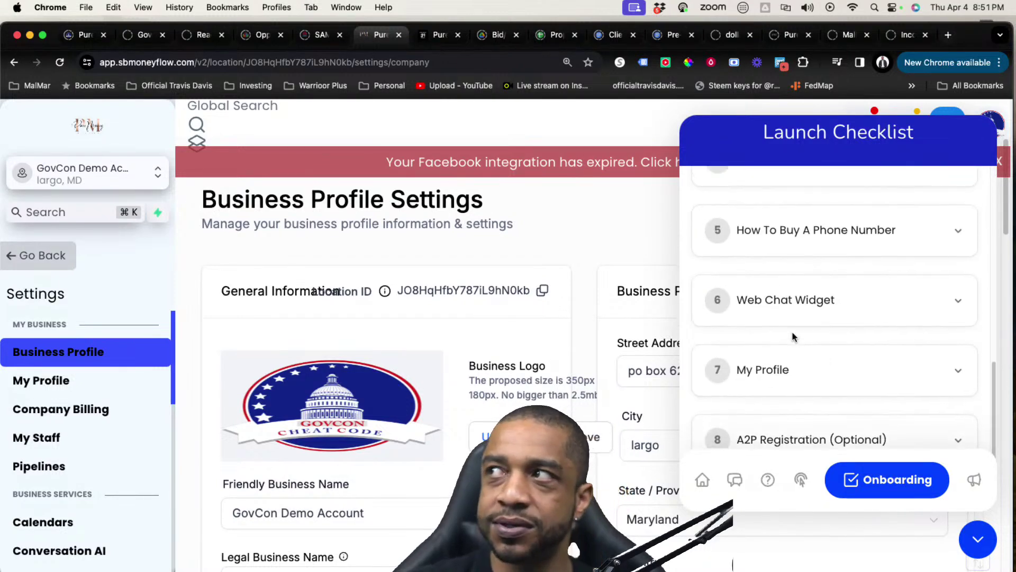
{"action": "scroll", "coordinate": [794, 338], "scroll_direction": "up", "scroll_amount": 1}
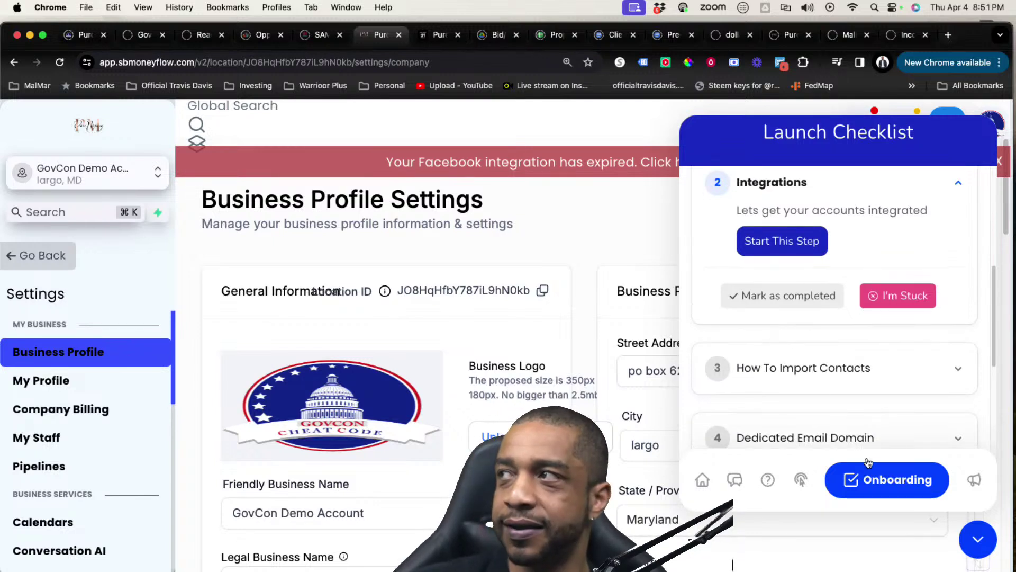
{"action": "scroll", "coordinate": [867, 455], "scroll_direction": "down", "scroll_amount": 5}
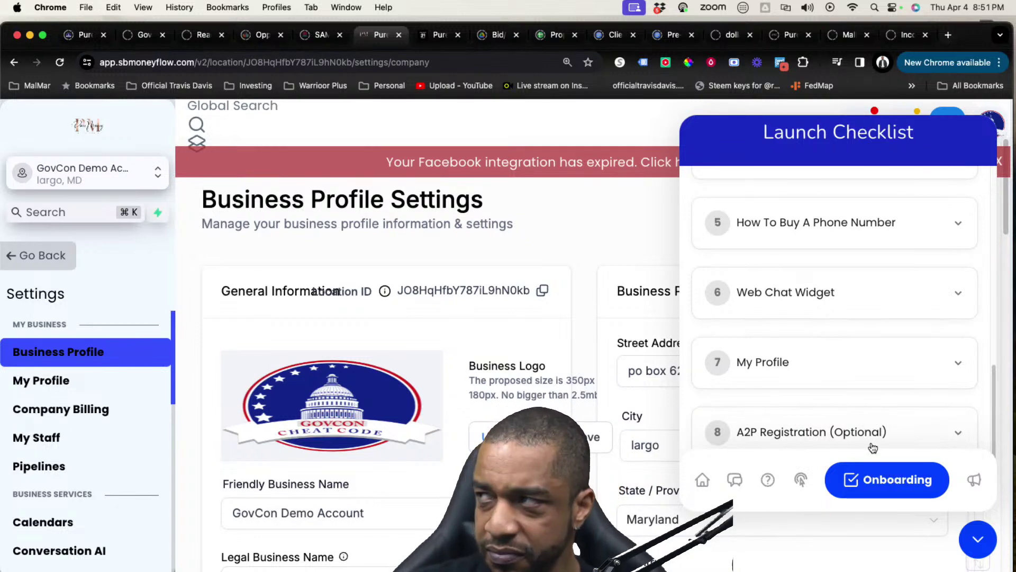
Open the News & announcement feed in the help widget and browse the latest platform update posts
{"action": "left_click", "coordinate": [976, 482]}
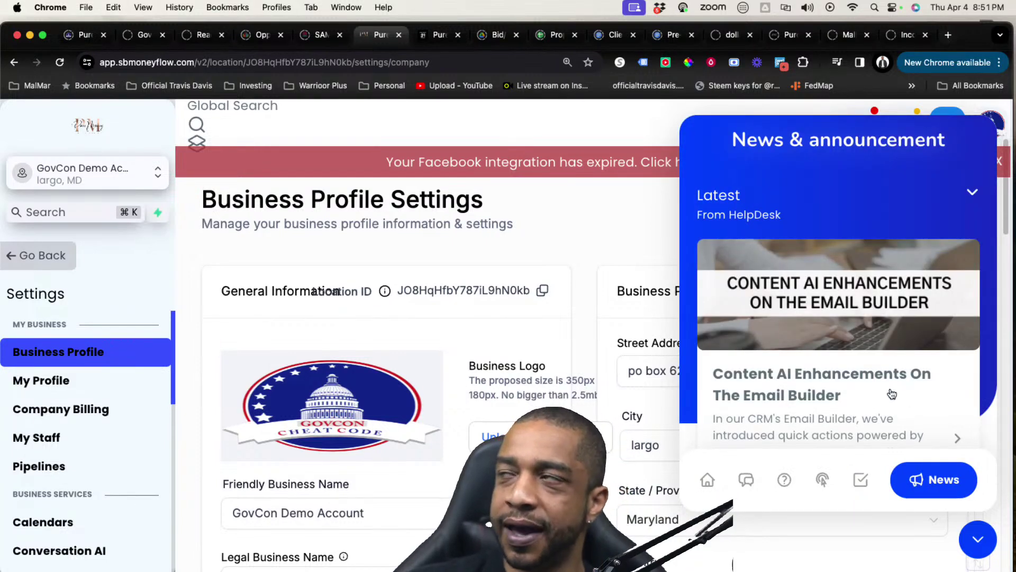
{"action": "scroll", "coordinate": [892, 394], "scroll_direction": "down", "scroll_amount": 10}
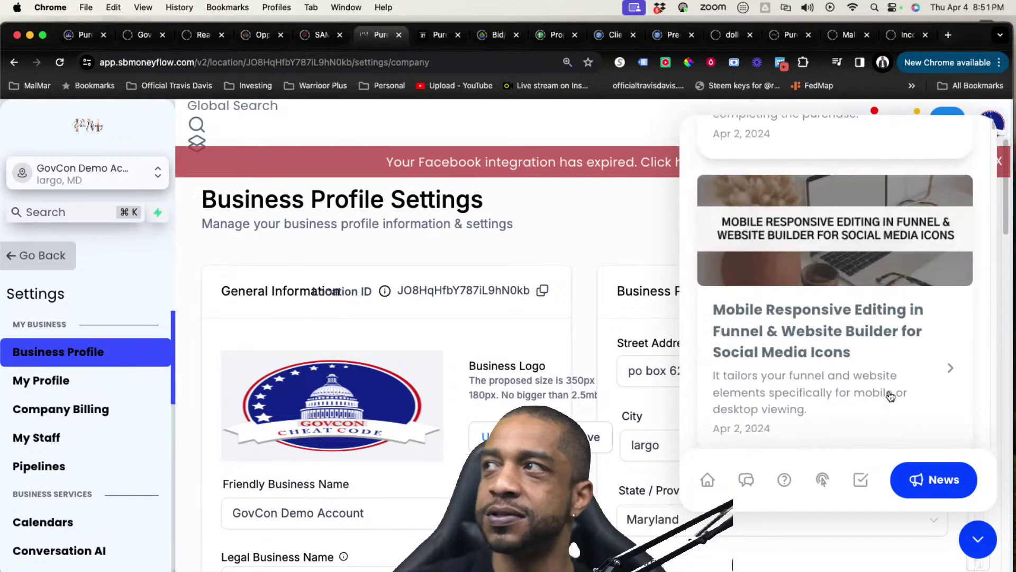
{"action": "scroll", "coordinate": [892, 397], "scroll_direction": "down", "scroll_amount": 10}
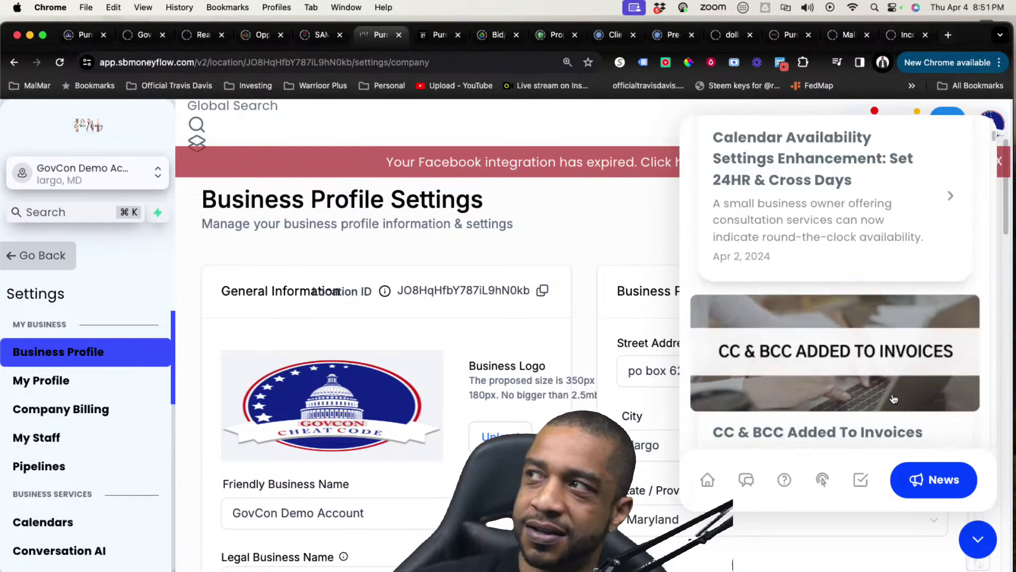
{"action": "scroll", "coordinate": [895, 397], "scroll_direction": "down", "scroll_amount": 10}
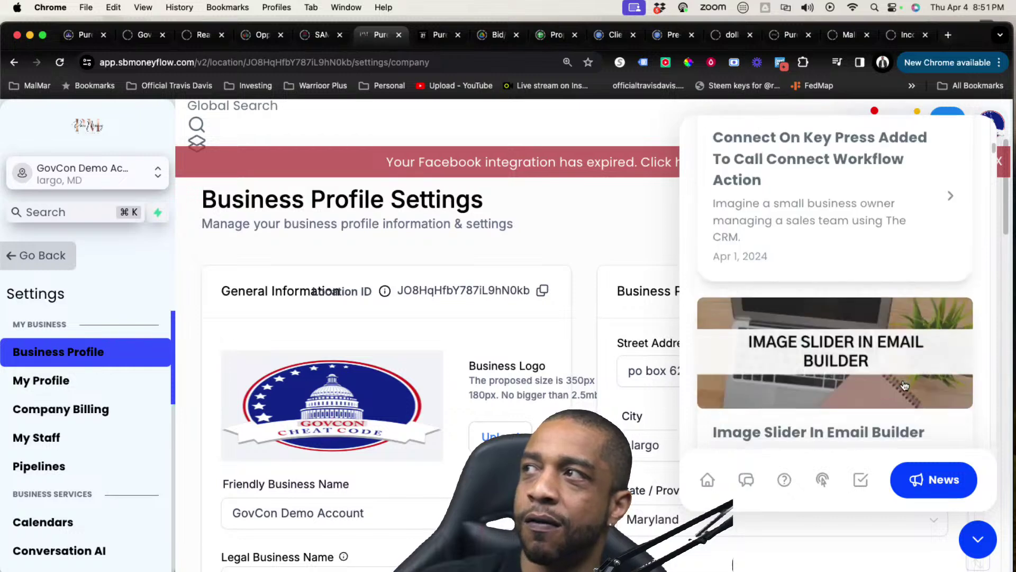
{"action": "scroll", "coordinate": [905, 385], "scroll_direction": "down", "scroll_amount": 2}
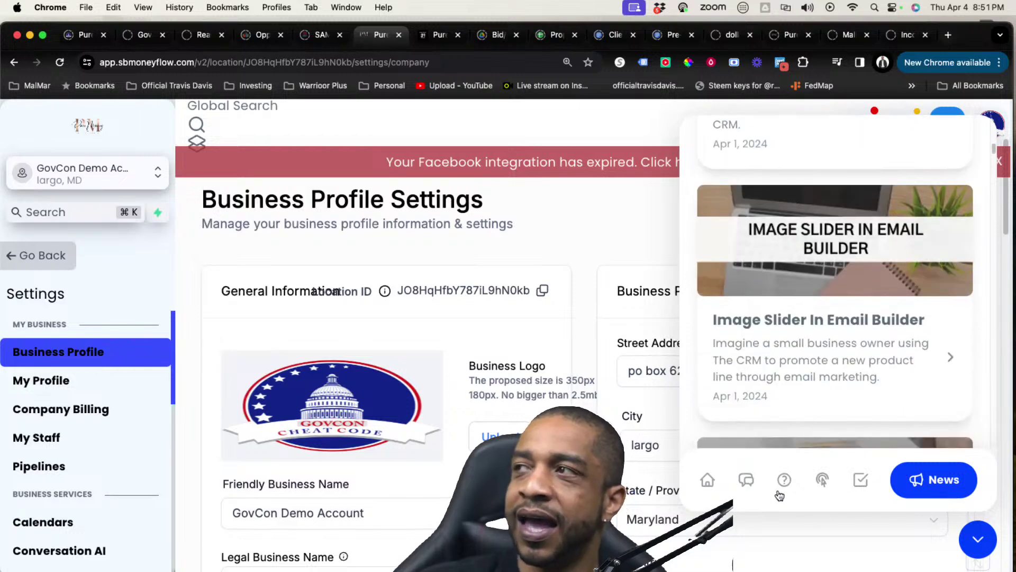
View the help widget's Live Chat with the AI support bot, then close the widget and its Let's Get Started prompt
{"action": "left_click", "coordinate": [749, 482]}
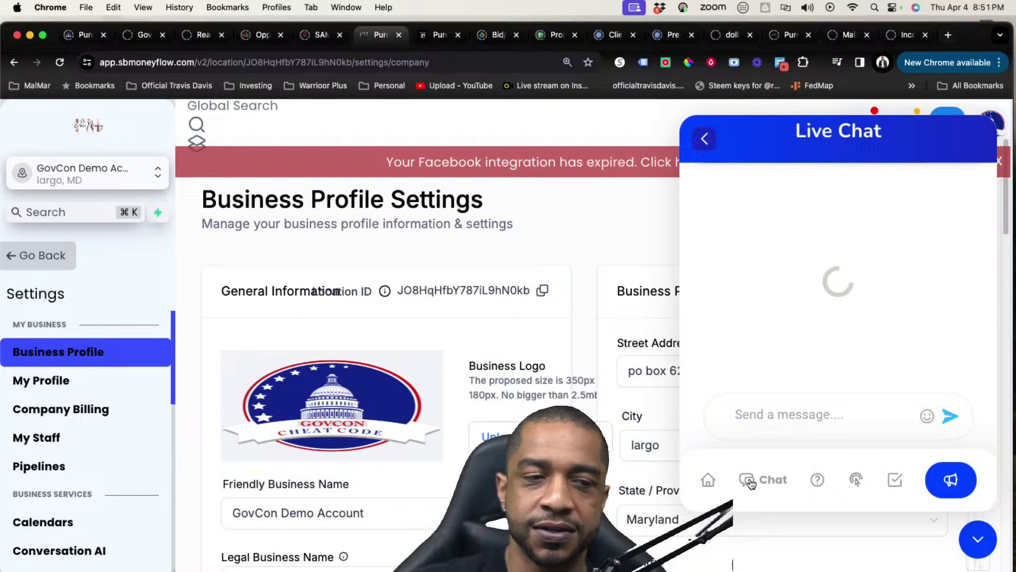
{"action": "left_click", "coordinate": [837, 423]}
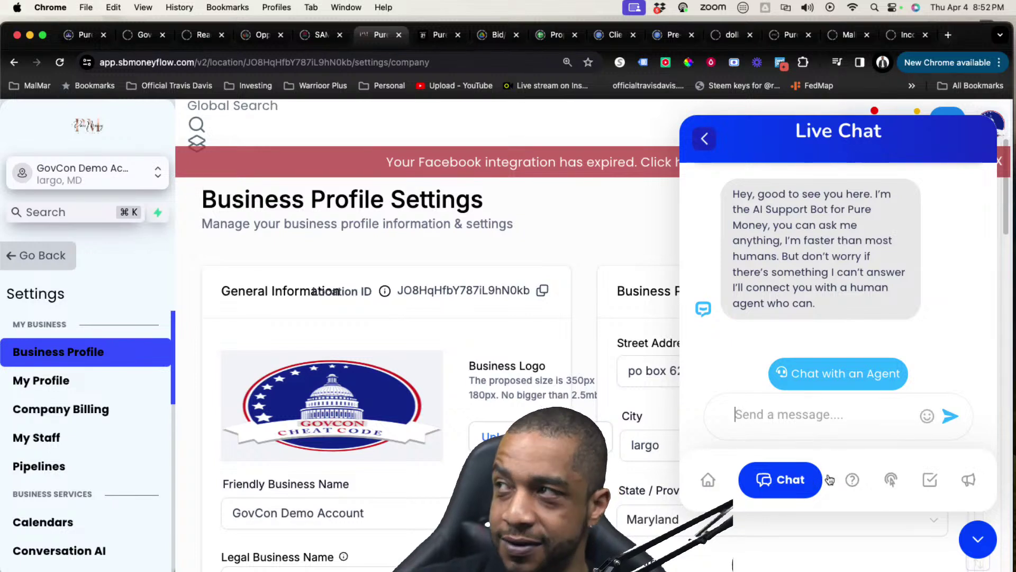
{"action": "left_click", "coordinate": [977, 539]}
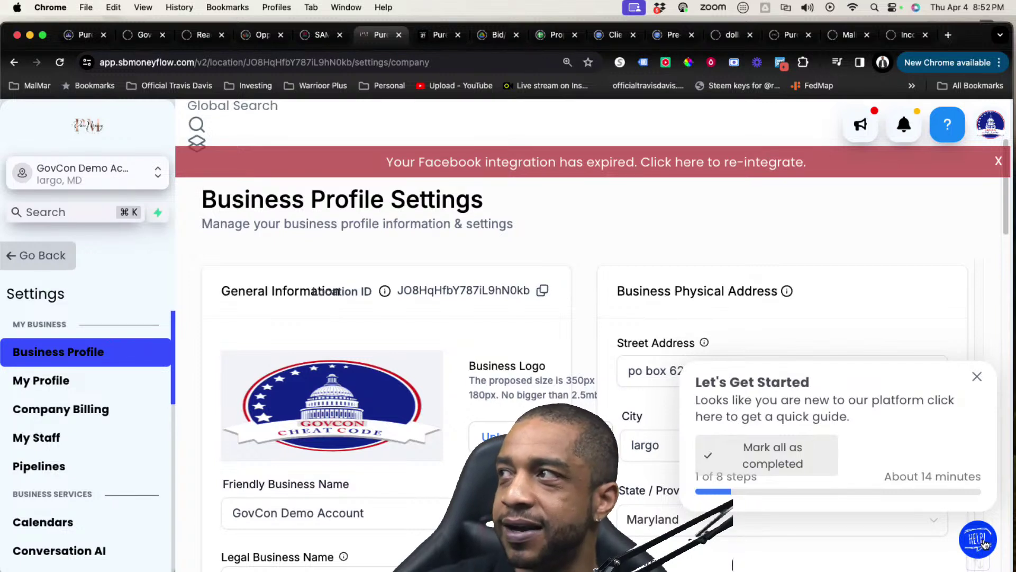
{"action": "left_click", "coordinate": [977, 377]}
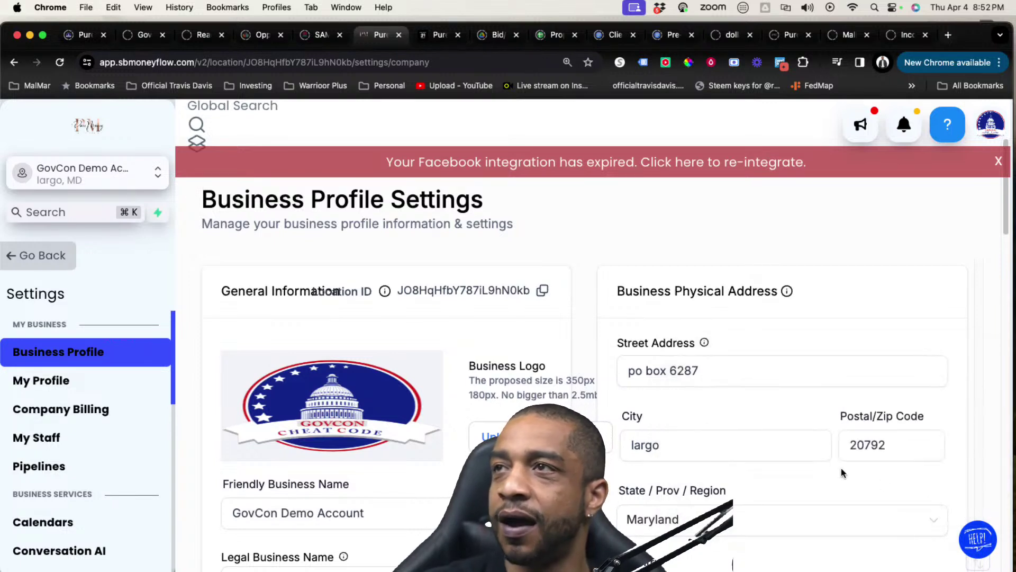
Switch to the SB Money Flow sub-account and open its Get Started page from the main navigation
{"action": "left_click", "coordinate": [118, 185]}
{"action": "left_click", "coordinate": [318, 297]}
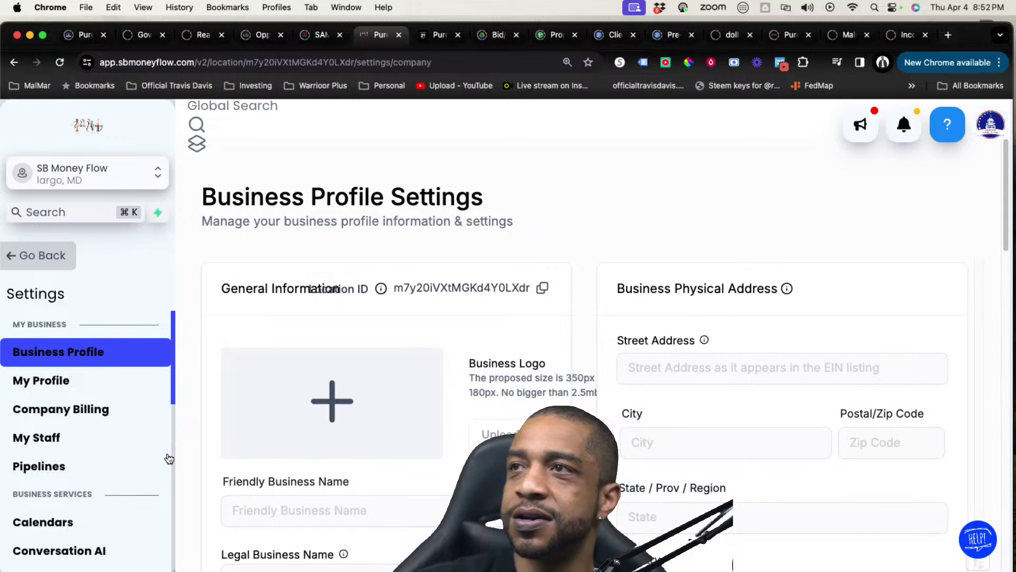
{"action": "left_click", "coordinate": [47, 262]}
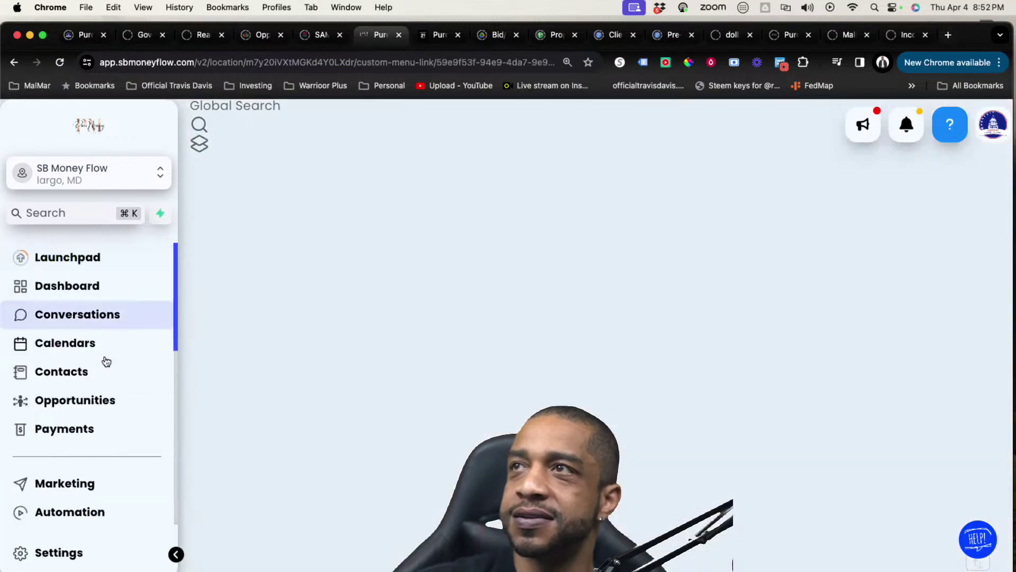
{"action": "scroll", "coordinate": [105, 361], "scroll_direction": "down", "scroll_amount": 5}
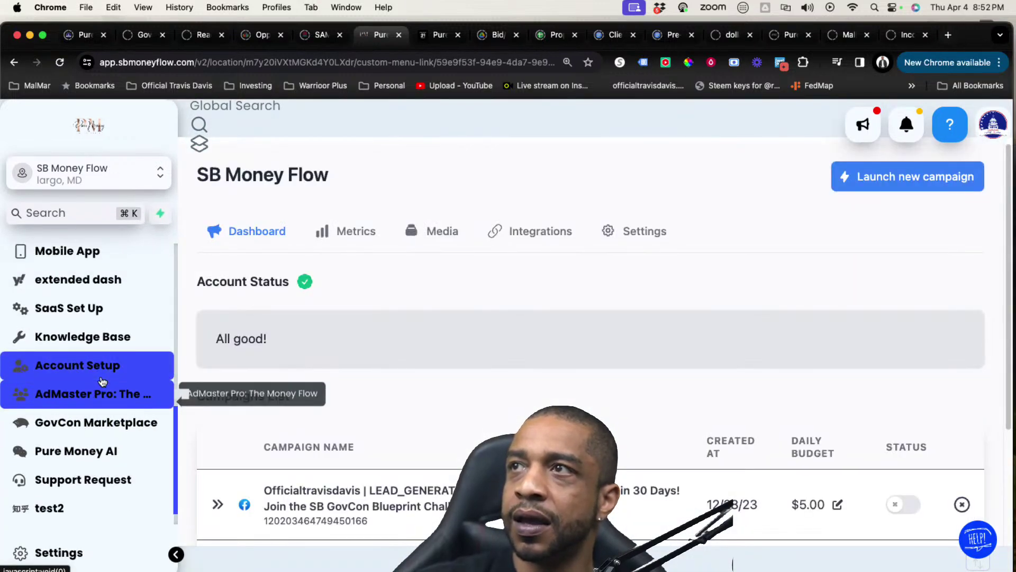
{"action": "scroll", "coordinate": [103, 382], "scroll_direction": "down", "scroll_amount": 1}
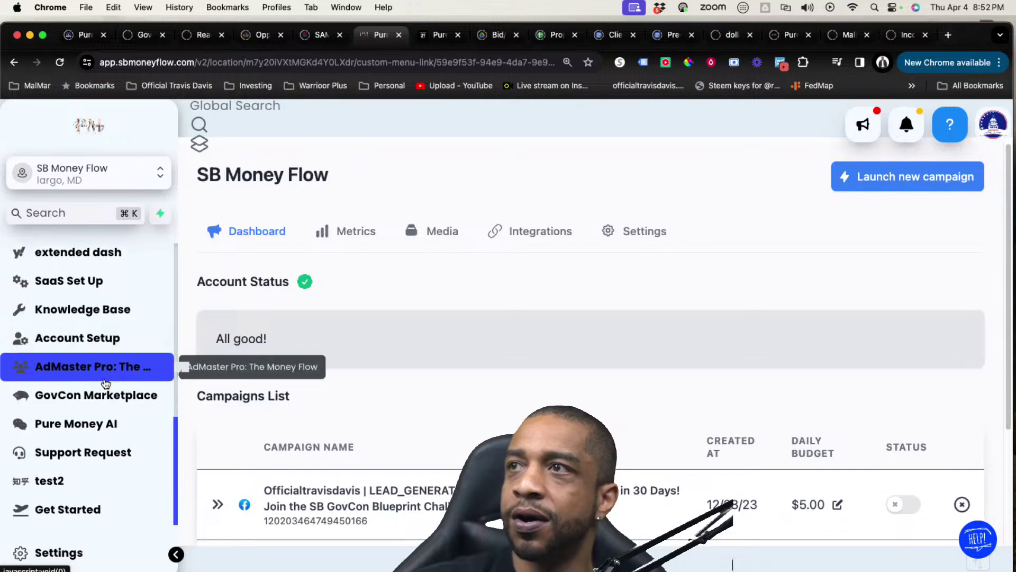
{"action": "left_click", "coordinate": [112, 509]}
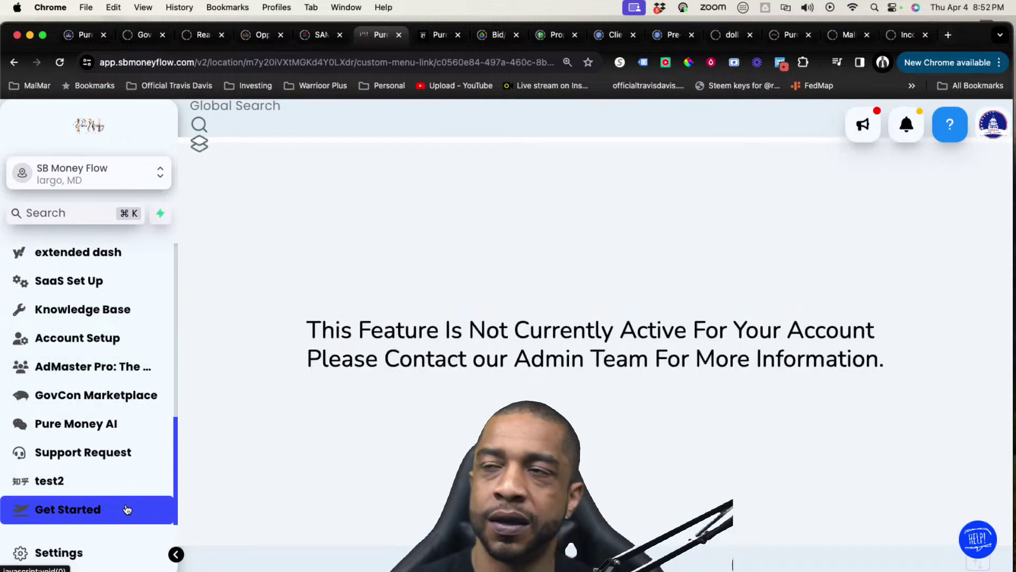
Switch back to the GovCon Demo Account sub-account and dismiss the expired Facebook integration banner
{"action": "left_click", "coordinate": [107, 164]}
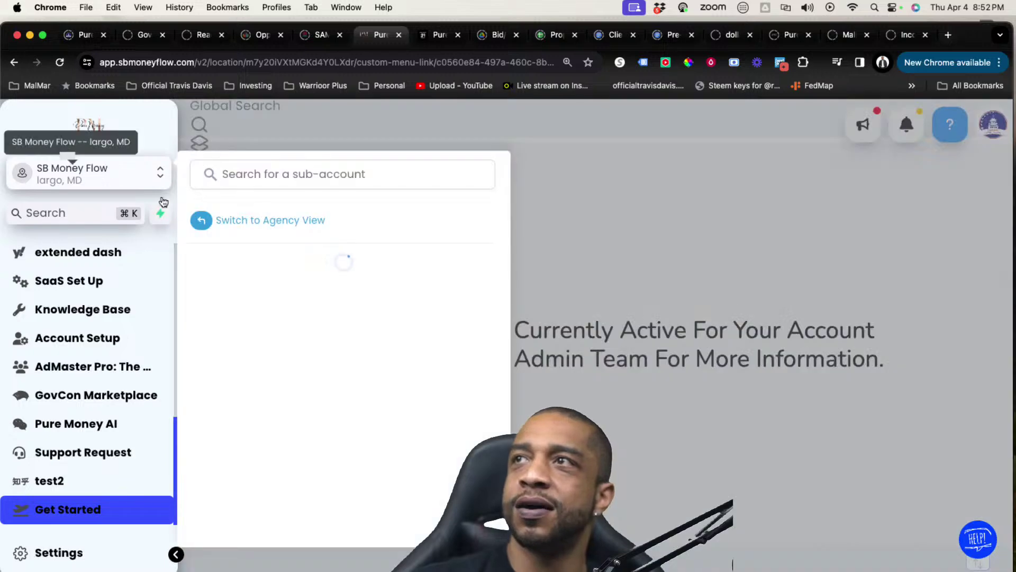
{"action": "left_click", "coordinate": [322, 317]}
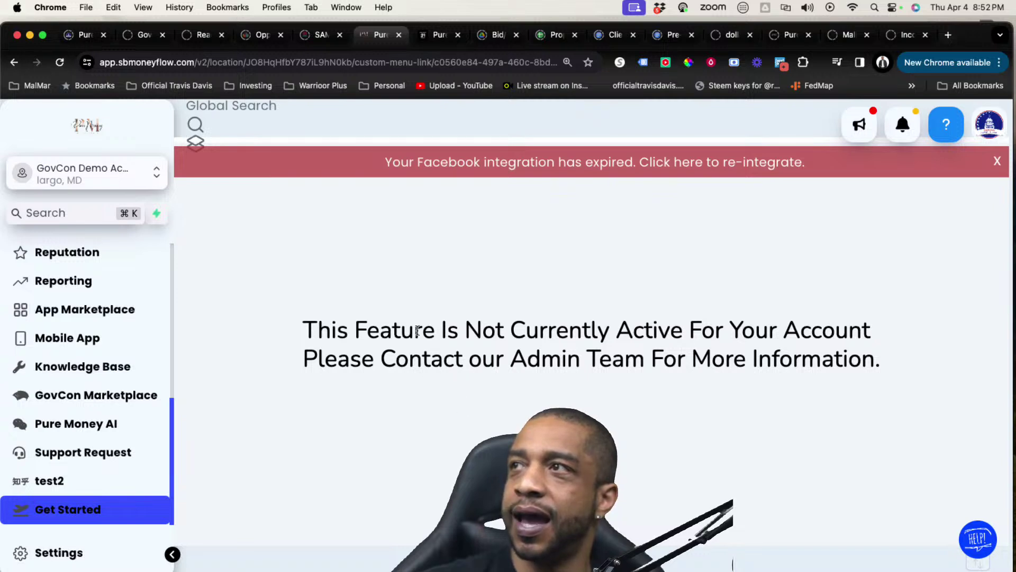
{"action": "left_click", "coordinate": [998, 162]}
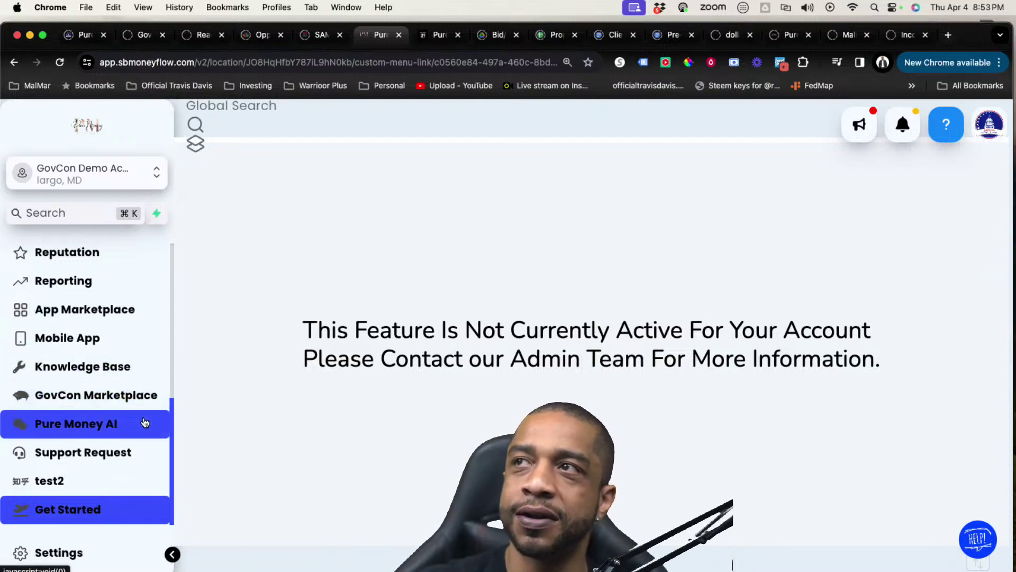
{"action": "scroll", "coordinate": [132, 424], "scroll_direction": "up", "scroll_amount": 4}
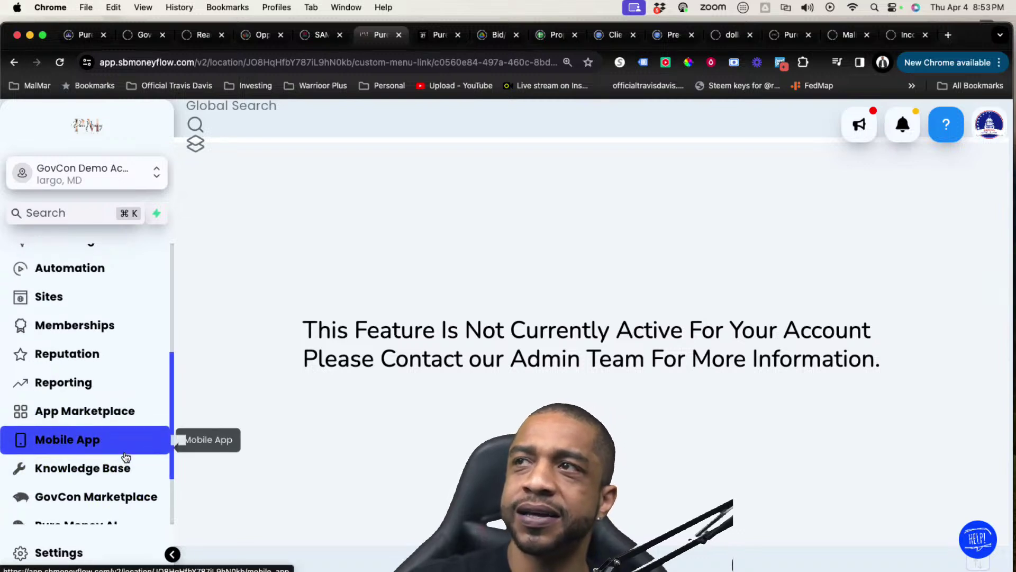
Open the Reputation overview page of the GovCon Demo Account
{"action": "scroll", "coordinate": [127, 418], "scroll_direction": "up", "scroll_amount": 2}
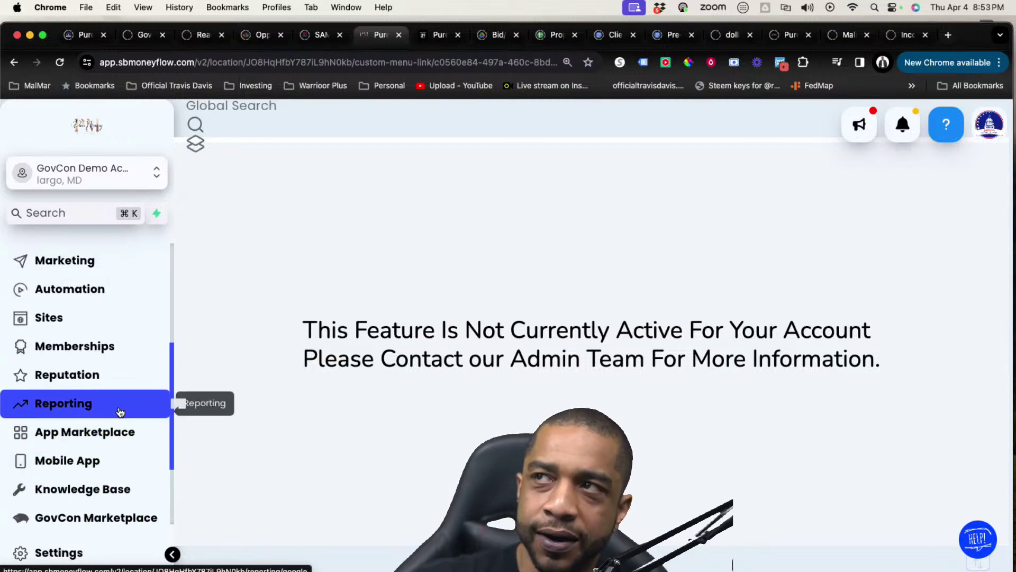
{"action": "scroll", "coordinate": [120, 411], "scroll_direction": "up", "scroll_amount": 1}
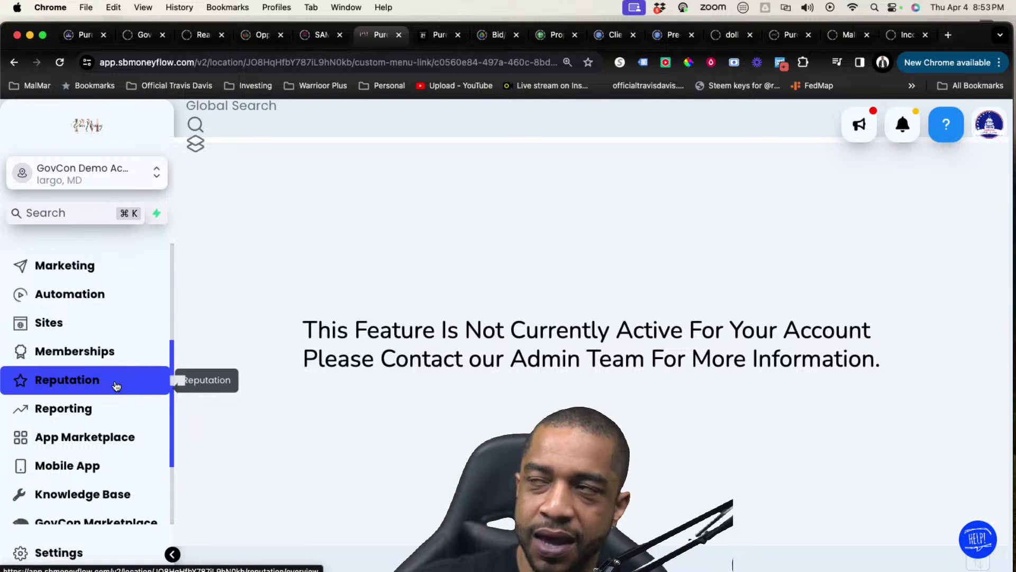
{"action": "left_click", "coordinate": [118, 390]}
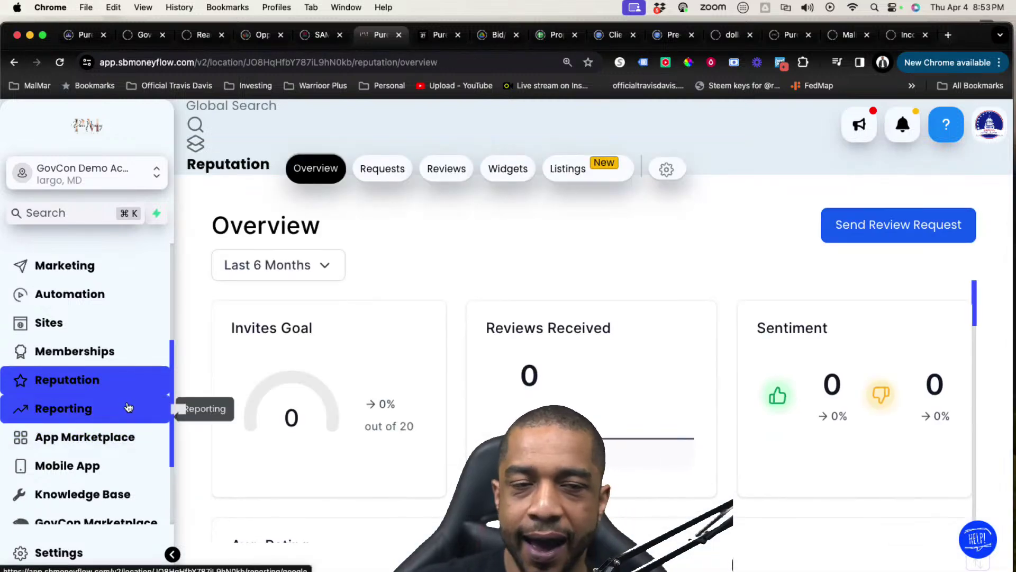
Open Memberships and view the demo account's course Products list
{"action": "scroll", "coordinate": [129, 408], "scroll_direction": "up", "scroll_amount": 4}
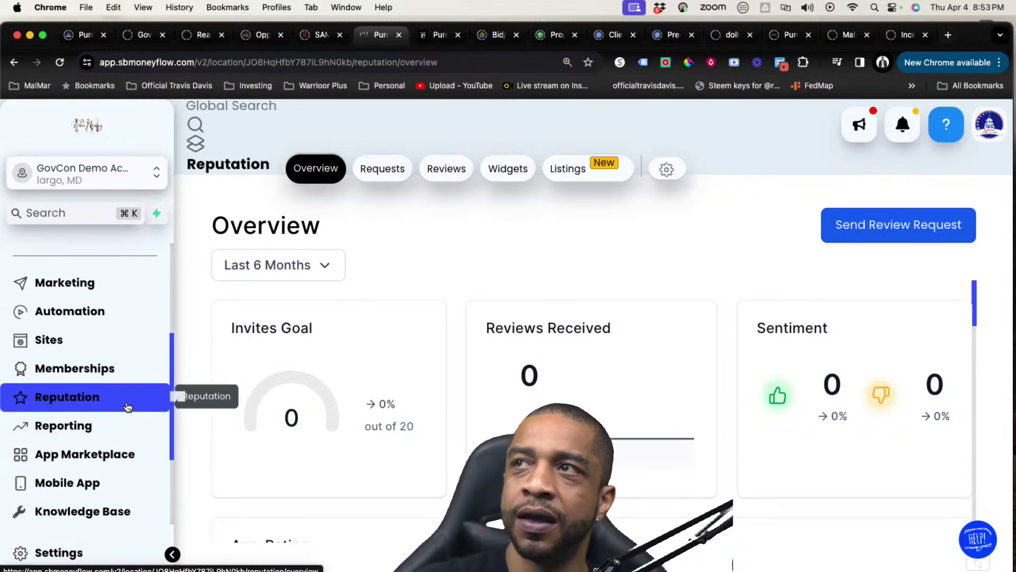
{"action": "left_click", "coordinate": [134, 378]}
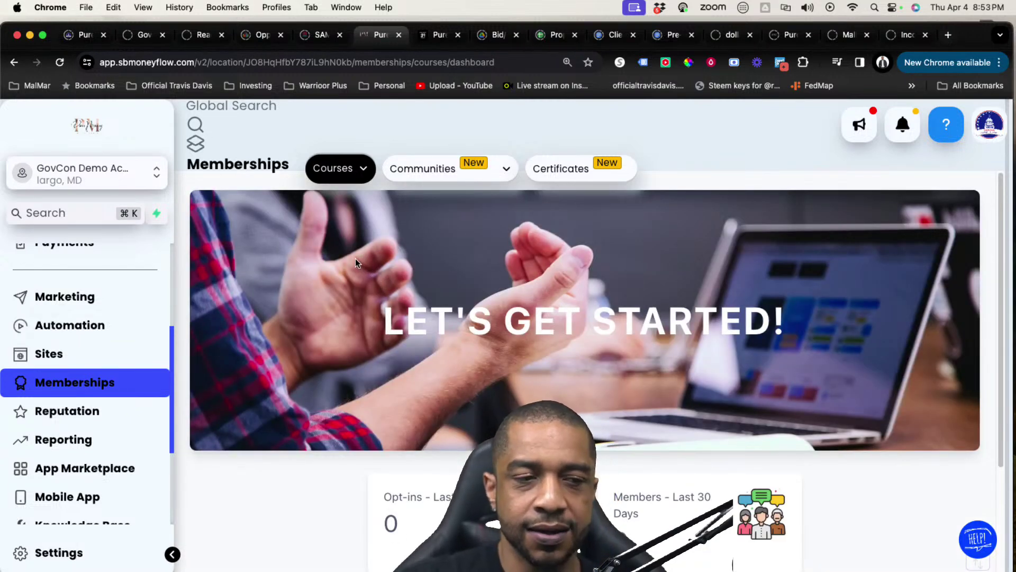
{"action": "mouse_move", "coordinate": [339, 180]}
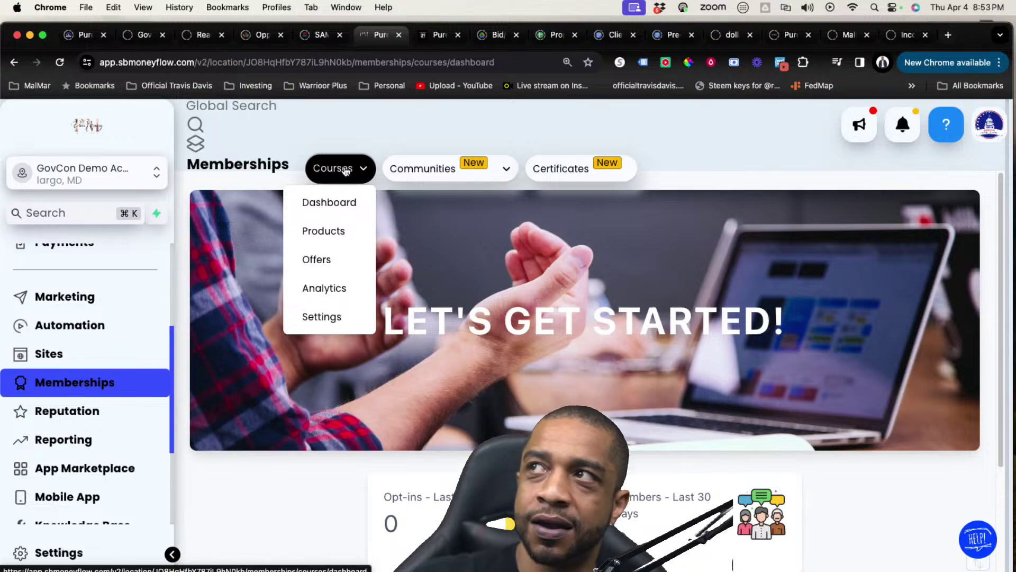
{"action": "left_click", "coordinate": [340, 234]}
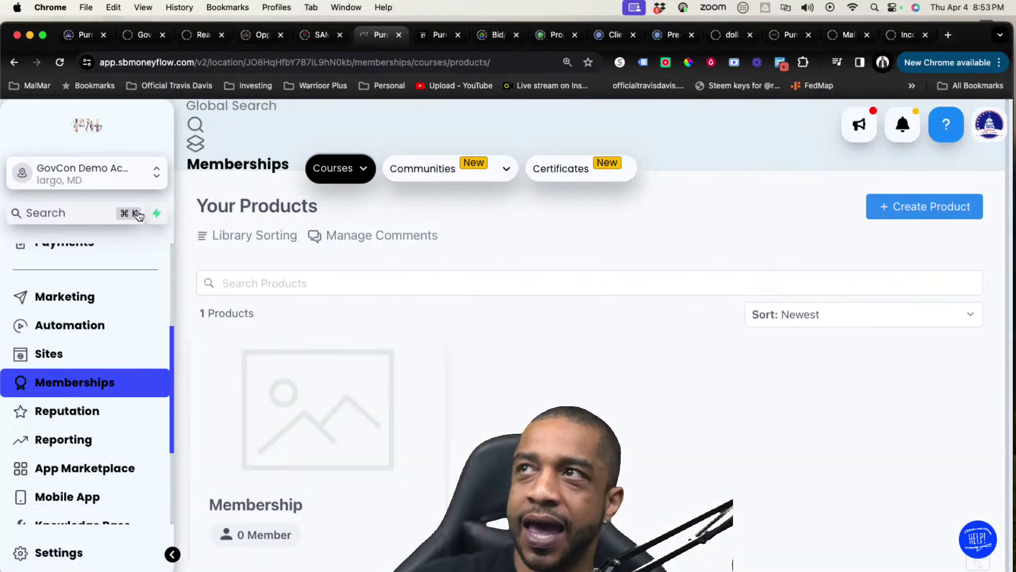
Switch to the SB Money Flow sub-account, and browse its course products to open the 30 Day SB GovCon Blueprint Challenge March 2nd outline
{"action": "left_click", "coordinate": [148, 175]}
{"action": "left_click", "coordinate": [278, 291]}
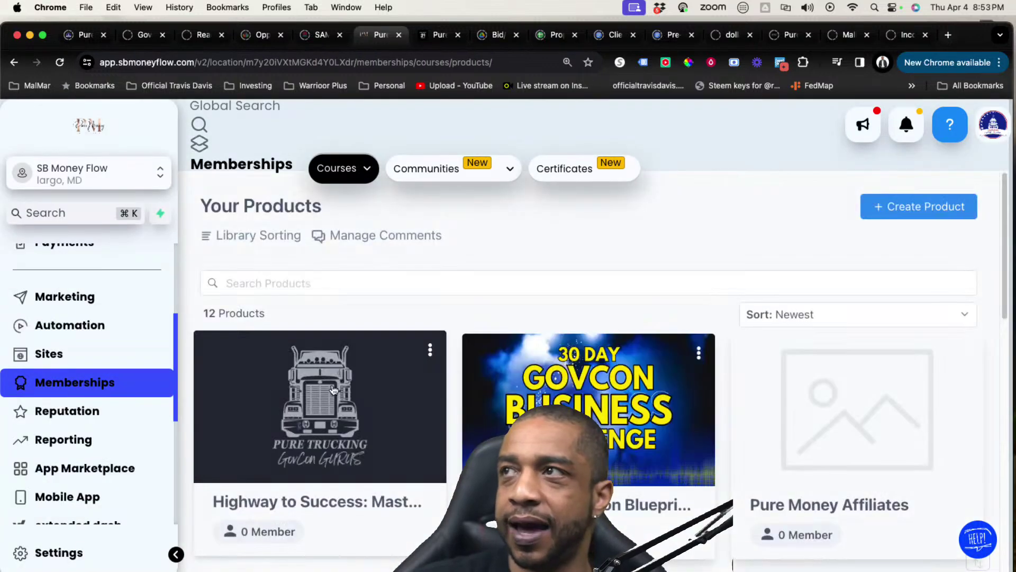
{"action": "scroll", "coordinate": [575, 398], "scroll_direction": "down", "scroll_amount": 5}
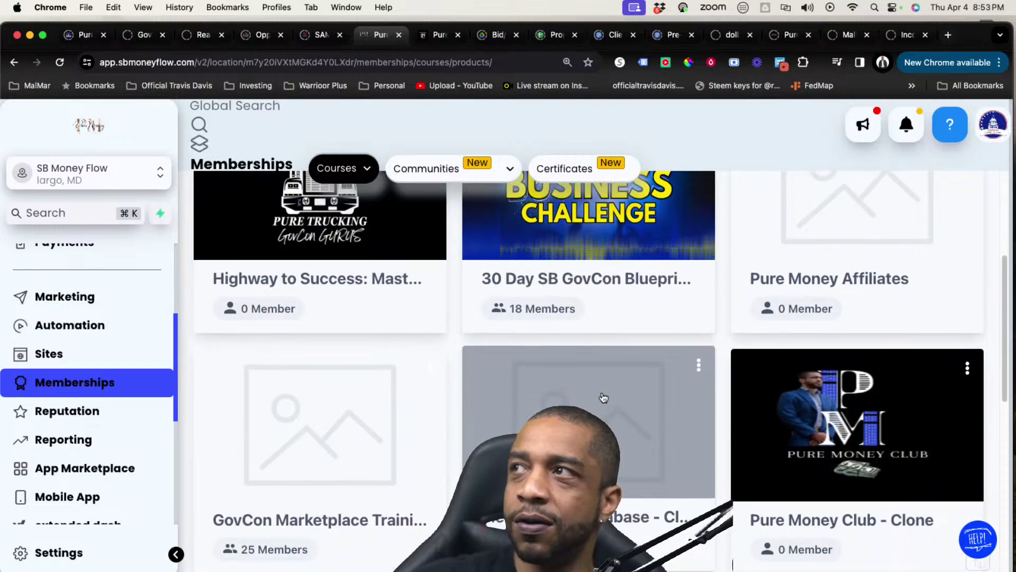
{"action": "scroll", "coordinate": [588, 398], "scroll_direction": "up", "scroll_amount": 4}
{"action": "scroll", "coordinate": [584, 406], "scroll_direction": "down", "scroll_amount": 5}
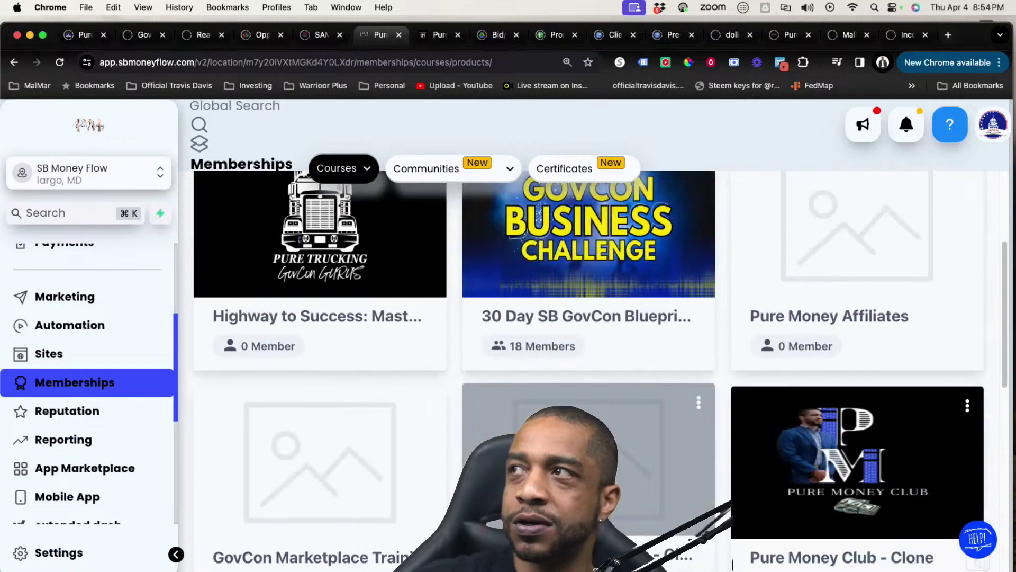
{"action": "scroll", "coordinate": [584, 405], "scroll_direction": "up", "scroll_amount": 6}
{"action": "scroll", "coordinate": [584, 405], "scroll_direction": "down", "scroll_amount": 4}
{"action": "scroll", "coordinate": [584, 405], "scroll_direction": "up", "scroll_amount": 2}
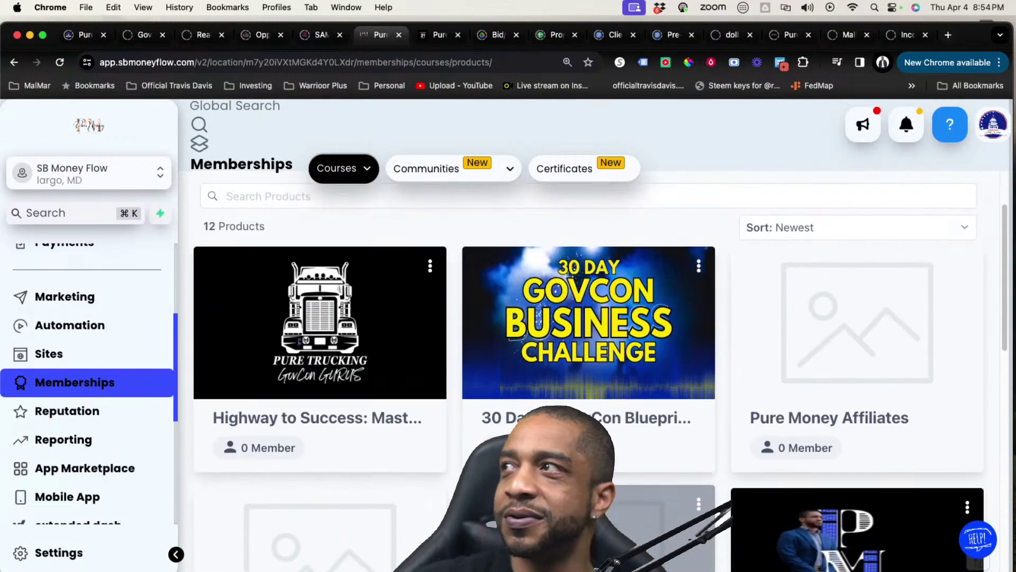
{"action": "scroll", "coordinate": [584, 405], "scroll_direction": "down", "scroll_amount": 1}
{"action": "left_click", "coordinate": [606, 336]}
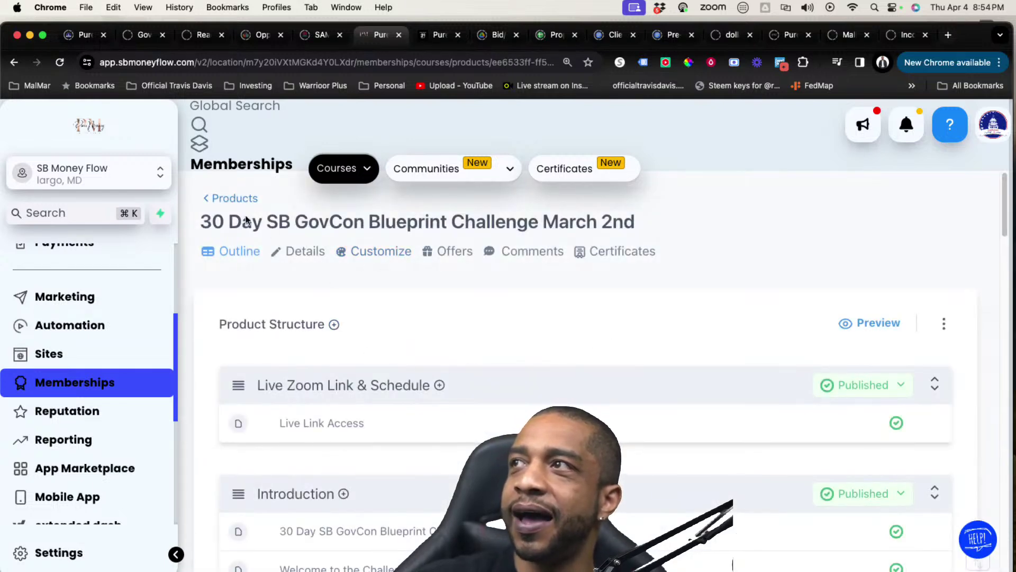
Open the Course Progress analytics and view member progress for the 30 Day SB GovCon Blueprint Challenge
{"action": "mouse_move", "coordinate": [346, 176]}
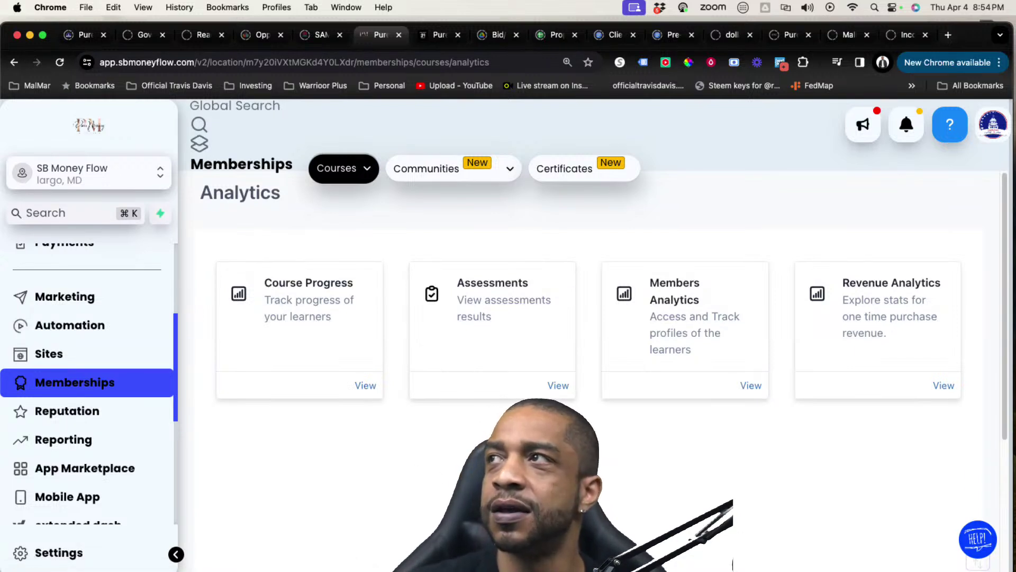
{"action": "scroll", "coordinate": [378, 402], "scroll_direction": "down", "scroll_amount": 1}
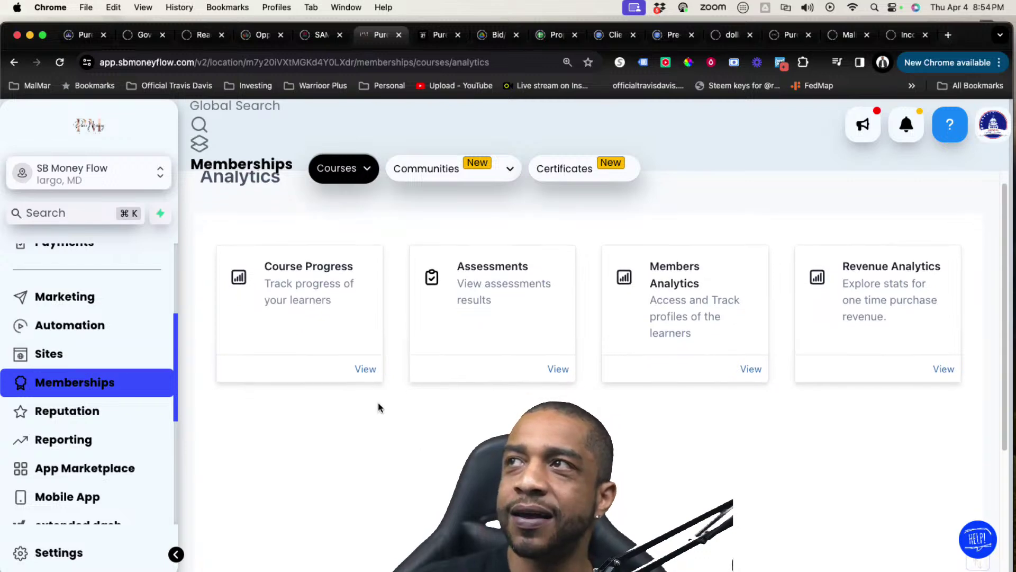
{"action": "left_click", "coordinate": [364, 371]}
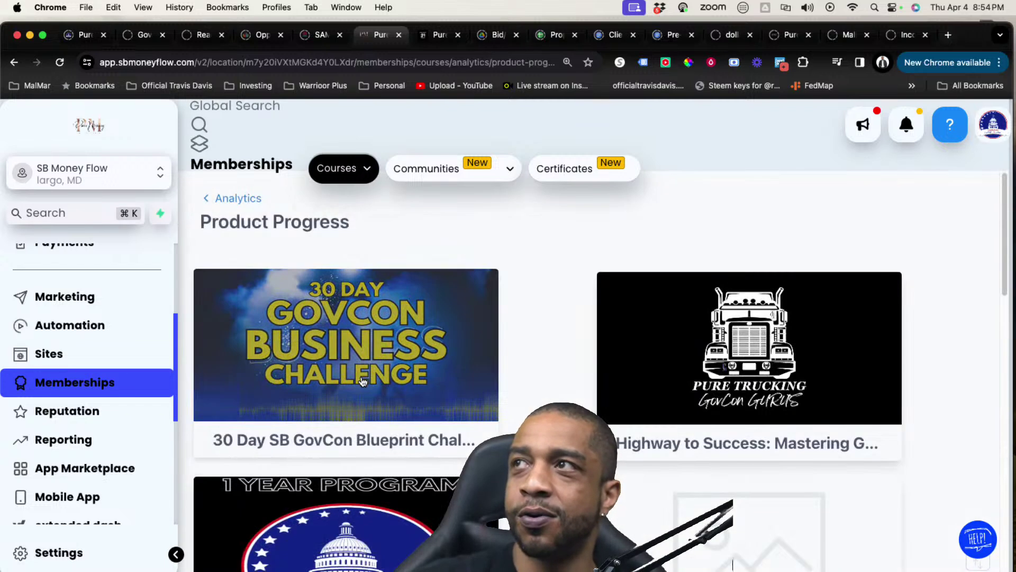
{"action": "left_click", "coordinate": [382, 390]}
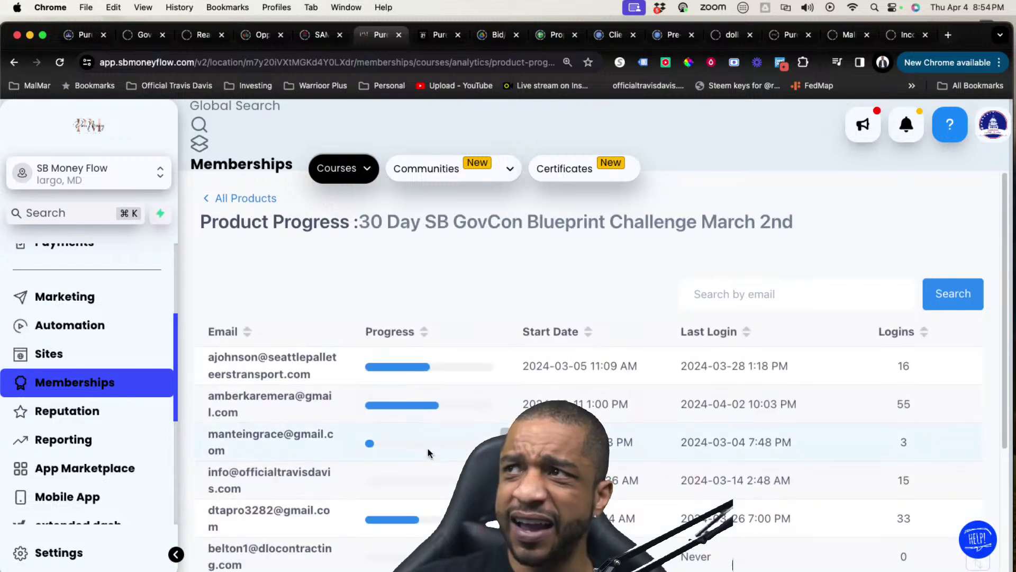
{"action": "scroll", "coordinate": [397, 449], "scroll_direction": "down", "scroll_amount": 3}
{"action": "scroll", "coordinate": [463, 321], "scroll_direction": "up", "scroll_amount": 3}
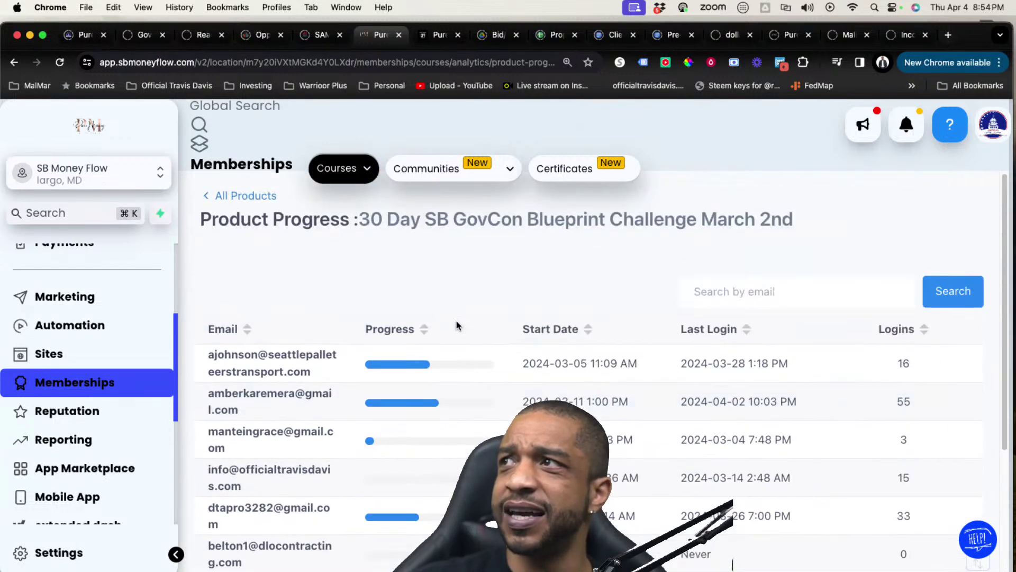
Sort the challenge's member table by Progress, first descending and then ascending, and review the rows in each order
{"action": "left_click", "coordinate": [418, 333]}
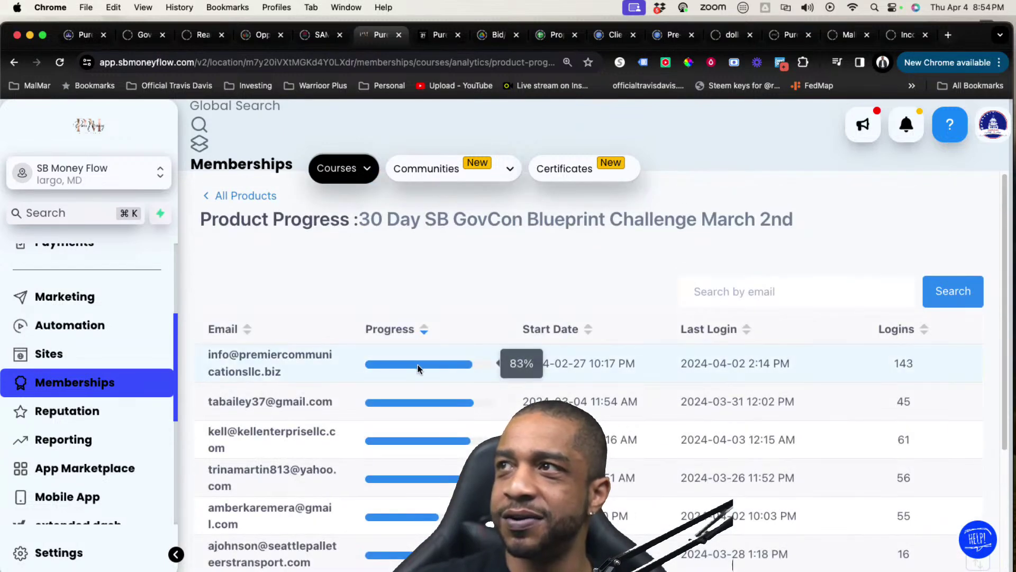
{"action": "scroll", "coordinate": [418, 448], "scroll_direction": "down", "scroll_amount": 3}
{"action": "scroll", "coordinate": [394, 398], "scroll_direction": "up", "scroll_amount": 4}
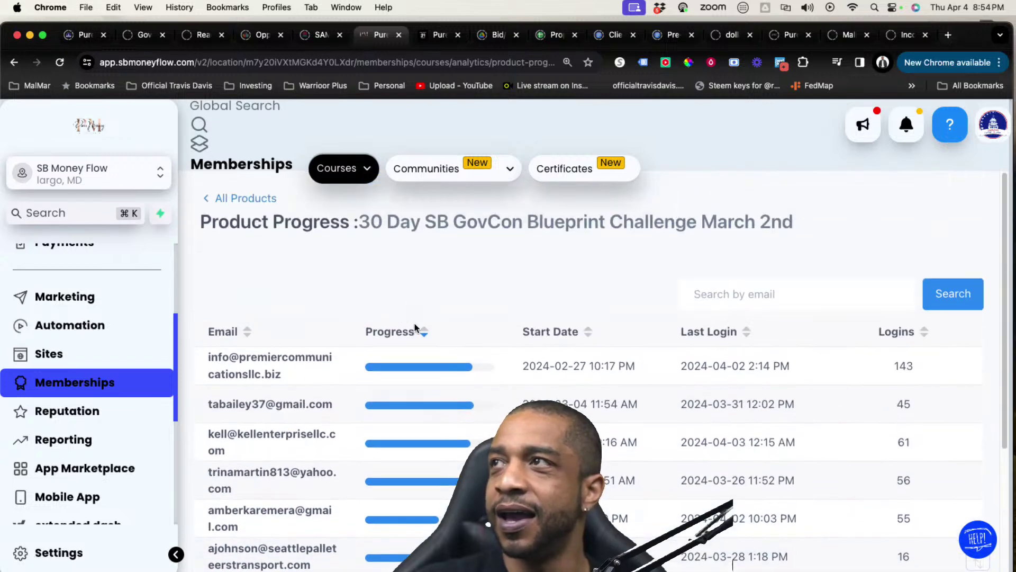
{"action": "left_click", "coordinate": [413, 330]}
{"action": "scroll", "coordinate": [389, 389], "scroll_direction": "down", "scroll_amount": 3}
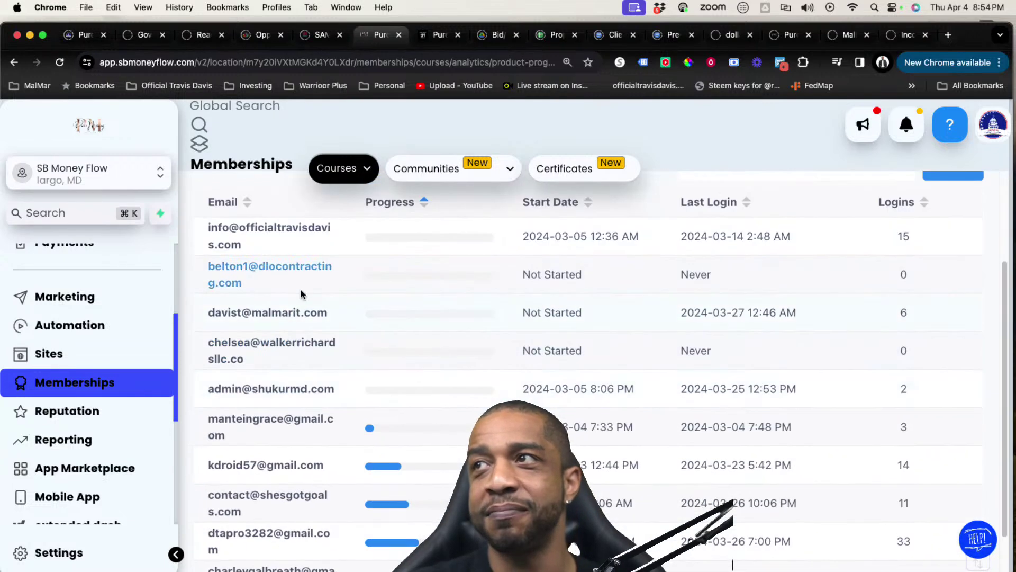
{"action": "scroll", "coordinate": [305, 338], "scroll_direction": "up", "scroll_amount": 3}
{"action": "scroll", "coordinate": [404, 466], "scroll_direction": "down", "scroll_amount": 3}
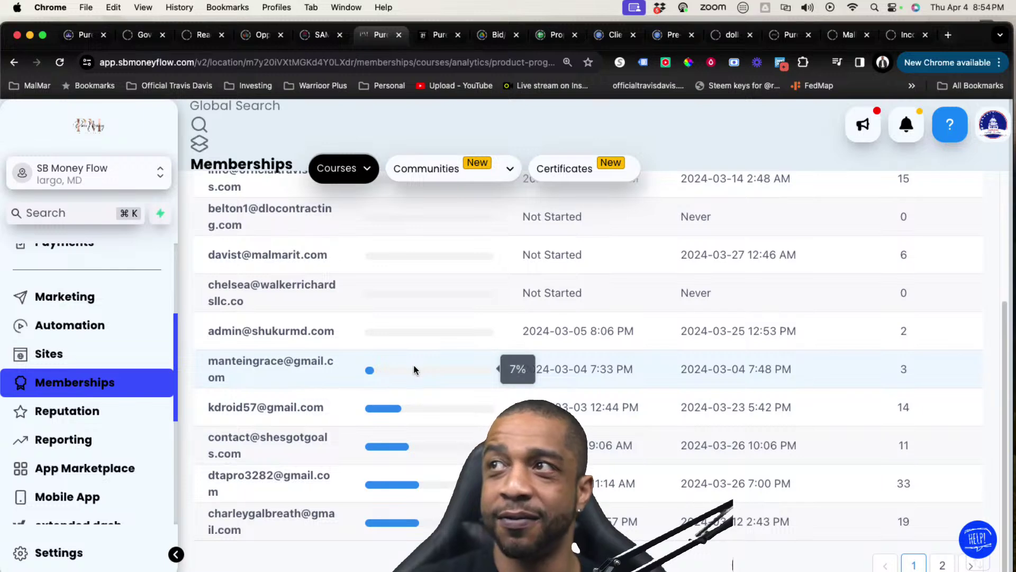
{"action": "scroll", "coordinate": [418, 349], "scroll_direction": "up", "scroll_amount": 5}
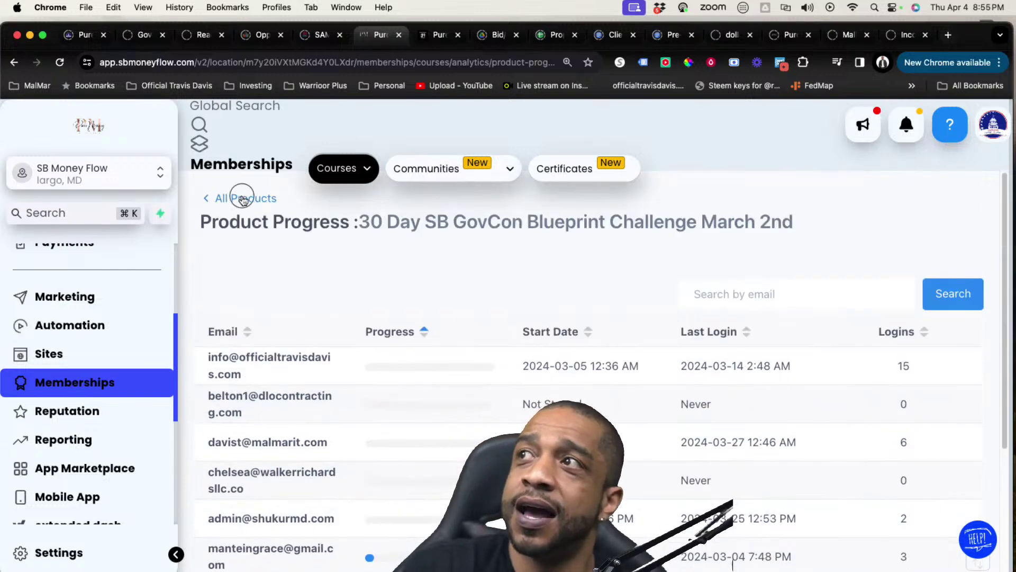
Return to the product progress overview and open the Certificates page in Memberships
{"action": "left_click", "coordinate": [212, 198]}
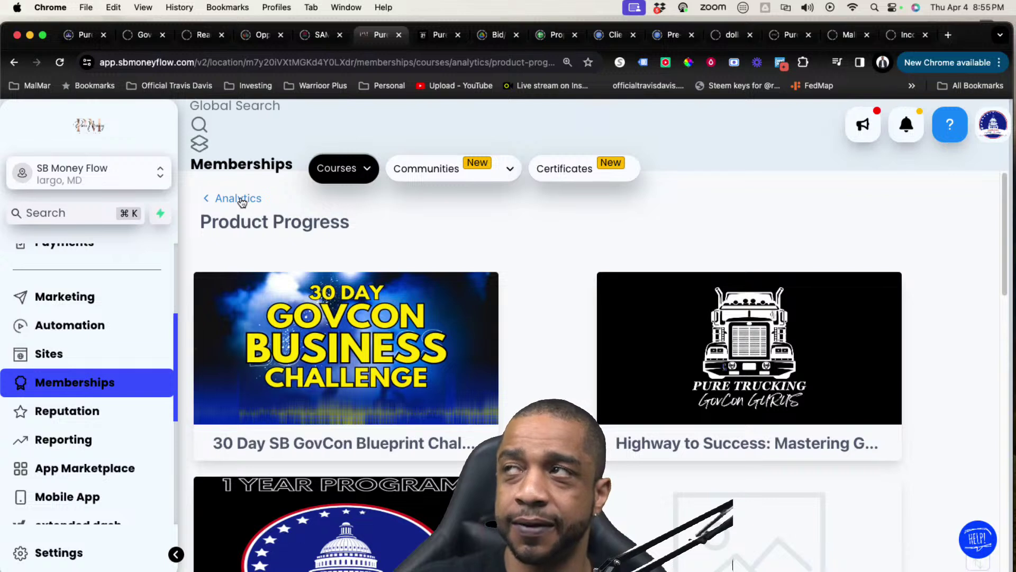
{"action": "left_click", "coordinate": [580, 178]}
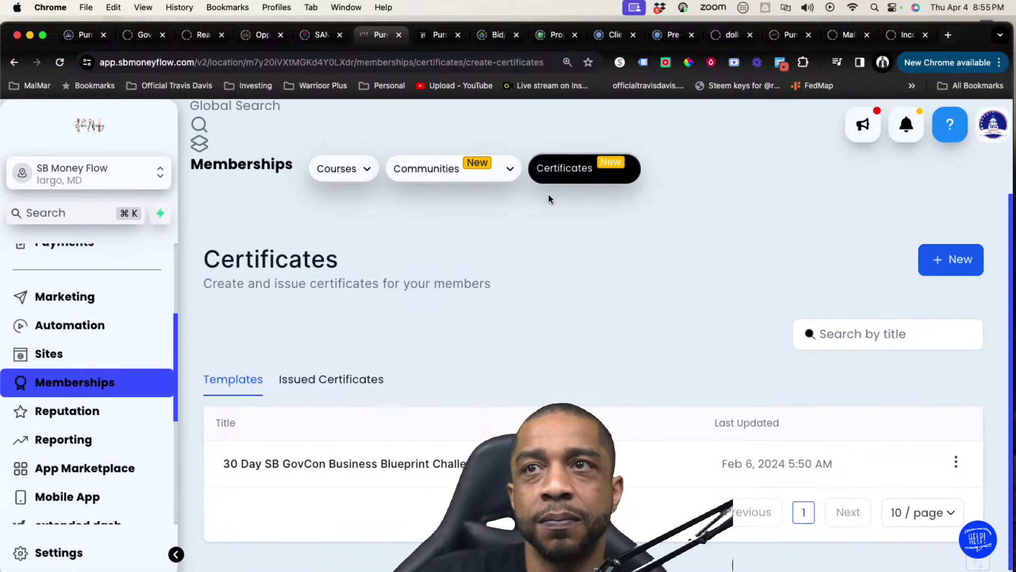
Open the Communities section and browse the Community Groups cards
{"action": "mouse_move", "coordinate": [450, 169]}
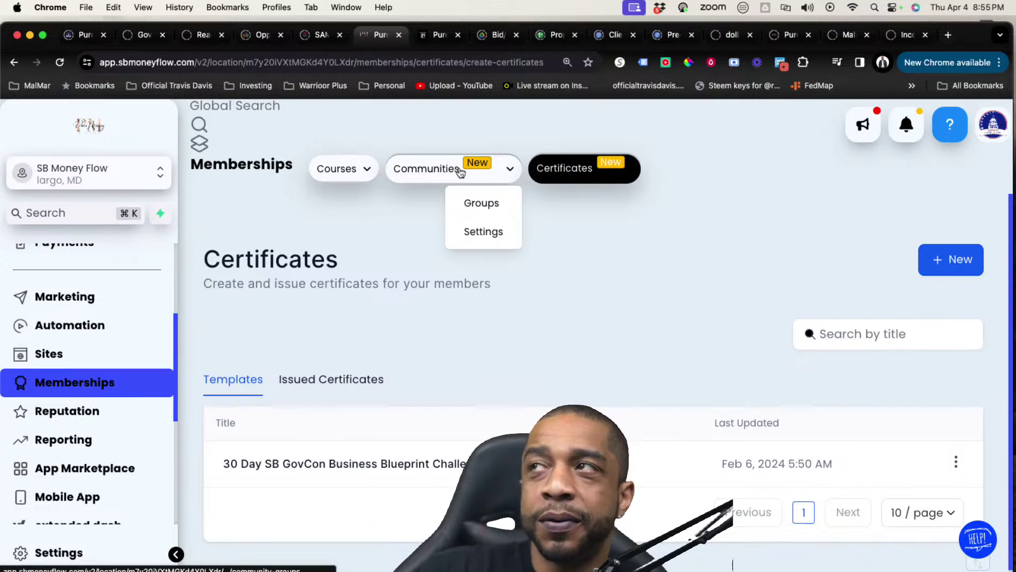
{"action": "left_click", "coordinate": [461, 170]}
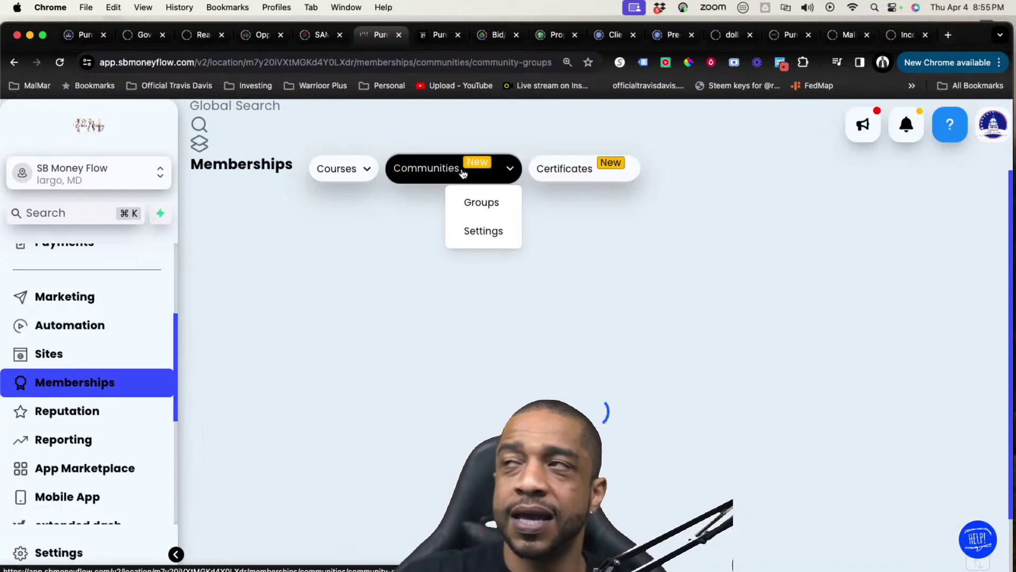
{"action": "scroll", "coordinate": [597, 379], "scroll_direction": "down", "scroll_amount": 3}
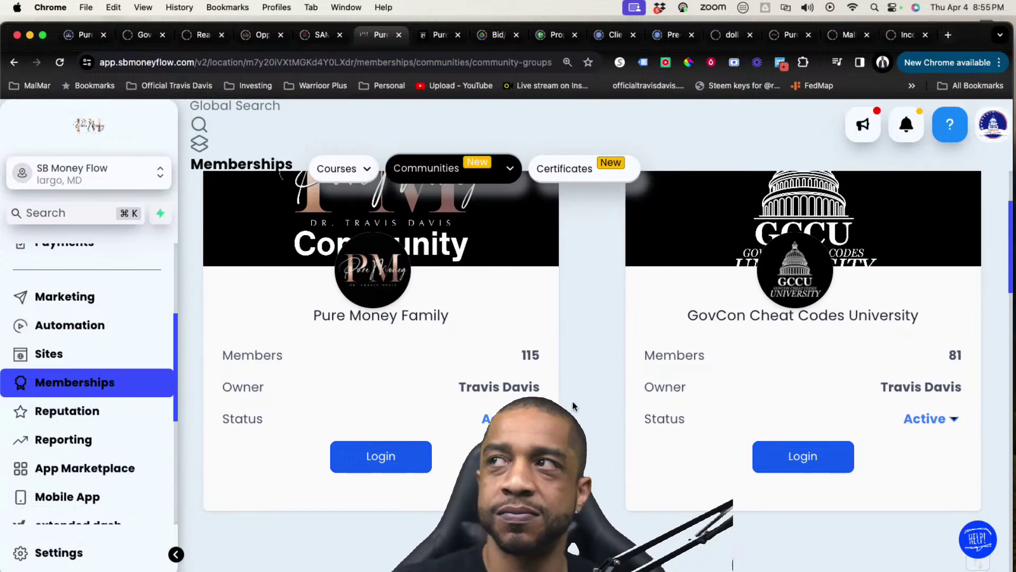
{"action": "scroll", "coordinate": [573, 402], "scroll_direction": "down", "scroll_amount": 2}
{"action": "scroll", "coordinate": [572, 406], "scroll_direction": "down", "scroll_amount": 3}
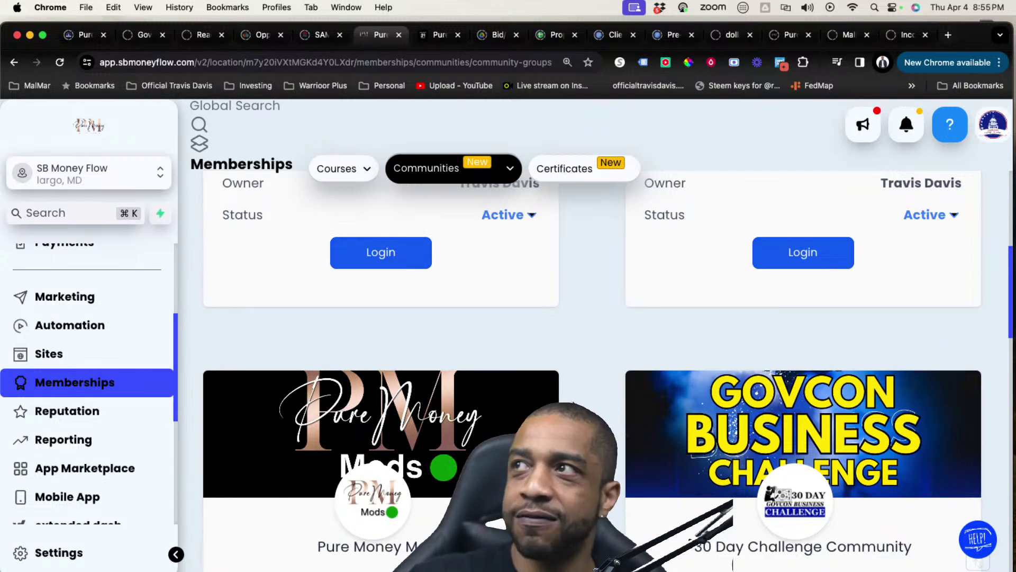
{"action": "scroll", "coordinate": [419, 320], "scroll_direction": "up", "scroll_amount": 7}
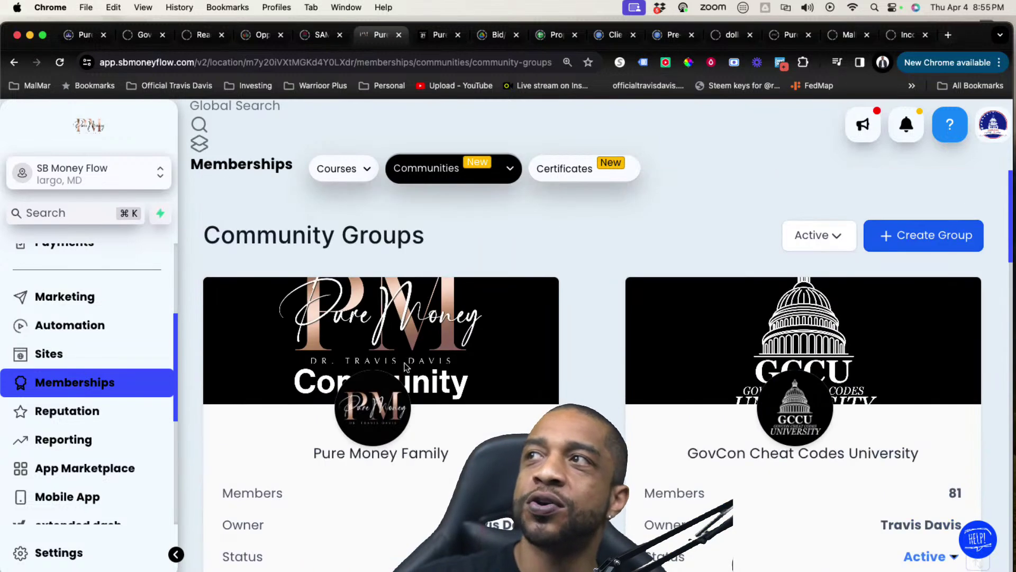
{"action": "scroll", "coordinate": [450, 382], "scroll_direction": "down", "scroll_amount": 3}
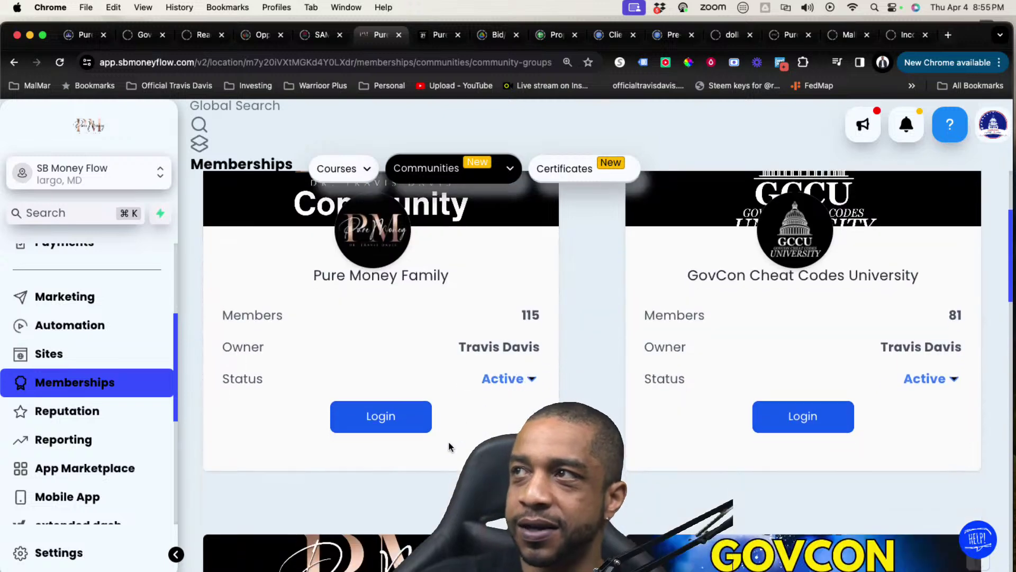
Log in to the Pure Money Family community group and browse its discussion feed
{"action": "left_click", "coordinate": [399, 421]}
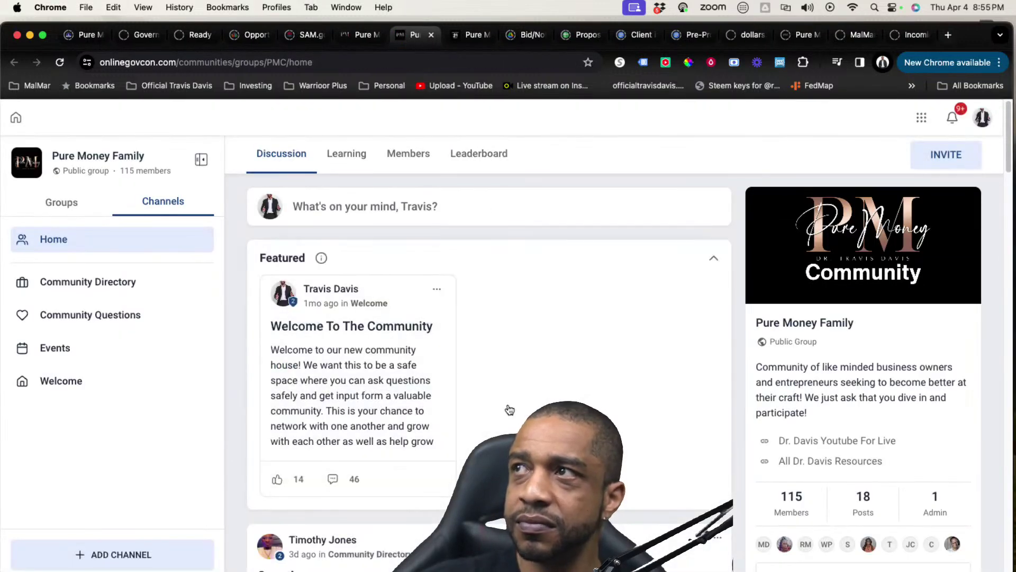
{"action": "scroll", "coordinate": [507, 404], "scroll_direction": "down", "scroll_amount": 2}
{"action": "scroll", "coordinate": [507, 409], "scroll_direction": "down", "scroll_amount": 7}
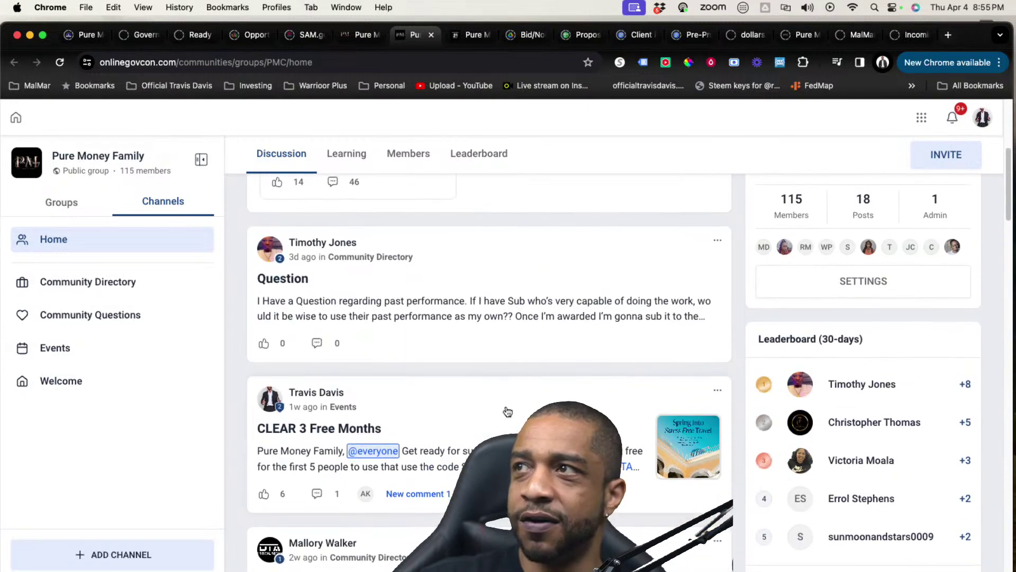
{"action": "scroll", "coordinate": [508, 411], "scroll_direction": "down", "scroll_amount": 15}
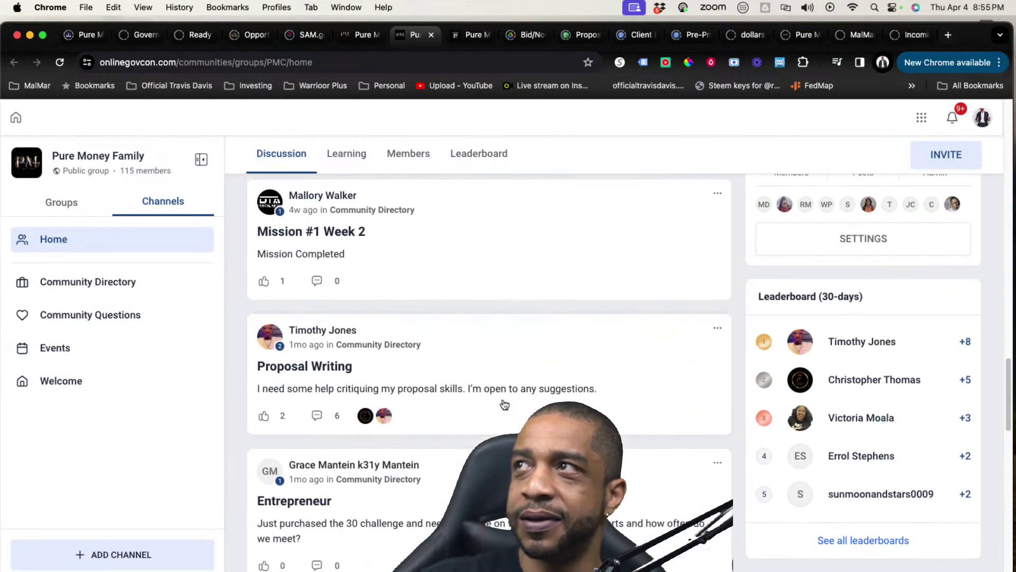
Open the Pure Money Family group's Learning area, view the Add Course form and close it without adding a course
{"action": "left_click", "coordinate": [353, 155]}
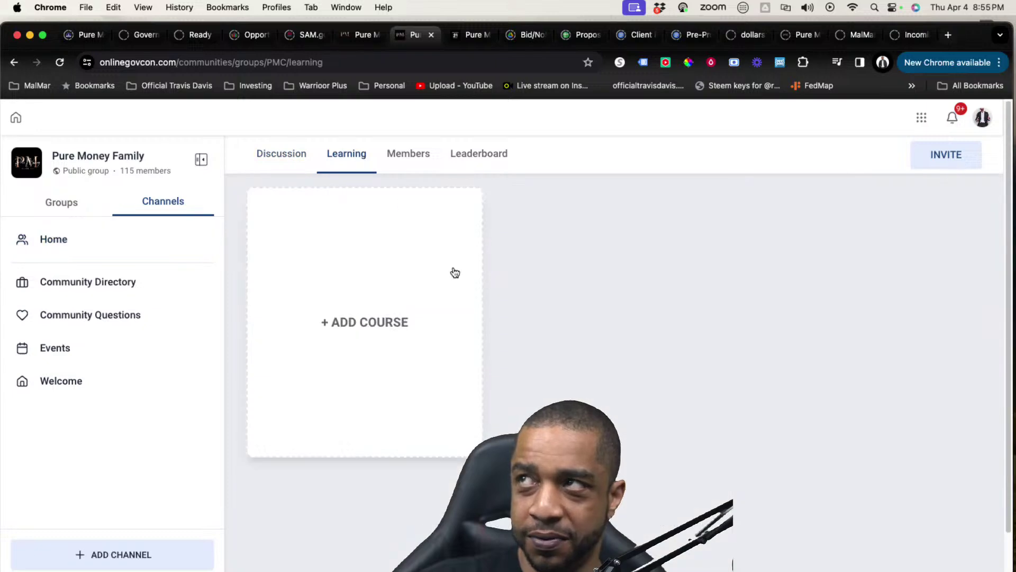
{"action": "left_click", "coordinate": [356, 331]}
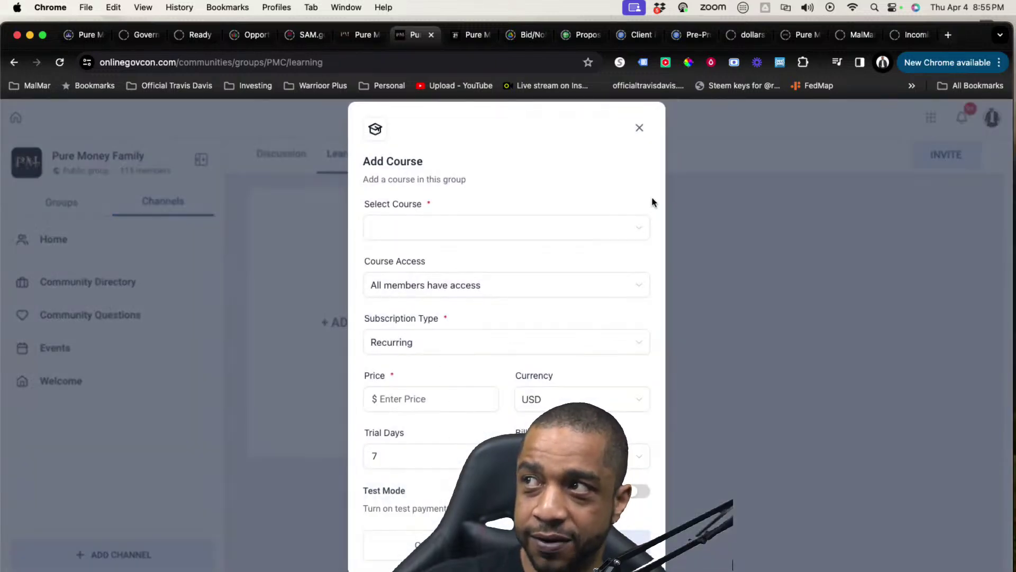
{"action": "left_click", "coordinate": [640, 127]}
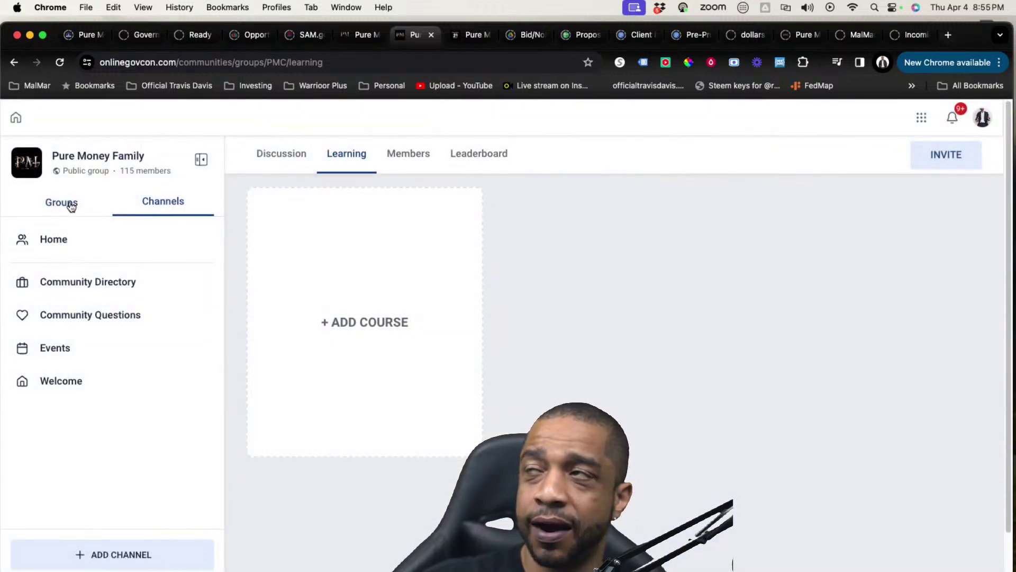
Open the community group's Leaderboard and review the member levels and the 7-day, 30-day and all-time rankings
{"action": "left_click", "coordinate": [478, 153]}
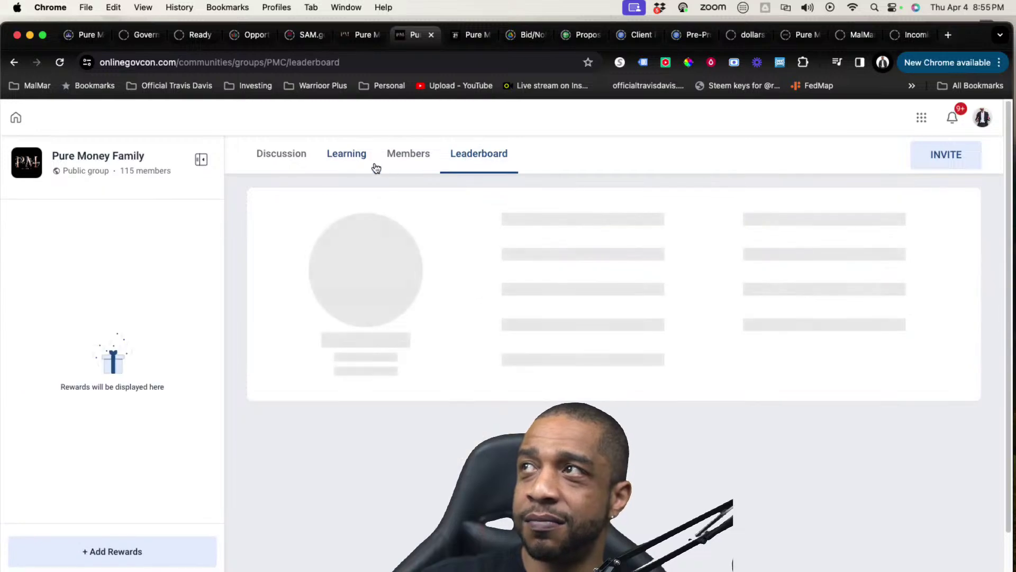
{"action": "scroll", "coordinate": [581, 338], "scroll_direction": "down", "scroll_amount": 5}
{"action": "scroll", "coordinate": [587, 356], "scroll_direction": "down", "scroll_amount": 3}
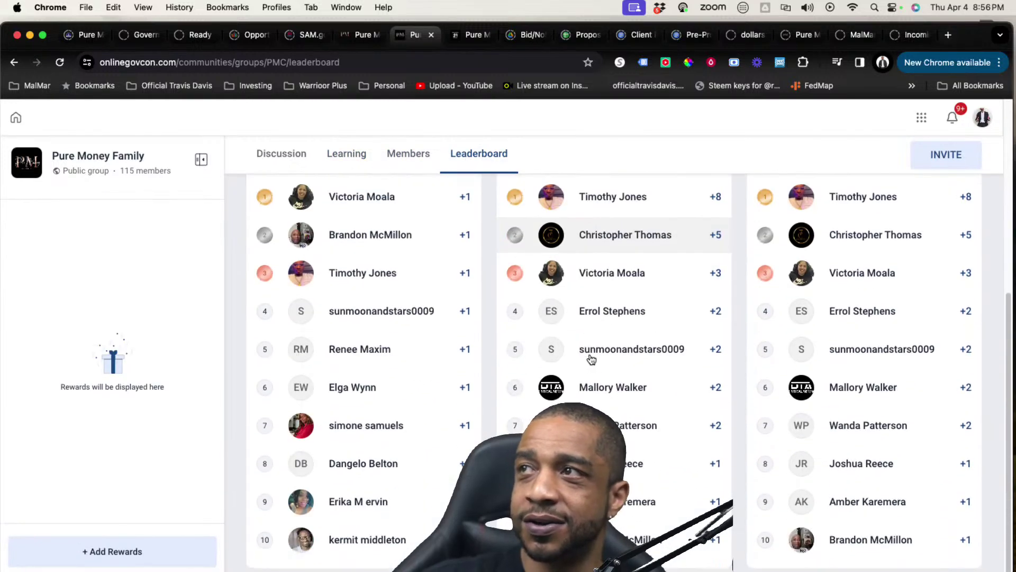
{"action": "scroll", "coordinate": [783, 379], "scroll_direction": "up", "scroll_amount": 6}
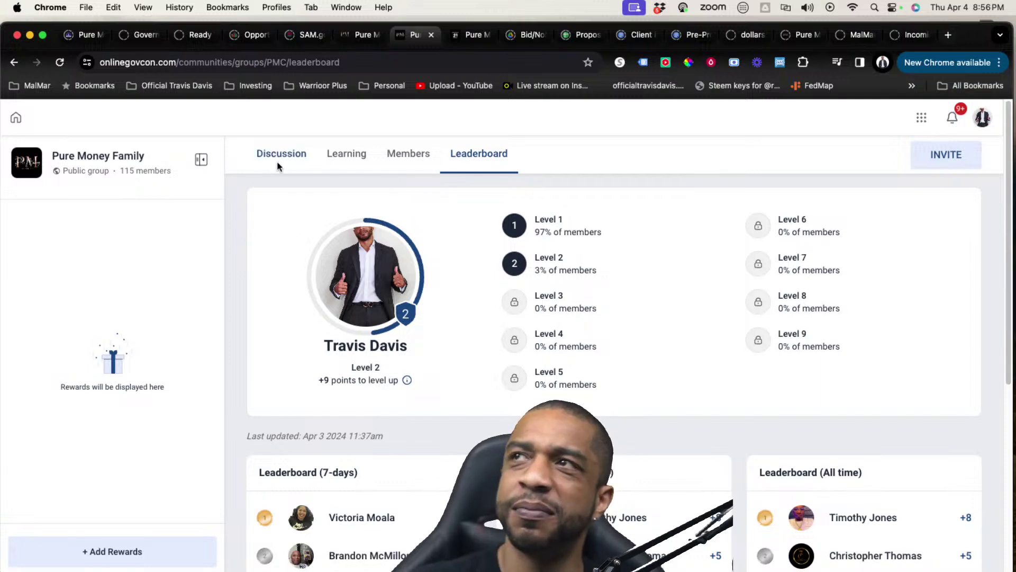
Close the community group page and open the Funnels list in Sites
{"action": "left_click", "coordinate": [430, 35]}
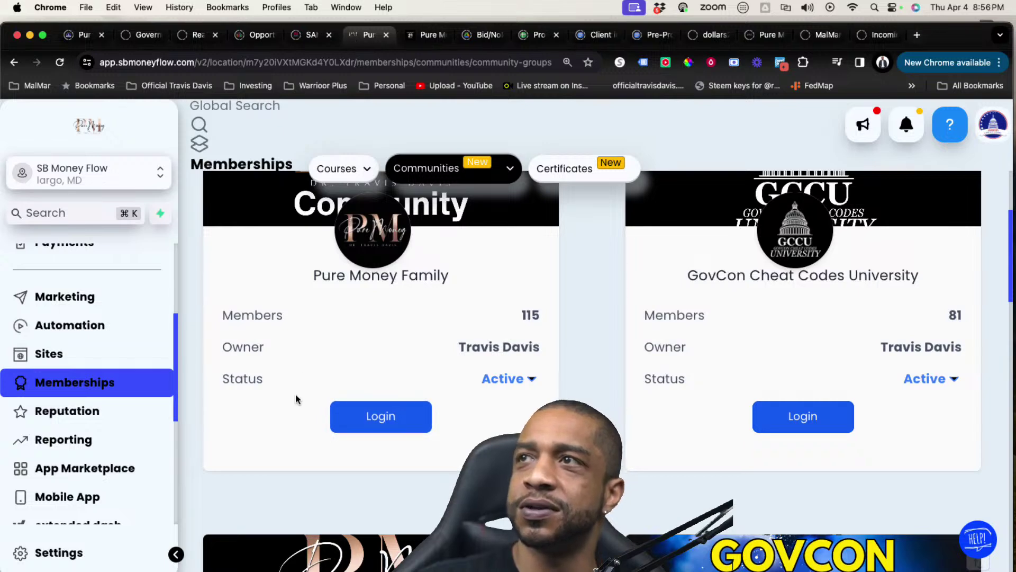
{"action": "scroll", "coordinate": [147, 360], "scroll_direction": "up", "scroll_amount": 1}
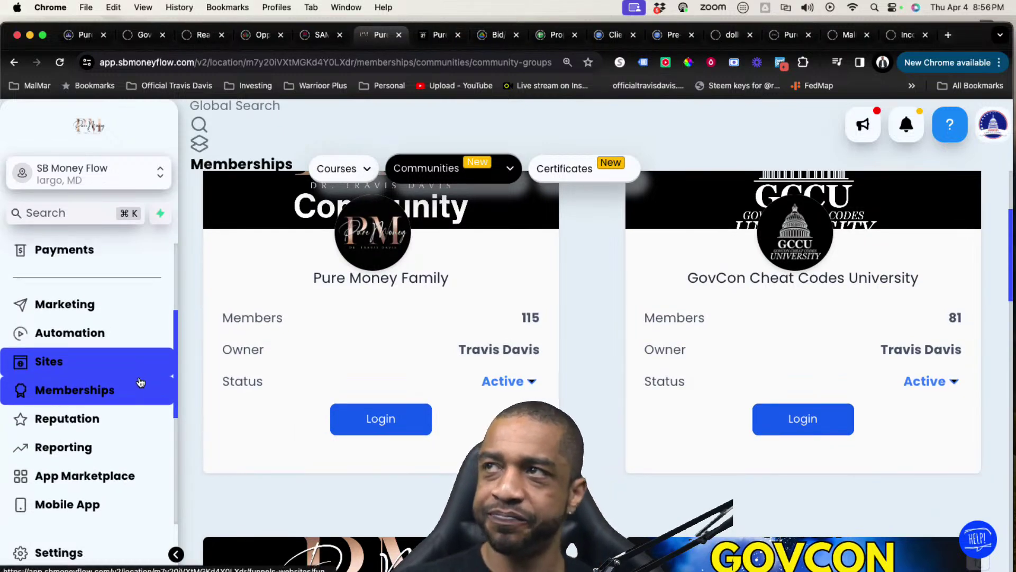
{"action": "left_click", "coordinate": [70, 370]}
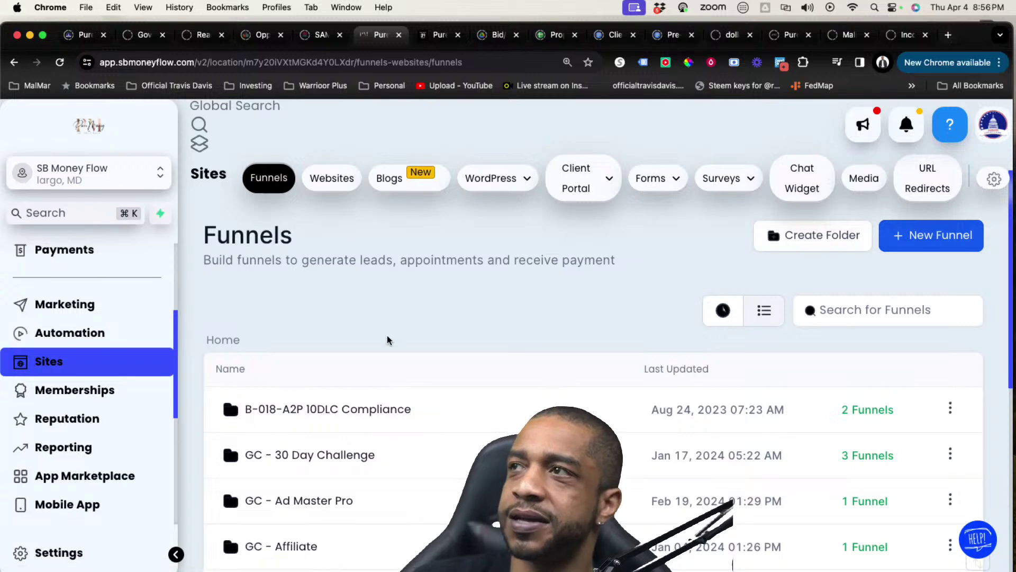
Switch to the GovCon Demo Account sub-account and browse its funnel folders
{"action": "left_click", "coordinate": [95, 180]}
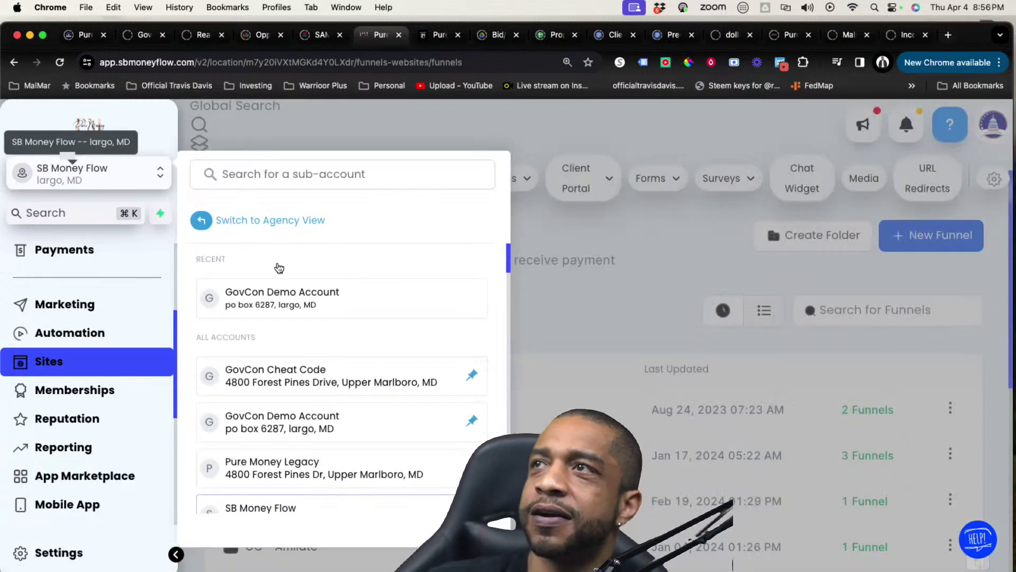
{"action": "left_click", "coordinate": [338, 314]}
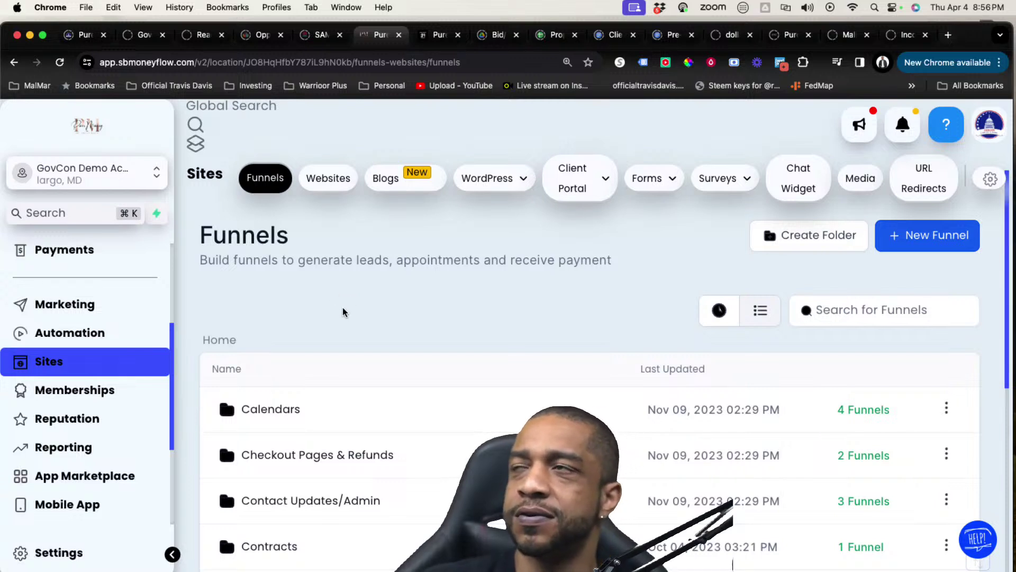
{"action": "scroll", "coordinate": [342, 309], "scroll_direction": "down", "scroll_amount": 2}
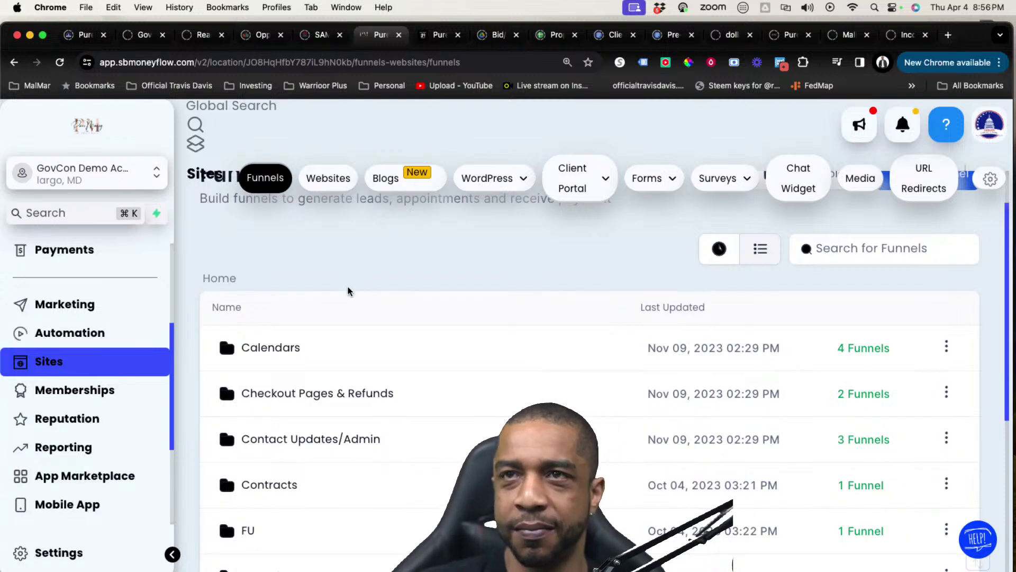
{"action": "scroll", "coordinate": [349, 287], "scroll_direction": "down", "scroll_amount": 1}
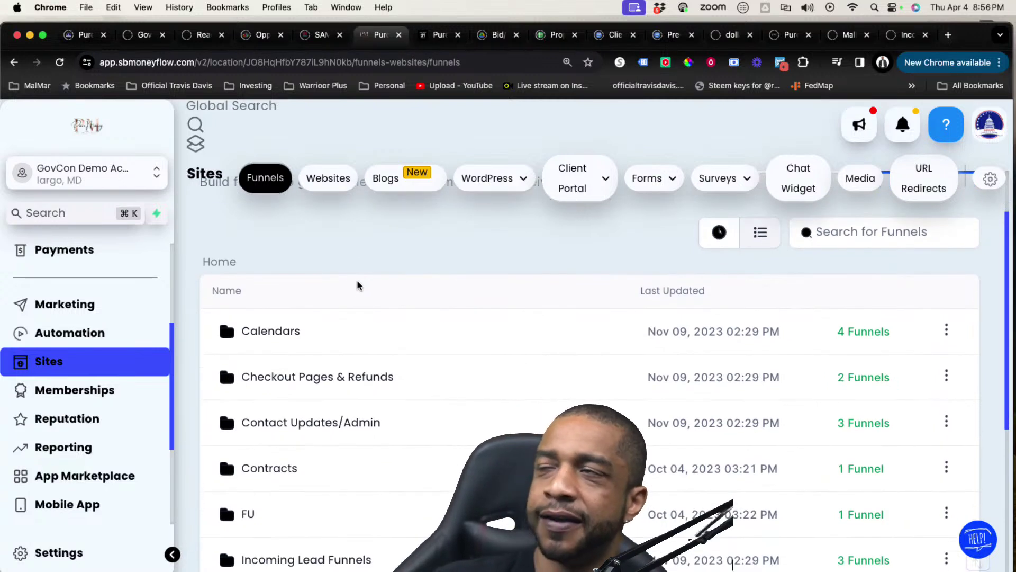
{"action": "scroll", "coordinate": [349, 286], "scroll_direction": "down", "scroll_amount": 1}
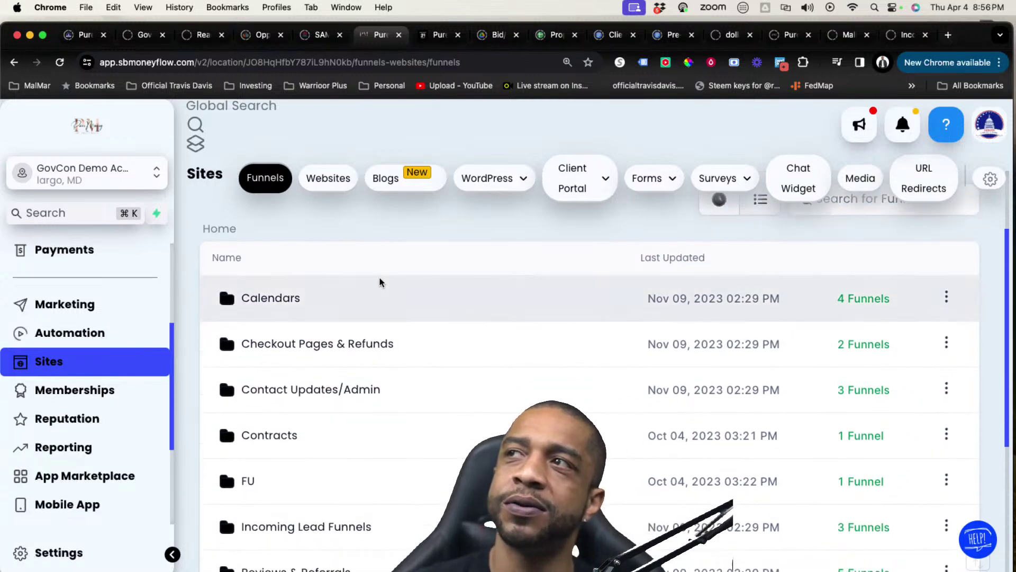
Open the A-105-03. Checkout Page funnel from the Checkout Pages & Refunds folder and review its Checkout Page step
{"action": "left_click", "coordinate": [309, 347]}
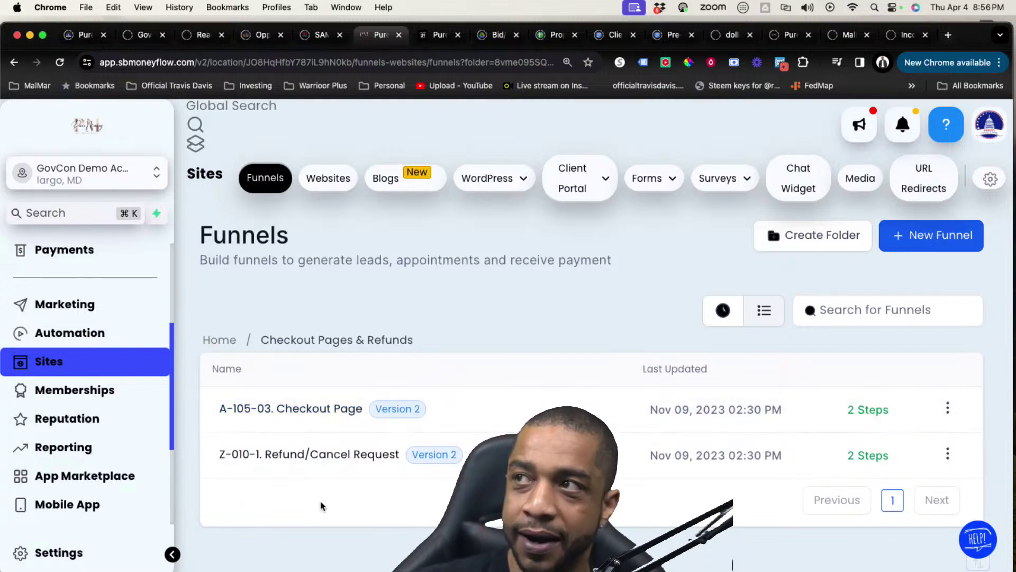
{"action": "left_click", "coordinate": [314, 413]}
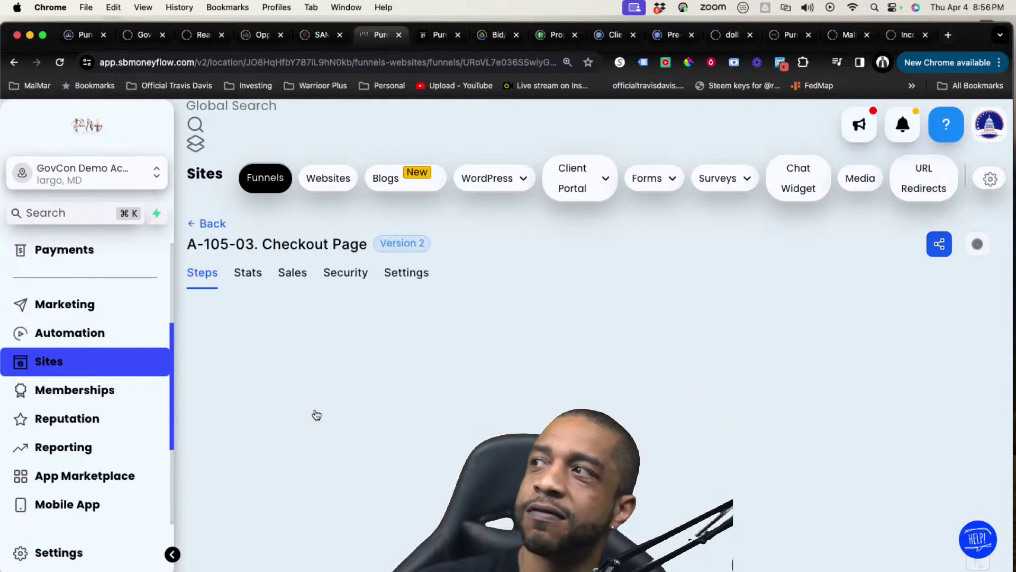
{"action": "scroll", "coordinate": [316, 416], "scroll_direction": "down", "scroll_amount": 2}
{"action": "scroll", "coordinate": [733, 564], "scroll_direction": "down", "scroll_amount": 3}
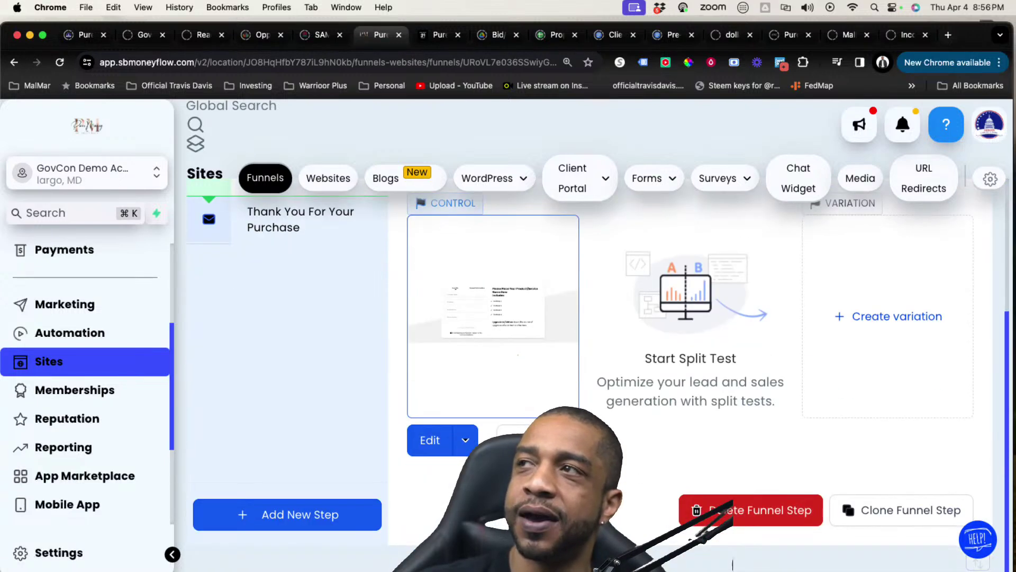
{"action": "scroll", "coordinate": [733, 564], "scroll_direction": "up", "scroll_amount": 3}
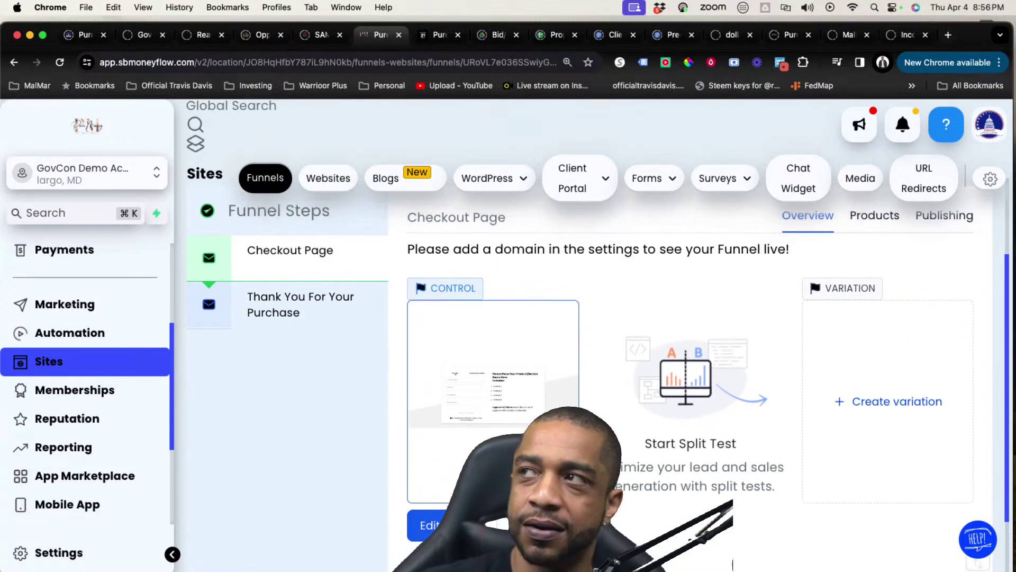
Preview the checkout page, highlight the Feature 1 text, examine the whole order form and offer text, and close the preview
{"action": "left_click", "coordinate": [512, 525]}
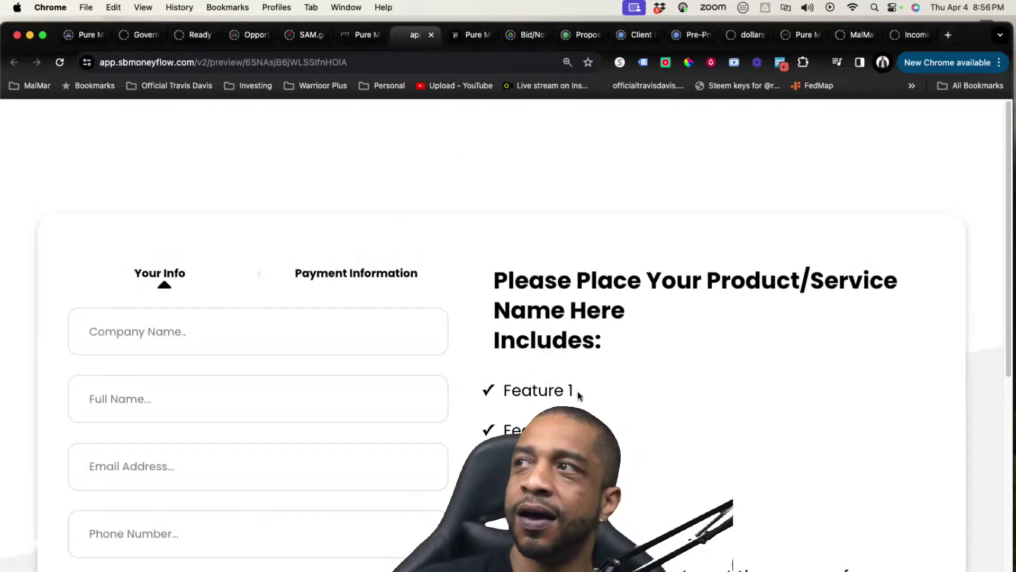
{"action": "left_click_drag", "start_coordinate": [578, 390], "coordinate": [483, 383]}
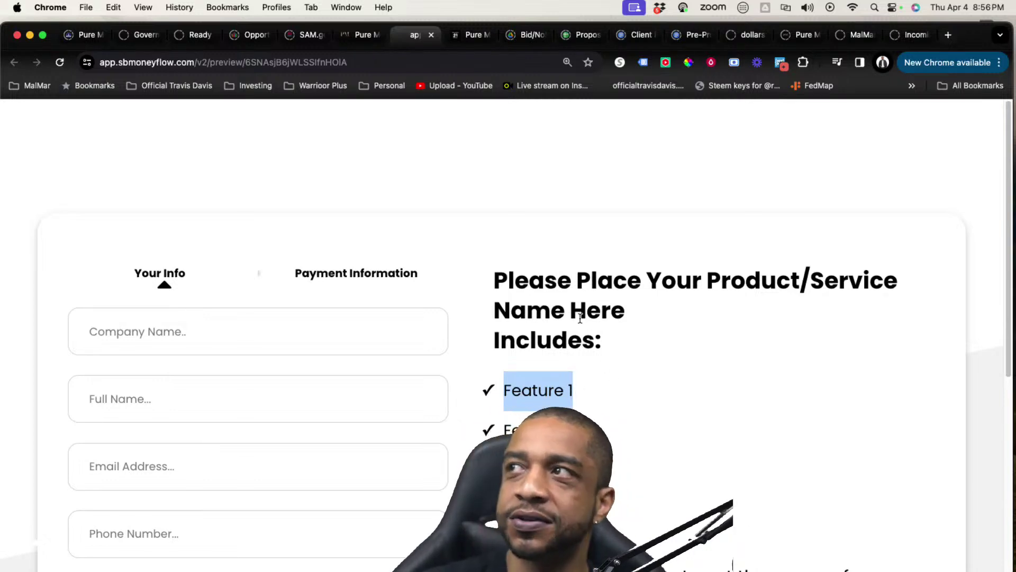
{"action": "scroll", "coordinate": [583, 376], "scroll_direction": "down", "scroll_amount": 1}
{"action": "scroll", "coordinate": [583, 379], "scroll_direction": "down", "scroll_amount": 3}
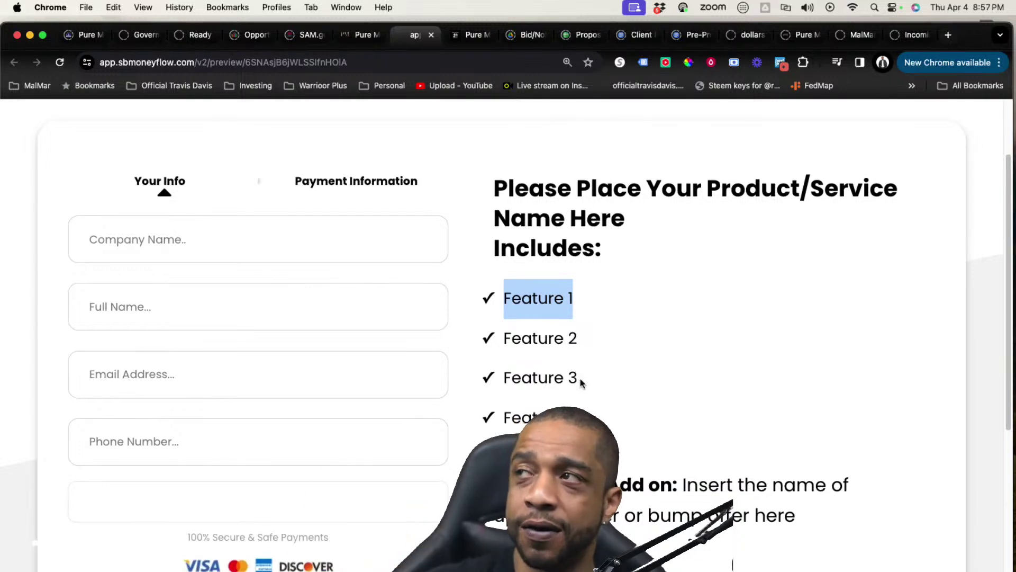
{"action": "scroll", "coordinate": [596, 327], "scroll_direction": "up", "scroll_amount": 1}
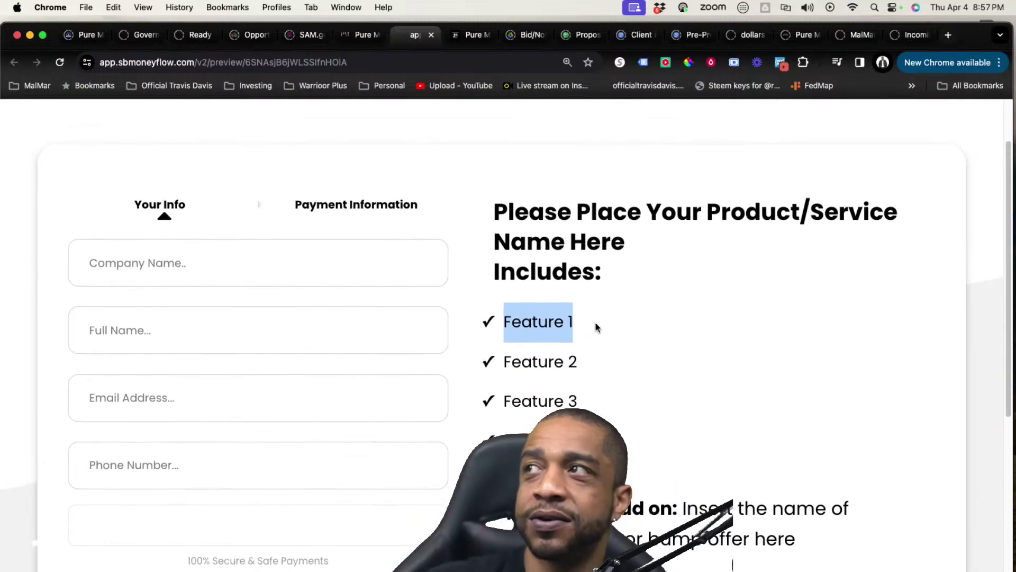
{"action": "scroll", "coordinate": [596, 402], "scroll_direction": "down", "scroll_amount": 1}
{"action": "scroll", "coordinate": [598, 400], "scroll_direction": "up", "scroll_amount": 3}
{"action": "scroll", "coordinate": [599, 398], "scroll_direction": "down", "scroll_amount": 10}
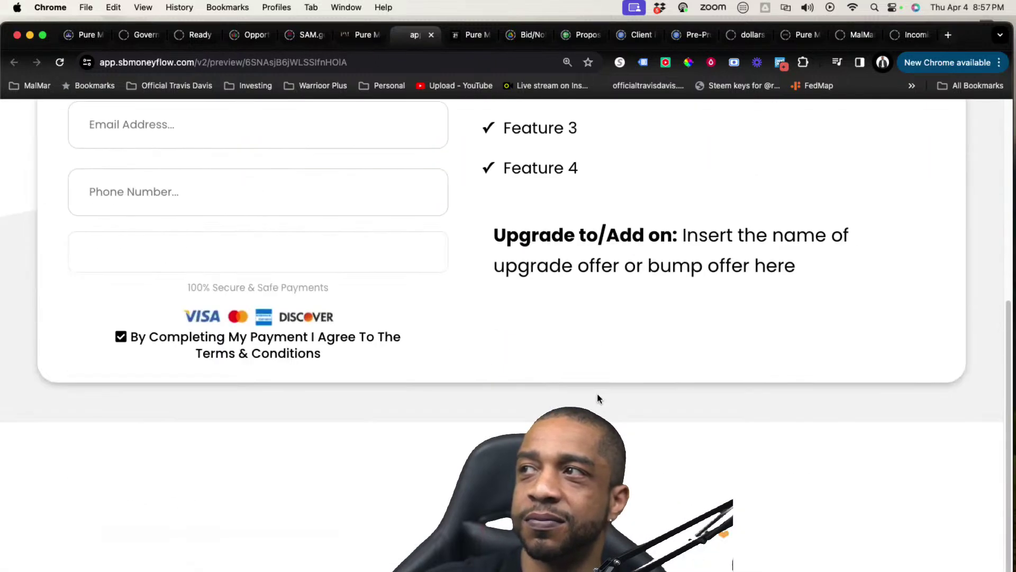
{"action": "scroll", "coordinate": [599, 396], "scroll_direction": "up", "scroll_amount": 10}
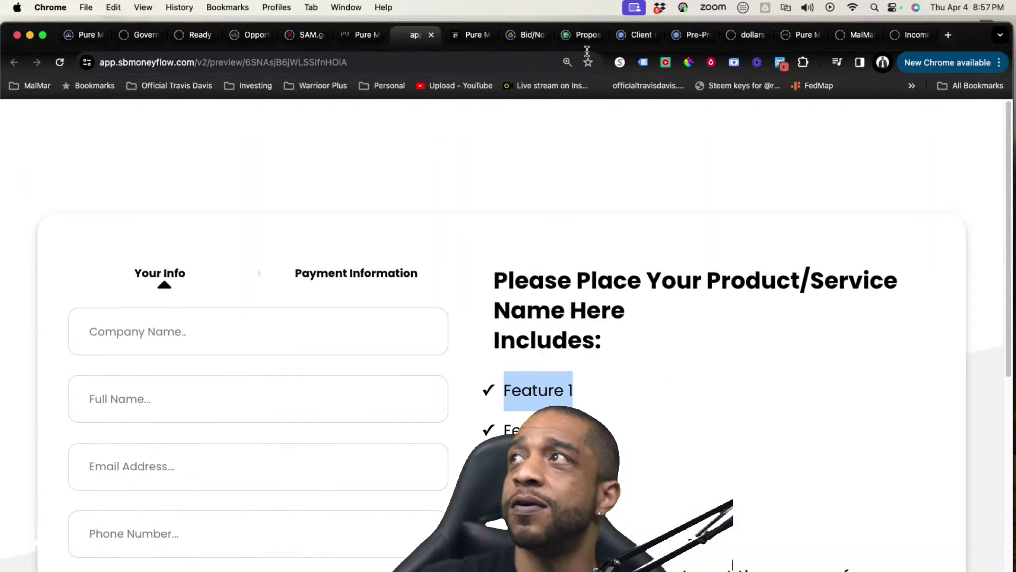
{"action": "left_click", "coordinate": [431, 34]}
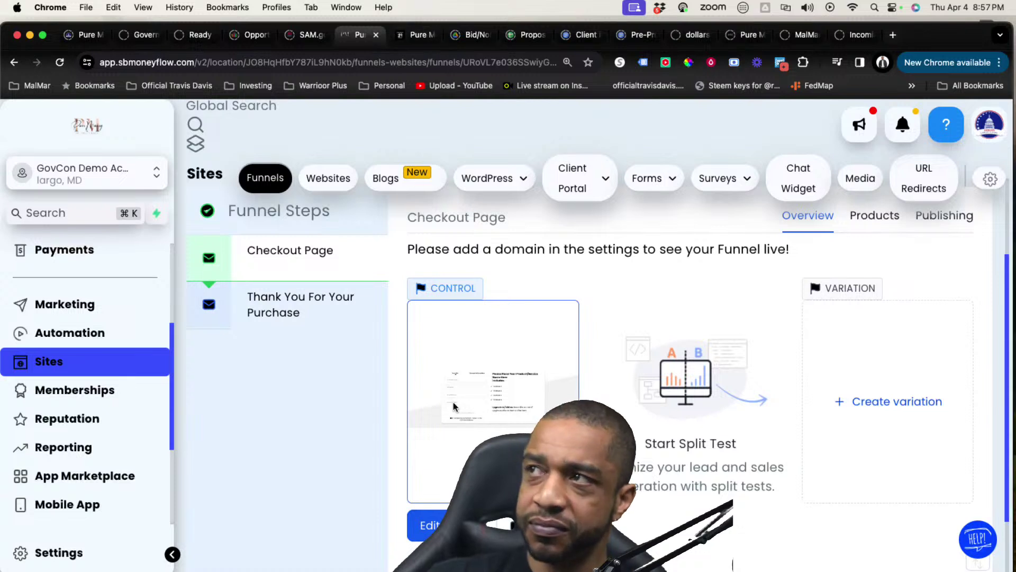
Return to the funnel folders, open Z-006. Lead Optin Forms in Incoming Lead Funnels and review its steps and split test
{"action": "left_click", "coordinate": [270, 173]}
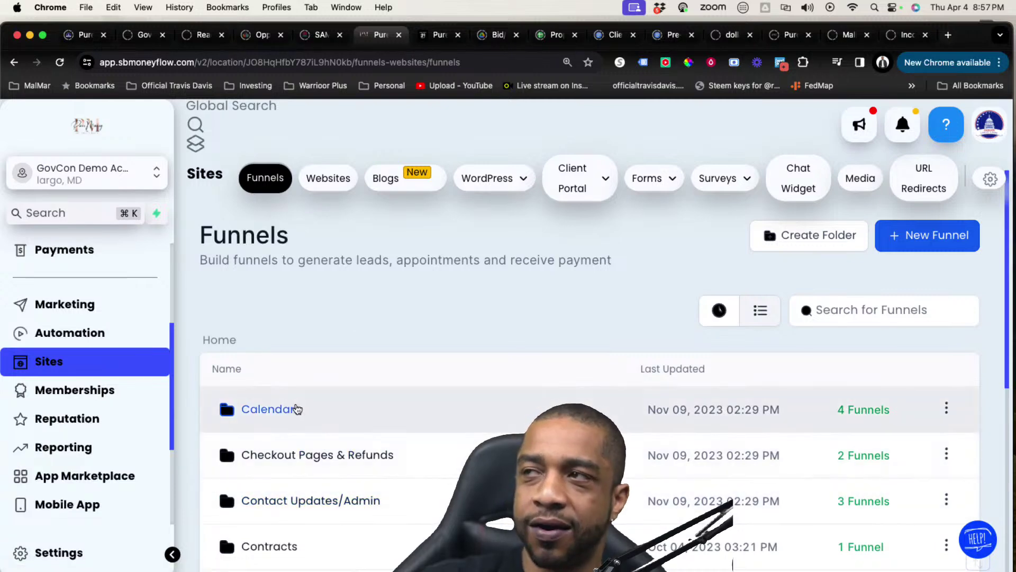
{"action": "scroll", "coordinate": [300, 455], "scroll_direction": "down", "scroll_amount": 5}
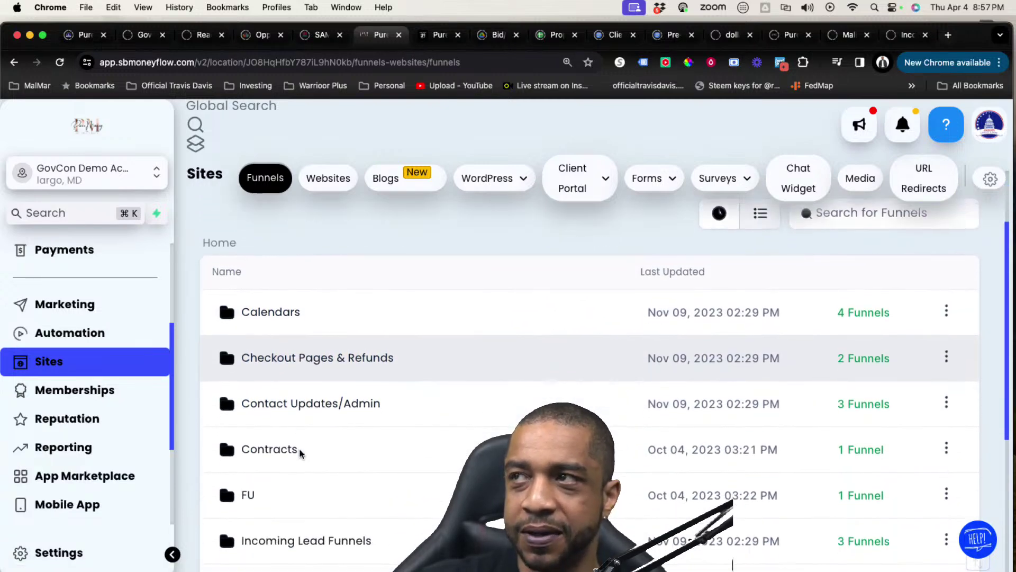
{"action": "left_click", "coordinate": [304, 497]}
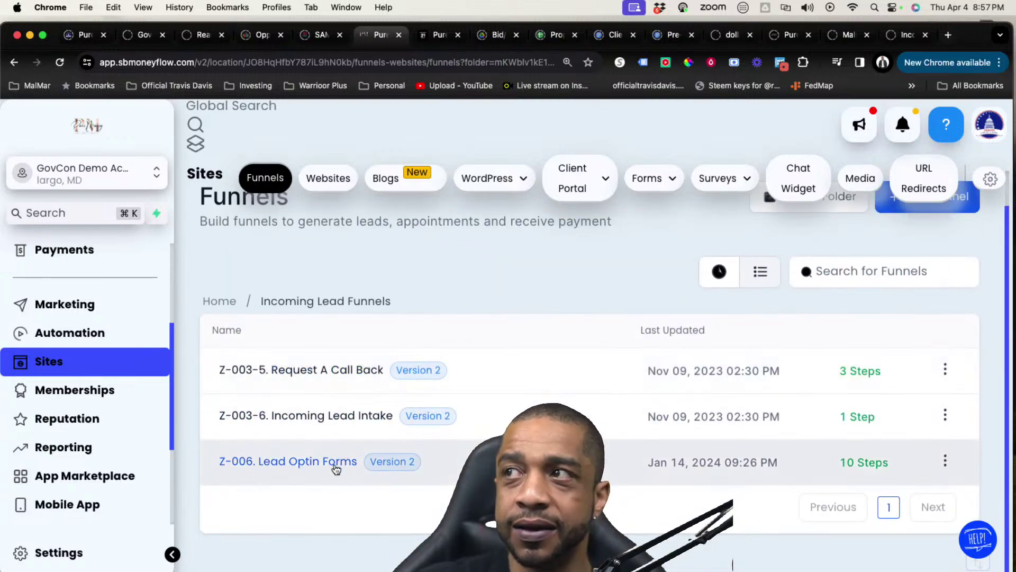
{"action": "left_click", "coordinate": [326, 466]}
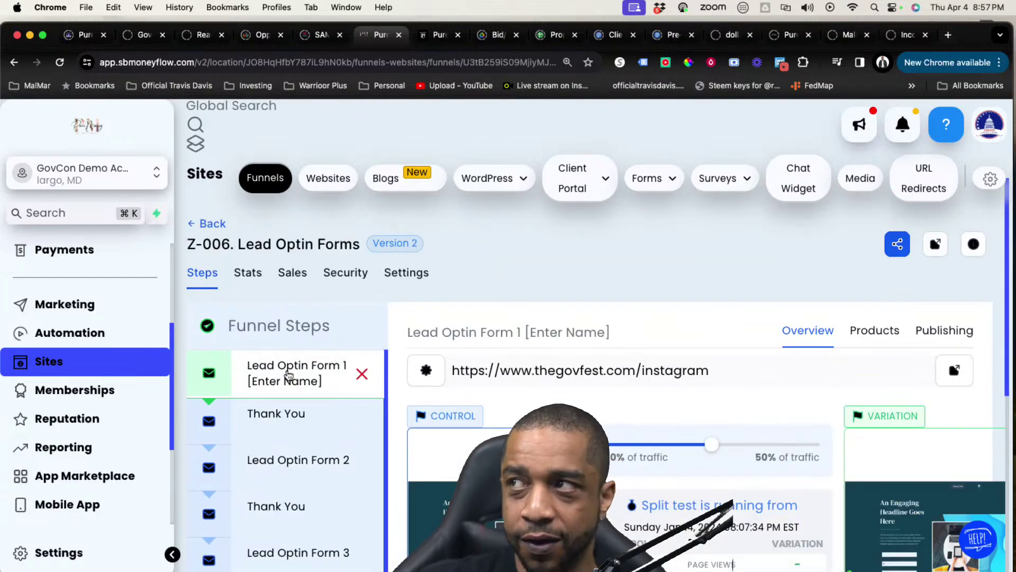
{"action": "scroll", "coordinate": [289, 375], "scroll_direction": "down", "scroll_amount": 4}
{"action": "scroll", "coordinate": [270, 293], "scroll_direction": "up", "scroll_amount": 2}
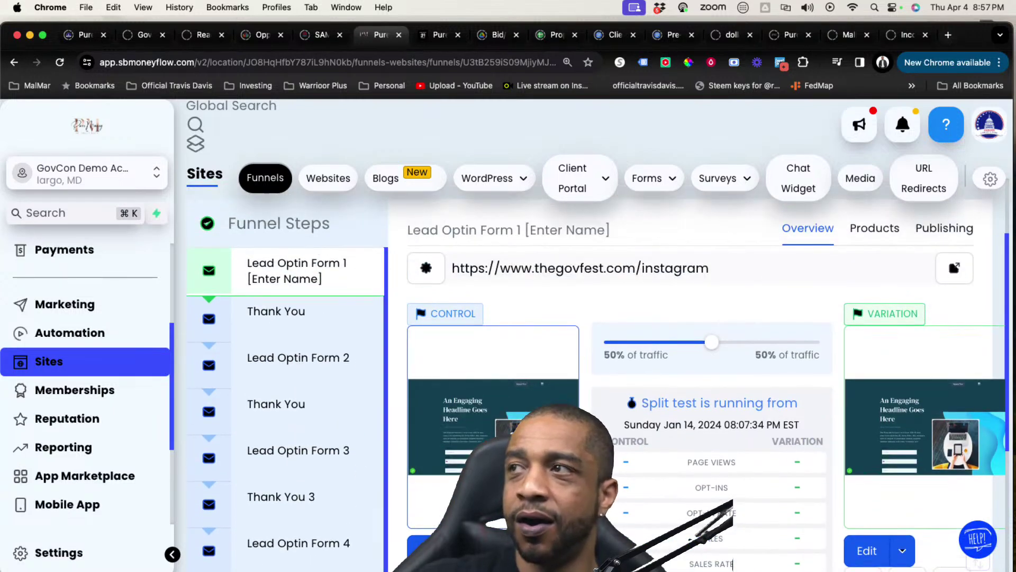
Open the control version of Lead Optin Form 1 in the page builder, select the laptop image and examine the template's sections
{"action": "left_click", "coordinate": [430, 551]}
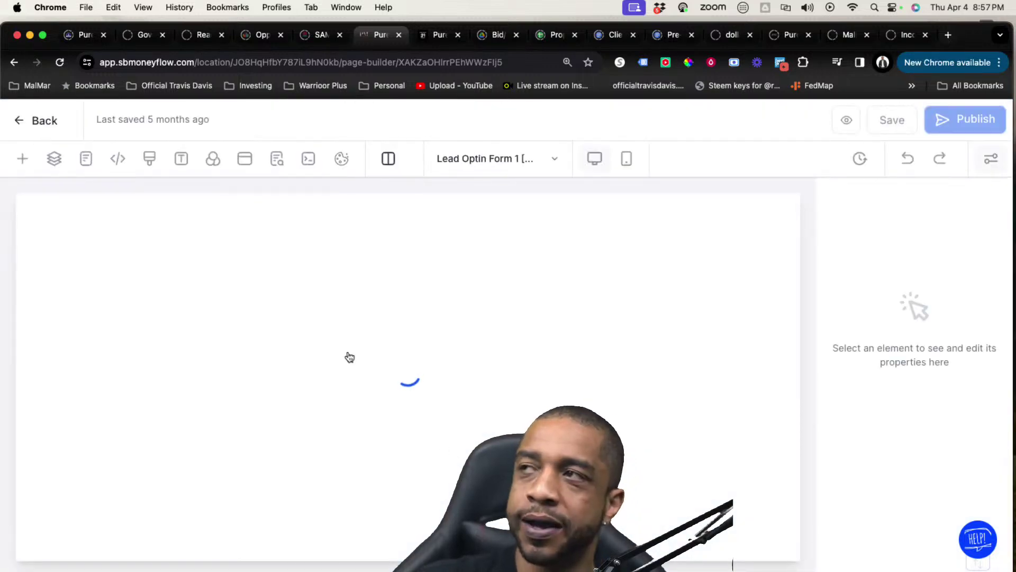
{"action": "scroll", "coordinate": [353, 377], "scroll_direction": "down", "scroll_amount": 2}
{"action": "scroll", "coordinate": [353, 379], "scroll_direction": "down", "scroll_amount": 5}
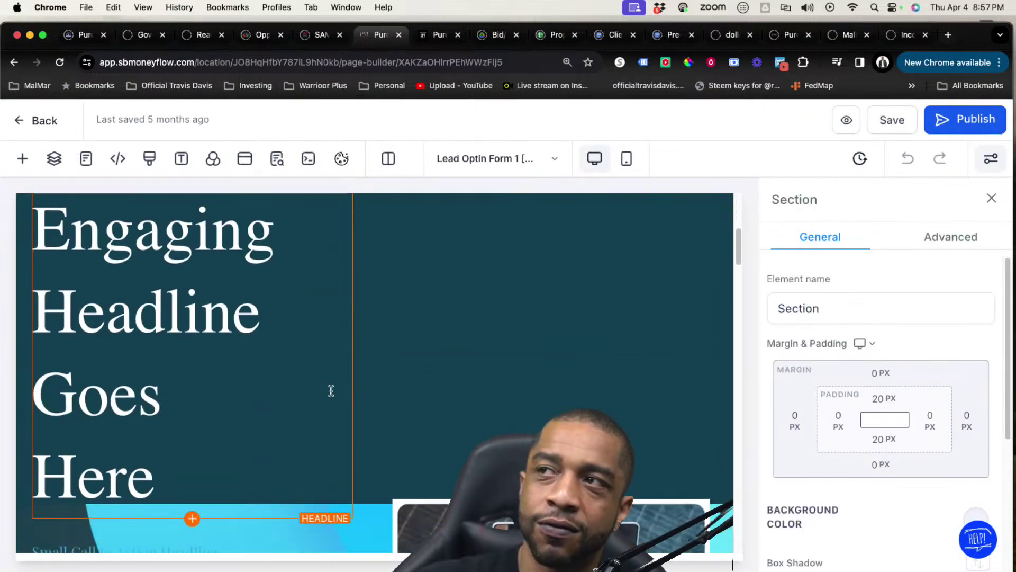
{"action": "scroll", "coordinate": [331, 393], "scroll_direction": "down", "scroll_amount": 2}
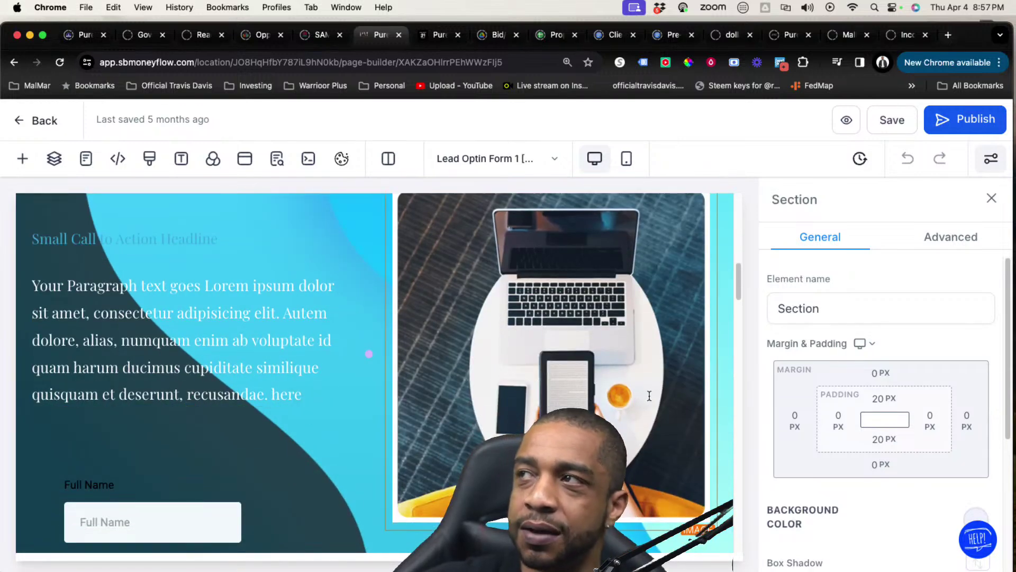
{"action": "left_click", "coordinate": [577, 450]}
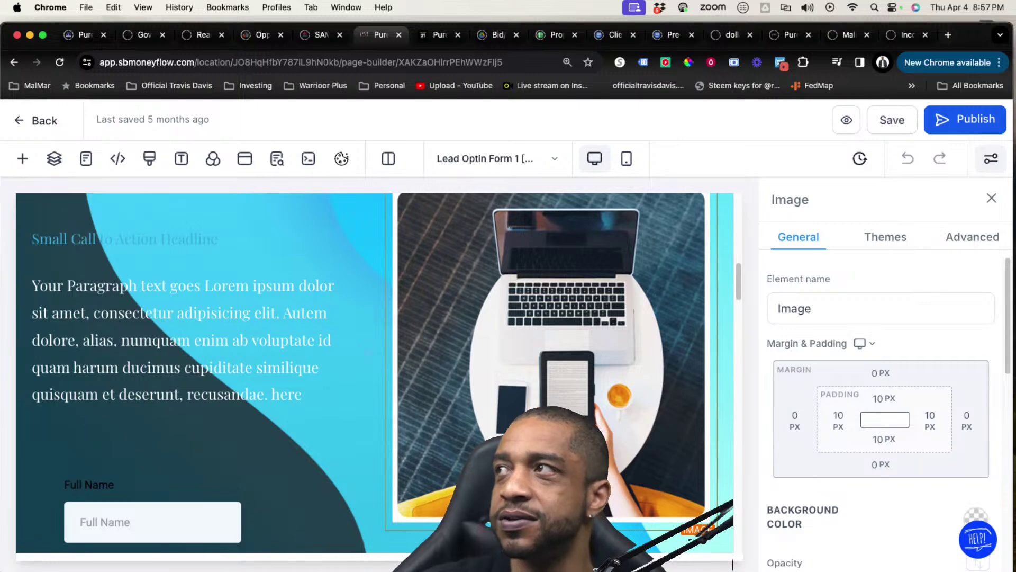
{"action": "scroll", "coordinate": [510, 415], "scroll_direction": "down", "scroll_amount": 5}
{"action": "scroll", "coordinate": [293, 371], "scroll_direction": "down", "scroll_amount": 10}
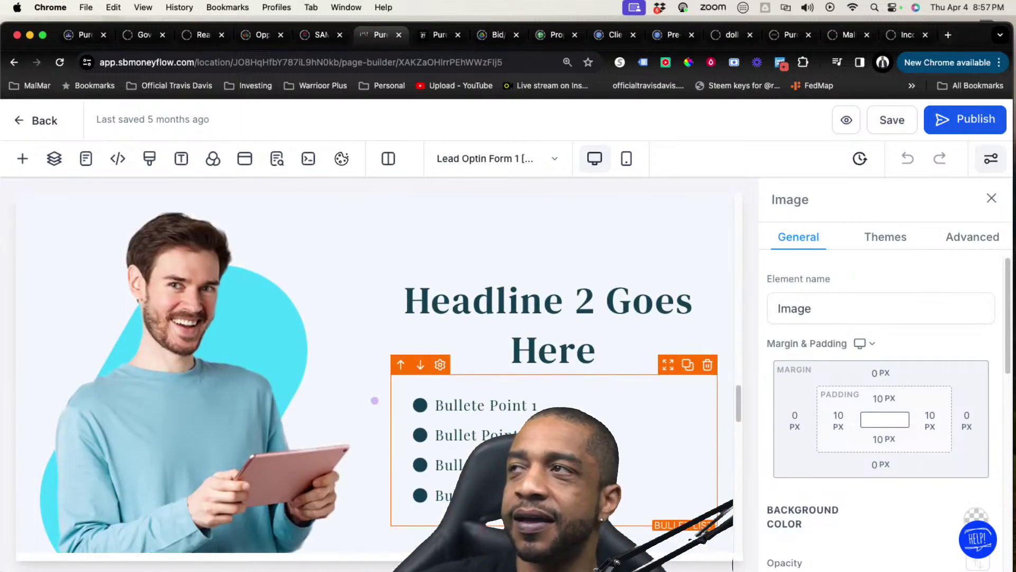
Examine the remaining sections of the Lead Optin Form 1 template through the sign-up form and return to the funnel
{"action": "scroll", "coordinate": [371, 371], "scroll_direction": "up", "scroll_amount": 3}
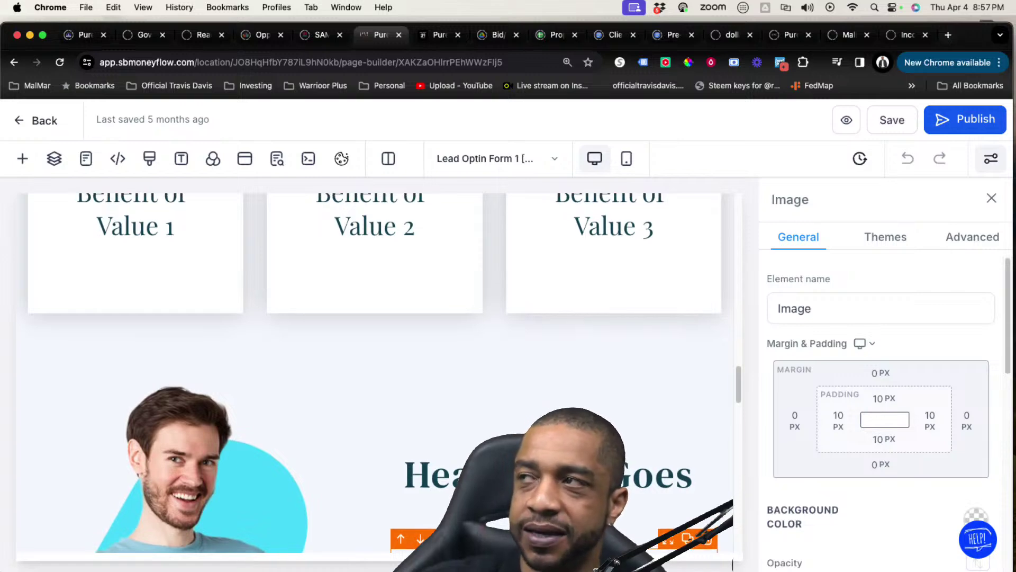
{"action": "scroll", "coordinate": [371, 370], "scroll_direction": "down", "scroll_amount": 5}
{"action": "scroll", "coordinate": [371, 370], "scroll_direction": "down", "scroll_amount": 5}
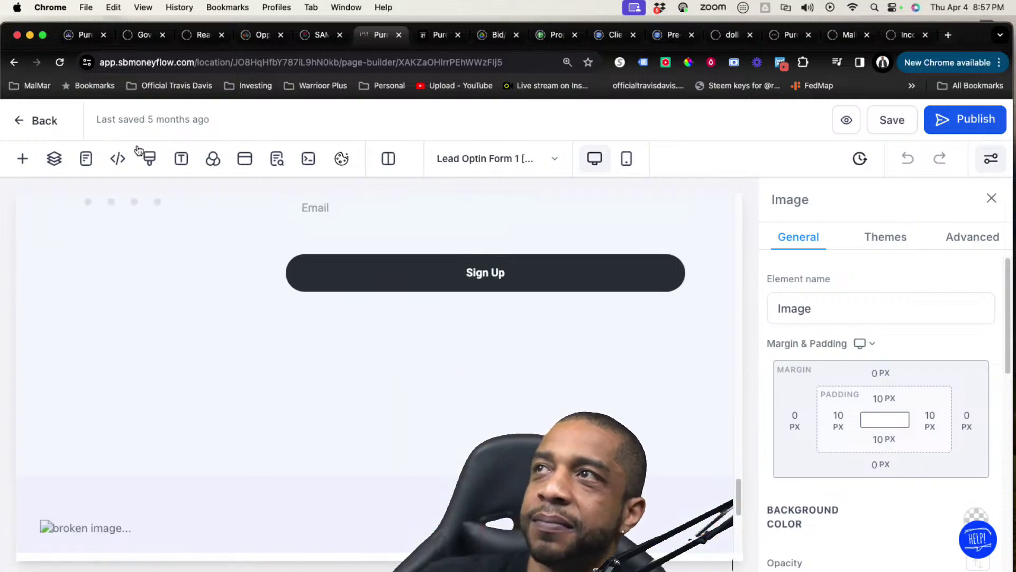
{"action": "left_click", "coordinate": [37, 121]}
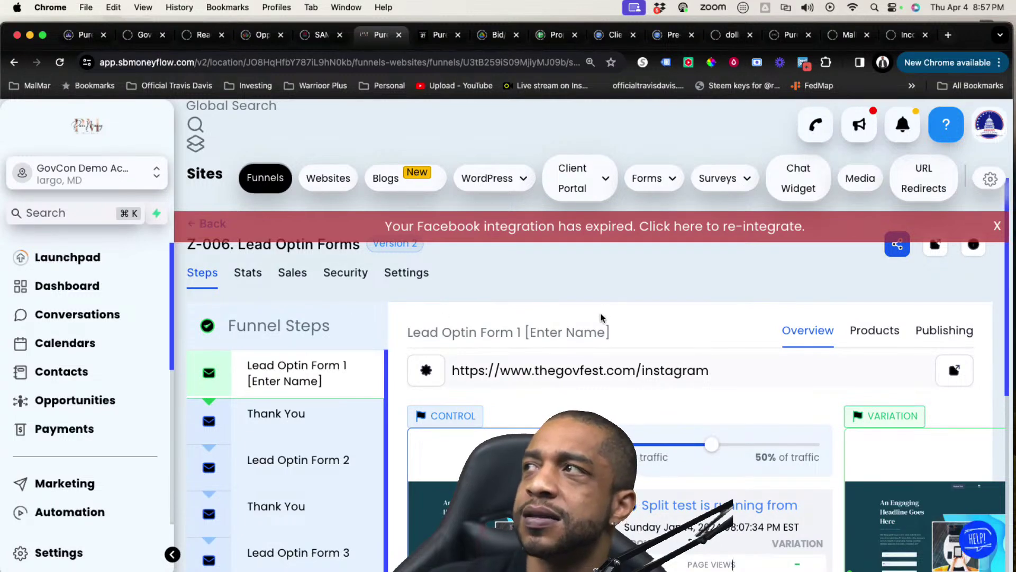
Dismiss the getting-started guide and view the form for adding a new funnel step, closing it without adding one
{"action": "scroll", "coordinate": [600, 313], "scroll_direction": "down", "scroll_amount": 6}
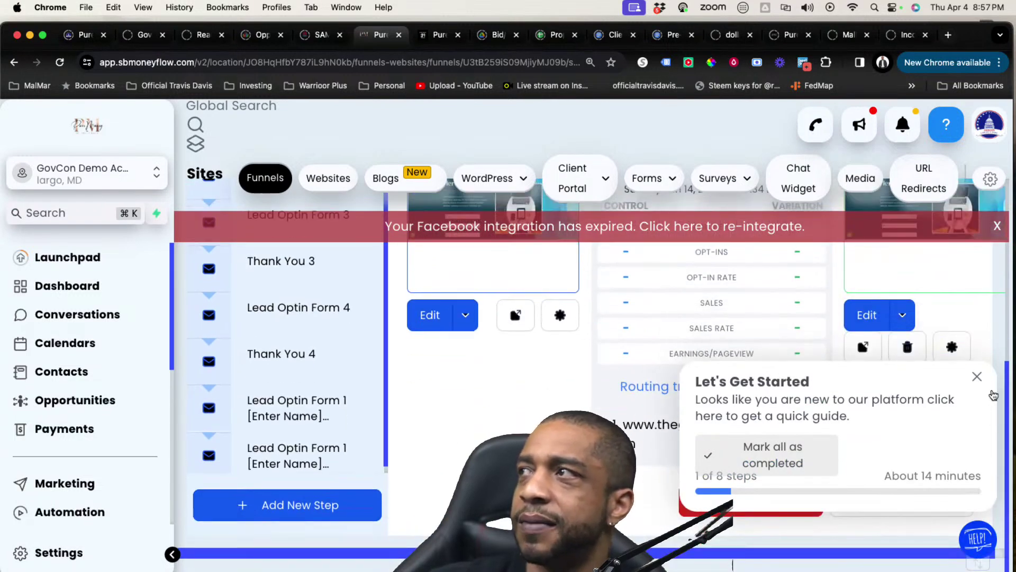
{"action": "left_click", "coordinate": [978, 377]}
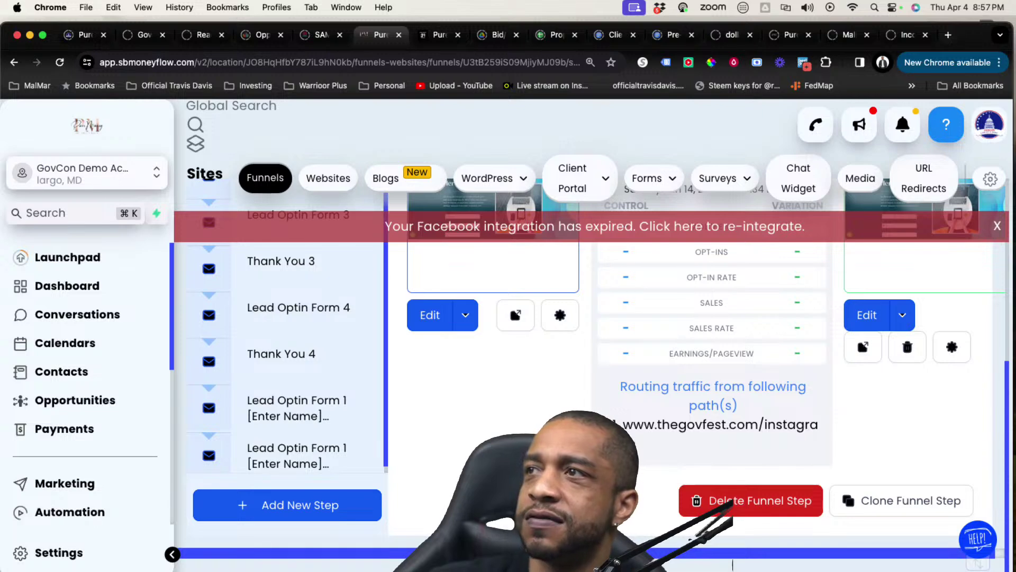
{"action": "left_click", "coordinate": [307, 504]}
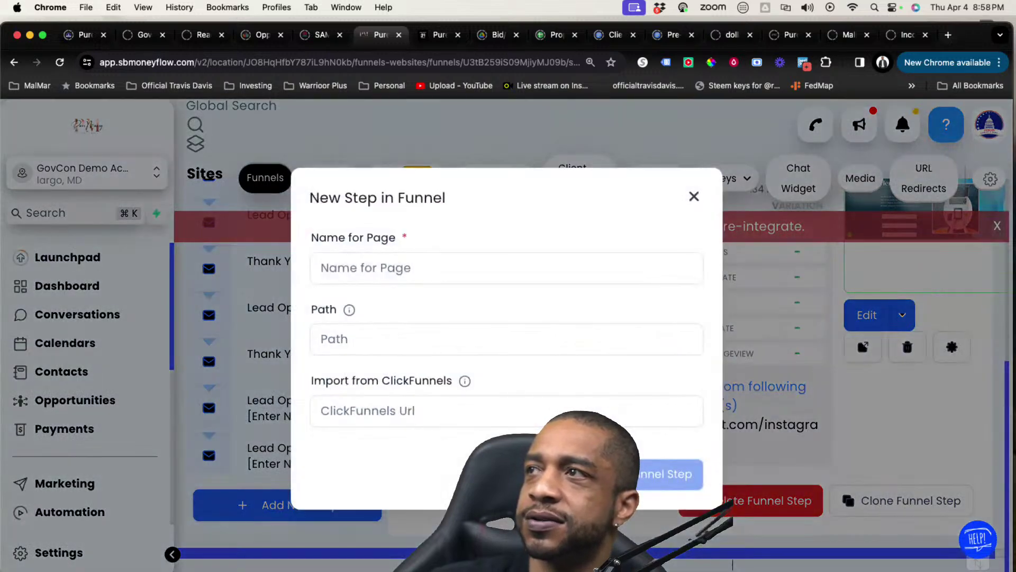
{"action": "left_click", "coordinate": [694, 196]}
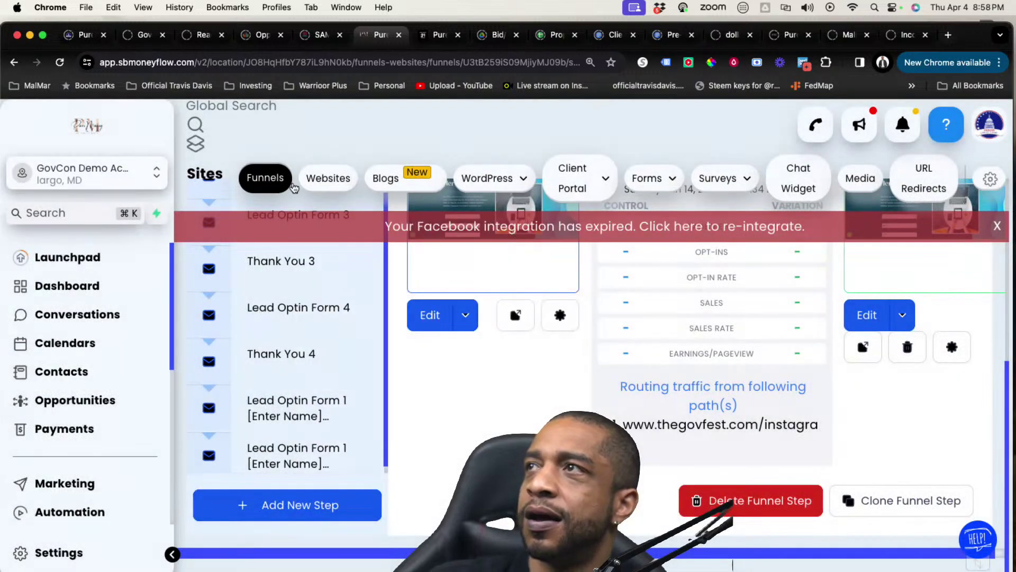
Go to Websites, dismiss the Facebook integration alert and open the template library for a new website
{"action": "left_click", "coordinate": [328, 178]}
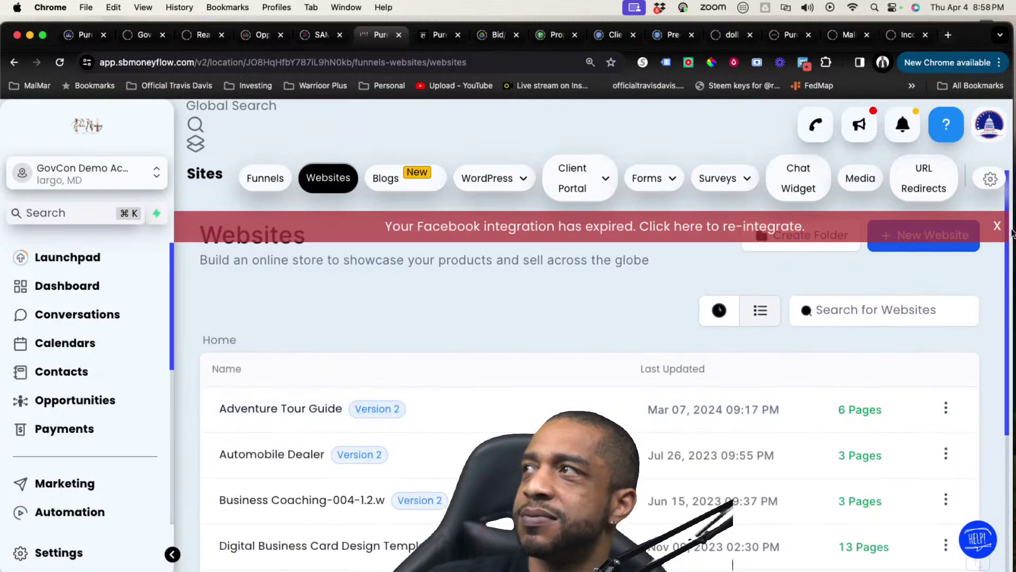
{"action": "left_click", "coordinate": [998, 226]}
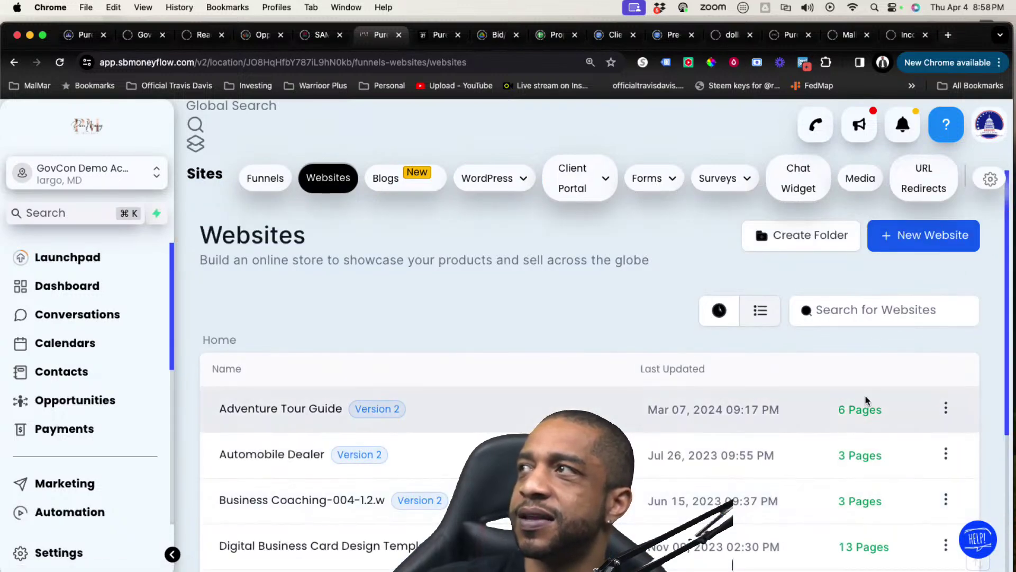
{"action": "left_click", "coordinate": [923, 245]}
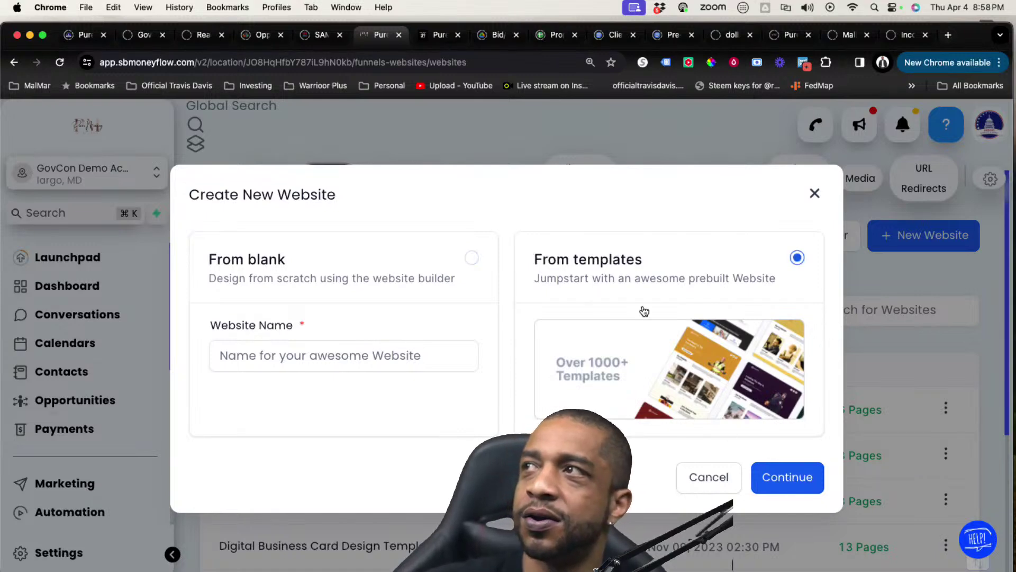
{"action": "left_click", "coordinate": [789, 475]}
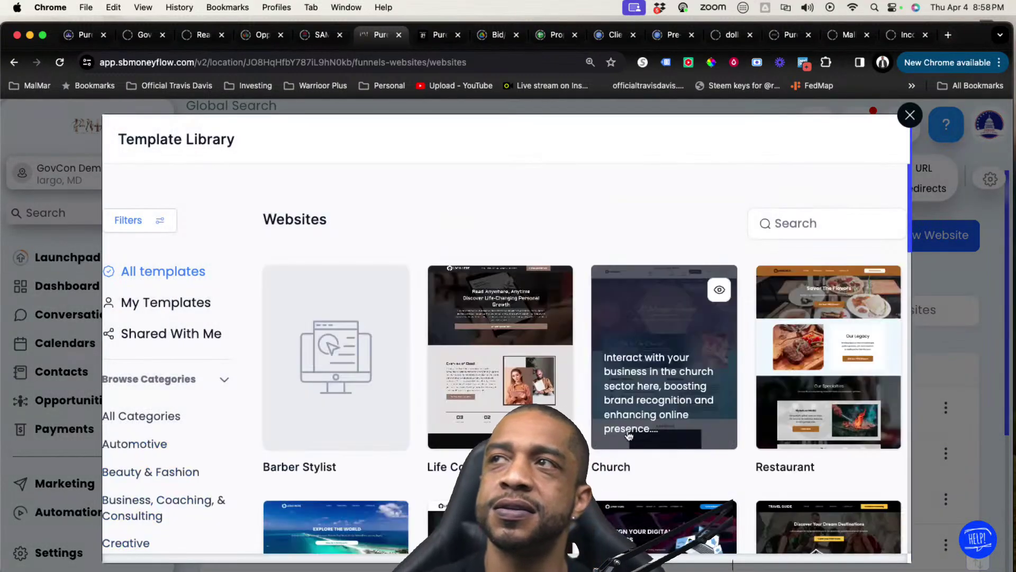
Look through all the website templates and the category, type and tag filters in the template library
{"action": "scroll", "coordinate": [372, 359], "scroll_direction": "down", "scroll_amount": 5}
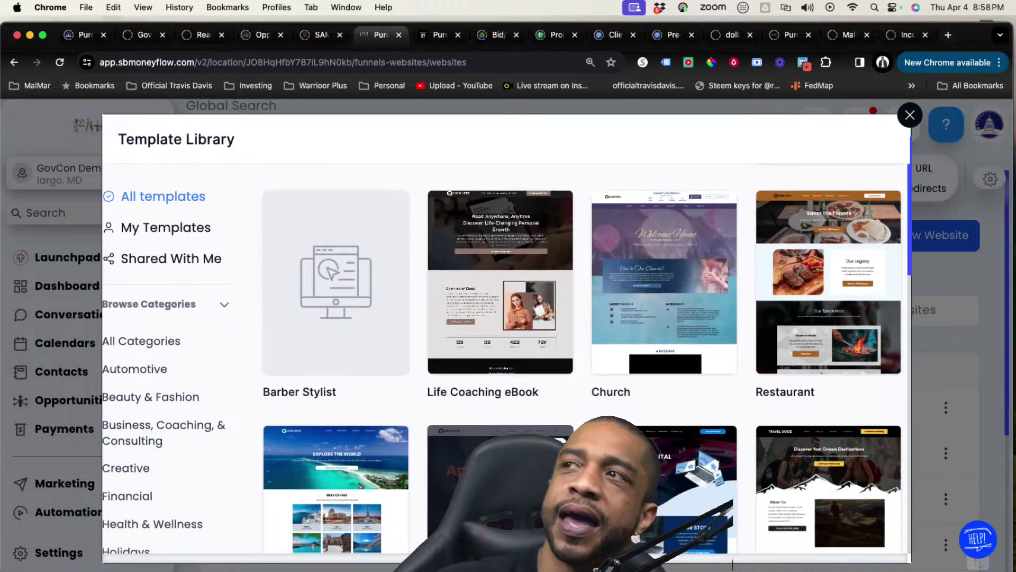
{"action": "scroll", "coordinate": [500, 408], "scroll_direction": "down", "scroll_amount": 2}
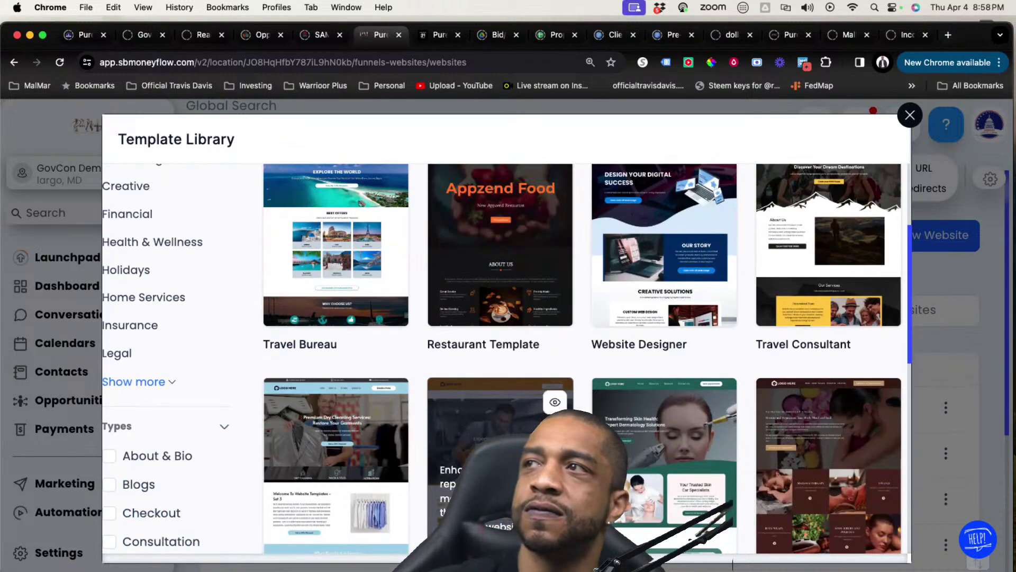
{"action": "scroll", "coordinate": [500, 407], "scroll_direction": "down", "scroll_amount": 5}
{"action": "scroll", "coordinate": [500, 423], "scroll_direction": "down", "scroll_amount": 8}
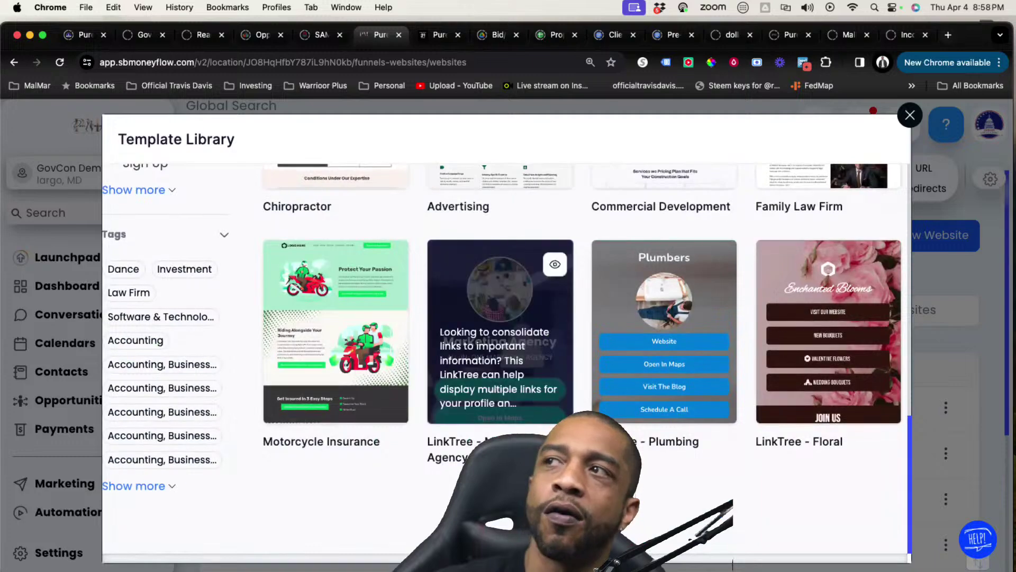
{"action": "scroll", "coordinate": [691, 460], "scroll_direction": "up", "scroll_amount": 3}
{"action": "scroll", "coordinate": [698, 450], "scroll_direction": "up", "scroll_amount": 5}
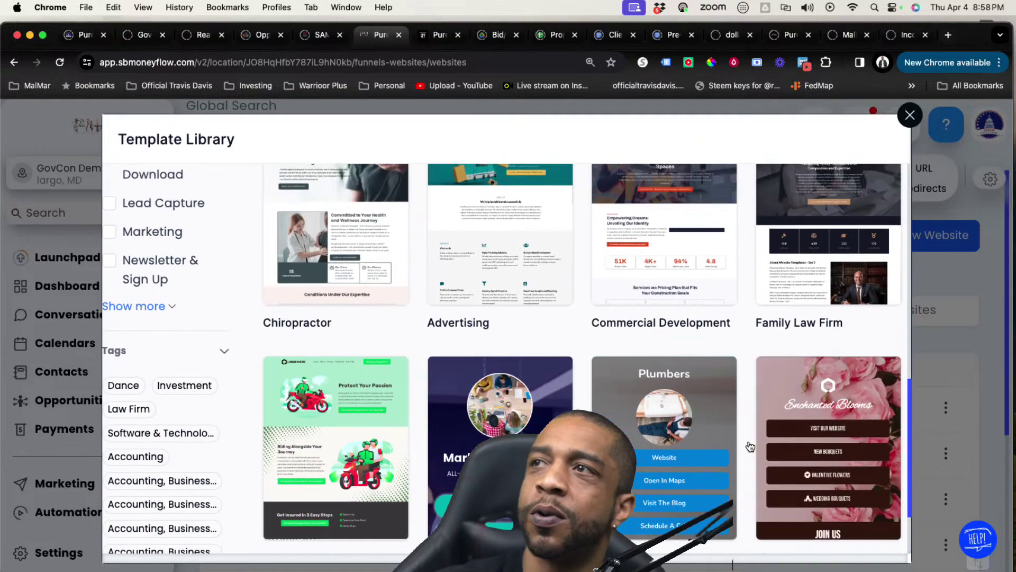
{"action": "scroll", "coordinate": [717, 431], "scroll_direction": "up", "scroll_amount": 5}
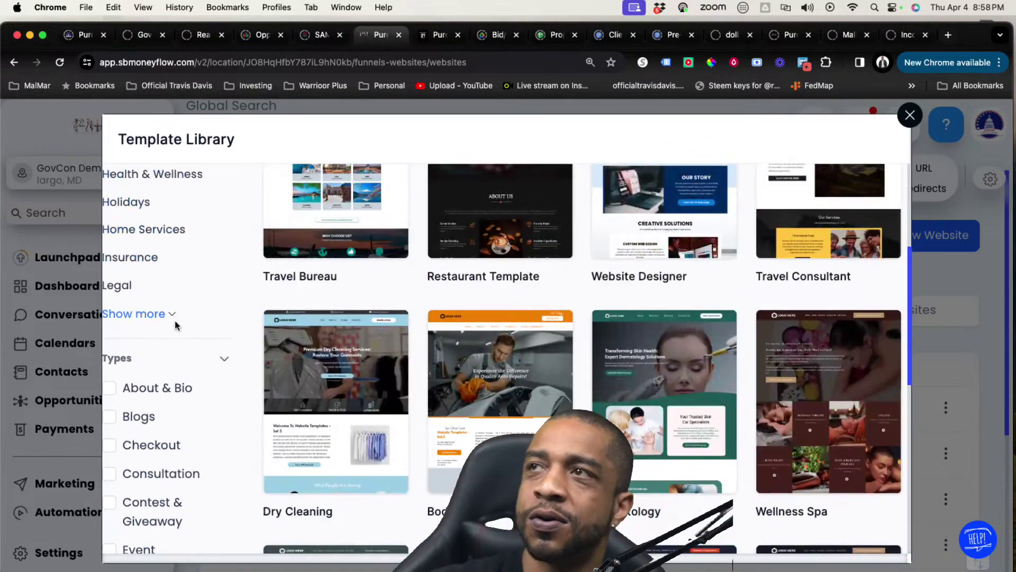
{"action": "scroll", "coordinate": [183, 337], "scroll_direction": "up", "scroll_amount": 5}
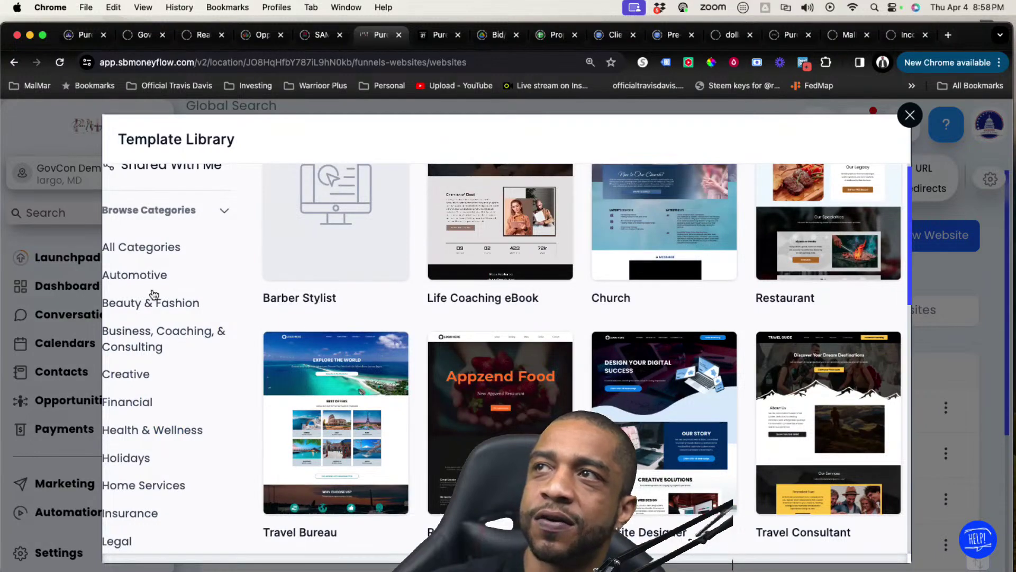
{"action": "scroll", "coordinate": [153, 294], "scroll_direction": "down", "scroll_amount": 2}
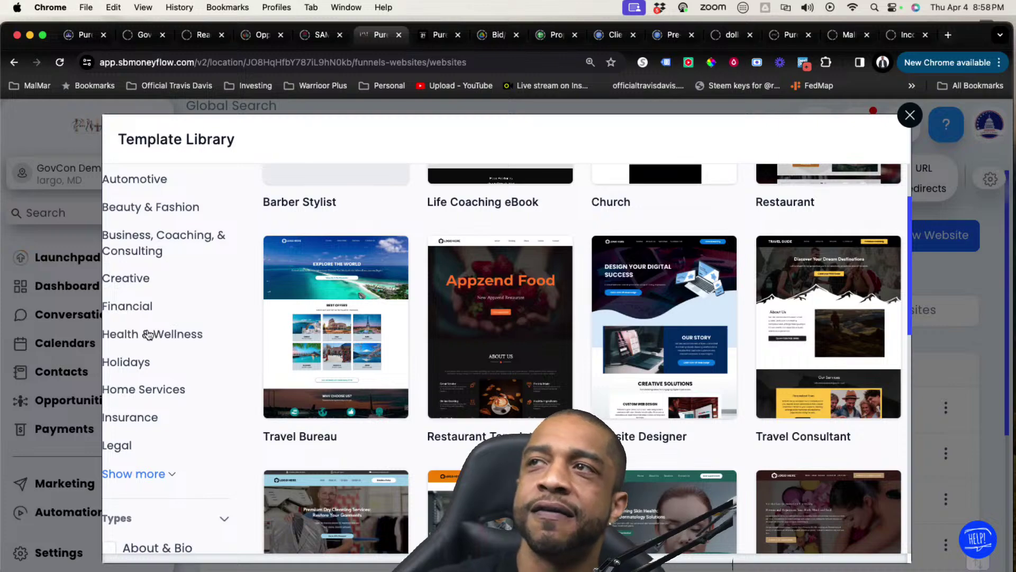
Filter the website templates by Business, Coaching, & Consulting, examine them and close the template library
{"action": "left_click", "coordinate": [152, 247]}
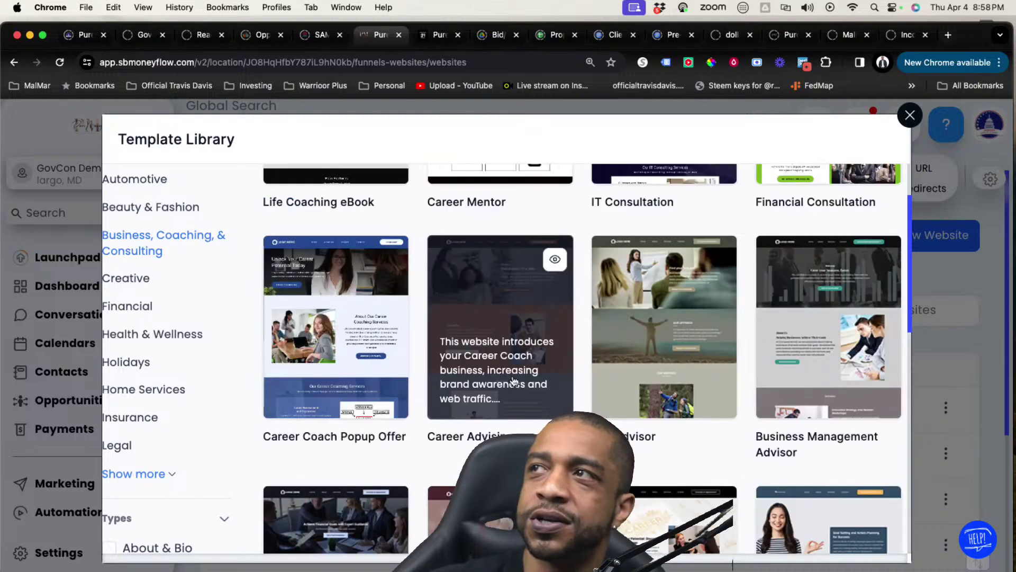
{"action": "scroll", "coordinate": [653, 427], "scroll_direction": "up", "scroll_amount": 4}
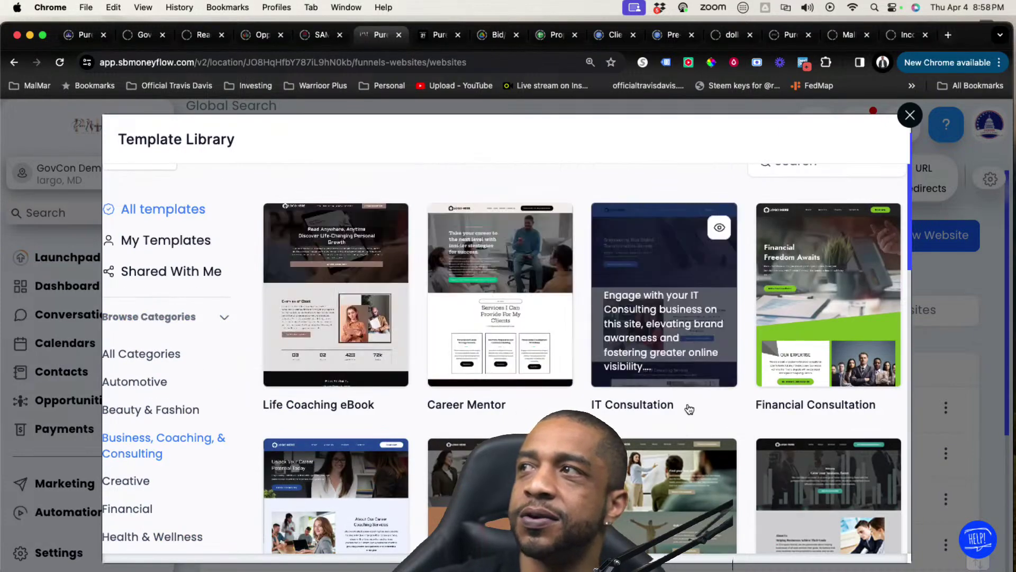
{"action": "scroll", "coordinate": [688, 470], "scroll_direction": "down", "scroll_amount": 4}
{"action": "scroll", "coordinate": [781, 435], "scroll_direction": "down", "scroll_amount": 15}
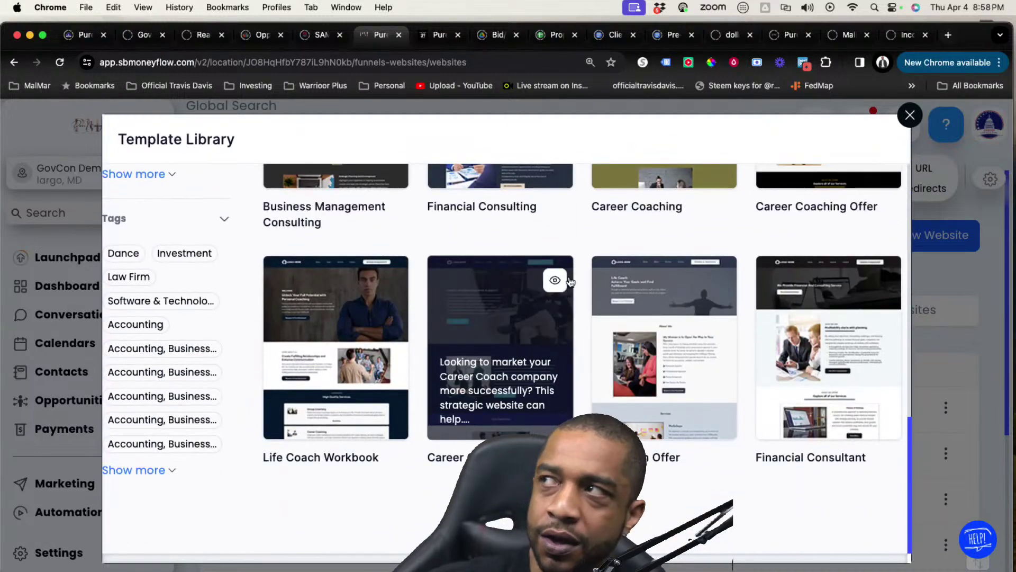
{"action": "left_click", "coordinate": [910, 116]}
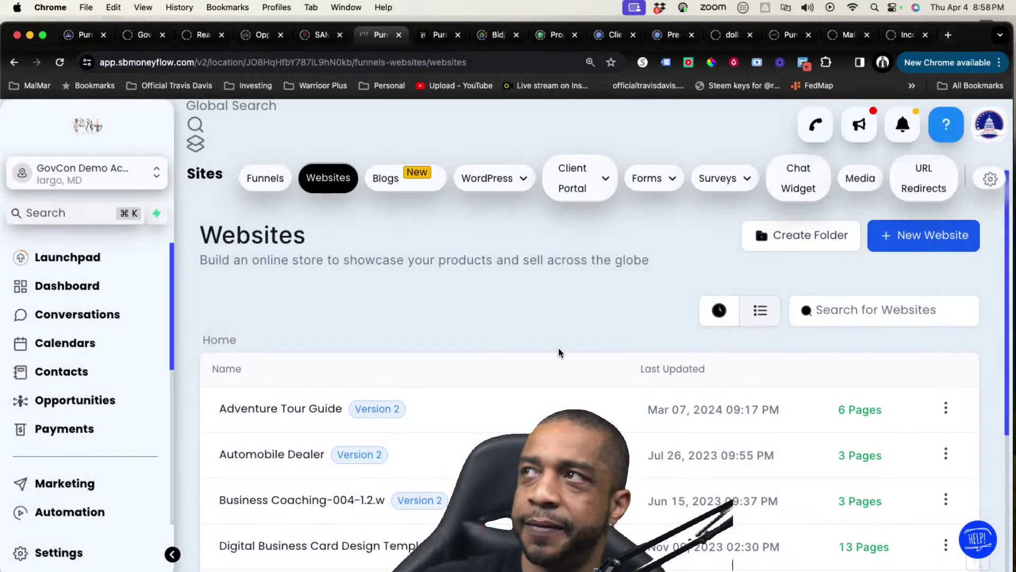
Open the Blogs section and review its guide to setting up, managing and distributing blog content
{"action": "left_click", "coordinate": [405, 183]}
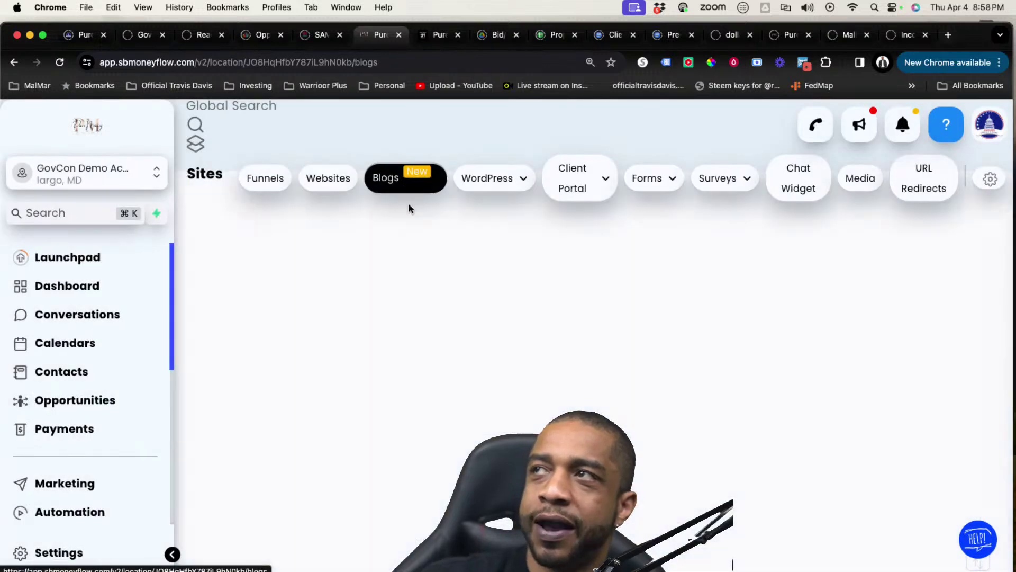
{"action": "scroll", "coordinate": [325, 347], "scroll_direction": "down", "scroll_amount": 2}
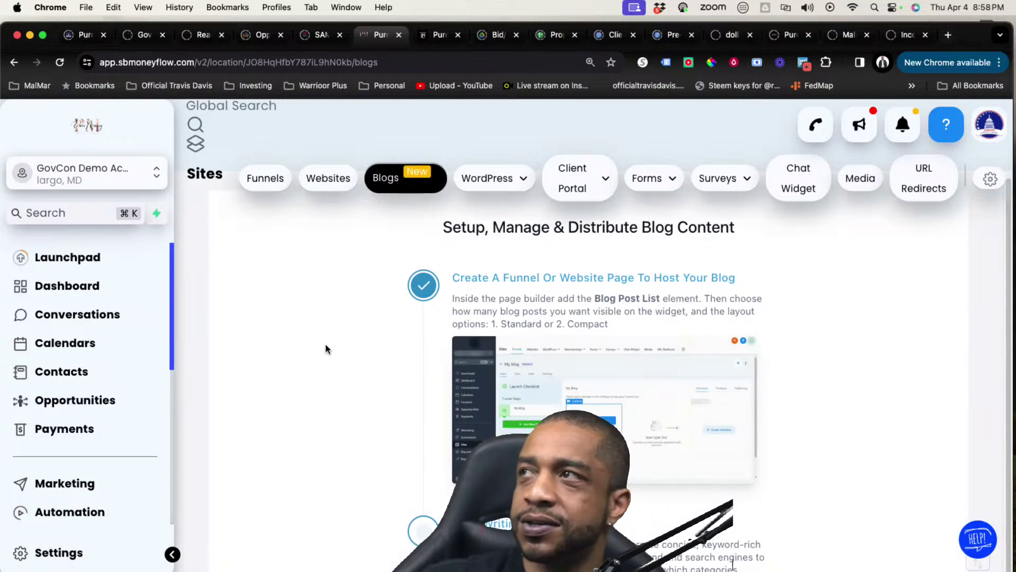
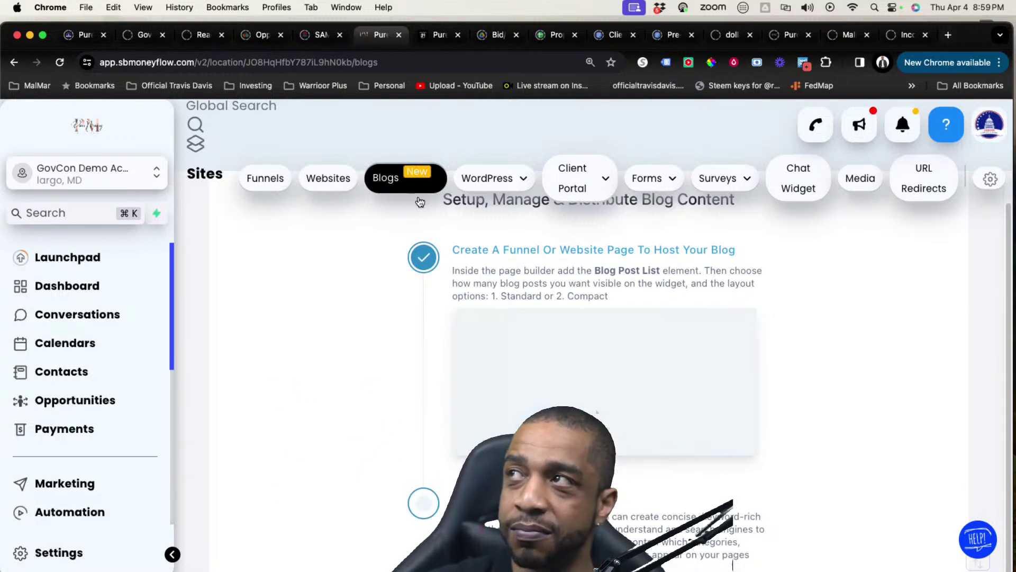
{"action": "mouse_move", "coordinate": [498, 186]}
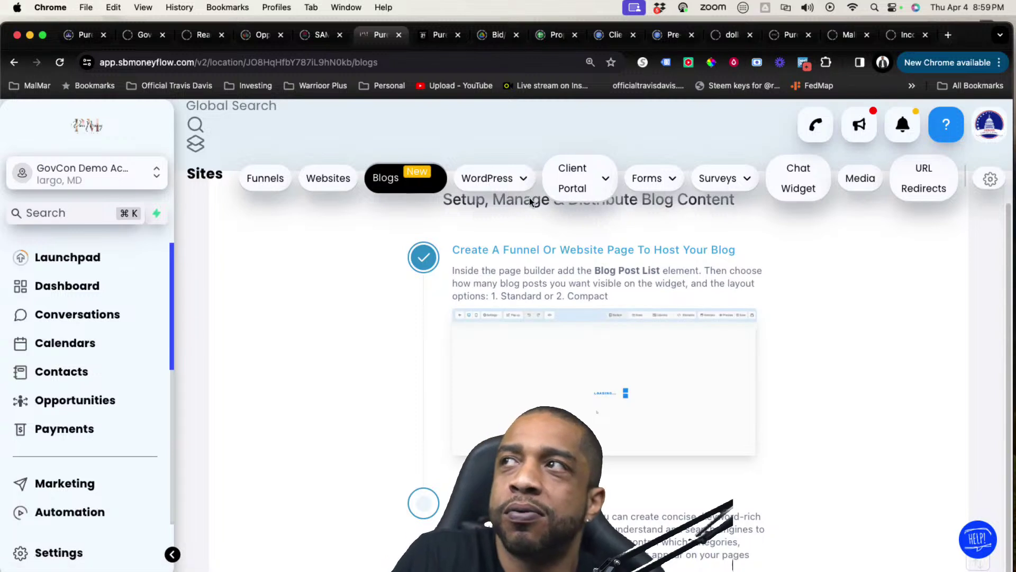
Open the Client Portal dashboard and examine its portal URL, user figures, actions and app sections
{"action": "mouse_move", "coordinate": [581, 181]}
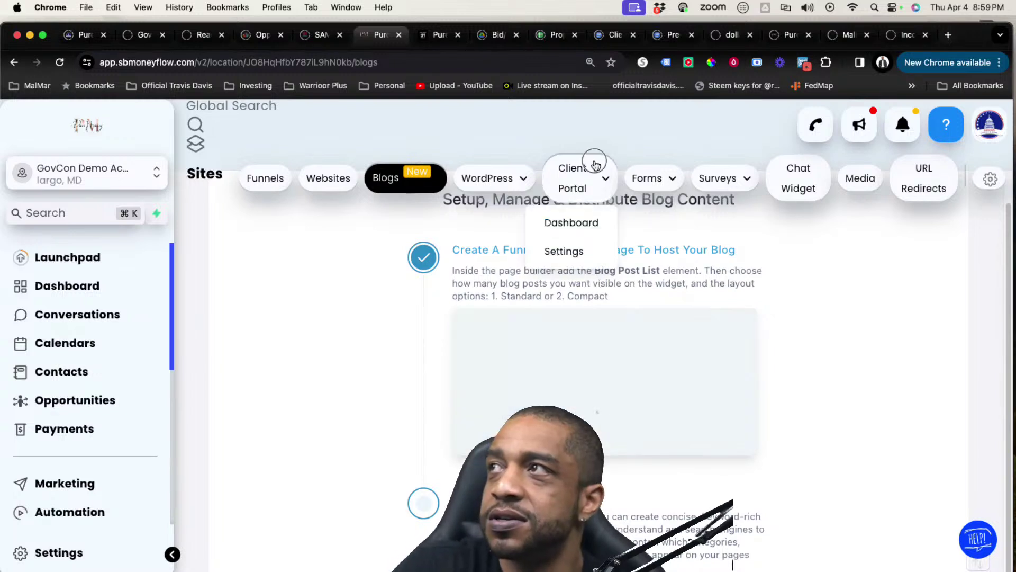
{"action": "left_click", "coordinate": [588, 193]}
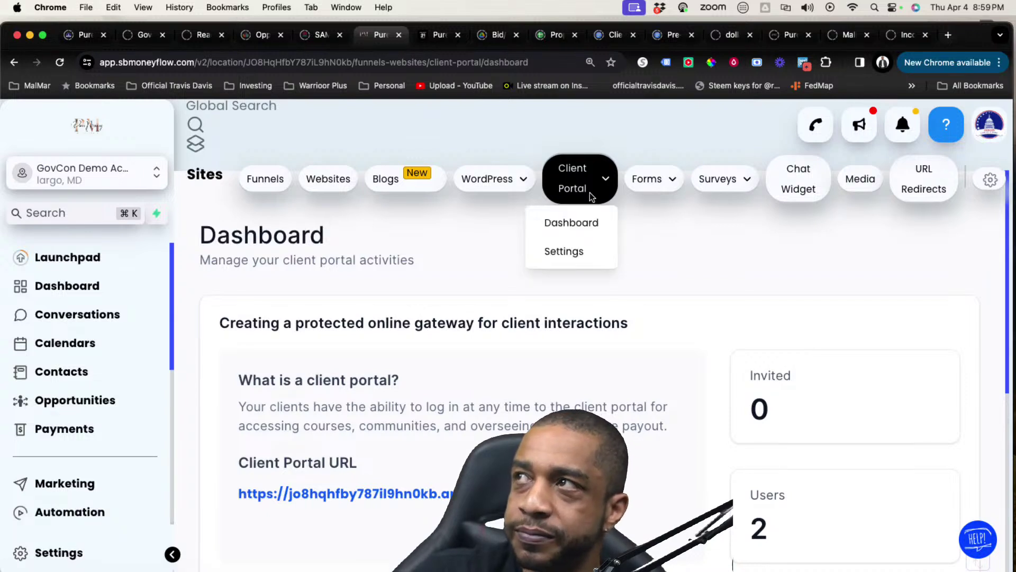
{"action": "mouse_move", "coordinate": [570, 198]}
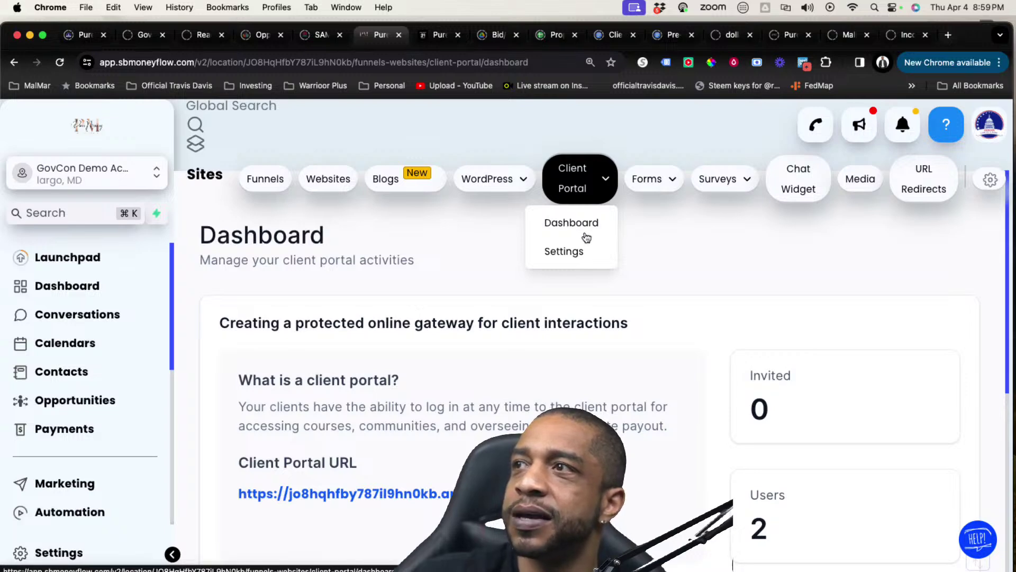
{"action": "scroll", "coordinate": [450, 361], "scroll_direction": "down", "scroll_amount": 6}
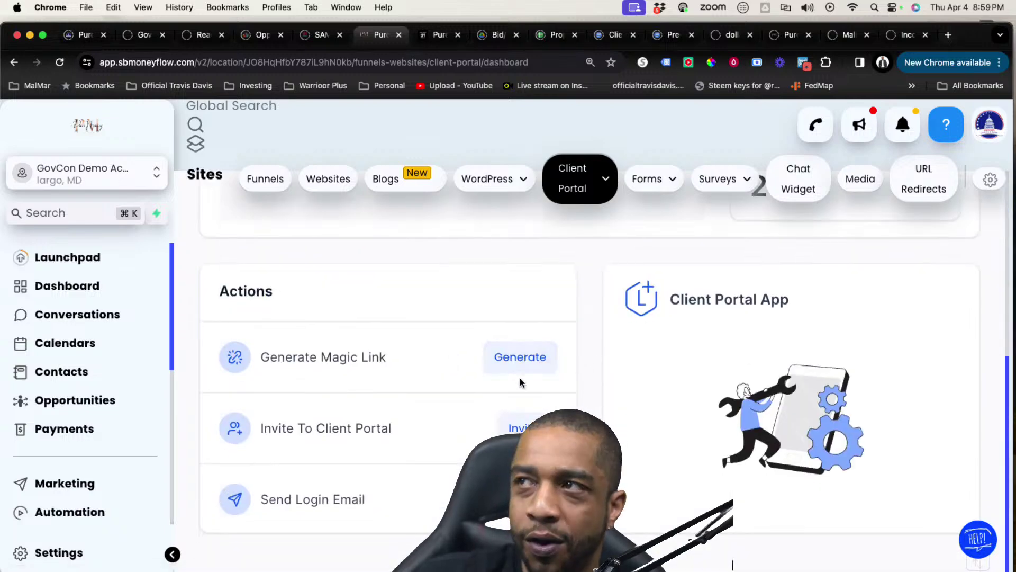
{"action": "scroll", "coordinate": [502, 392], "scroll_direction": "up", "scroll_amount": 1}
{"action": "scroll", "coordinate": [496, 412], "scroll_direction": "up", "scroll_amount": 5}
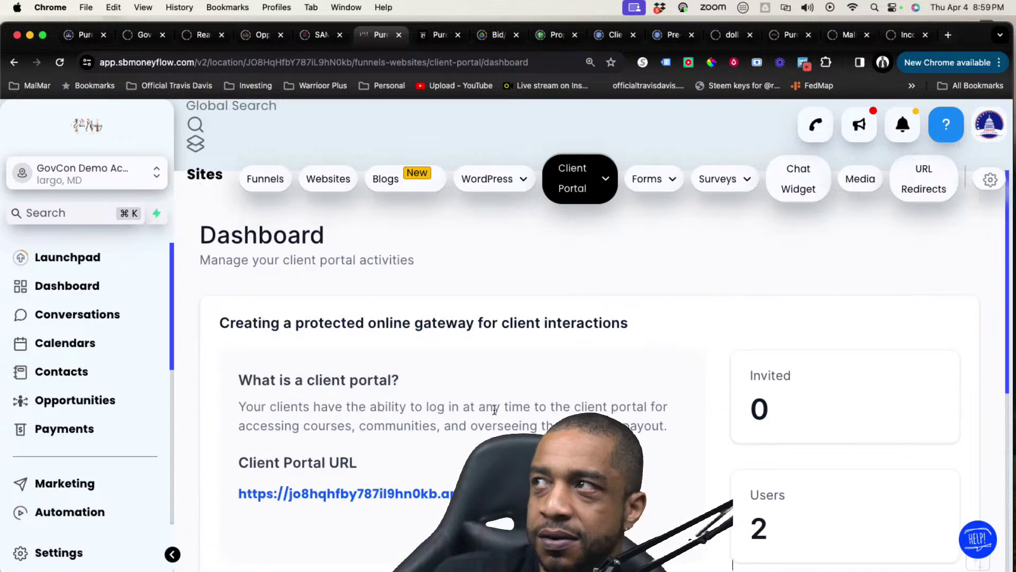
{"action": "scroll", "coordinate": [493, 412], "scroll_direction": "down", "scroll_amount": 4}
{"action": "scroll", "coordinate": [495, 413], "scroll_direction": "up", "scroll_amount": 4}
Open the Client Portal settings and examine the Branding options from the portal details through the Advanced section
{"action": "left_click", "coordinate": [581, 187]}
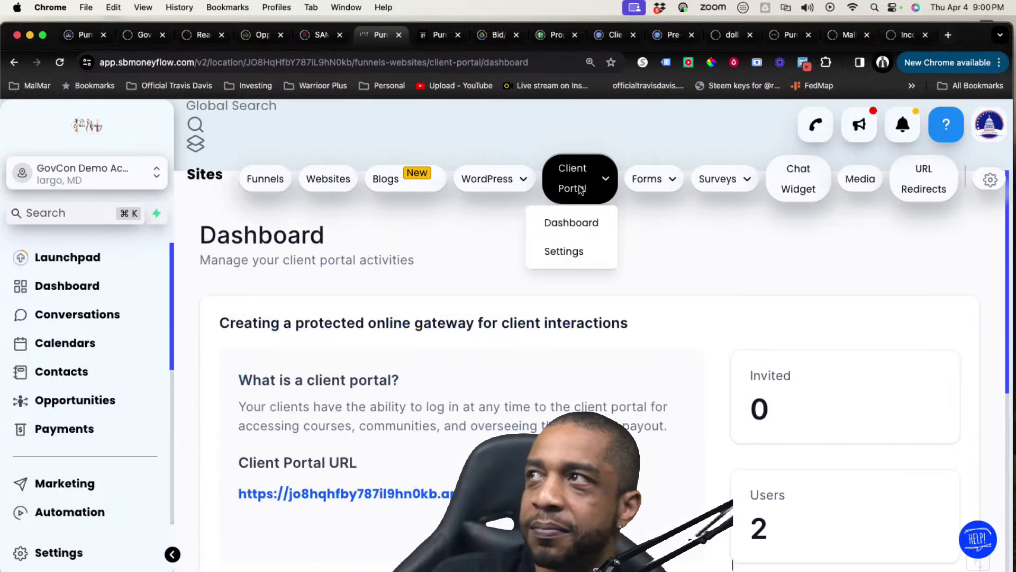
{"action": "left_click", "coordinate": [576, 252]}
{"action": "left_click", "coordinate": [575, 200]}
{"action": "left_click", "coordinate": [579, 254]}
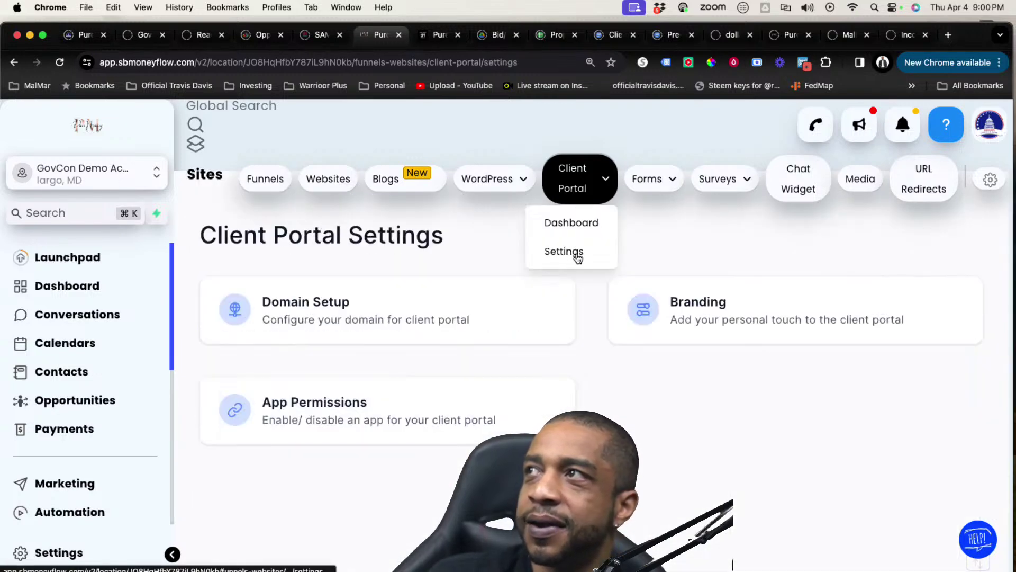
{"action": "left_click", "coordinate": [719, 313]}
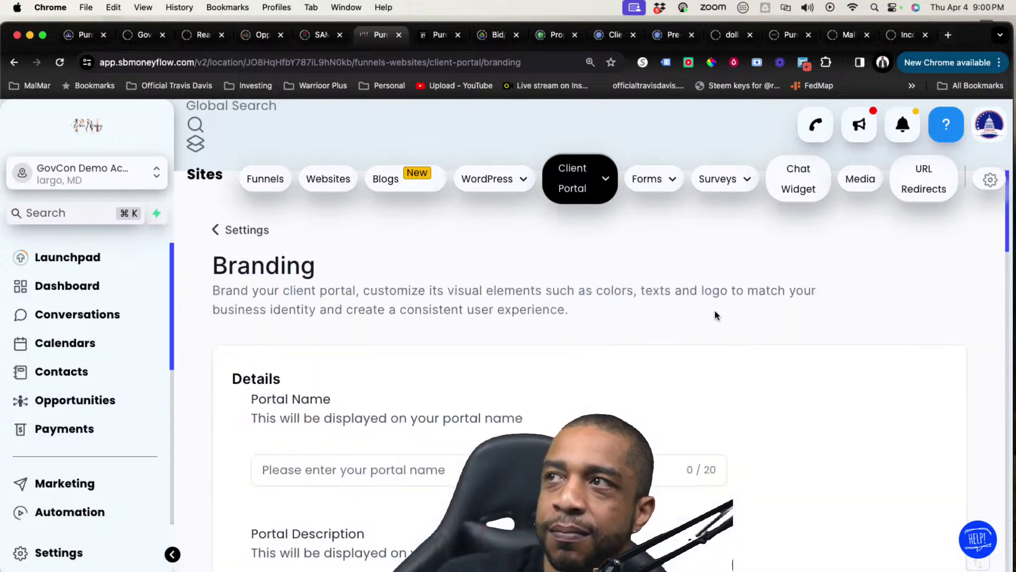
{"action": "scroll", "coordinate": [604, 386], "scroll_direction": "down", "scroll_amount": 2}
{"action": "scroll", "coordinate": [596, 389], "scroll_direction": "up", "scroll_amount": 2}
{"action": "scroll", "coordinate": [593, 389], "scroll_direction": "down", "scroll_amount": 15}
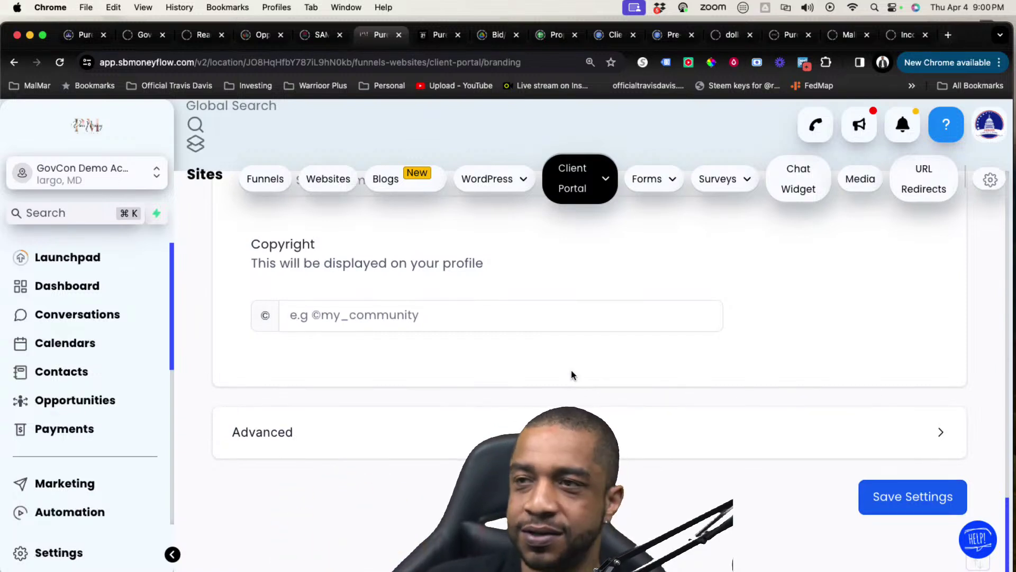
Open the Forms list and examine the ready-made forms from the sales status update to the call scheduling forms
{"action": "scroll", "coordinate": [563, 365], "scroll_direction": "up", "scroll_amount": 15}
{"action": "scroll", "coordinate": [564, 362], "scroll_direction": "up", "scroll_amount": 3}
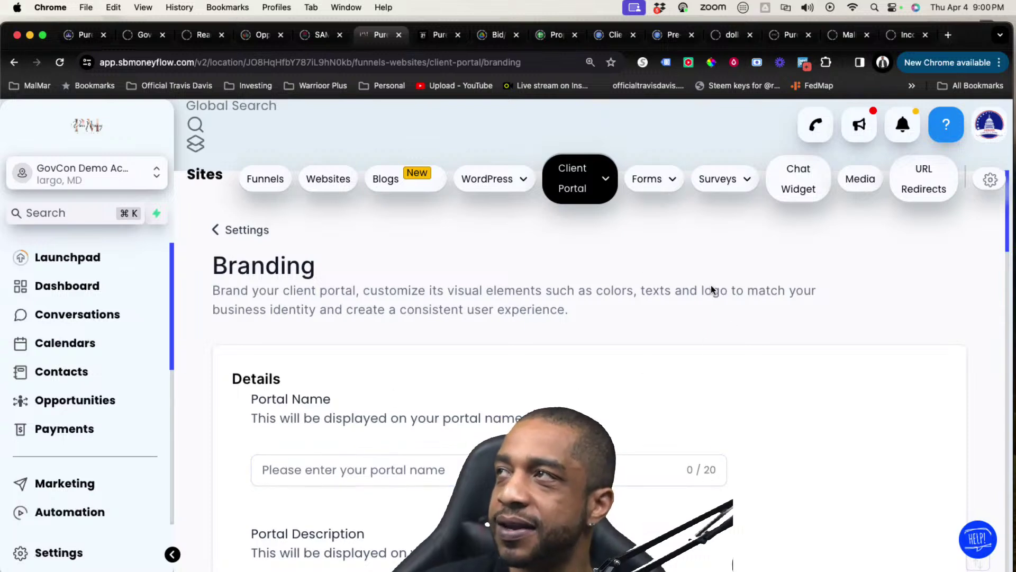
{"action": "left_click", "coordinate": [662, 179]}
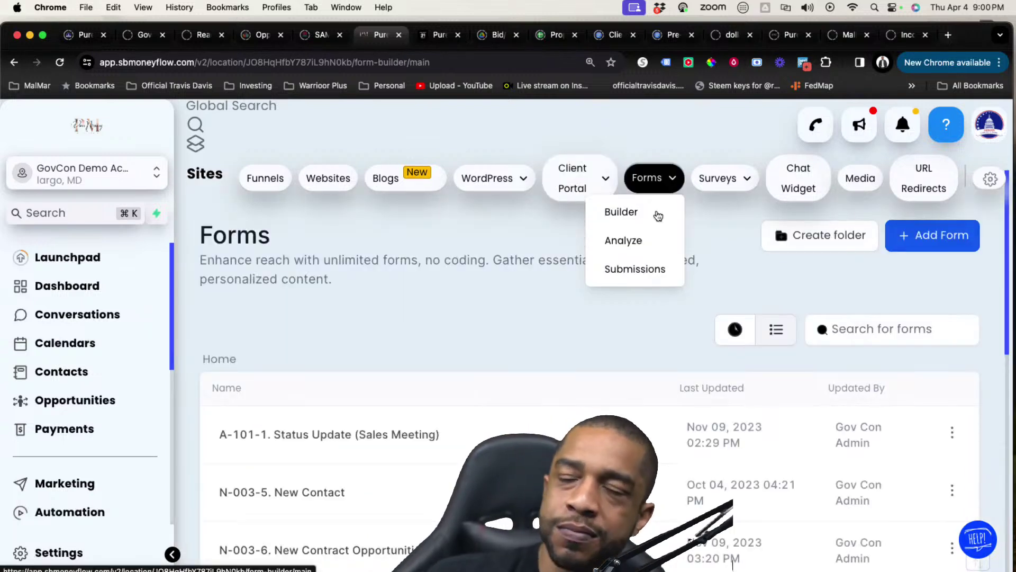
{"action": "scroll", "coordinate": [485, 338], "scroll_direction": "down", "scroll_amount": 2}
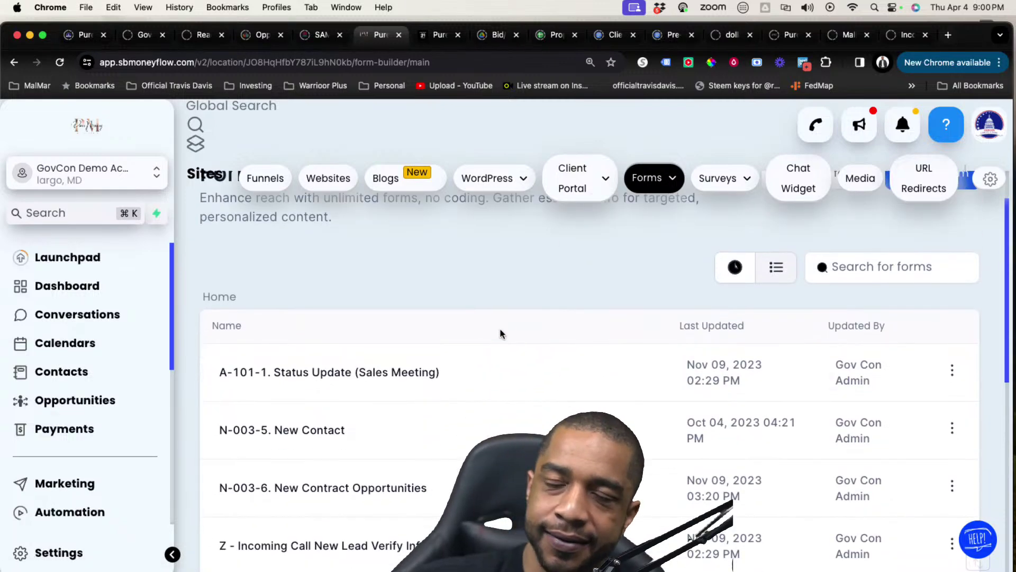
{"action": "scroll", "coordinate": [494, 342], "scroll_direction": "down", "scroll_amount": 1}
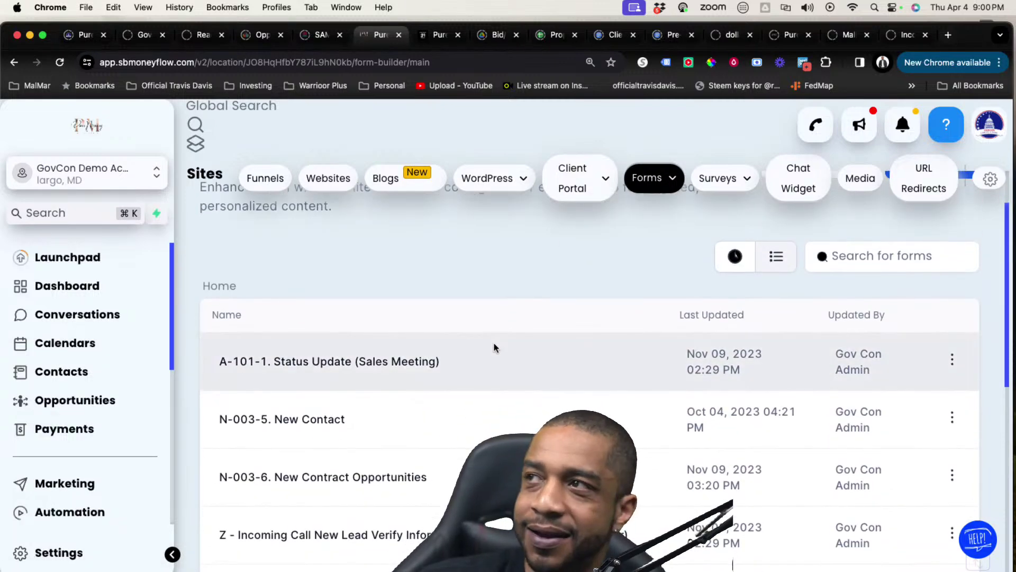
{"action": "scroll", "coordinate": [492, 343], "scroll_direction": "down", "scroll_amount": 2}
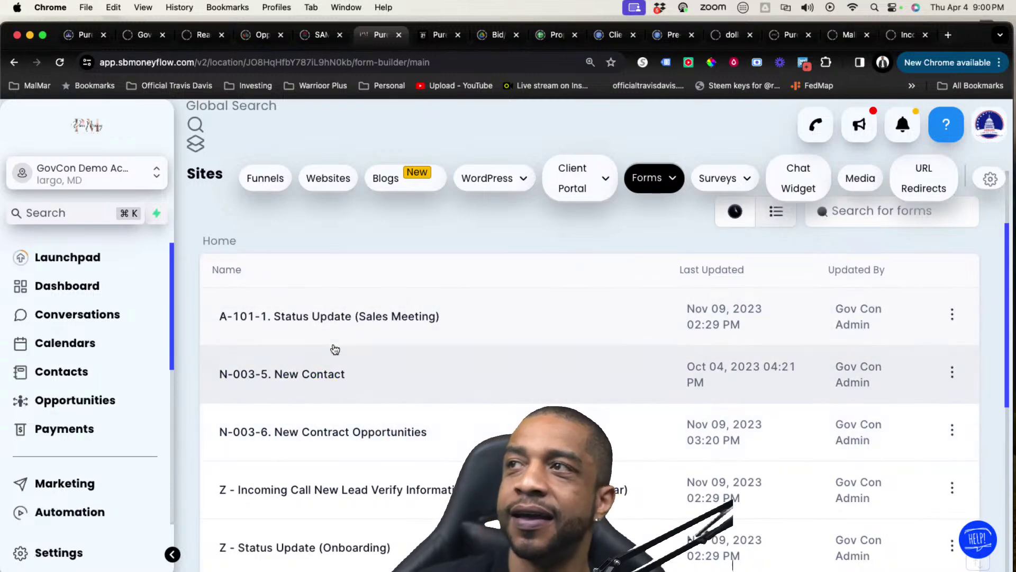
{"action": "scroll", "coordinate": [329, 418], "scroll_direction": "down", "scroll_amount": 3}
{"action": "scroll", "coordinate": [359, 472], "scroll_direction": "down", "scroll_amount": 6}
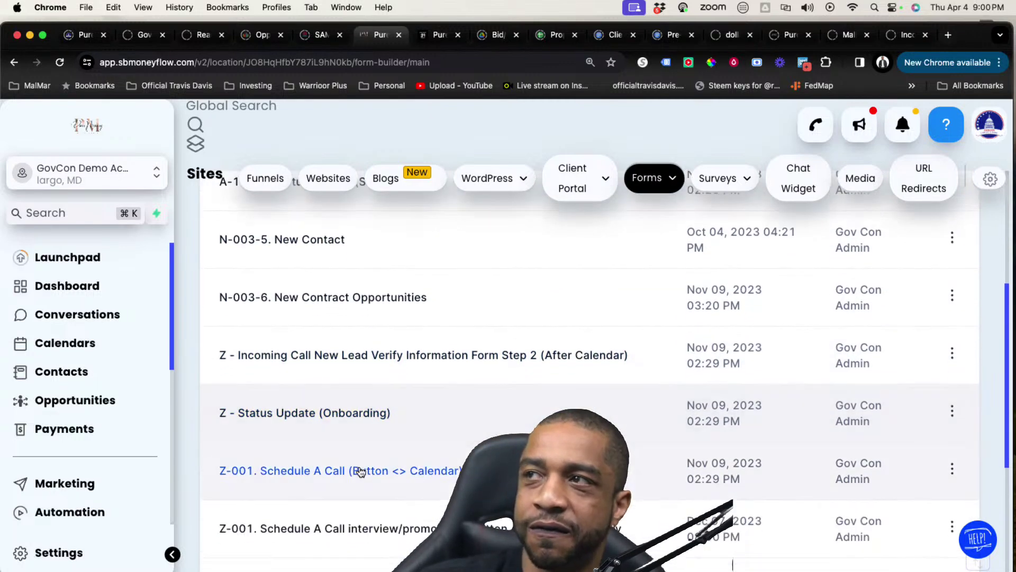
View the Surveys list and review the Chat Widget settings from Chat bubble through Acknowledgement settings
{"action": "left_click", "coordinate": [736, 177]}
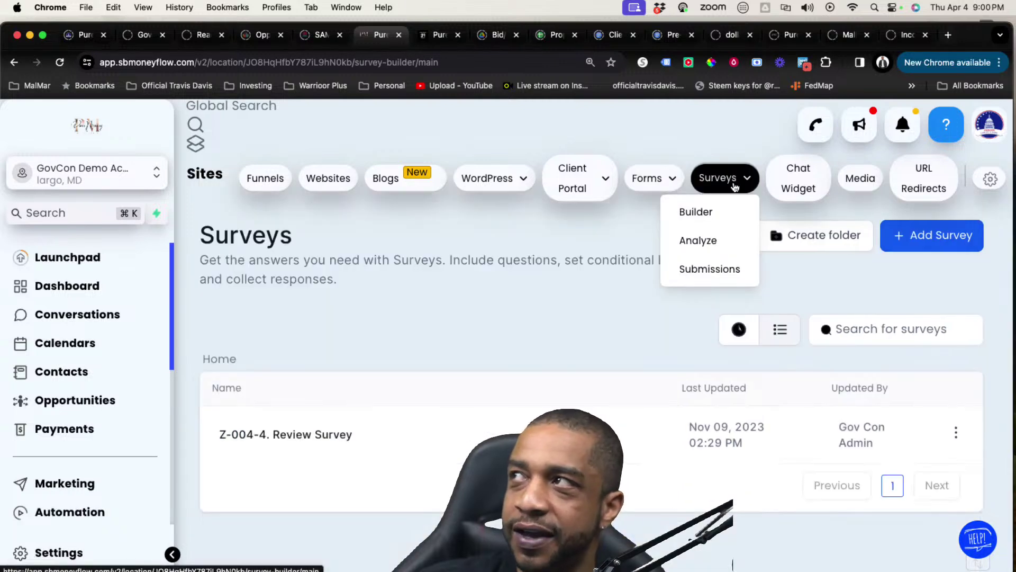
{"action": "left_click", "coordinate": [812, 192]}
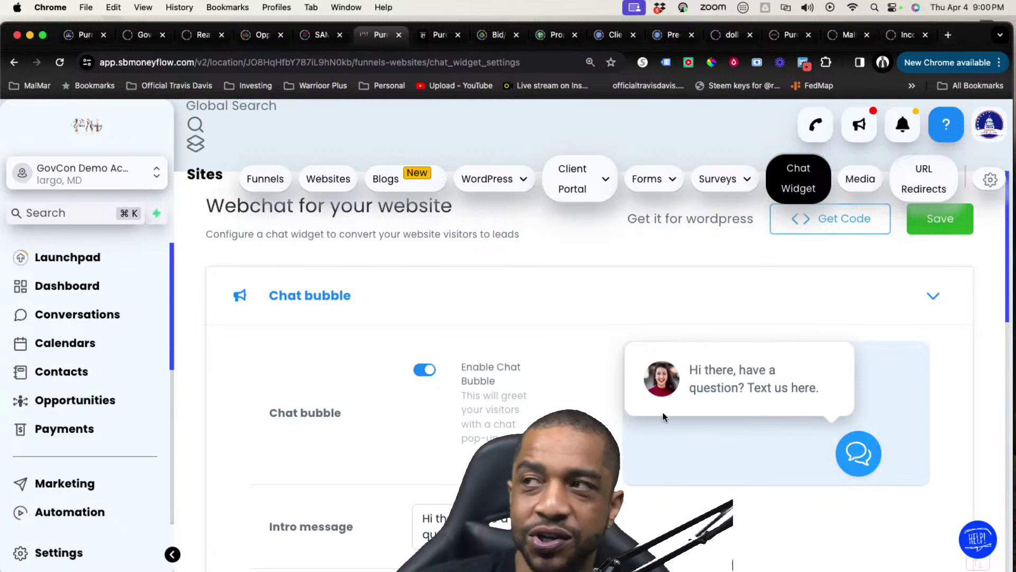
{"action": "scroll", "coordinate": [859, 429], "scroll_direction": "down", "scroll_amount": 10}
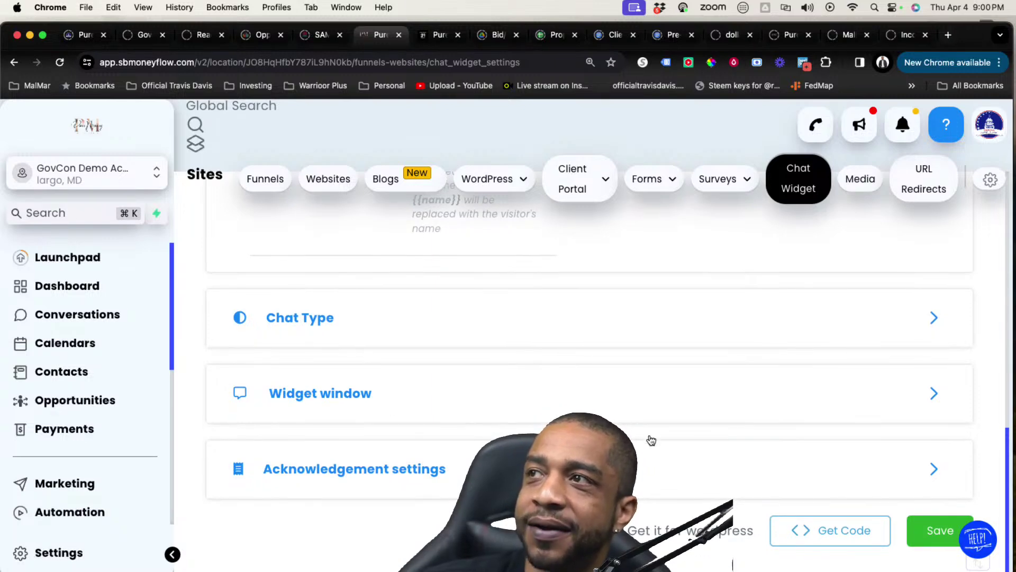
{"action": "scroll", "coordinate": [651, 440], "scroll_direction": "up", "scroll_amount": 10}
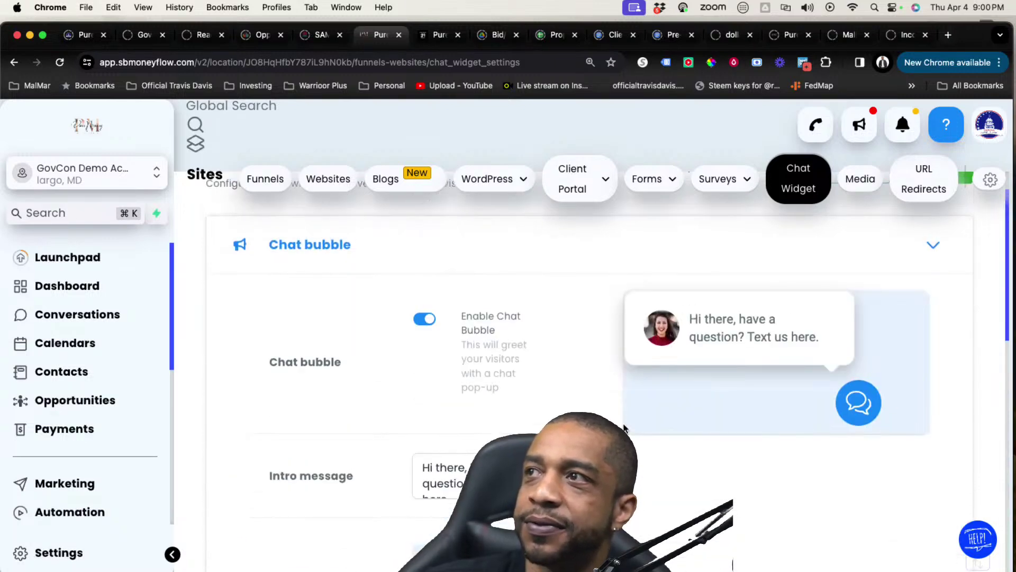
{"action": "scroll", "coordinate": [624, 428], "scroll_direction": "up", "scroll_amount": 2}
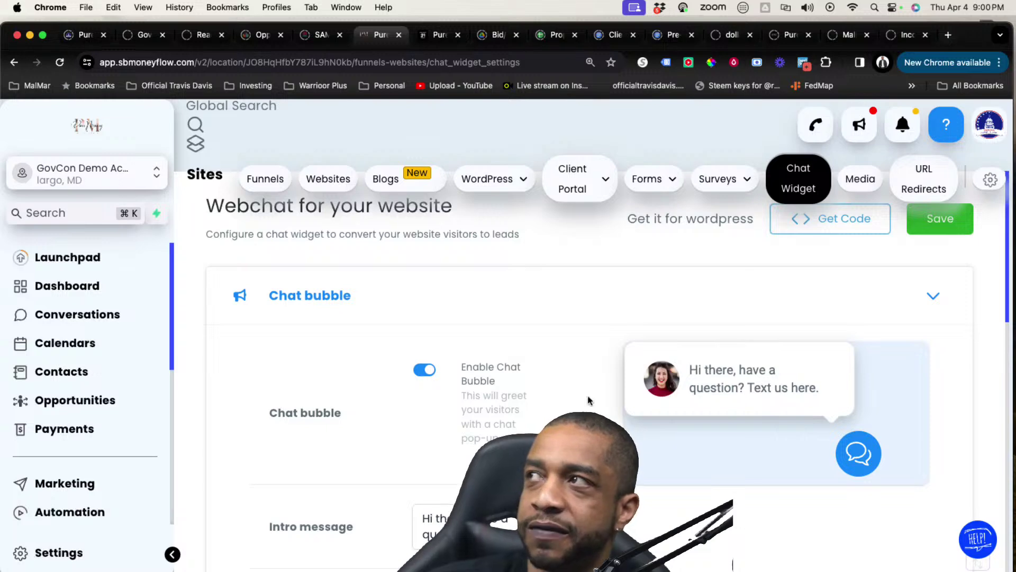
View the chat widget's Body Code for embedding it in a website and close the code dialog
{"action": "left_click", "coordinate": [817, 233]}
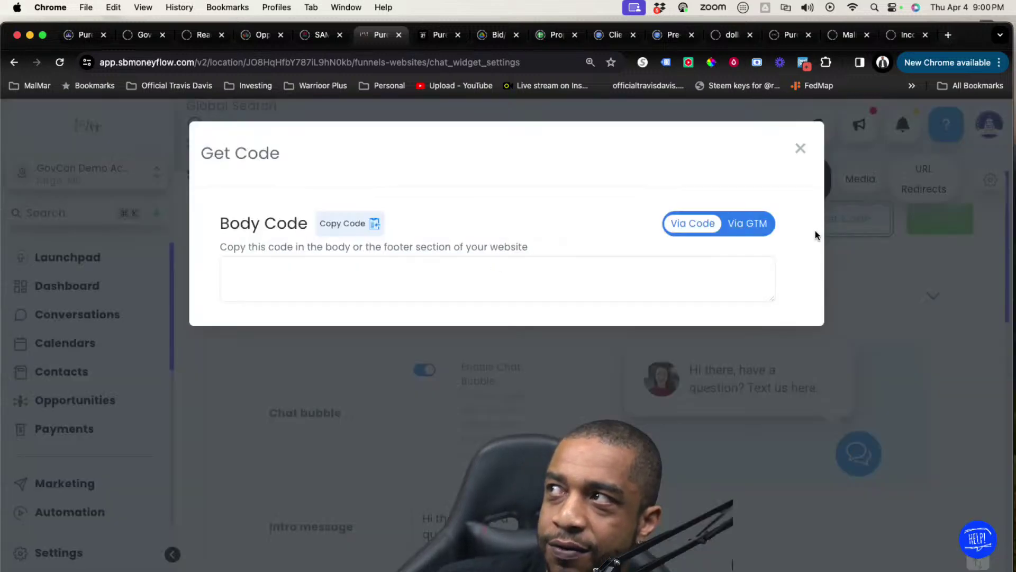
{"action": "left_click_drag", "start_coordinate": [229, 270], "coordinate": [329, 302]}
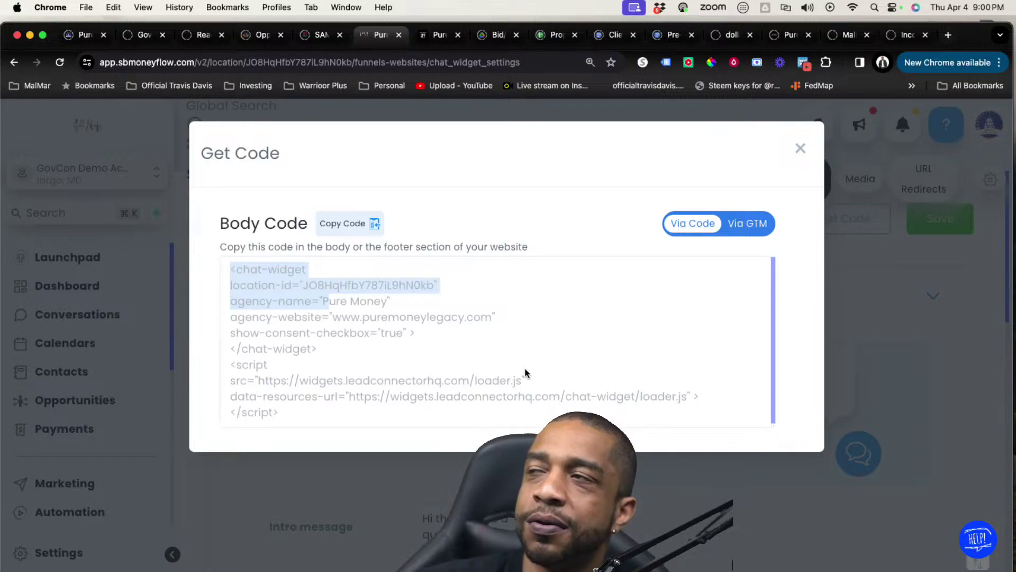
{"action": "left_click", "coordinate": [799, 150]}
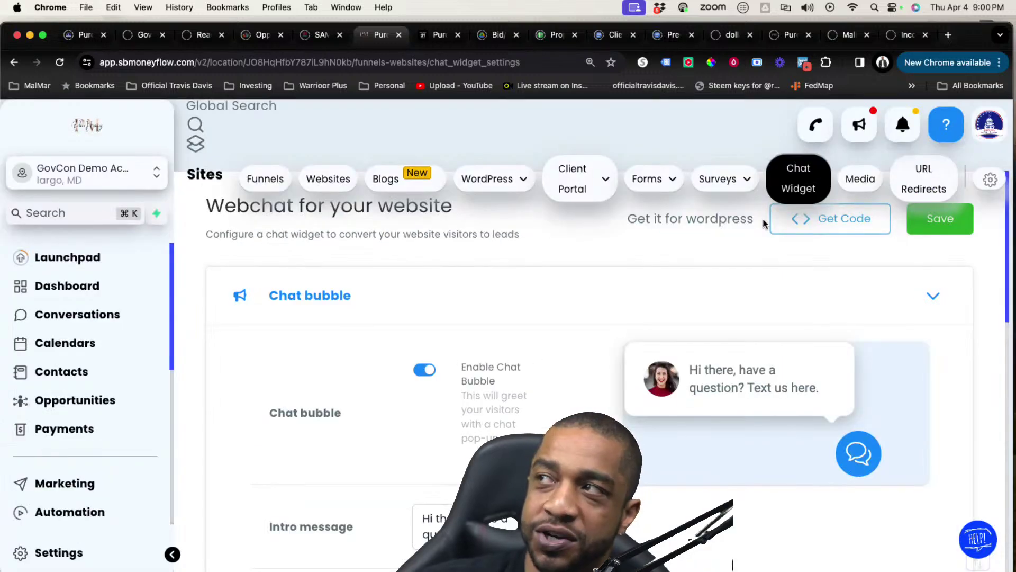
Return to the form builder list, view the Share form dialog for "A-101-1. Status Update (Sales Meeting)" and close it without sharing
{"action": "left_click", "coordinate": [646, 186]}
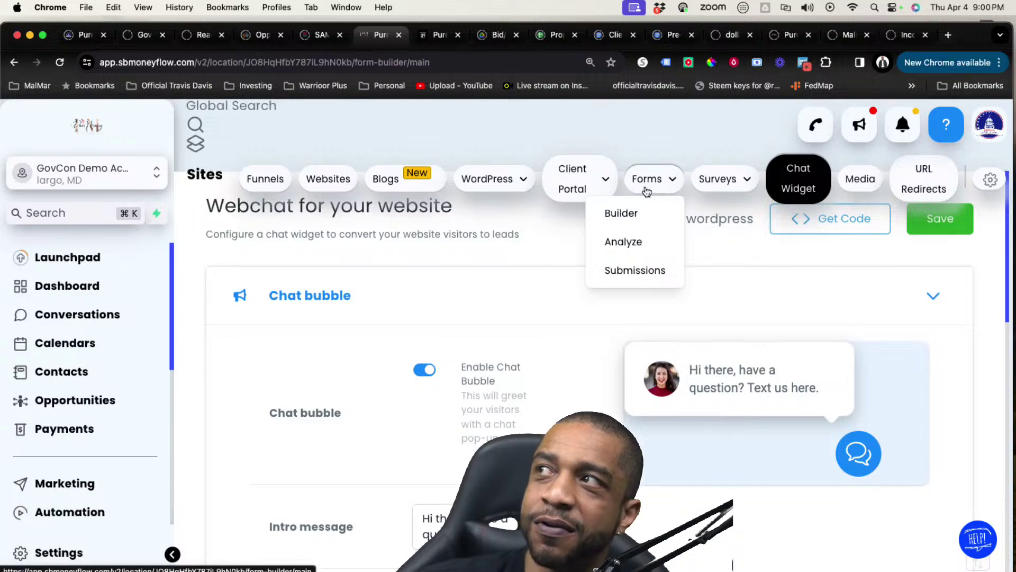
{"action": "left_click", "coordinate": [630, 213]}
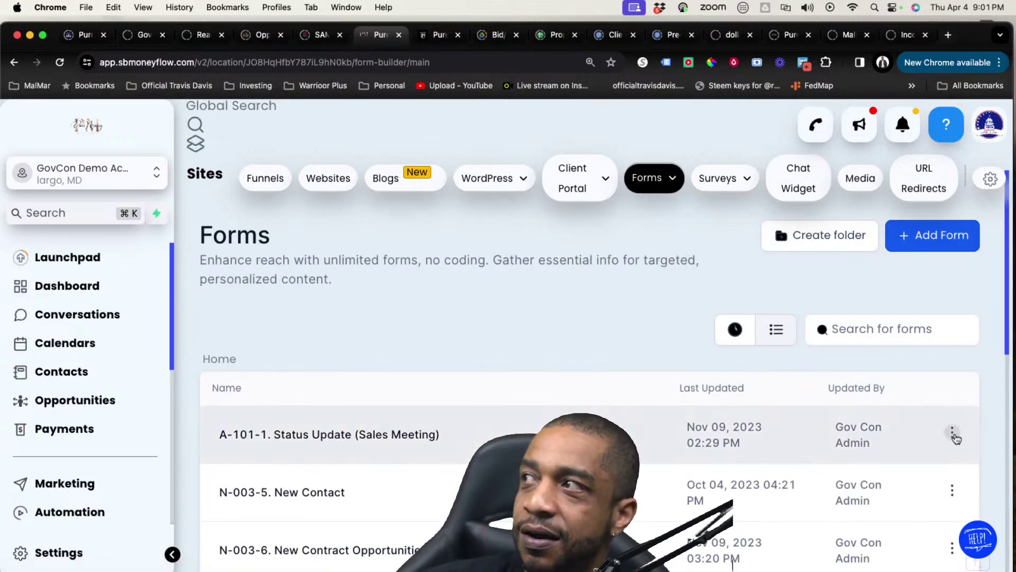
{"action": "left_click", "coordinate": [953, 433]}
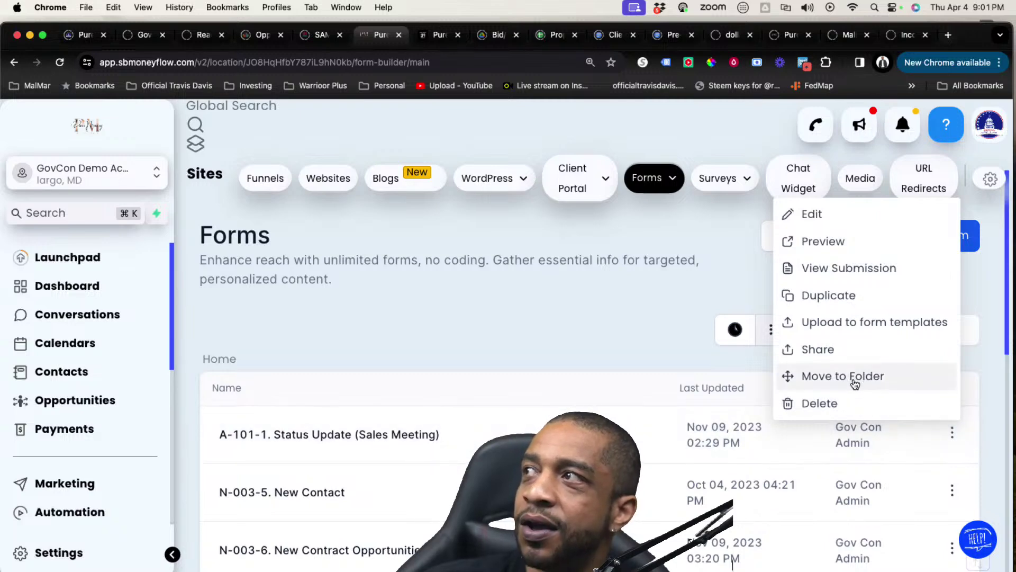
{"action": "left_click", "coordinate": [818, 349]}
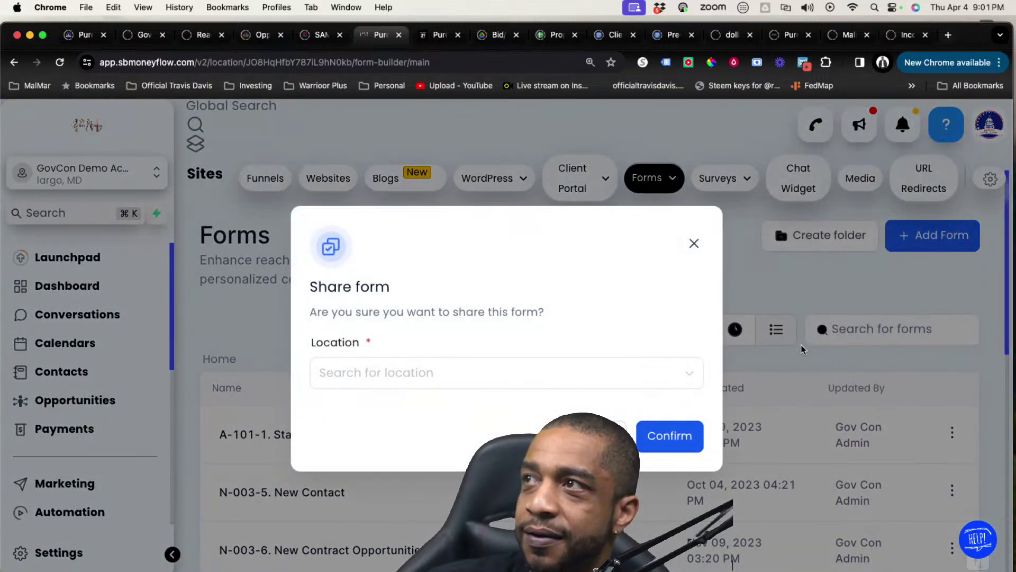
{"action": "left_click", "coordinate": [694, 241]}
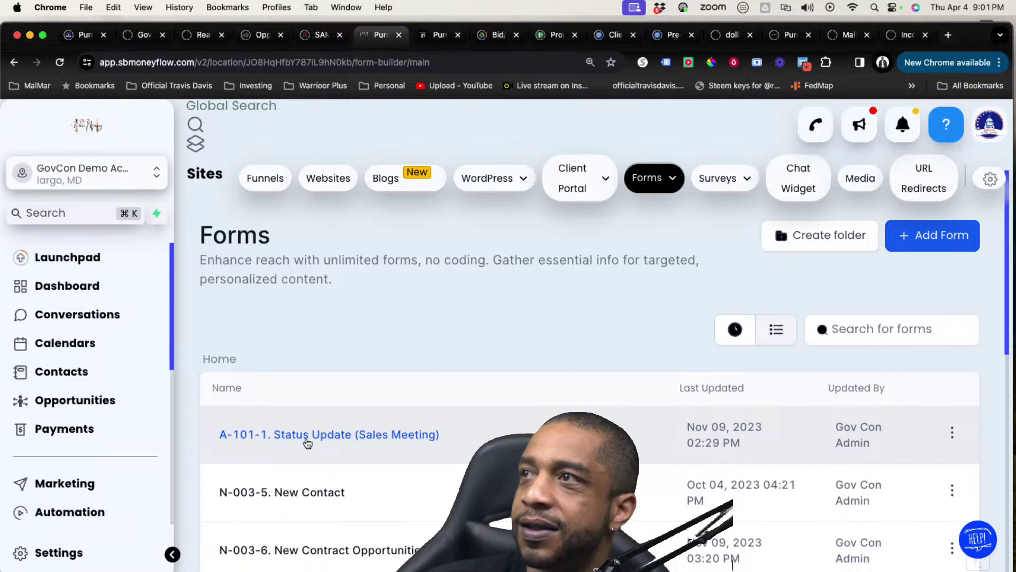
Open the "A-101-1. Status Update (Sales Meeting)" form for editing and copy its Inline embed code from the integration options
{"action": "left_click", "coordinate": [398, 446]}
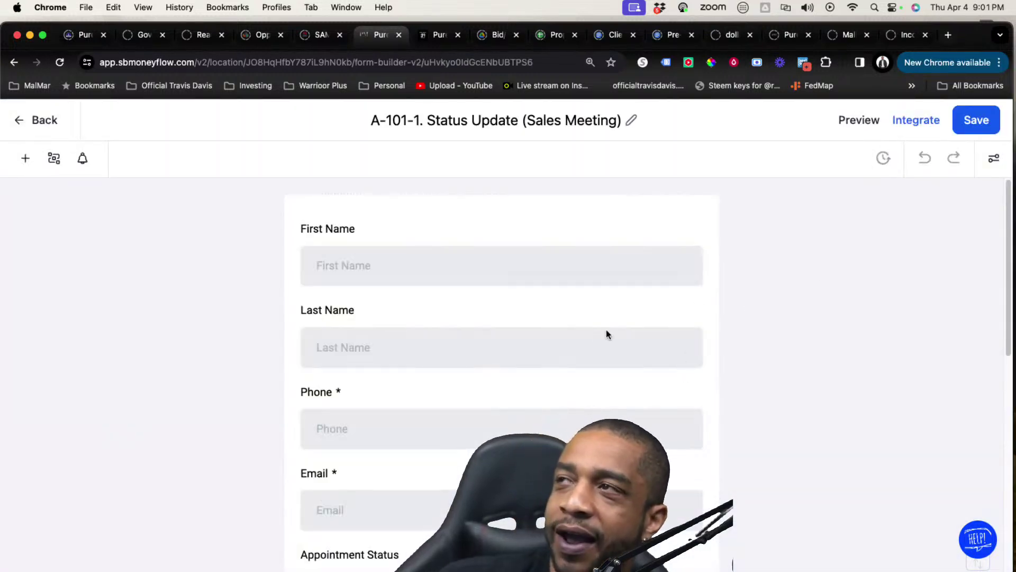
{"action": "left_click", "coordinate": [928, 127]}
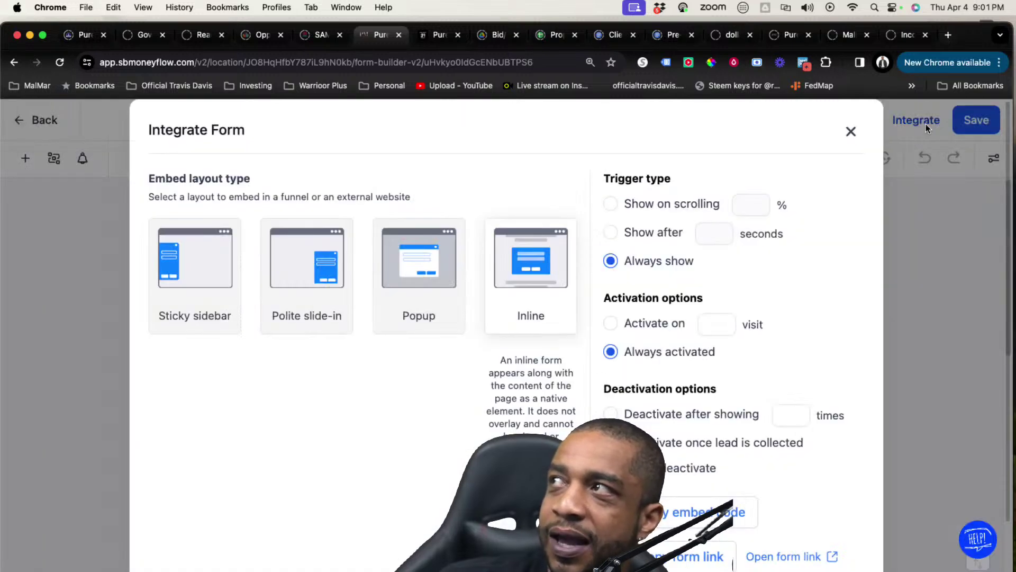
{"action": "scroll", "coordinate": [705, 362], "scroll_direction": "down", "scroll_amount": 3}
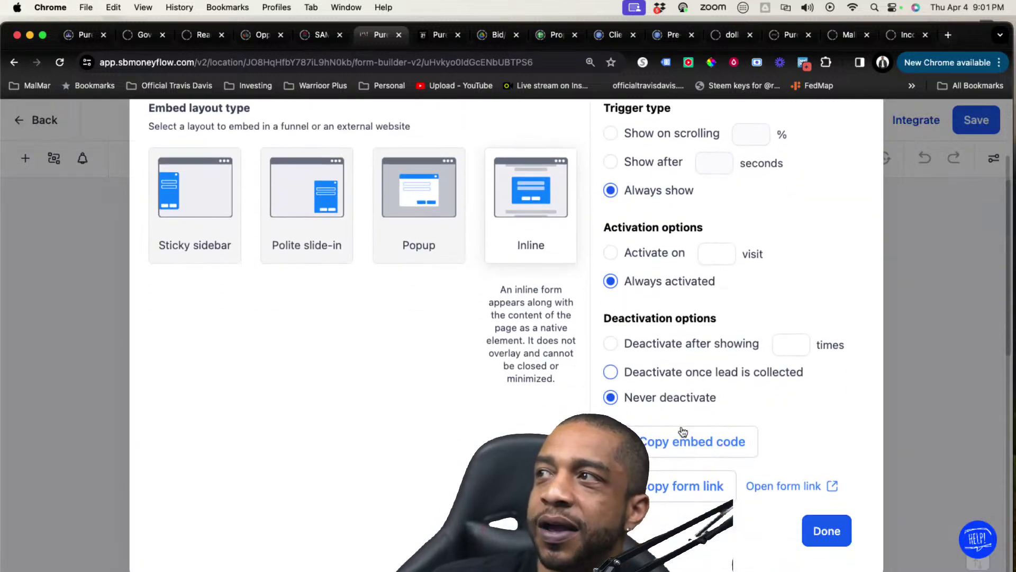
{"action": "left_click", "coordinate": [676, 449]}
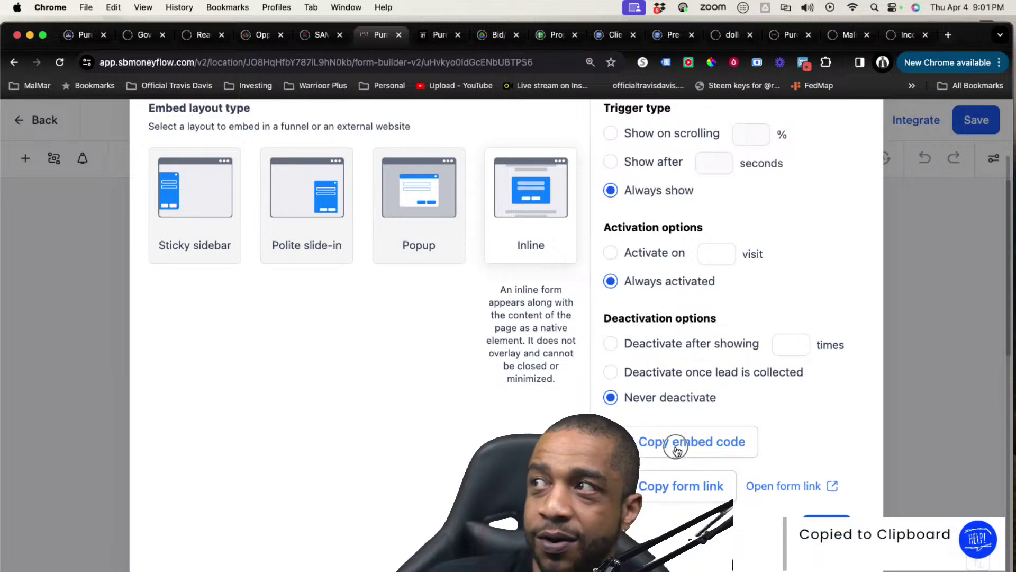
{"action": "left_click", "coordinate": [677, 449]}
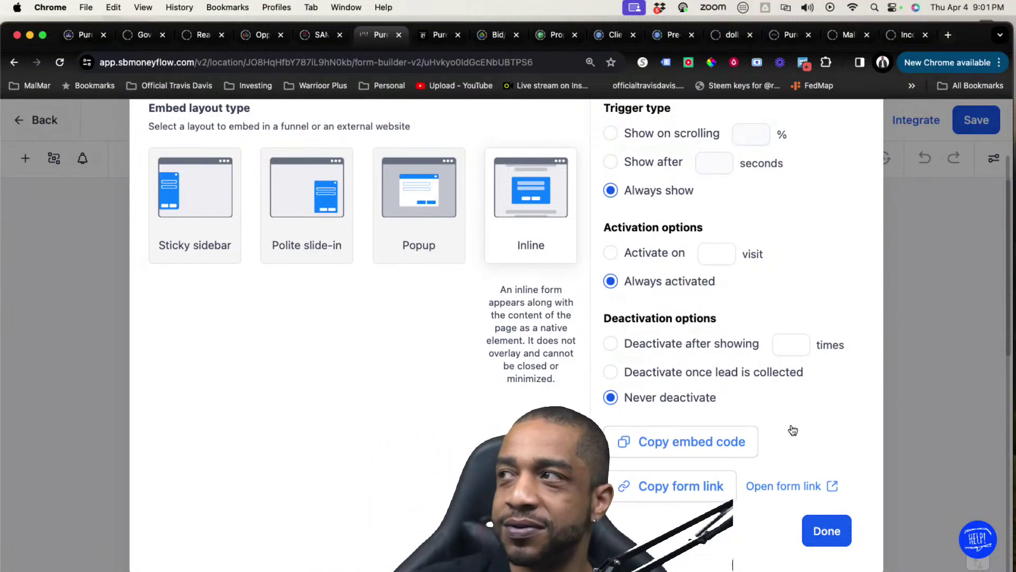
Close the form's integration options, go back to the Forms list and dismiss the Facebook integration notice
{"action": "scroll", "coordinate": [827, 516], "scroll_direction": "up", "scroll_amount": 1}
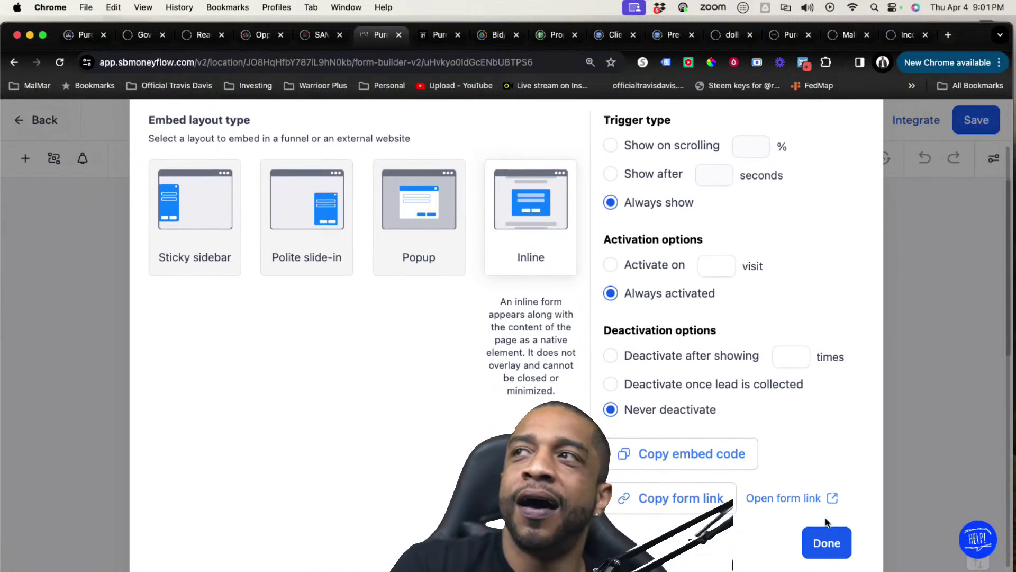
{"action": "scroll", "coordinate": [835, 483], "scroll_direction": "up", "scroll_amount": 1}
{"action": "scroll", "coordinate": [831, 509], "scroll_direction": "down", "scroll_amount": 2}
{"action": "left_click", "coordinate": [825, 529]}
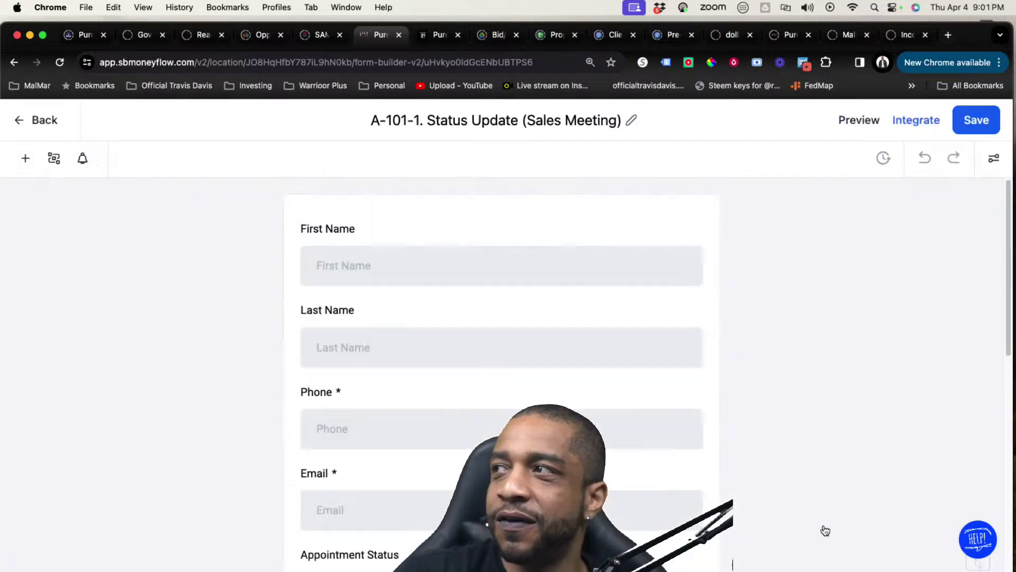
{"action": "left_click", "coordinate": [44, 121]}
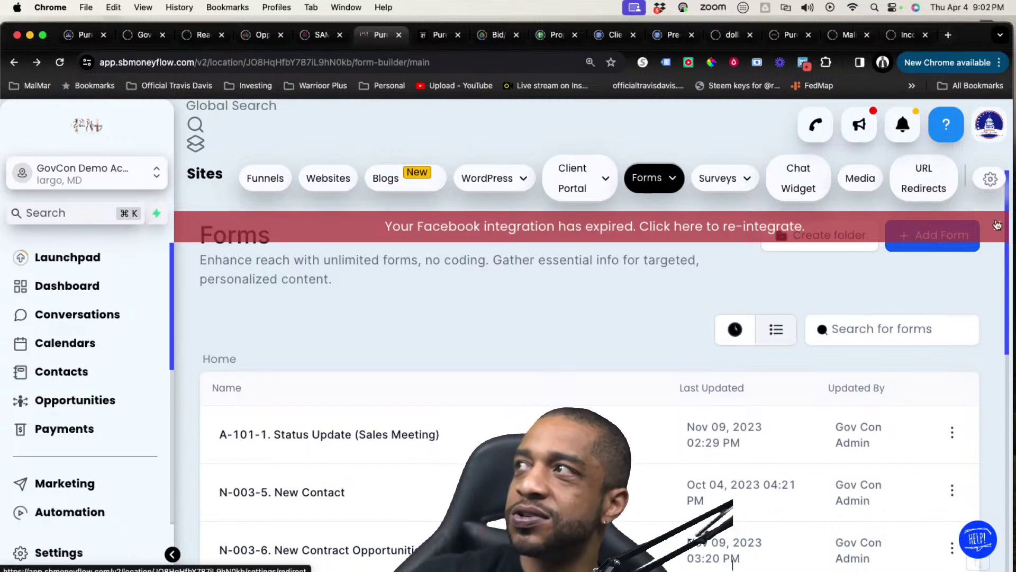
{"action": "left_click", "coordinate": [999, 226]}
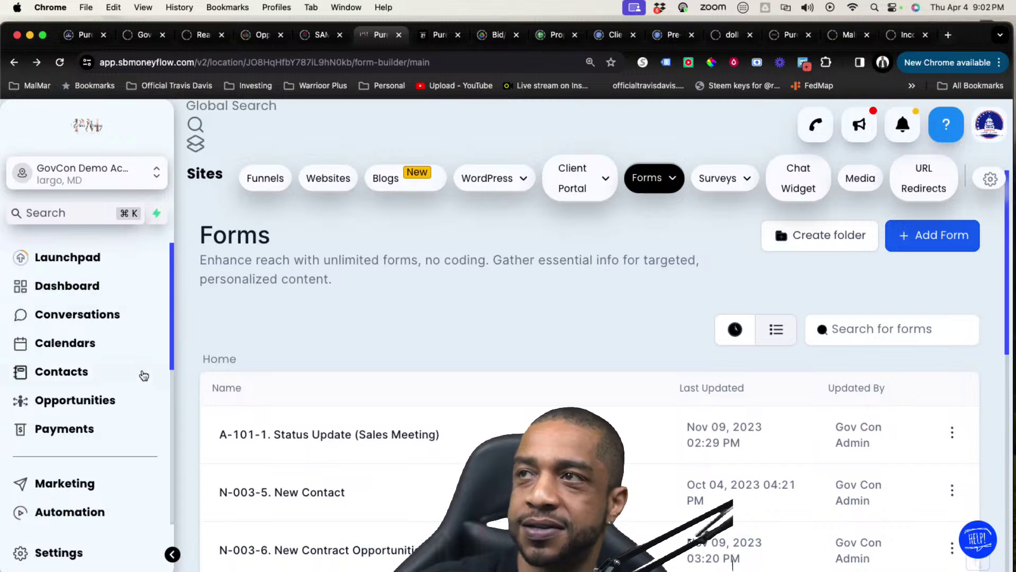
Open the Automation workflow list and examine its prebuilt folders for leads, nurture campaigns, reactivation, invoicing, contract opportunities and scheduling
{"action": "scroll", "coordinate": [145, 426], "scroll_direction": "down", "scroll_amount": 5}
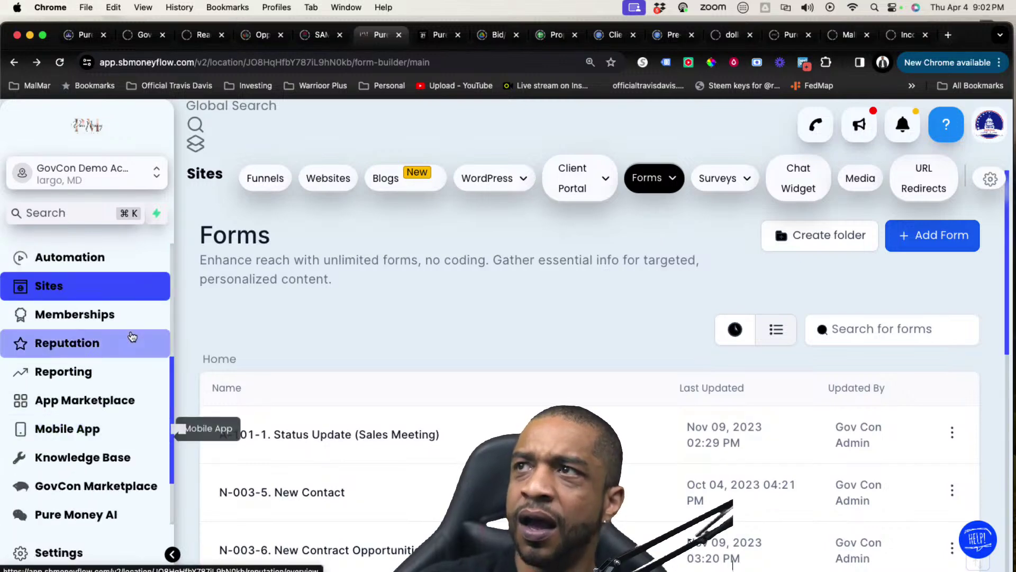
{"action": "scroll", "coordinate": [132, 337], "scroll_direction": "up", "scroll_amount": 3}
{"action": "left_click", "coordinate": [117, 337]}
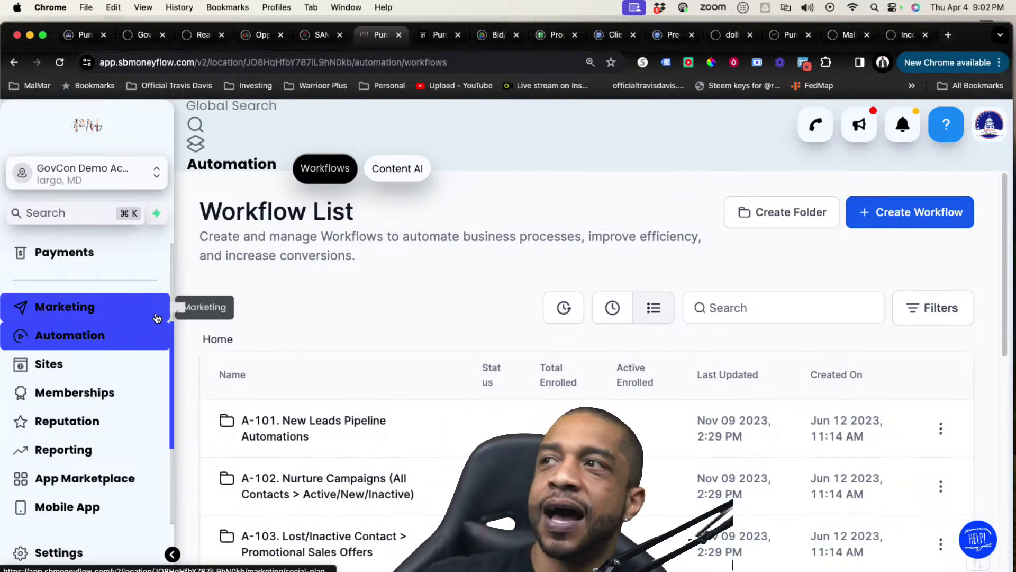
{"action": "scroll", "coordinate": [349, 299], "scroll_direction": "down", "scroll_amount": 2}
{"action": "scroll", "coordinate": [349, 297], "scroll_direction": "down", "scroll_amount": 1}
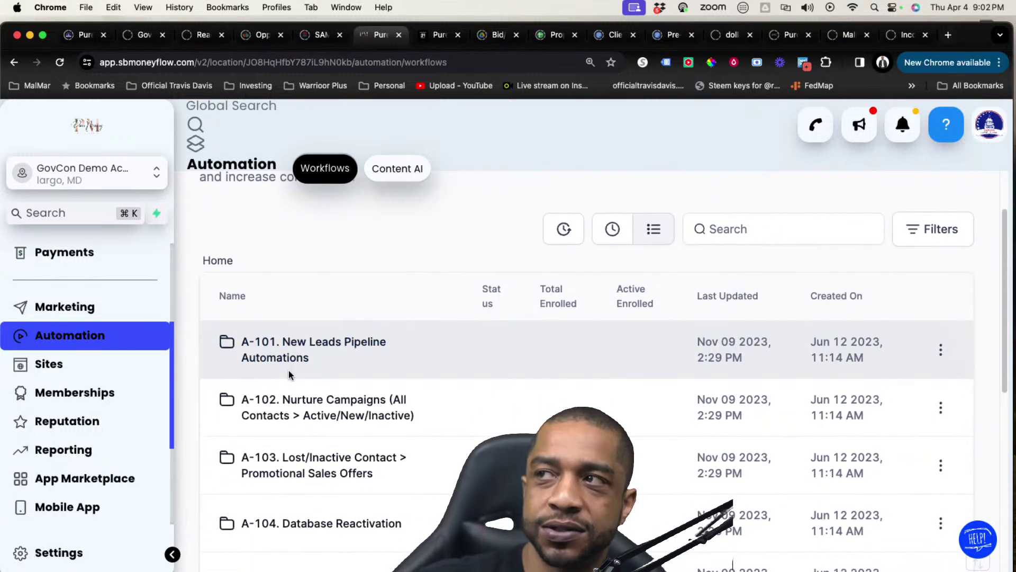
{"action": "scroll", "coordinate": [359, 495], "scroll_direction": "down", "scroll_amount": 2}
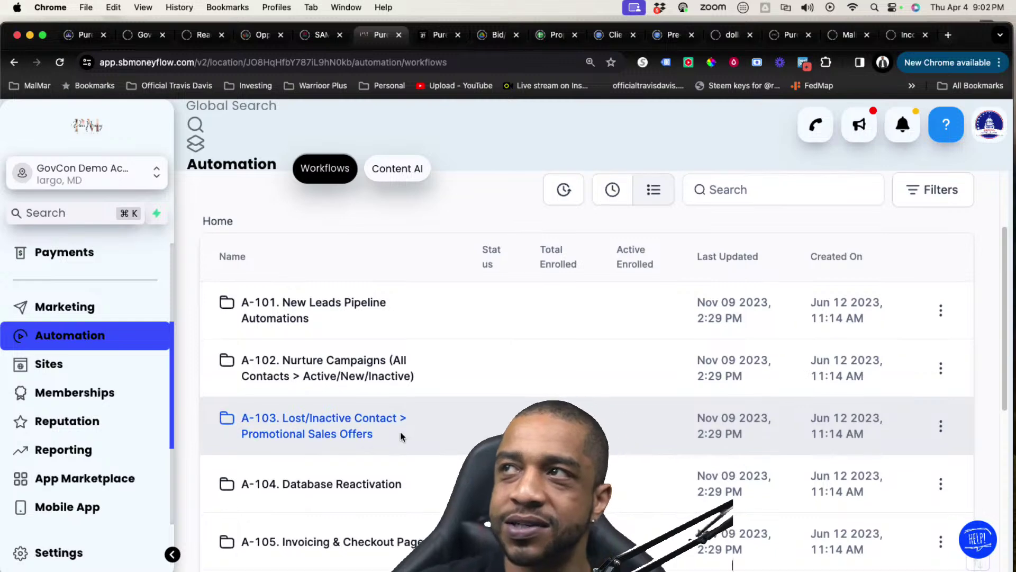
{"action": "scroll", "coordinate": [400, 430], "scroll_direction": "down", "scroll_amount": 2}
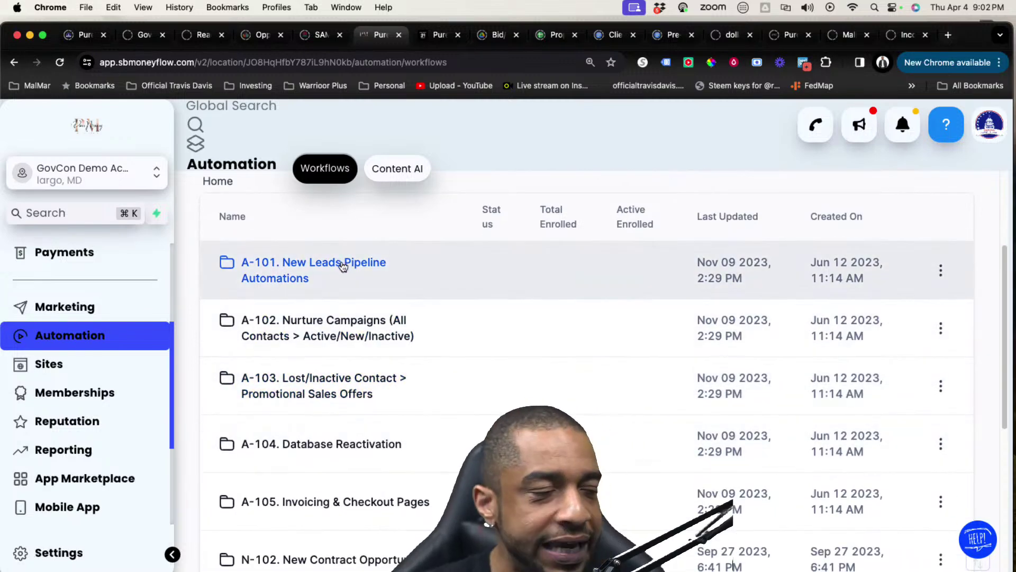
{"action": "scroll", "coordinate": [344, 267], "scroll_direction": "down", "scroll_amount": 1}
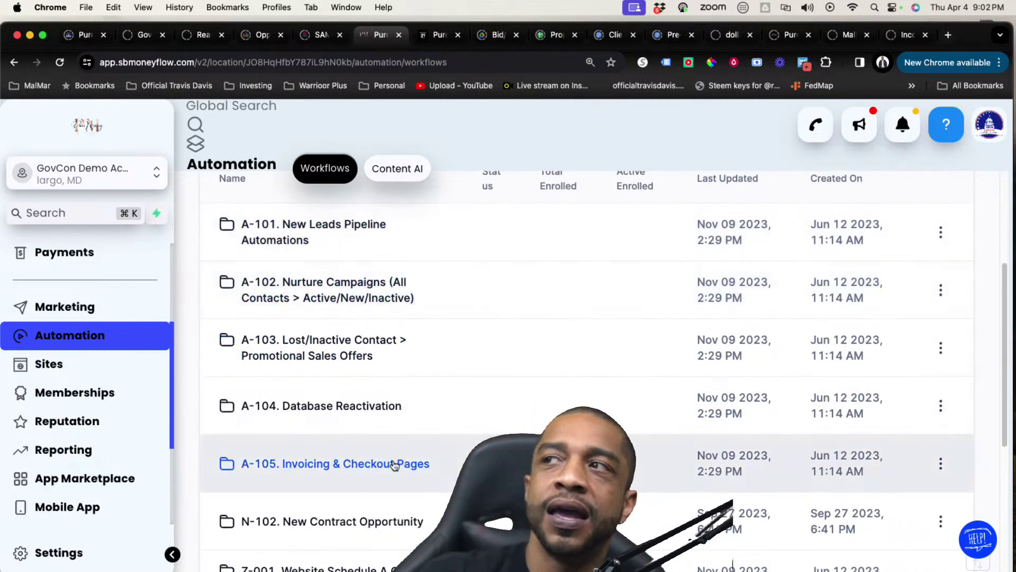
{"action": "scroll", "coordinate": [394, 464], "scroll_direction": "down", "scroll_amount": 3}
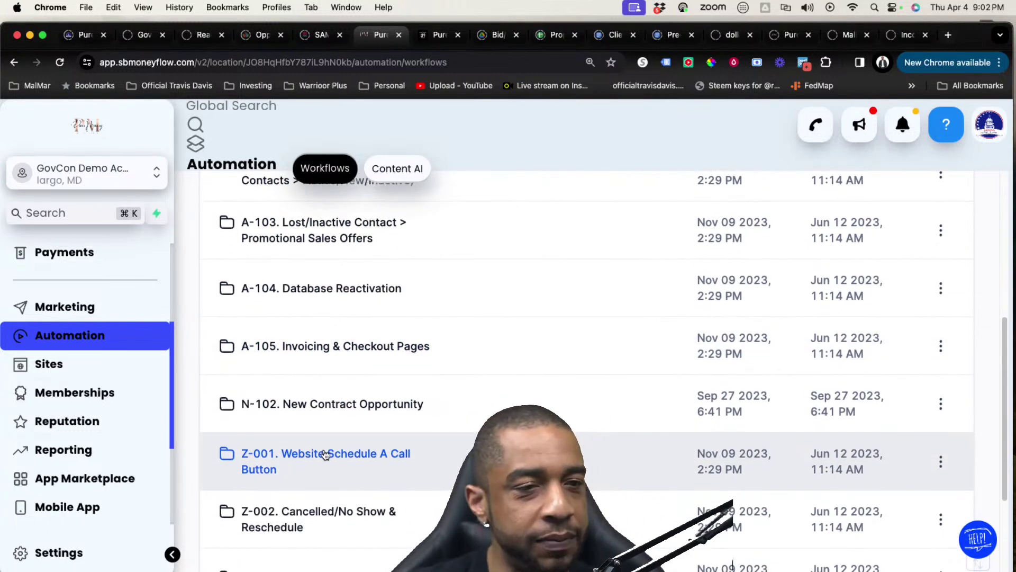
Open the "Z-001-1a. call status workflow for Z-001-1" from the Website Schedule A Call Button folder and accept the If/Else conditions upgrade
{"action": "scroll", "coordinate": [327, 453], "scroll_direction": "down", "scroll_amount": 1}
{"action": "scroll", "coordinate": [416, 451], "scroll_direction": "down", "scroll_amount": 1}
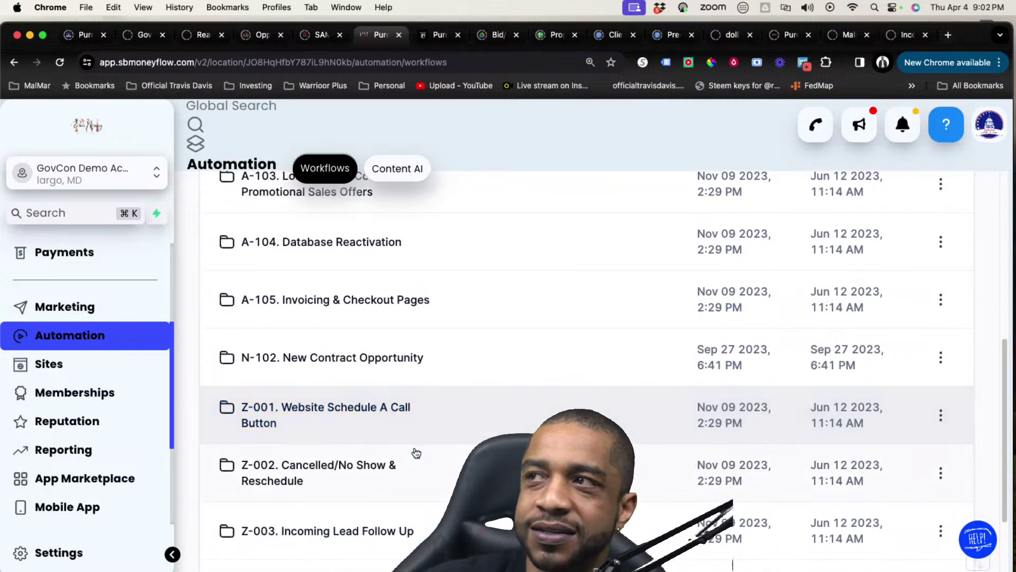
{"action": "left_click", "coordinate": [326, 417]}
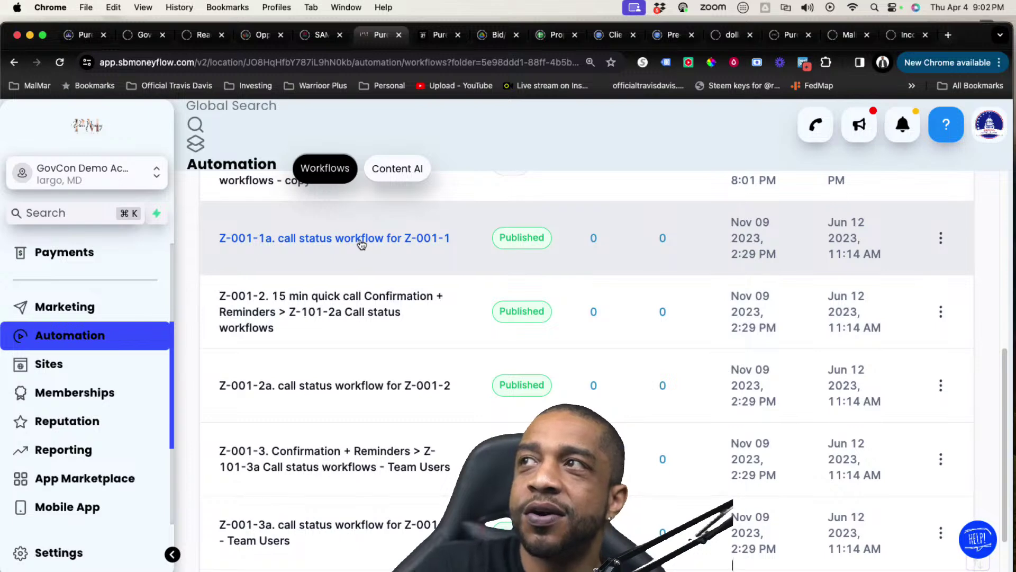
{"action": "left_click", "coordinate": [361, 241]}
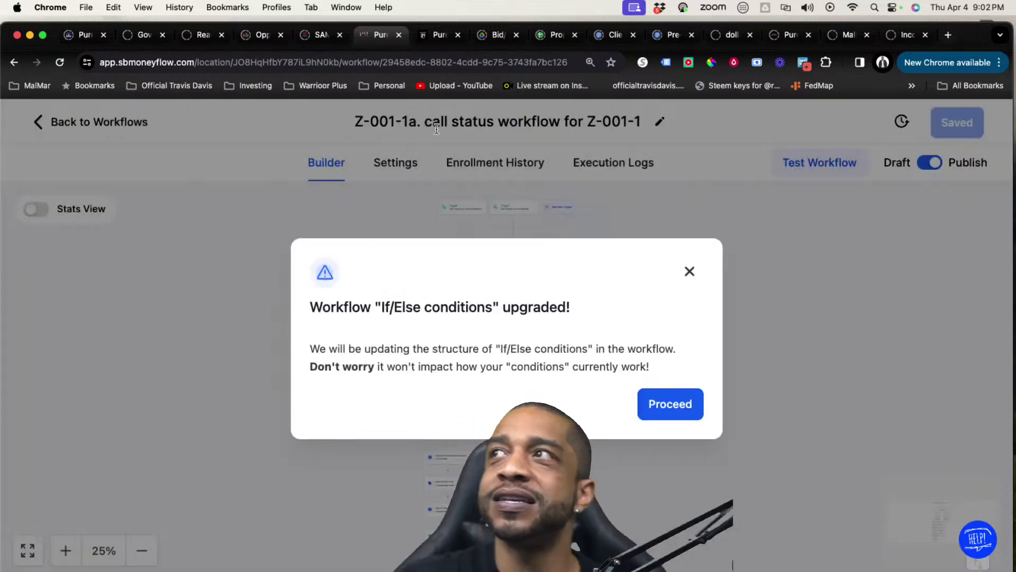
{"action": "left_click", "coordinate": [674, 396]}
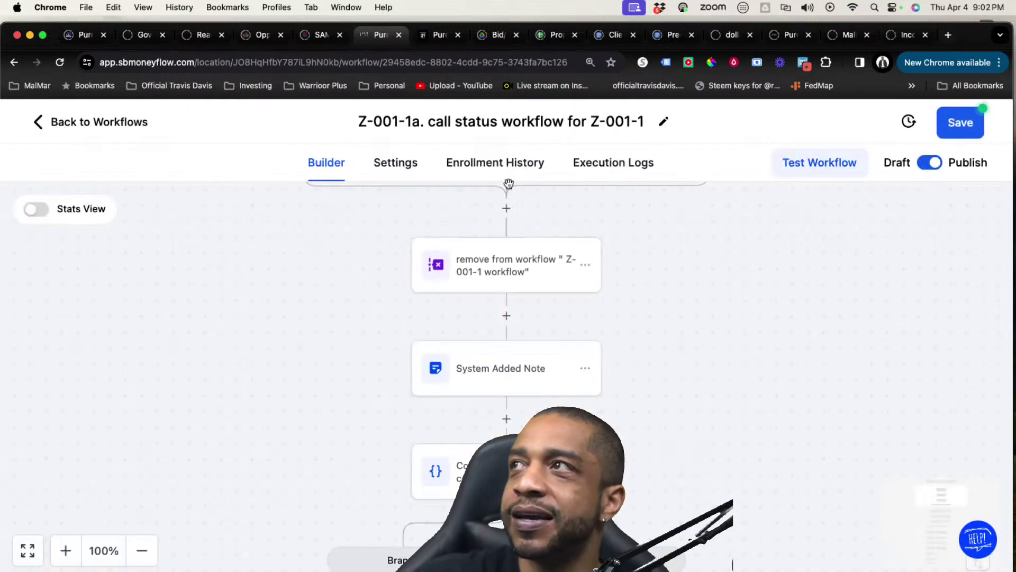
Highlight the workflow's title and examine its call status triggers and the first actions below them
{"action": "left_click_drag", "start_coordinate": [424, 121], "coordinate": [633, 121]}
{"action": "scroll", "coordinate": [502, 247], "scroll_direction": "up", "scroll_amount": 5}
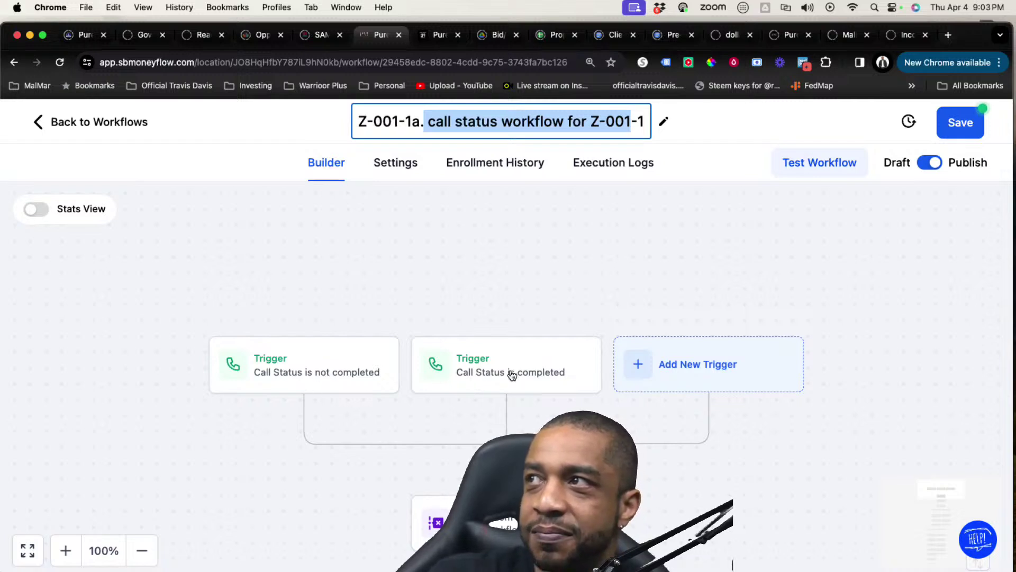
{"action": "scroll", "coordinate": [486, 377], "scroll_direction": "down", "scroll_amount": 2}
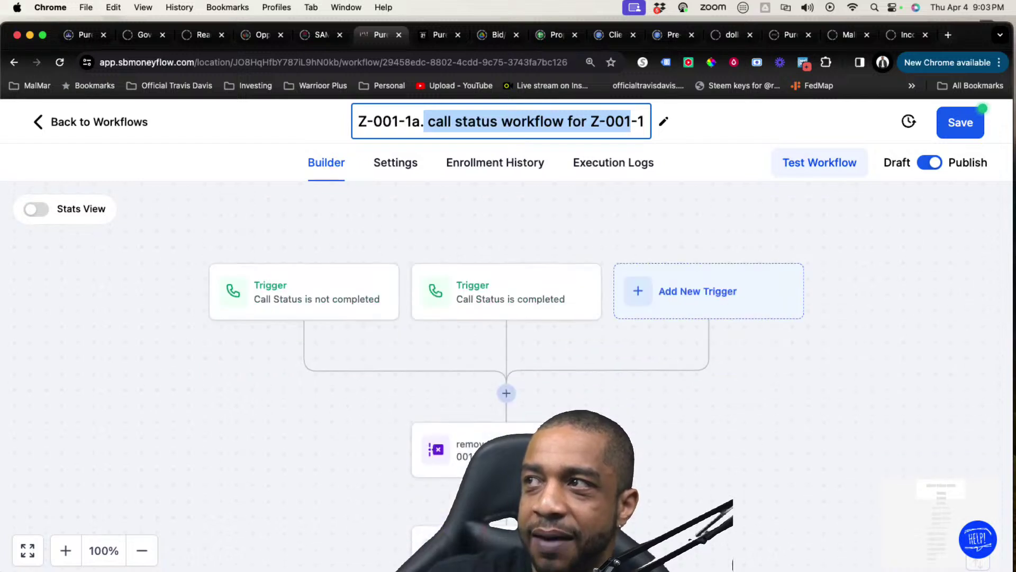
{"action": "scroll", "coordinate": [506, 420], "scroll_direction": "down", "scroll_amount": 3}
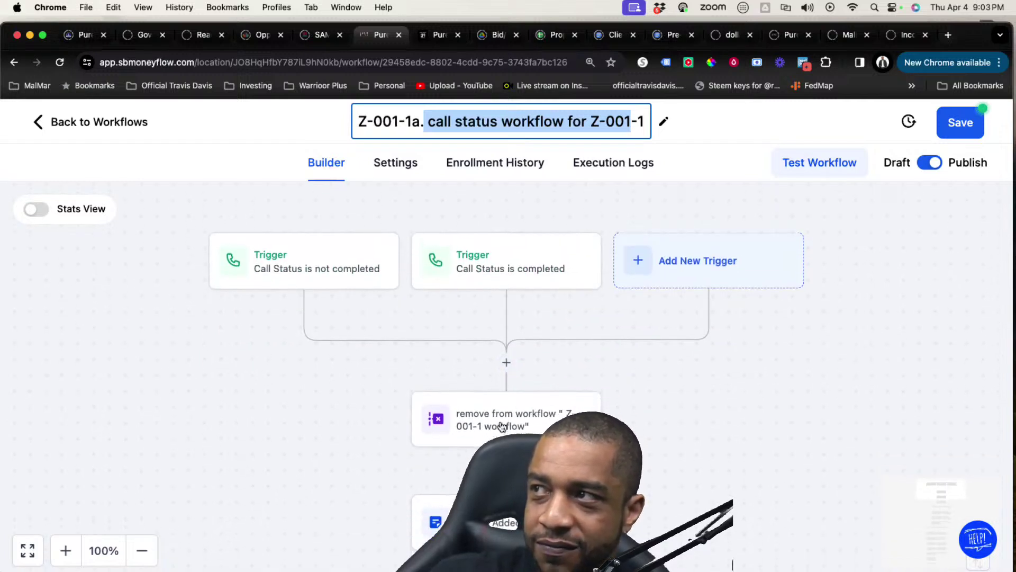
View the System Added Note action's note text and trigger link, and close it without saving
{"action": "left_click", "coordinate": [492, 473]}
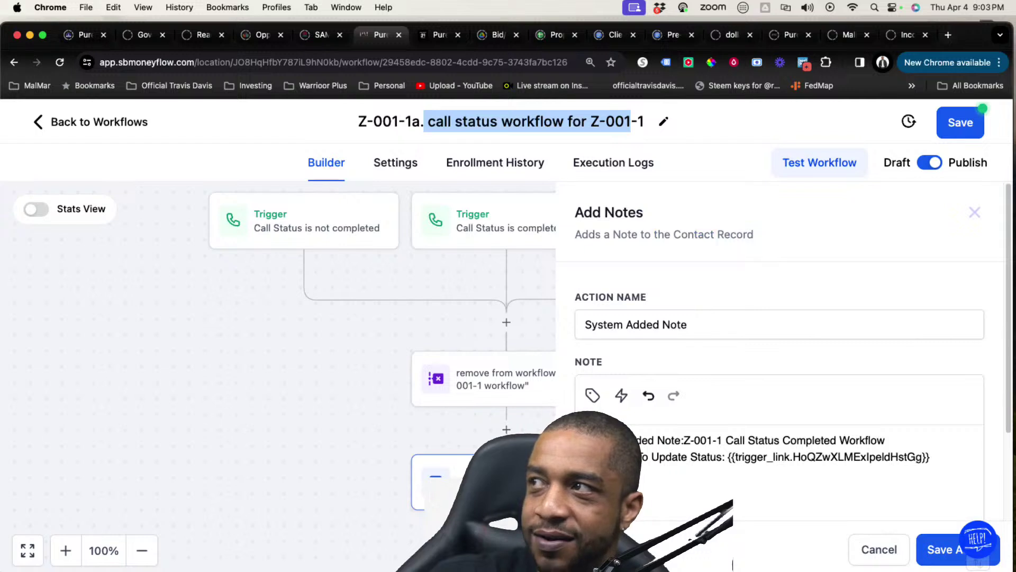
{"action": "left_click", "coordinate": [699, 456]}
{"action": "left_click", "coordinate": [900, 460]}
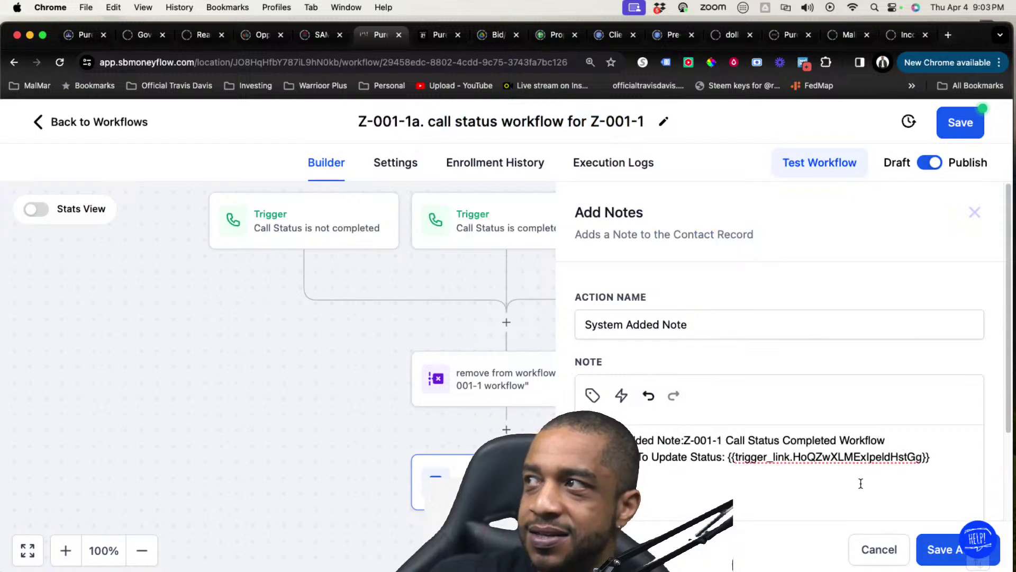
{"action": "left_click", "coordinate": [880, 551]}
Examine the branch settings of the "Condition: Is Call completed?" action and close them without saving
{"action": "scroll", "coordinate": [518, 410], "scroll_direction": "down", "scroll_amount": 5}
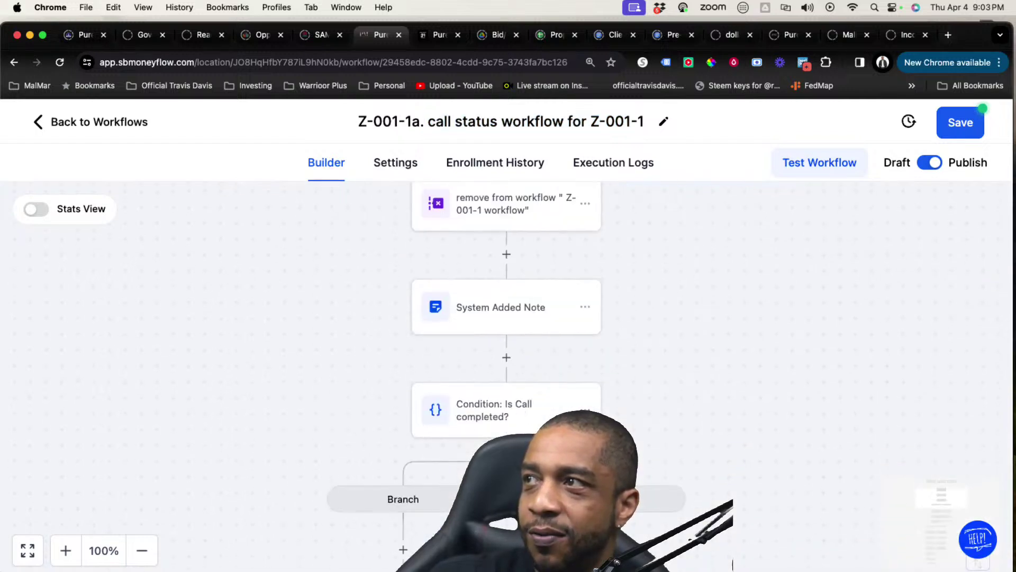
{"action": "left_click", "coordinate": [527, 415]}
{"action": "scroll", "coordinate": [533, 369], "scroll_direction": "down", "scroll_amount": 3}
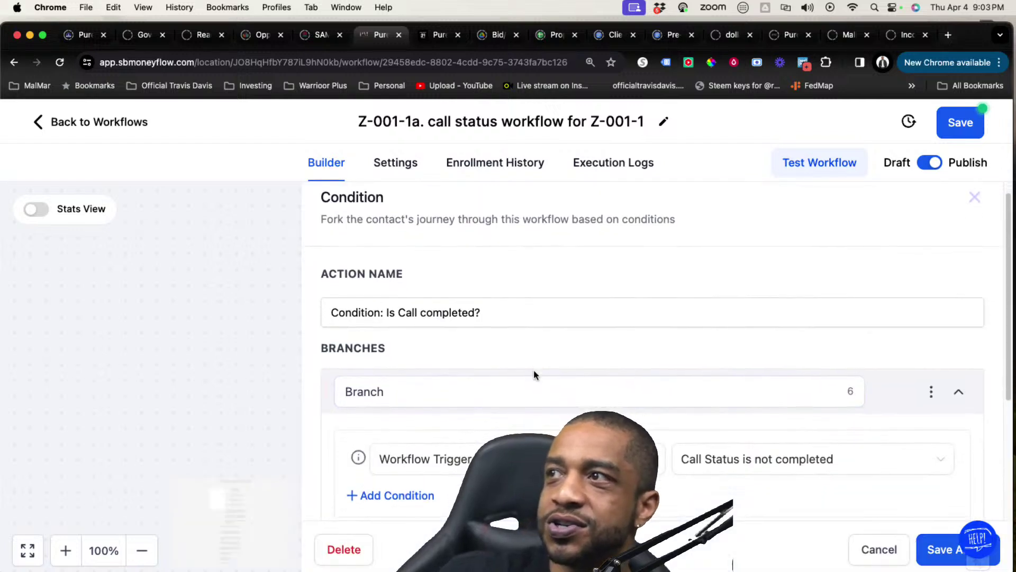
{"action": "scroll", "coordinate": [526, 393], "scroll_direction": "down", "scroll_amount": 2}
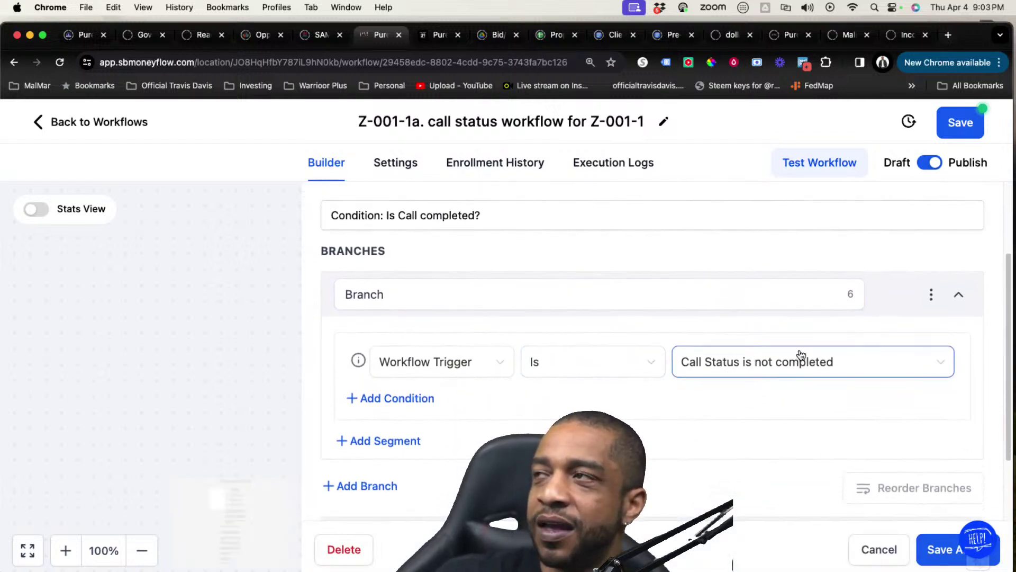
{"action": "scroll", "coordinate": [758, 363], "scroll_direction": "down", "scroll_amount": 2}
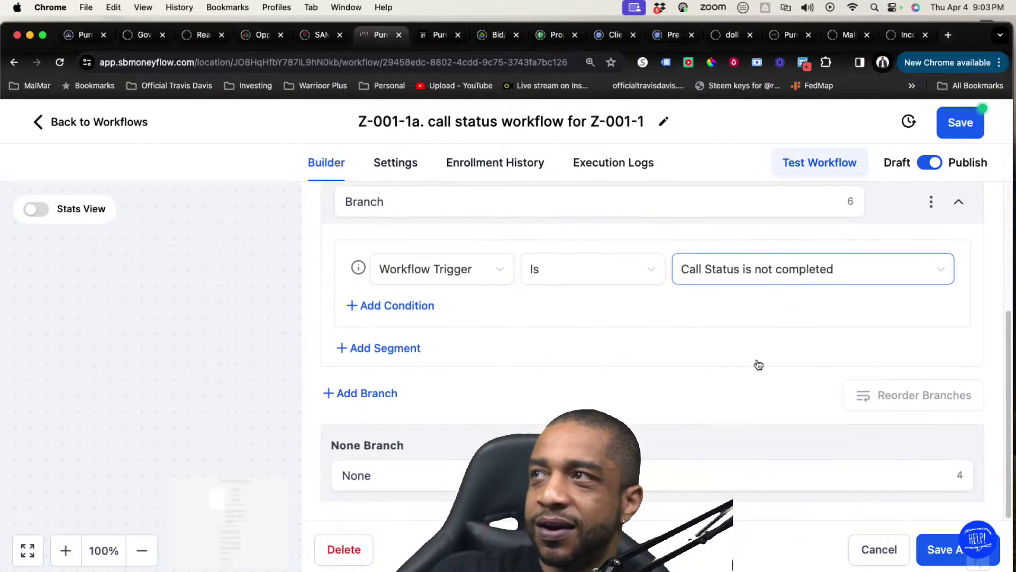
{"action": "scroll", "coordinate": [754, 360], "scroll_direction": "up", "scroll_amount": 4}
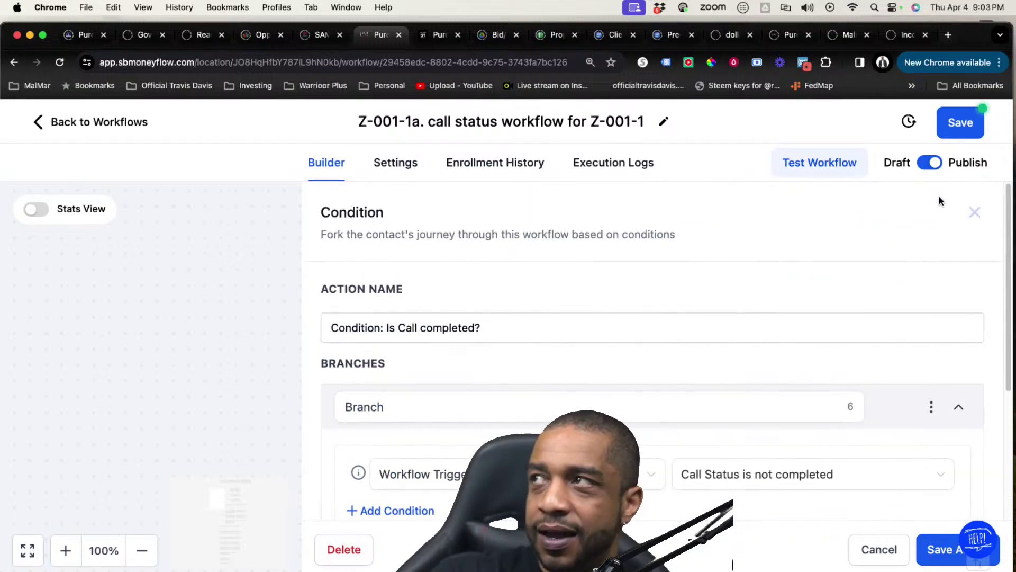
{"action": "left_click", "coordinate": [879, 549]}
Examine the actions under the Branch and None paths of the call completion condition
{"action": "scroll", "coordinate": [731, 386], "scroll_direction": "down", "scroll_amount": 3}
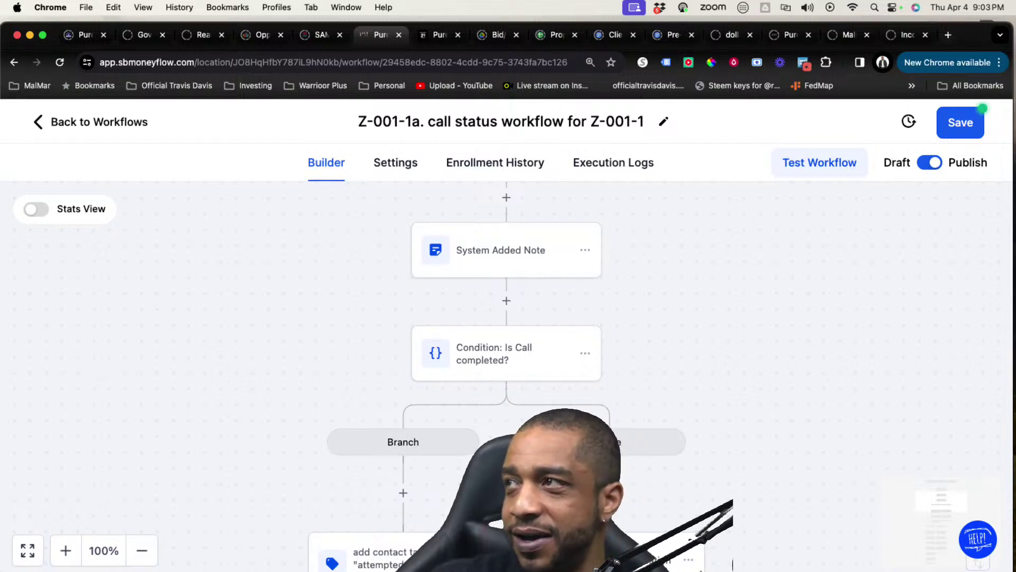
{"action": "scroll", "coordinate": [654, 464], "scroll_direction": "down", "scroll_amount": 2}
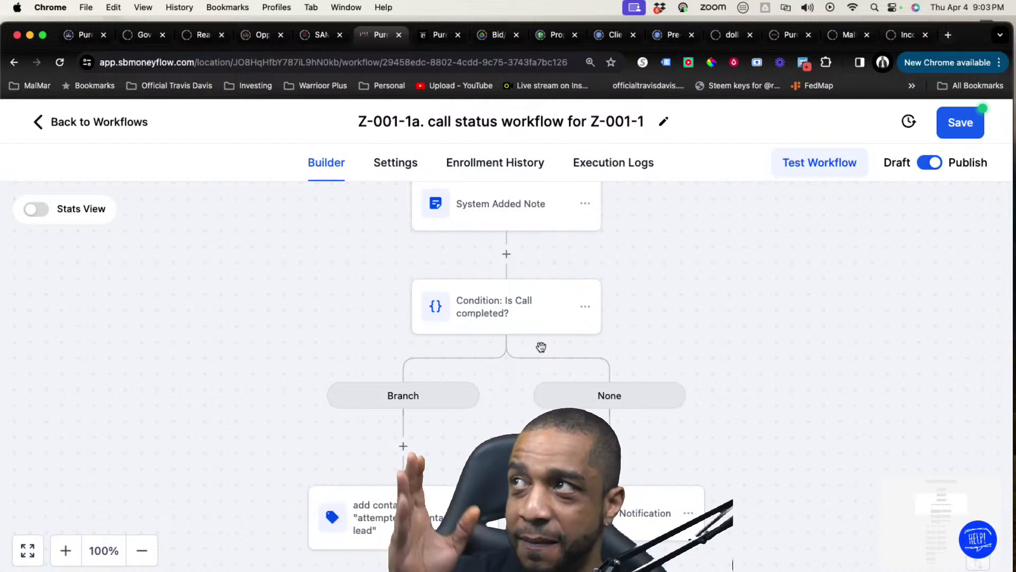
{"action": "scroll", "coordinate": [534, 368], "scroll_direction": "down", "scroll_amount": 5}
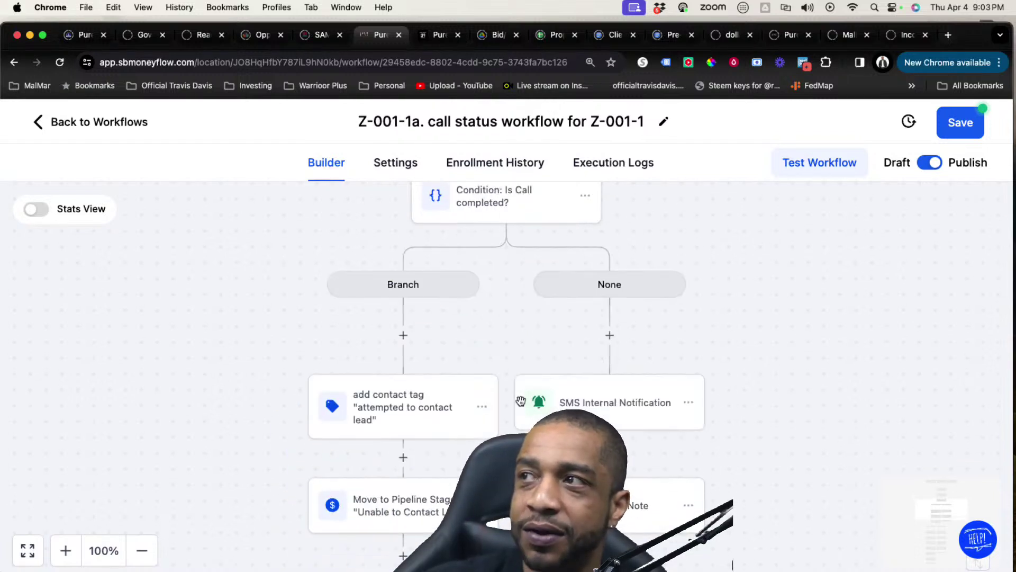
Leave the Z-001-1a call status workflow, discarding its unsaved changes, and return to the Home level of the workflow list
{"action": "left_click", "coordinate": [142, 127]}
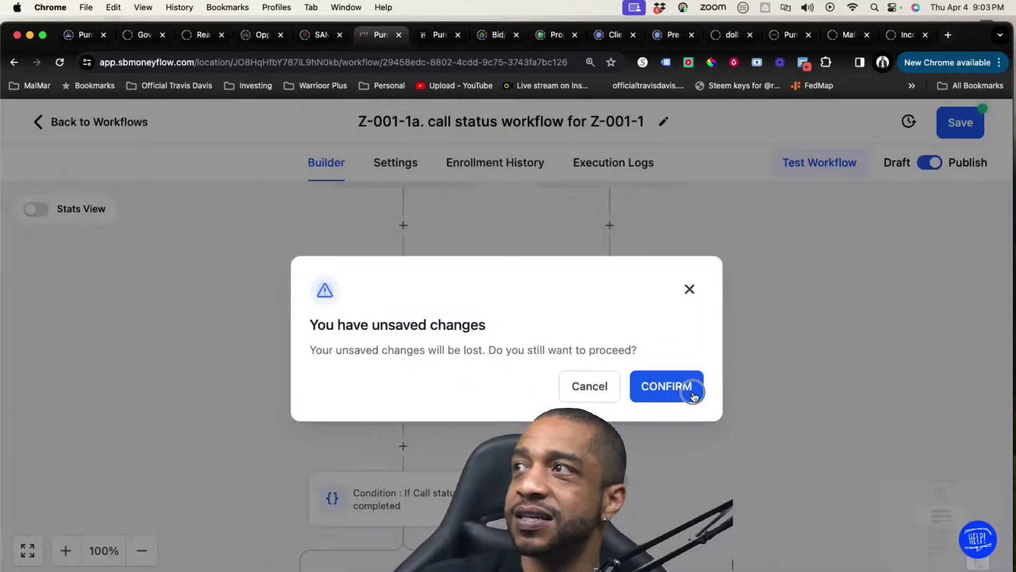
{"action": "left_click", "coordinate": [666, 386]}
{"action": "scroll", "coordinate": [577, 409], "scroll_direction": "down", "scroll_amount": 1}
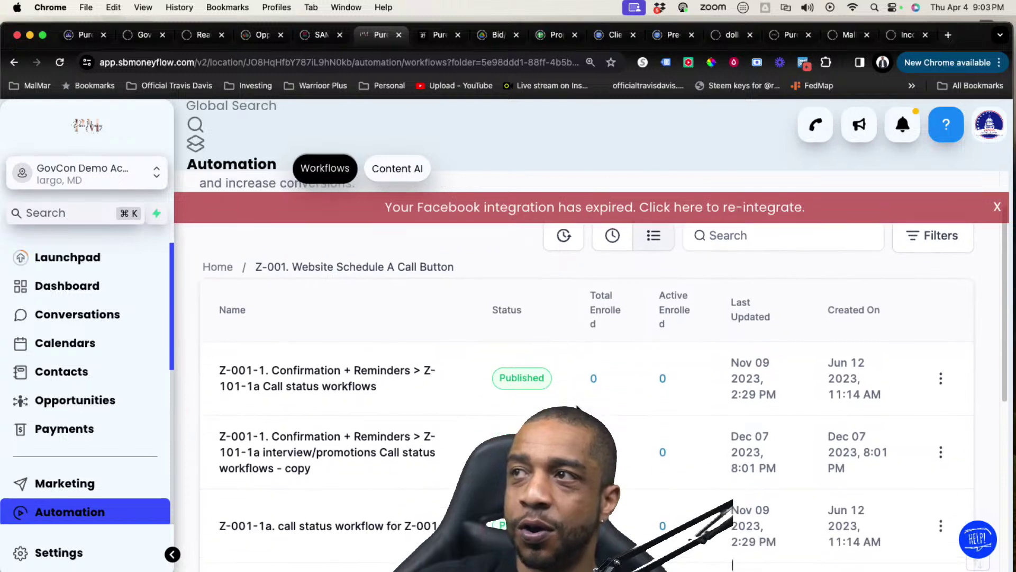
{"action": "scroll", "coordinate": [471, 398], "scroll_direction": "up", "scroll_amount": 3}
{"action": "left_click", "coordinate": [225, 339]}
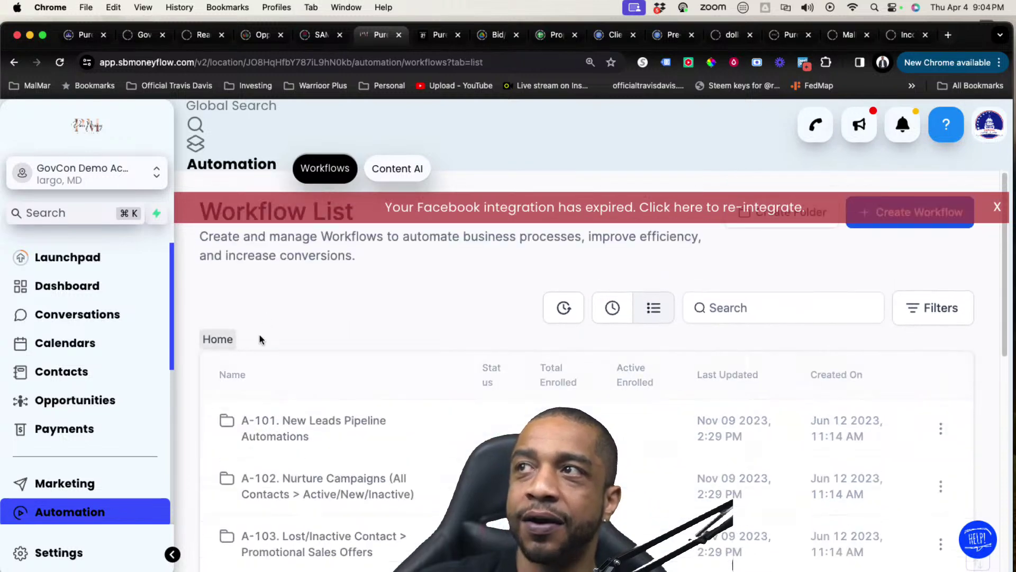
Dismiss the expired Facebook integration banner and open the N-102. New Contract Opportunity workflow folder
{"action": "scroll", "coordinate": [504, 284], "scroll_direction": "down", "scroll_amount": 8}
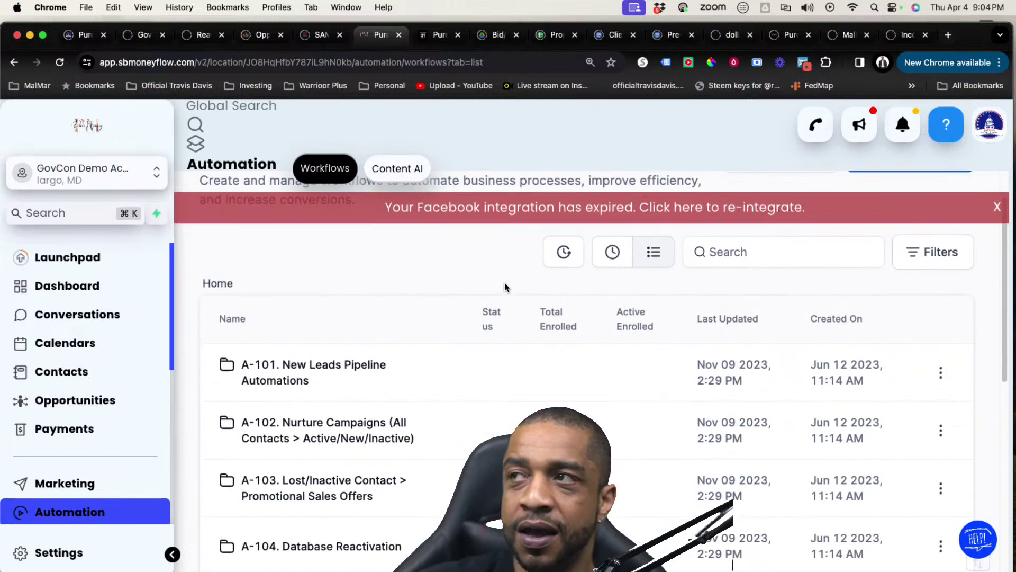
{"action": "scroll", "coordinate": [503, 286], "scroll_direction": "down", "scroll_amount": 3}
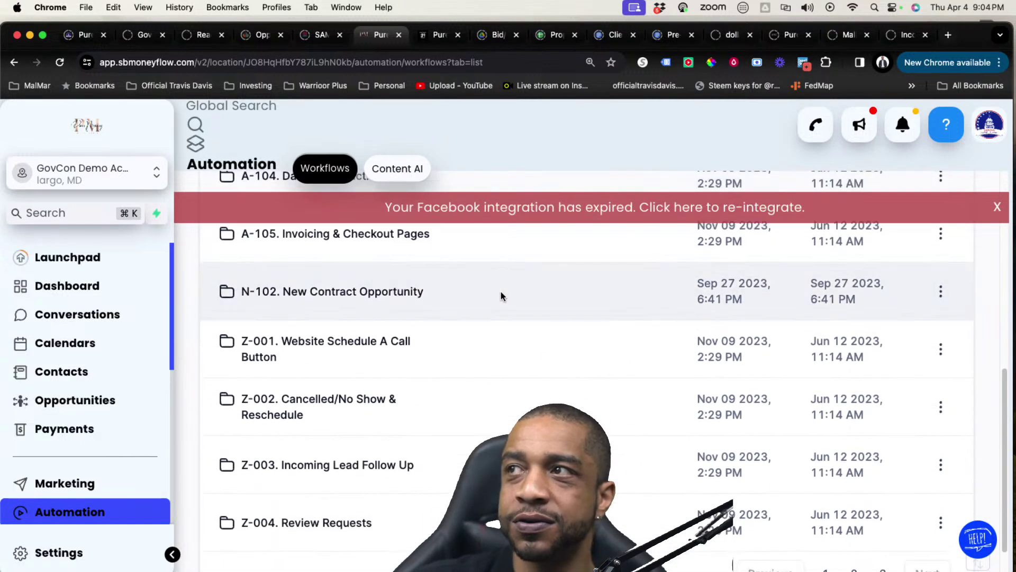
{"action": "scroll", "coordinate": [500, 294], "scroll_direction": "up", "scroll_amount": 10}
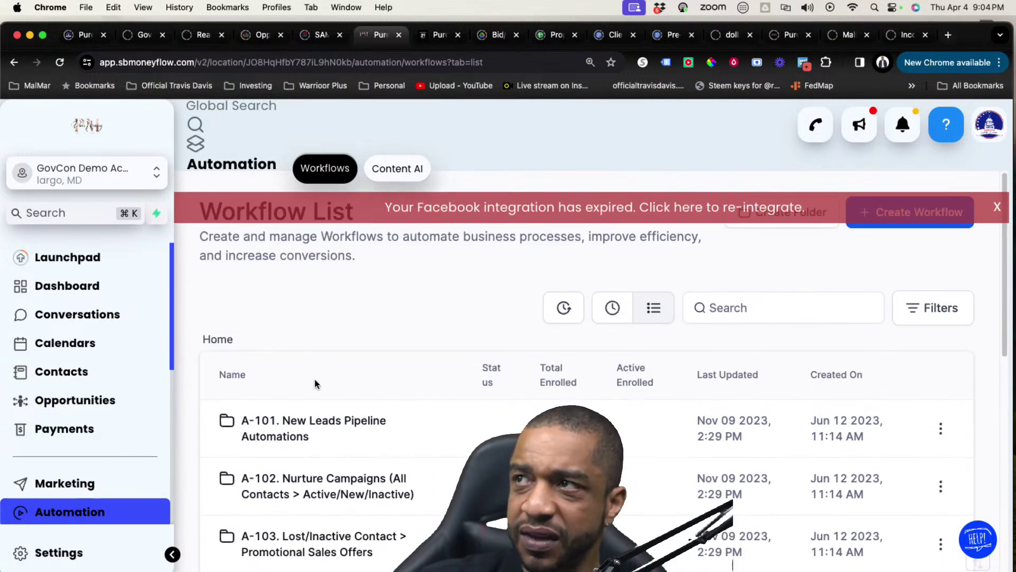
{"action": "left_click", "coordinate": [92, 512]}
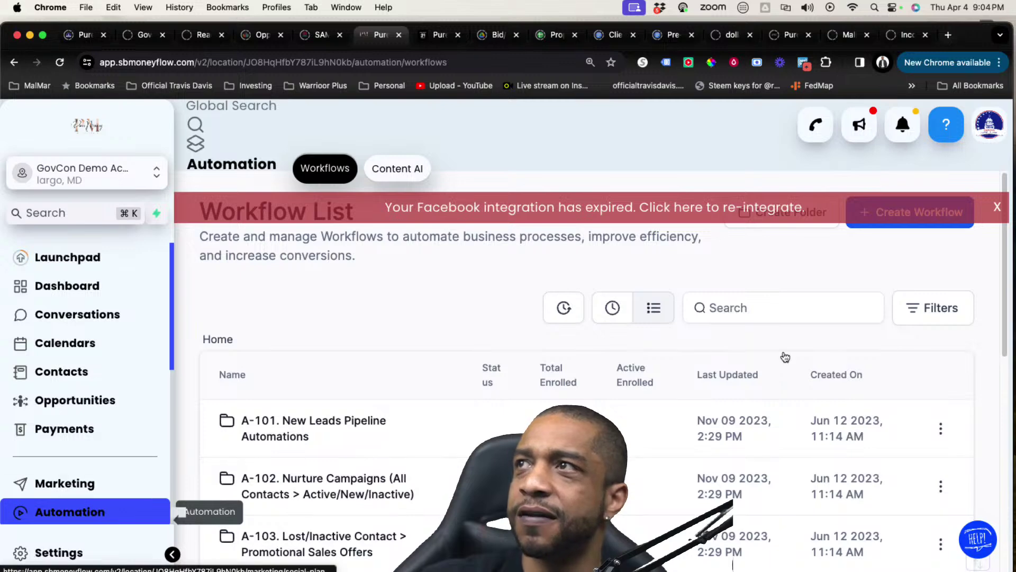
{"action": "left_click", "coordinate": [997, 207]}
{"action": "scroll", "coordinate": [437, 315], "scroll_direction": "down", "scroll_amount": 3}
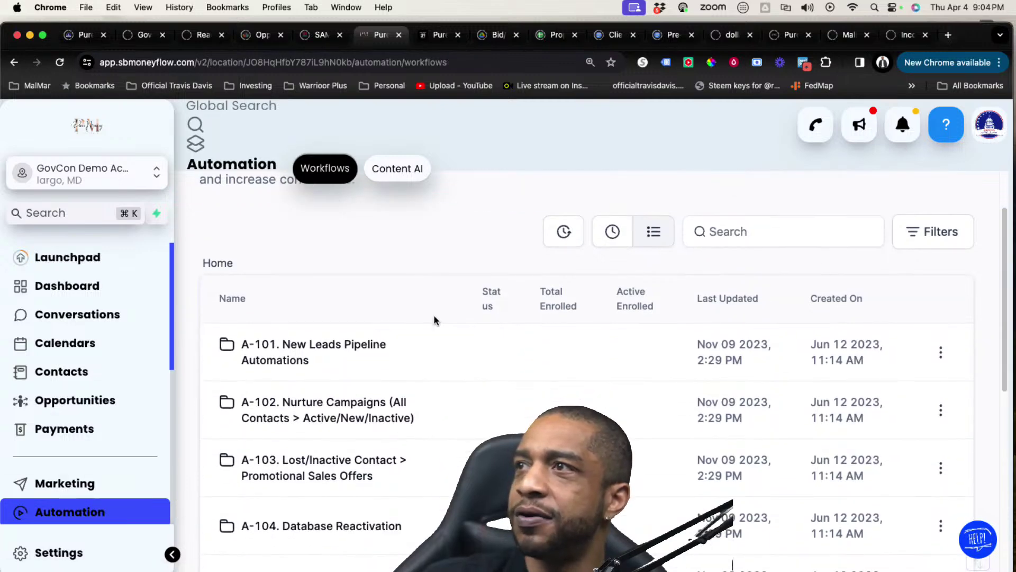
{"action": "scroll", "coordinate": [434, 316], "scroll_direction": "down", "scroll_amount": 5}
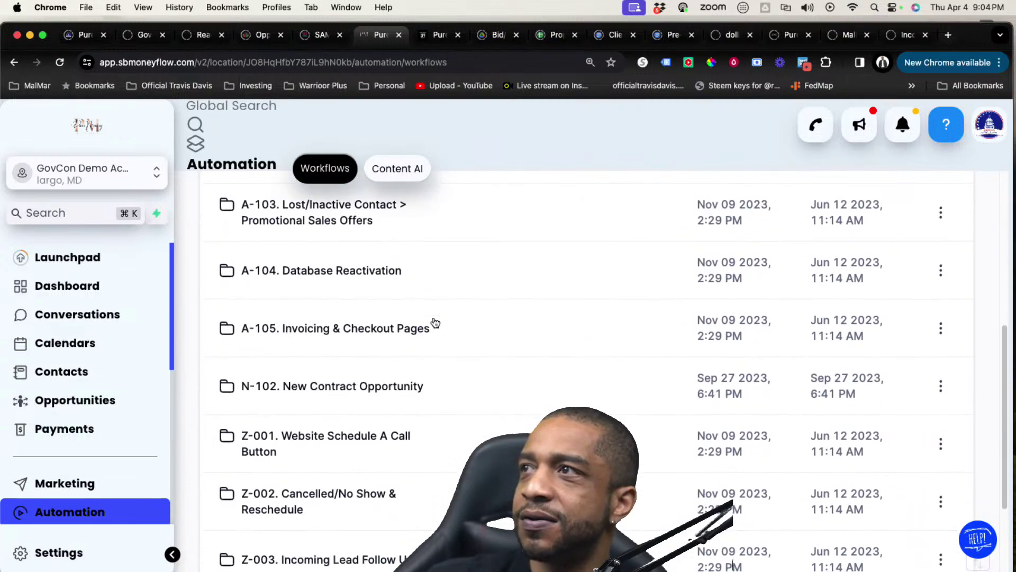
{"action": "left_click", "coordinate": [327, 383]}
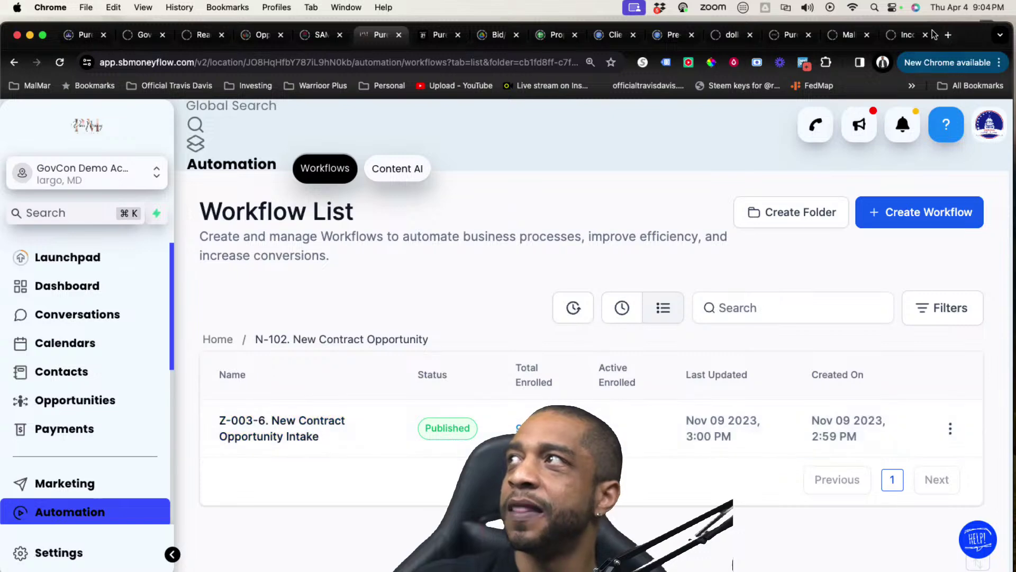
Load thegovfest.com/newmoney in the browser tab that holds the onlinegovcon.com course library
{"action": "left_click", "coordinate": [433, 35]}
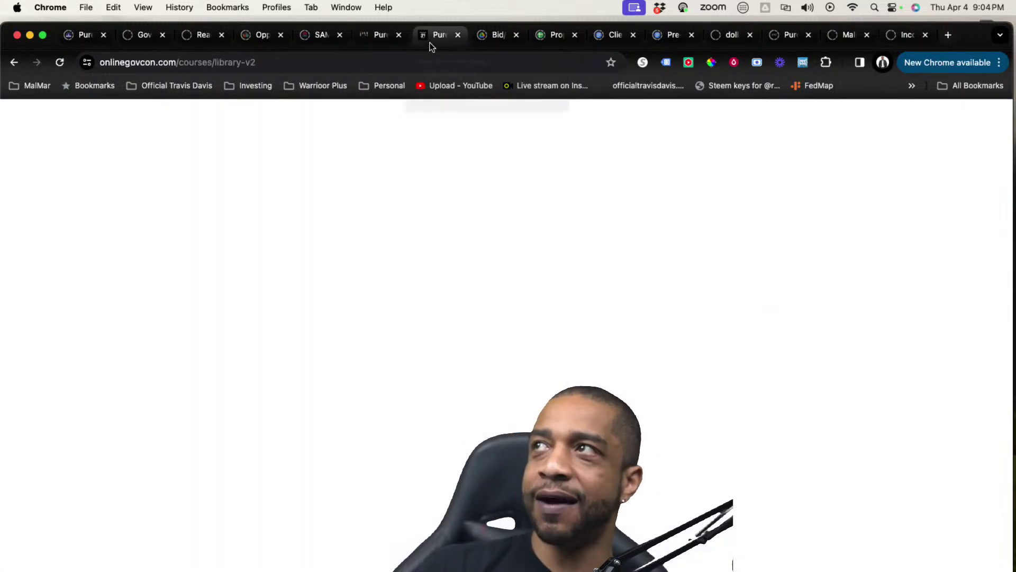
{"action": "left_click", "coordinate": [383, 62]}
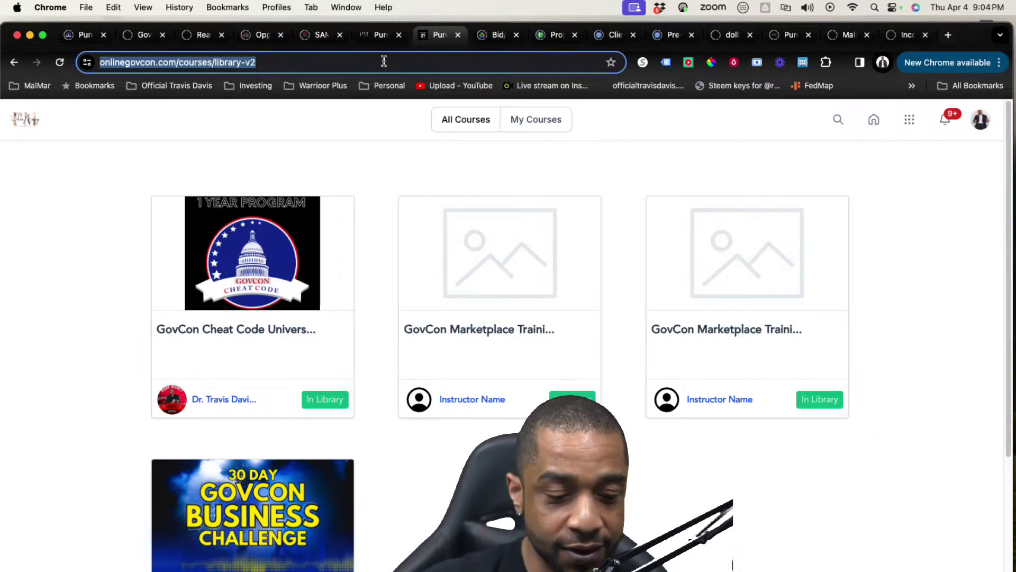
{"action": "type", "text": "thegovfest.com"}
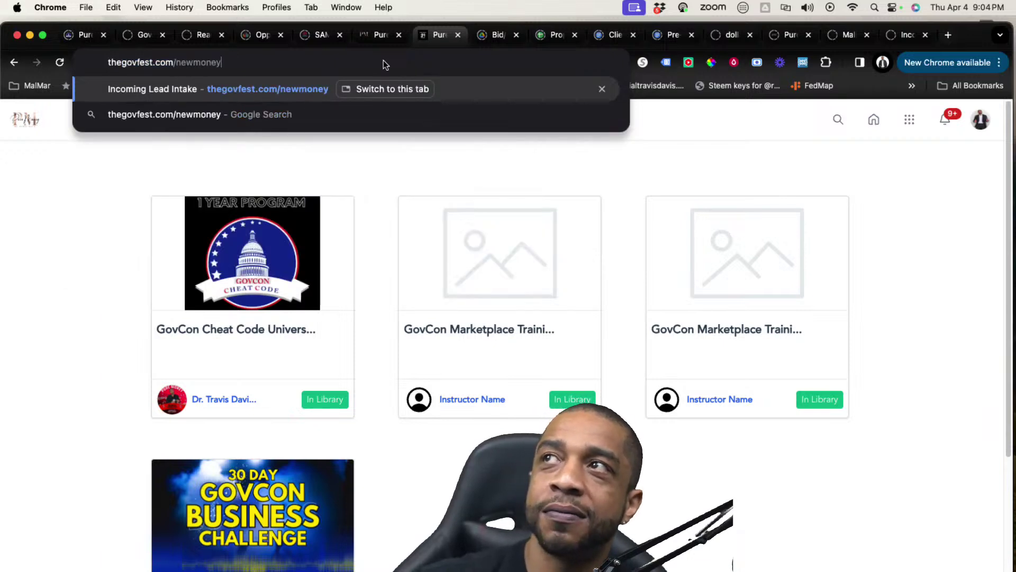
{"action": "key", "text": "Return"}
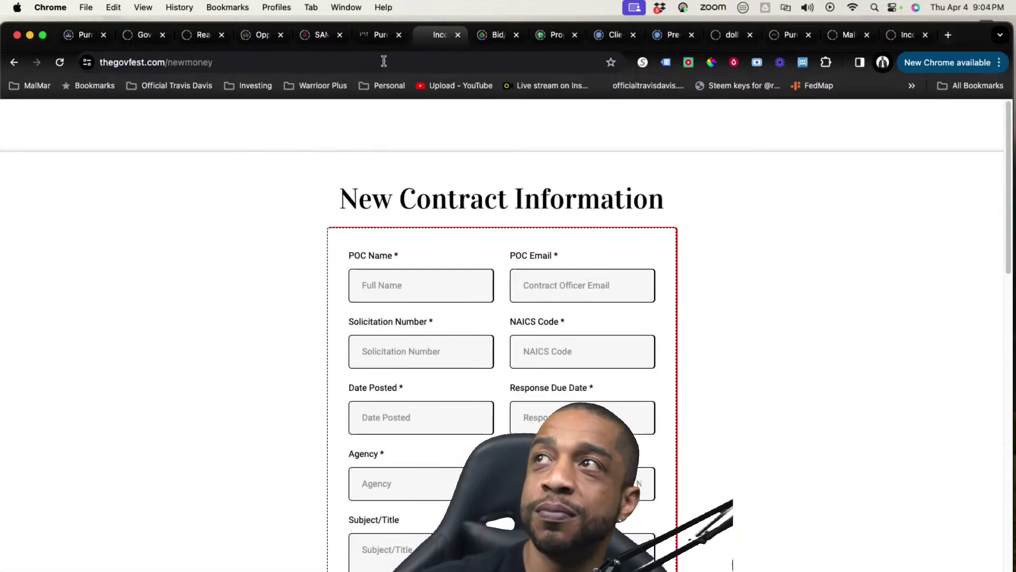
Examine the New Contract Information form from the POC name field through contract type, attachments and internal notes
{"action": "scroll", "coordinate": [430, 244], "scroll_direction": "down", "scroll_amount": 2}
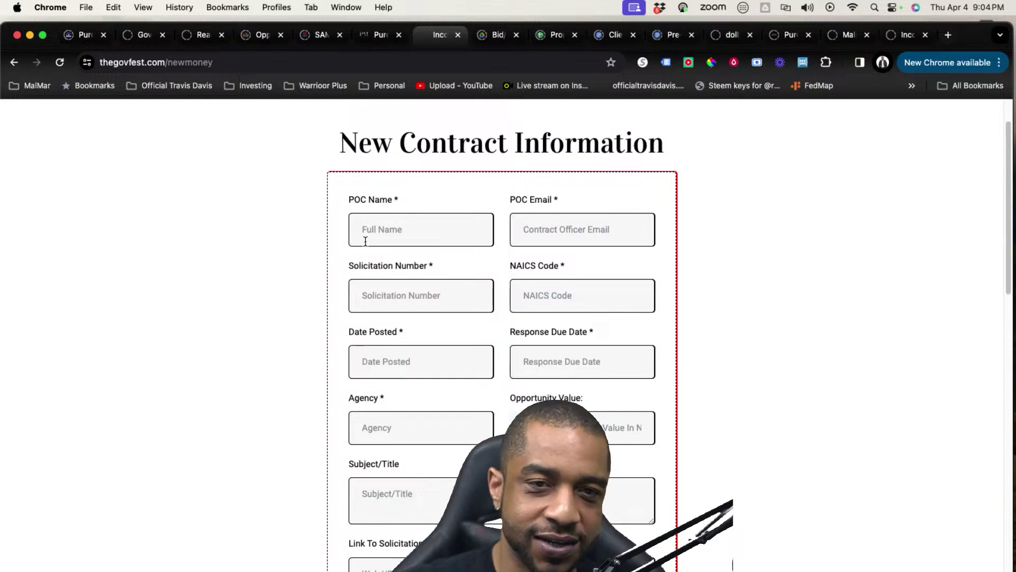
{"action": "scroll", "coordinate": [369, 276], "scroll_direction": "down", "scroll_amount": 1}
{"action": "scroll", "coordinate": [365, 274], "scroll_direction": "down", "scroll_amount": 1}
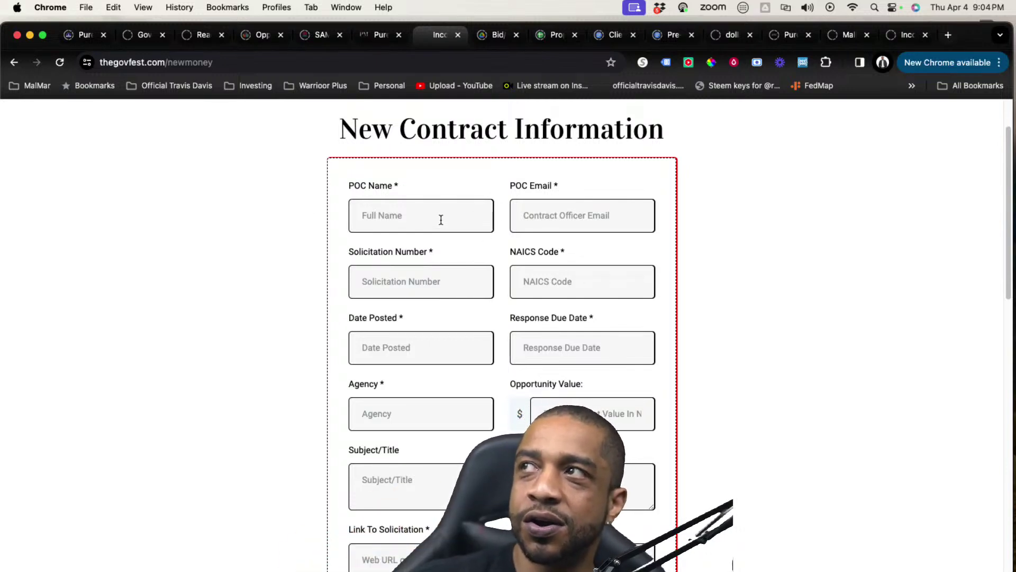
{"action": "scroll", "coordinate": [469, 266], "scroll_direction": "down", "scroll_amount": 5}
{"action": "scroll", "coordinate": [425, 272], "scroll_direction": "down", "scroll_amount": 10}
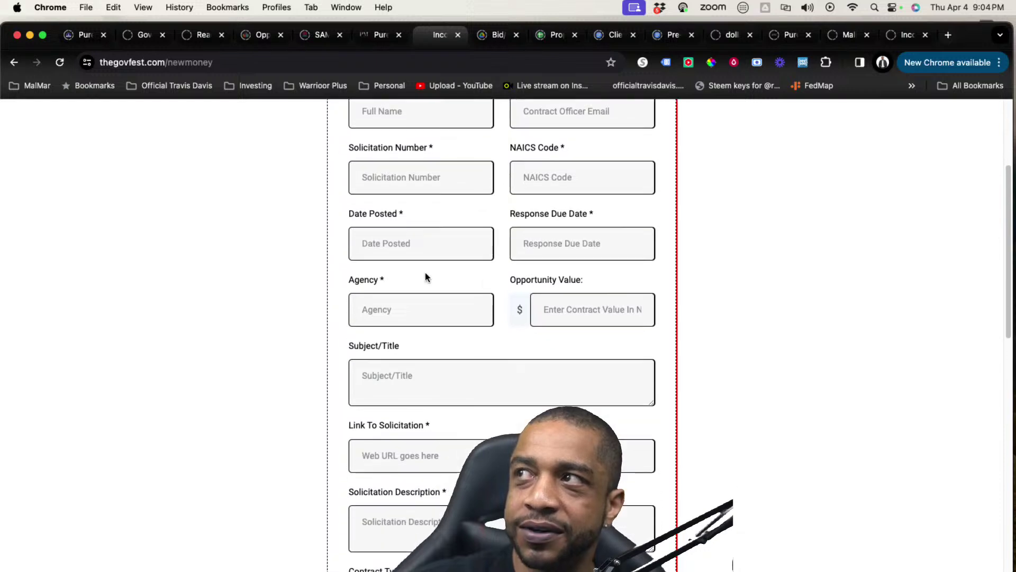
{"action": "scroll", "coordinate": [427, 306], "scroll_direction": "down", "scroll_amount": 3}
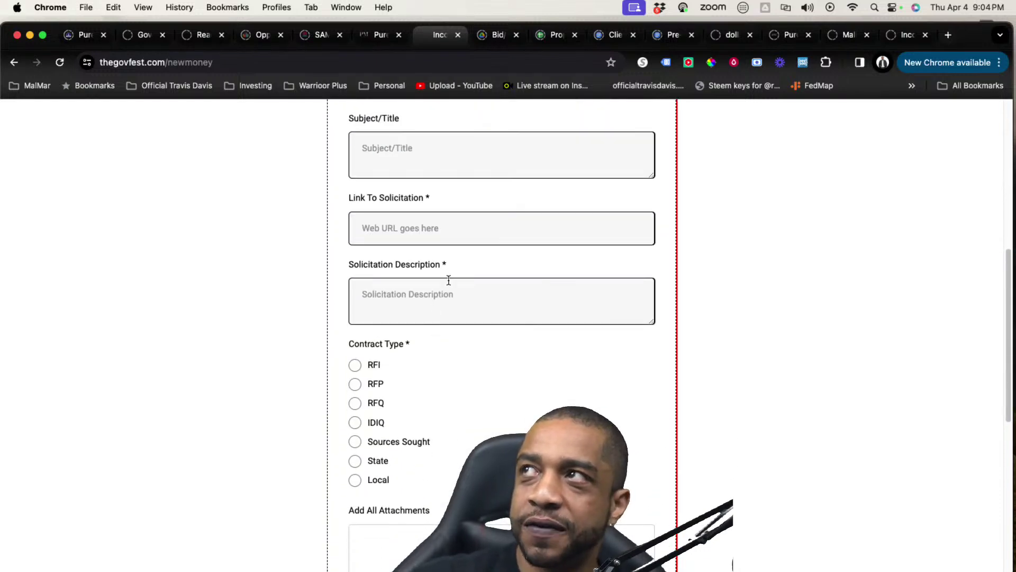
{"action": "scroll", "coordinate": [520, 354], "scroll_direction": "down", "scroll_amount": 15}
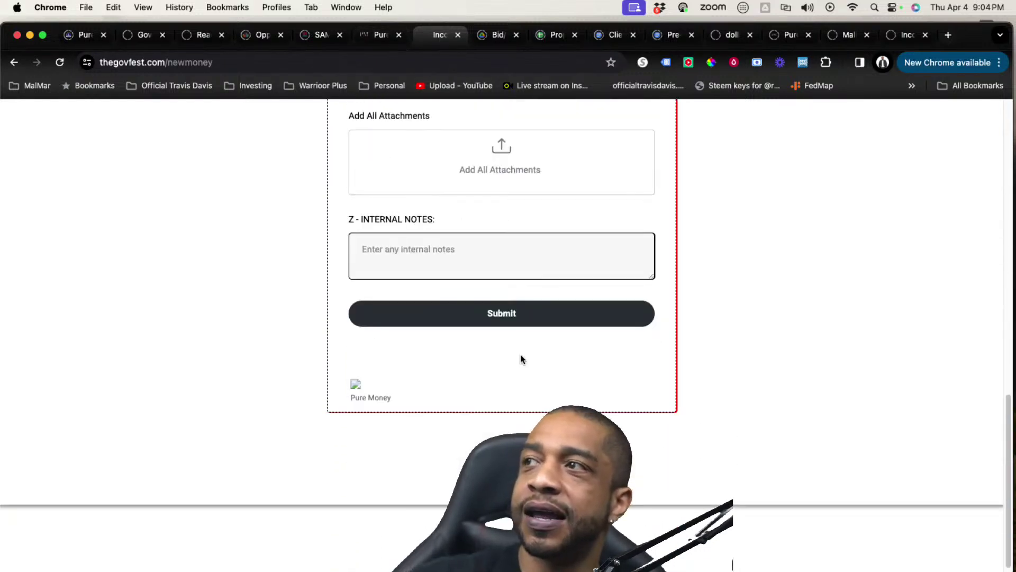
Return to the CRM tab, open Opportunities and review the GovCon CRM pipeline stages from New through Lost and back
{"action": "left_click", "coordinate": [379, 36]}
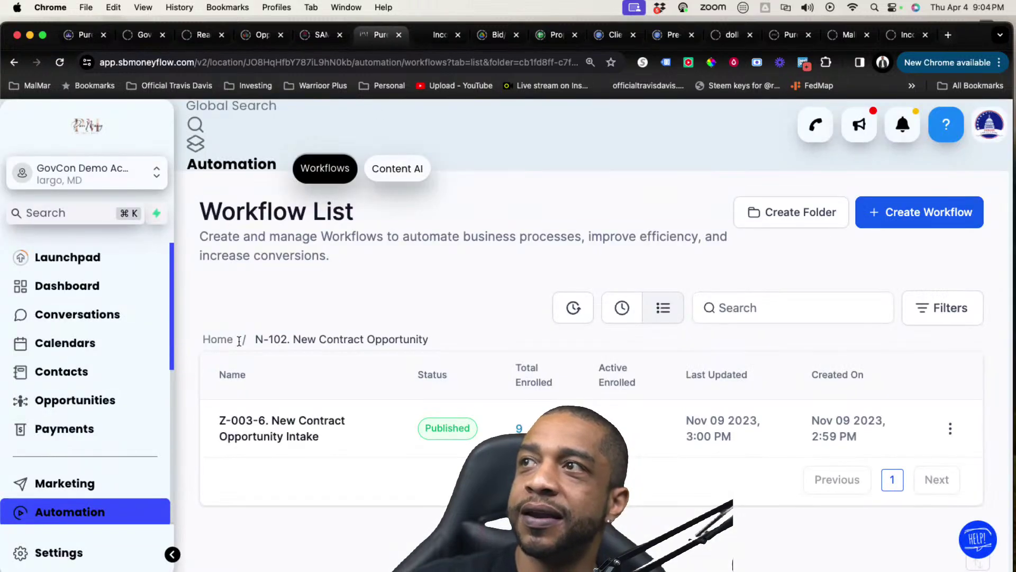
{"action": "left_click", "coordinate": [98, 405]}
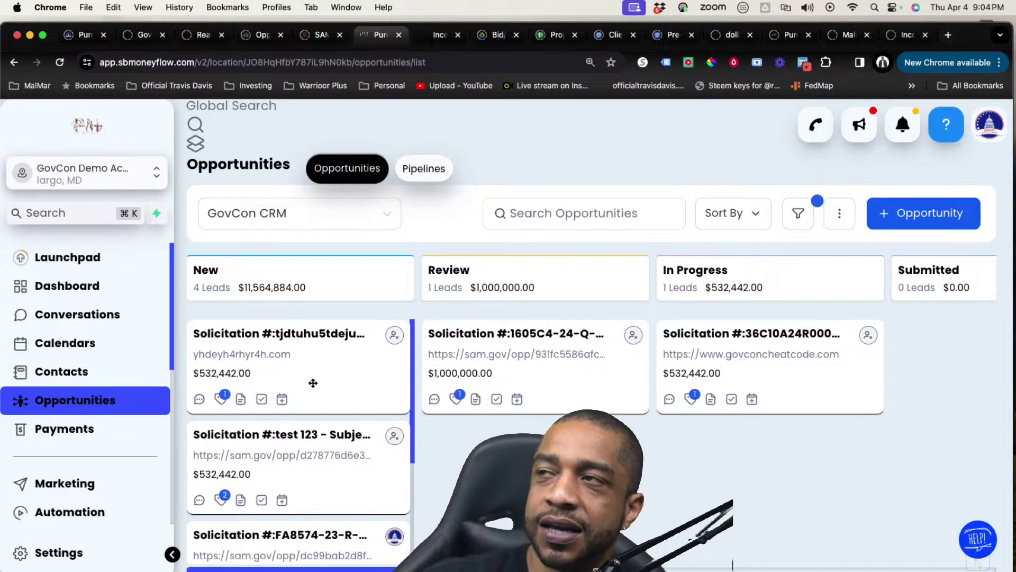
{"action": "scroll", "coordinate": [314, 378], "scroll_direction": "down", "scroll_amount": 1}
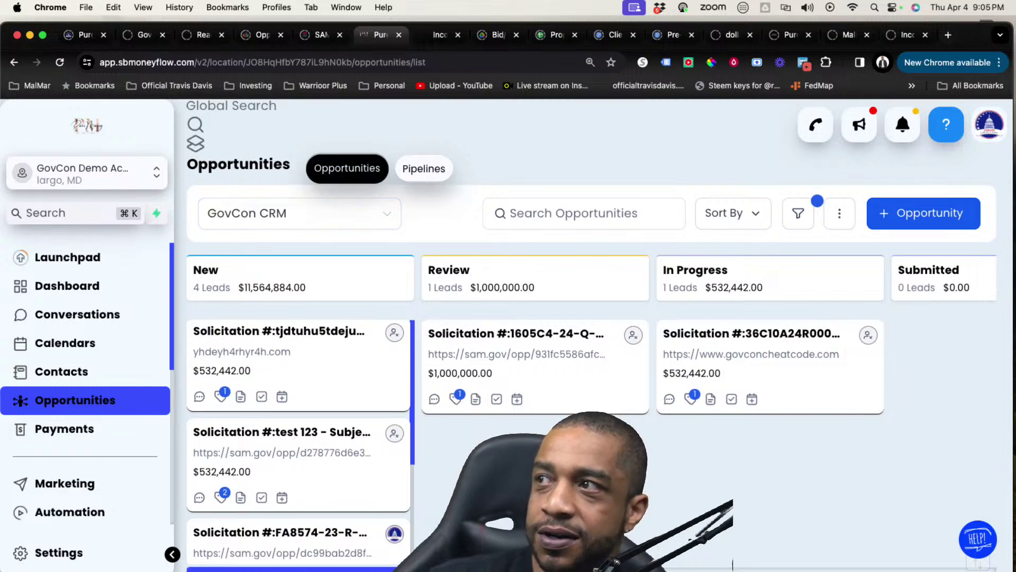
{"action": "scroll", "coordinate": [733, 564], "scroll_direction": "right", "scroll_amount": 10}
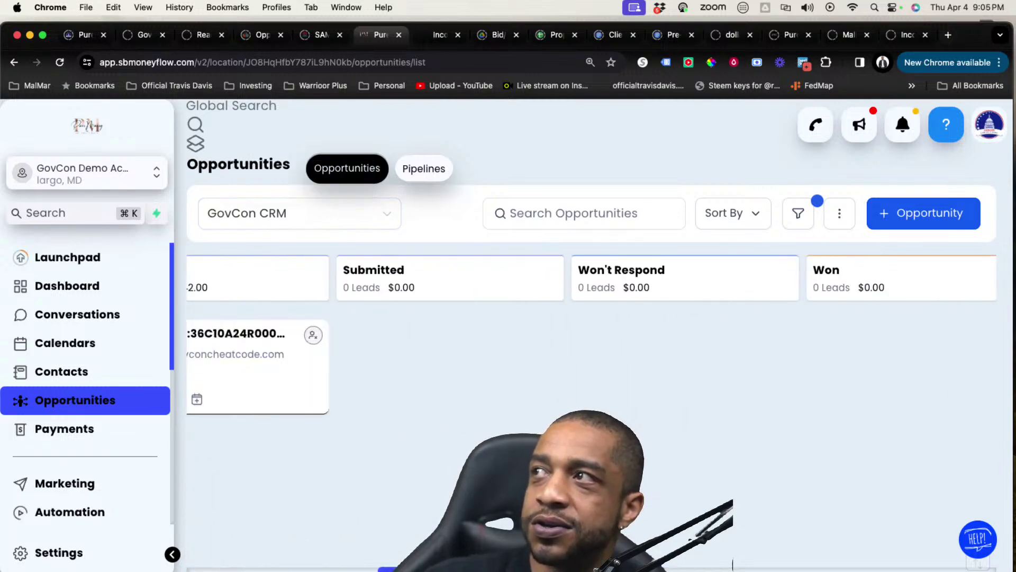
{"action": "scroll", "coordinate": [732, 564], "scroll_direction": "left", "scroll_amount": 10}
{"action": "scroll", "coordinate": [744, 549], "scroll_direction": "right", "scroll_amount": 10}
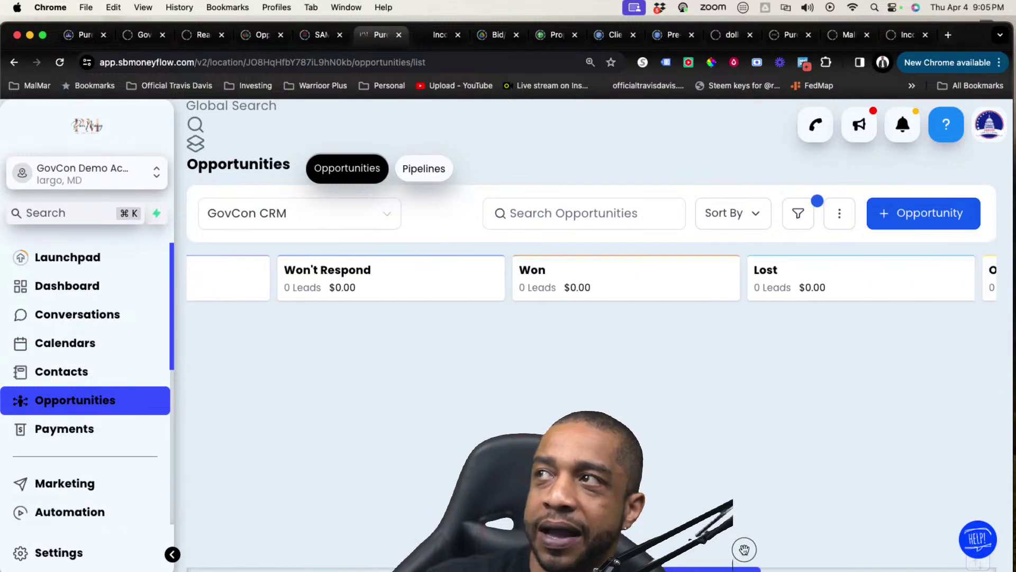
{"action": "scroll", "coordinate": [788, 550], "scroll_direction": "left", "scroll_amount": 10}
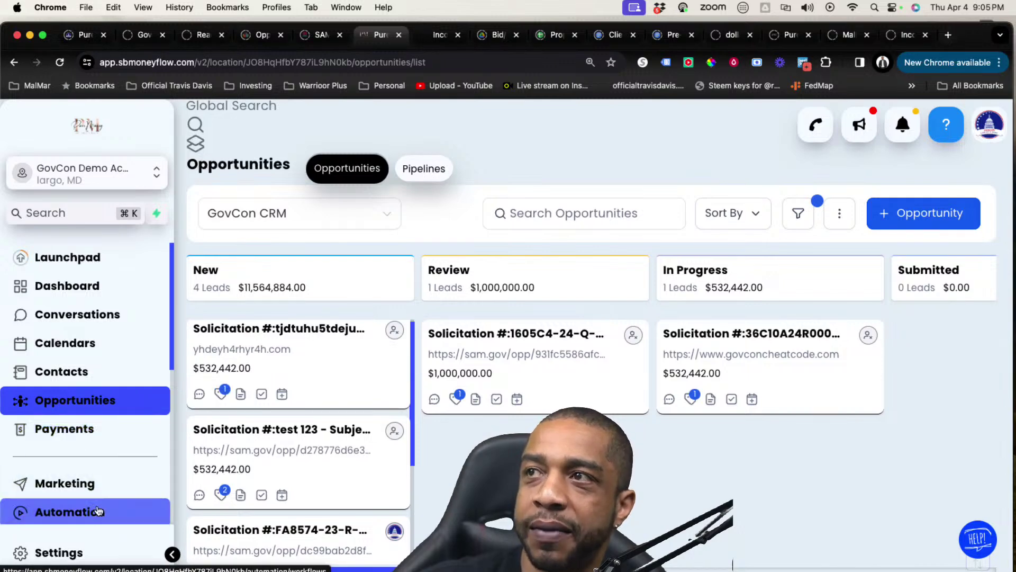
Open the Z-003-6. New Contract Opportunity Intake workflow from the N-102. New Contract Opportunity automation folder
{"action": "left_click", "coordinate": [130, 504]}
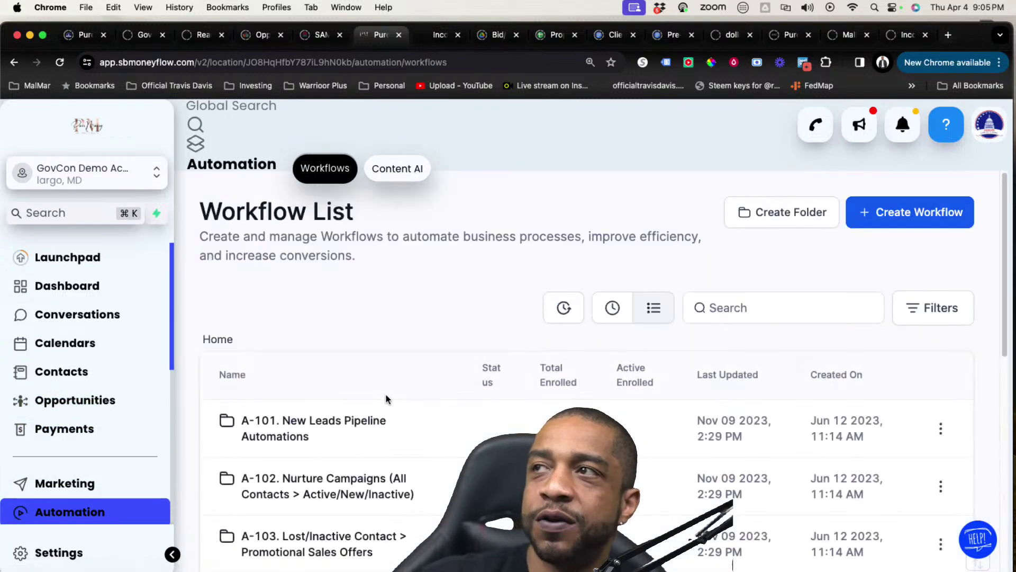
{"action": "scroll", "coordinate": [390, 426], "scroll_direction": "down", "scroll_amount": 7}
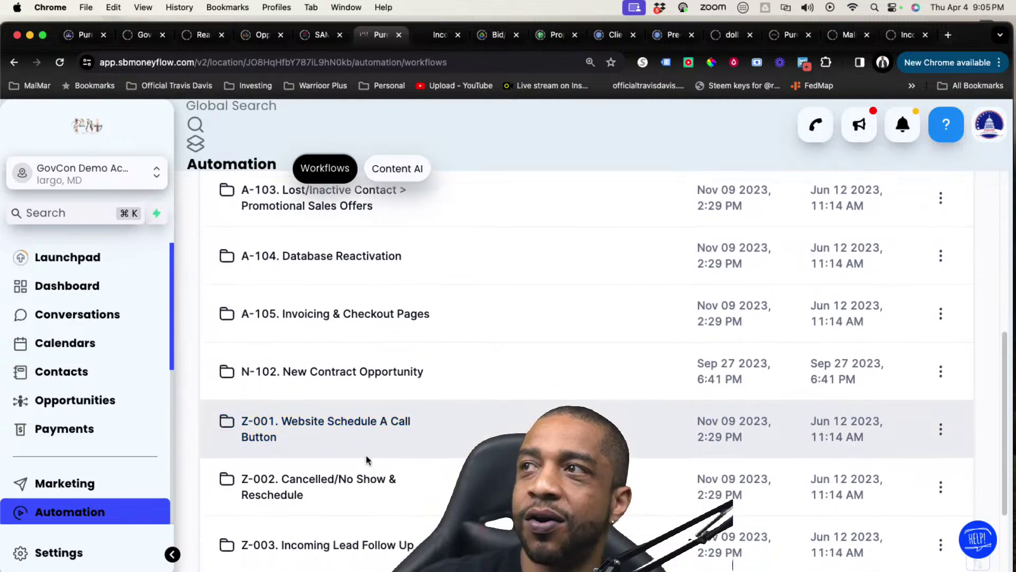
{"action": "left_click", "coordinate": [346, 302]}
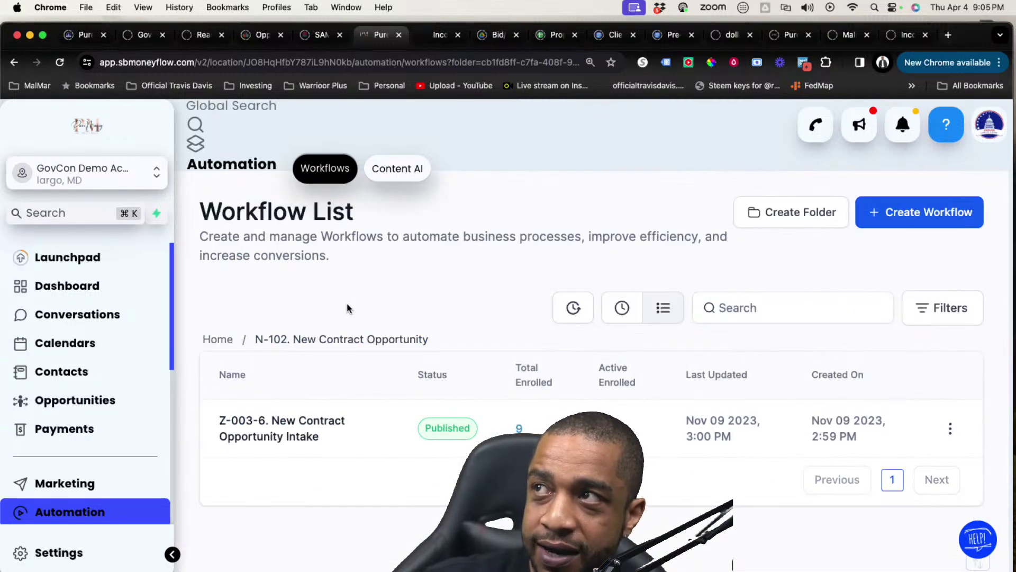
{"action": "left_click", "coordinate": [297, 436]}
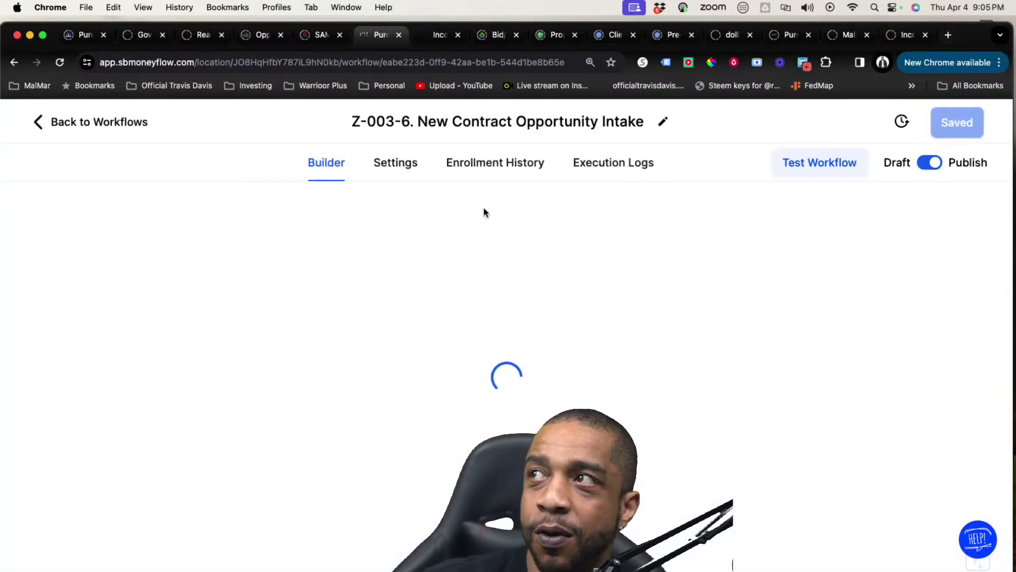
Examine the intake workflow's trigger and actions, then open the Internal Notification action and read its title and message
{"action": "scroll", "coordinate": [495, 273], "scroll_direction": "up", "scroll_amount": 5}
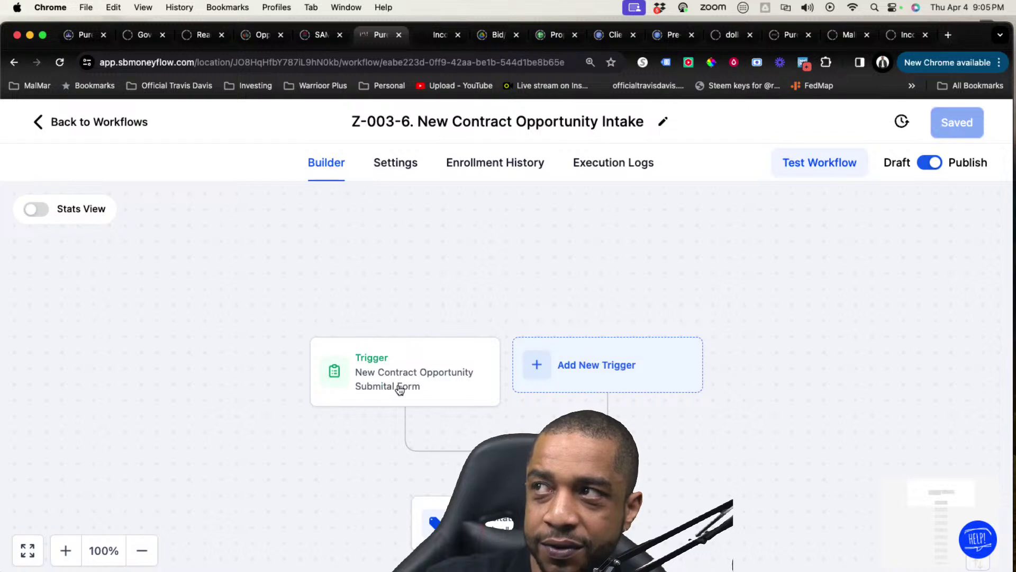
{"action": "scroll", "coordinate": [399, 390], "scroll_direction": "down", "scroll_amount": 3}
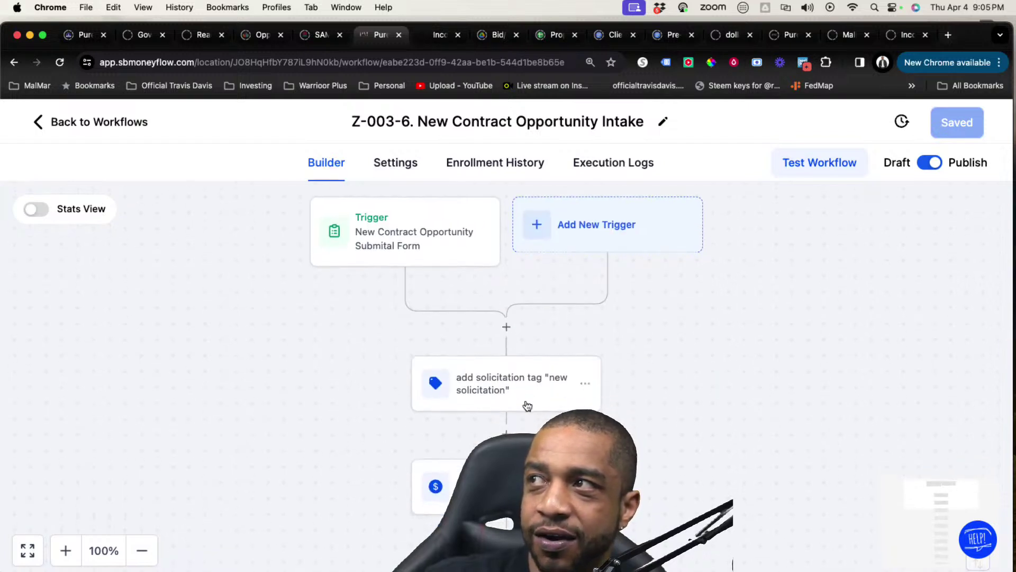
{"action": "scroll", "coordinate": [524, 391], "scroll_direction": "down", "scroll_amount": 3}
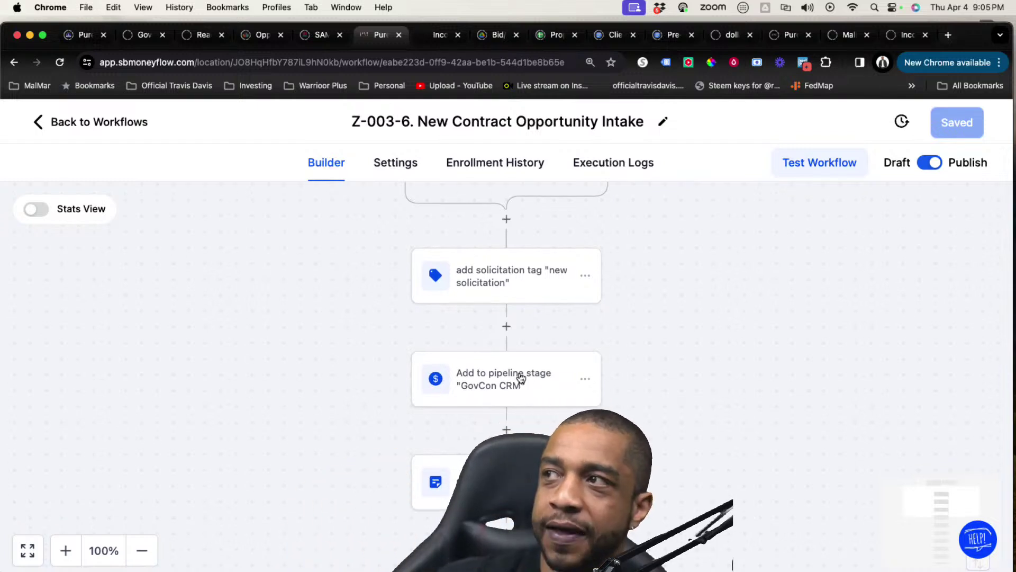
{"action": "scroll", "coordinate": [533, 390], "scroll_direction": "down", "scroll_amount": 1}
{"action": "scroll", "coordinate": [523, 428], "scroll_direction": "down", "scroll_amount": 2}
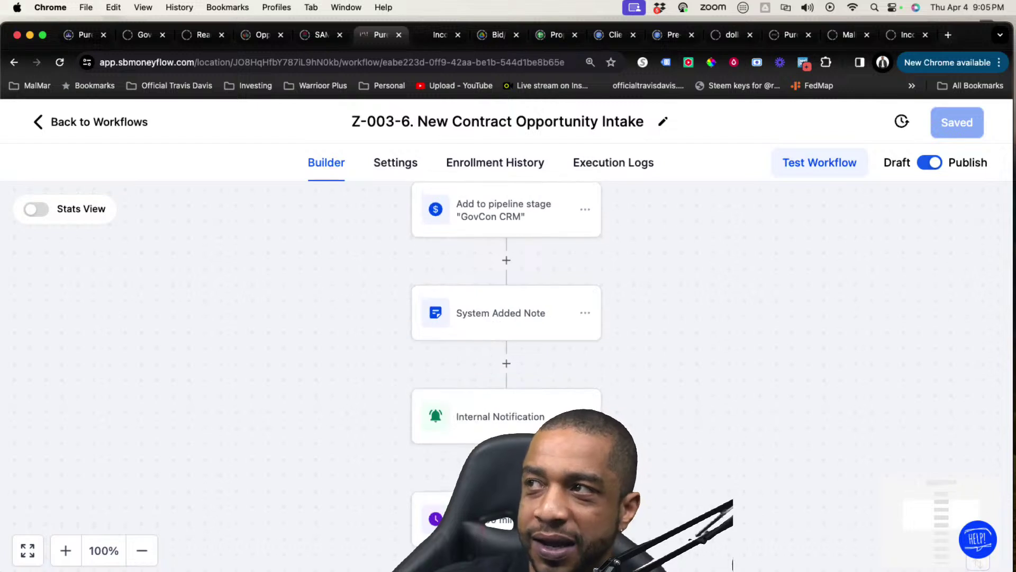
{"action": "left_click", "coordinate": [524, 430]}
{"action": "scroll", "coordinate": [678, 418], "scroll_direction": "down", "scroll_amount": 4}
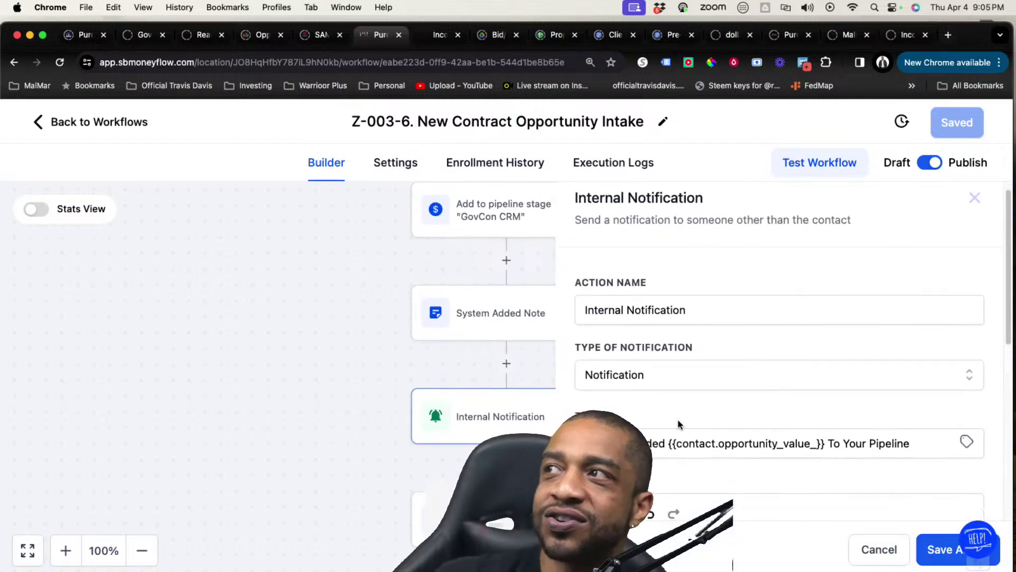
{"action": "scroll", "coordinate": [672, 391], "scroll_direction": "down", "scroll_amount": 1}
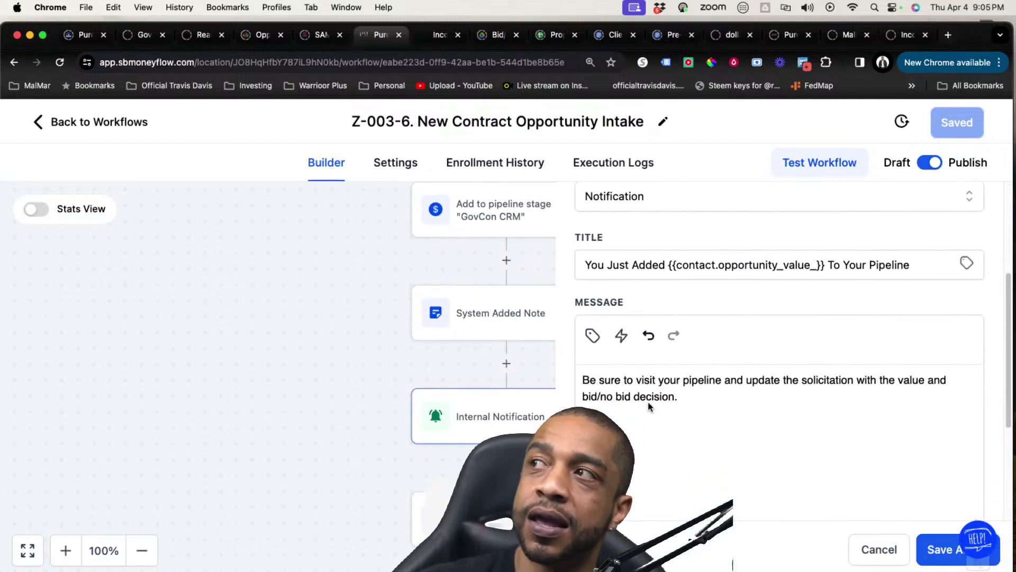
Close the Internal Notification action without saving and review the workflow's following actions, from the 60-minute wait to the SMS confirmation
{"action": "left_click", "coordinate": [698, 405]}
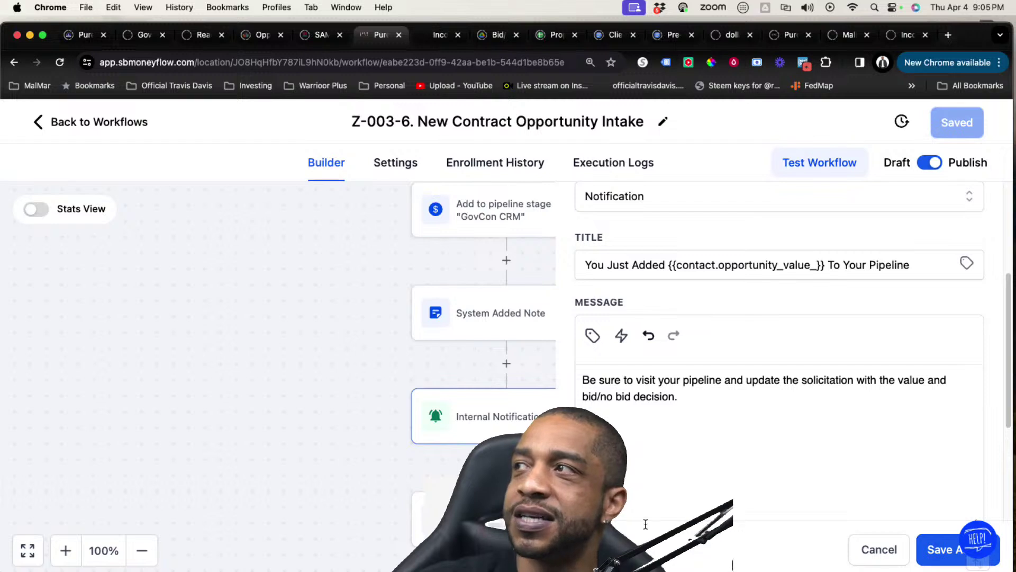
{"action": "left_click", "coordinate": [871, 554]}
{"action": "scroll", "coordinate": [713, 422], "scroll_direction": "down", "scroll_amount": 3}
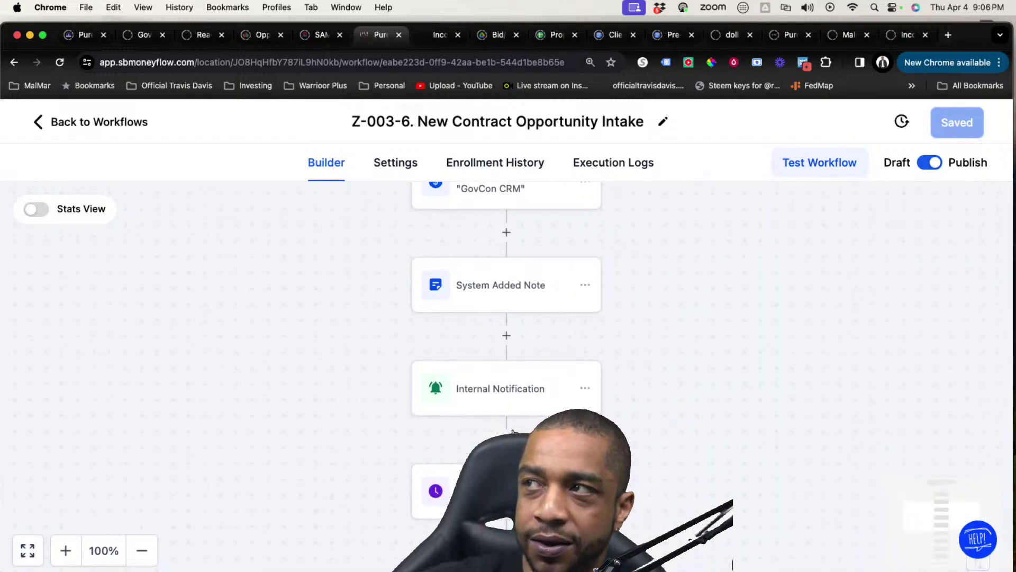
{"action": "scroll", "coordinate": [713, 422], "scroll_direction": "down", "scroll_amount": 6}
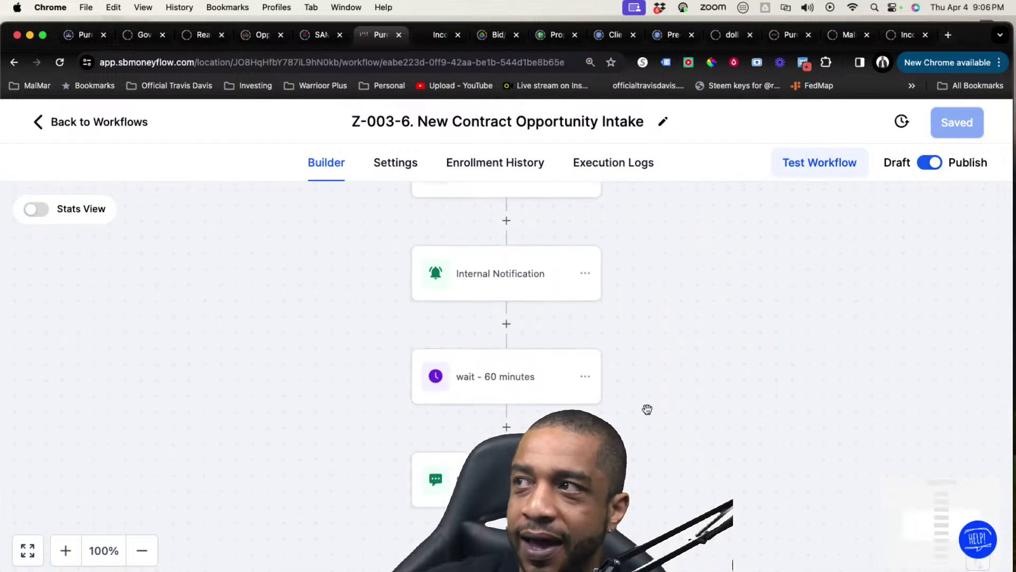
{"action": "scroll", "coordinate": [543, 366], "scroll_direction": "down", "scroll_amount": 5}
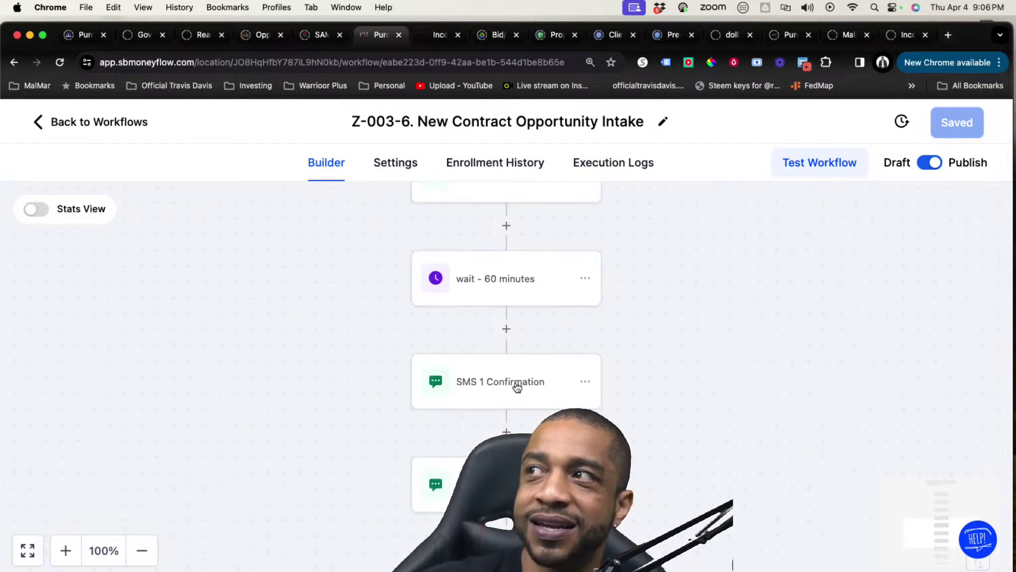
Open the SMS 1 Confirmation action, read its message template and close it without saving
{"action": "left_click", "coordinate": [518, 386]}
{"action": "scroll", "coordinate": [768, 439], "scroll_direction": "down", "scroll_amount": 5}
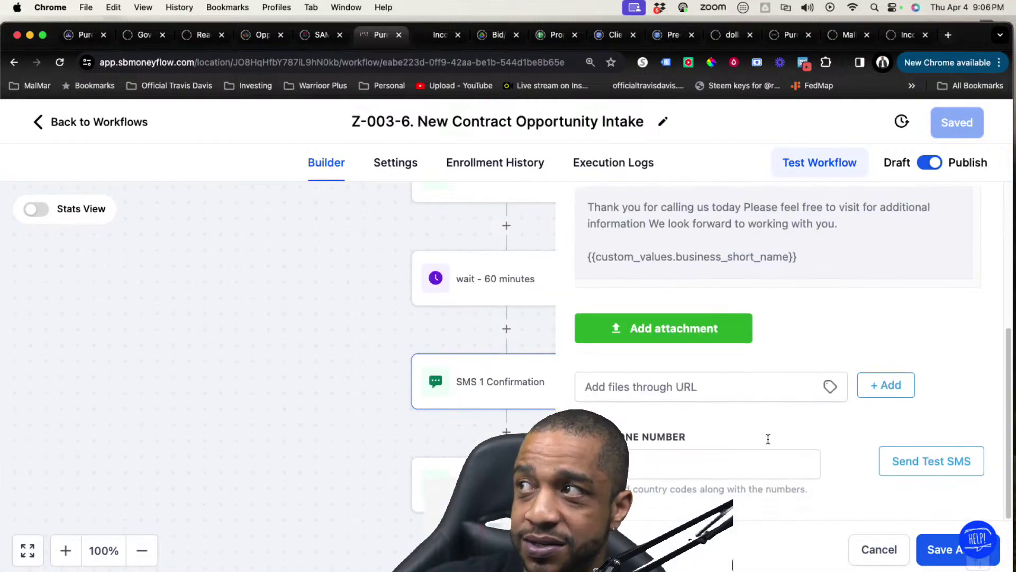
{"action": "scroll", "coordinate": [766, 441], "scroll_direction": "up", "scroll_amount": 1}
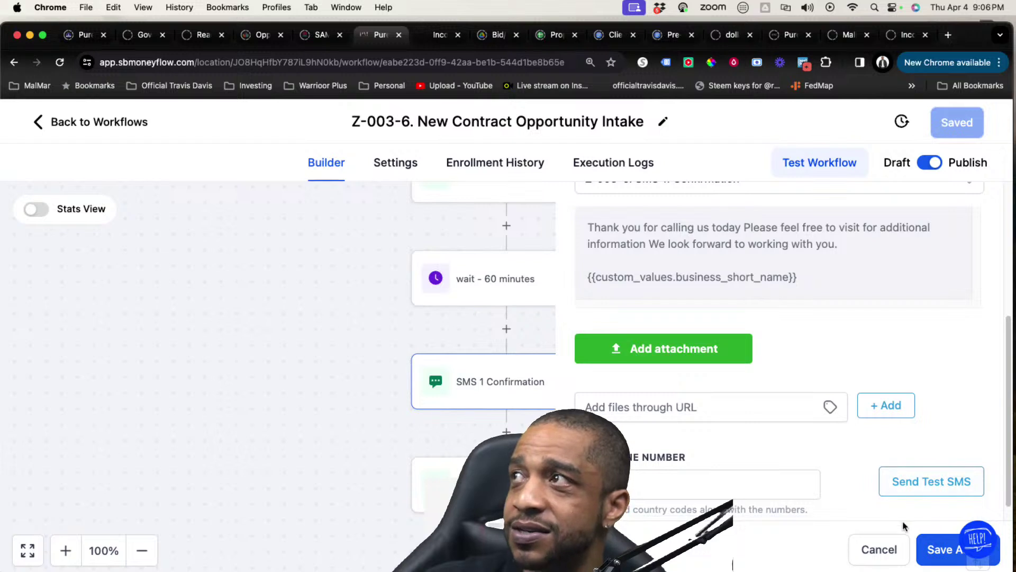
{"action": "left_click", "coordinate": [898, 550]}
Review the remaining workflow actions from SMS: location website through Email 1 Confirmation to Wait 0.3
{"action": "scroll", "coordinate": [644, 409], "scroll_direction": "down", "scroll_amount": 5}
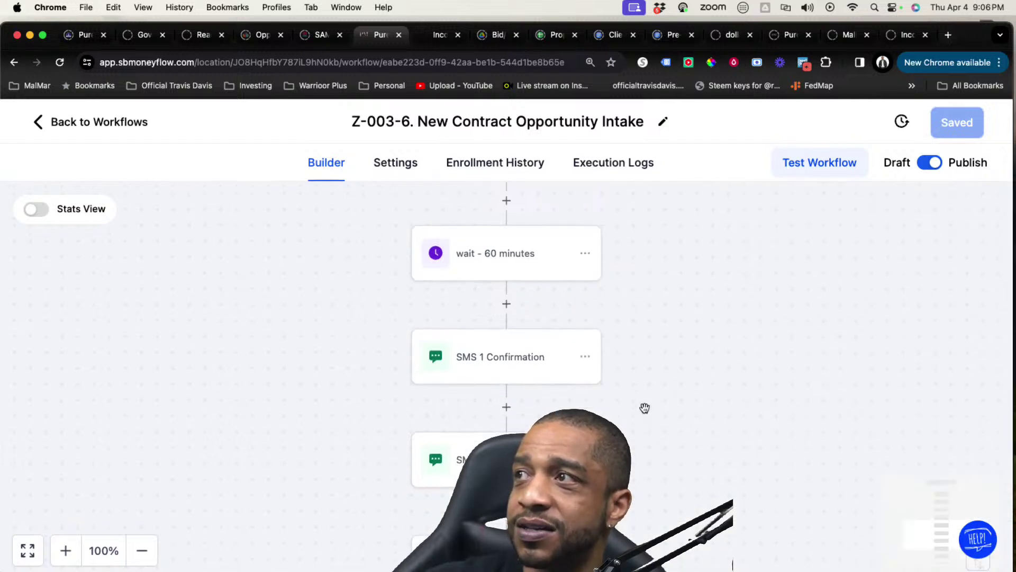
{"action": "scroll", "coordinate": [684, 420], "scroll_direction": "down", "scroll_amount": 5}
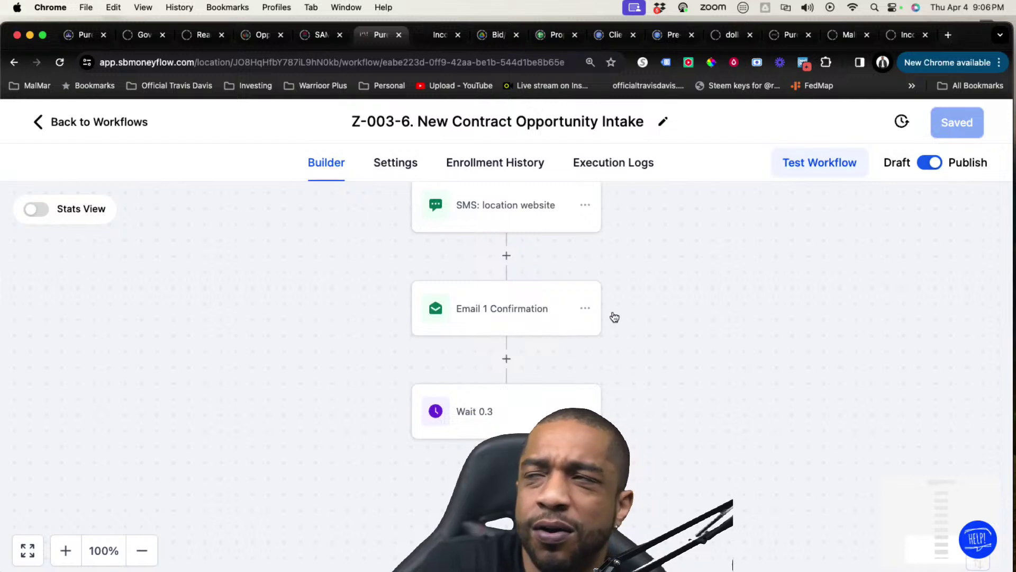
{"action": "scroll", "coordinate": [635, 313], "scroll_direction": "up", "scroll_amount": 4}
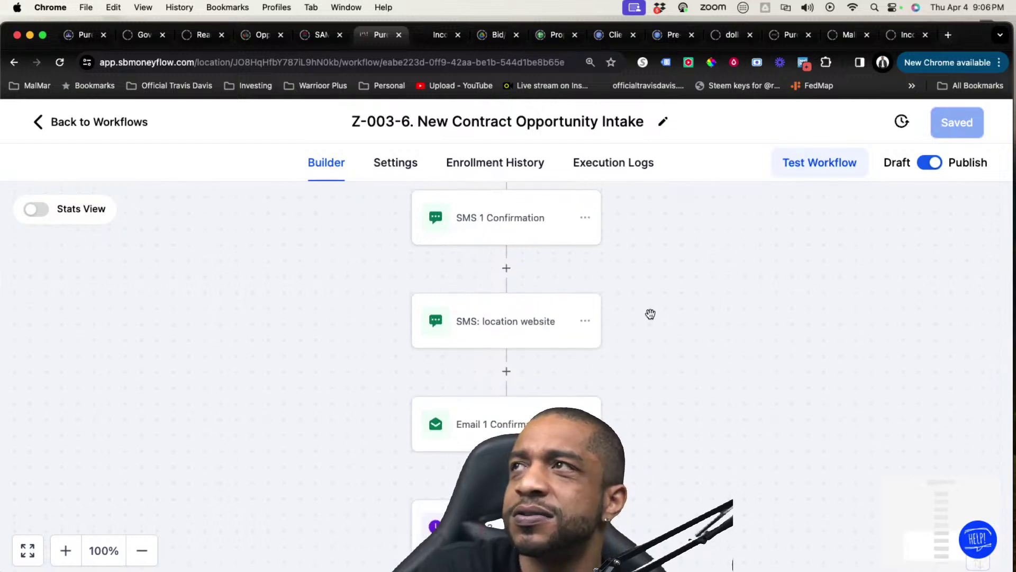
Leave the workflow, return to the Home level of the workflow list and look through its first page of automation folders
{"action": "left_click", "coordinate": [122, 125]}
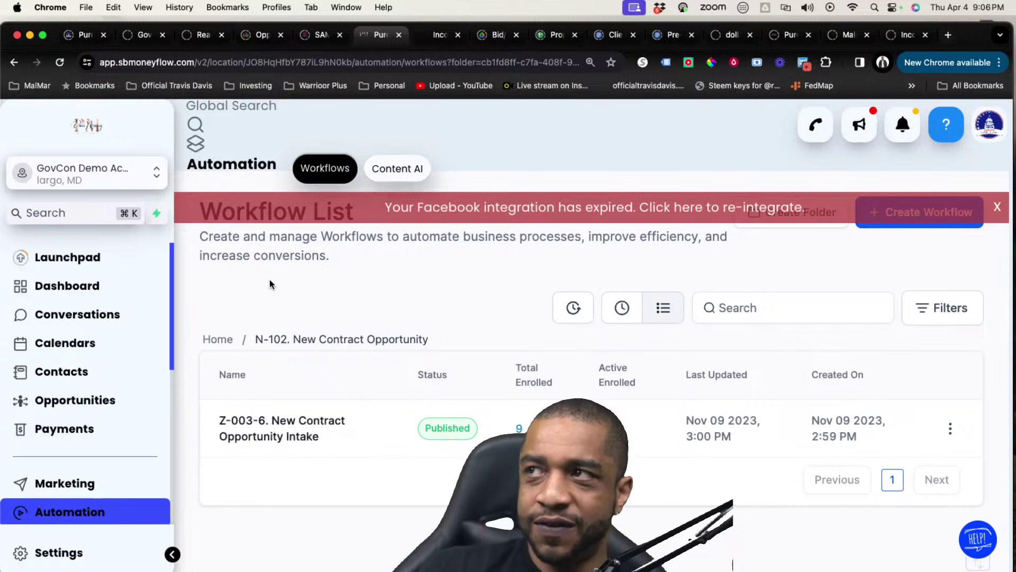
{"action": "left_click", "coordinate": [232, 341]}
{"action": "scroll", "coordinate": [506, 389], "scroll_direction": "down", "scroll_amount": 6}
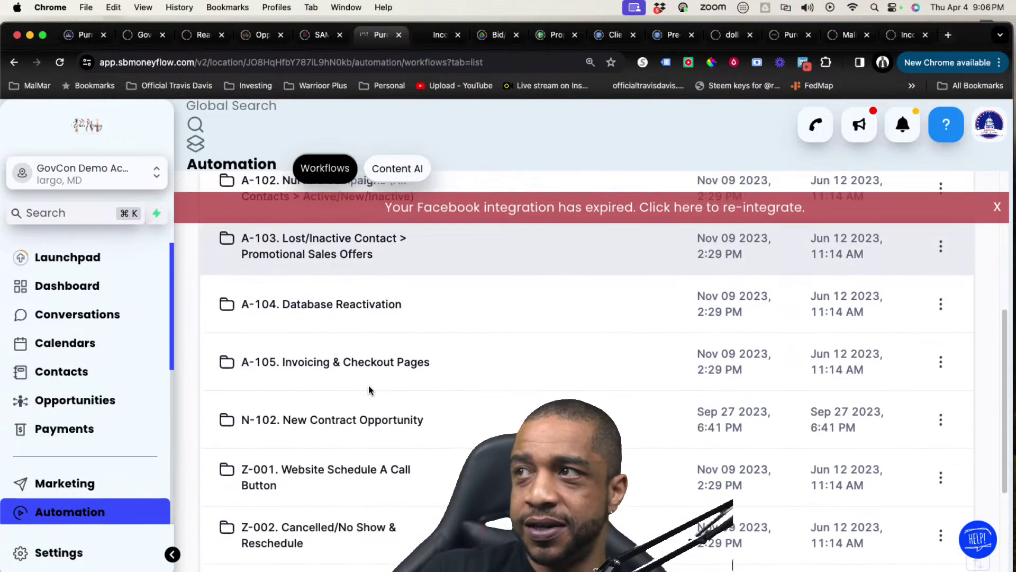
{"action": "scroll", "coordinate": [505, 389], "scroll_direction": "down", "scroll_amount": 2}
{"action": "scroll", "coordinate": [506, 374], "scroll_direction": "down", "scroll_amount": 2}
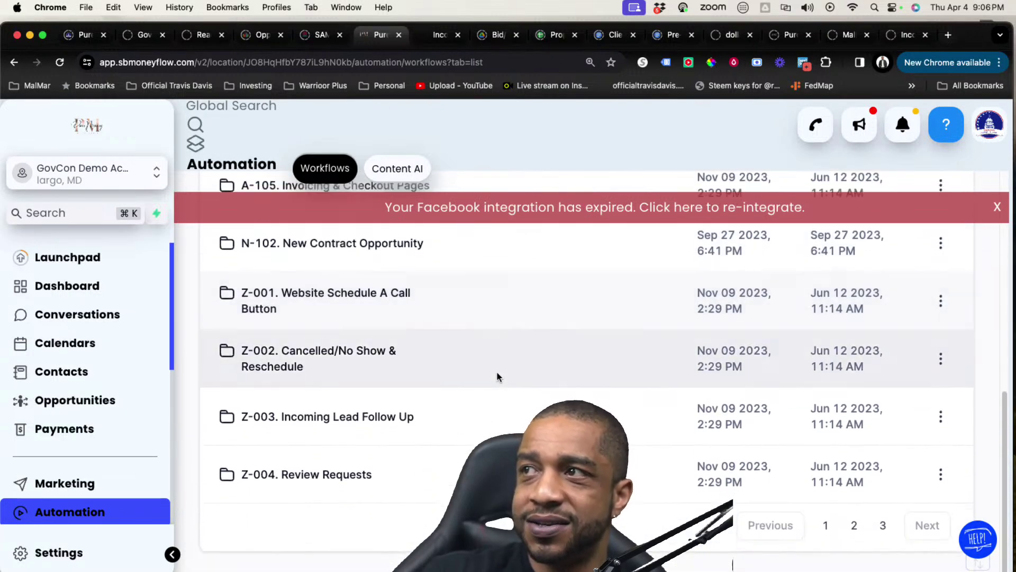
{"action": "scroll", "coordinate": [312, 307], "scroll_direction": "up", "scroll_amount": 1}
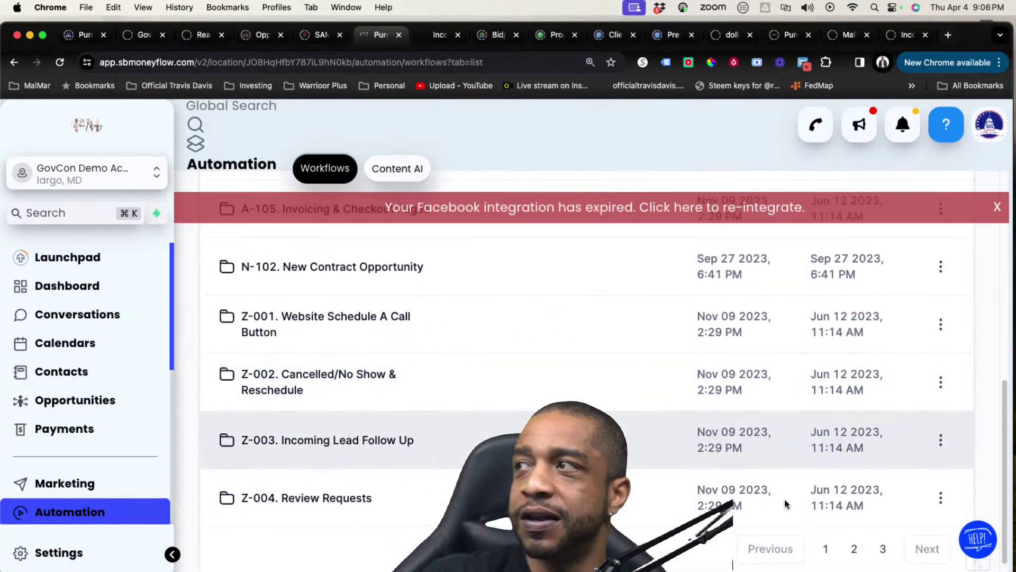
Look through pages 2 and 3 of the workflow list and return to page 1
{"action": "left_click", "coordinate": [854, 549]}
{"action": "scroll", "coordinate": [453, 415], "scroll_direction": "up", "scroll_amount": 5}
{"action": "scroll", "coordinate": [487, 435], "scroll_direction": "down", "scroll_amount": 10}
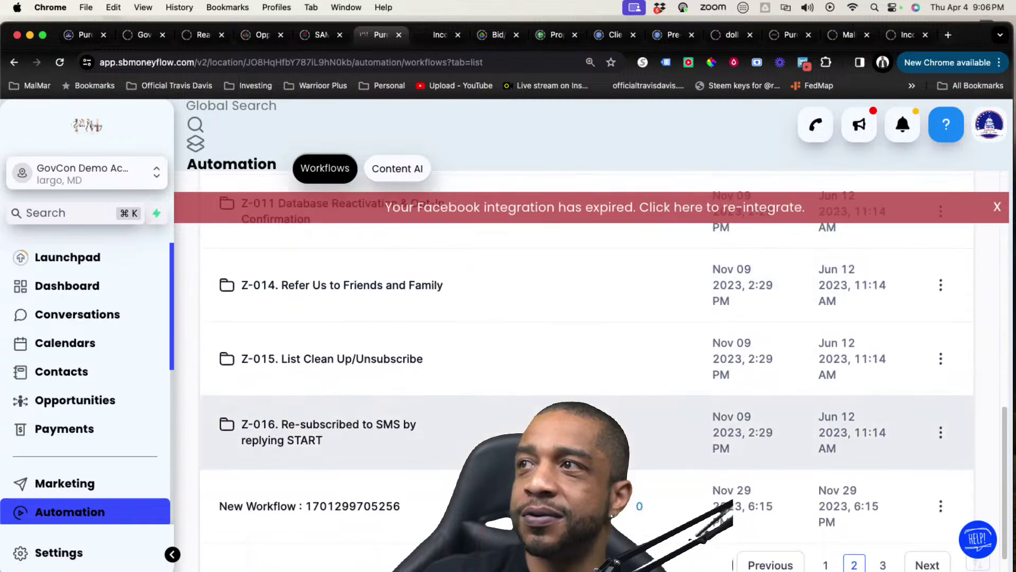
{"action": "left_click", "coordinate": [882, 528]}
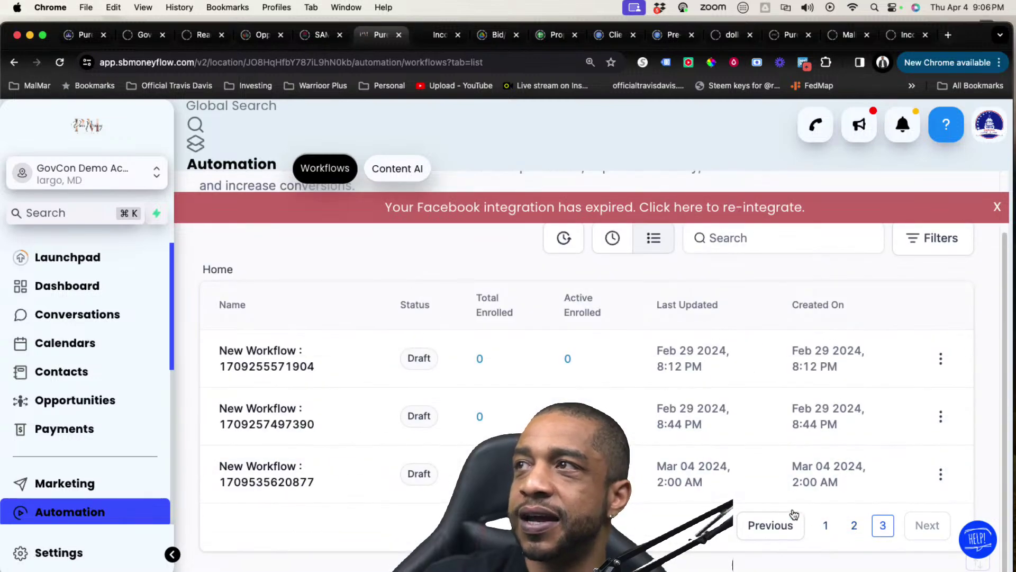
{"action": "scroll", "coordinate": [794, 513], "scroll_direction": "up", "scroll_amount": 1}
{"action": "scroll", "coordinate": [794, 513], "scroll_direction": "down", "scroll_amount": 1}
{"action": "left_click", "coordinate": [821, 525]}
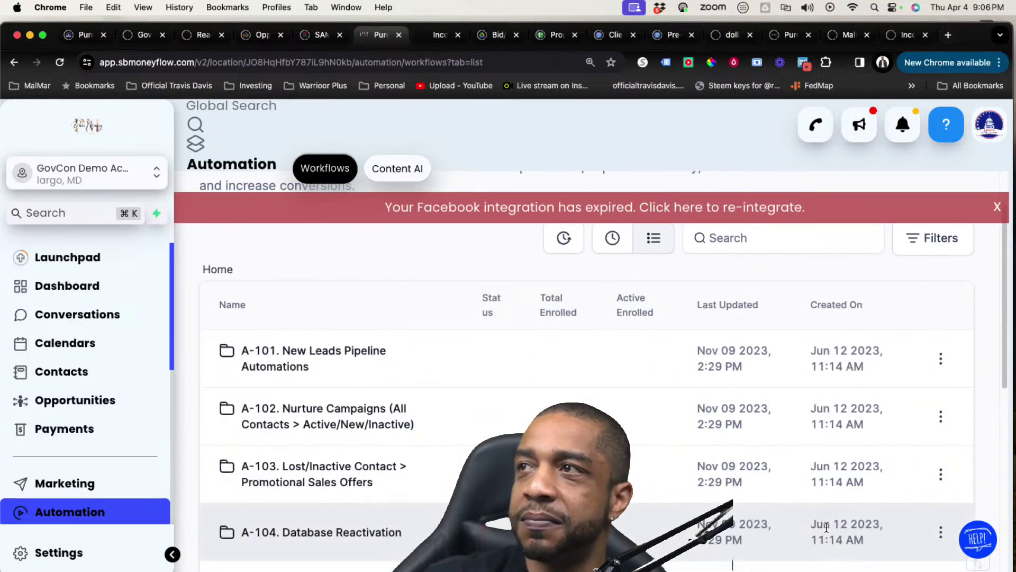
{"action": "scroll", "coordinate": [826, 526], "scroll_direction": "down", "scroll_amount": 3}
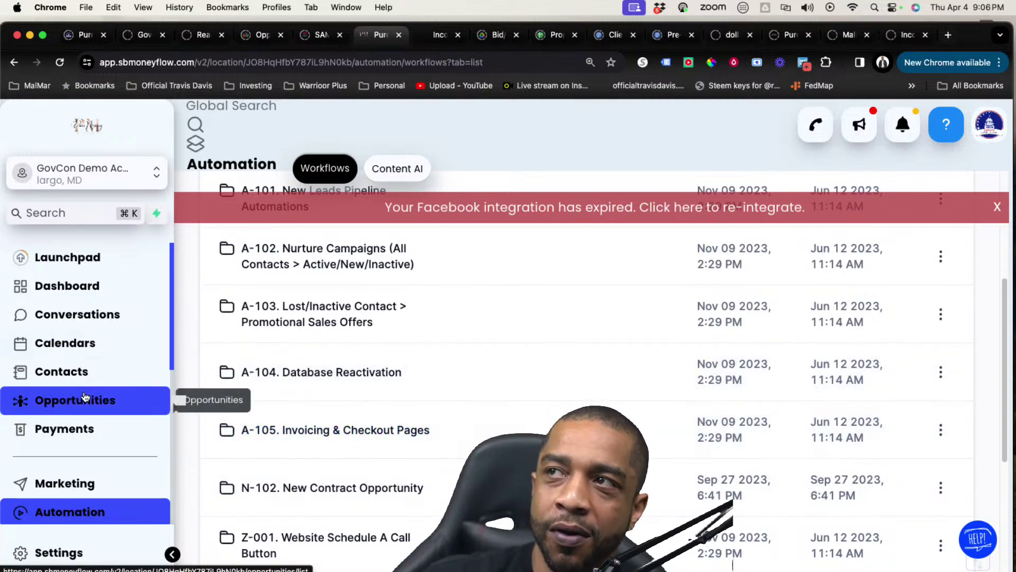
Open Opportunities, dismiss the Facebook integration banner and show the FU - Network pipeline
{"action": "left_click", "coordinate": [84, 398]}
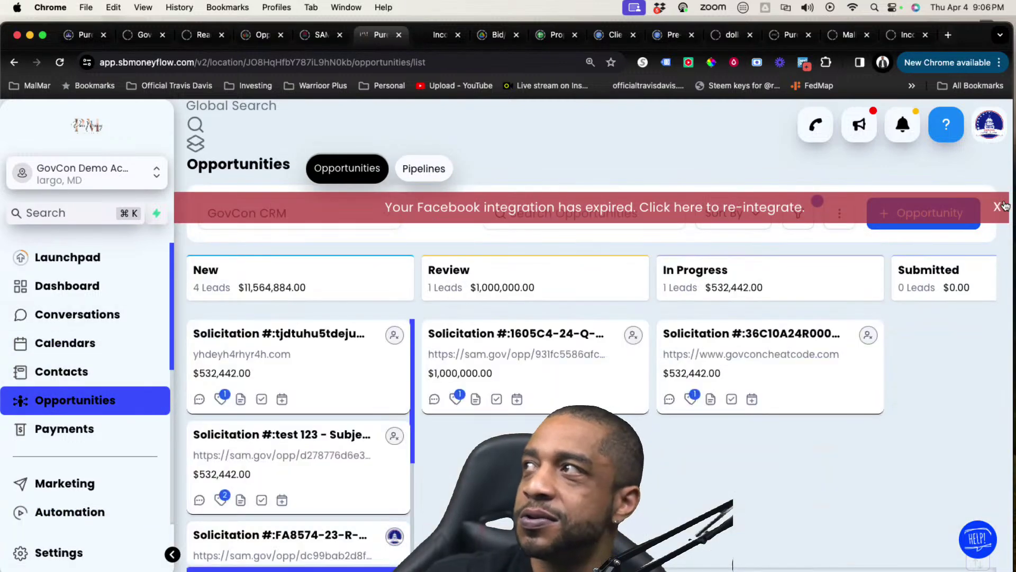
{"action": "left_click", "coordinate": [1003, 207]}
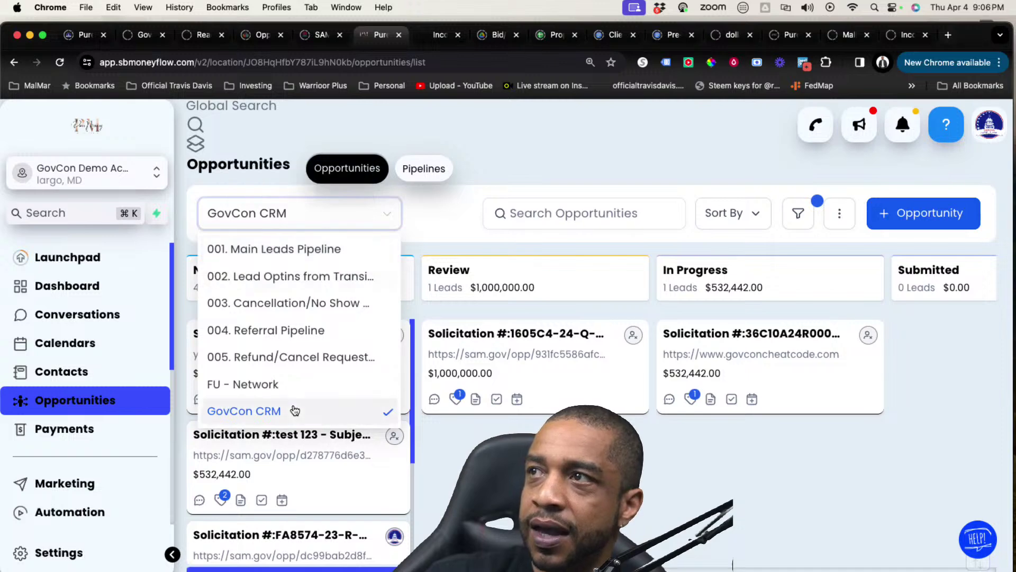
{"action": "left_click", "coordinate": [277, 384]}
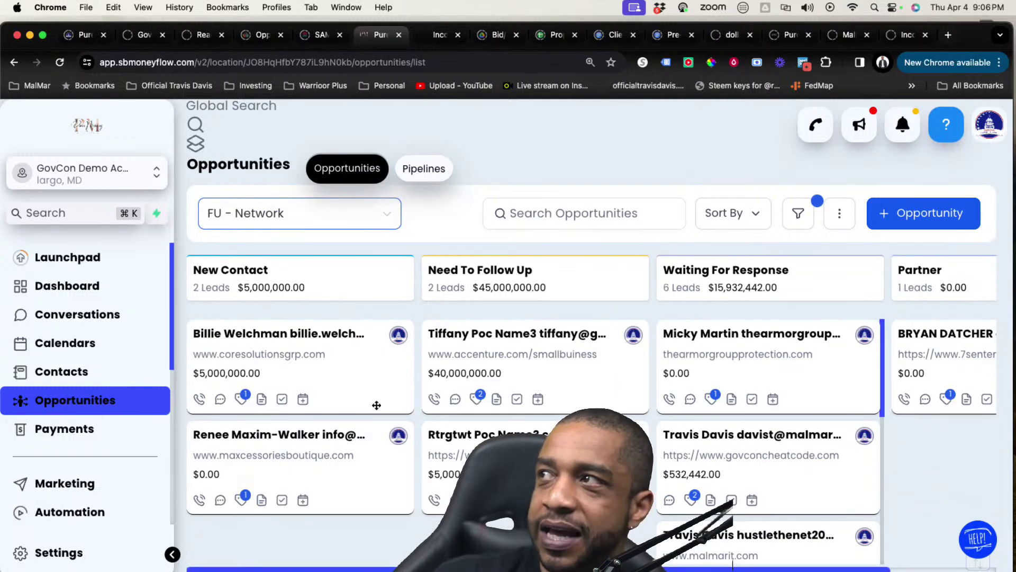
{"action": "mouse_move", "coordinate": [629, 568]}
{"action": "left_mouse_down"}
{"action": "mouse_move", "coordinate": [786, 559]}
{"action": "mouse_move", "coordinate": [627, 568]}
{"action": "left_mouse_up"}
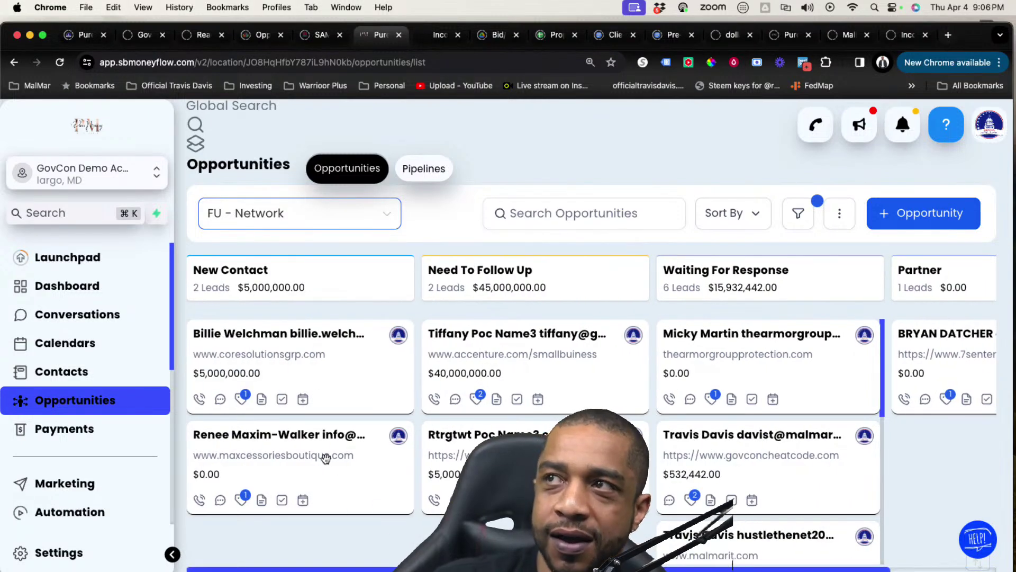
Open Marketing, view the Email Campaigns page and return to the Social Planner
{"action": "scroll", "coordinate": [137, 458], "scroll_direction": "down", "scroll_amount": 3}
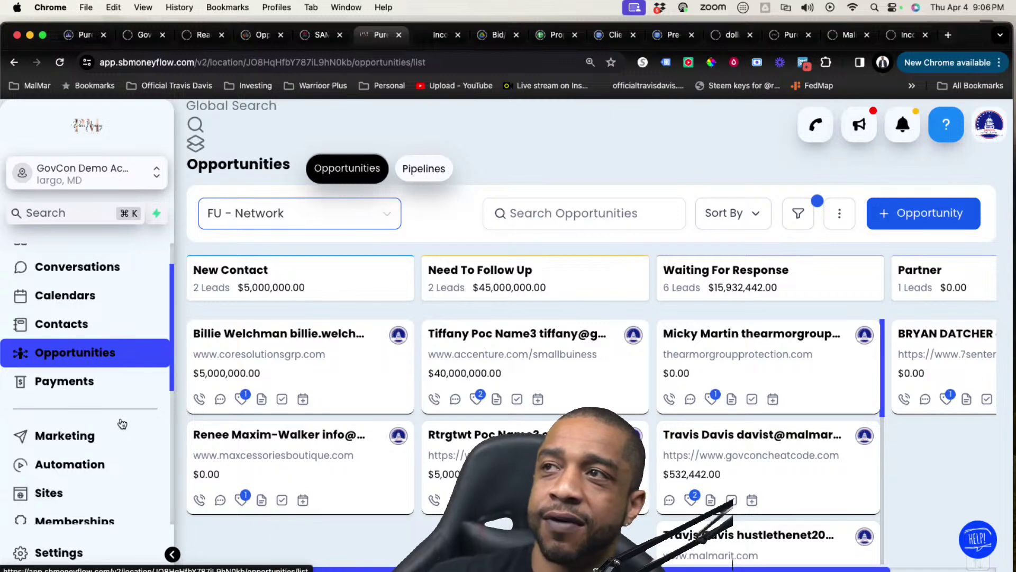
{"action": "left_click", "coordinate": [99, 453]}
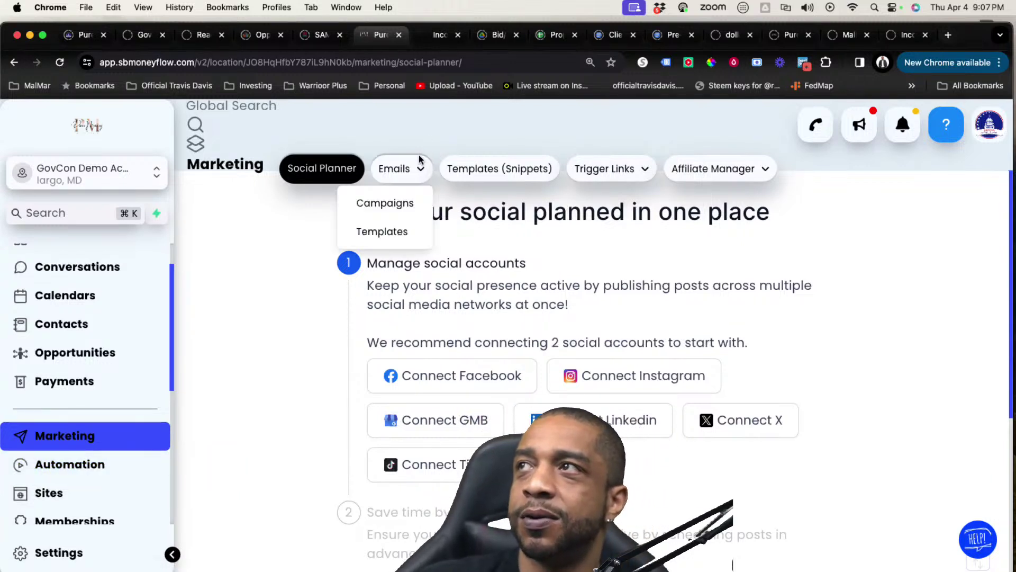
{"action": "left_click", "coordinate": [418, 168]}
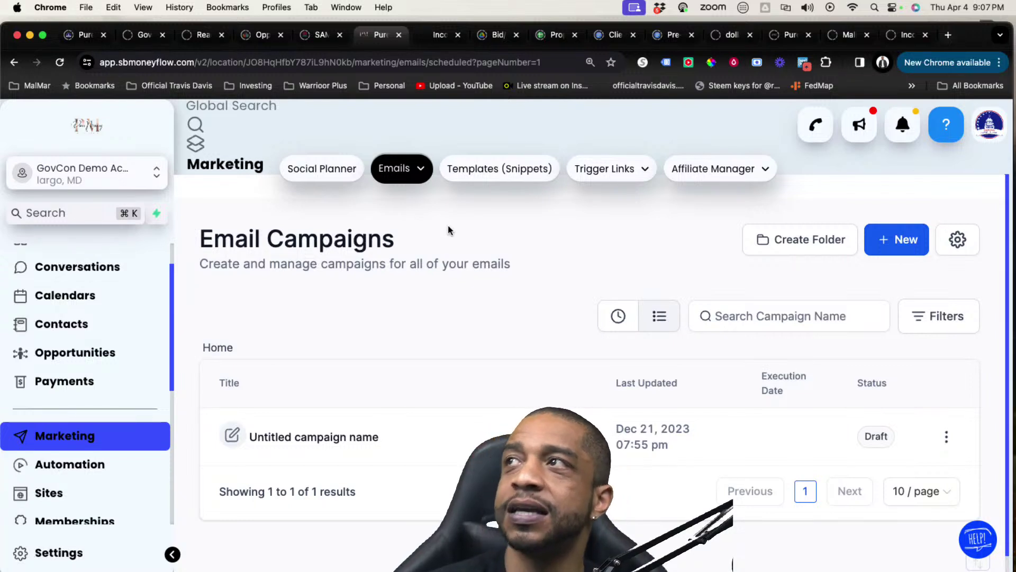
{"action": "mouse_move", "coordinate": [405, 170]}
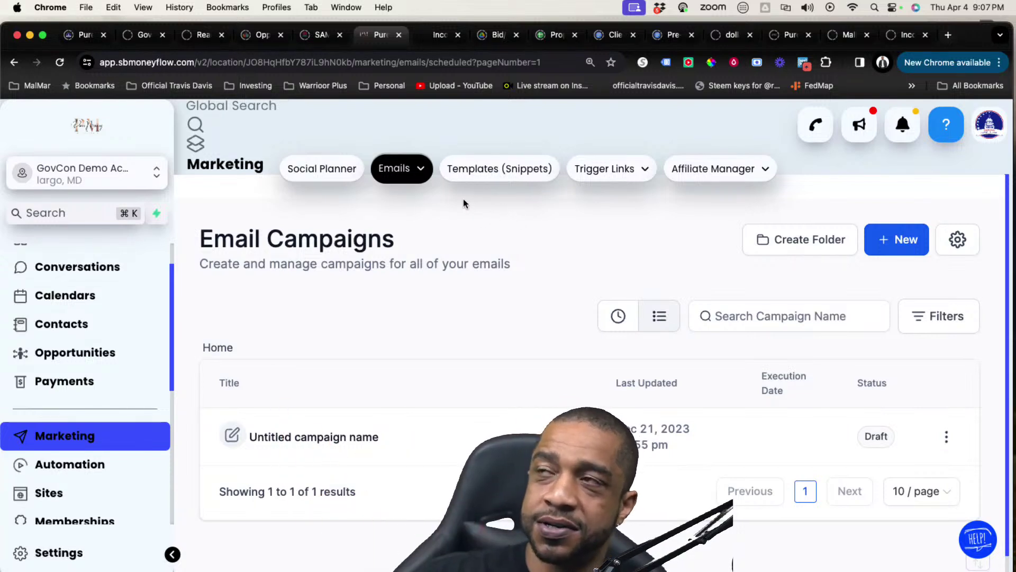
{"action": "left_click", "coordinate": [317, 175]}
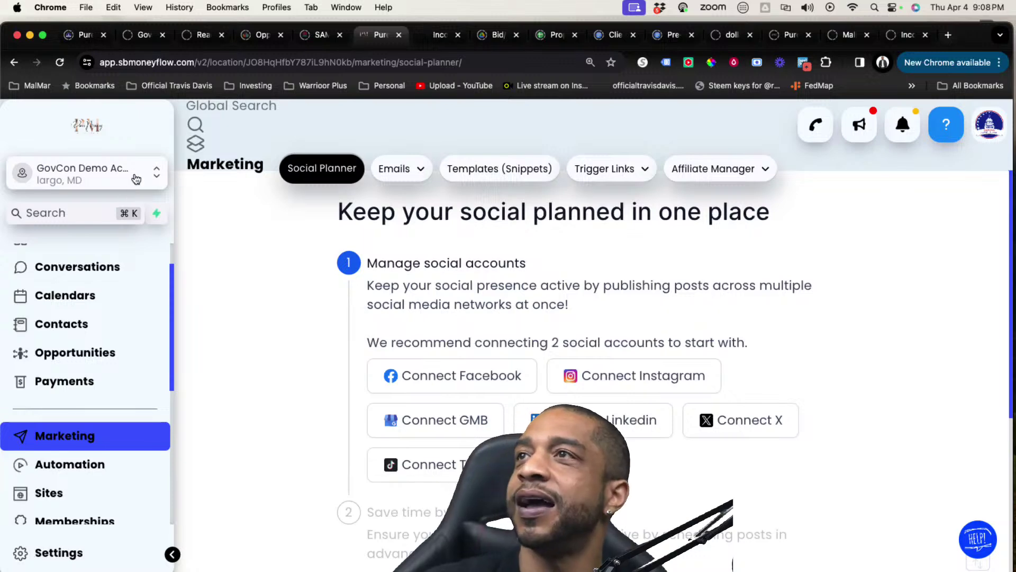
Switch to the SB Money Flow sub-account and look over its social planner's April 2024 month calendar
{"action": "left_click", "coordinate": [125, 160]}
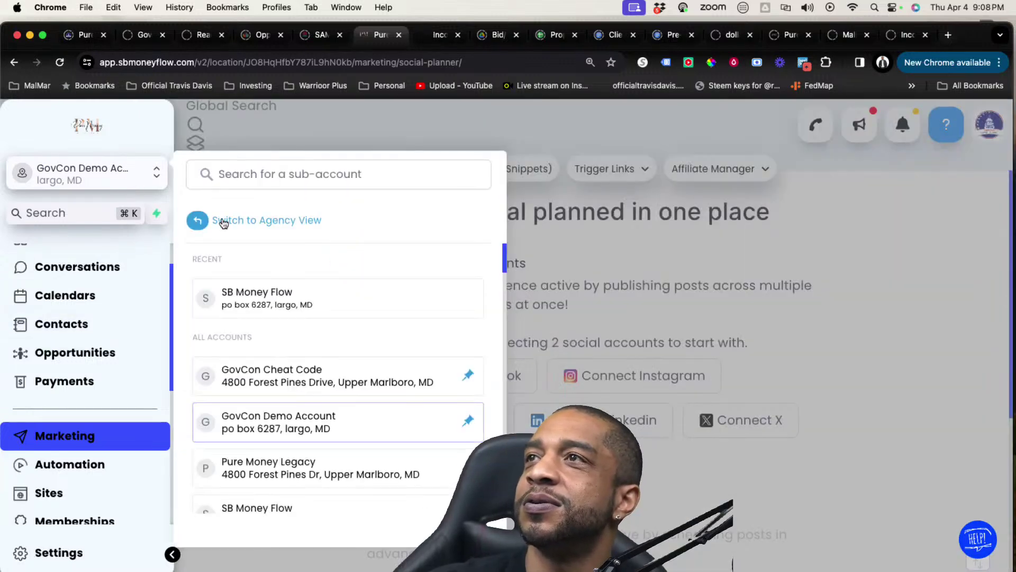
{"action": "left_click", "coordinate": [265, 299]}
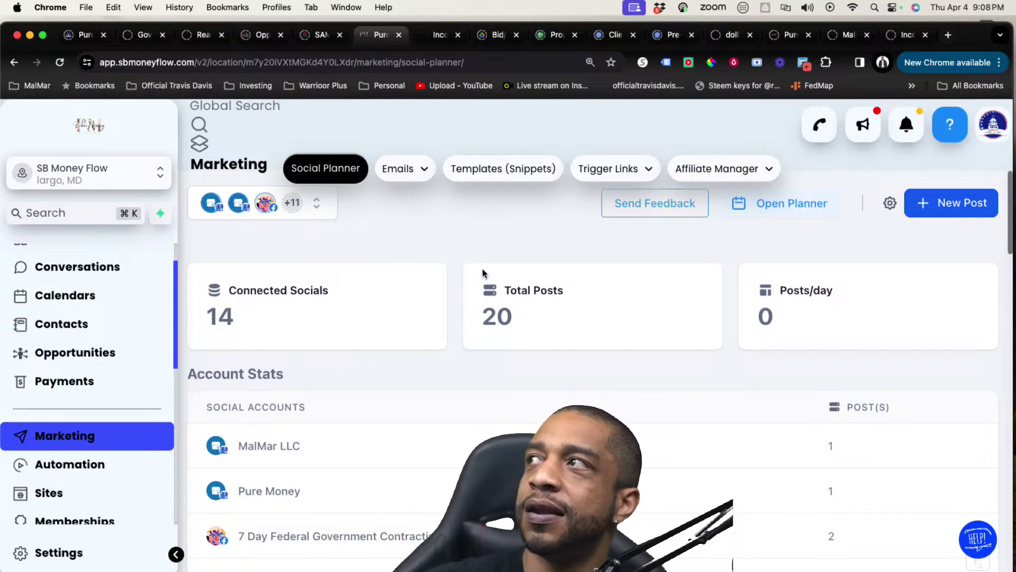
{"action": "left_click", "coordinate": [807, 211]}
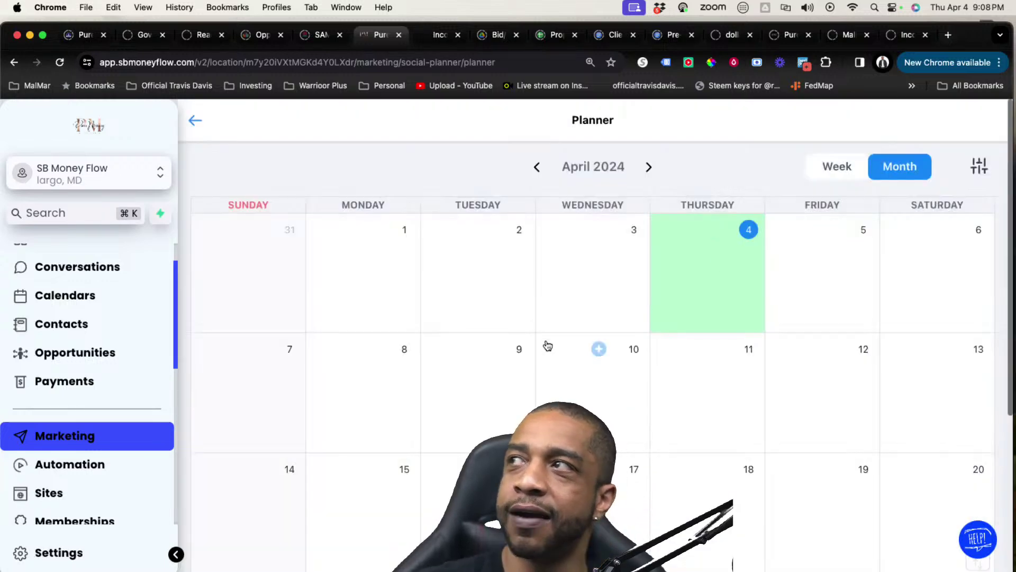
{"action": "scroll", "coordinate": [550, 355], "scroll_direction": "down", "scroll_amount": 3}
{"action": "scroll", "coordinate": [609, 371], "scroll_direction": "down", "scroll_amount": 3}
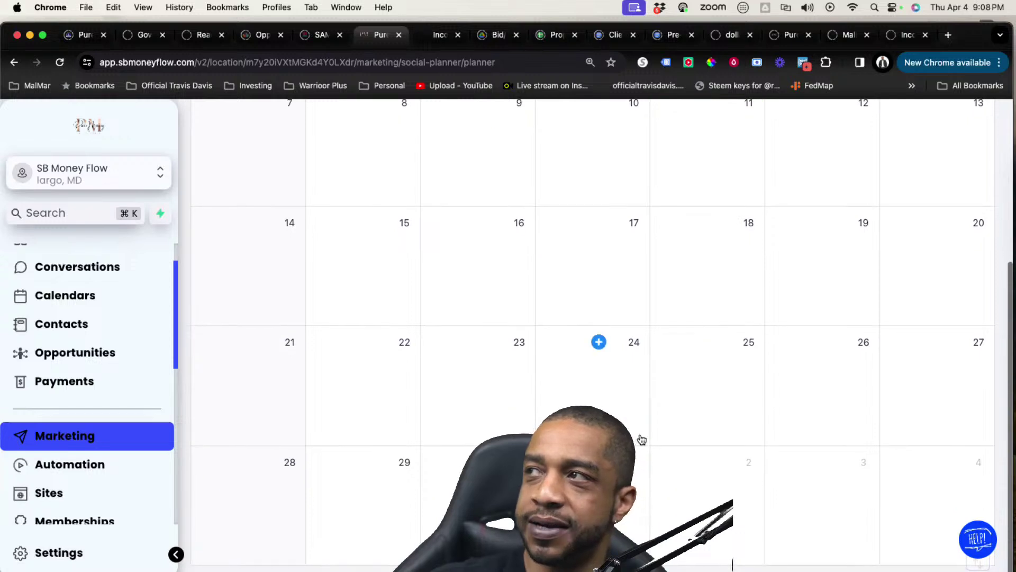
{"action": "scroll", "coordinate": [643, 423], "scroll_direction": "up", "scroll_amount": 5}
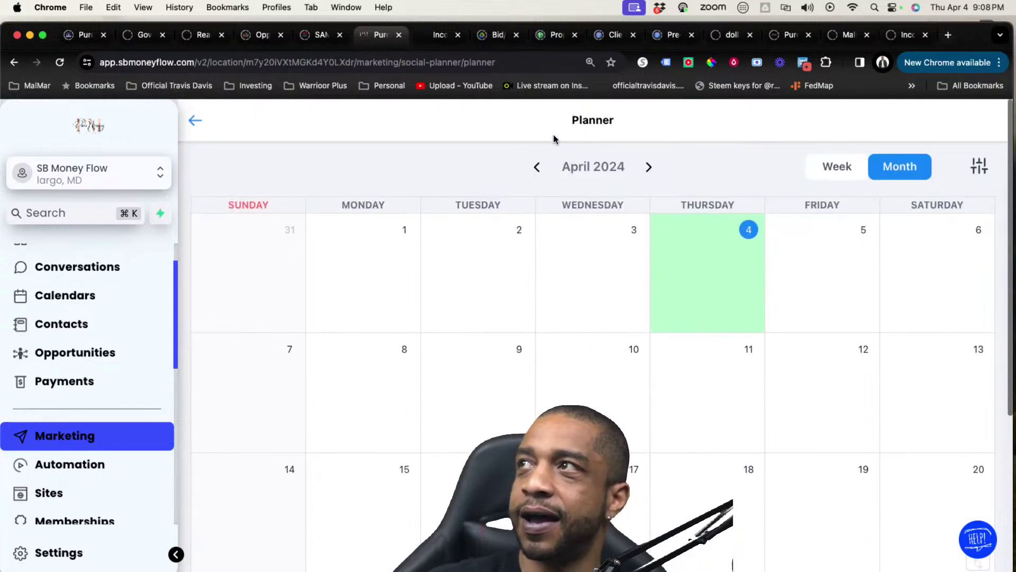
Return to the Social Planner overview and browse the list of connected social accounts
{"action": "left_click", "coordinate": [195, 120]}
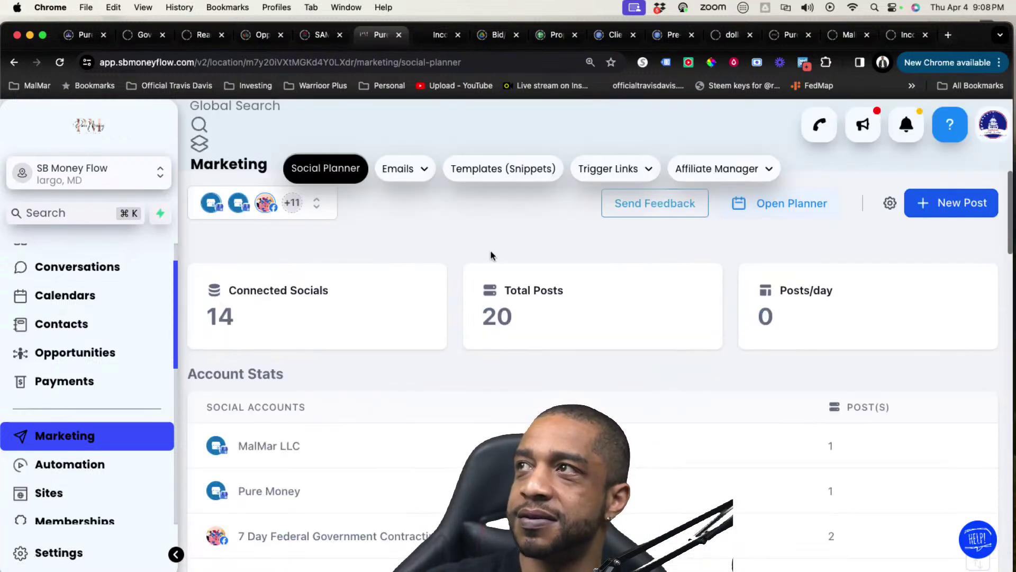
{"action": "left_click", "coordinate": [318, 208]}
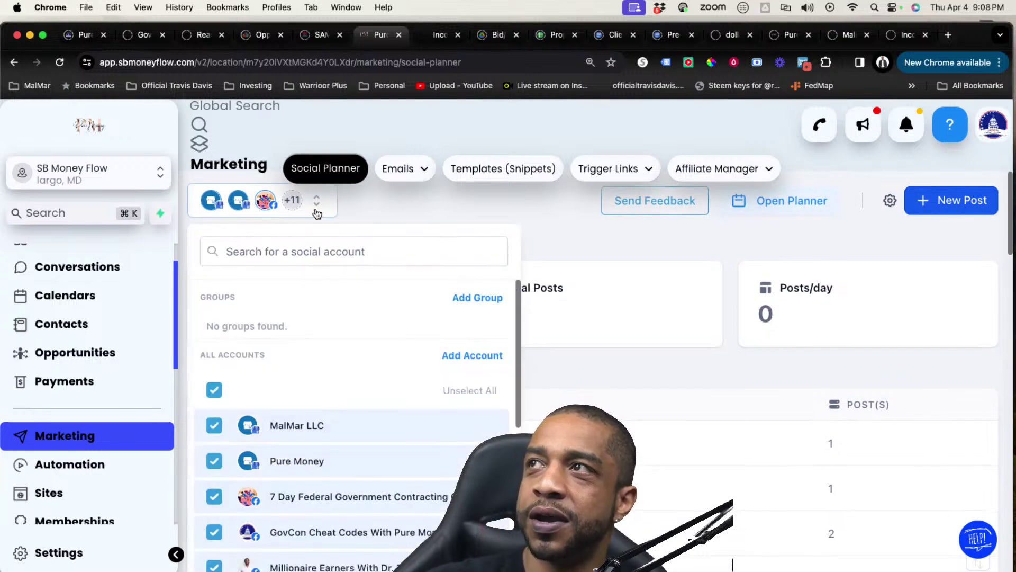
{"action": "scroll", "coordinate": [332, 340], "scroll_direction": "down", "scroll_amount": 2}
{"action": "scroll", "coordinate": [290, 417], "scroll_direction": "down", "scroll_amount": 2}
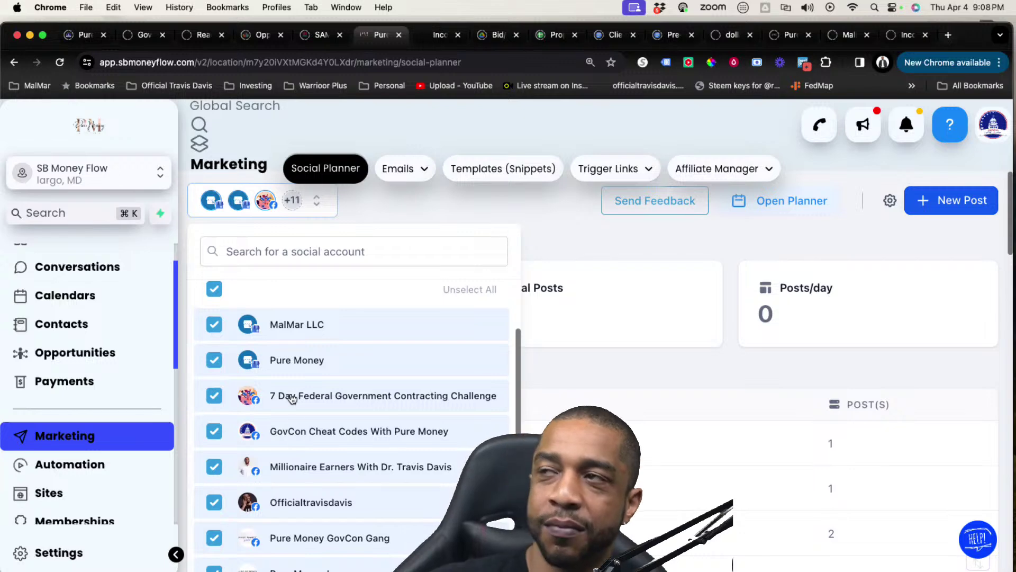
{"action": "scroll", "coordinate": [308, 479], "scroll_direction": "down", "scroll_amount": 3}
{"action": "scroll", "coordinate": [307, 478], "scroll_direction": "down", "scroll_amount": 5}
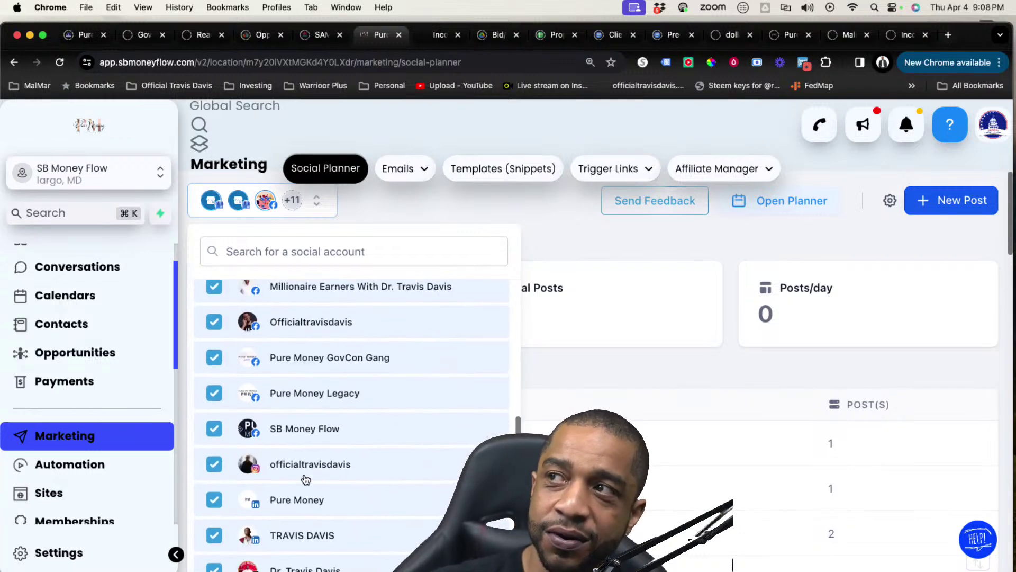
Look through the rest of the connected social accounts and close the account list
{"action": "scroll", "coordinate": [293, 475], "scroll_direction": "down", "scroll_amount": 3}
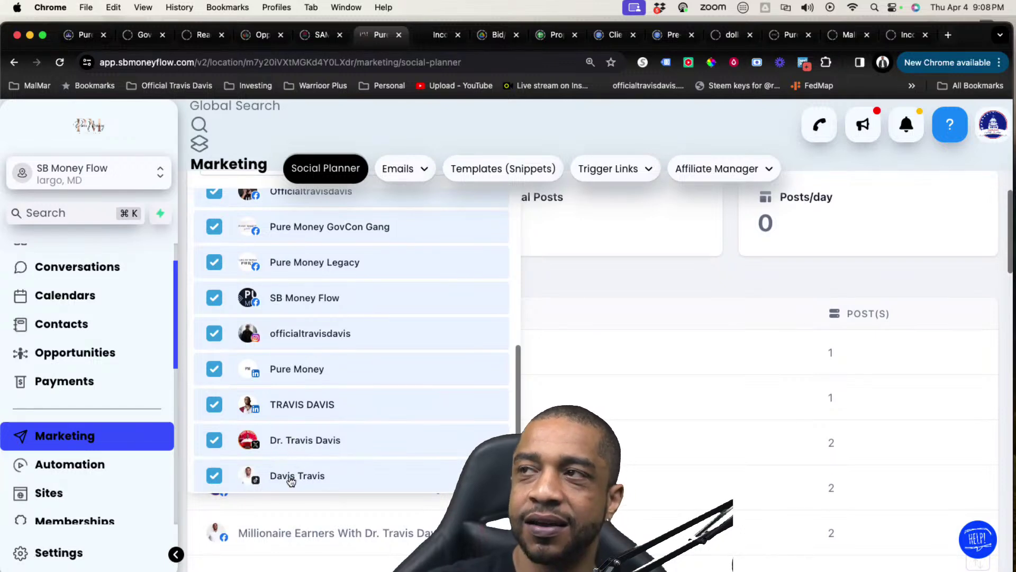
{"action": "scroll", "coordinate": [294, 479], "scroll_direction": "up", "scroll_amount": 10}
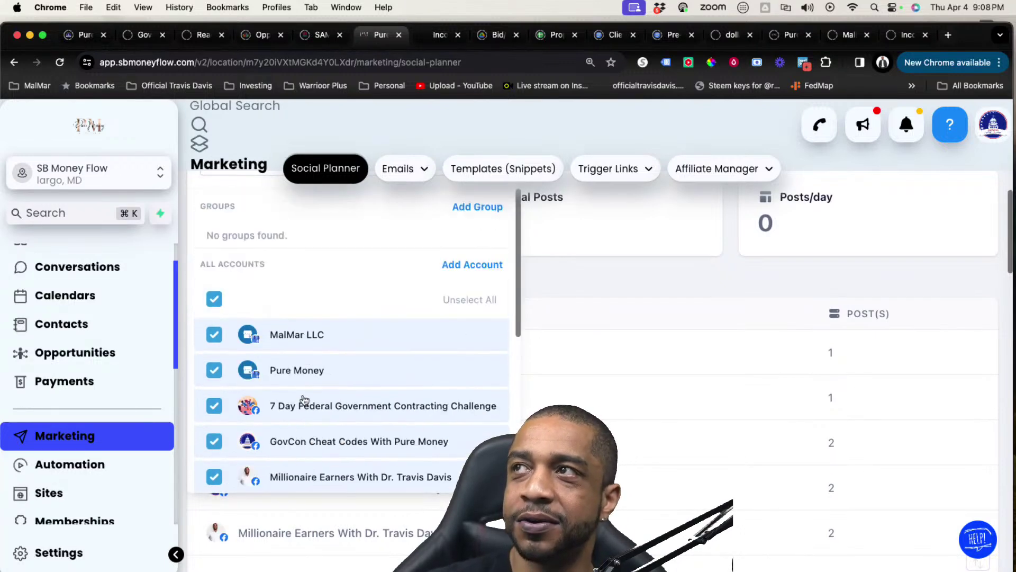
{"action": "scroll", "coordinate": [303, 400], "scroll_direction": "up", "scroll_amount": 2}
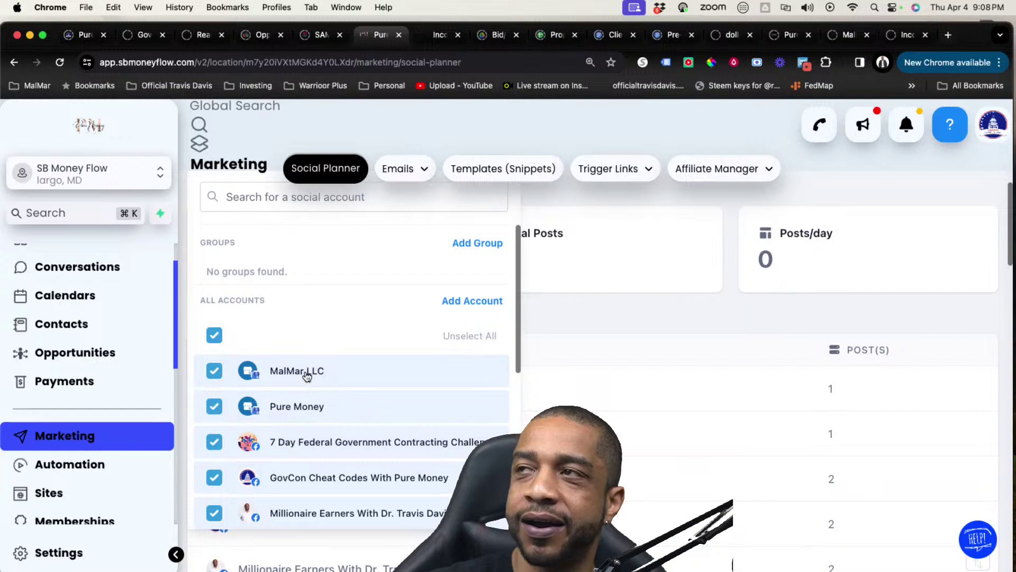
{"action": "scroll", "coordinate": [291, 351], "scroll_direction": "up", "scroll_amount": 2}
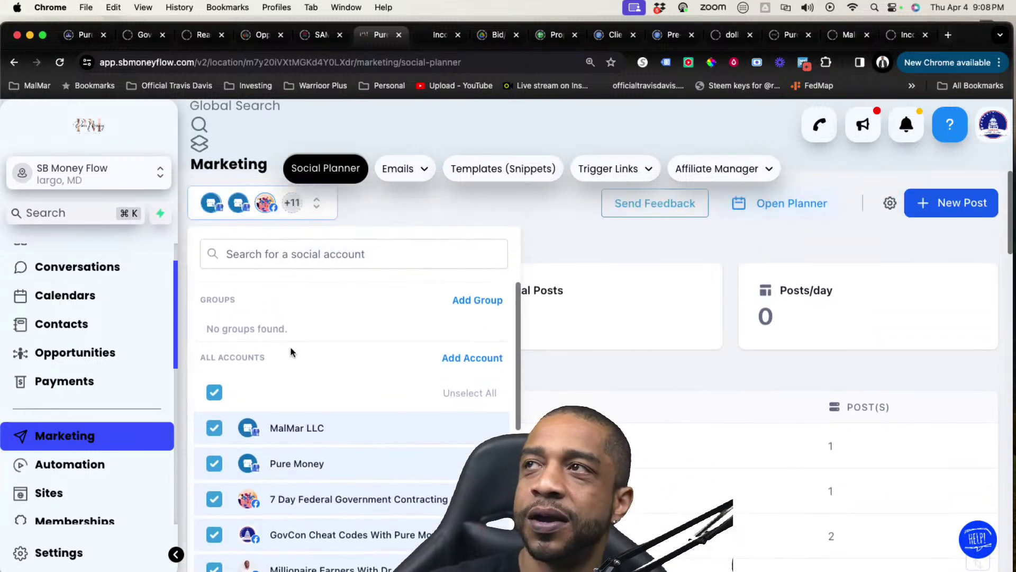
{"action": "left_click", "coordinate": [458, 219]}
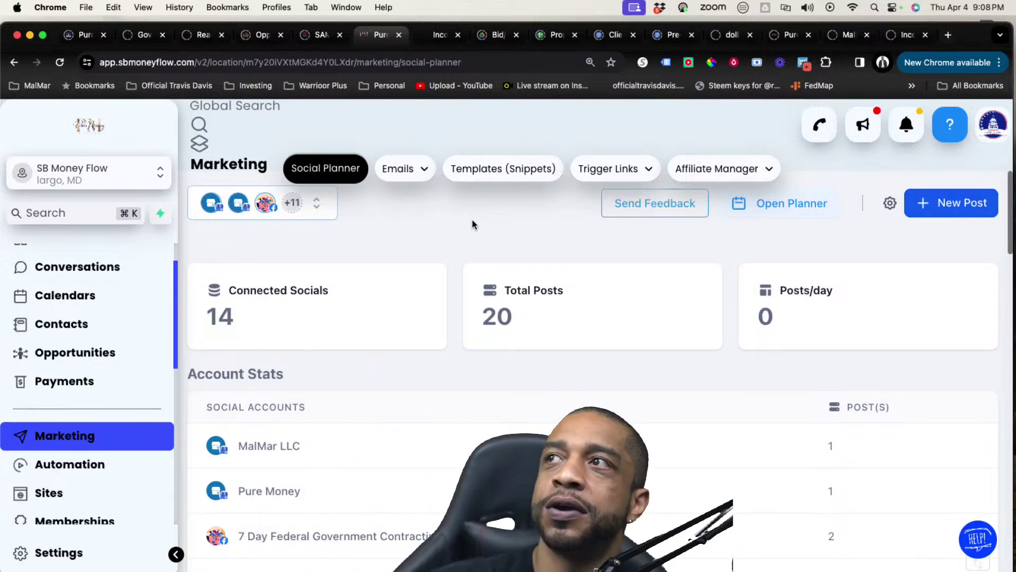
{"action": "scroll", "coordinate": [475, 243], "scroll_direction": "down", "scroll_amount": 1}
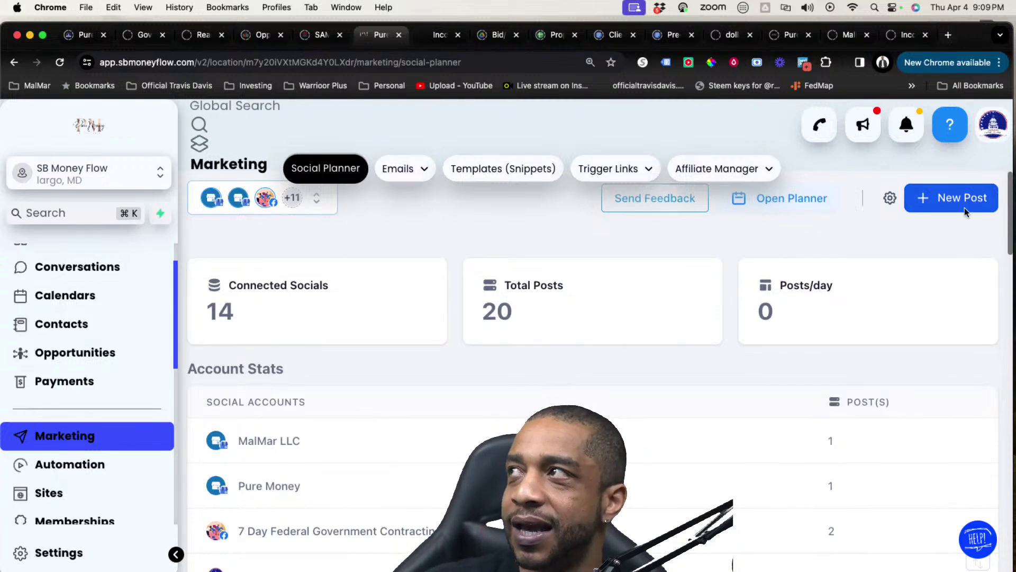
Start a new social post and select the owner's personal Instagram account as its destination
{"action": "left_click", "coordinate": [951, 209]}
{"action": "left_click", "coordinate": [910, 246]}
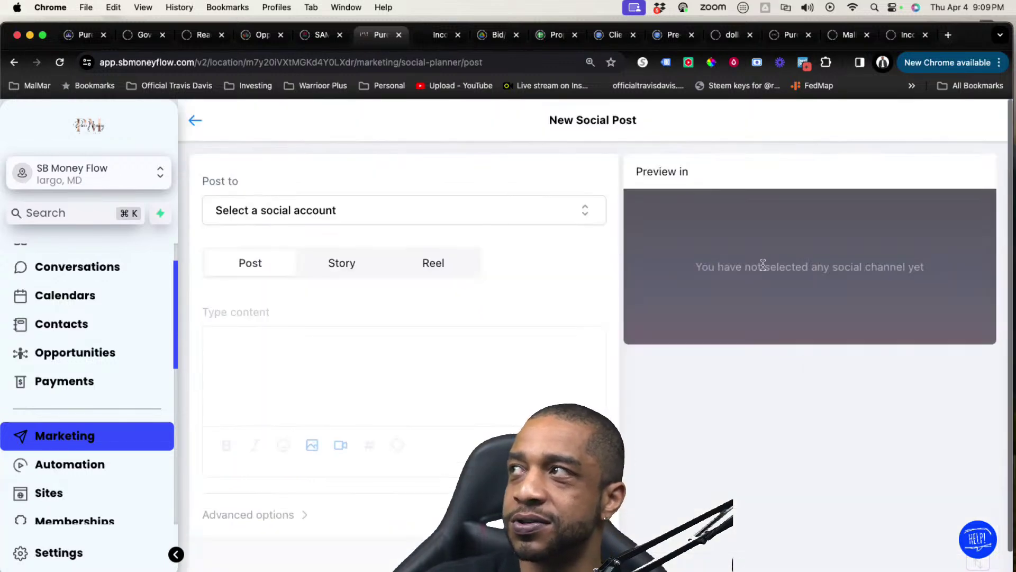
{"action": "left_click", "coordinate": [466, 217]}
{"action": "scroll", "coordinate": [386, 408], "scroll_direction": "down", "scroll_amount": 4}
{"action": "scroll", "coordinate": [382, 406], "scroll_direction": "up", "scroll_amount": 5}
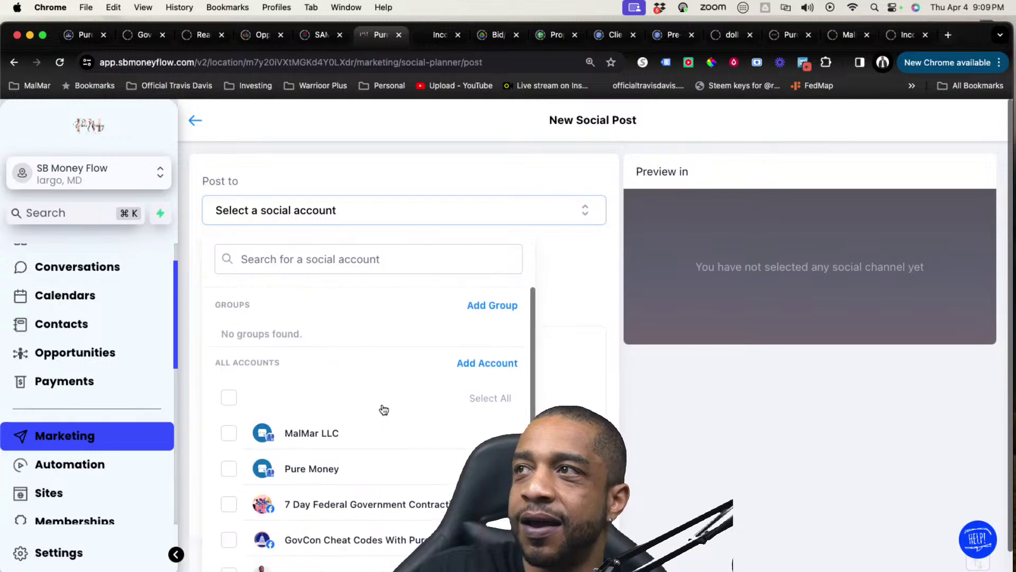
{"action": "scroll", "coordinate": [382, 402], "scroll_direction": "down", "scroll_amount": 5}
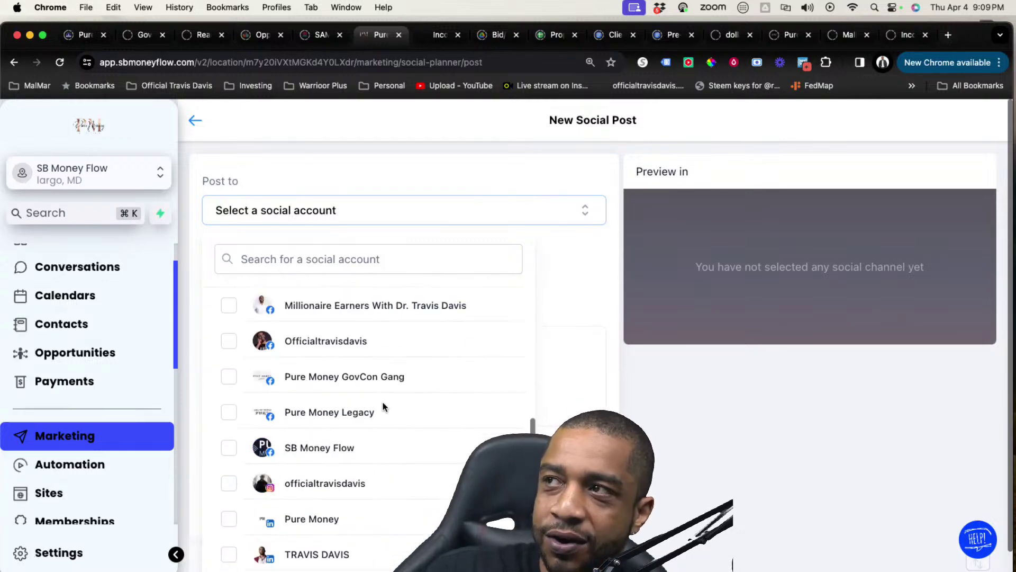
{"action": "left_click", "coordinate": [232, 483]}
{"action": "left_click", "coordinate": [569, 261]}
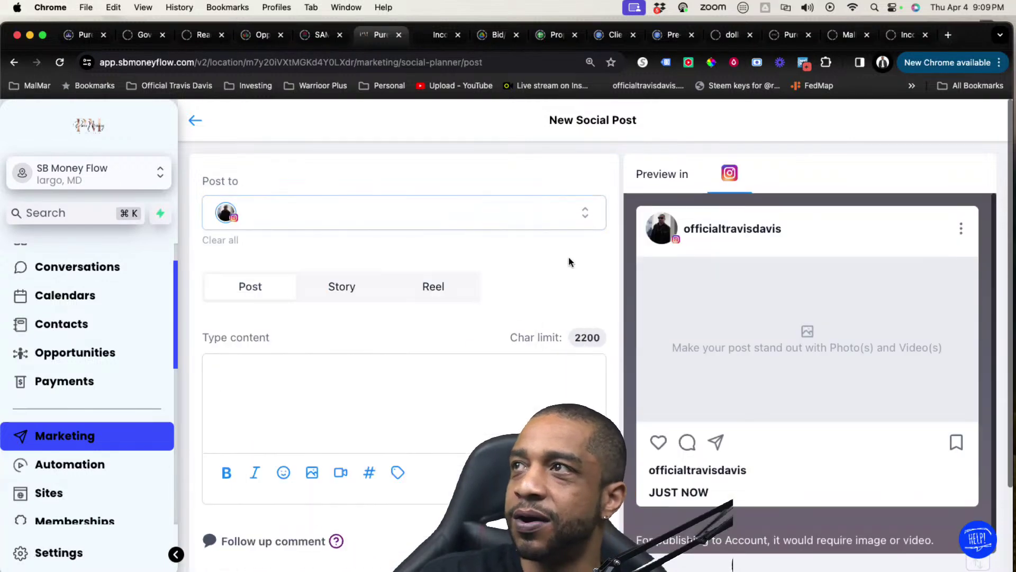
View the Story and Reel formats for the Instagram post and return to the Post format
{"action": "left_click", "coordinate": [330, 289]}
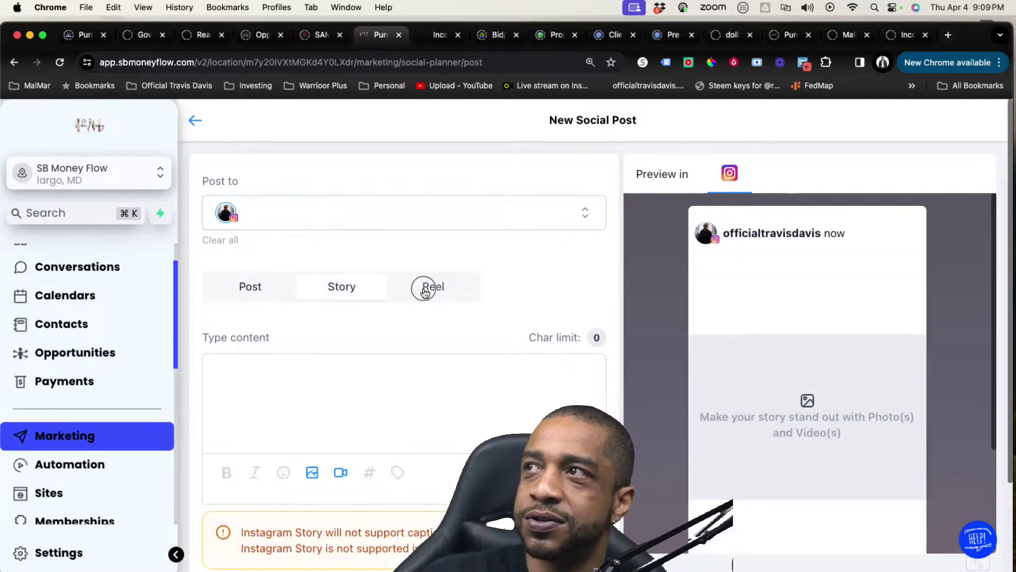
{"action": "left_click", "coordinate": [422, 290]}
{"action": "scroll", "coordinate": [431, 323], "scroll_direction": "down", "scroll_amount": 1}
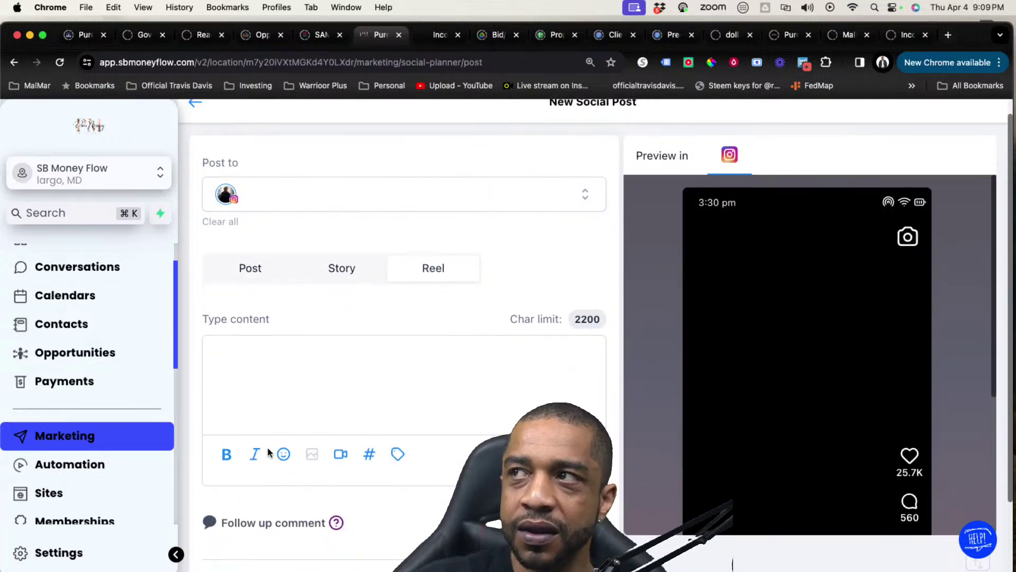
{"action": "scroll", "coordinate": [477, 403], "scroll_direction": "down", "scroll_amount": 4}
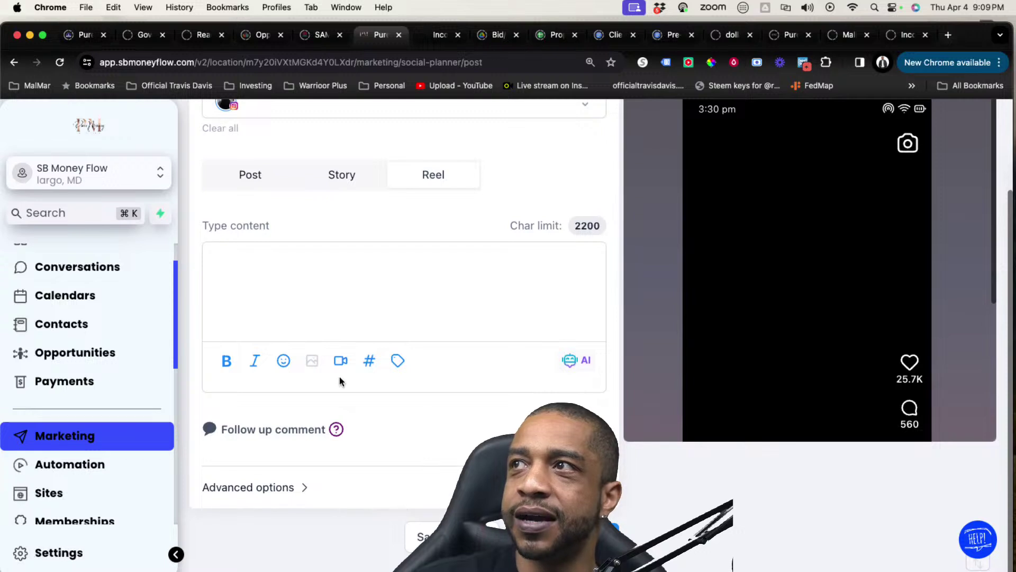
{"action": "left_click", "coordinate": [350, 176]}
{"action": "left_click", "coordinate": [258, 195]}
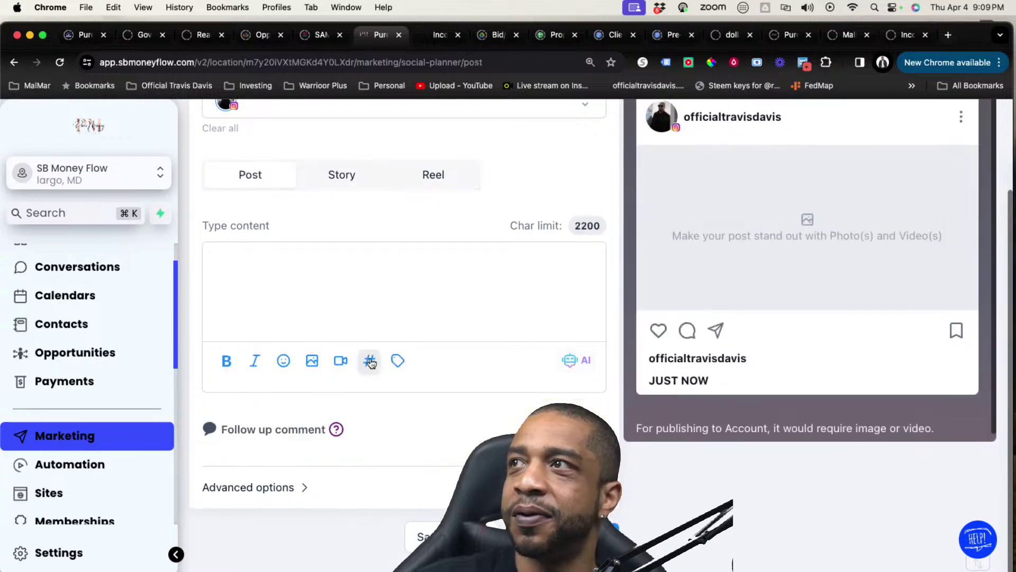
Attach the portrait in a dark suit without the red circle from the media library and enter the caption "GovCon Ready"
{"action": "left_click", "coordinate": [312, 360]}
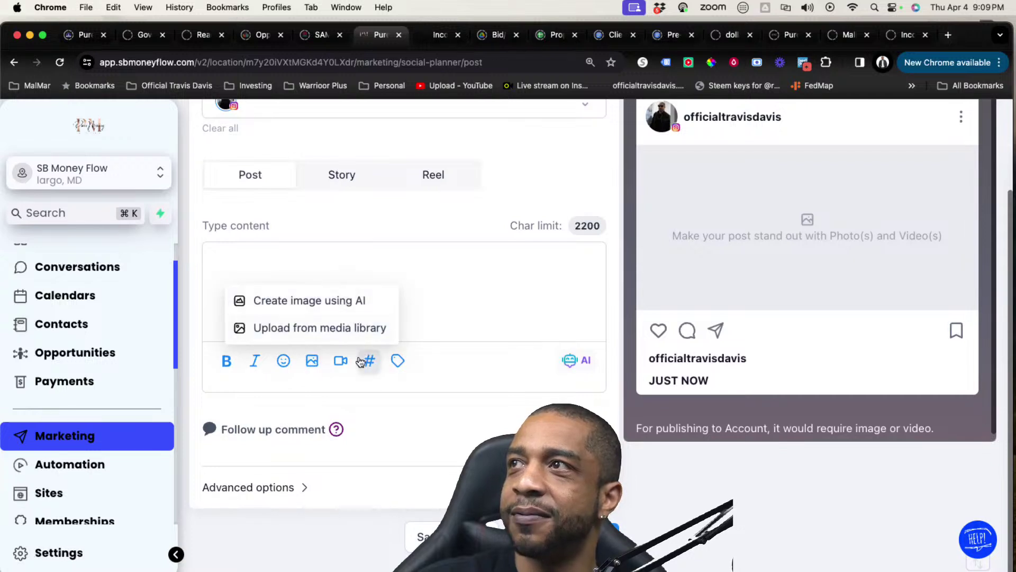
{"action": "left_click", "coordinate": [355, 329]}
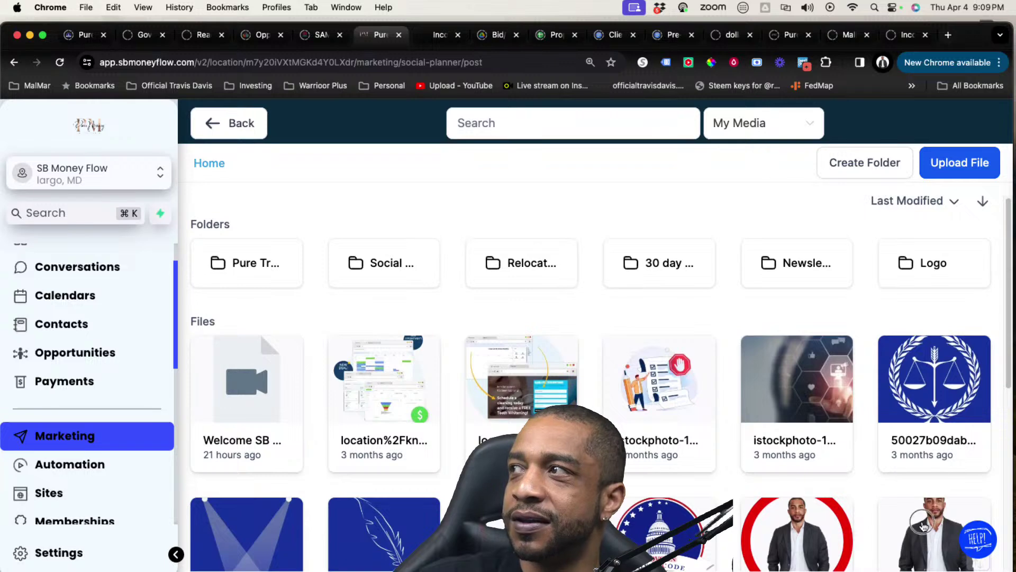
{"action": "left_click", "coordinate": [914, 540]}
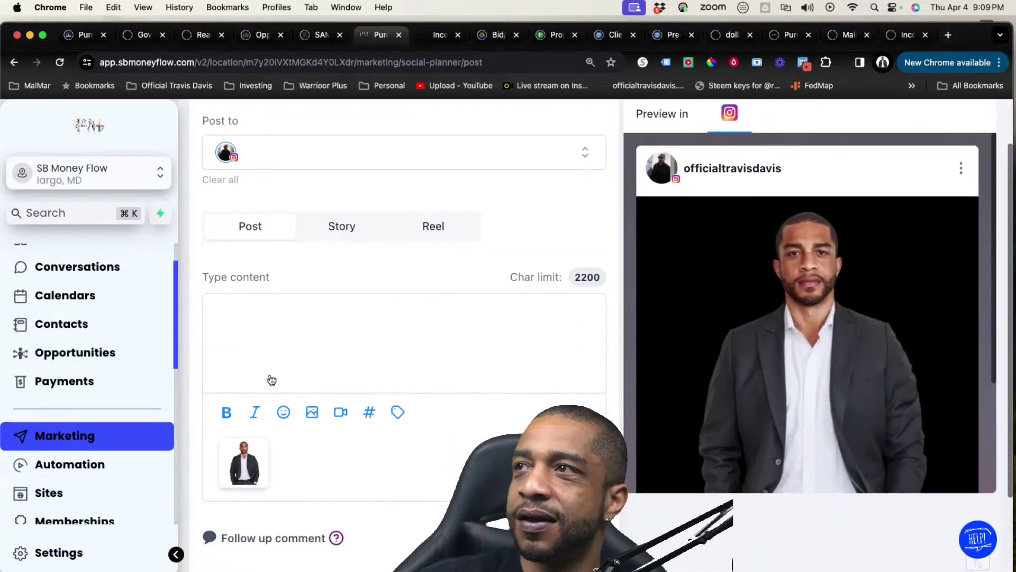
{"action": "left_click", "coordinate": [338, 337]}
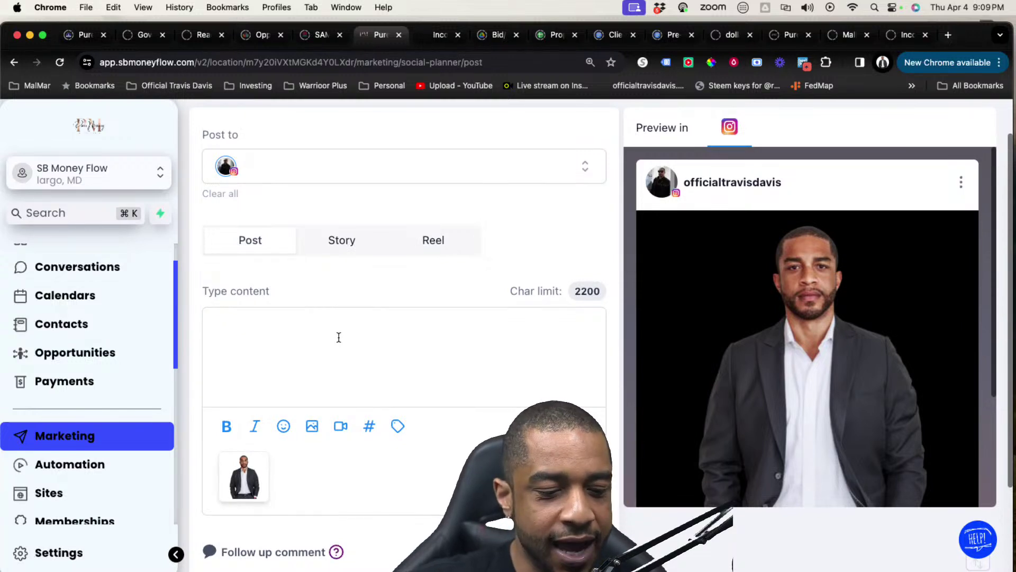
{"action": "type", "text": "GovCon Ready"}
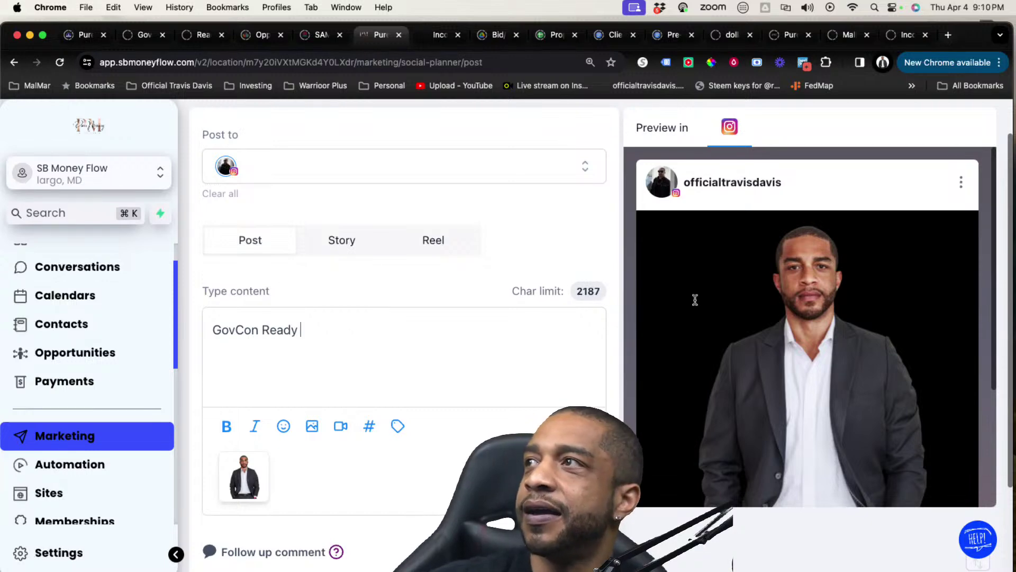
{"action": "scroll", "coordinate": [695, 300], "scroll_direction": "up", "scroll_amount": 2}
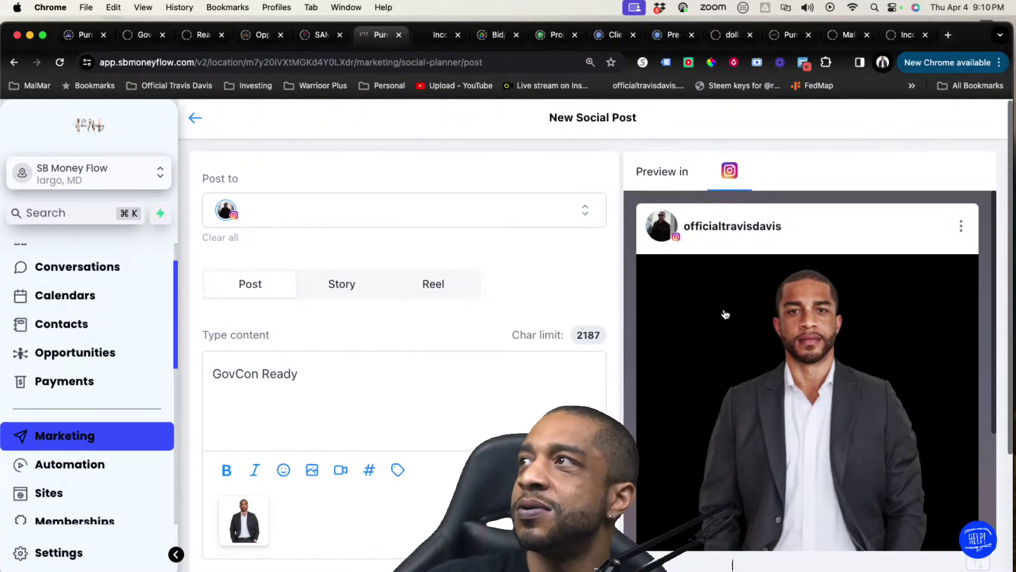
{"action": "scroll", "coordinate": [725, 312], "scroll_direction": "down", "scroll_amount": 5}
{"action": "scroll", "coordinate": [429, 216], "scroll_direction": "up", "scroll_amount": 3}
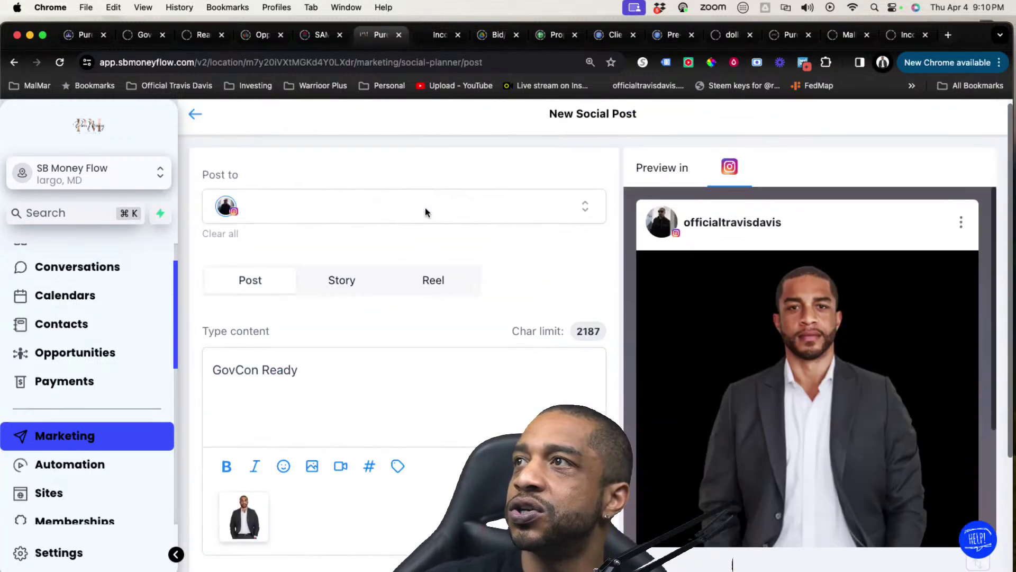
{"action": "scroll", "coordinate": [384, 305], "scroll_direction": "down", "scroll_amount": 1}
{"action": "left_click", "coordinate": [301, 216]}
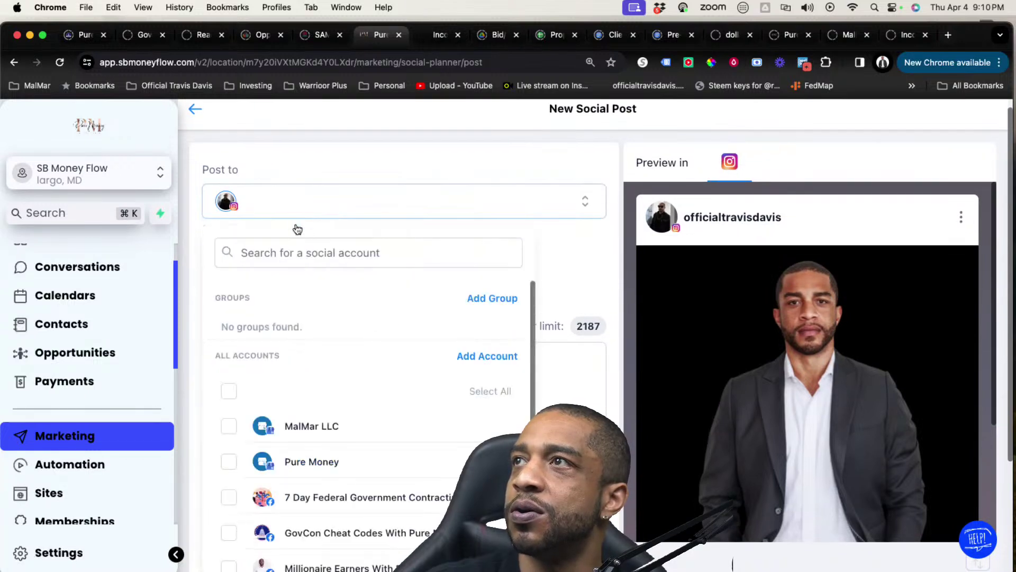
{"action": "left_click", "coordinate": [306, 206]}
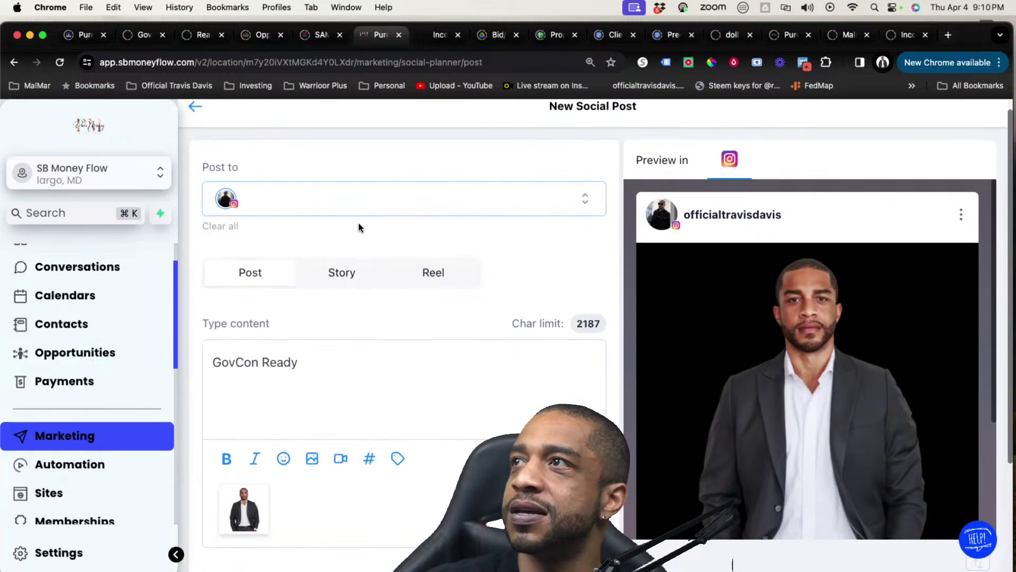
{"action": "scroll", "coordinate": [358, 226], "scroll_direction": "down", "scroll_amount": 2}
{"action": "scroll", "coordinate": [358, 227], "scroll_direction": "up", "scroll_amount": 4}
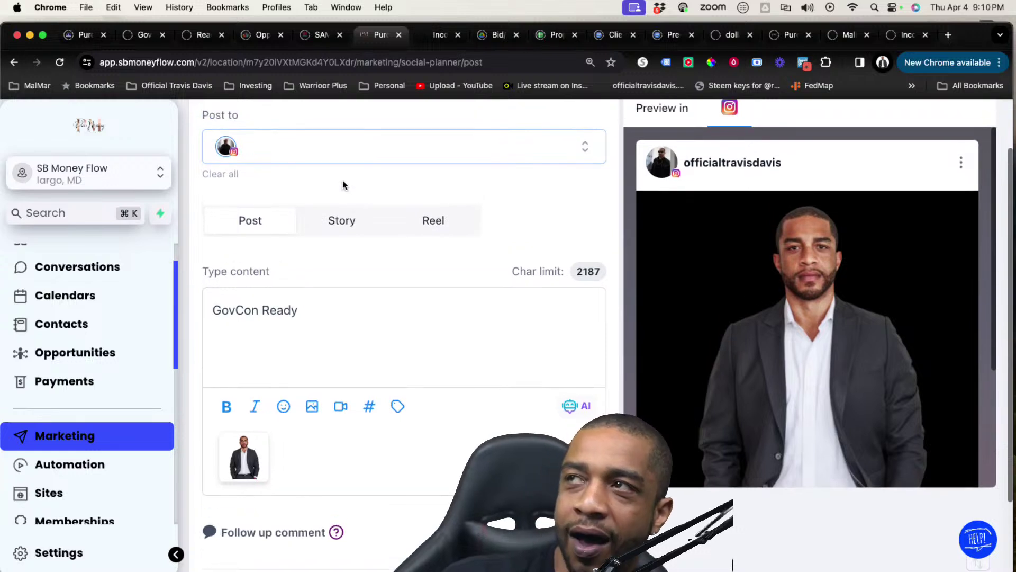
{"action": "scroll", "coordinate": [335, 184], "scroll_direction": "up", "scroll_amount": 1}
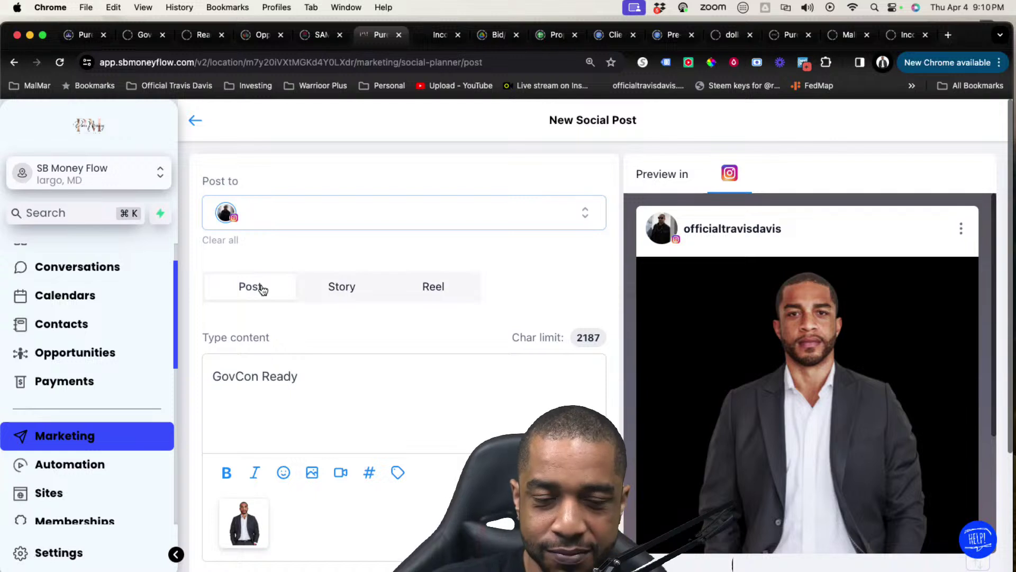
Try adding the 7 Day Federal Government Contracting Challenge and GovCon Cheat Codes With Pure Money Facebook groups to the post, and deselect both
{"action": "left_click", "coordinate": [319, 212]}
{"action": "scroll", "coordinate": [317, 321], "scroll_direction": "down", "scroll_amount": 3}
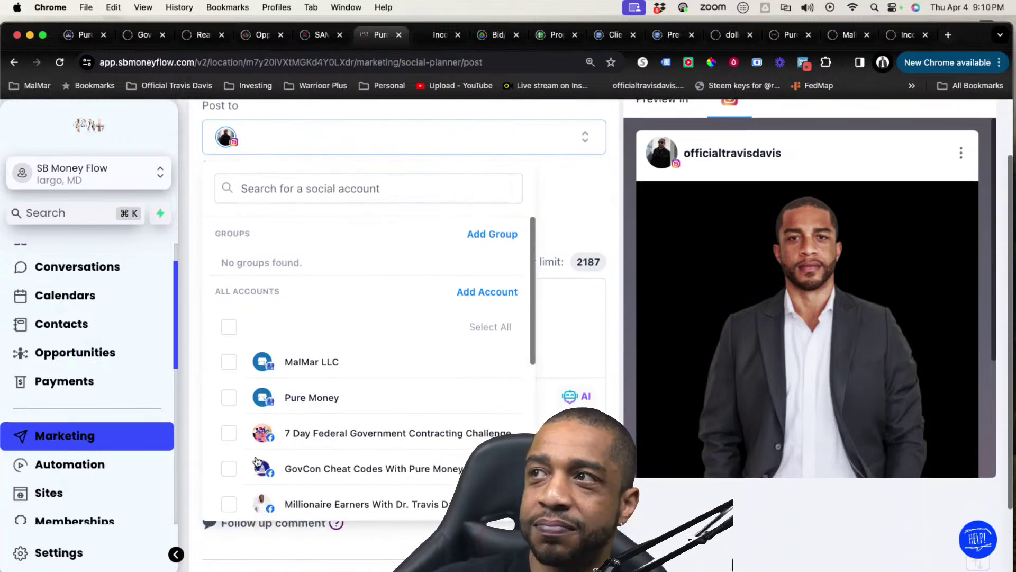
{"action": "scroll", "coordinate": [244, 443], "scroll_direction": "down", "scroll_amount": 1}
{"action": "left_click", "coordinate": [228, 420]}
{"action": "left_click", "coordinate": [229, 454]}
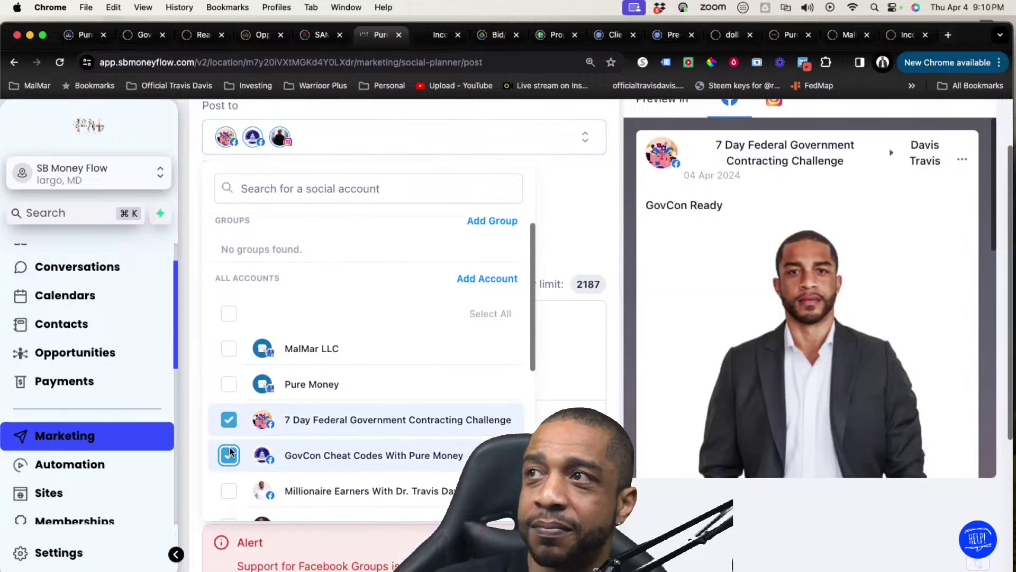
{"action": "left_click", "coordinate": [229, 421]}
{"action": "left_click", "coordinate": [228, 454]}
Add the owner's personal Facebook, LinkedIn and X accounts to the post, leaving the TikTok account unselected
{"action": "scroll", "coordinate": [233, 440], "scroll_direction": "down", "scroll_amount": 4}
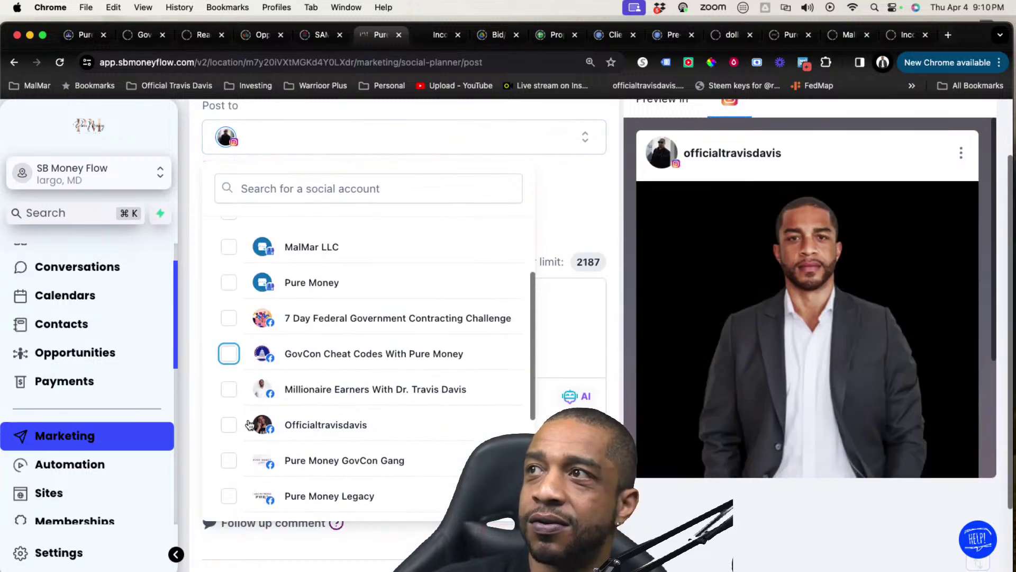
{"action": "left_click", "coordinate": [230, 422]}
{"action": "scroll", "coordinate": [333, 397], "scroll_direction": "down", "scroll_amount": 1}
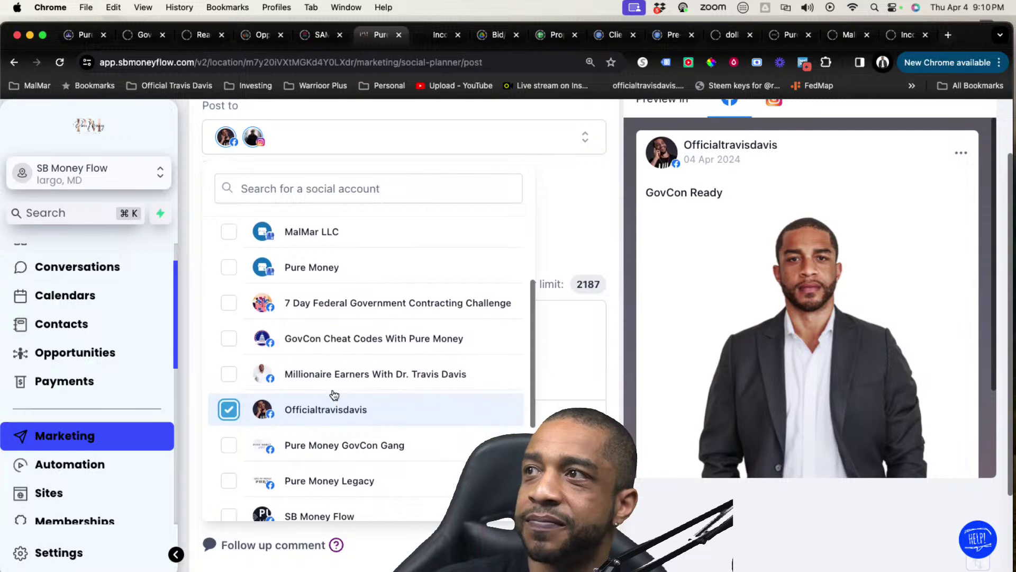
{"action": "scroll", "coordinate": [324, 401], "scroll_direction": "down", "scroll_amount": 1}
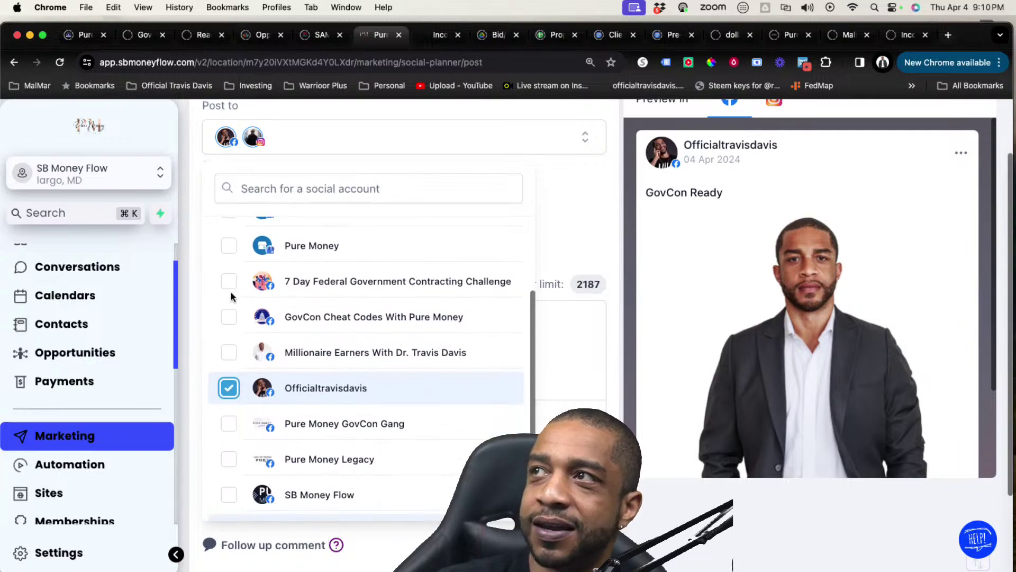
{"action": "scroll", "coordinate": [247, 327], "scroll_direction": "down", "scroll_amount": 8}
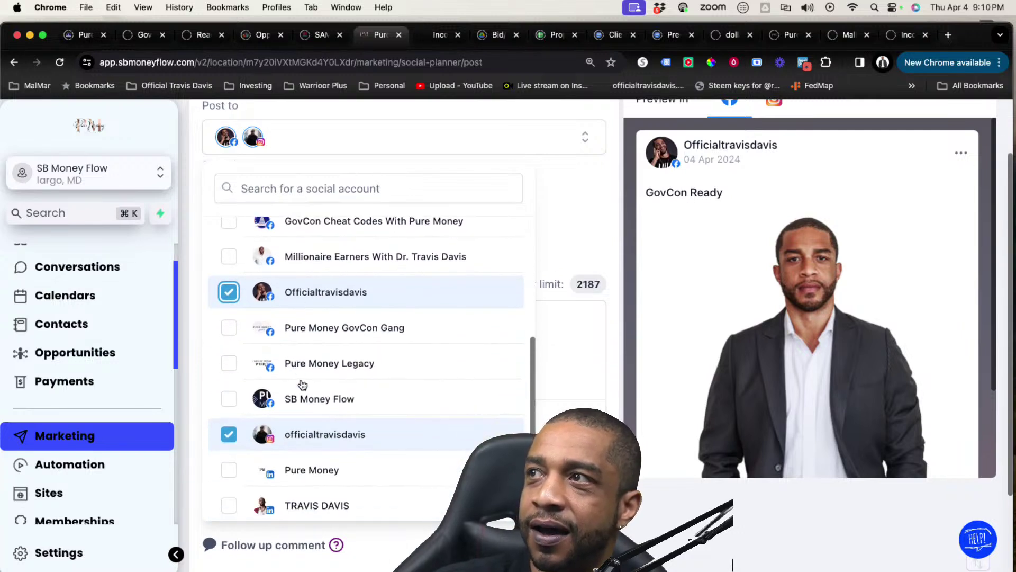
{"action": "left_click", "coordinate": [229, 432]}
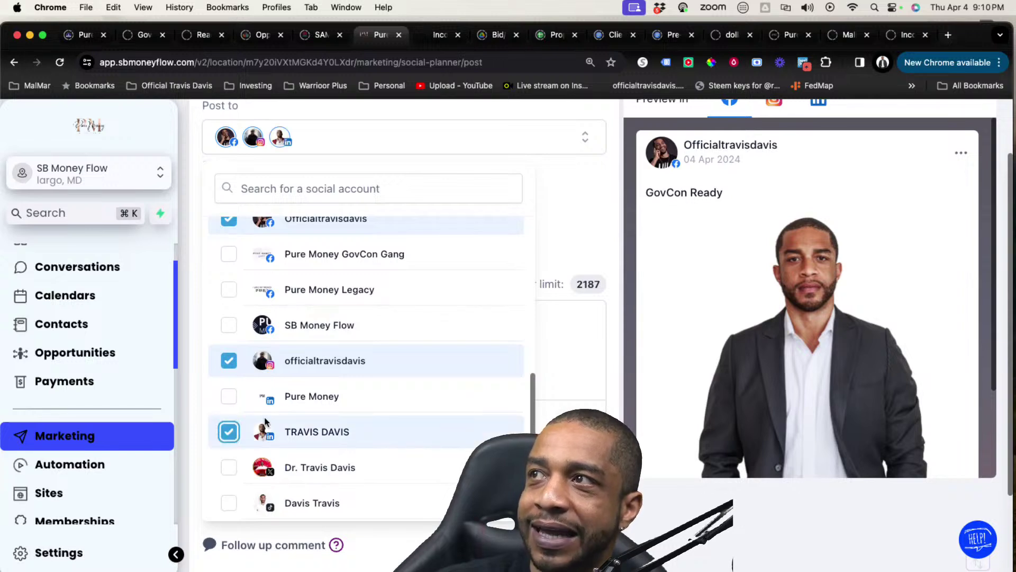
{"action": "scroll", "coordinate": [232, 421], "scroll_direction": "down", "scroll_amount": 3}
{"action": "left_click", "coordinate": [230, 393]}
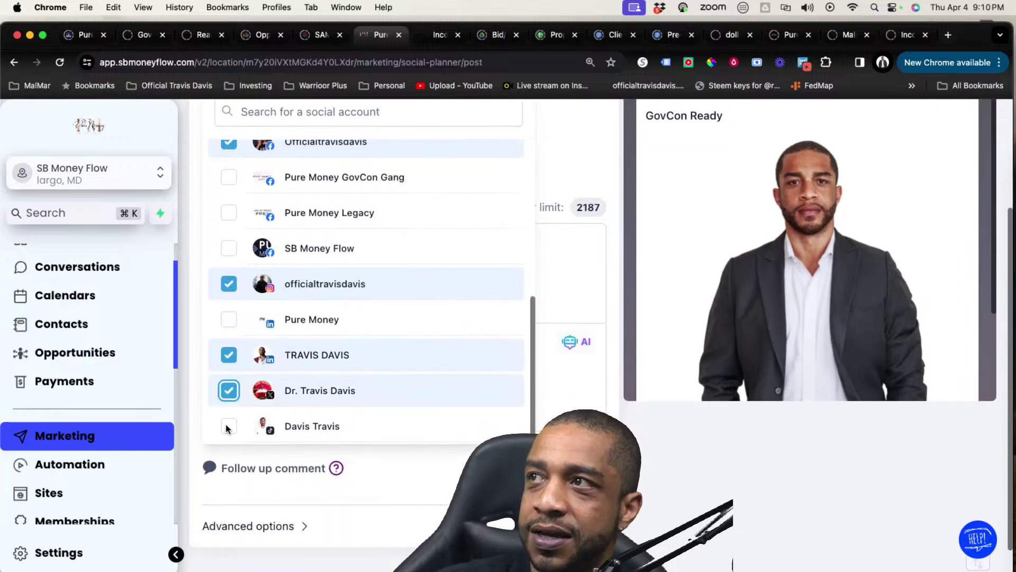
{"action": "left_click", "coordinate": [229, 429]}
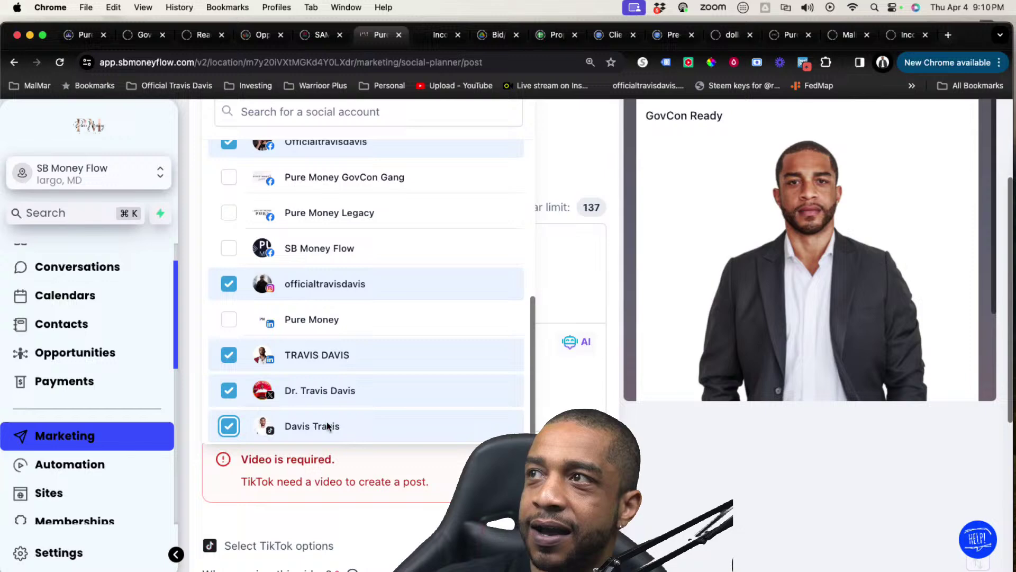
{"action": "left_click", "coordinate": [226, 426]}
{"action": "scroll", "coordinate": [452, 358], "scroll_direction": "up", "scroll_amount": 10}
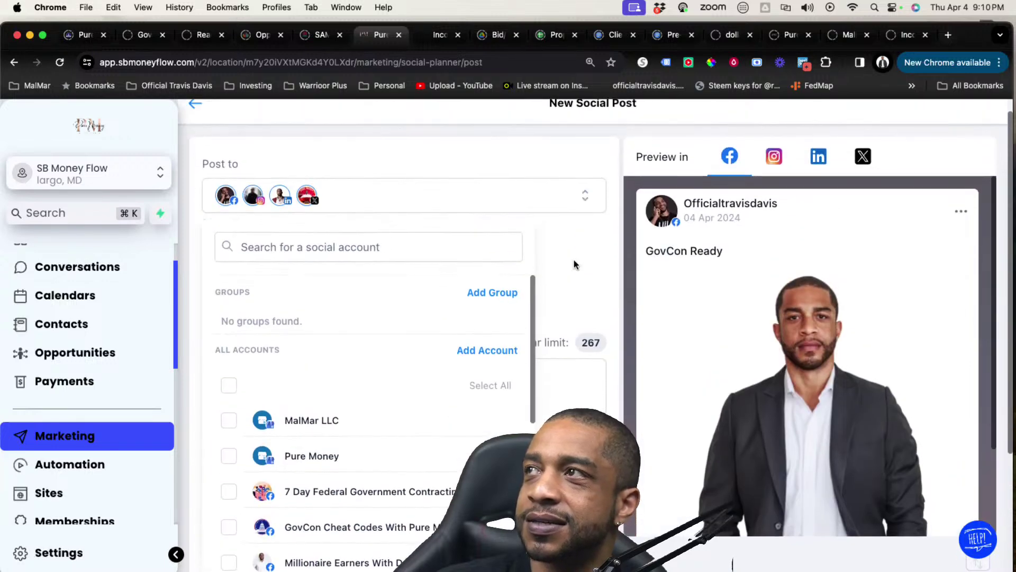
Enable customization for each channel and extend the Facebook caption to "GovCon Ready Click The Li nk in my bio"
{"action": "left_click", "coordinate": [599, 260]}
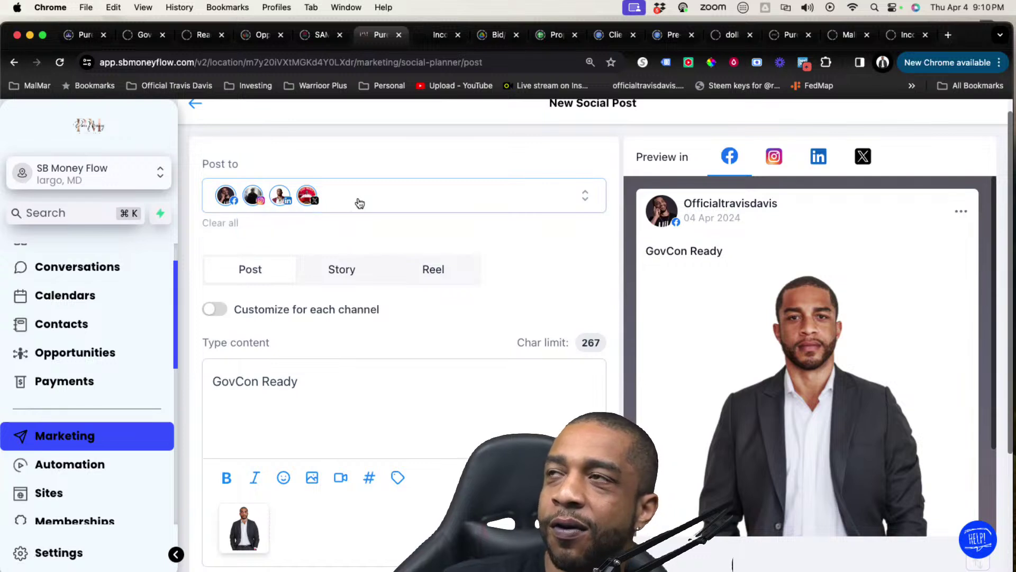
{"action": "scroll", "coordinate": [354, 297], "scroll_direction": "down", "scroll_amount": 2}
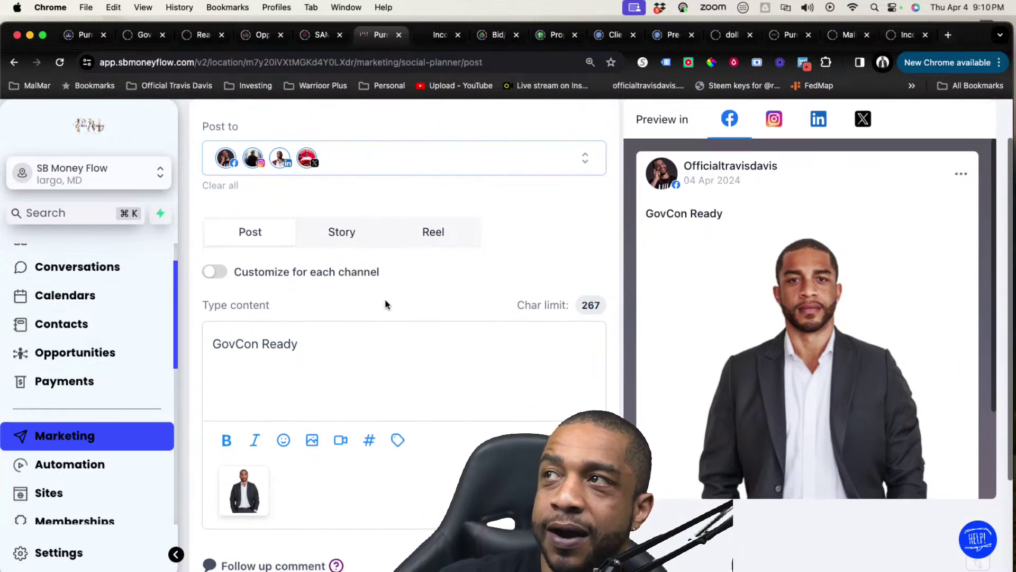
{"action": "scroll", "coordinate": [382, 305], "scroll_direction": "down", "scroll_amount": 1}
{"action": "scroll", "coordinate": [442, 269], "scroll_direction": "up", "scroll_amount": 1}
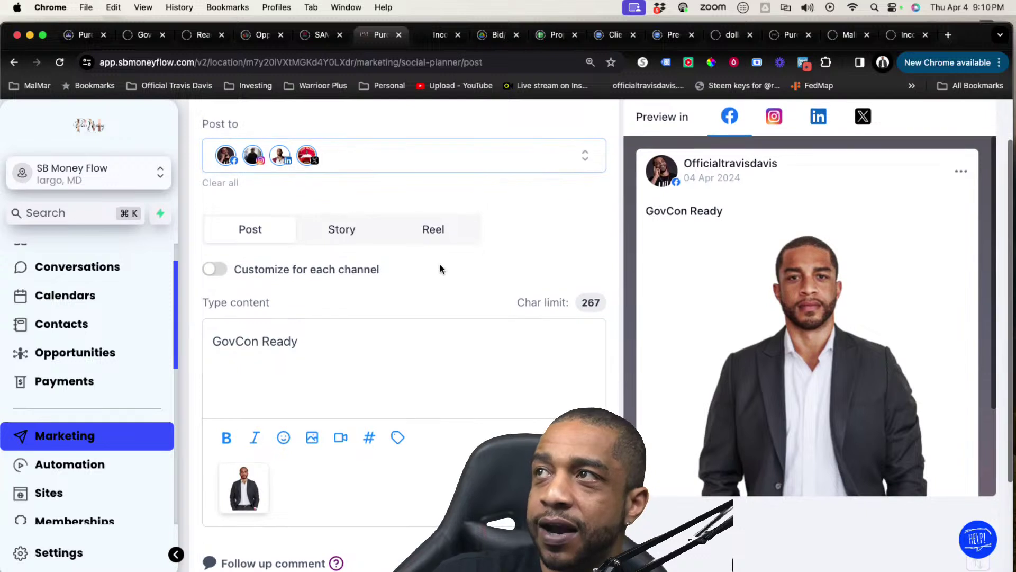
{"action": "left_click", "coordinate": [214, 271]}
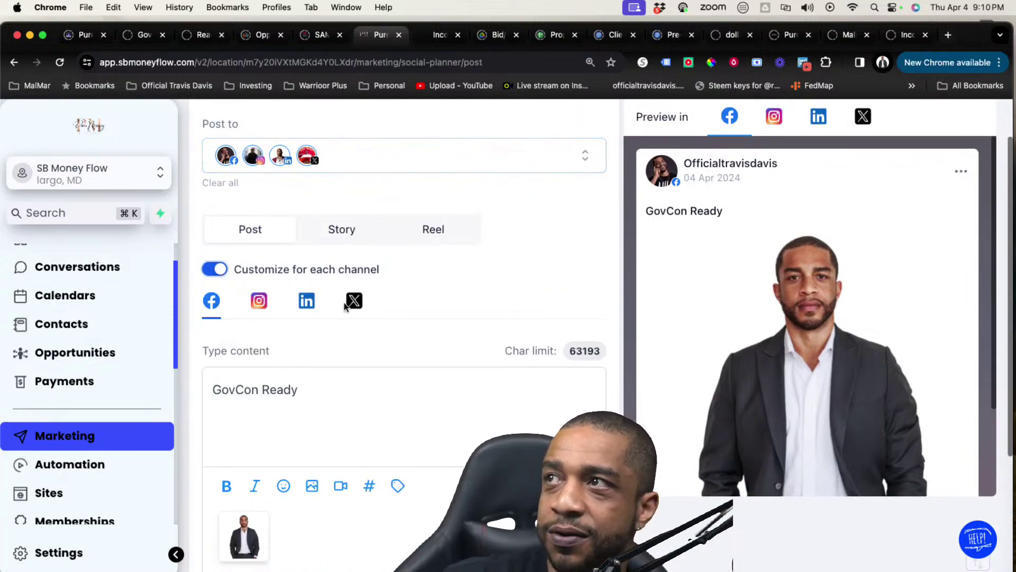
{"action": "scroll", "coordinate": [442, 271], "scroll_direction": "down", "scroll_amount": 2}
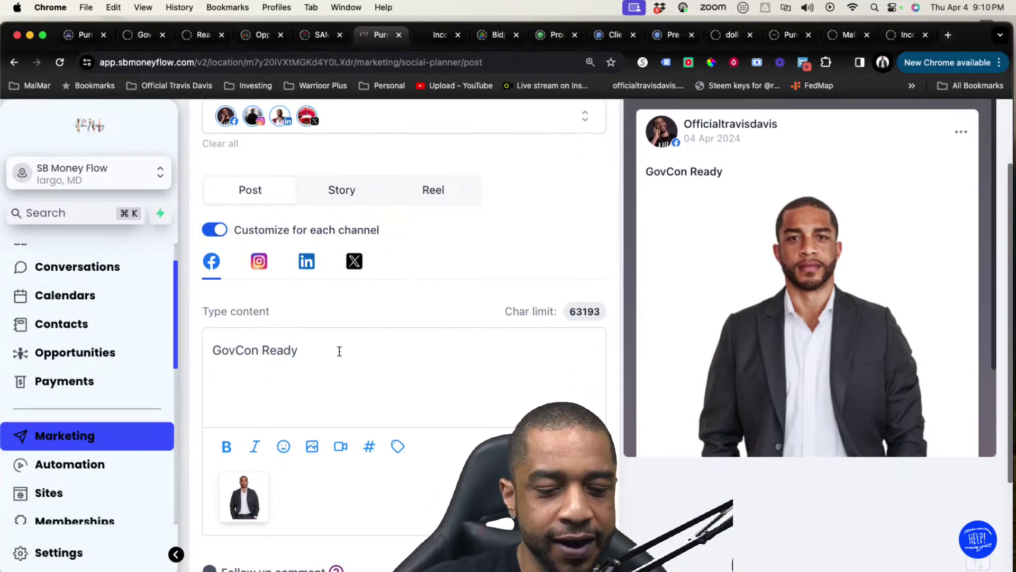
{"action": "type", "text": "Click The L"}
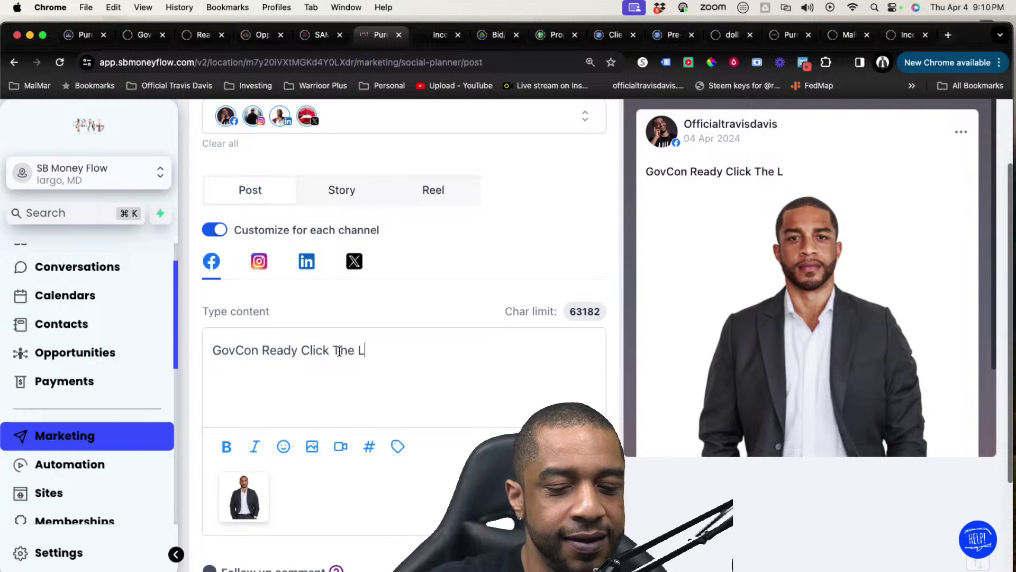
{"action": "type", "text": "i nk in my bio"}
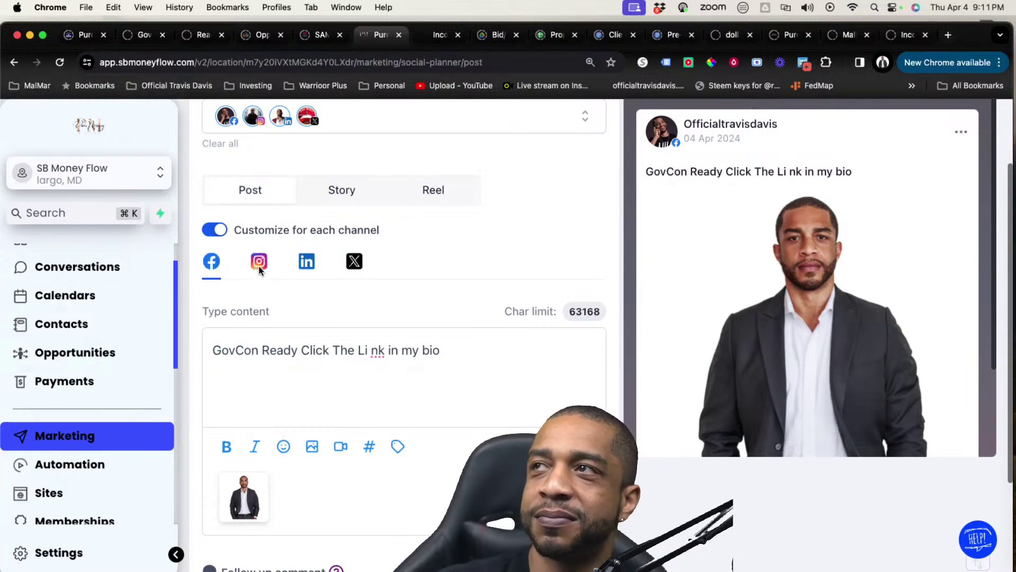
View the Instagram, LinkedIn and X versions of the post and return to the Facebook version
{"action": "left_click", "coordinate": [255, 265]}
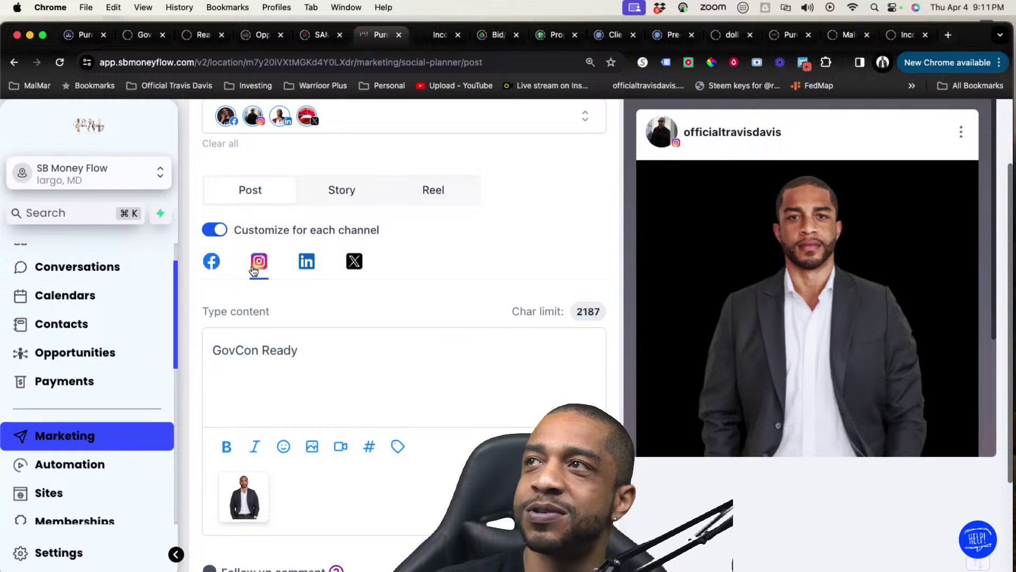
{"action": "left_click", "coordinate": [307, 267]}
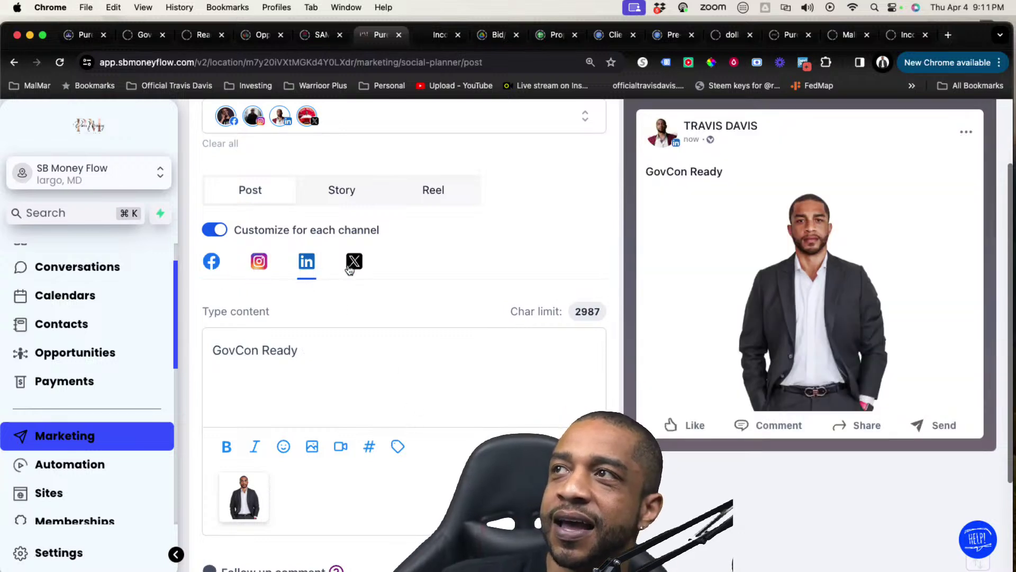
{"action": "left_click", "coordinate": [358, 264]}
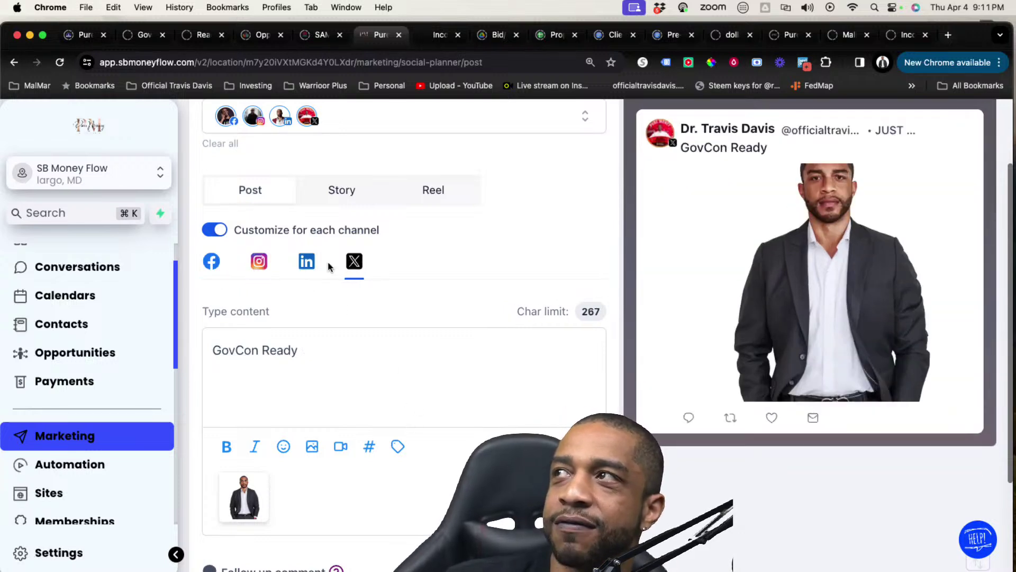
{"action": "left_click", "coordinate": [264, 263]}
{"action": "left_click", "coordinate": [211, 264]}
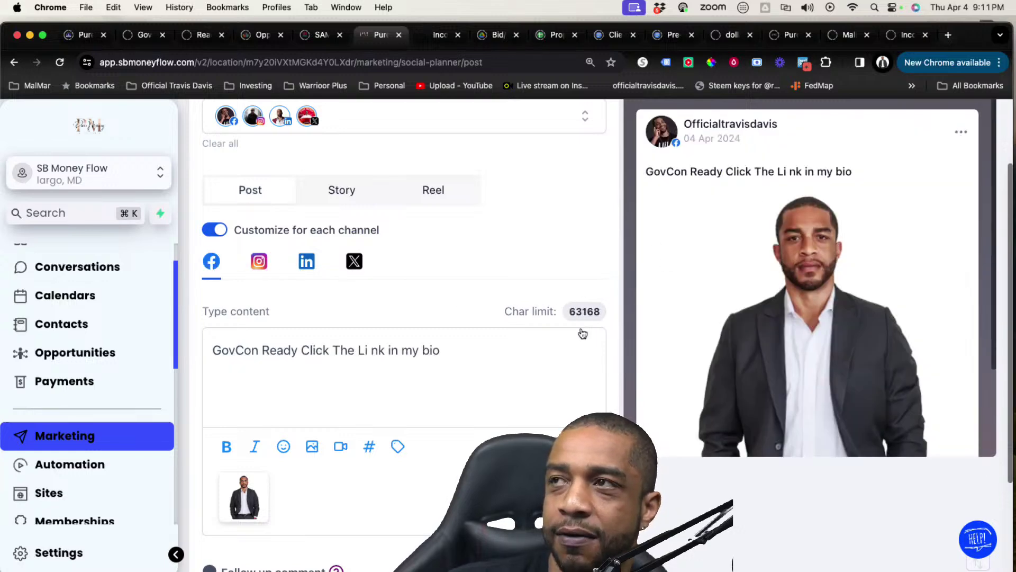
Review the post's publishing choices and advanced options, and return to the social planner overview without publishing
{"action": "scroll", "coordinate": [536, 375], "scroll_direction": "down", "scroll_amount": 3}
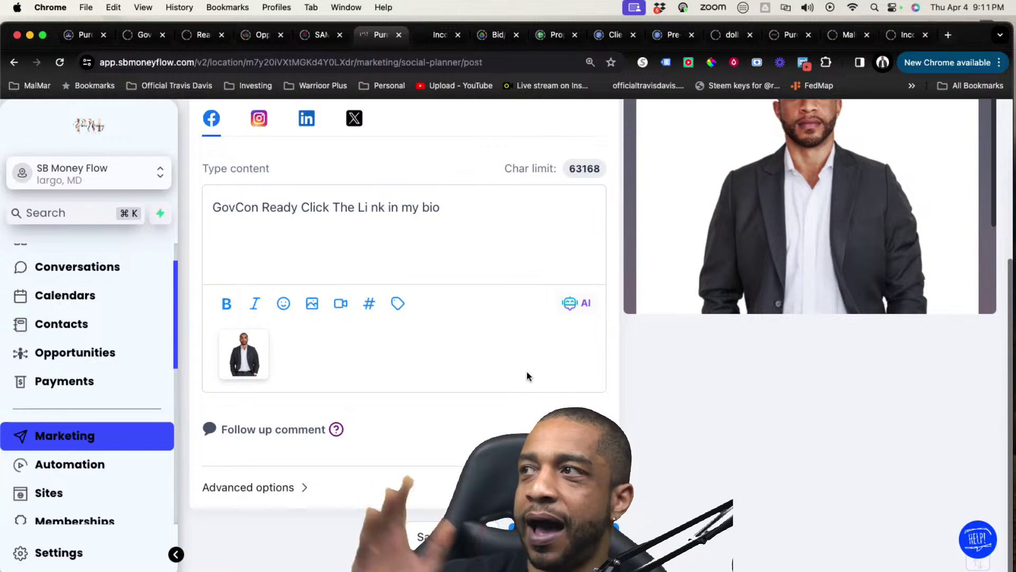
{"action": "left_click", "coordinate": [605, 536]}
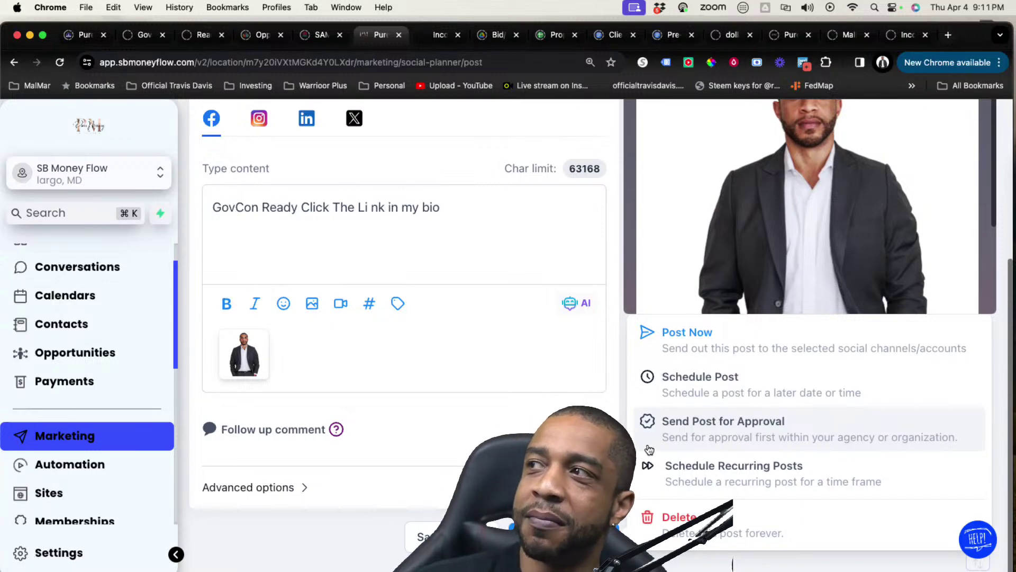
{"action": "left_click", "coordinate": [535, 486]}
{"action": "scroll", "coordinate": [535, 486], "scroll_direction": "down", "scroll_amount": 2}
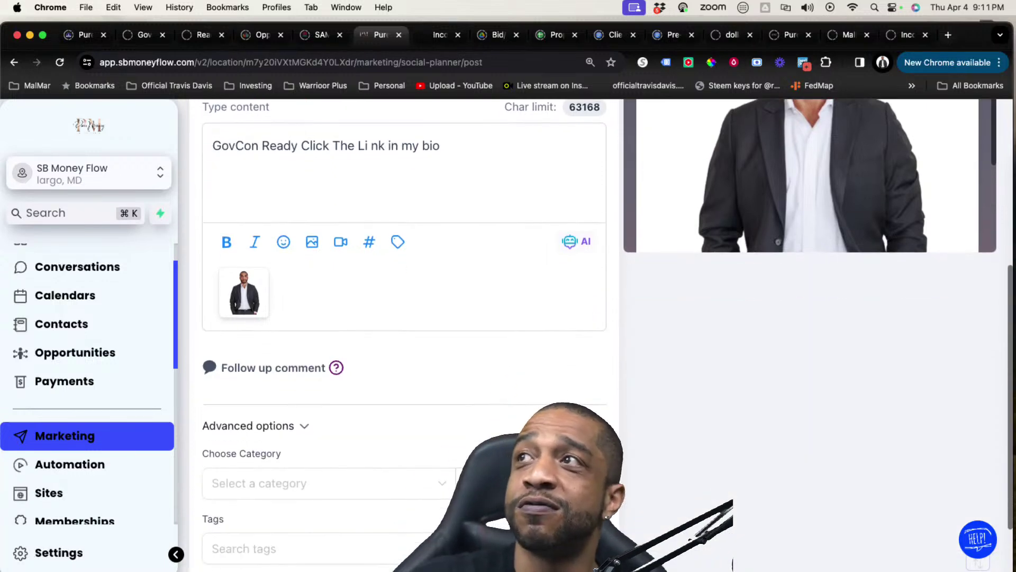
{"action": "scroll", "coordinate": [534, 486], "scroll_direction": "up", "scroll_amount": 10}
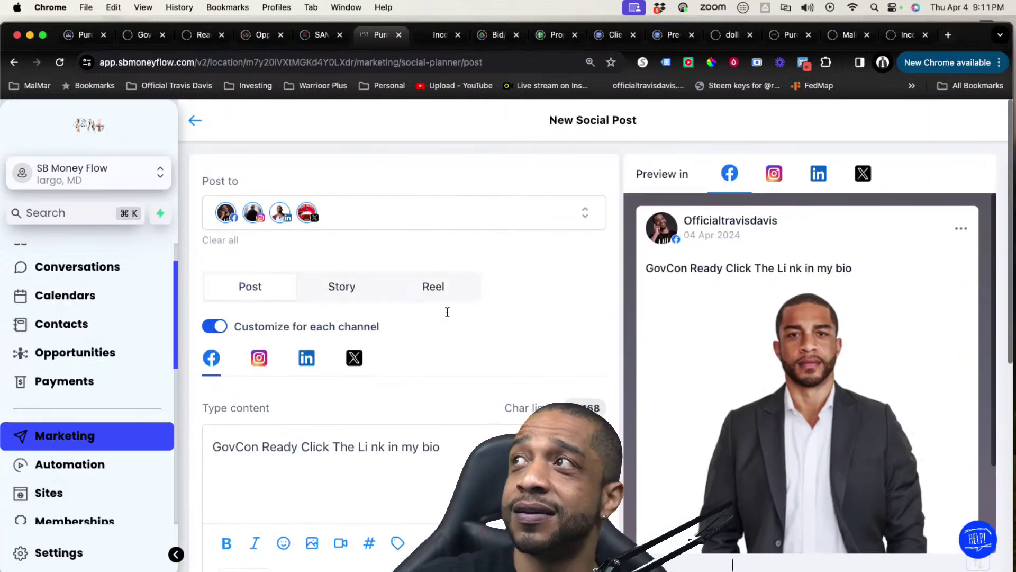
{"action": "left_click", "coordinate": [196, 120]}
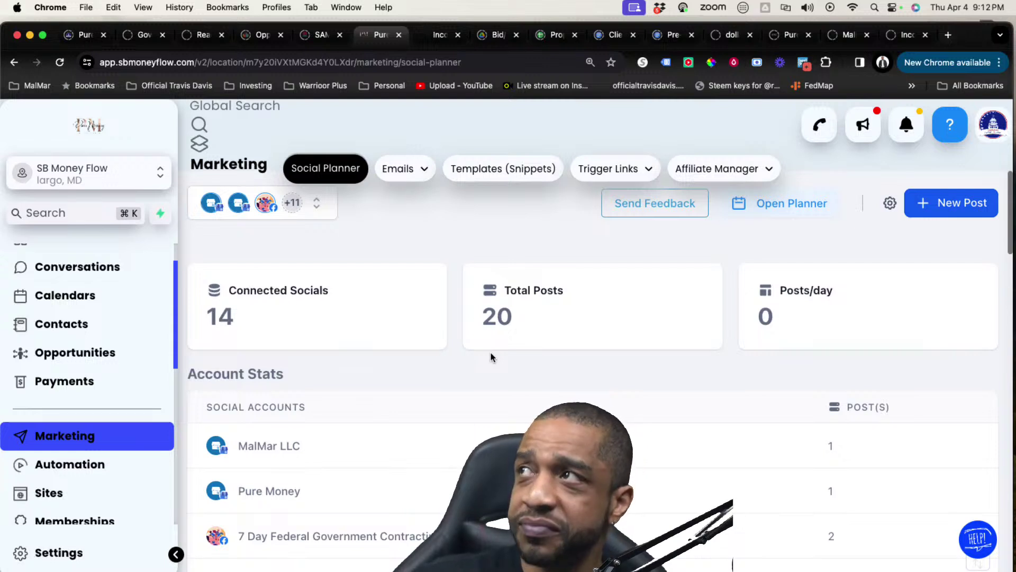
Open the Affiliate Manager's campaigns and examine the revenue, customer and lead statistics
{"action": "left_click", "coordinate": [740, 179]}
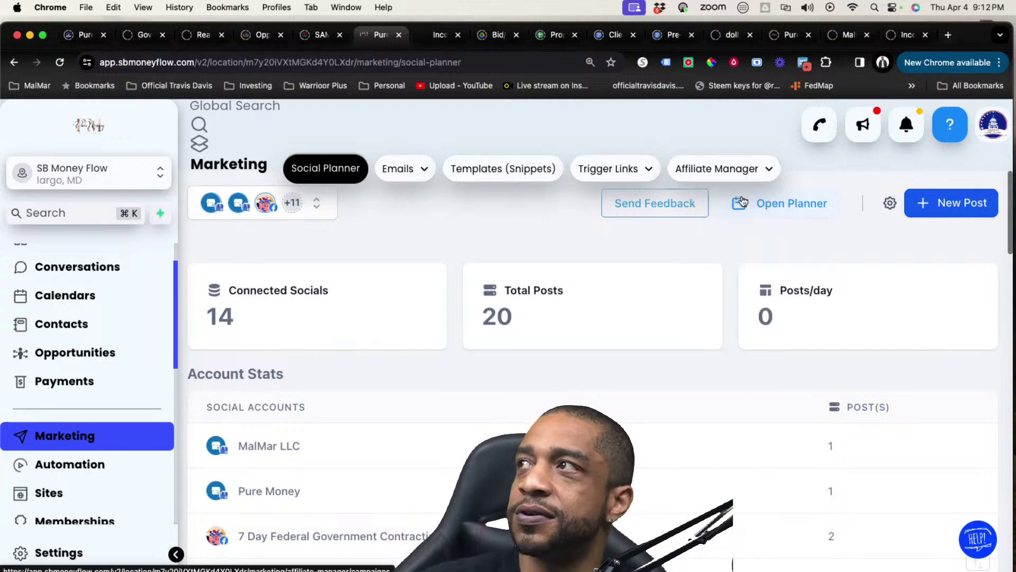
{"action": "left_click", "coordinate": [740, 204]}
{"action": "mouse_move", "coordinate": [717, 171]}
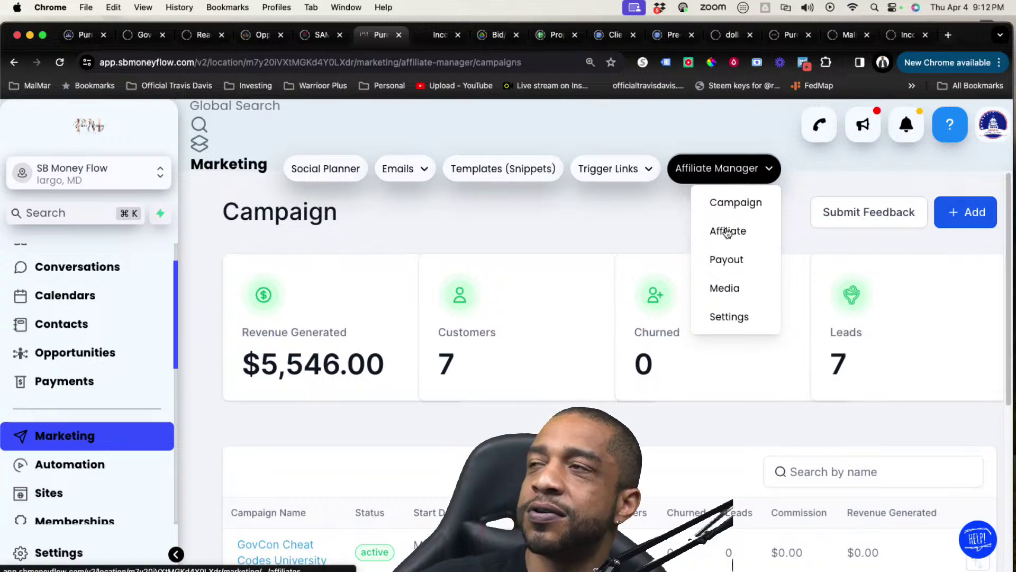
{"action": "scroll", "coordinate": [429, 420], "scroll_direction": "down", "scroll_amount": 3}
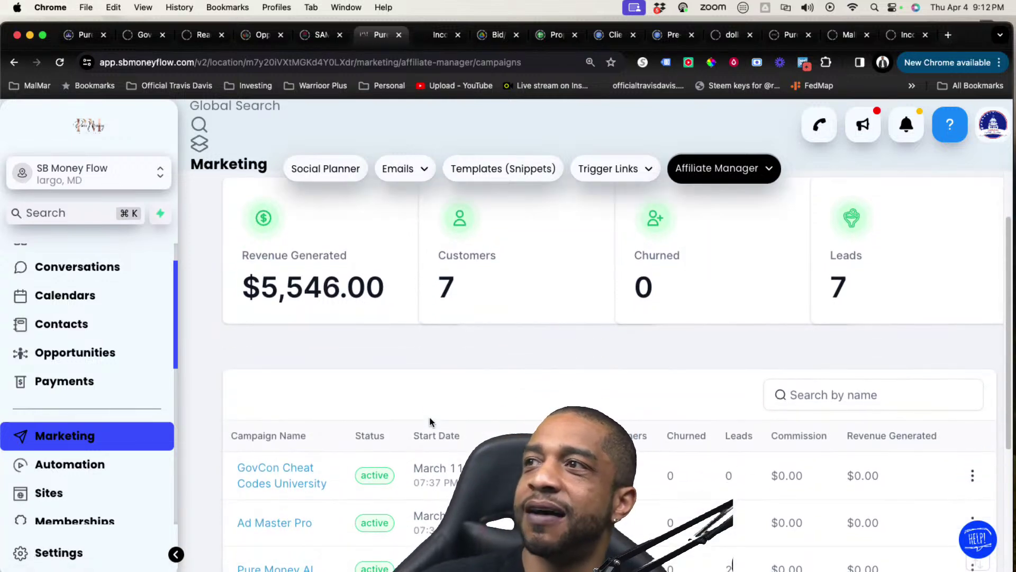
{"action": "scroll", "coordinate": [430, 420], "scroll_direction": "up", "scroll_amount": 3}
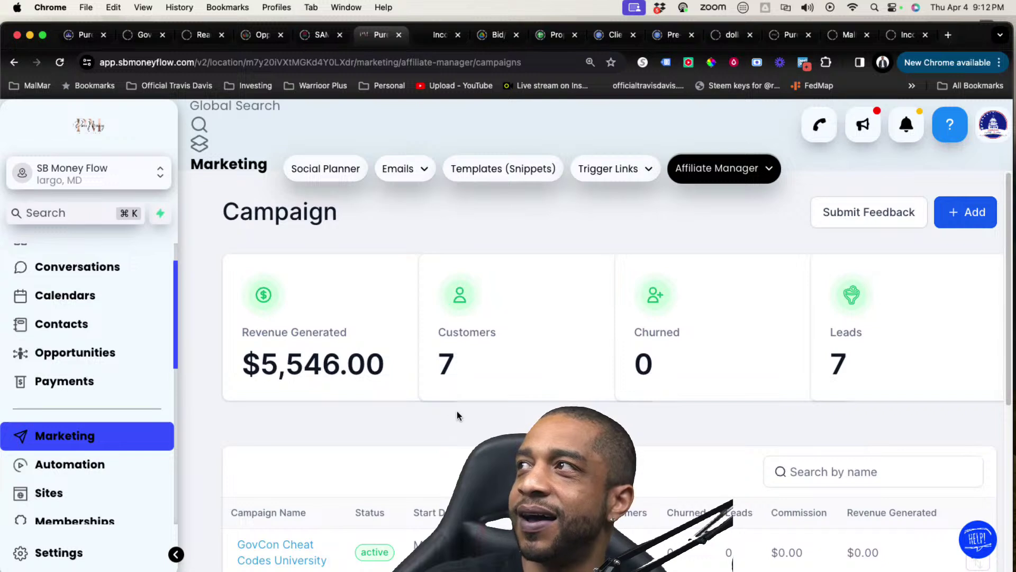
{"action": "left_click_drag", "start_coordinate": [234, 367], "coordinate": [391, 362]}
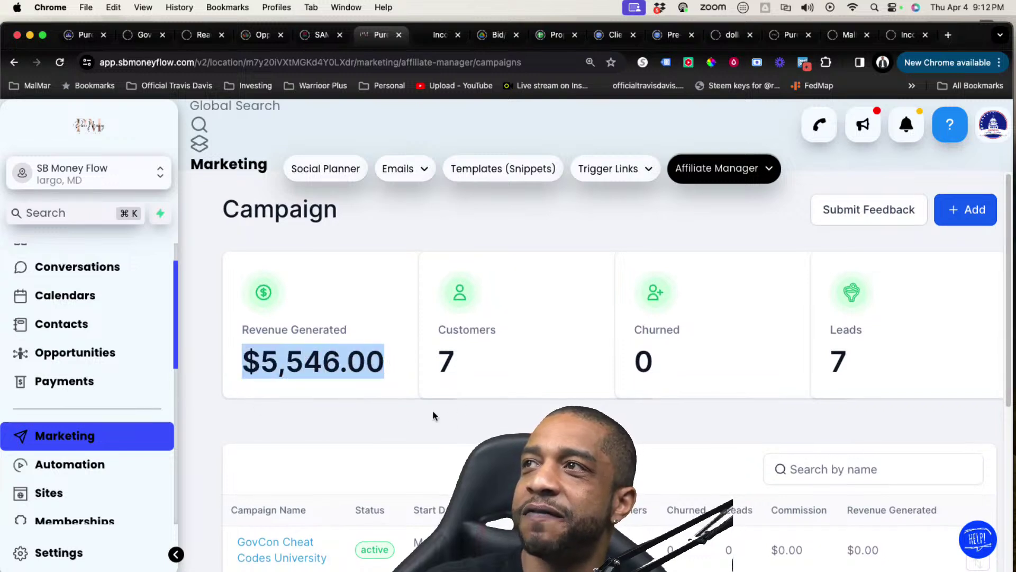
{"action": "scroll", "coordinate": [530, 419], "scroll_direction": "down", "scroll_amount": 1}
{"action": "scroll", "coordinate": [711, 440], "scroll_direction": "up", "scroll_amount": 1}
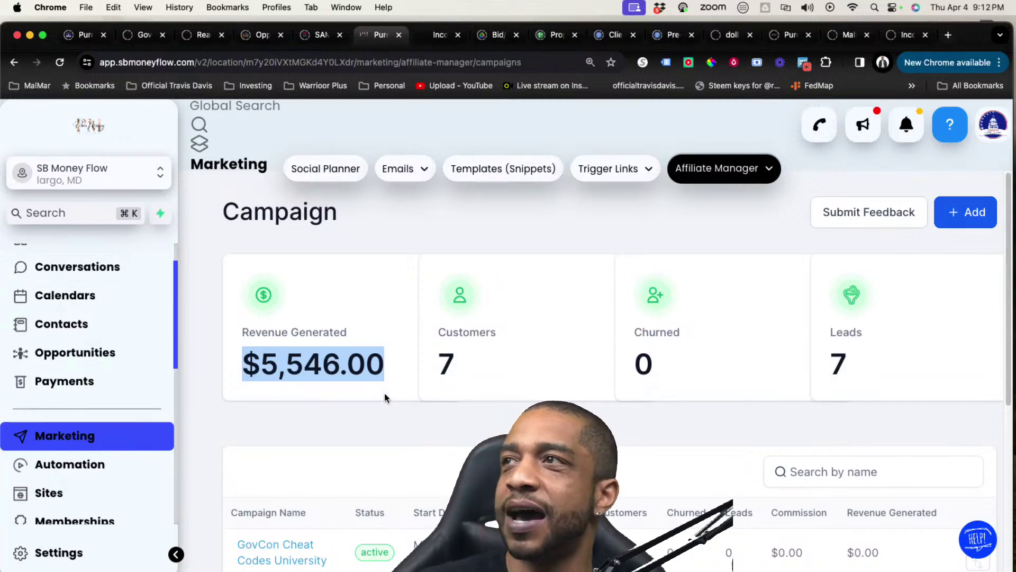
{"action": "left_click_drag", "start_coordinate": [460, 372], "coordinate": [435, 360]}
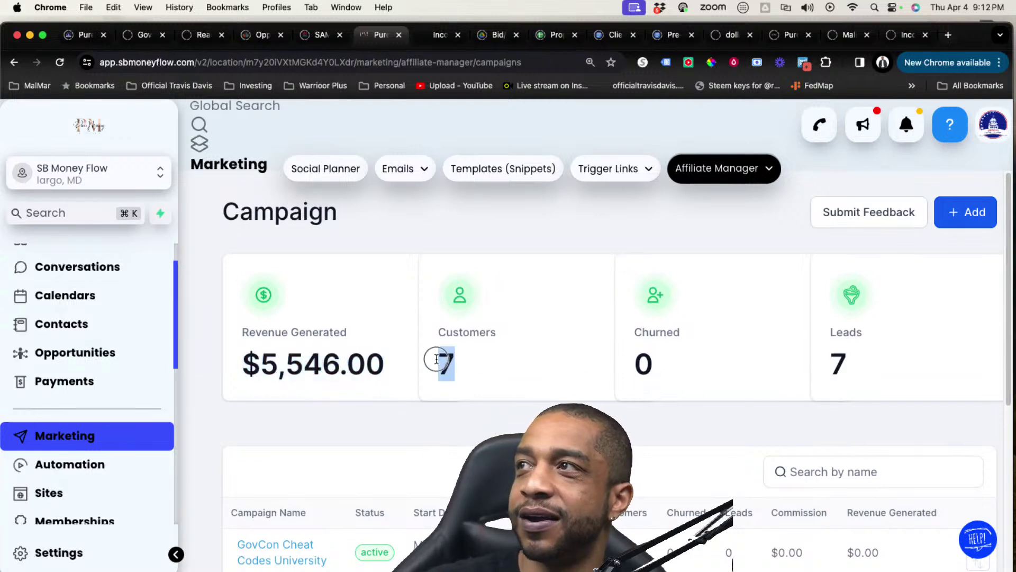
{"action": "left_click_drag", "start_coordinate": [851, 362], "coordinate": [726, 355]}
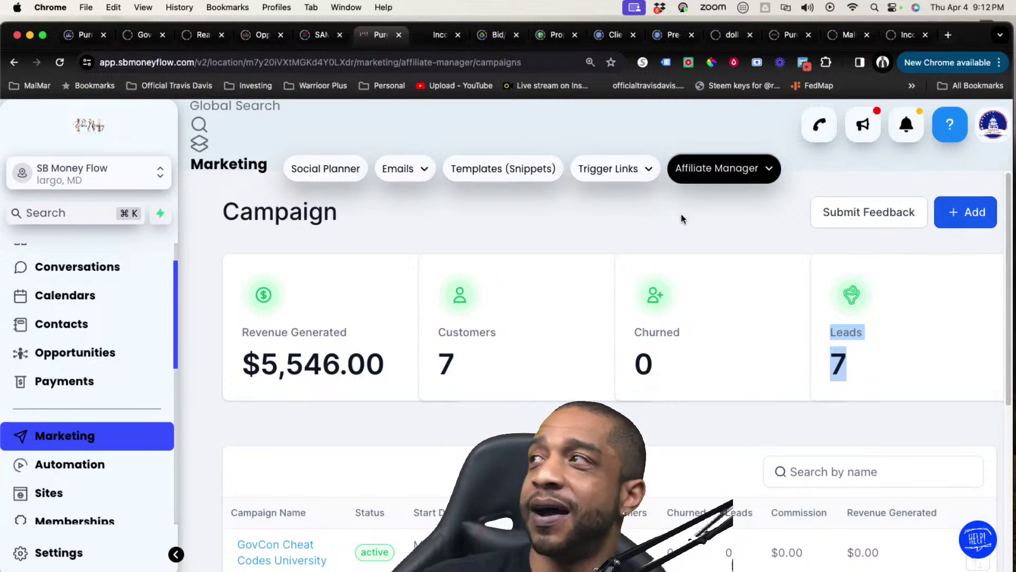
Examine the link configuration and products of the GovCon Cheat Codes University affiliate campaign, and return to the campaign overview
{"action": "left_click", "coordinate": [760, 171]}
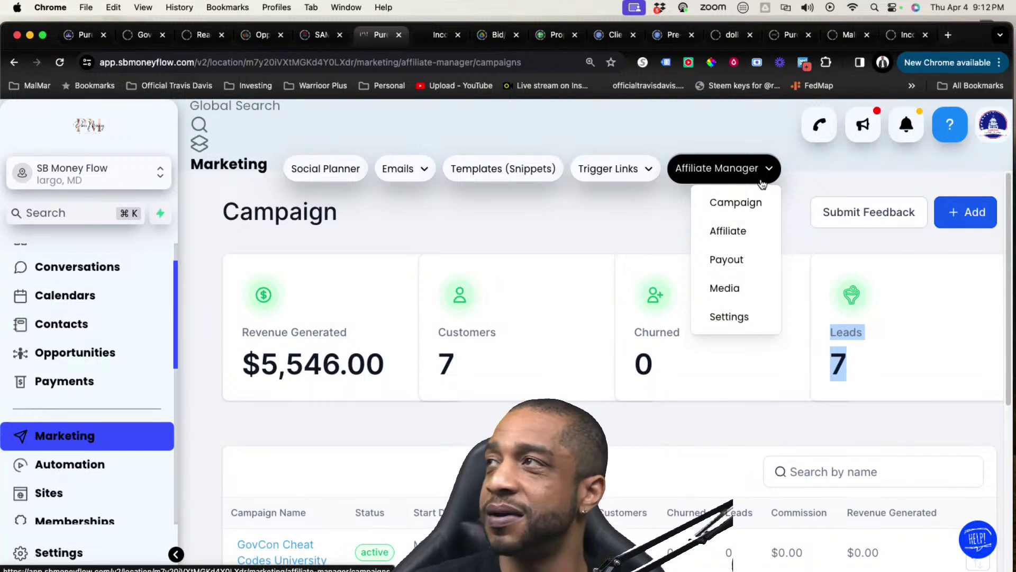
{"action": "left_click", "coordinate": [755, 207]}
{"action": "scroll", "coordinate": [631, 199], "scroll_direction": "down", "scroll_amount": 2}
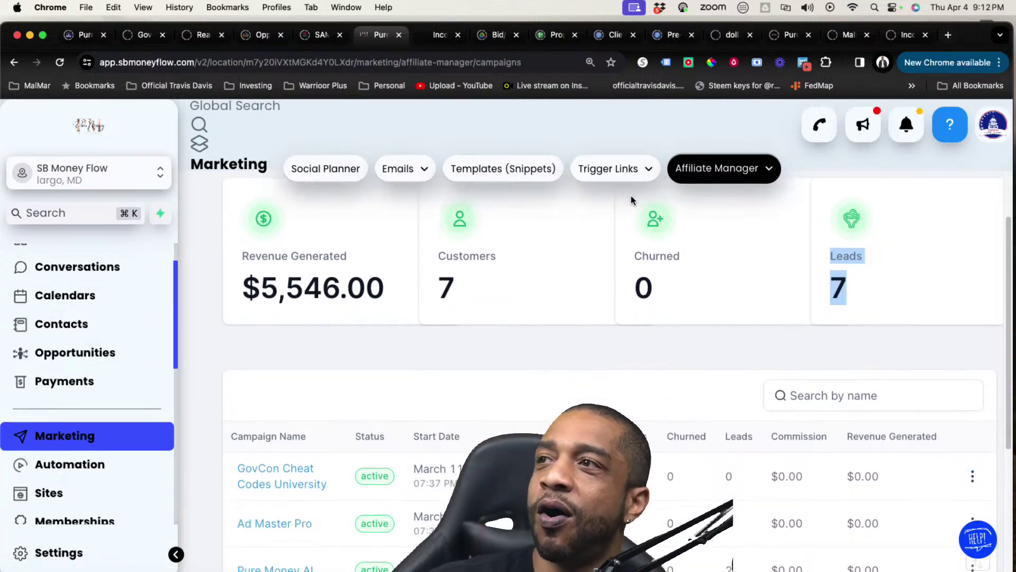
{"action": "left_click", "coordinate": [270, 507]}
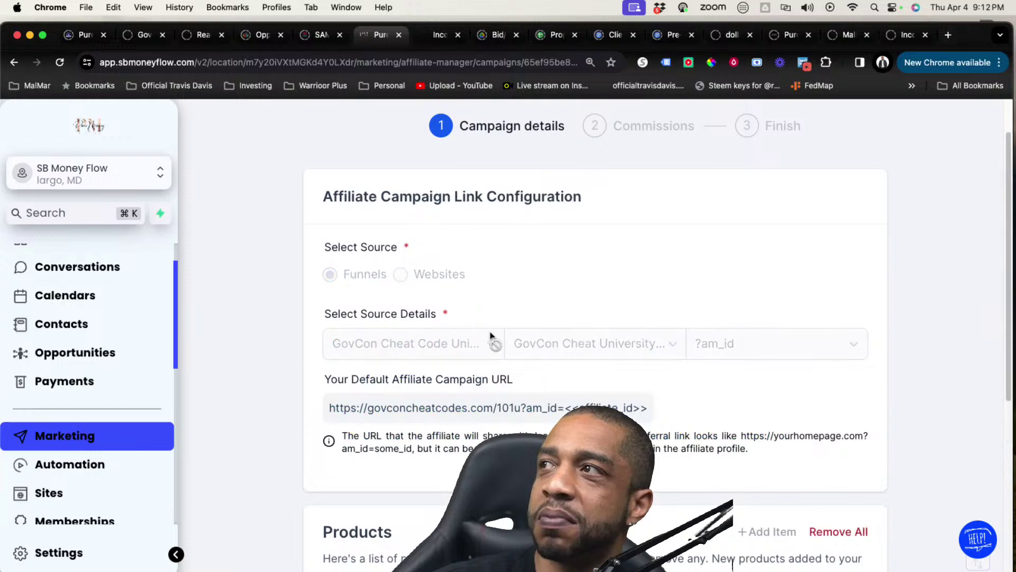
{"action": "scroll", "coordinate": [475, 335], "scroll_direction": "down", "scroll_amount": 5}
{"action": "scroll", "coordinate": [476, 344], "scroll_direction": "down", "scroll_amount": 3}
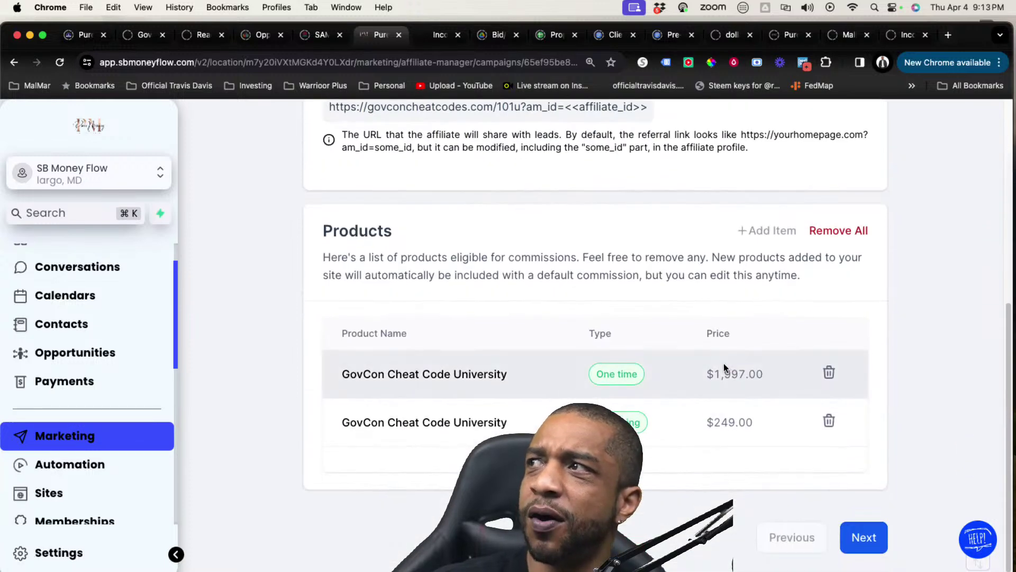
{"action": "scroll", "coordinate": [587, 319], "scroll_direction": "up", "scroll_amount": 10}
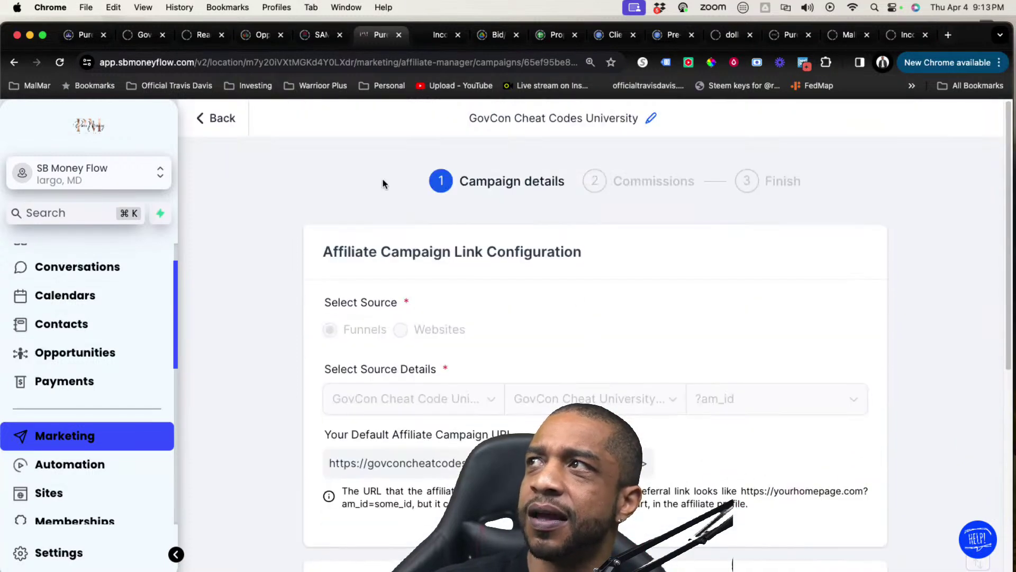
{"action": "left_click", "coordinate": [209, 116]}
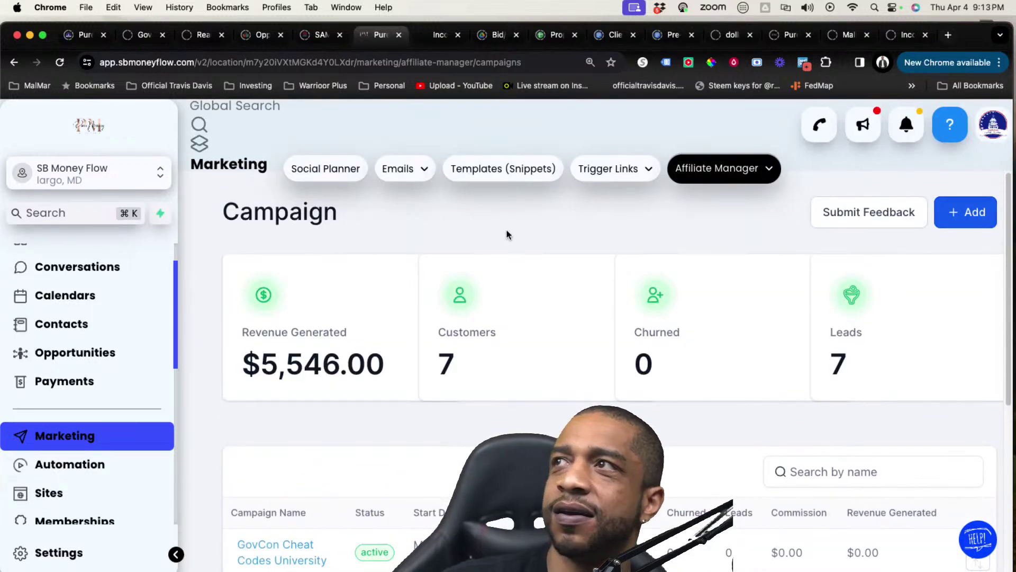
View the invoices overview and its available sections in Payments, and open the Documents & Contracts overview
{"action": "left_click", "coordinate": [95, 380]}
{"action": "left_click", "coordinate": [324, 192]}
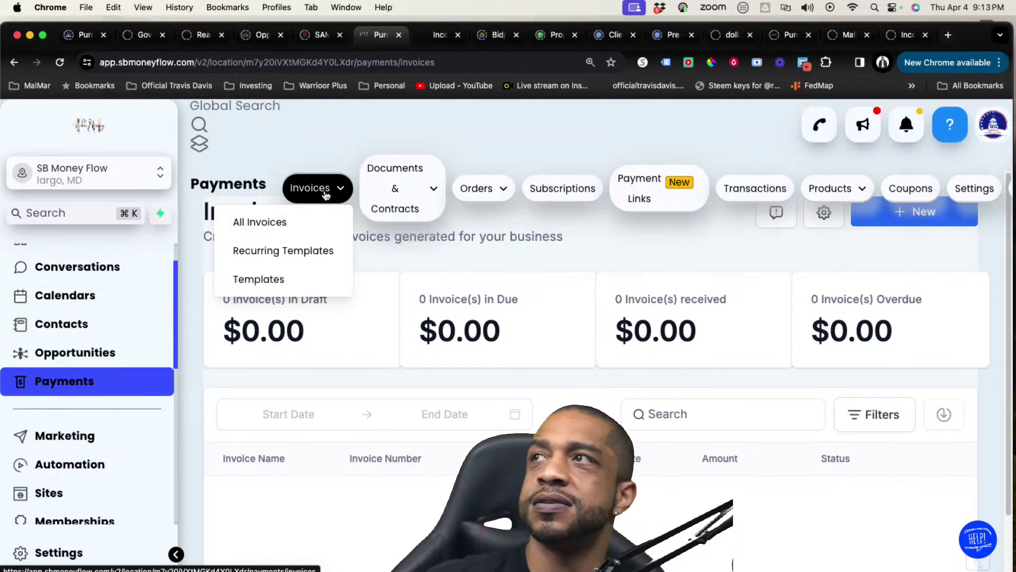
{"action": "left_click", "coordinate": [324, 193]}
{"action": "left_click", "coordinate": [324, 193]}
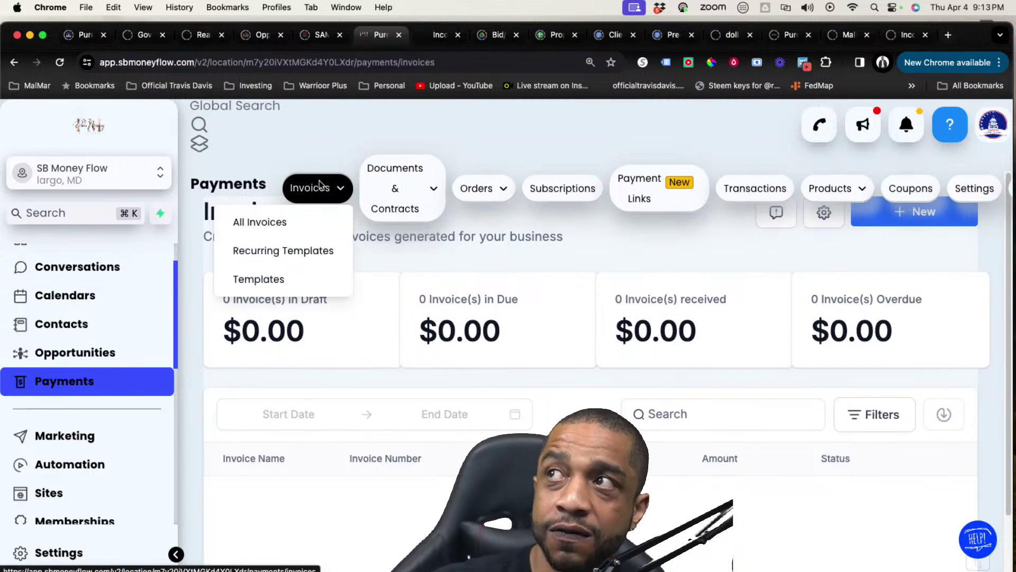
{"action": "left_click", "coordinate": [320, 200]}
{"action": "left_click", "coordinate": [320, 200]}
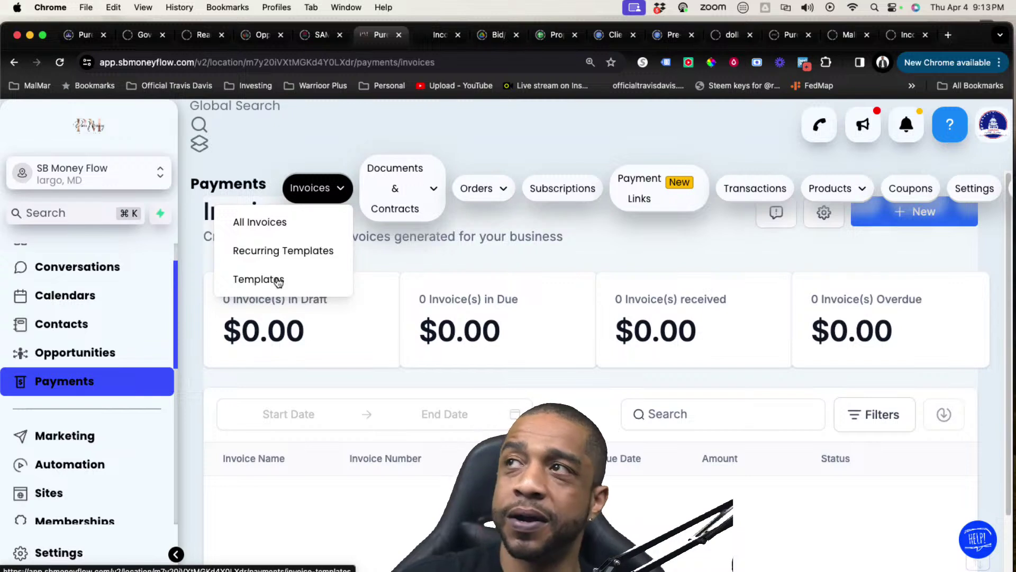
{"action": "mouse_move", "coordinate": [420, 192]}
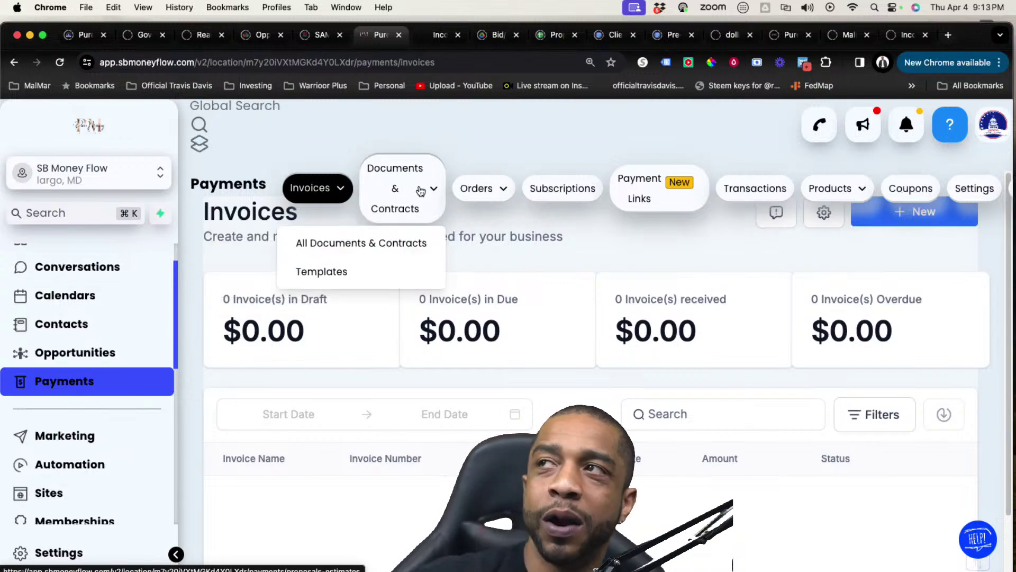
{"action": "left_click", "coordinate": [421, 190]}
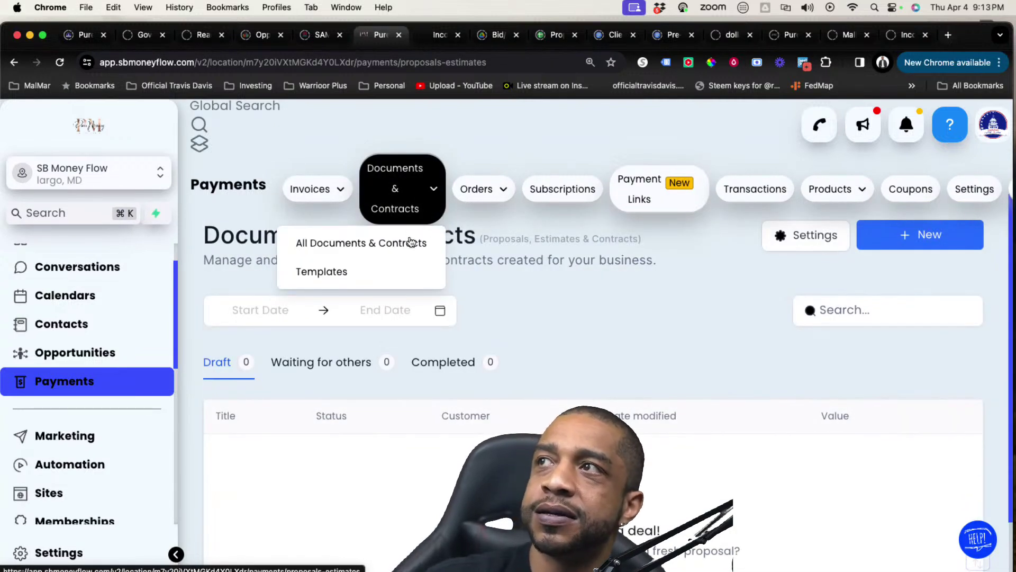
View the document and contract templates, and return to the overview of all documents and contracts
{"action": "left_click", "coordinate": [371, 275]}
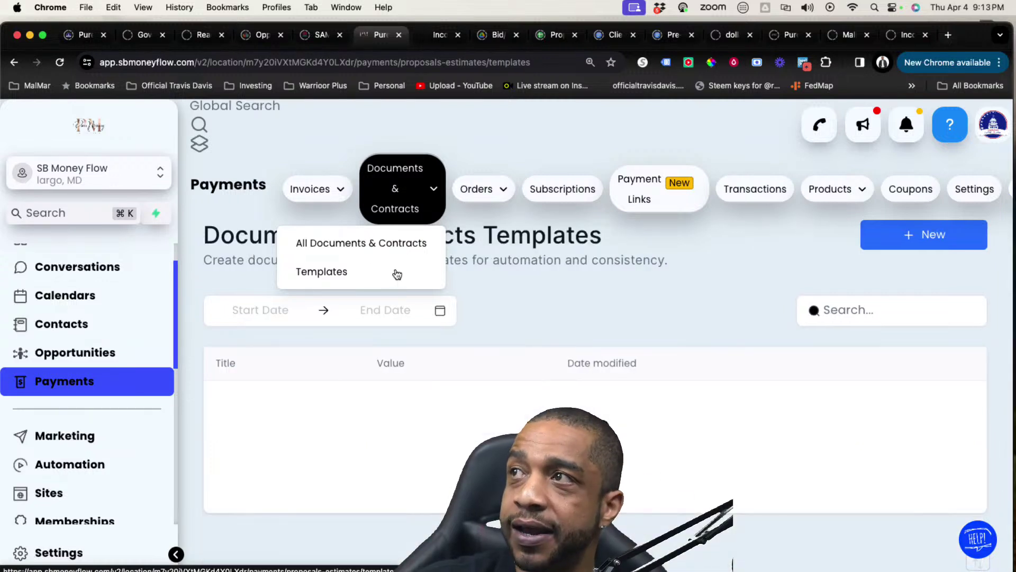
{"action": "left_click", "coordinate": [415, 242]}
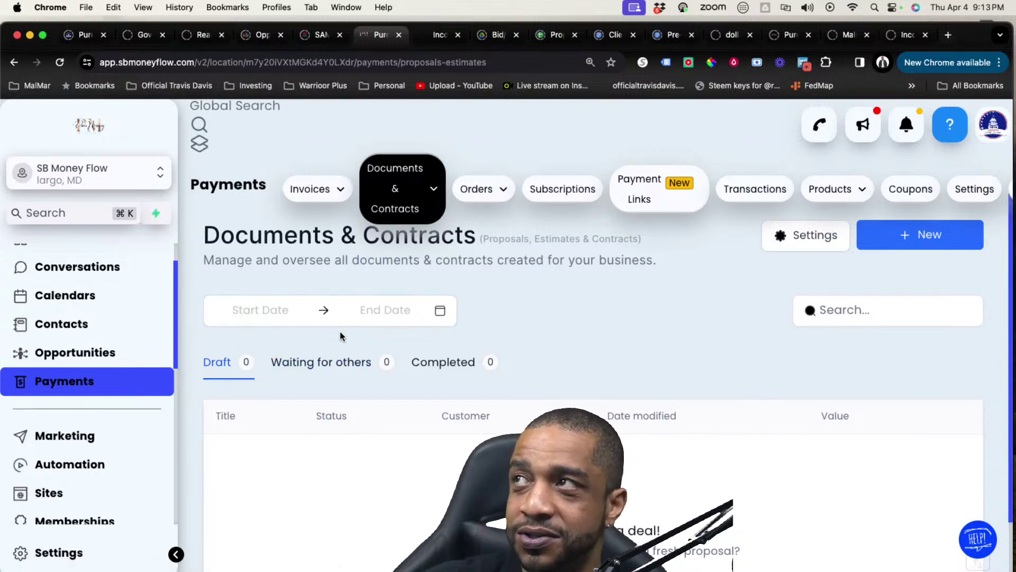
{"action": "scroll", "coordinate": [381, 317], "scroll_direction": "down", "scroll_amount": 1}
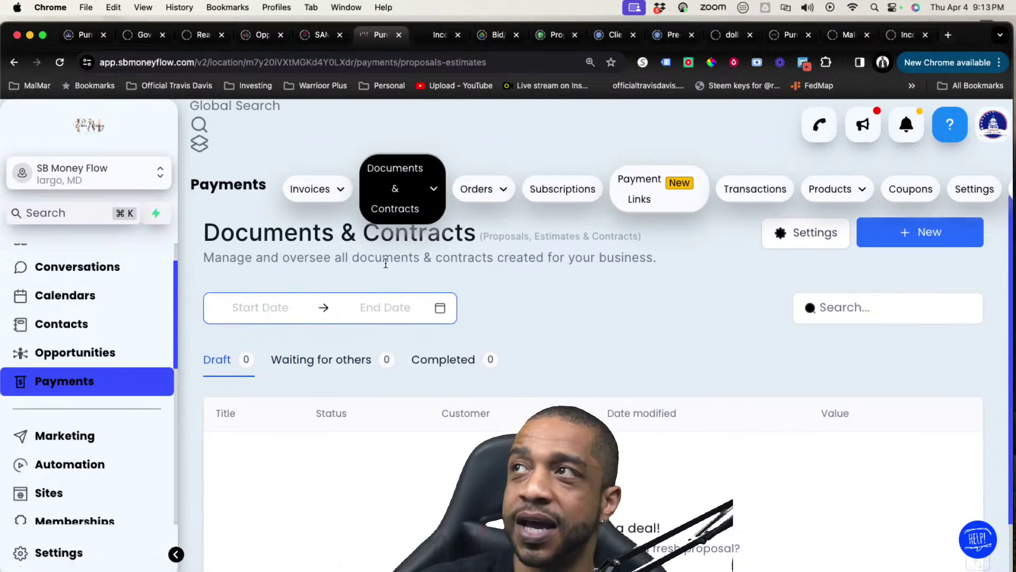
{"action": "left_click", "coordinate": [413, 209]}
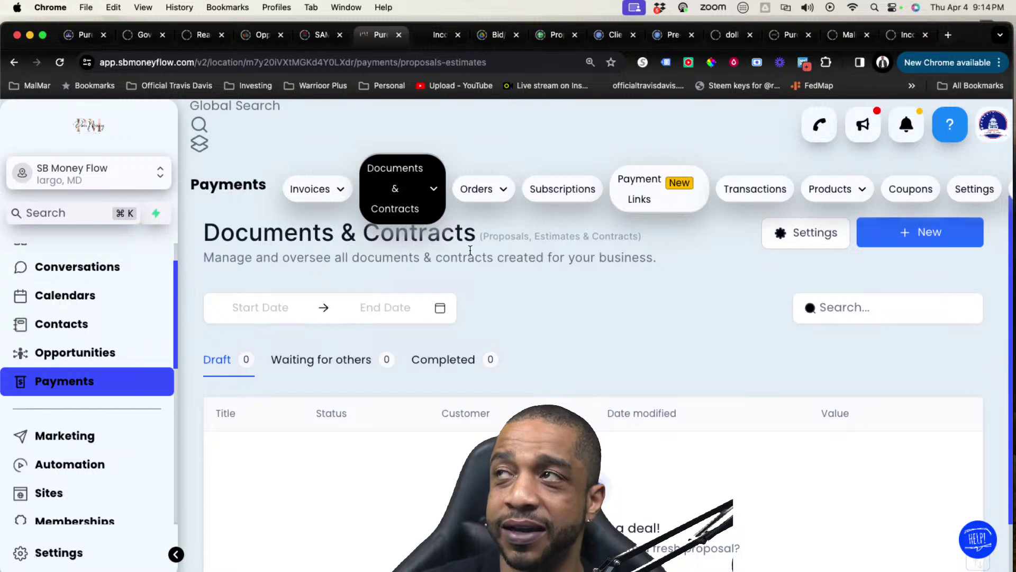
{"action": "mouse_move", "coordinate": [411, 176]}
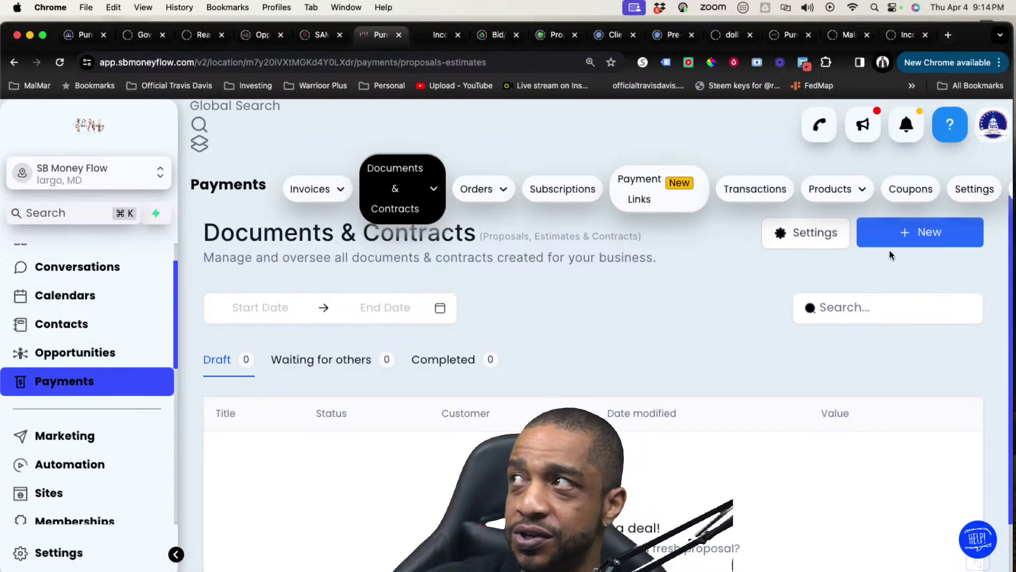
{"action": "scroll", "coordinate": [597, 376], "scroll_direction": "down", "scroll_amount": 1}
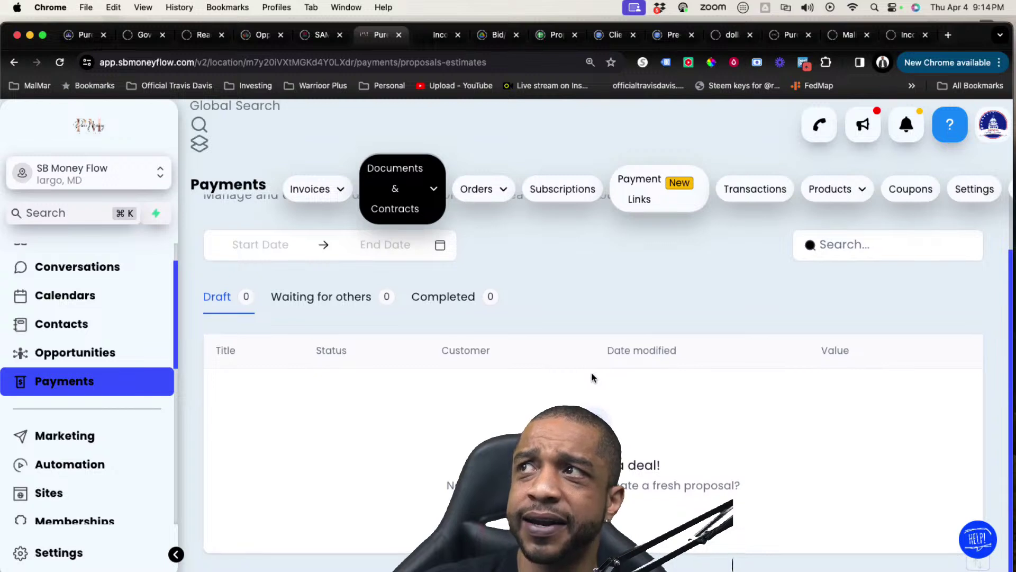
{"action": "scroll", "coordinate": [583, 371], "scroll_direction": "up", "scroll_amount": 1}
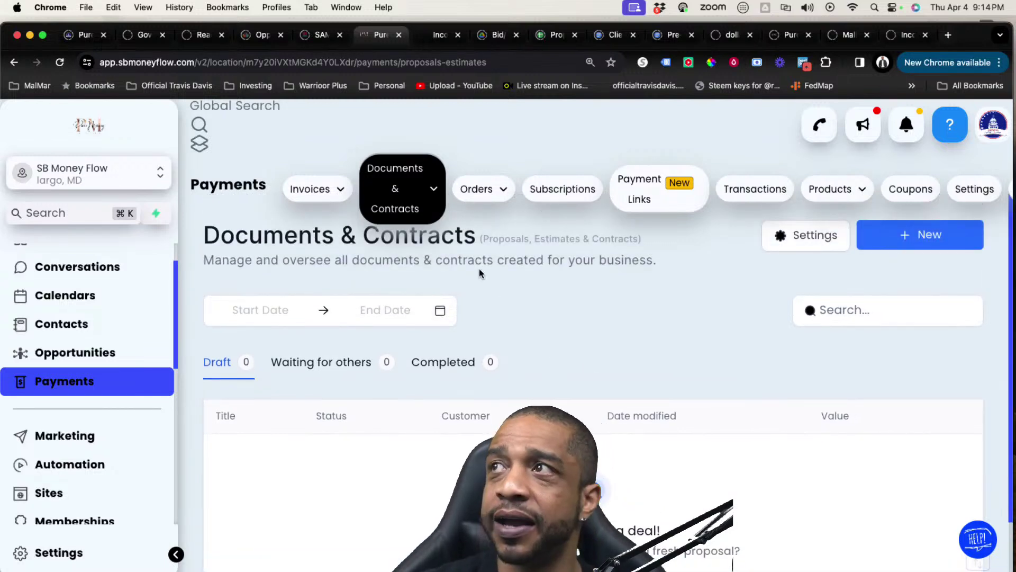
Highlight the words "Proposals, Estimates" beside the Documents & Contracts heading and view the section's available pages
{"action": "left_click", "coordinate": [483, 235]}
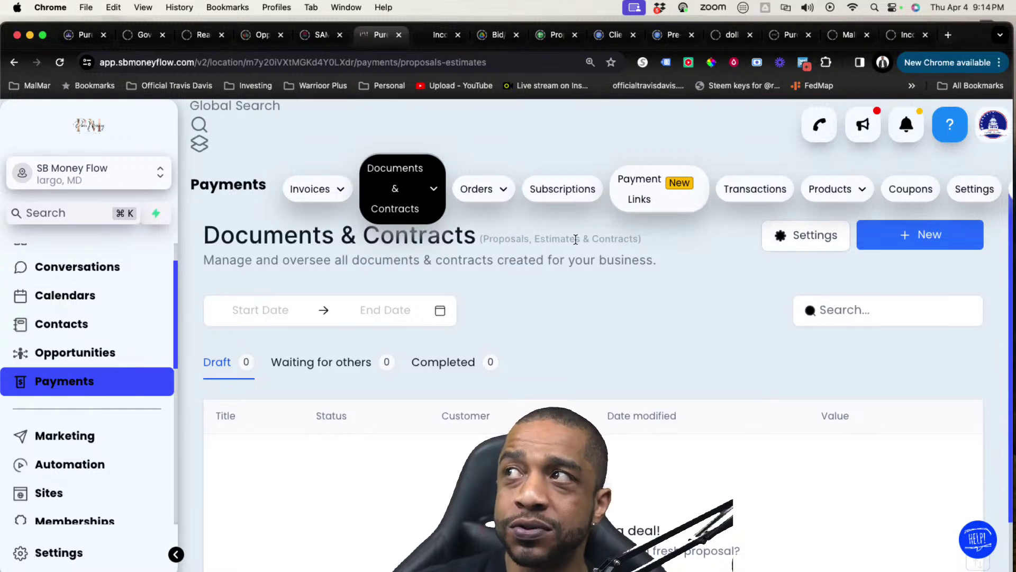
{"action": "left_click_drag", "start_coordinate": [580, 240], "coordinate": [481, 242]}
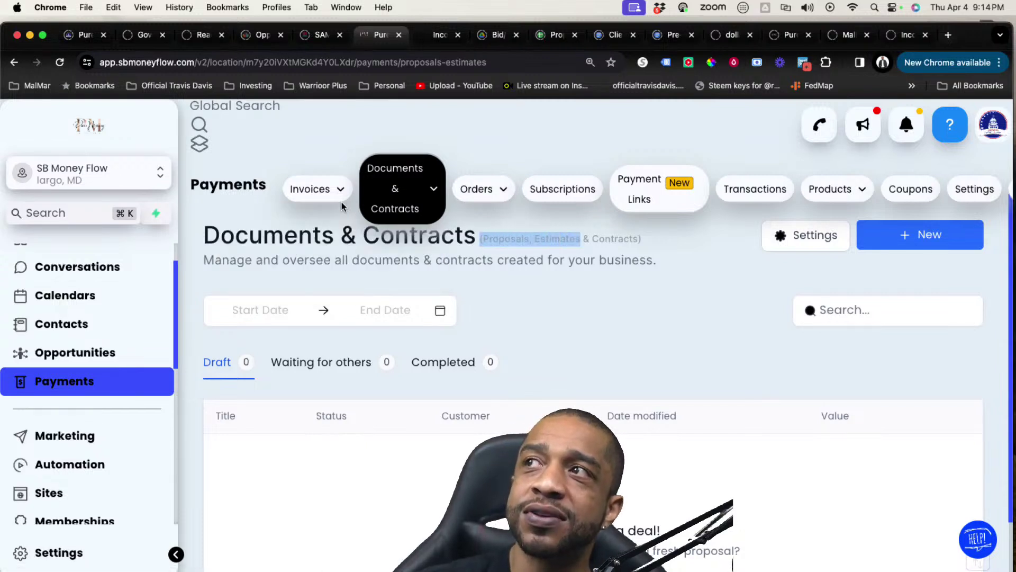
{"action": "mouse_move", "coordinate": [364, 202]}
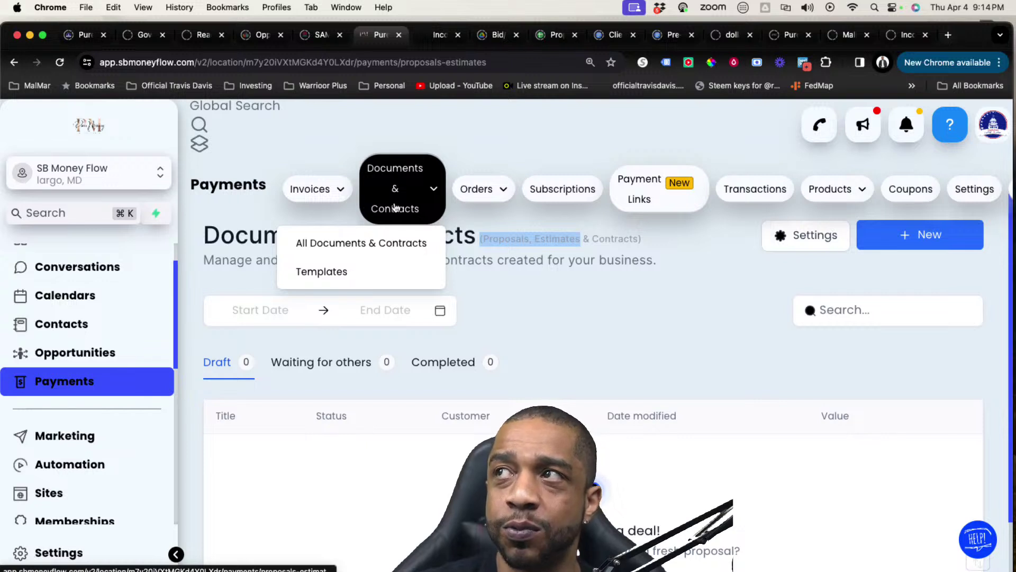
{"action": "mouse_move", "coordinate": [454, 198]}
{"action": "mouse_move", "coordinate": [421, 205]}
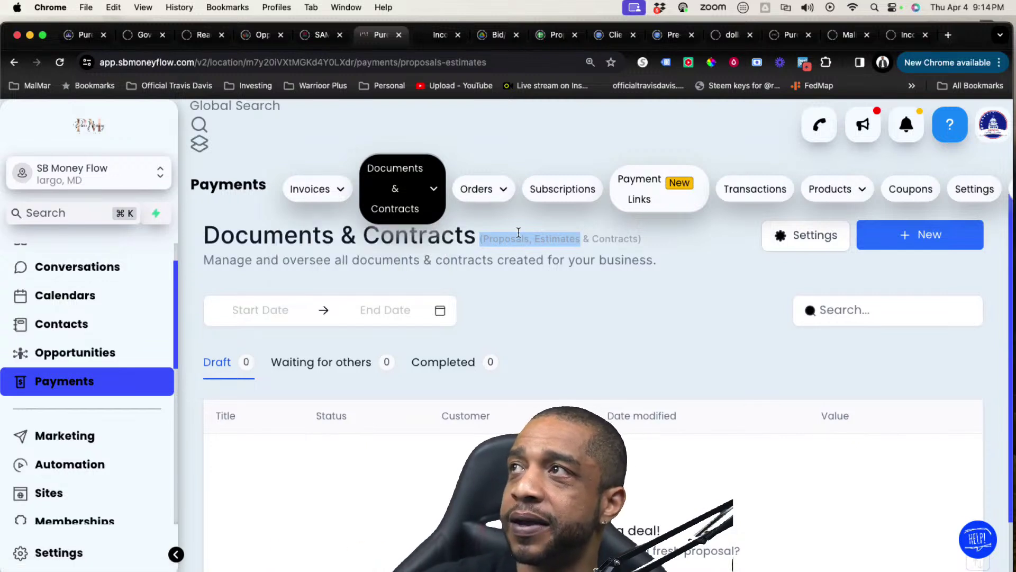
Open the orders overview, switch to the GovCon Demo Account sub-account and dismiss the Facebook integration notice
{"action": "left_click", "coordinate": [491, 189]}
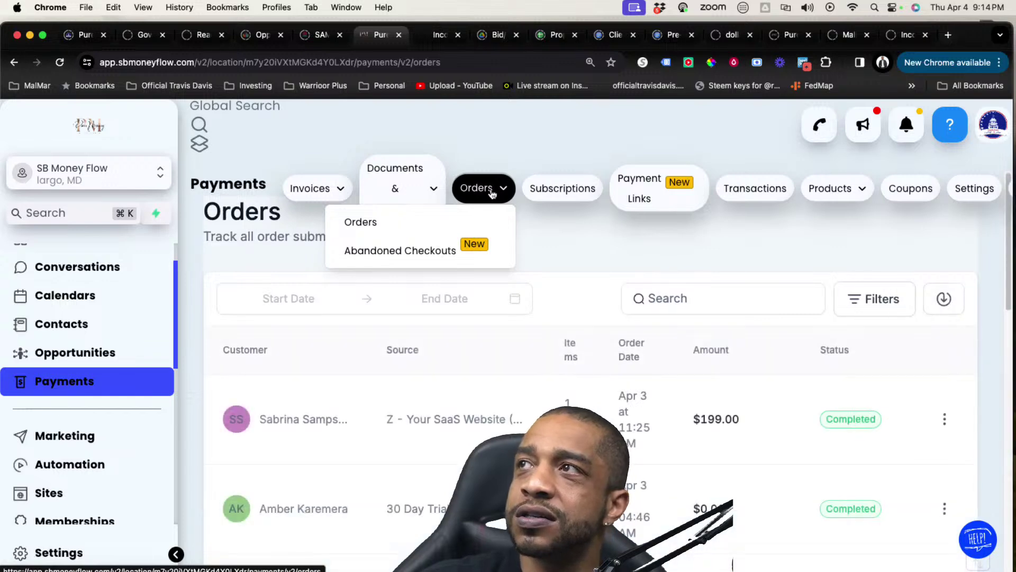
{"action": "left_click", "coordinate": [98, 182]}
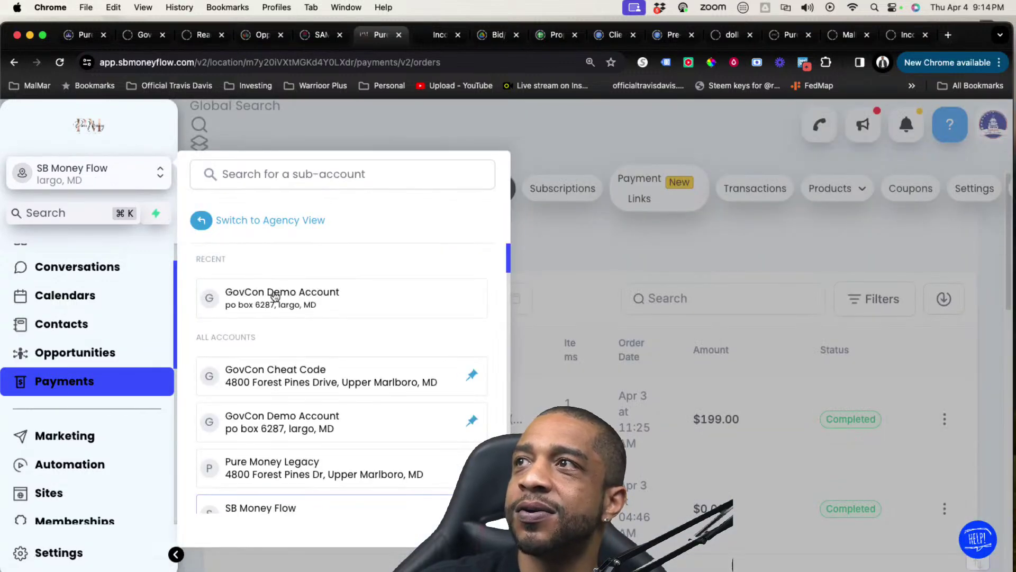
{"action": "left_click", "coordinate": [275, 296]}
{"action": "mouse_move", "coordinate": [504, 199]}
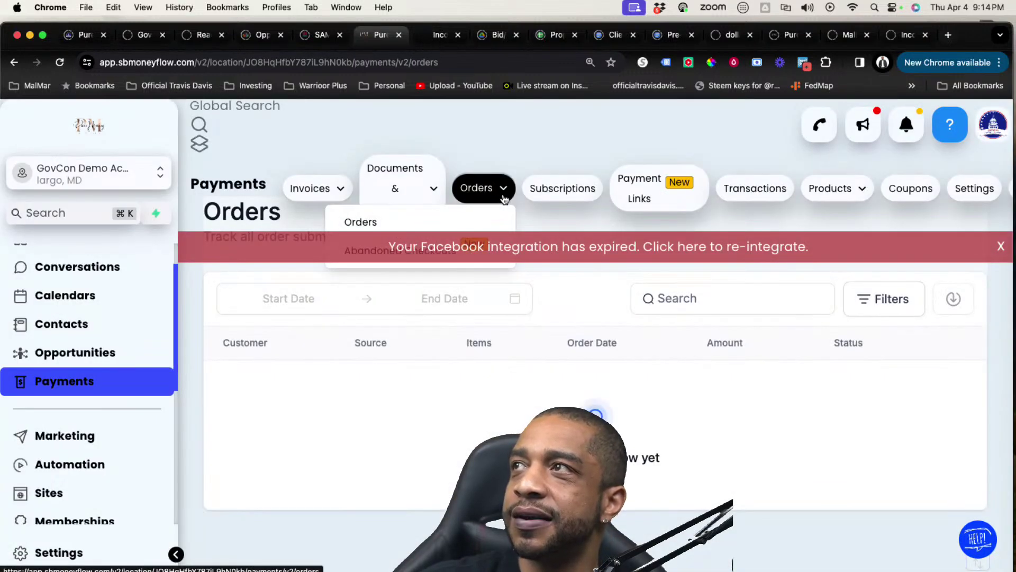
{"action": "left_click", "coordinate": [1002, 248]}
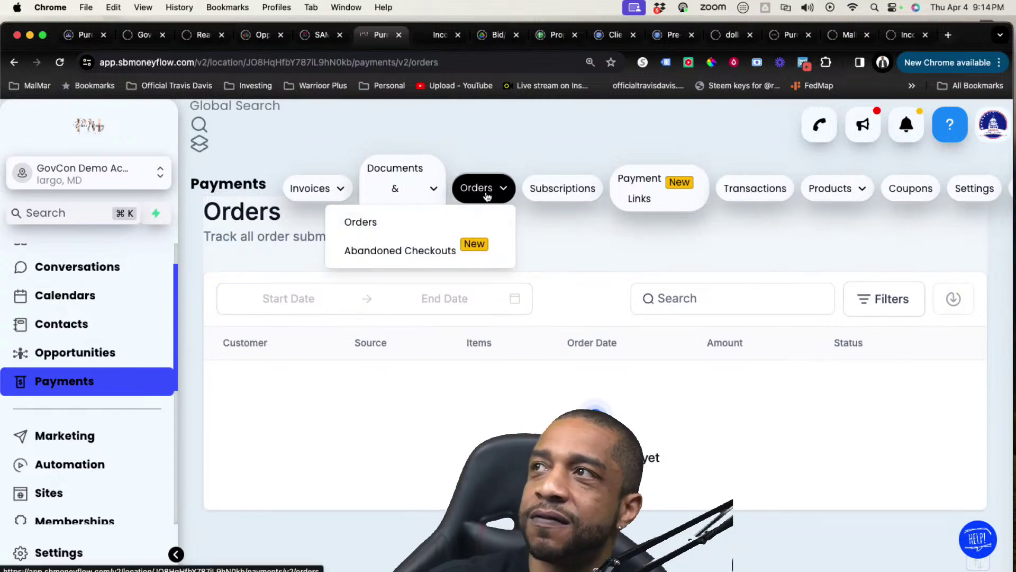
View the demo account's payment pages from abandoned checkouts through subscriptions, payment links and transactions to products
{"action": "left_click", "coordinate": [456, 255]}
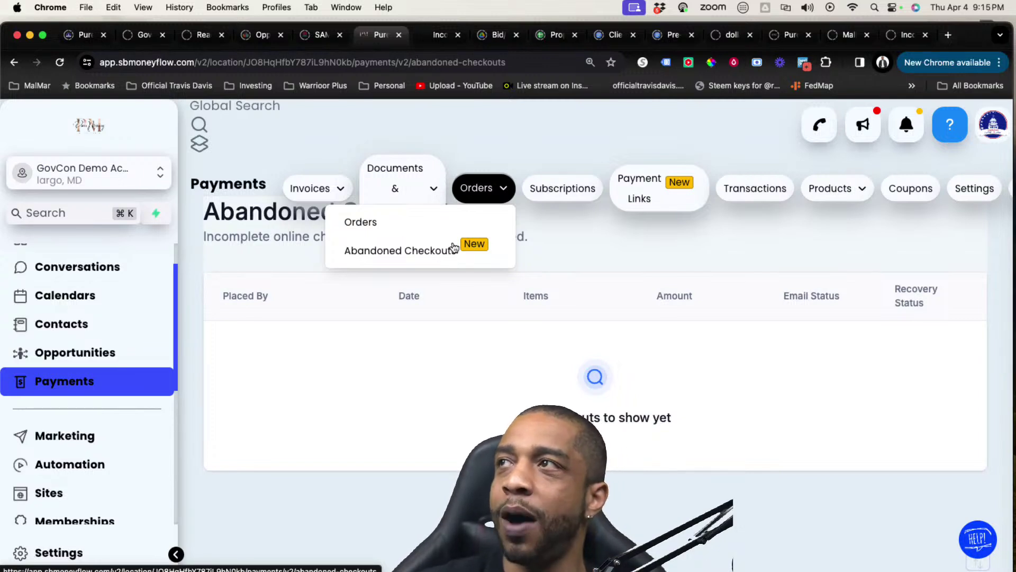
{"action": "left_click", "coordinate": [553, 195]}
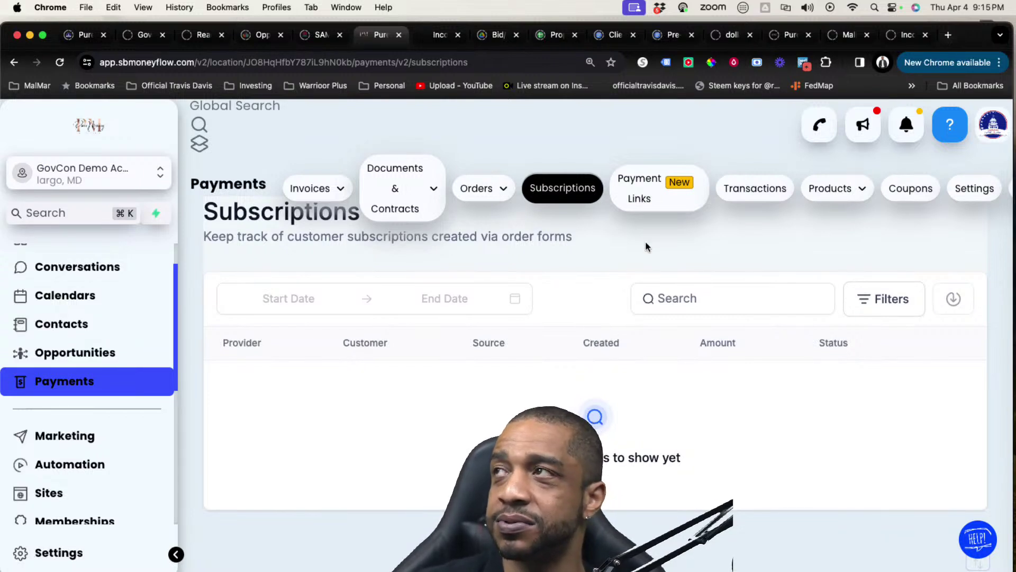
{"action": "left_click", "coordinate": [683, 191]}
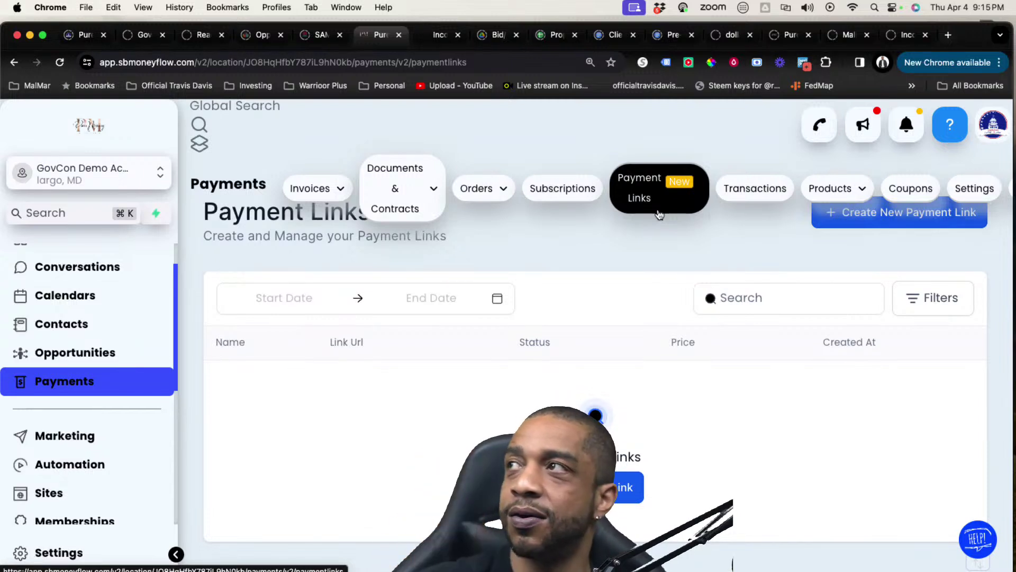
{"action": "left_click", "coordinate": [774, 194]}
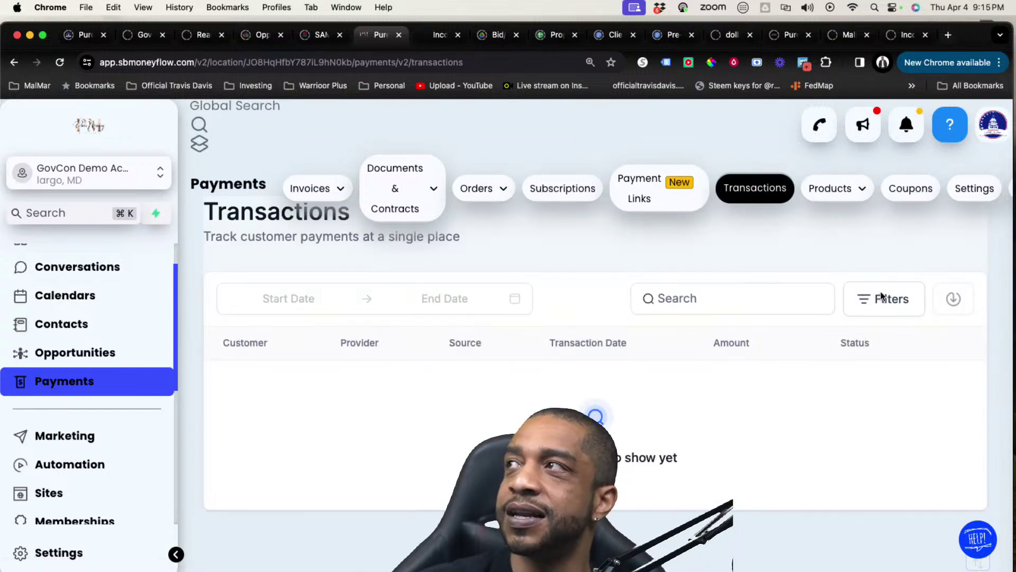
{"action": "left_click", "coordinate": [860, 192]}
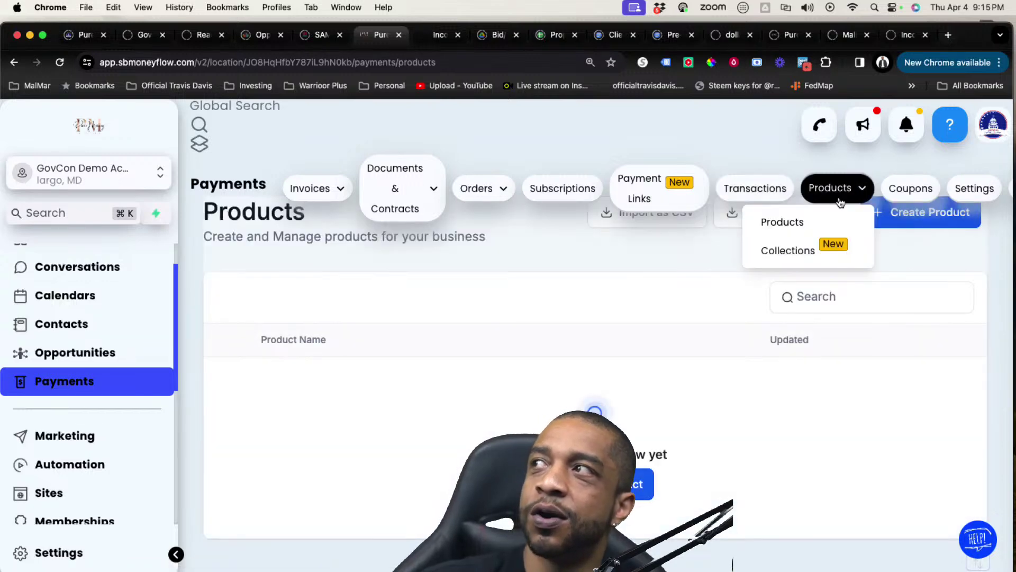
Switch back to the SB Money Flow sub-account and look through its product list
{"action": "left_click", "coordinate": [100, 169]}
{"action": "left_click", "coordinate": [253, 299]}
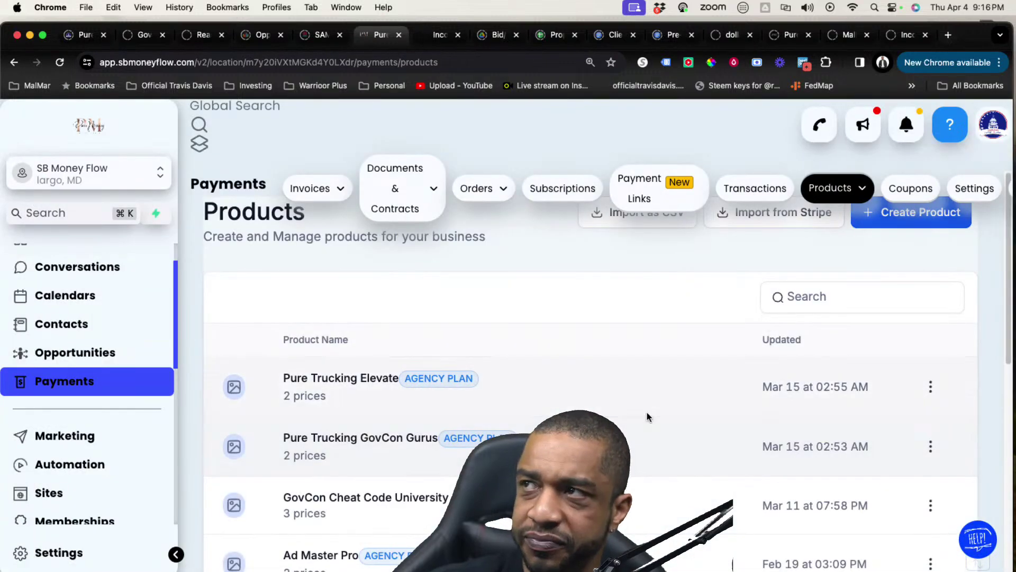
{"action": "scroll", "coordinate": [510, 418], "scroll_direction": "down", "scroll_amount": 5}
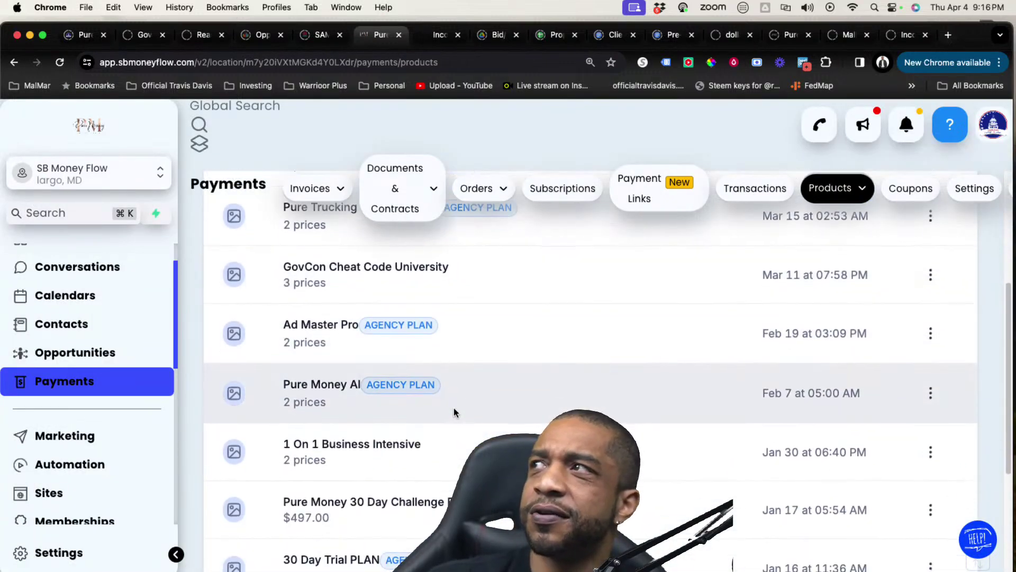
{"action": "scroll", "coordinate": [454, 412], "scroll_direction": "down", "scroll_amount": 4}
{"action": "scroll", "coordinate": [768, 383], "scroll_direction": "up", "scroll_amount": 10}
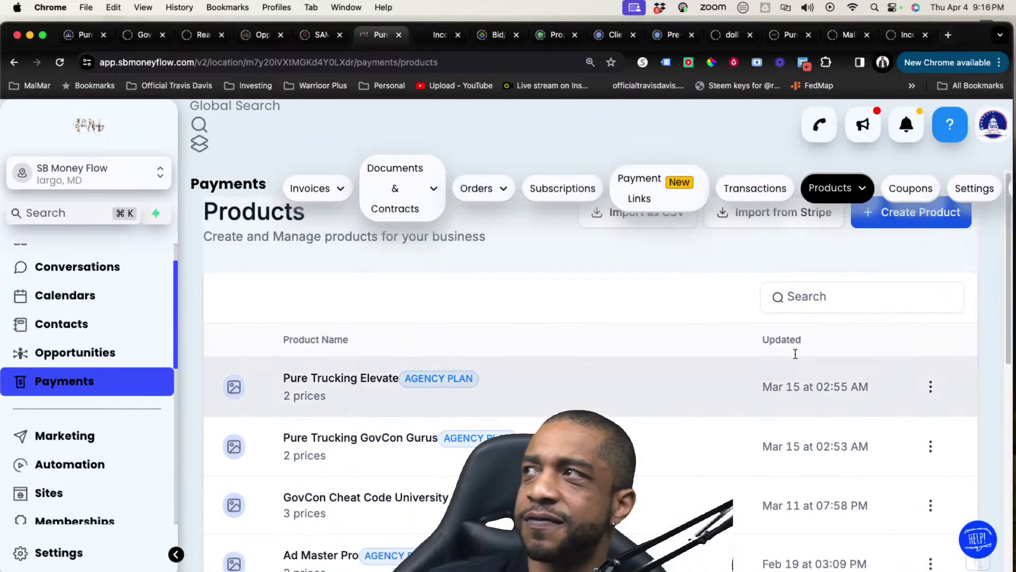
View the product collections and the coupons overview, returning to the product list
{"action": "left_click", "coordinate": [833, 188]}
{"action": "left_click", "coordinate": [799, 252]}
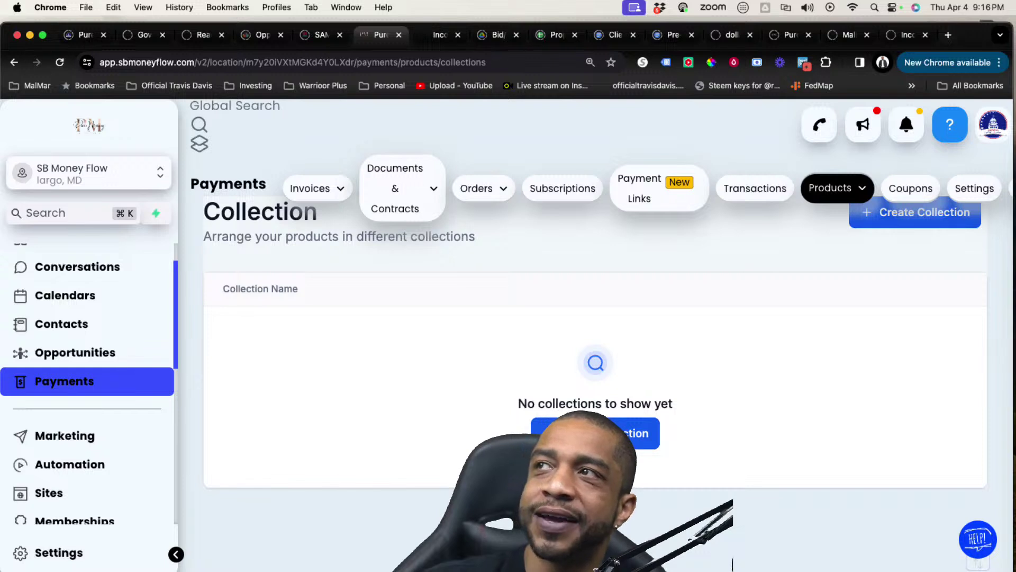
{"action": "left_click", "coordinate": [836, 190]}
{"action": "left_click", "coordinate": [822, 224]}
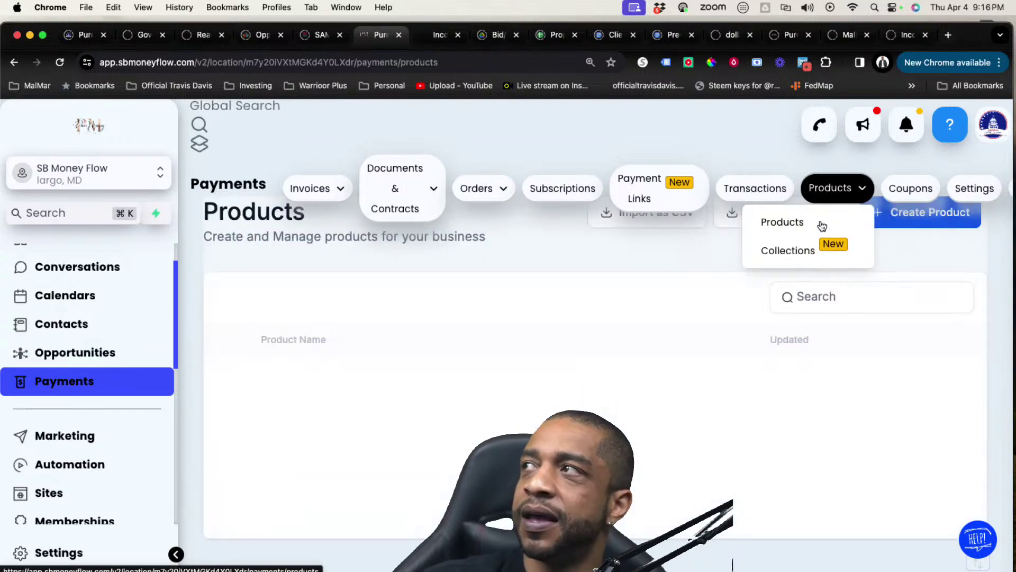
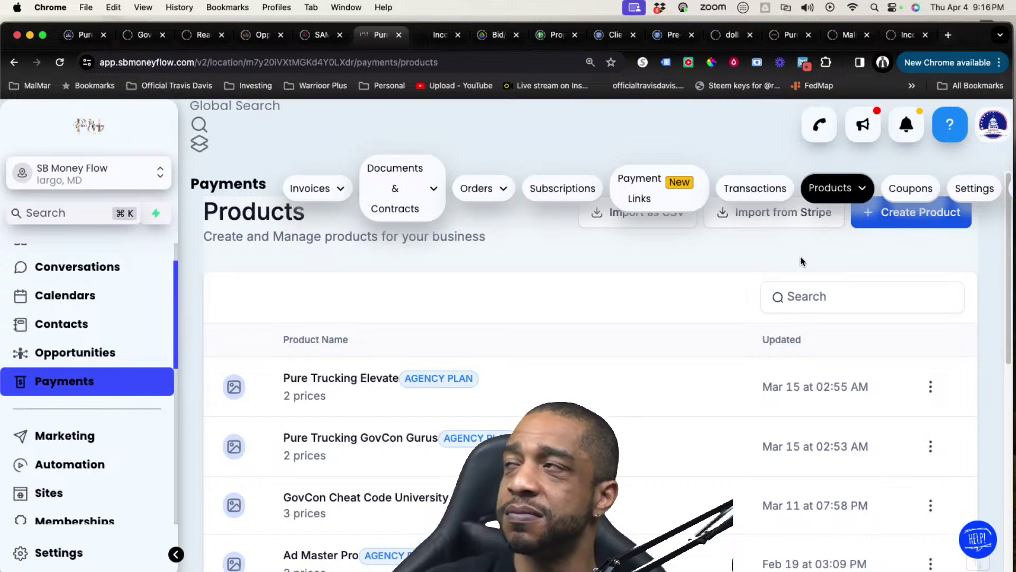
{"action": "left_click", "coordinate": [903, 189]}
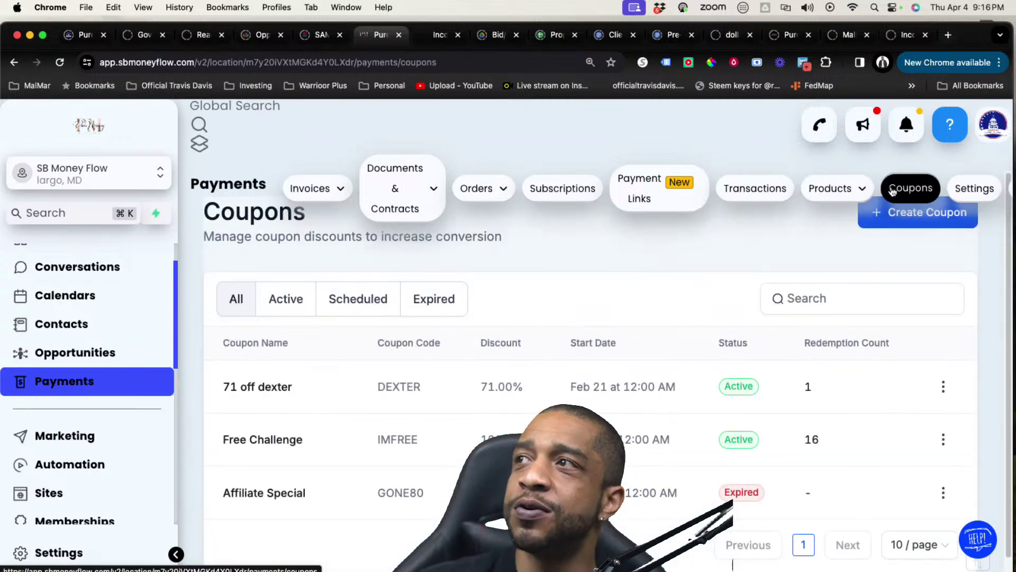
{"action": "left_click", "coordinate": [848, 191]}
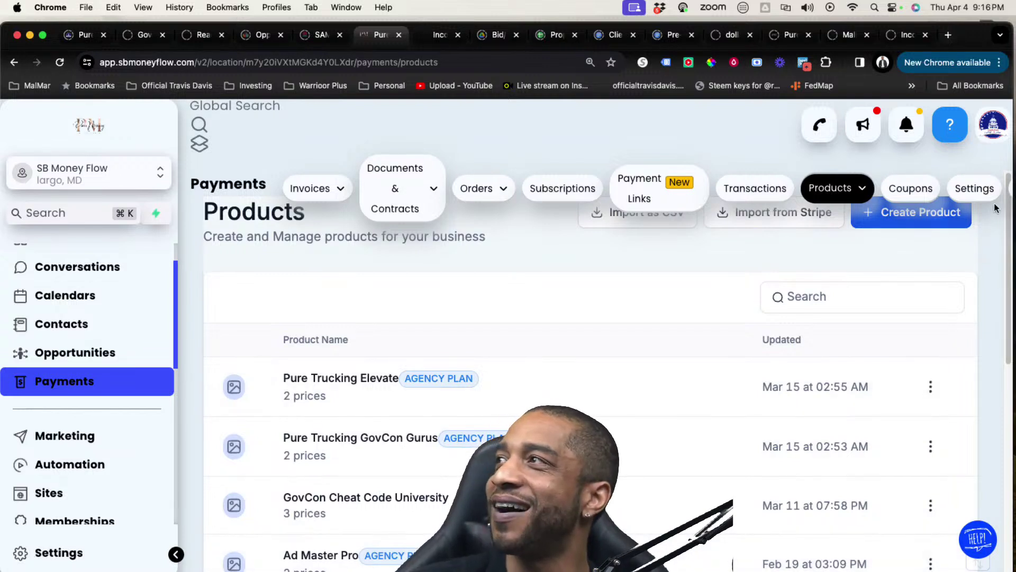
Open the payment integrations and examine the connection options for NMI, Authorize.net, Stripe and PayPal
{"action": "left_click", "coordinate": [1011, 191]}
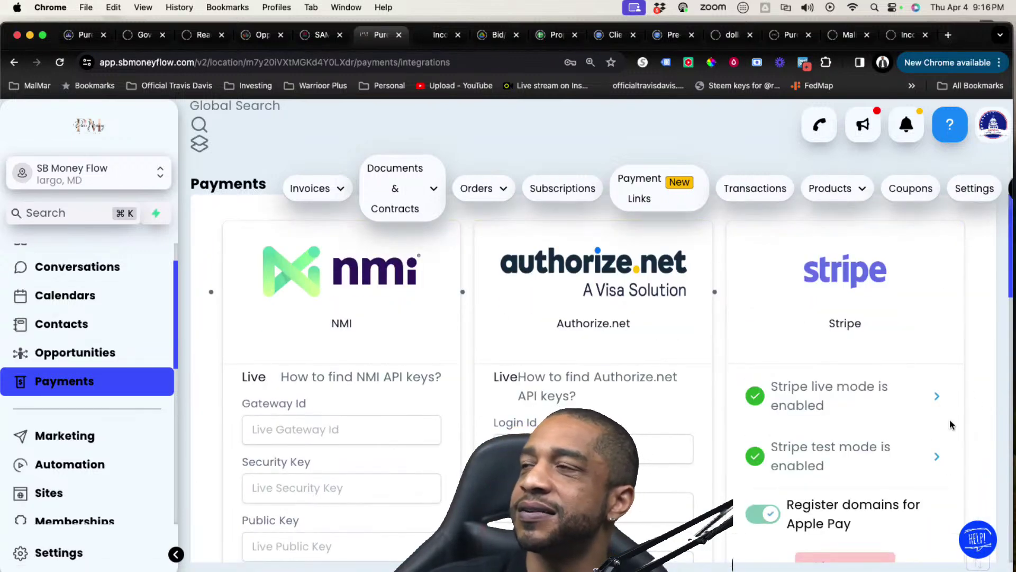
{"action": "scroll", "coordinate": [847, 414], "scroll_direction": "down", "scroll_amount": 5}
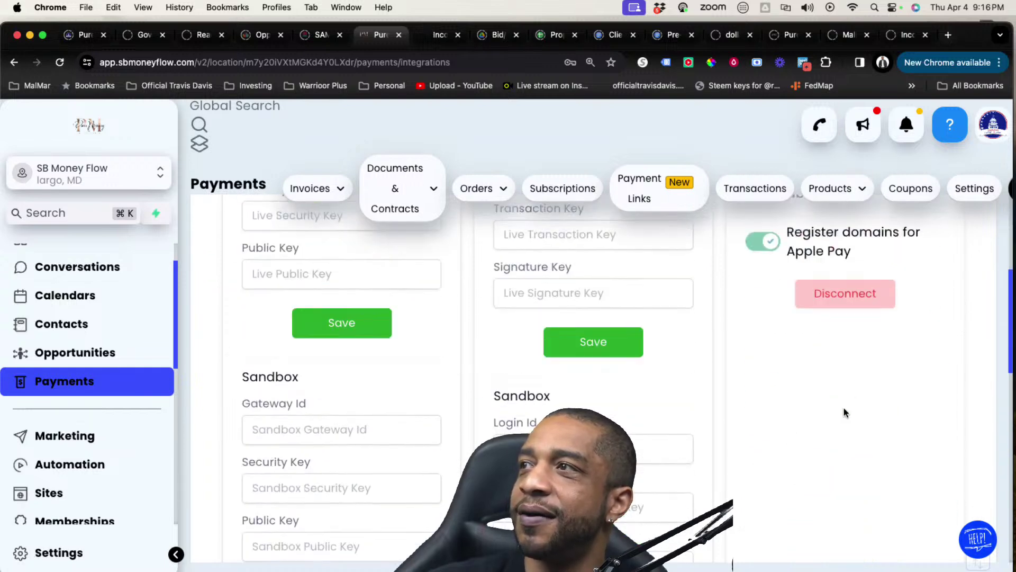
{"action": "scroll", "coordinate": [841, 414], "scroll_direction": "up", "scroll_amount": 5}
{"action": "scroll", "coordinate": [753, 457], "scroll_direction": "down", "scroll_amount": 14}
{"action": "scroll", "coordinate": [753, 456], "scroll_direction": "up", "scroll_amount": 10}
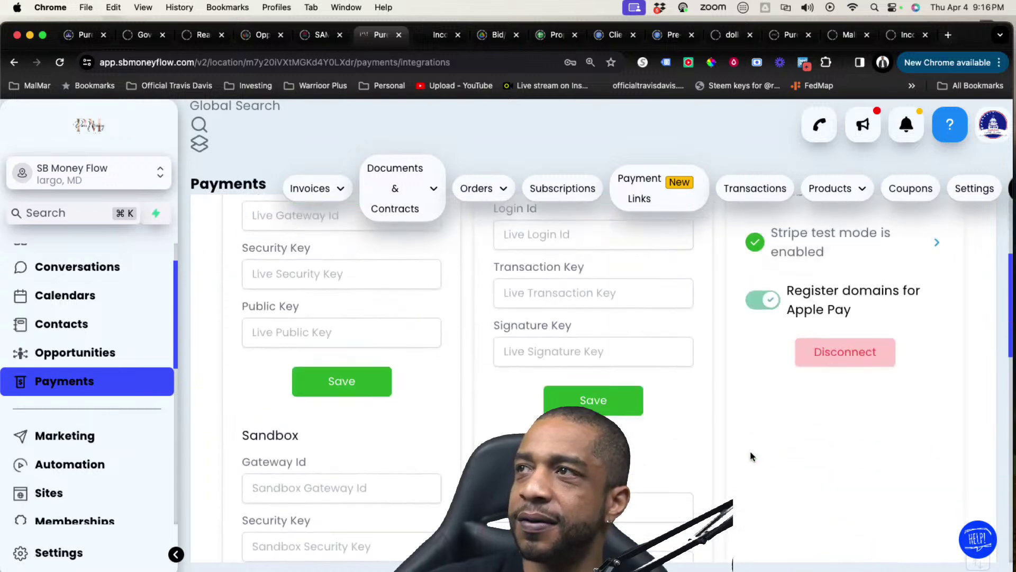
{"action": "scroll", "coordinate": [336, 427], "scroll_direction": "down", "scroll_amount": 9}
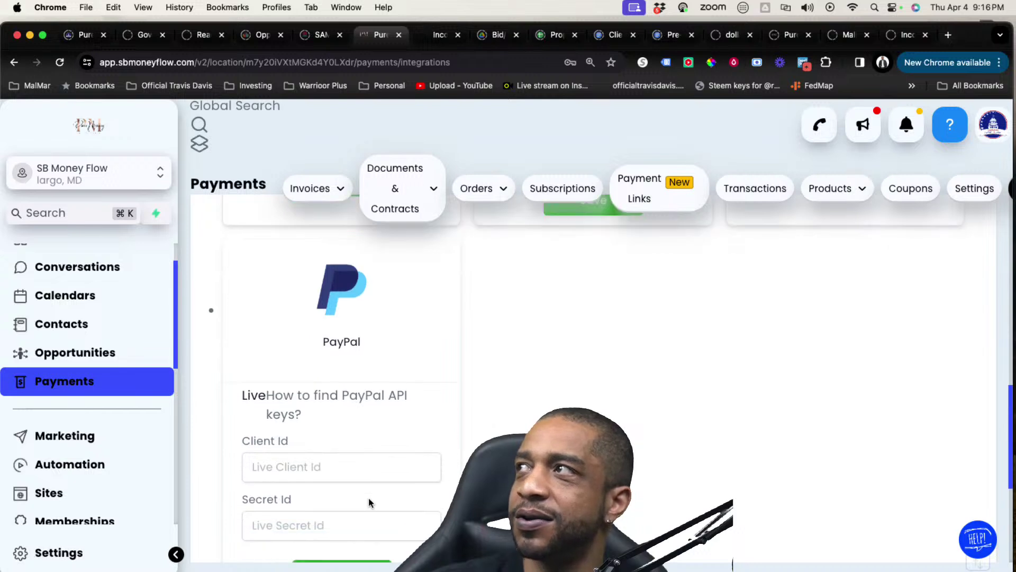
{"action": "scroll", "coordinate": [368, 498], "scroll_direction": "down", "scroll_amount": 3}
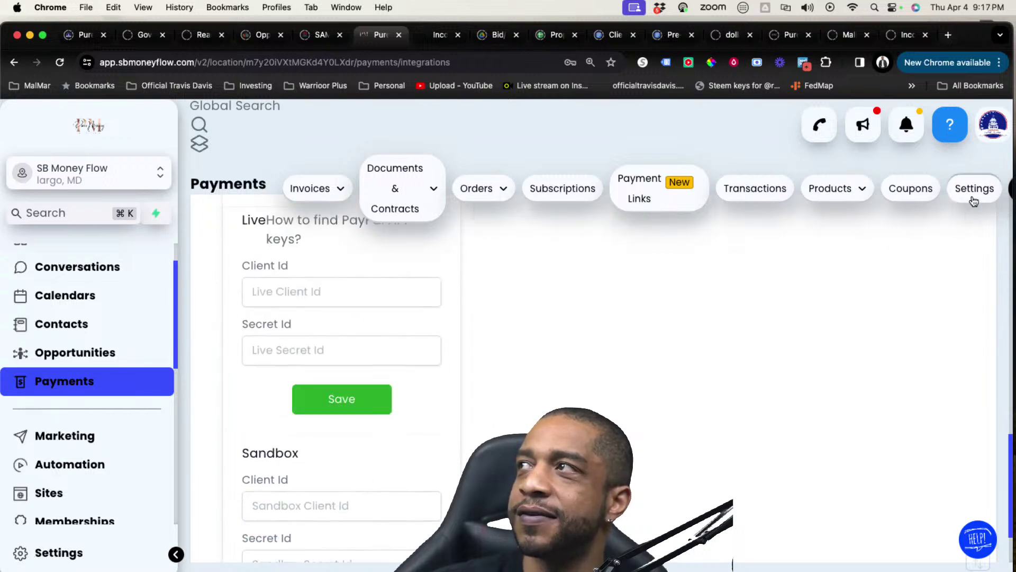
Open the opportunities board for the 001. New Leads Pipeline and look through the leads in its New Lead stage
{"action": "left_click", "coordinate": [100, 352]}
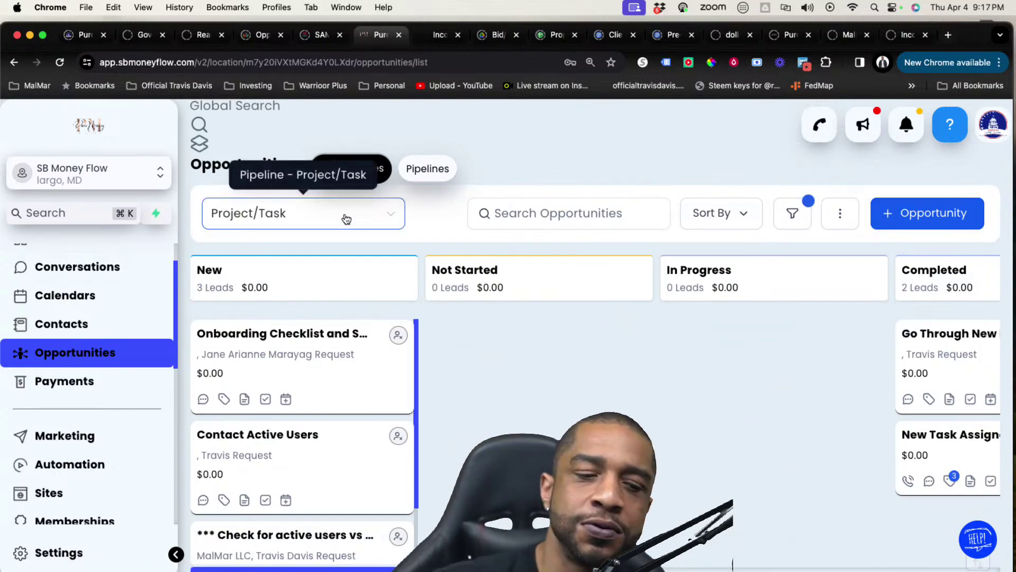
{"action": "left_click", "coordinate": [393, 218]}
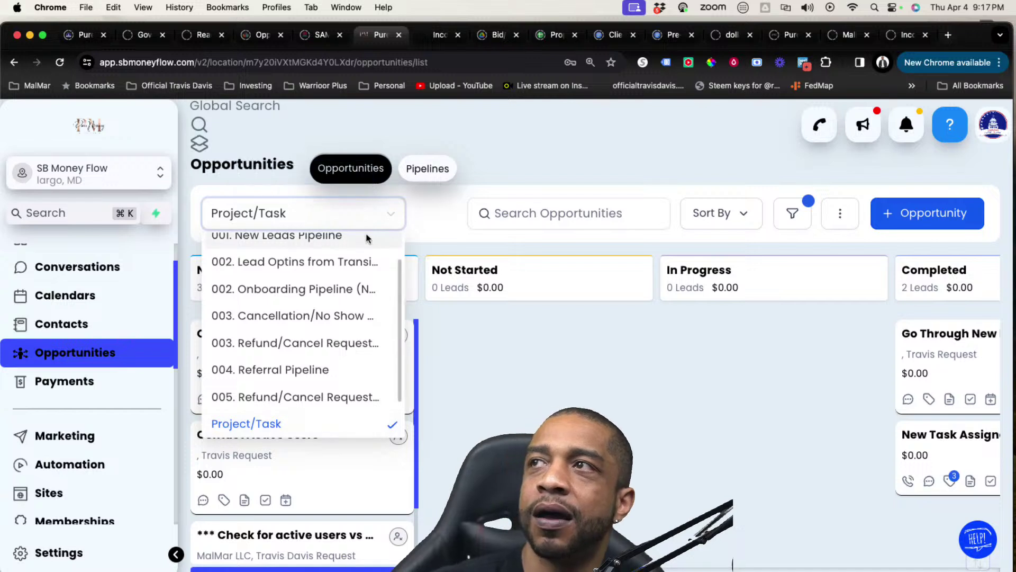
{"action": "scroll", "coordinate": [349, 268], "scroll_direction": "up", "scroll_amount": 2}
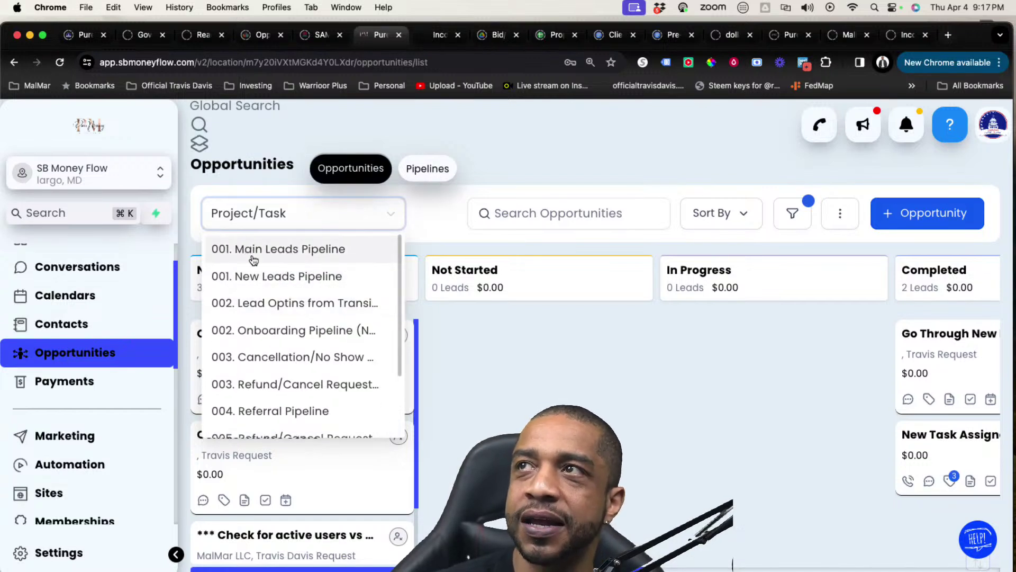
{"action": "left_click", "coordinate": [316, 280]}
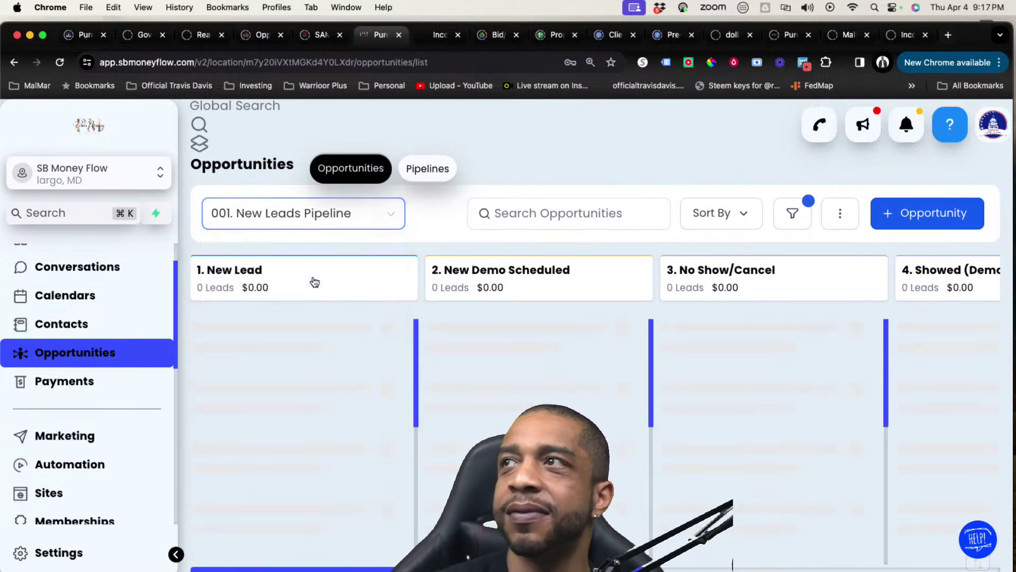
{"action": "scroll", "coordinate": [347, 348], "scroll_direction": "down", "scroll_amount": 1}
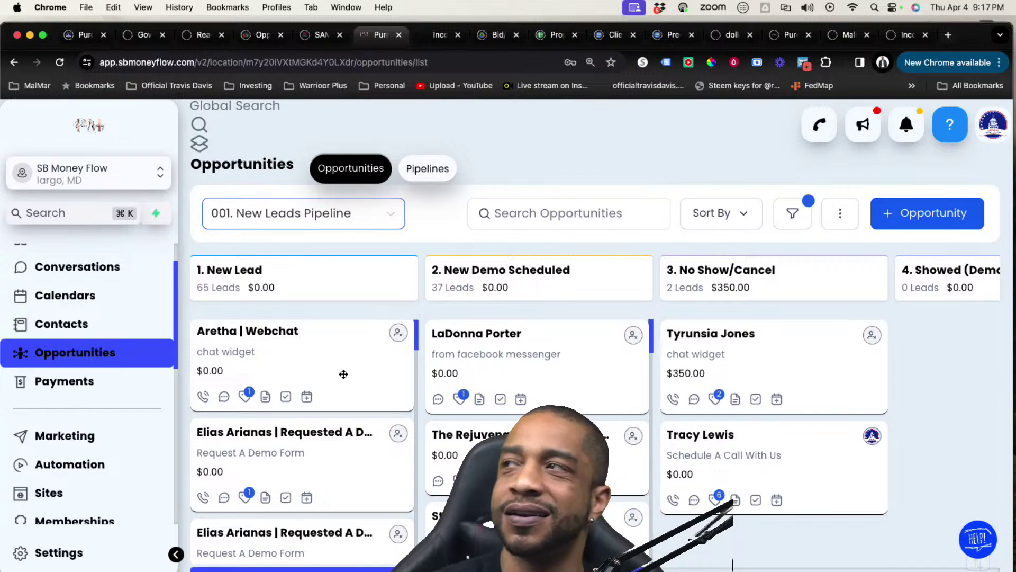
{"action": "scroll", "coordinate": [268, 358], "scroll_direction": "down", "scroll_amount": 2}
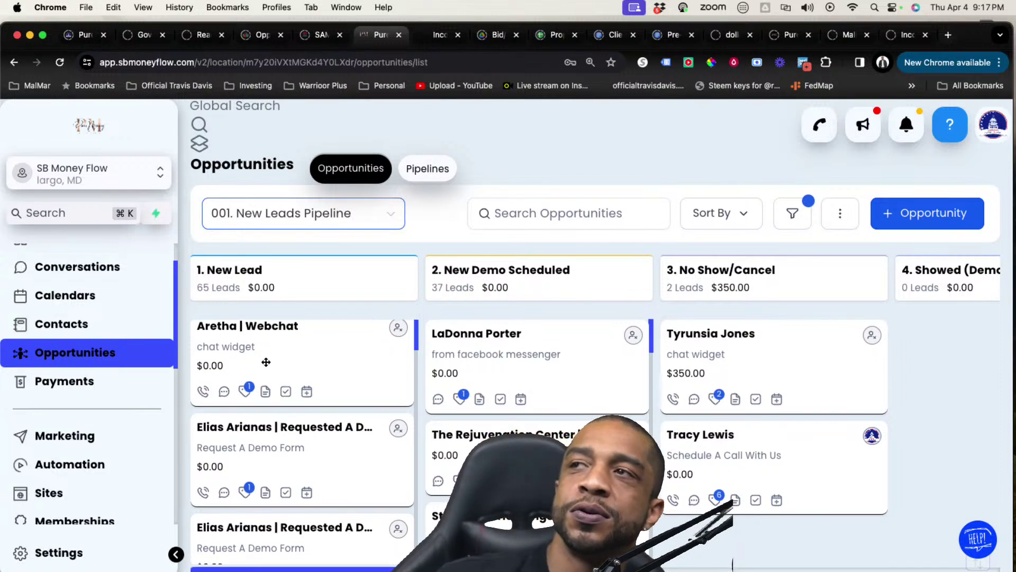
{"action": "scroll", "coordinate": [275, 391], "scroll_direction": "down", "scroll_amount": 10}
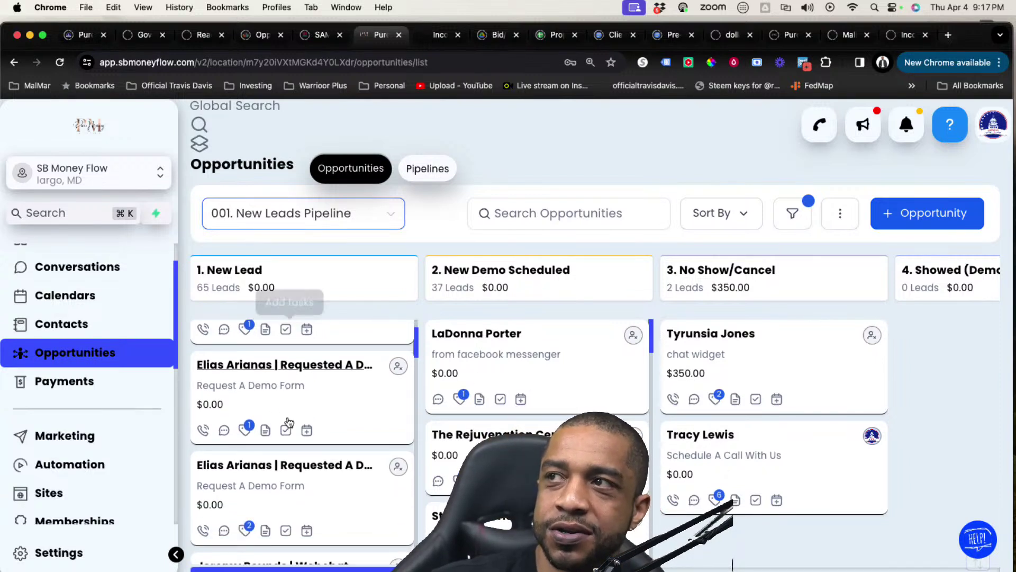
{"action": "scroll", "coordinate": [293, 432], "scroll_direction": "down", "scroll_amount": 15}
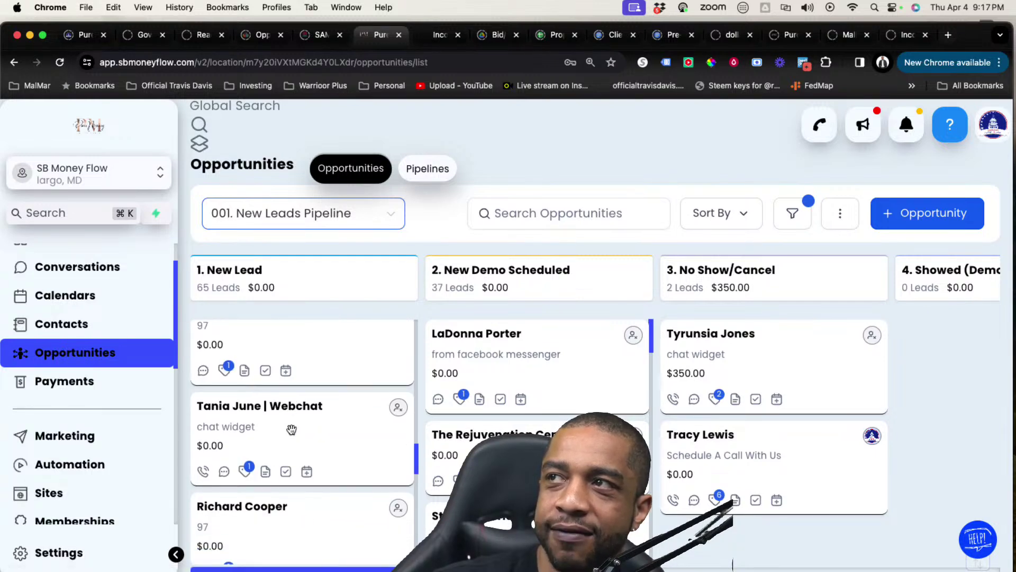
{"action": "scroll", "coordinate": [291, 426], "scroll_direction": "down", "scroll_amount": 15}
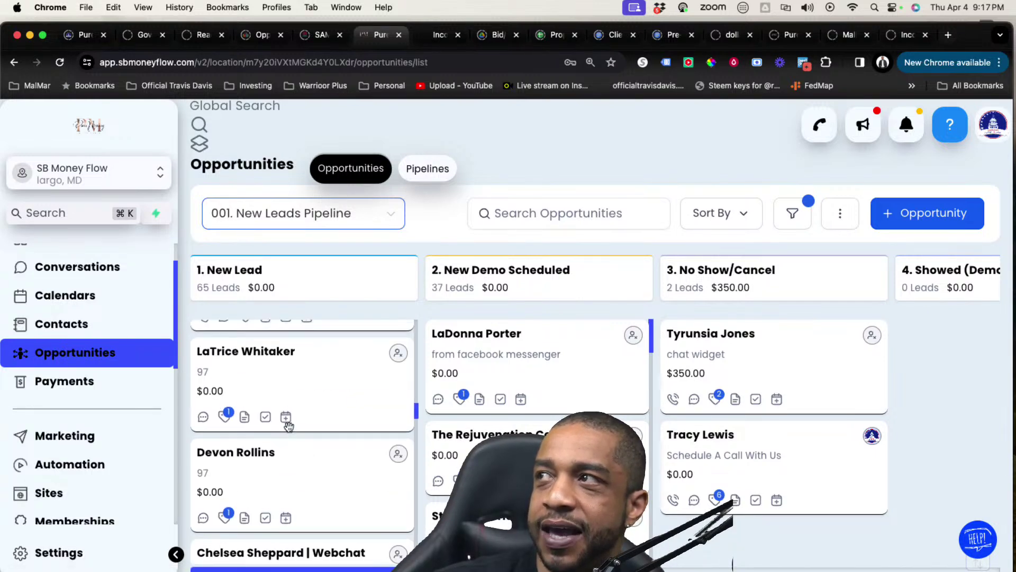
{"action": "scroll", "coordinate": [289, 423], "scroll_direction": "up", "scroll_amount": 1}
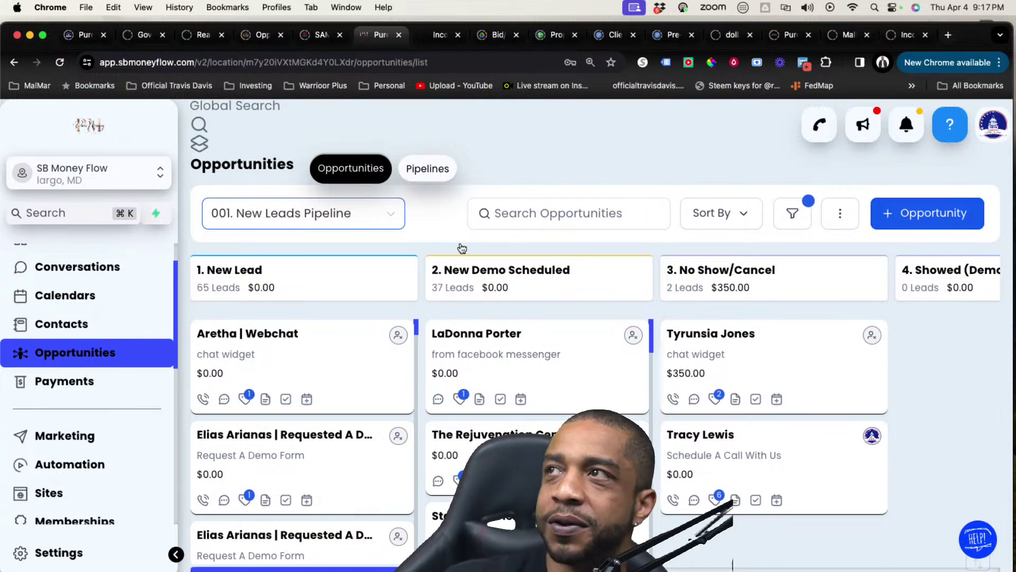
Switch the opportunities board to the Project/Task pipeline
{"action": "left_click", "coordinate": [391, 221]}
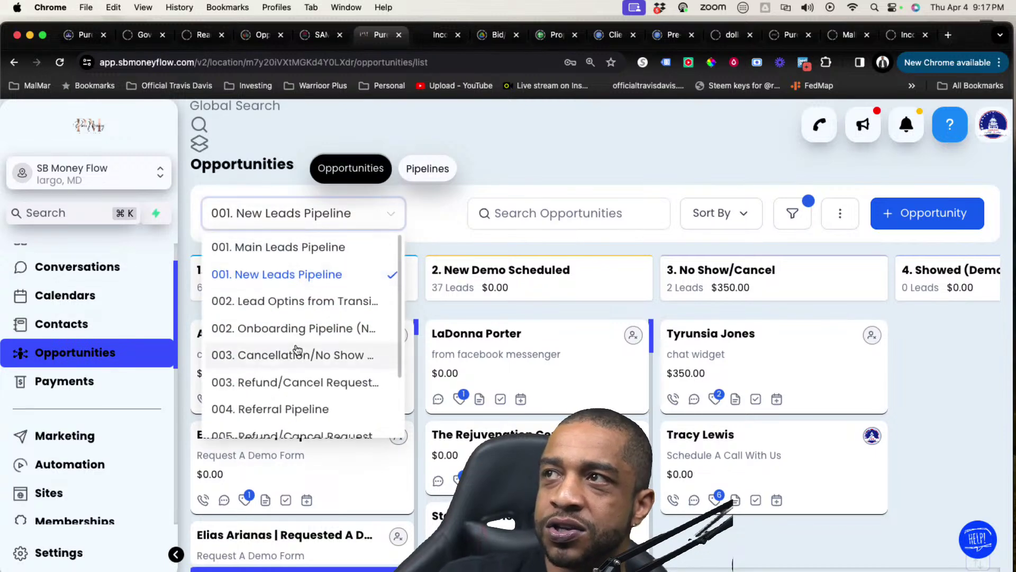
{"action": "scroll", "coordinate": [378, 410], "scroll_direction": "down", "scroll_amount": 2}
{"action": "left_click", "coordinate": [318, 388]}
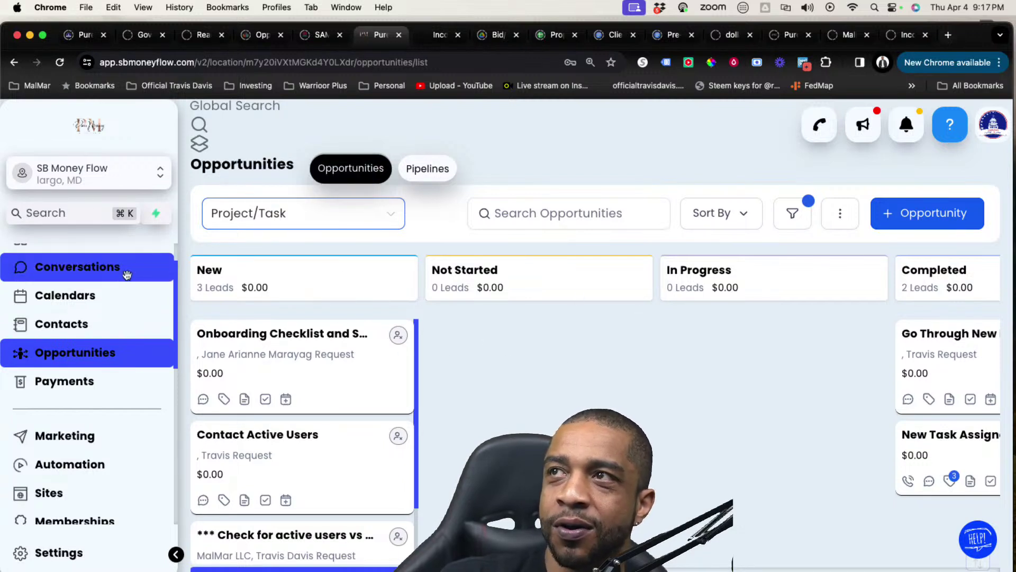
Open the dashboard and examine the fields of the Project/Task Request form down to the Loom URL
{"action": "scroll", "coordinate": [112, 280], "scroll_direction": "up", "scroll_amount": 2}
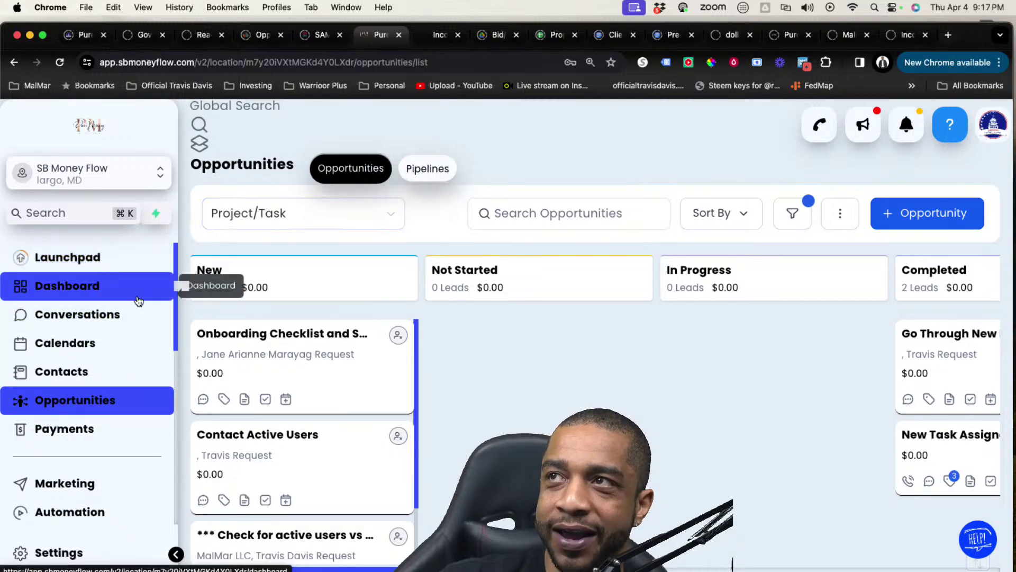
{"action": "left_click", "coordinate": [130, 289]}
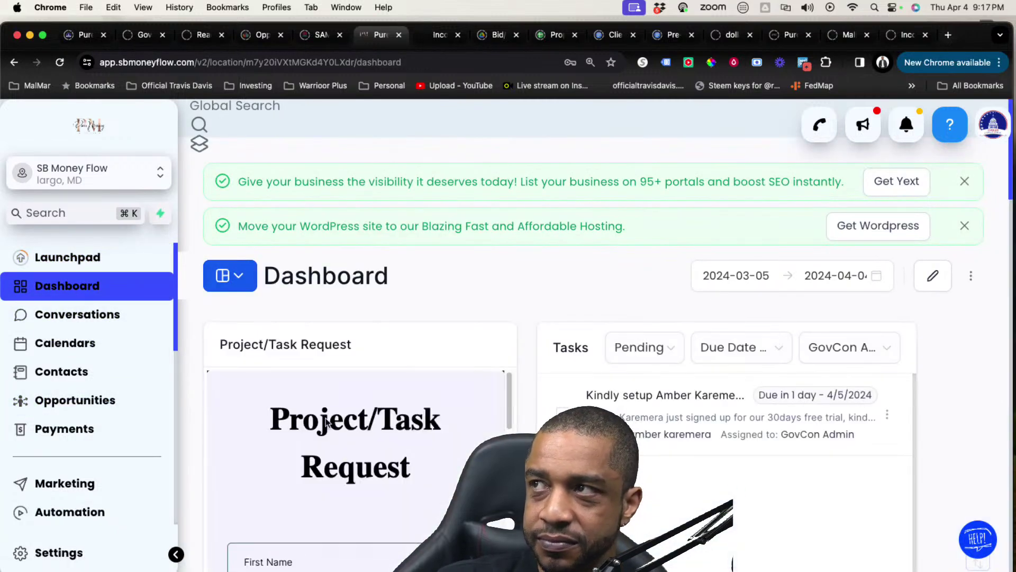
{"action": "scroll", "coordinate": [338, 440], "scroll_direction": "down", "scroll_amount": 3}
{"action": "scroll", "coordinate": [333, 443], "scroll_direction": "down", "scroll_amount": 2}
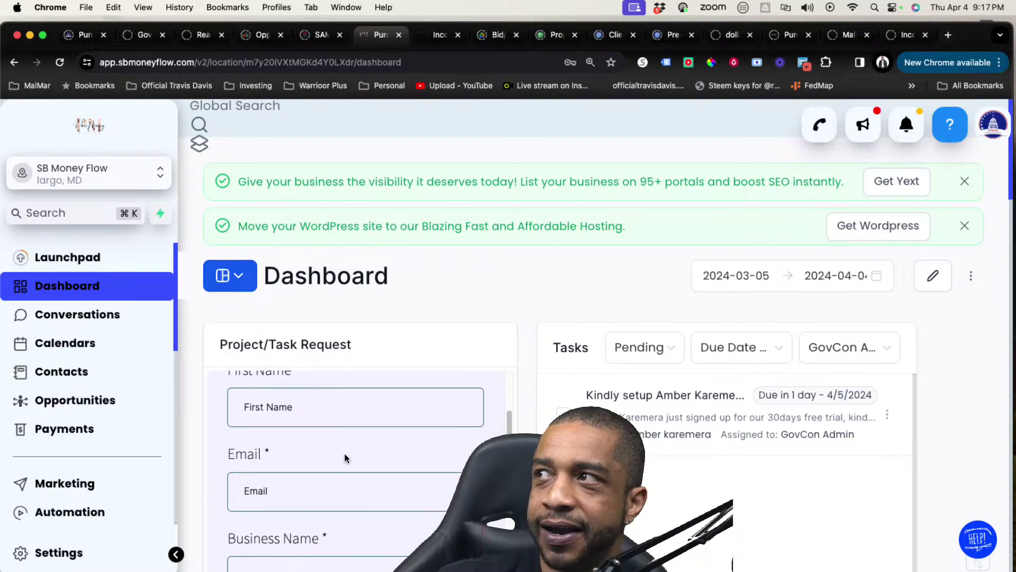
{"action": "scroll", "coordinate": [317, 445], "scroll_direction": "up", "scroll_amount": 3}
{"action": "scroll", "coordinate": [315, 443], "scroll_direction": "up", "scroll_amount": 2}
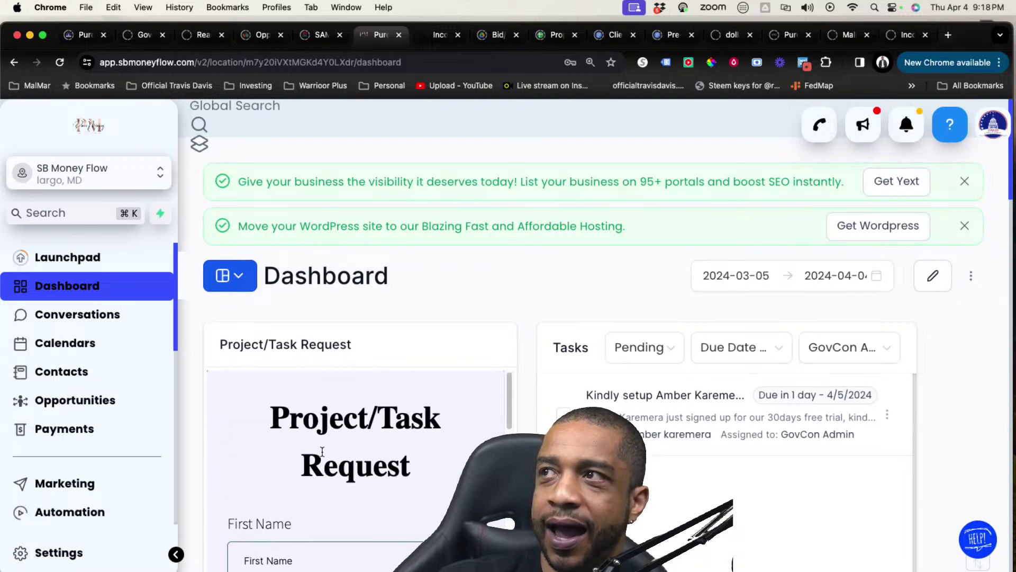
{"action": "scroll", "coordinate": [296, 476], "scroll_direction": "down", "scroll_amount": 2}
{"action": "scroll", "coordinate": [282, 500], "scroll_direction": "down", "scroll_amount": 4}
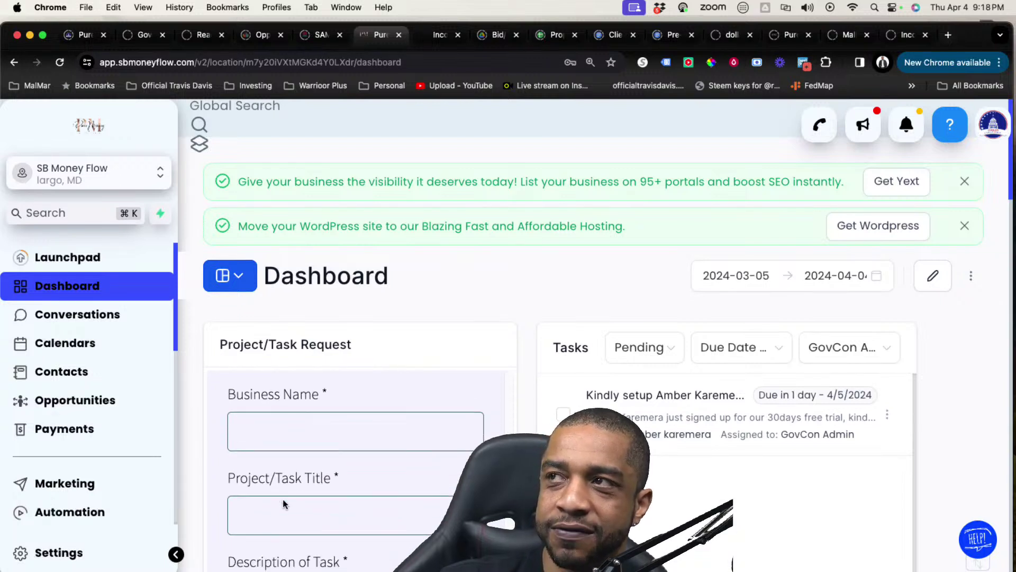
{"action": "scroll", "coordinate": [275, 482], "scroll_direction": "down", "scroll_amount": 3}
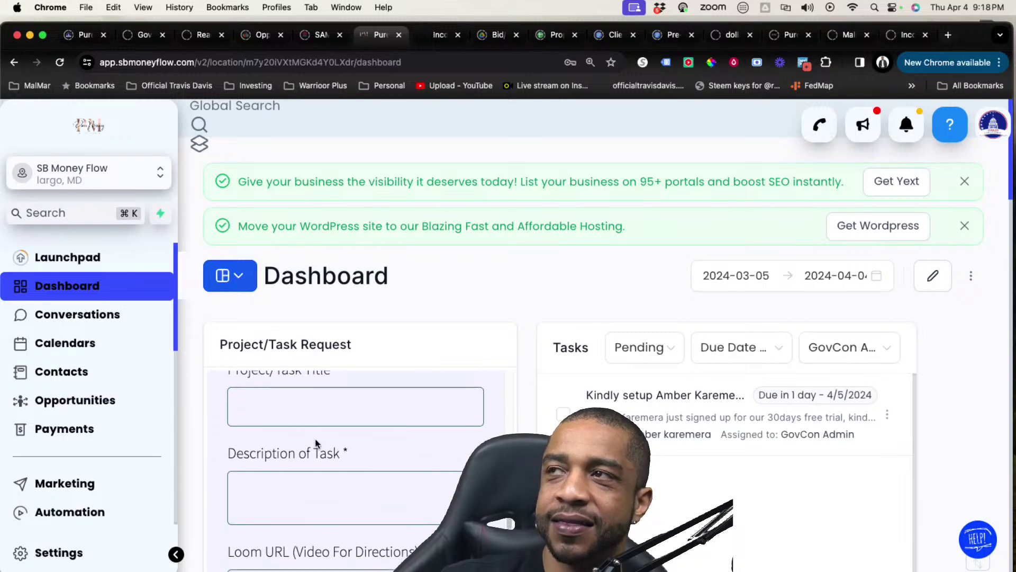
Return to the opportunities and review the Project/Task pipeline's stages from New through Accepted
{"action": "left_click", "coordinate": [87, 401]}
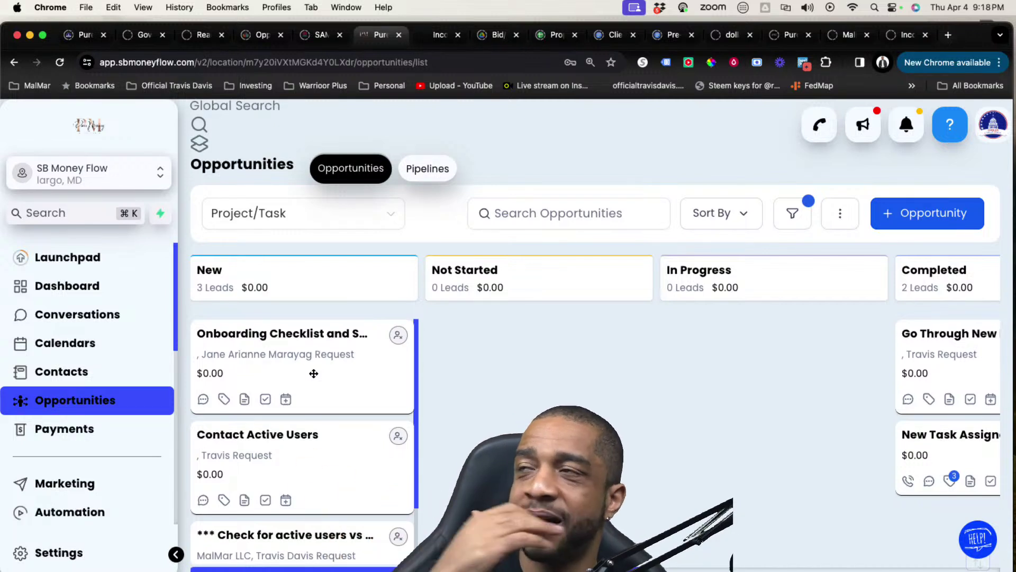
{"action": "scroll", "coordinate": [366, 358], "scroll_direction": "down", "scroll_amount": 1}
{"action": "scroll", "coordinate": [357, 366], "scroll_direction": "up", "scroll_amount": 1}
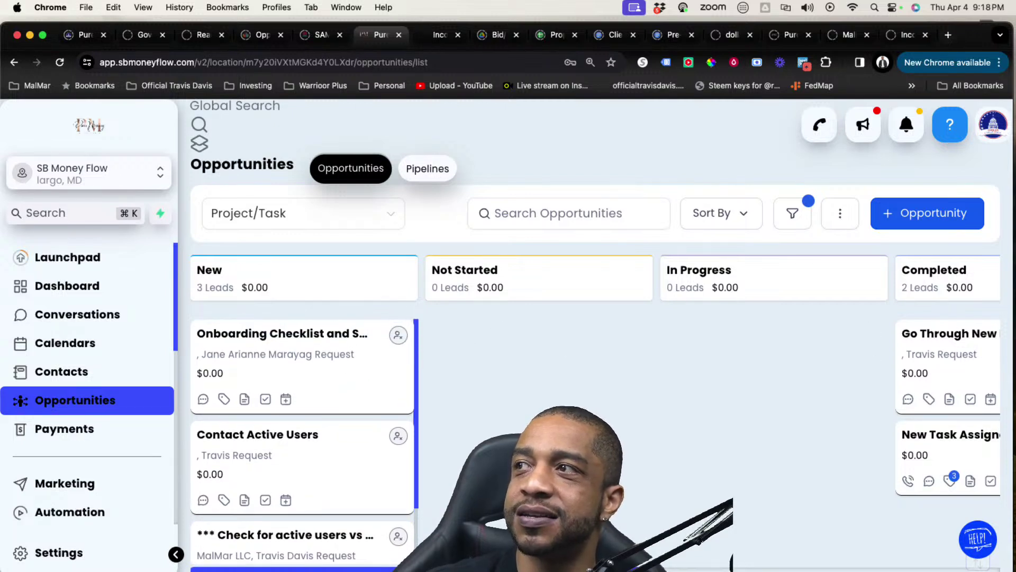
{"action": "scroll", "coordinate": [596, 413], "scroll_direction": "right", "scroll_amount": 2}
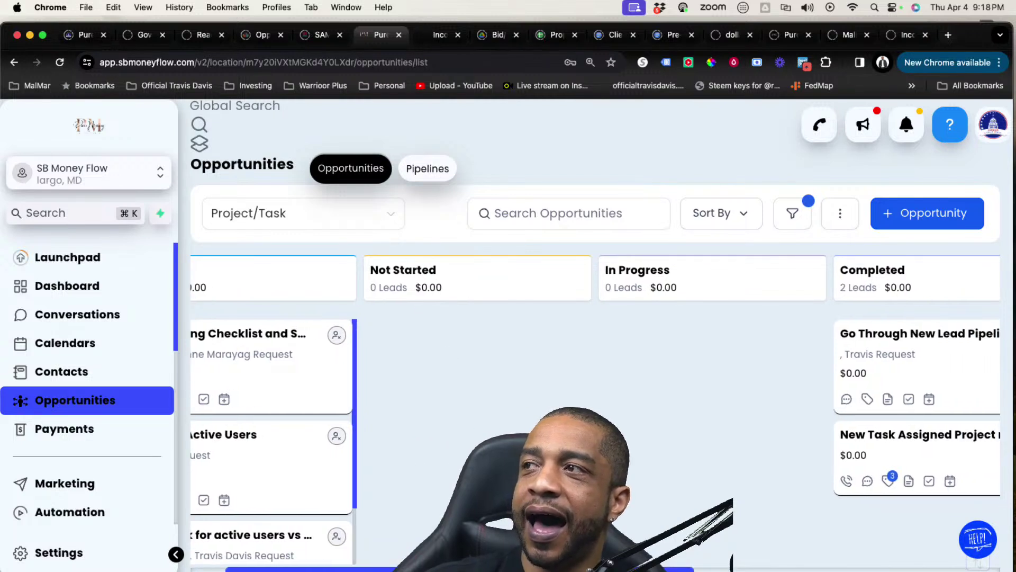
{"action": "scroll", "coordinate": [662, 552], "scroll_direction": "right", "scroll_amount": 4}
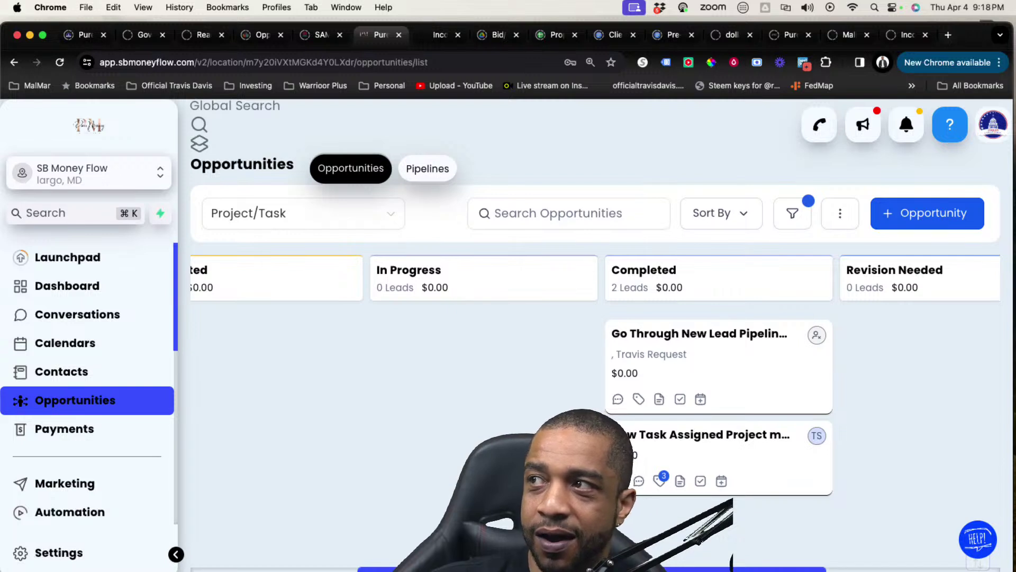
{"action": "scroll", "coordinate": [542, 352], "scroll_direction": "right", "scroll_amount": 3}
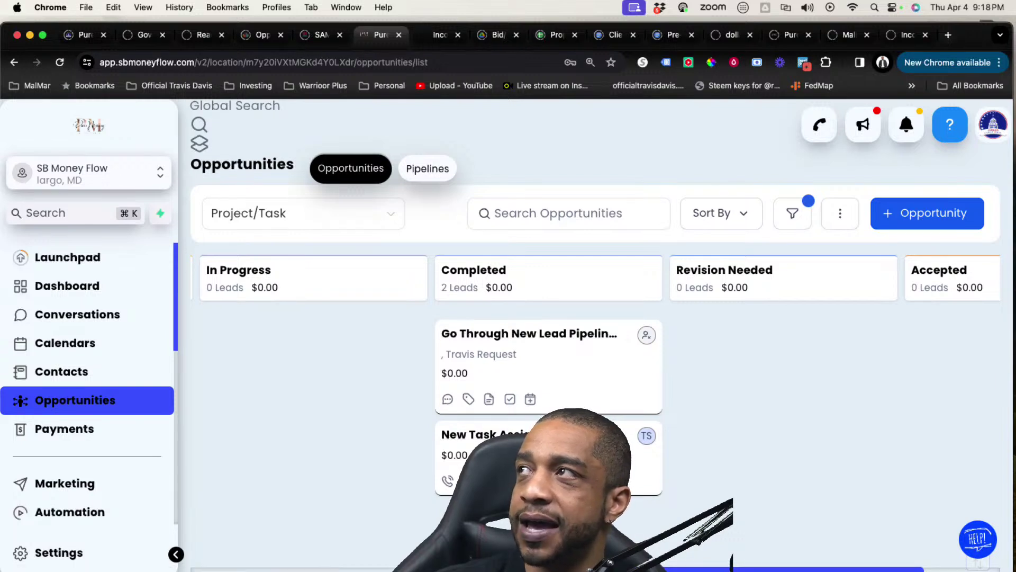
Open Gmail in a new browser tab and read the "Project/Task Request Has Been Completed" email
{"action": "left_click", "coordinate": [948, 35]}
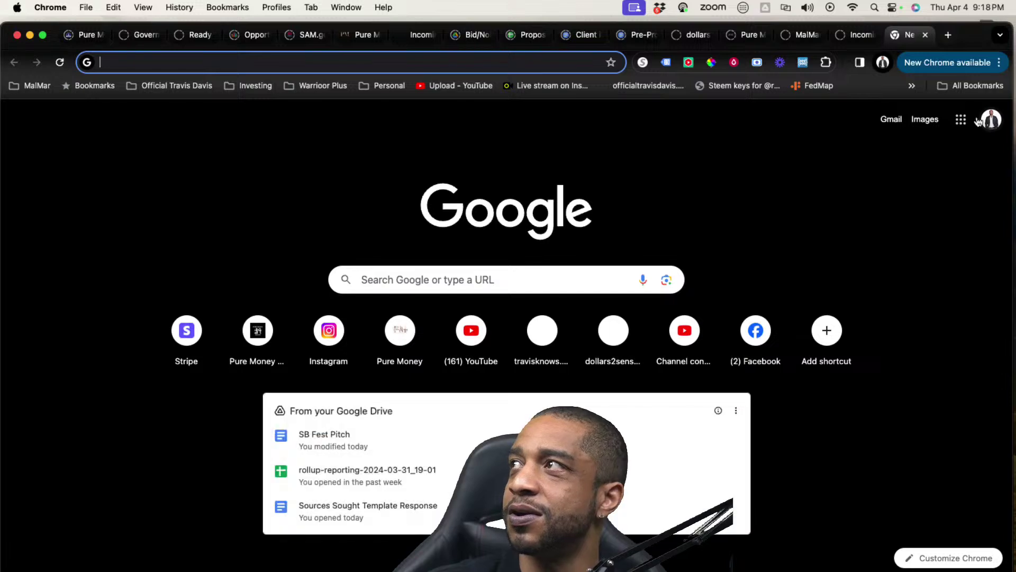
{"action": "left_click", "coordinate": [963, 119]}
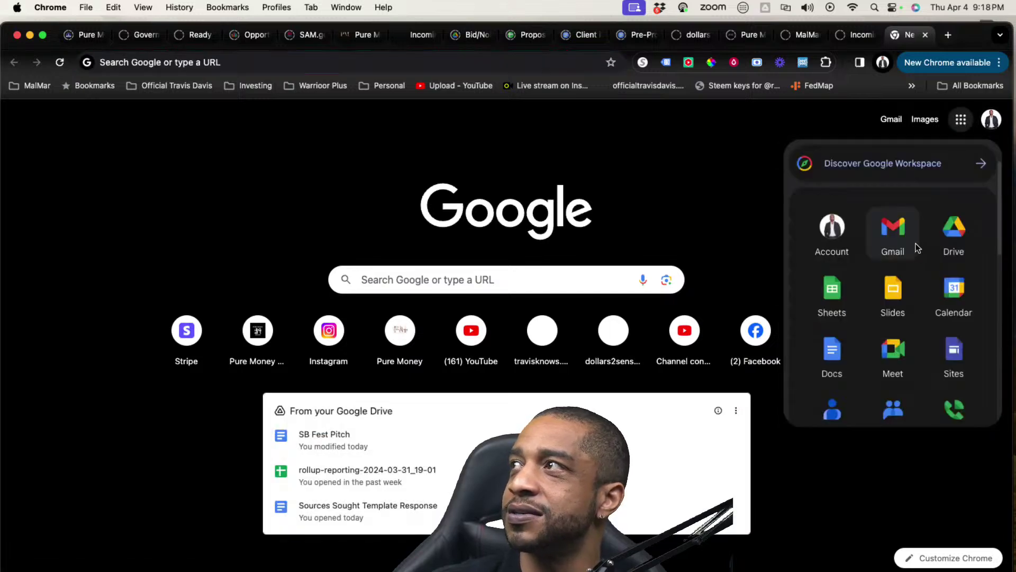
{"action": "left_click", "coordinate": [832, 228]}
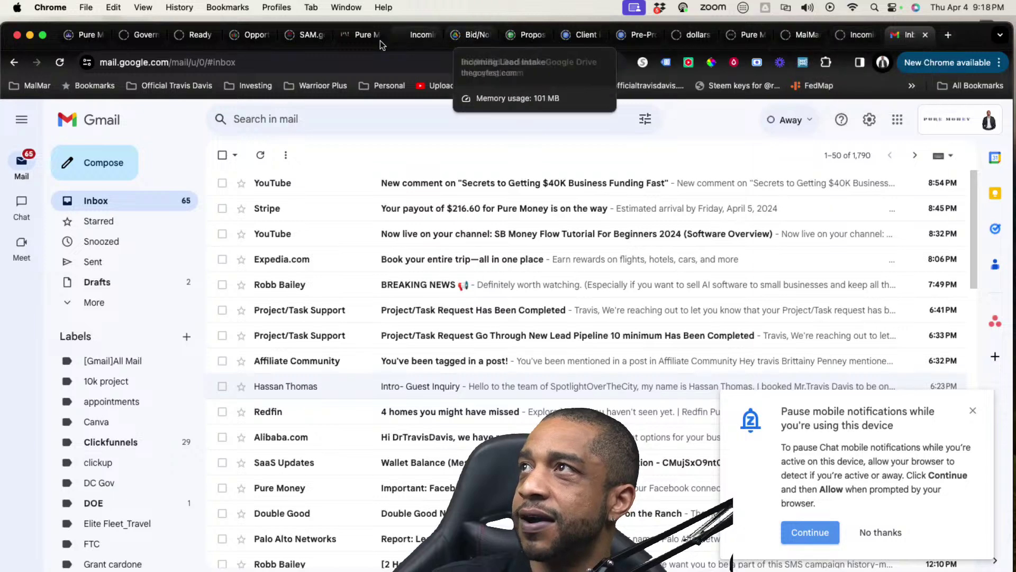
{"action": "left_click", "coordinate": [308, 41]}
{"action": "left_click", "coordinate": [252, 41]}
{"action": "left_click", "coordinate": [357, 40]}
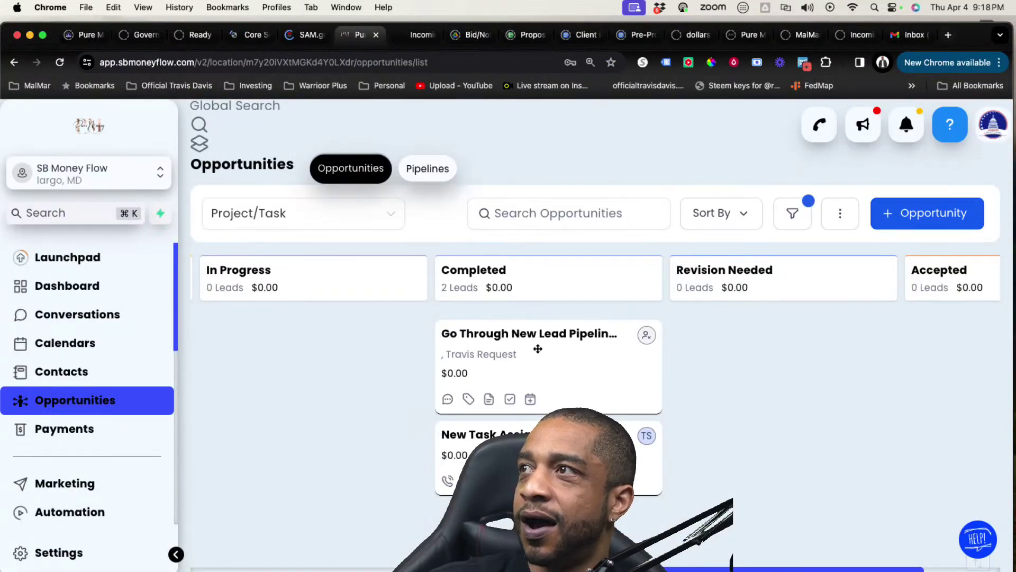
{"action": "left_click", "coordinate": [909, 34]}
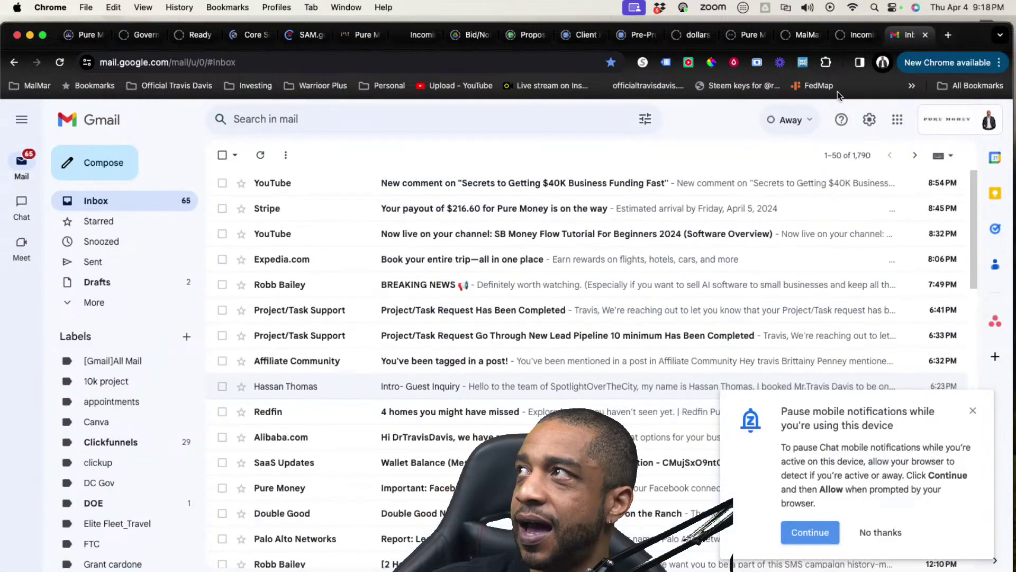
{"action": "left_click", "coordinate": [297, 313]}
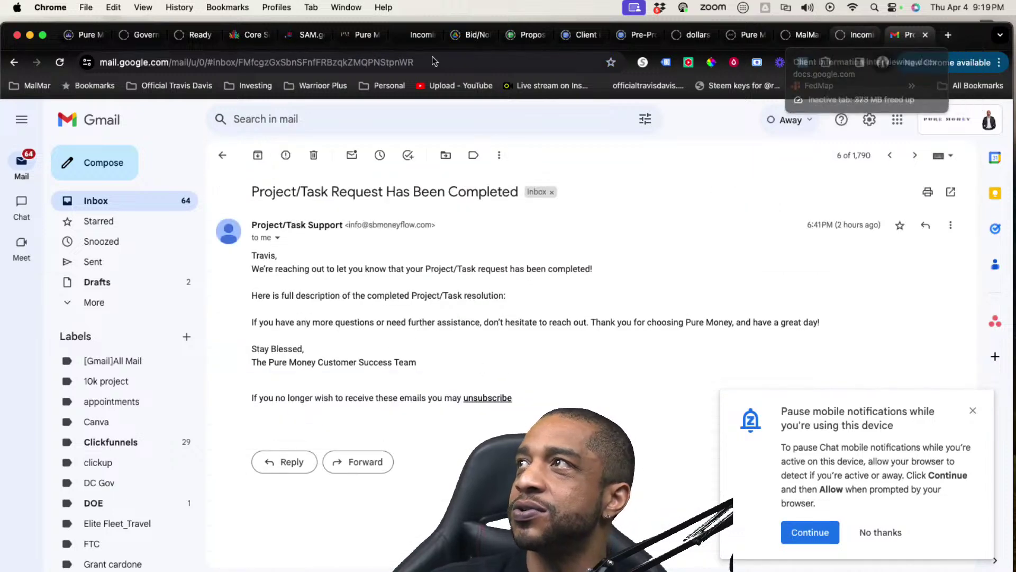
Return to the SB Money Flow opportunities and view the stages of the Support Ticket Request pipeline
{"action": "left_click", "coordinate": [361, 41]}
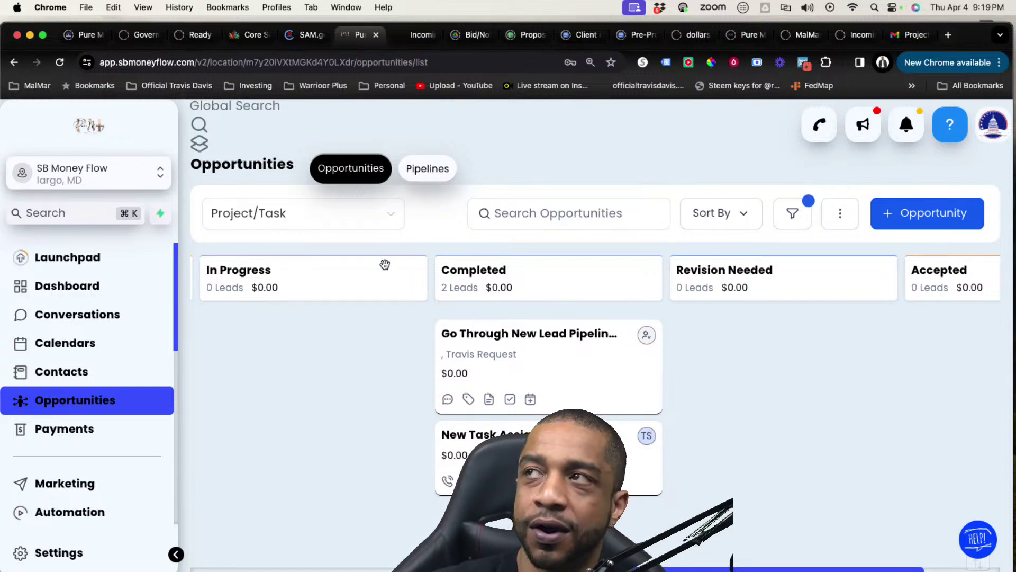
{"action": "left_click", "coordinate": [317, 213]}
{"action": "scroll", "coordinate": [297, 328], "scroll_direction": "down", "scroll_amount": 2}
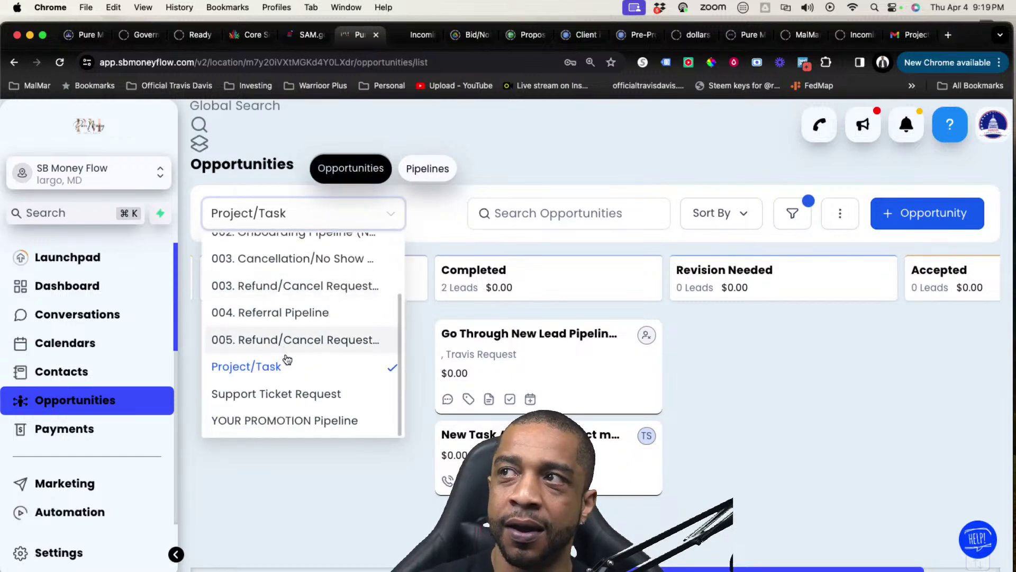
{"action": "left_click", "coordinate": [322, 398]}
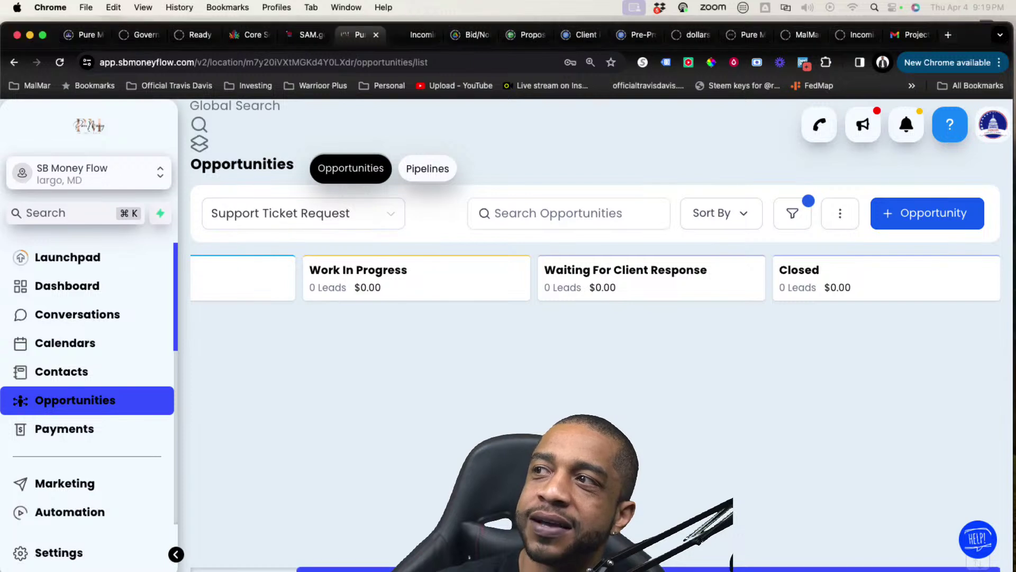
{"action": "scroll", "coordinate": [400, 560], "scroll_direction": "left", "scroll_amount": 3}
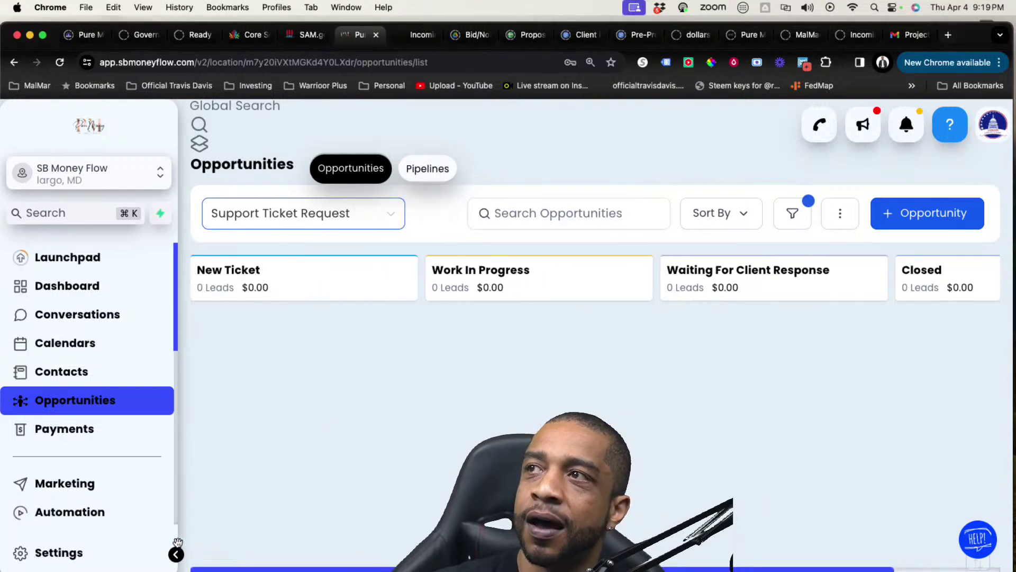
Open the Support Request form and examine its fields from Full Name down to the problem description and Loom URL
{"action": "scroll", "coordinate": [132, 427], "scroll_direction": "down", "scroll_amount": 6}
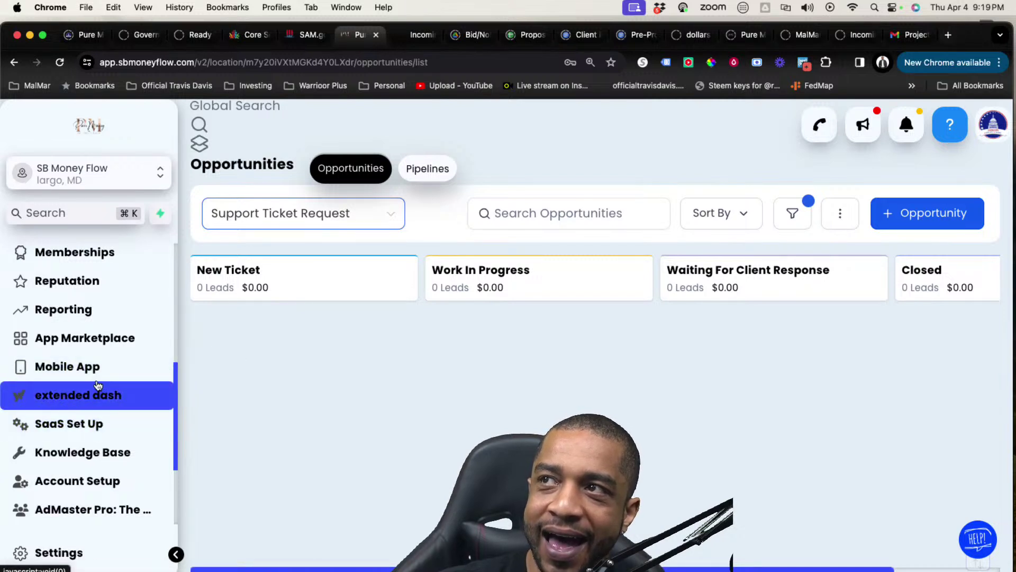
{"action": "scroll", "coordinate": [98, 371], "scroll_direction": "down", "scroll_amount": 4}
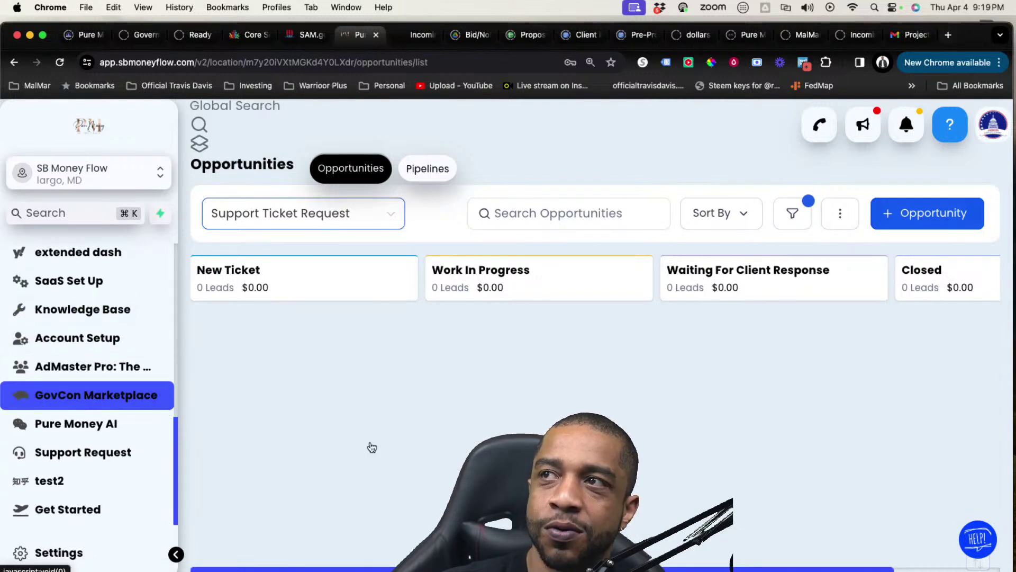
{"action": "left_click", "coordinate": [100, 459]}
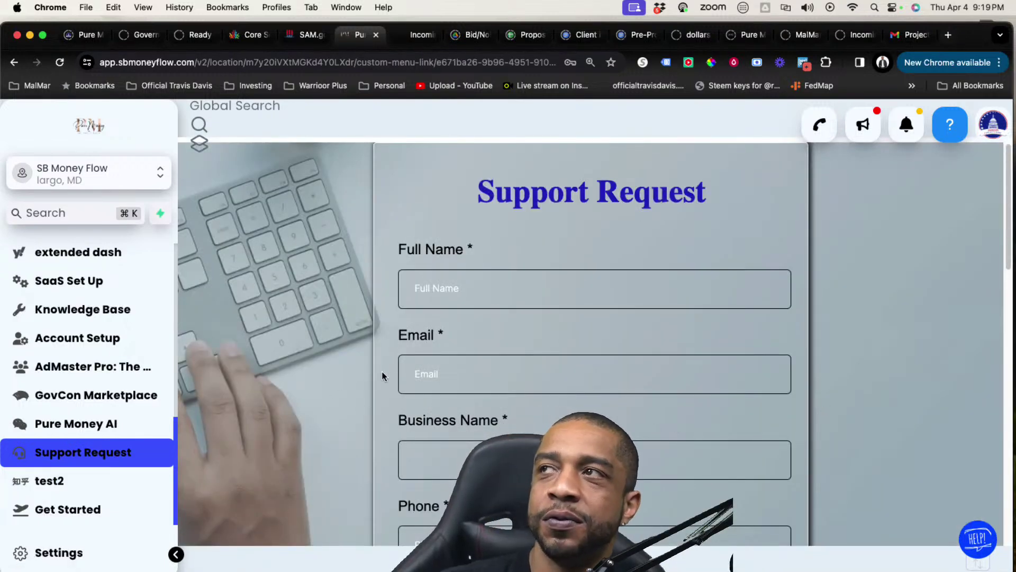
{"action": "scroll", "coordinate": [394, 378], "scroll_direction": "down", "scroll_amount": 2}
{"action": "scroll", "coordinate": [396, 376], "scroll_direction": "down", "scroll_amount": 1}
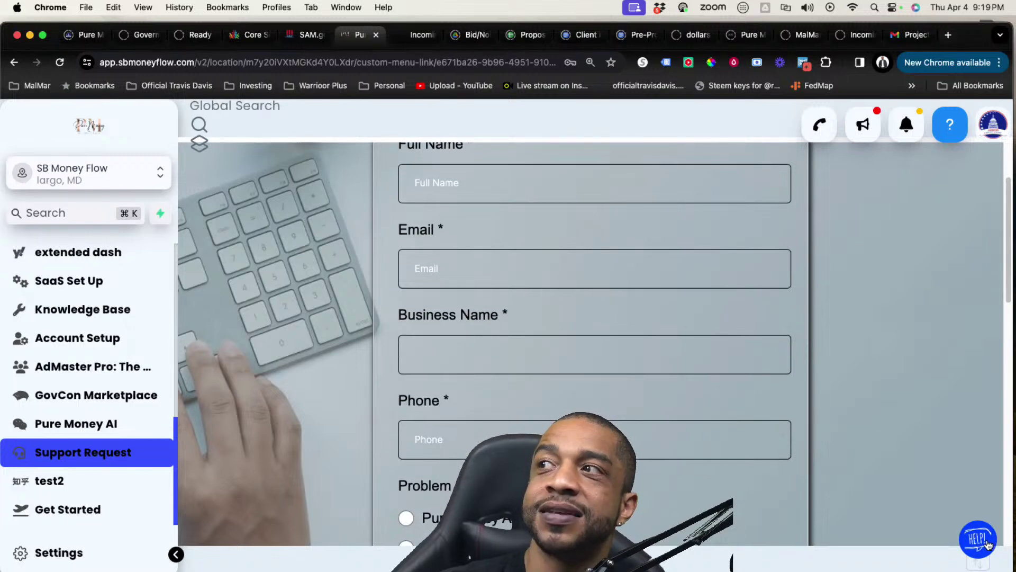
{"action": "scroll", "coordinate": [425, 354], "scroll_direction": "down", "scroll_amount": 2}
{"action": "scroll", "coordinate": [498, 396], "scroll_direction": "down", "scroll_amount": 5}
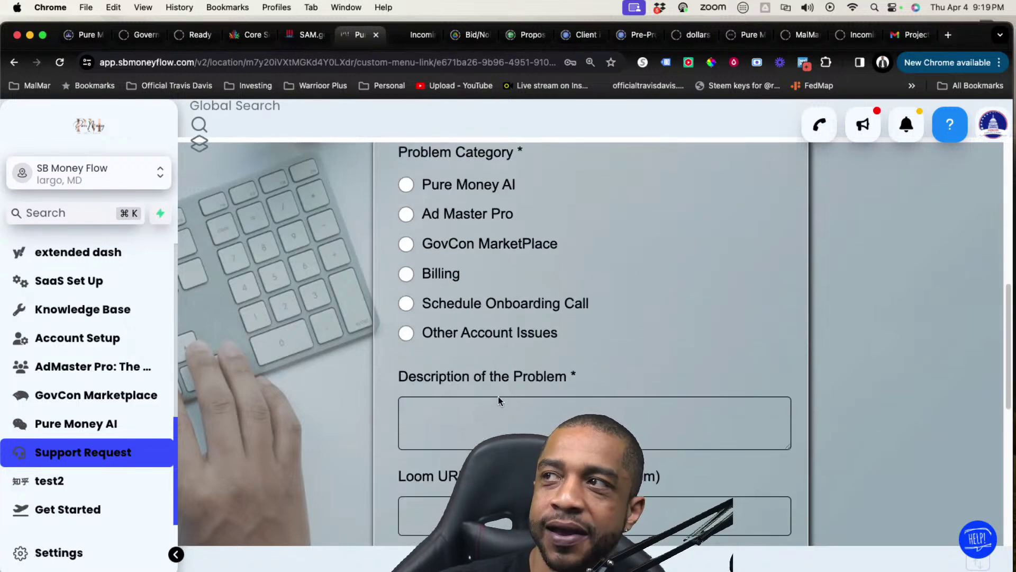
{"action": "scroll", "coordinate": [339, 365], "scroll_direction": "up", "scroll_amount": 9}
Return to the opportunities and look through the list of available pipelines, keeping Support Ticket Request selected
{"action": "scroll", "coordinate": [105, 363], "scroll_direction": "up", "scroll_amount": 10}
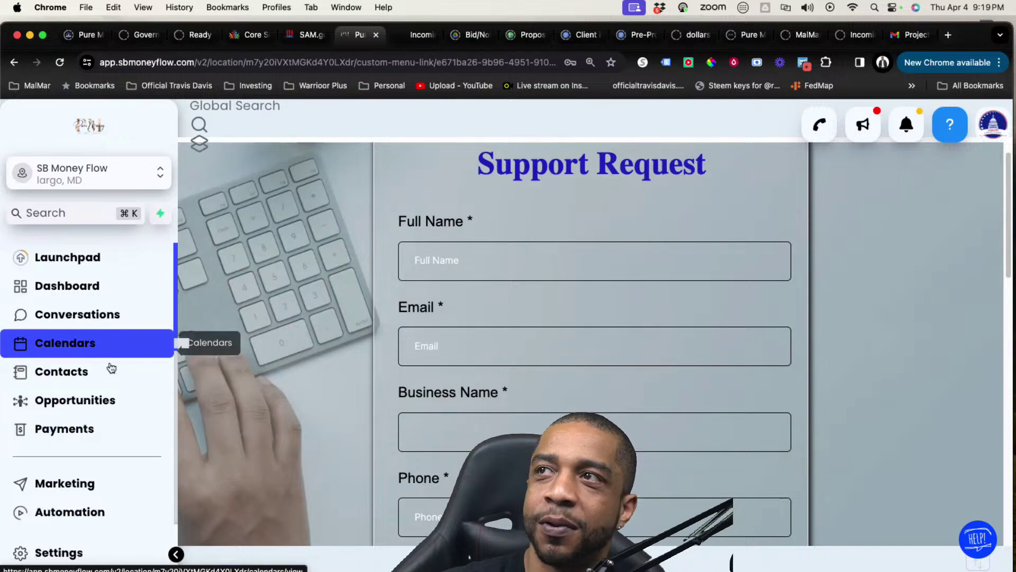
{"action": "left_click", "coordinate": [109, 396]}
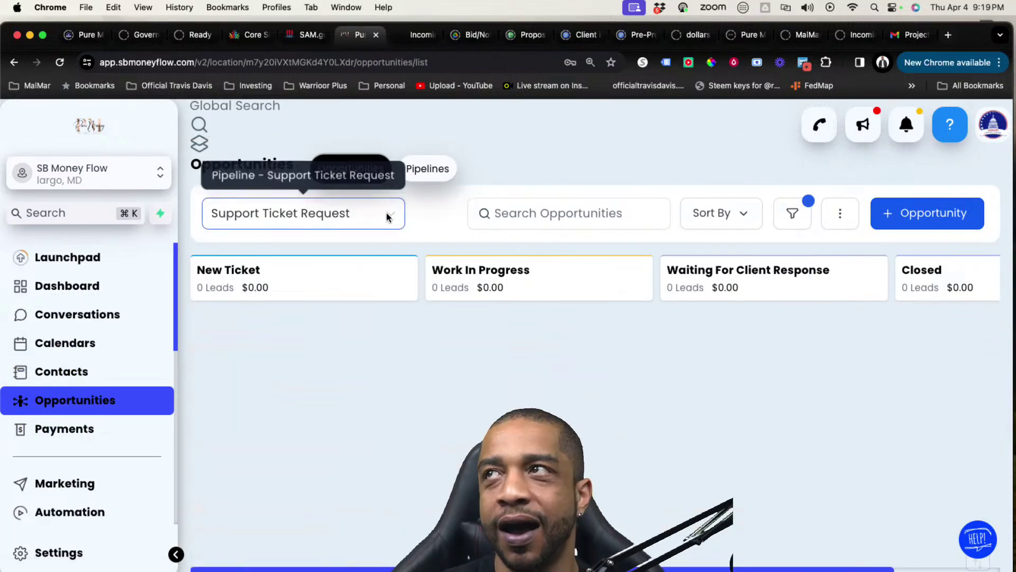
{"action": "left_click", "coordinate": [388, 218]}
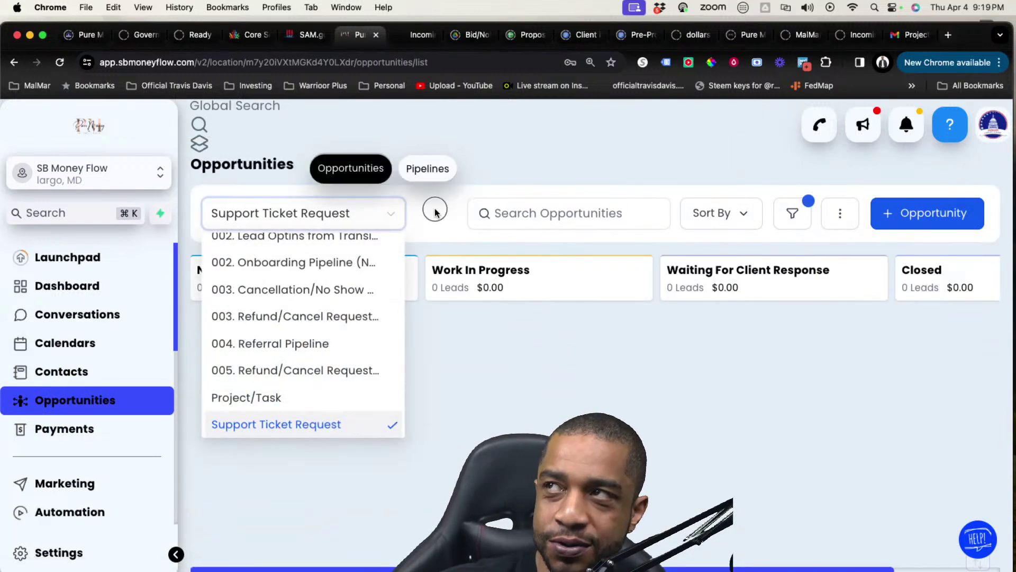
{"action": "left_click", "coordinate": [422, 223]}
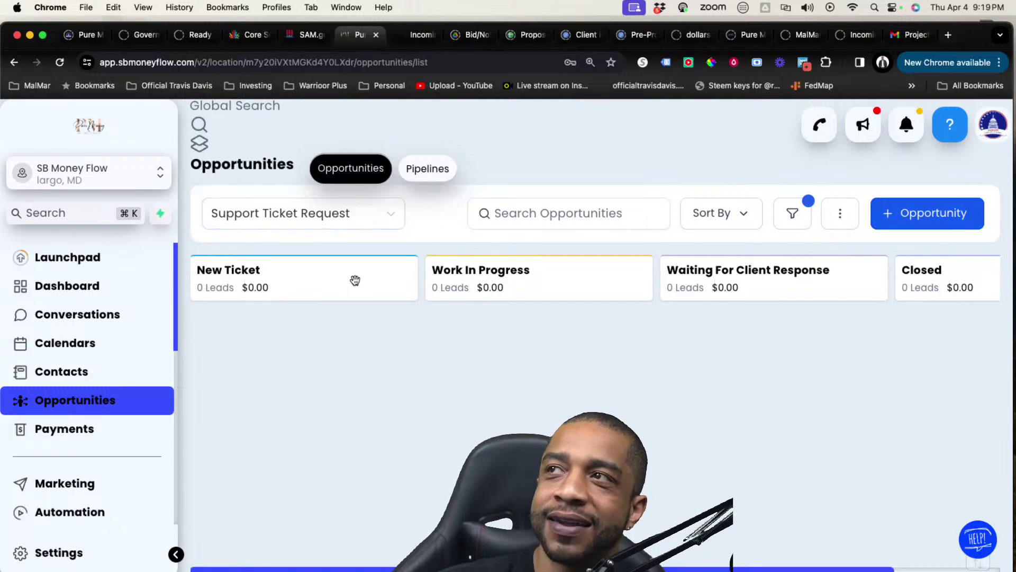
Start a new opportunity, examine its fields down to Ticket Number and More Info Request, and cancel without creating it
{"action": "left_click", "coordinate": [930, 213]}
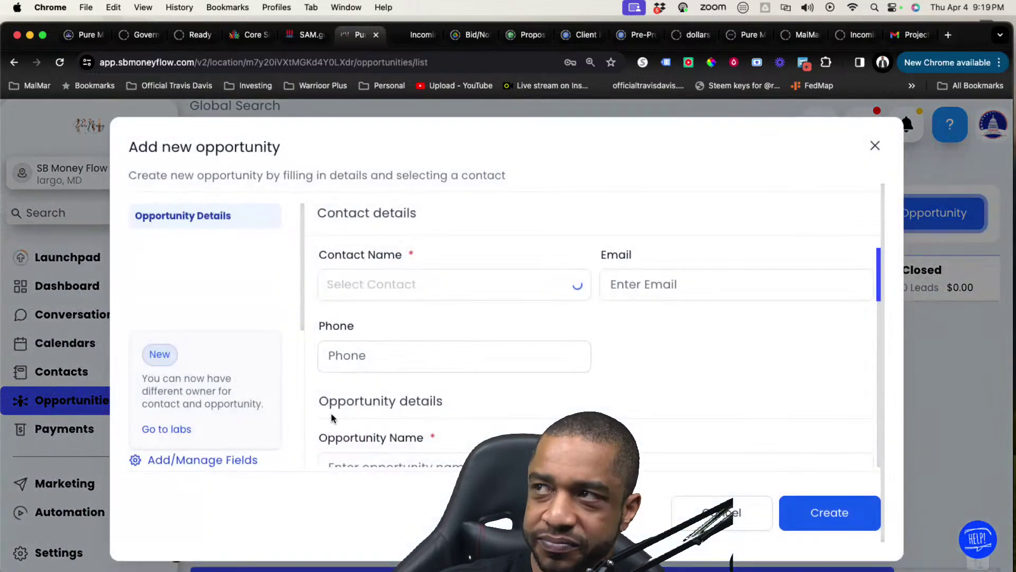
{"action": "scroll", "coordinate": [370, 394], "scroll_direction": "down", "scroll_amount": 3}
{"action": "scroll", "coordinate": [390, 386], "scroll_direction": "up", "scroll_amount": 4}
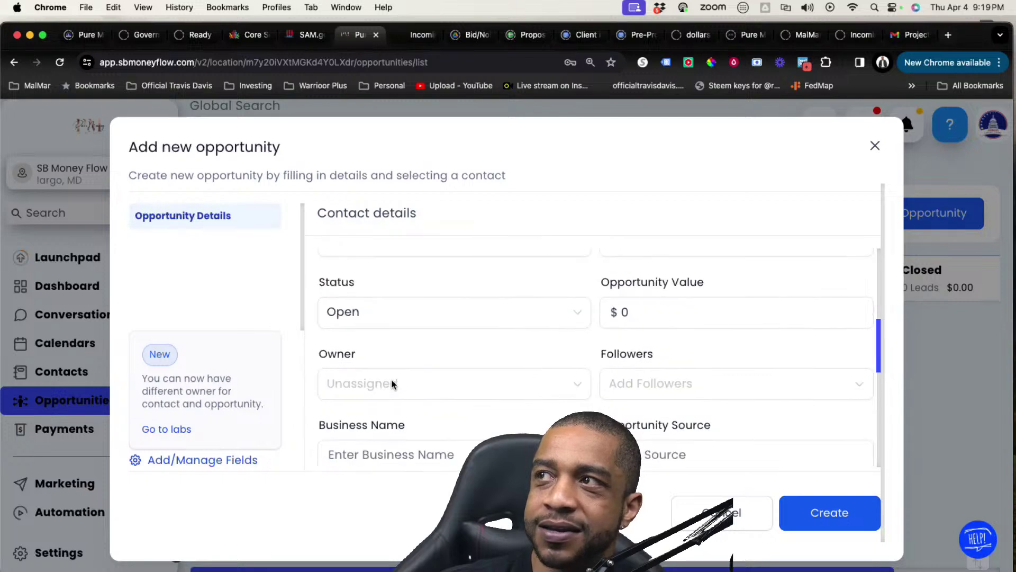
{"action": "scroll", "coordinate": [394, 386], "scroll_direction": "down", "scroll_amount": 5}
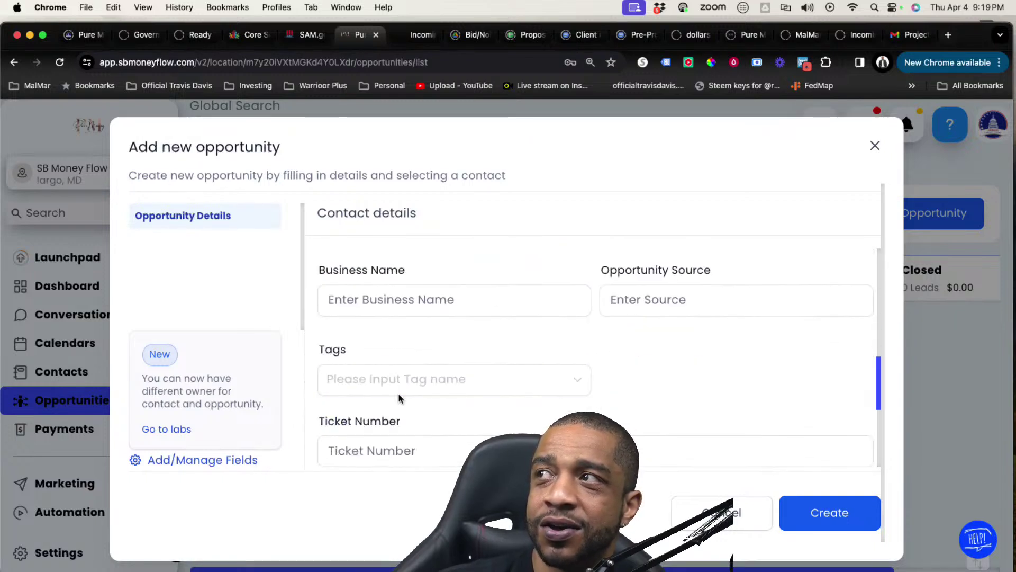
{"action": "left_click_drag", "start_coordinate": [317, 352], "coordinate": [415, 357]}
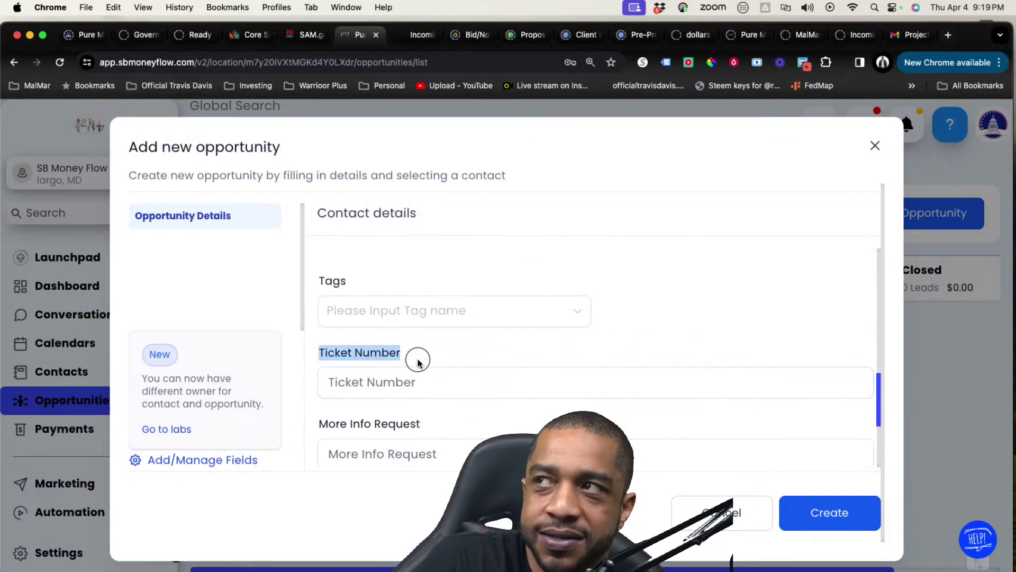
{"action": "left_click", "coordinate": [757, 513]}
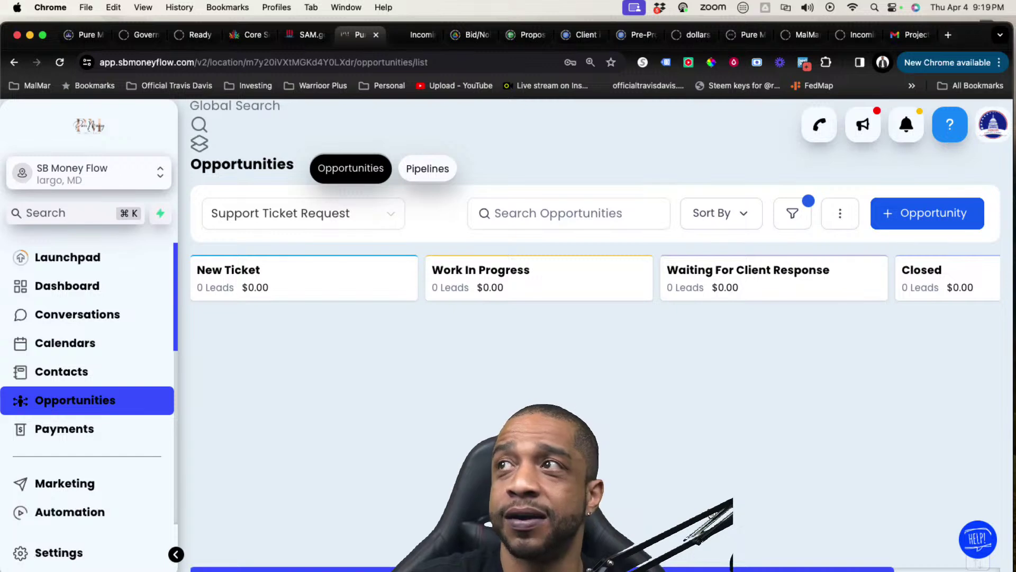
Open the contacts and switch from the SB Money Flow account to the GovCon demo account
{"action": "left_click", "coordinate": [108, 377]}
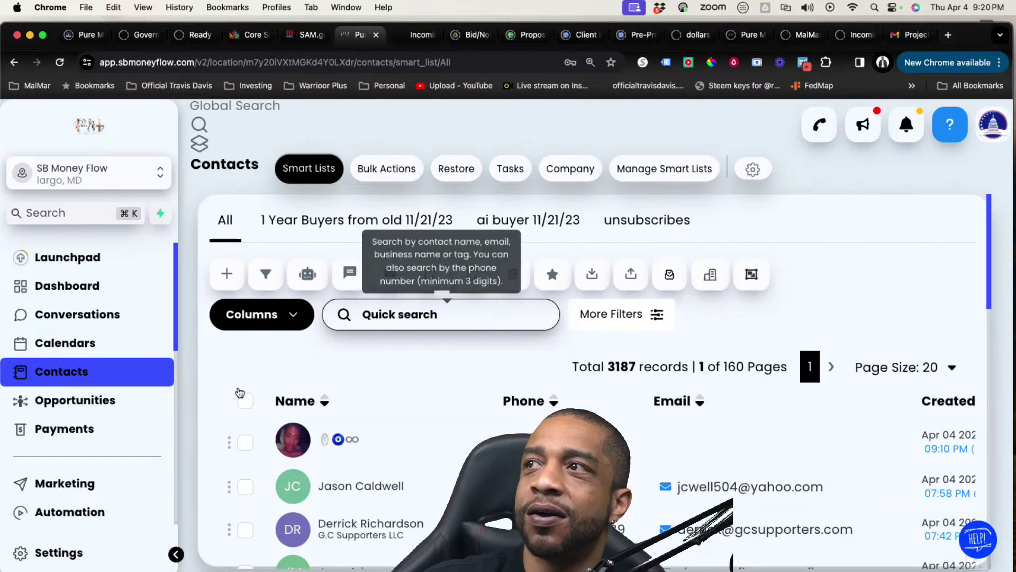
{"action": "left_click", "coordinate": [160, 175]}
{"action": "left_click", "coordinate": [283, 305]}
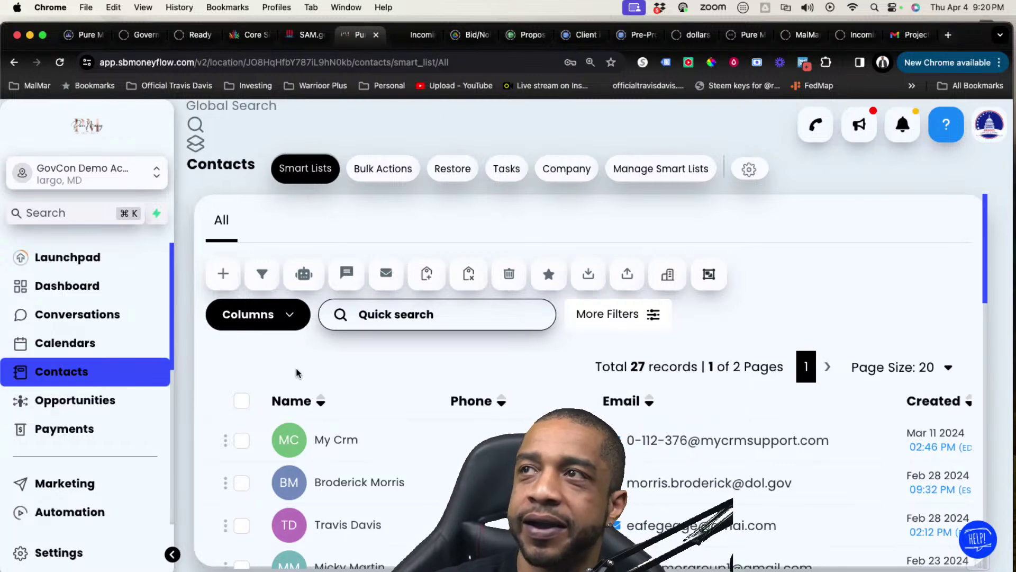
Open the demo account's calendar settings and view its list of calendars
{"action": "left_click", "coordinate": [98, 345]}
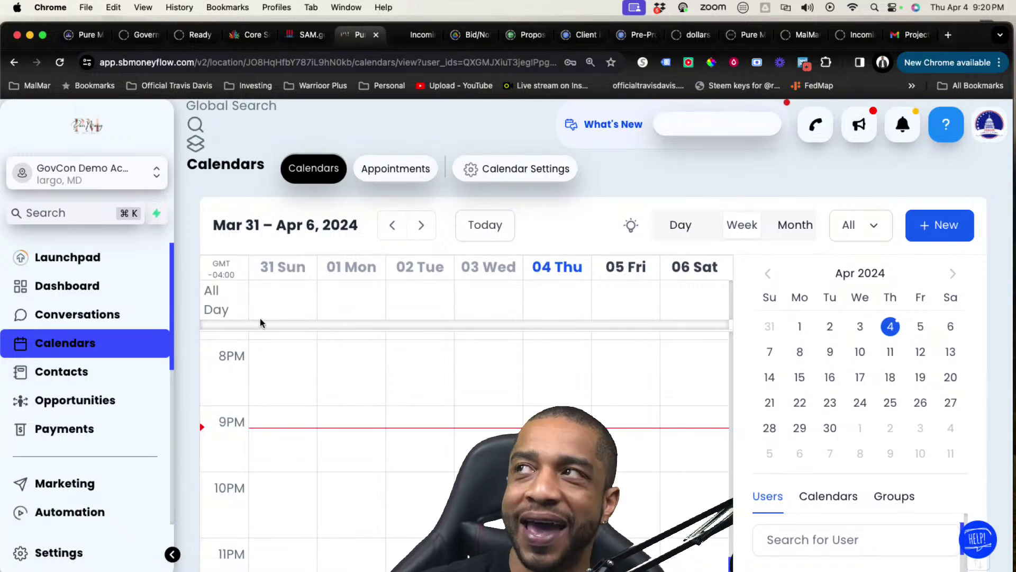
{"action": "left_click", "coordinate": [510, 179]}
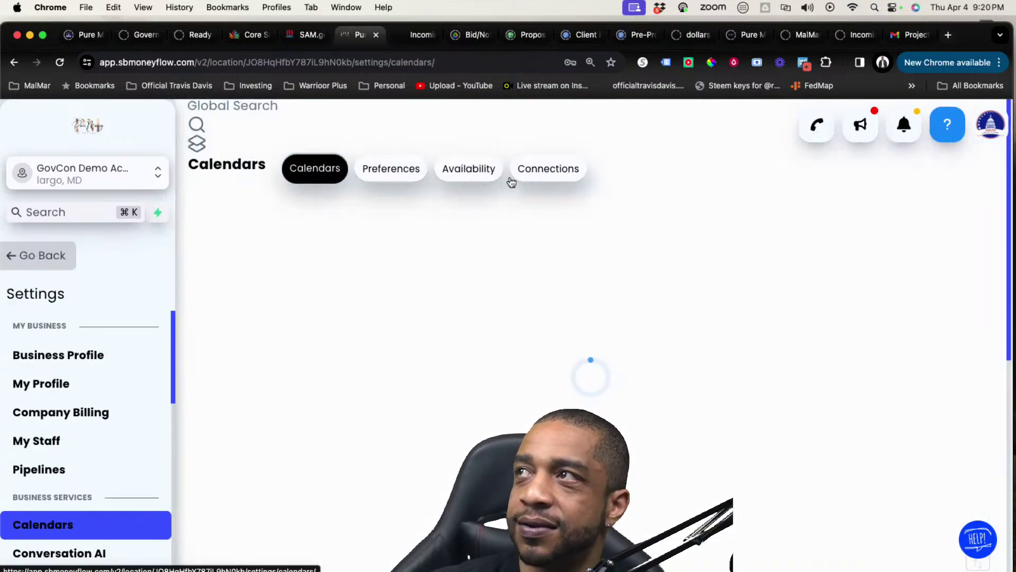
{"action": "scroll", "coordinate": [399, 325], "scroll_direction": "down", "scroll_amount": 5}
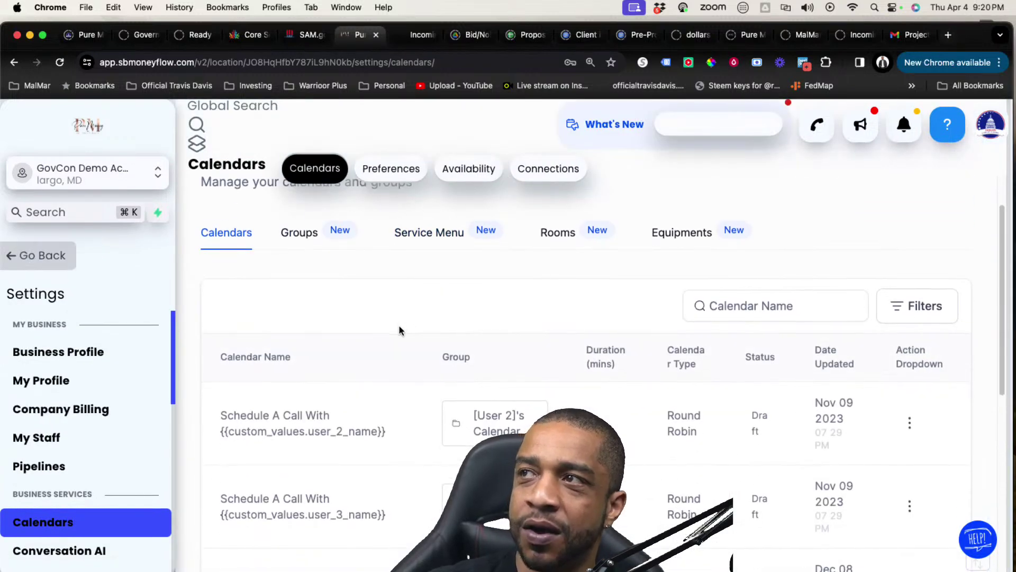
{"action": "scroll", "coordinate": [347, 325], "scroll_direction": "down", "scroll_amount": 2}
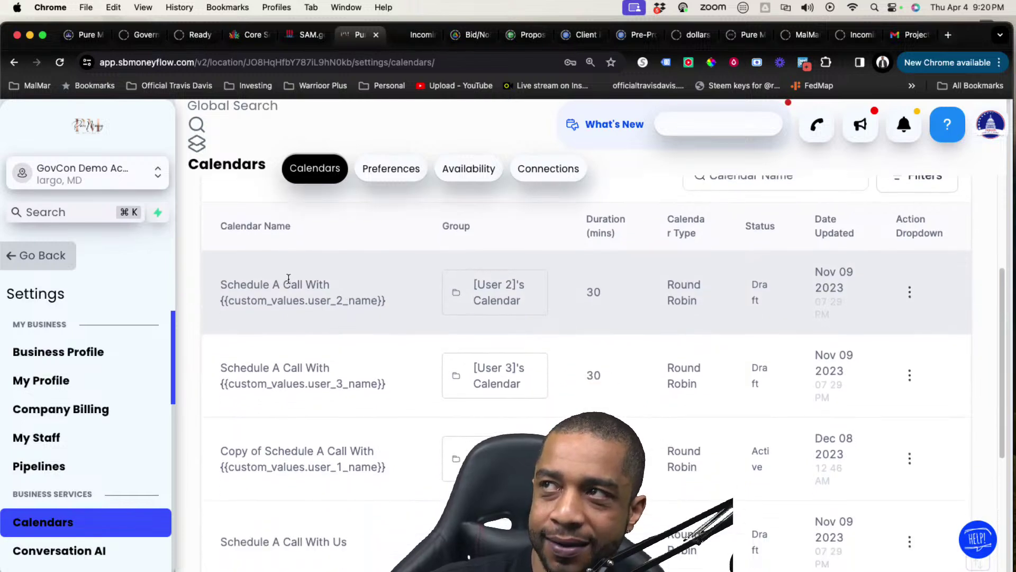
Examine the demo account's preset calendars, including the user call calendars, Schedule A Call With Us and Quick Meeting/Call 15 Minutes
{"action": "left_click_drag", "start_coordinate": [233, 258], "coordinate": [356, 467]}
{"action": "scroll", "coordinate": [358, 468], "scroll_direction": "down", "scroll_amount": 2}
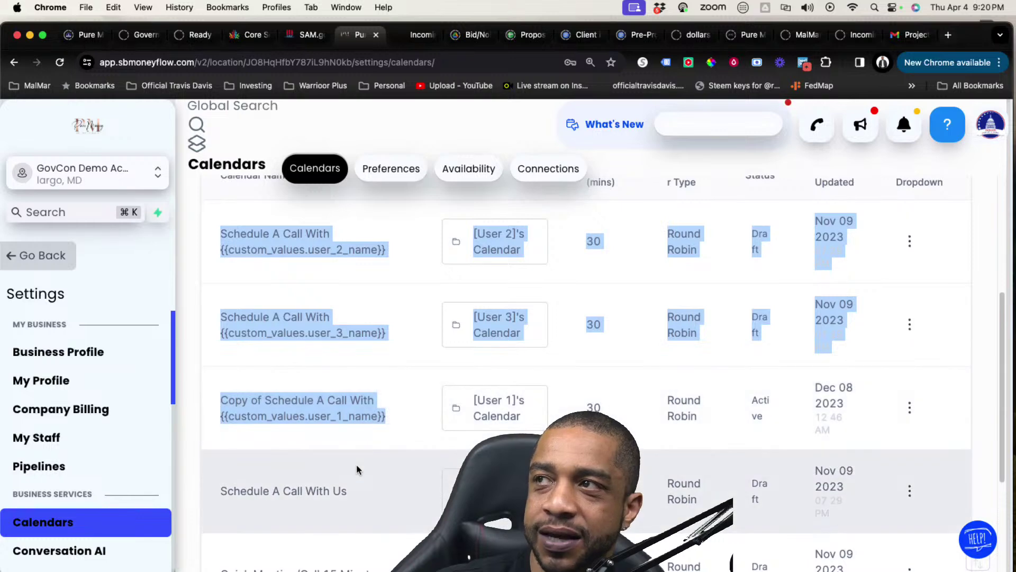
{"action": "scroll", "coordinate": [357, 464], "scroll_direction": "down", "scroll_amount": 2}
{"action": "scroll", "coordinate": [357, 464], "scroll_direction": "up", "scroll_amount": 2}
{"action": "scroll", "coordinate": [369, 467], "scroll_direction": "up", "scroll_amount": 5}
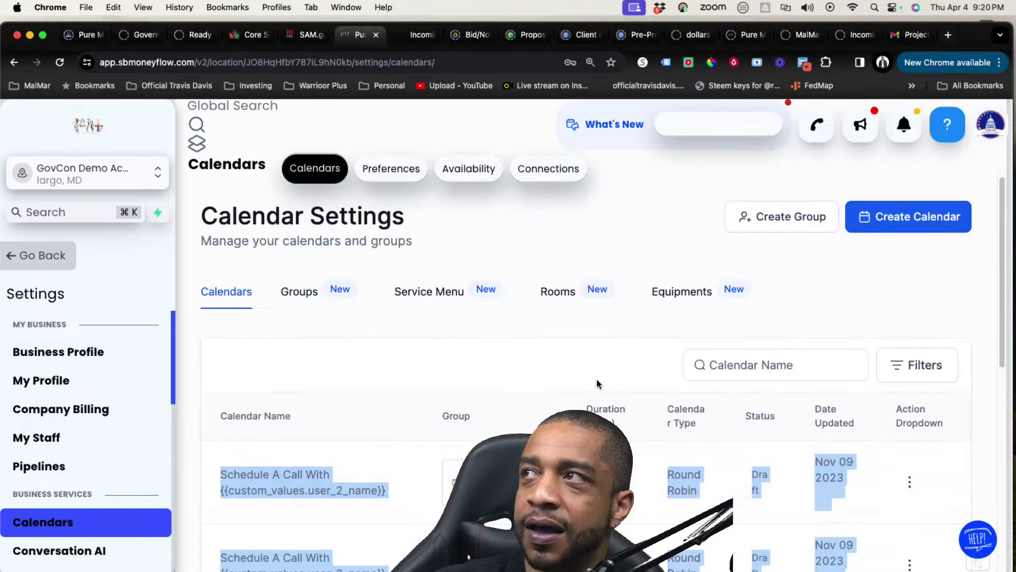
{"action": "left_click", "coordinate": [596, 450]}
{"action": "scroll", "coordinate": [597, 450], "scroll_direction": "down", "scroll_amount": 2}
{"action": "scroll", "coordinate": [609, 402], "scroll_direction": "down", "scroll_amount": 7}
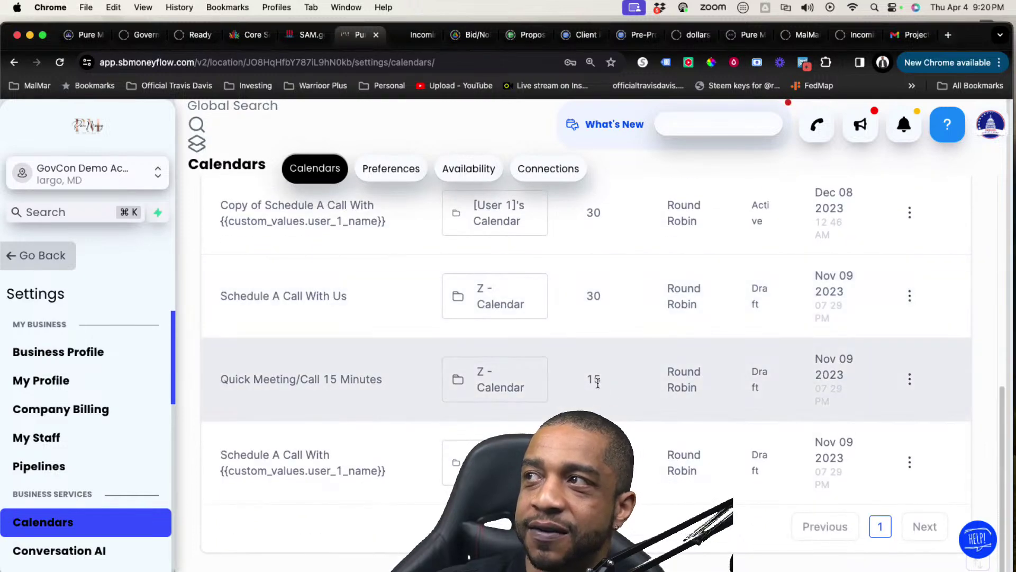
{"action": "scroll", "coordinate": [604, 402], "scroll_direction": "up", "scroll_amount": 7}
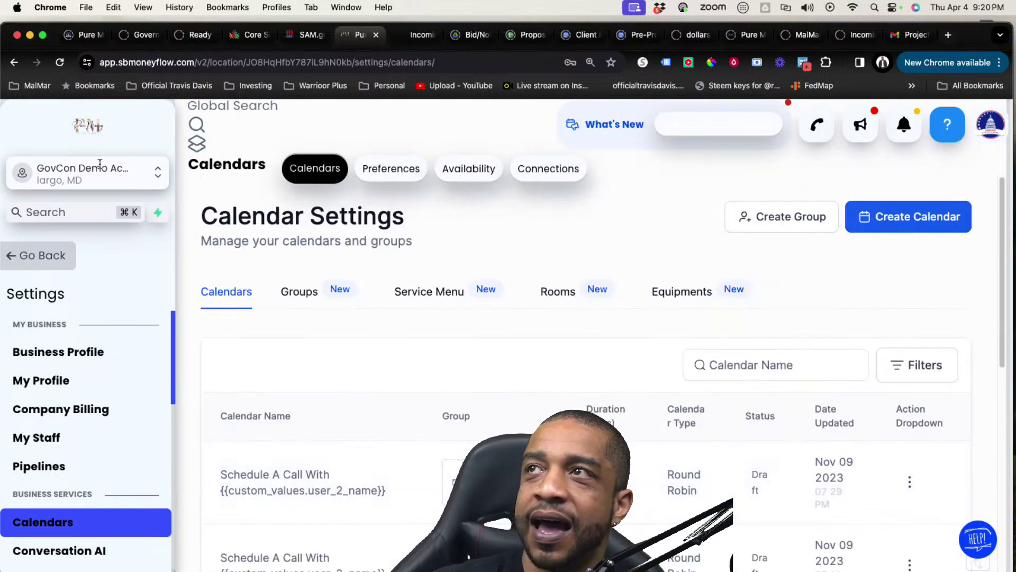
Switch to the SB Money Flow account and highlight Quick Meeting/Call 15 Minutes in its calendar list
{"action": "left_click", "coordinate": [100, 164]}
{"action": "left_click", "coordinate": [325, 294]}
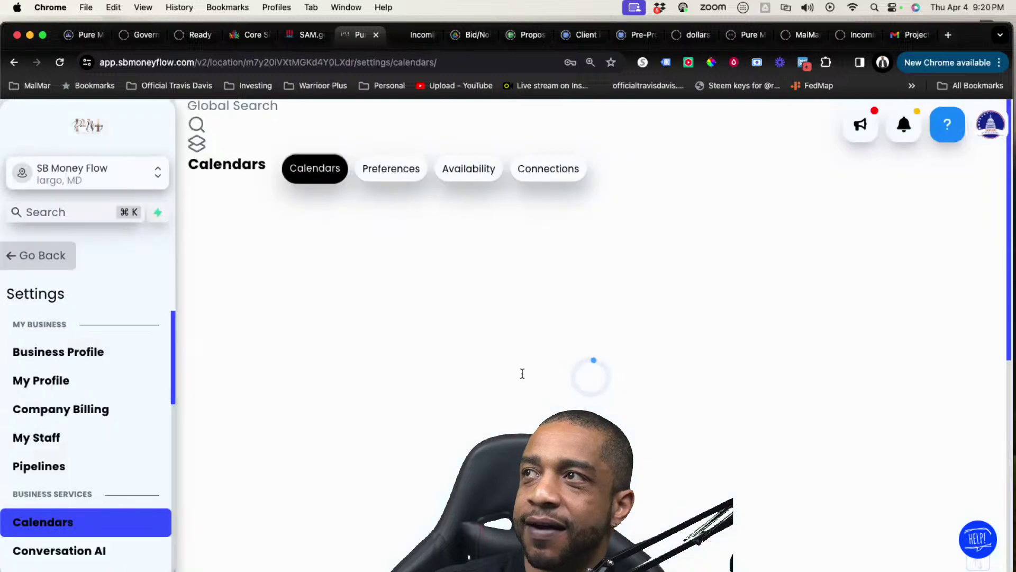
{"action": "scroll", "coordinate": [522, 374], "scroll_direction": "down", "scroll_amount": 5}
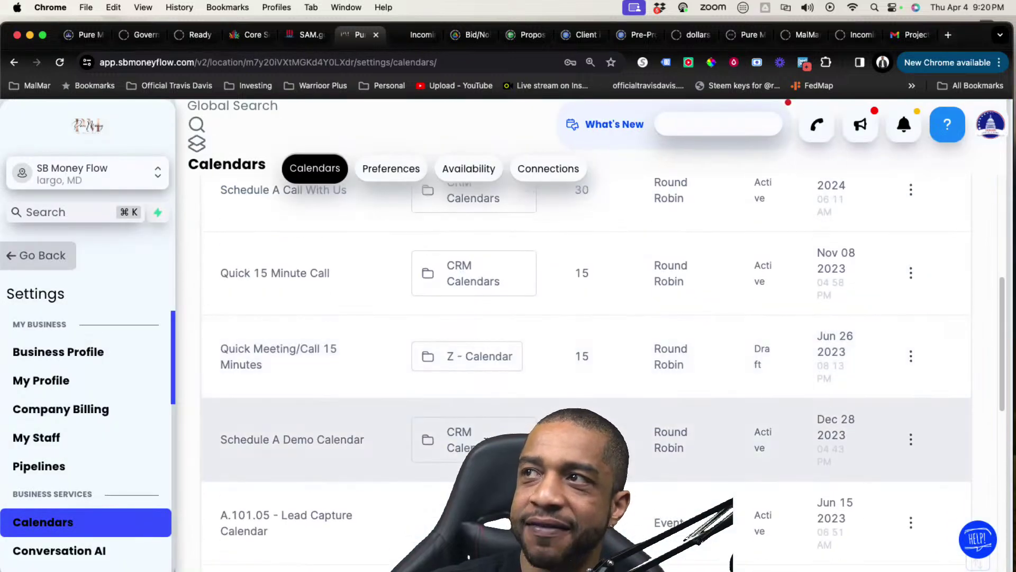
{"action": "left_click_drag", "start_coordinate": [289, 368], "coordinate": [203, 333]}
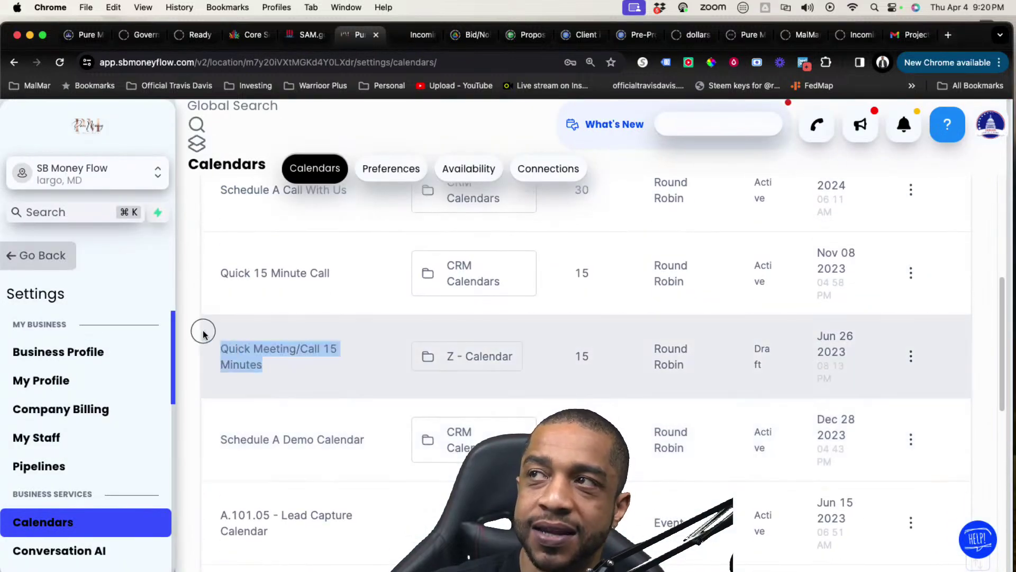
{"action": "left_click", "coordinate": [280, 373]}
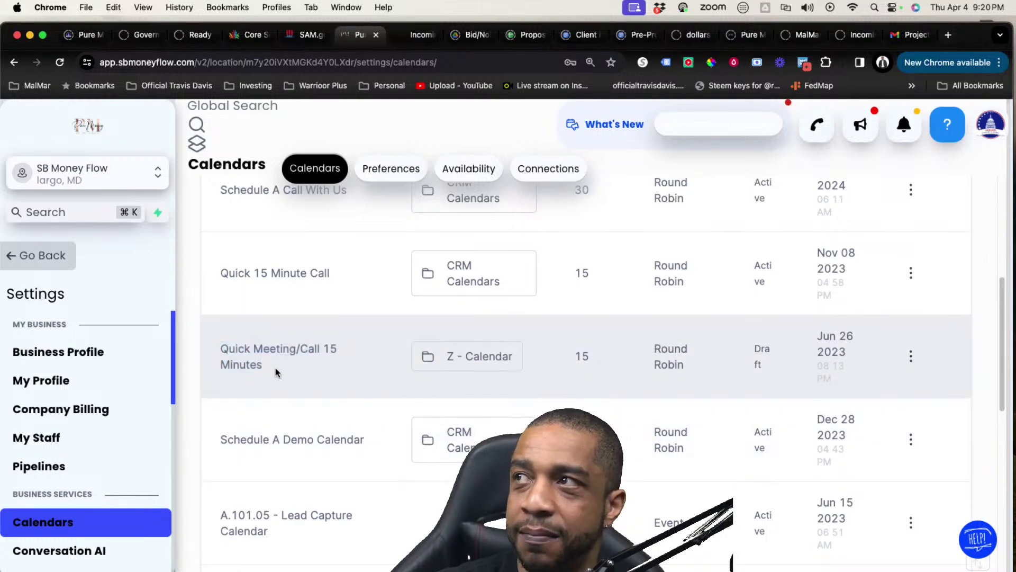
{"action": "triple_click", "coordinate": [233, 350]}
Highlight Schedule A Demo Calendar and review the calendars below it, including GovCon Onboarding Call and Booking Request
{"action": "scroll", "coordinate": [333, 392], "scroll_direction": "down", "scroll_amount": 3}
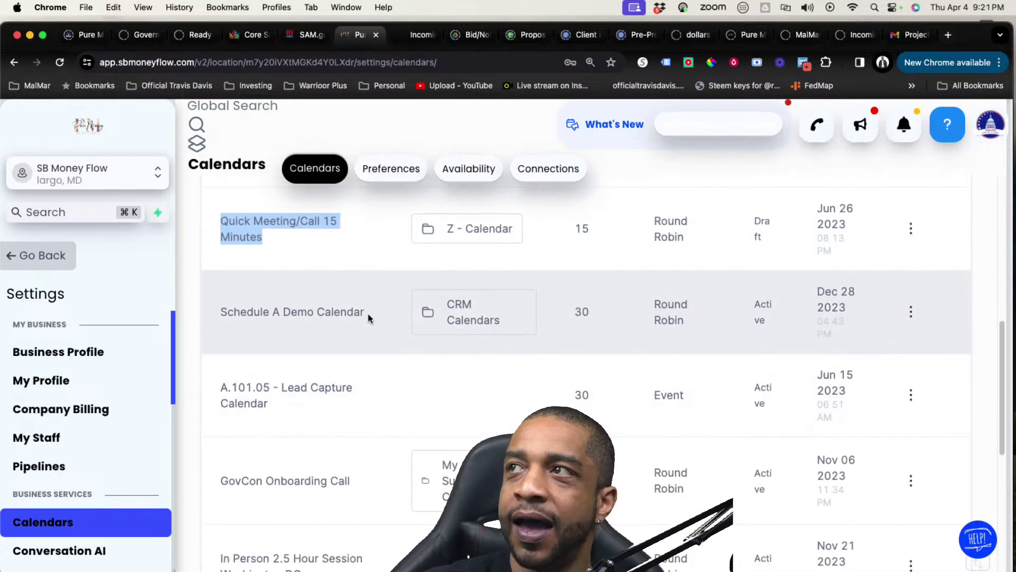
{"action": "left_click_drag", "start_coordinate": [369, 316], "coordinate": [224, 296]}
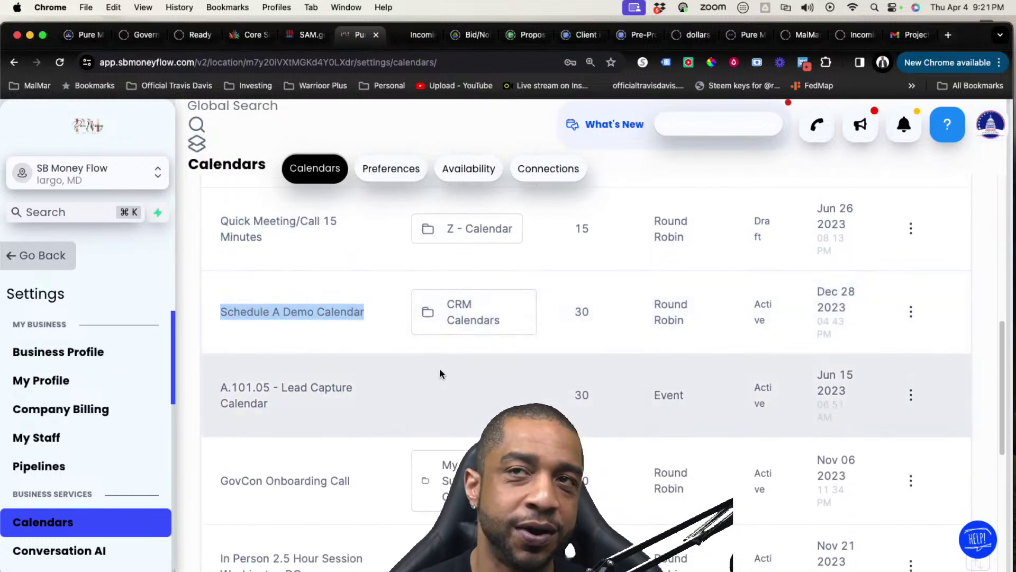
{"action": "left_click", "coordinate": [369, 316]}
{"action": "left_click", "coordinate": [223, 331]}
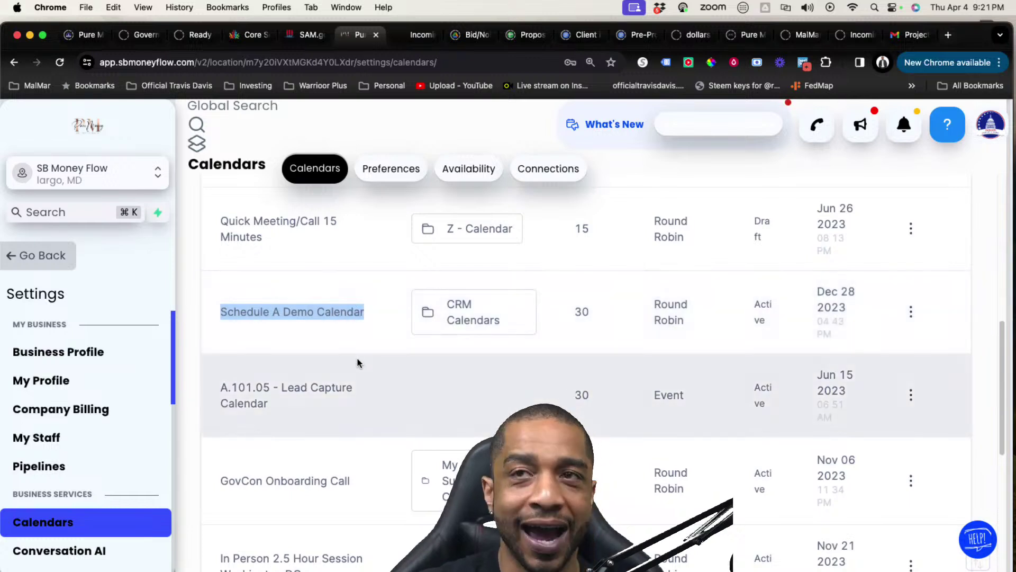
{"action": "scroll", "coordinate": [355, 381], "scroll_direction": "down", "scroll_amount": 1}
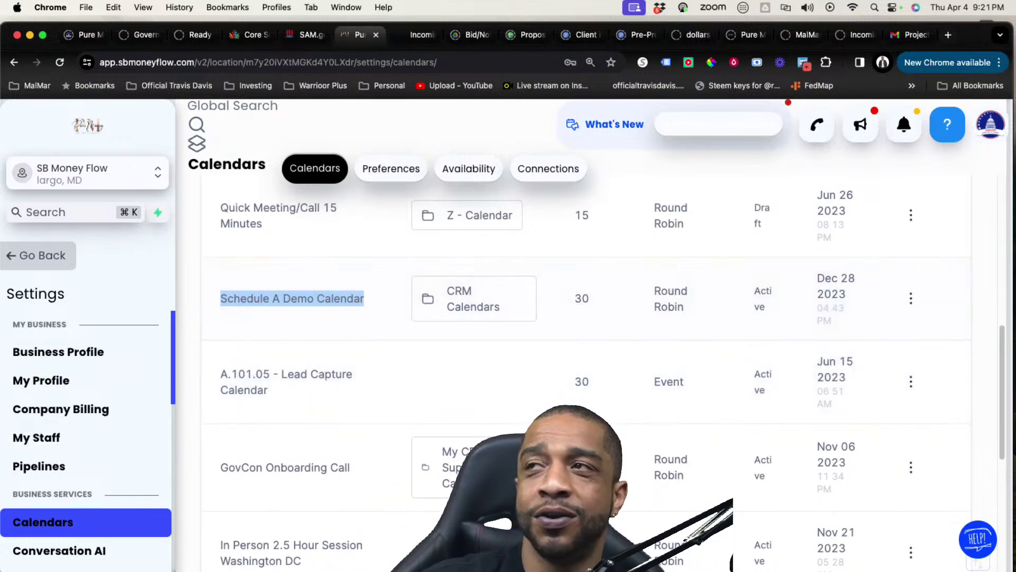
{"action": "scroll", "coordinate": [357, 392], "scroll_direction": "down", "scroll_amount": 2}
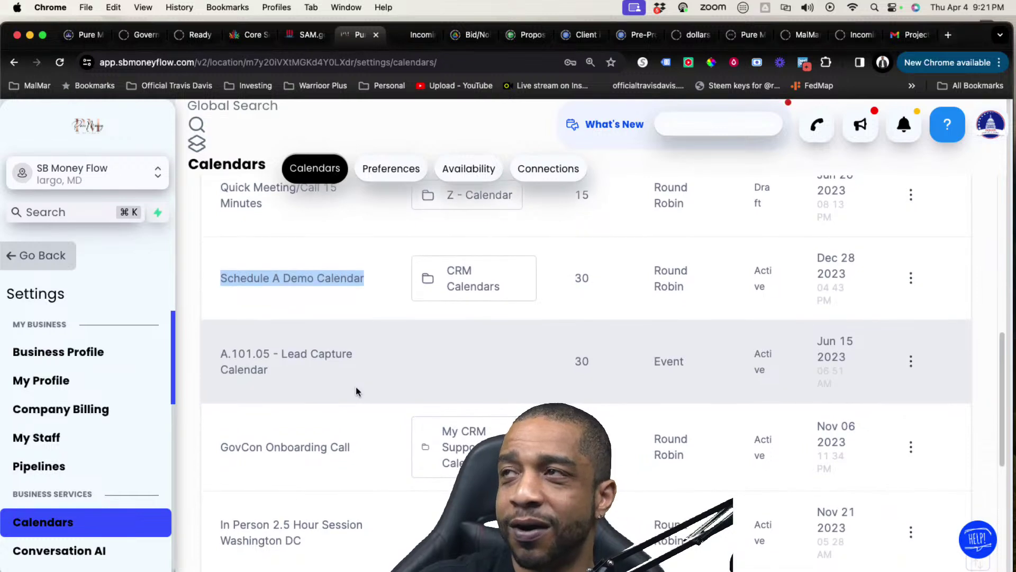
{"action": "scroll", "coordinate": [298, 386], "scroll_direction": "down", "scroll_amount": 1}
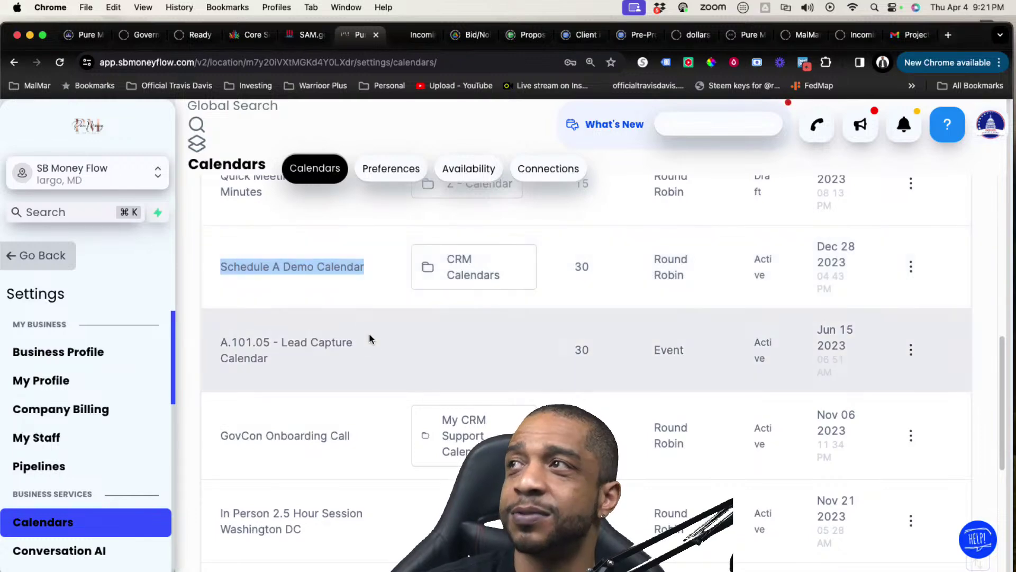
{"action": "scroll", "coordinate": [368, 338], "scroll_direction": "down", "scroll_amount": 5}
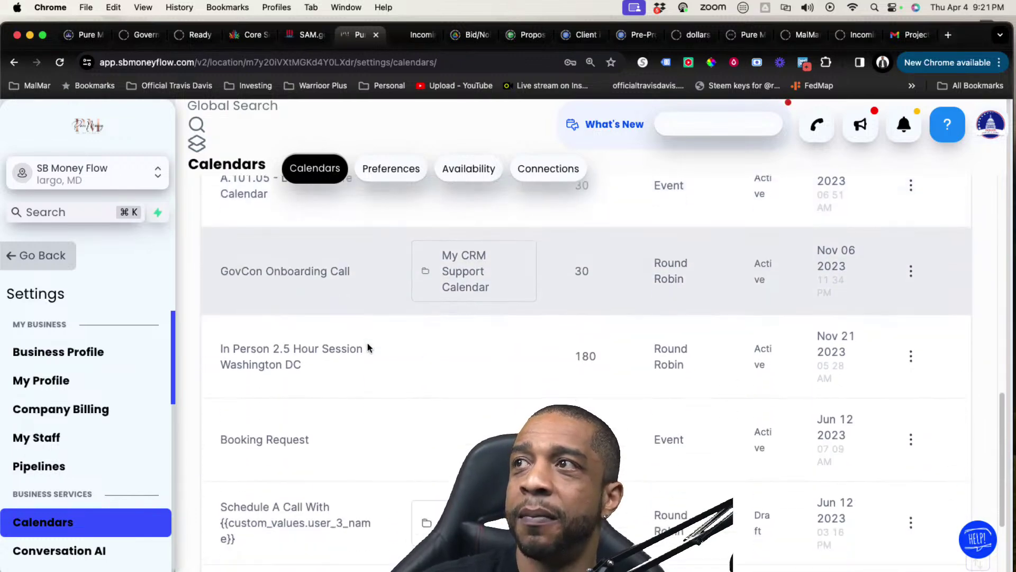
Highlight In Person 2.5 Hour Session Washington DC in the calendar list and open that calendar for editing
{"action": "scroll", "coordinate": [368, 348], "scroll_direction": "down", "scroll_amount": 1}
{"action": "left_click_drag", "start_coordinate": [299, 326], "coordinate": [210, 316]}
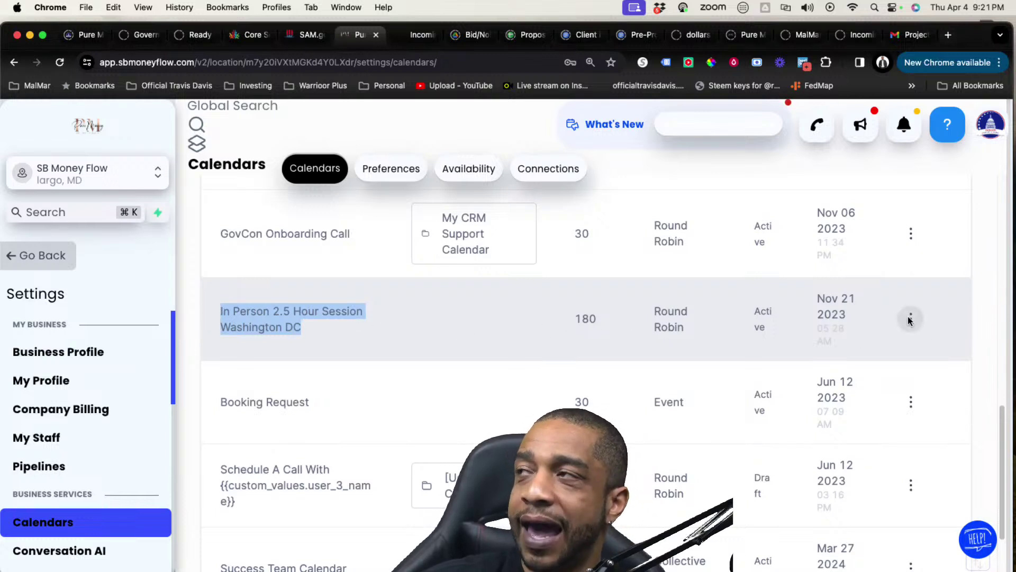
{"action": "left_click", "coordinate": [909, 319]}
{"action": "left_click", "coordinate": [908, 353]}
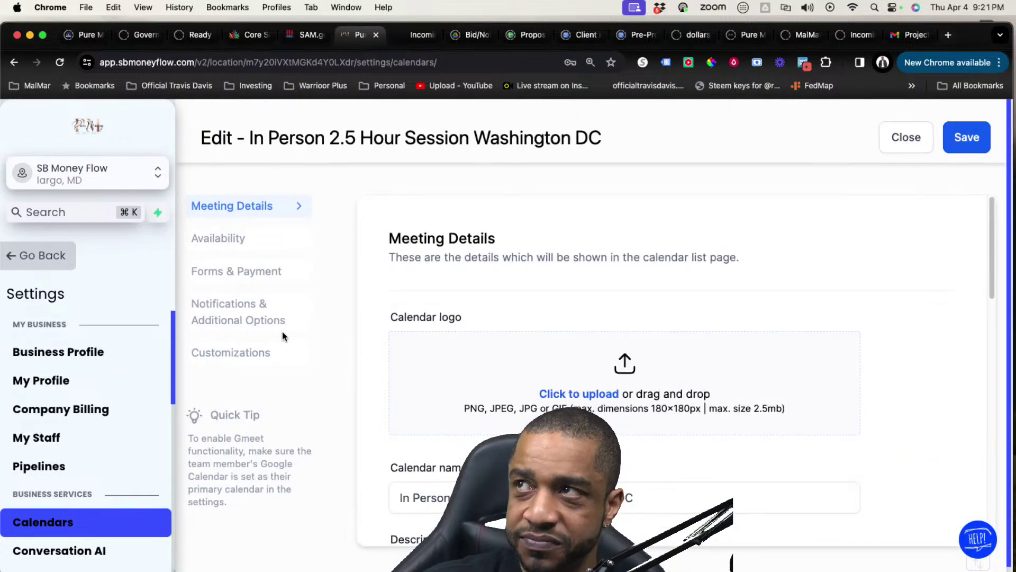
Examine the calendar's forms and payment settings, highlighting the total amount charged for the session
{"action": "left_click", "coordinate": [249, 273]}
{"action": "scroll", "coordinate": [549, 326], "scroll_direction": "down", "scroll_amount": 10}
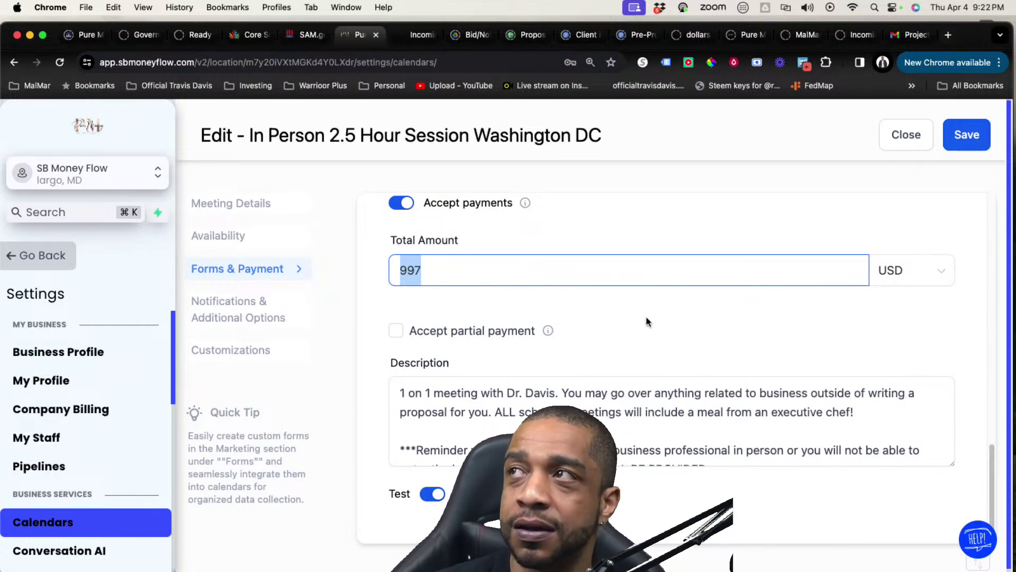
{"action": "scroll", "coordinate": [643, 315], "scroll_direction": "up", "scroll_amount": 1}
{"action": "scroll", "coordinate": [637, 325], "scroll_direction": "down", "scroll_amount": 1}
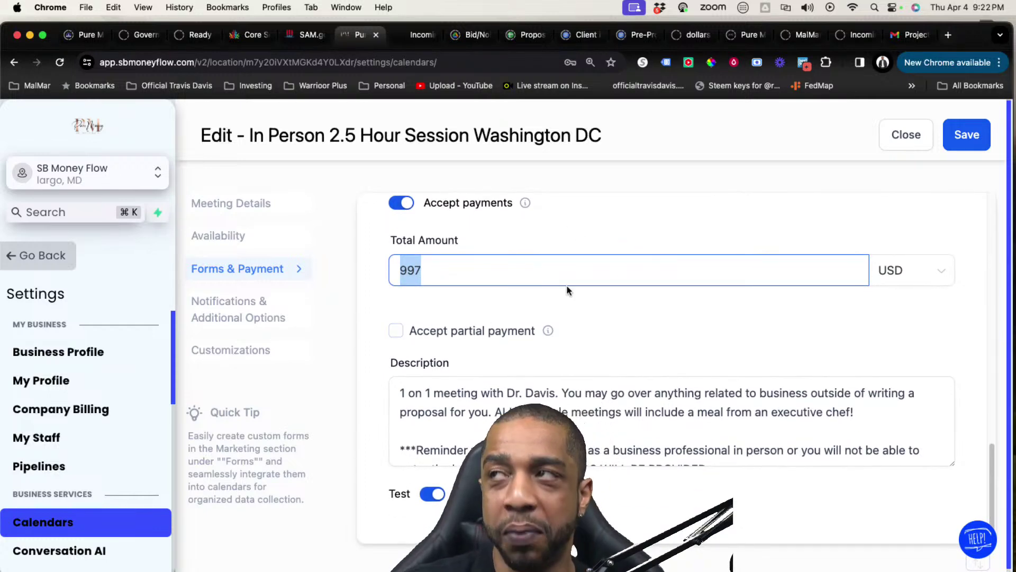
{"action": "scroll", "coordinate": [377, 276], "scroll_direction": "up", "scroll_amount": 10}
Open the session calendar's availability settings and examine its meeting interval, duration, booking limits and weekly available hours
{"action": "left_click", "coordinate": [227, 236]}
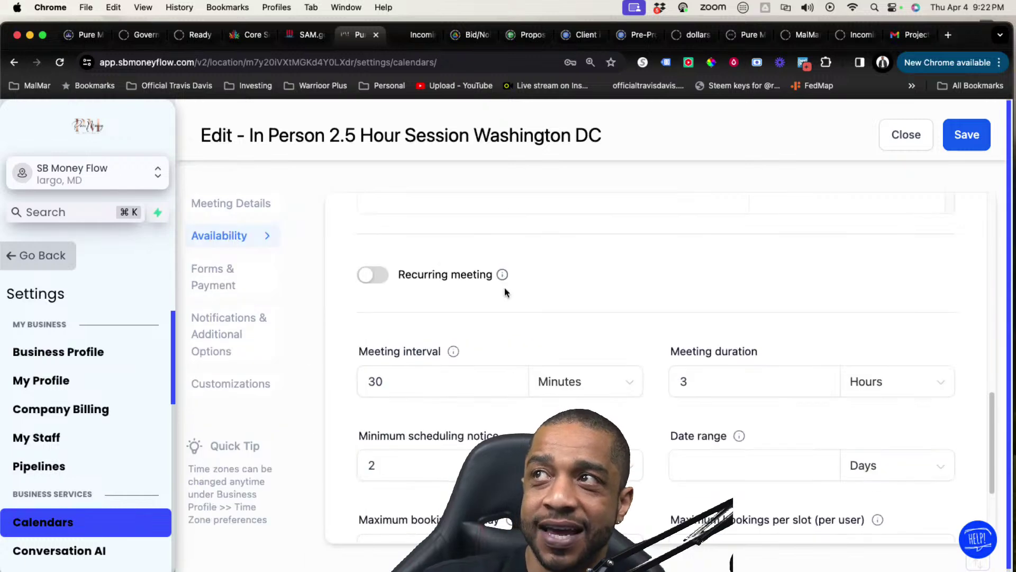
{"action": "scroll", "coordinate": [579, 314], "scroll_direction": "down", "scroll_amount": 5}
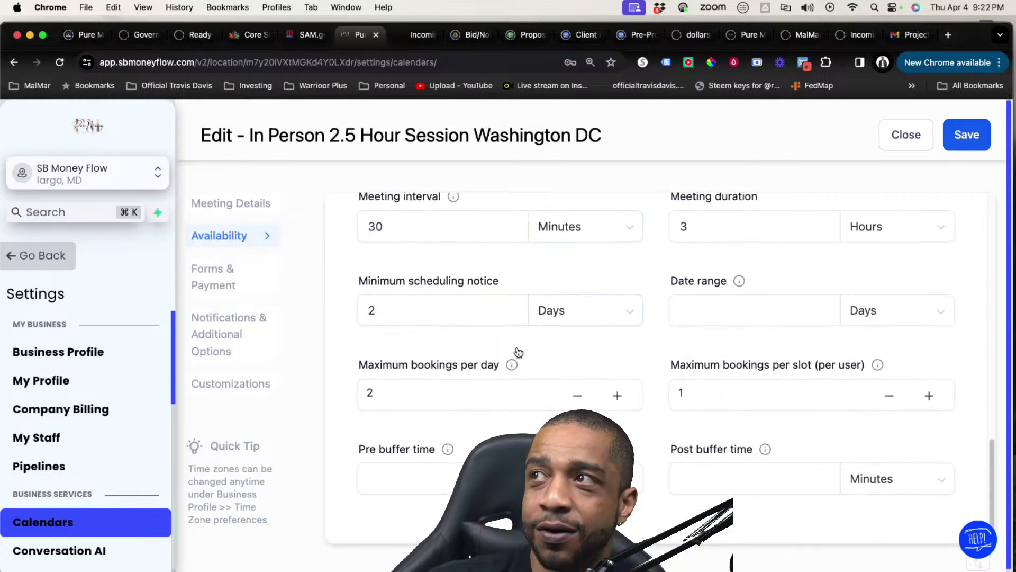
{"action": "scroll", "coordinate": [514, 360], "scroll_direction": "up", "scroll_amount": 7}
{"action": "scroll", "coordinate": [507, 366], "scroll_direction": "up", "scroll_amount": 10}
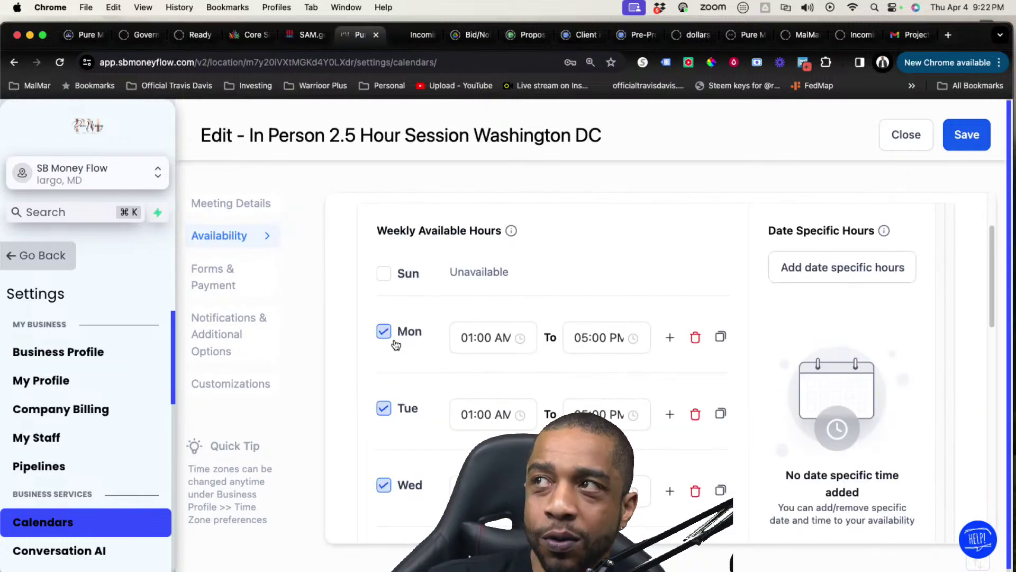
{"action": "scroll", "coordinate": [395, 345], "scroll_direction": "down", "scroll_amount": 4}
{"action": "scroll", "coordinate": [393, 333], "scroll_direction": "up", "scroll_amount": 2}
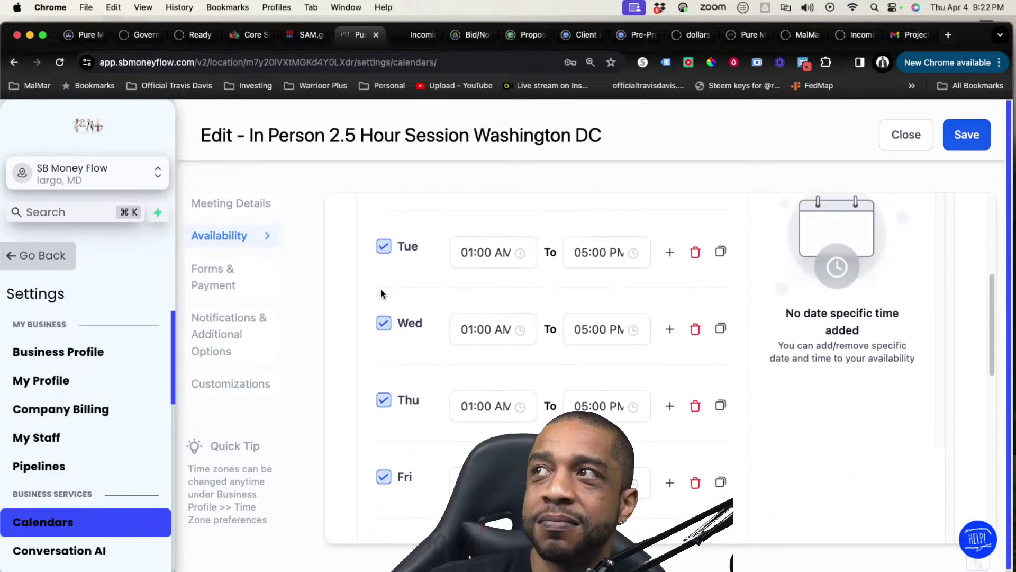
{"action": "scroll", "coordinate": [391, 323], "scroll_direction": "down", "scroll_amount": 3}
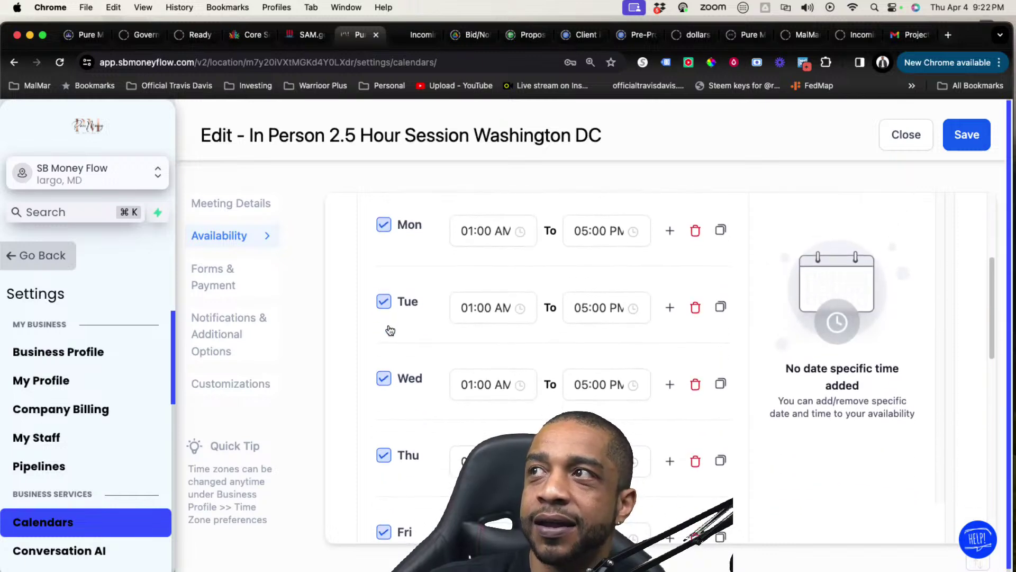
{"action": "scroll", "coordinate": [445, 377], "scroll_direction": "down", "scroll_amount": 1}
{"action": "scroll", "coordinate": [528, 370], "scroll_direction": "up", "scroll_amount": 4}
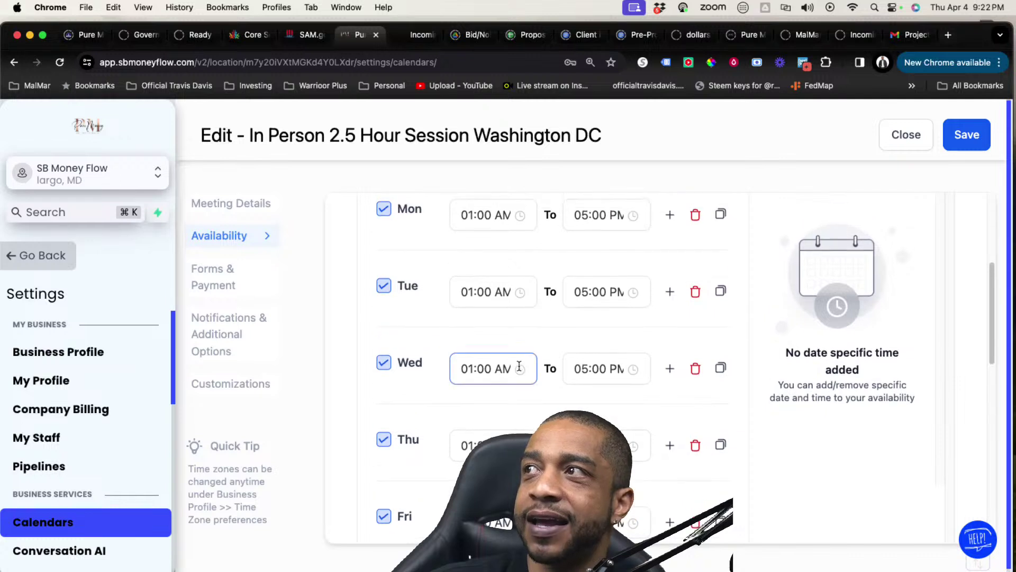
{"action": "scroll", "coordinate": [515, 362], "scroll_direction": "up", "scroll_amount": 5}
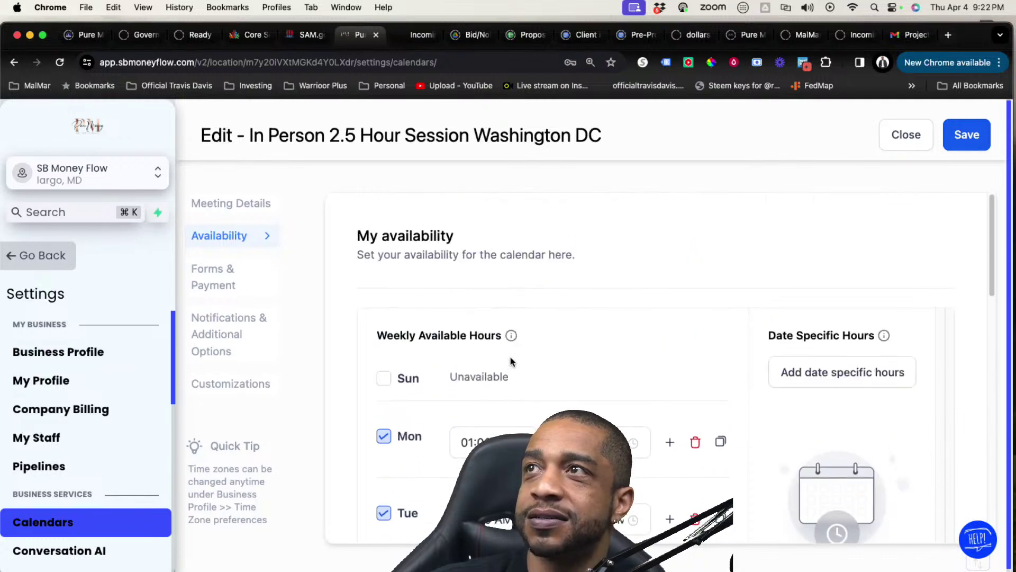
Review the Monday to Friday hours again, continuing down to the recurring meeting and scheduling notice options
{"action": "scroll", "coordinate": [574, 381], "scroll_direction": "down", "scroll_amount": 2}
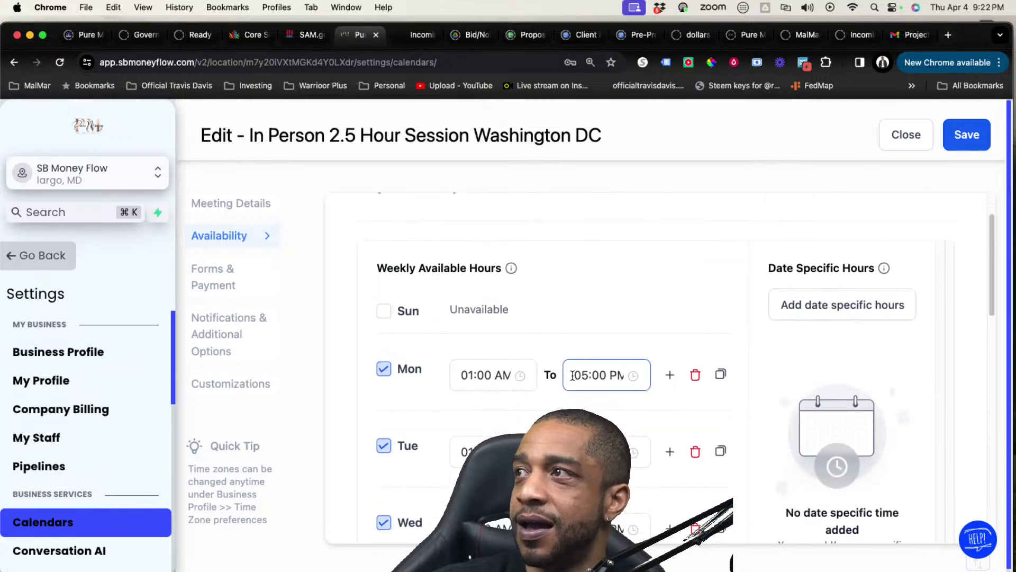
{"action": "scroll", "coordinate": [534, 367], "scroll_direction": "down", "scroll_amount": 1}
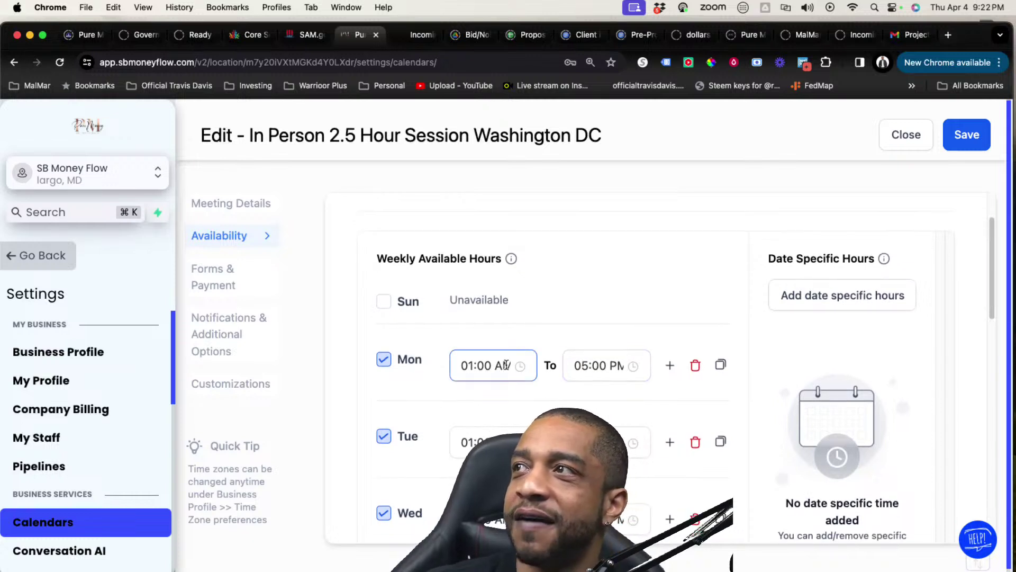
{"action": "scroll", "coordinate": [487, 365], "scroll_direction": "down", "scroll_amount": 3}
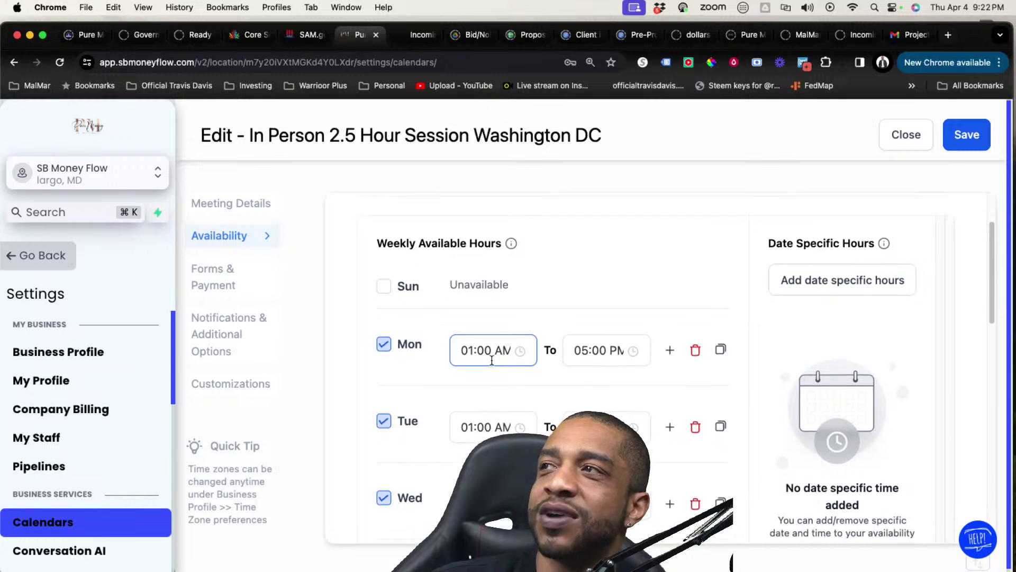
{"action": "scroll", "coordinate": [483, 353], "scroll_direction": "down", "scroll_amount": 5}
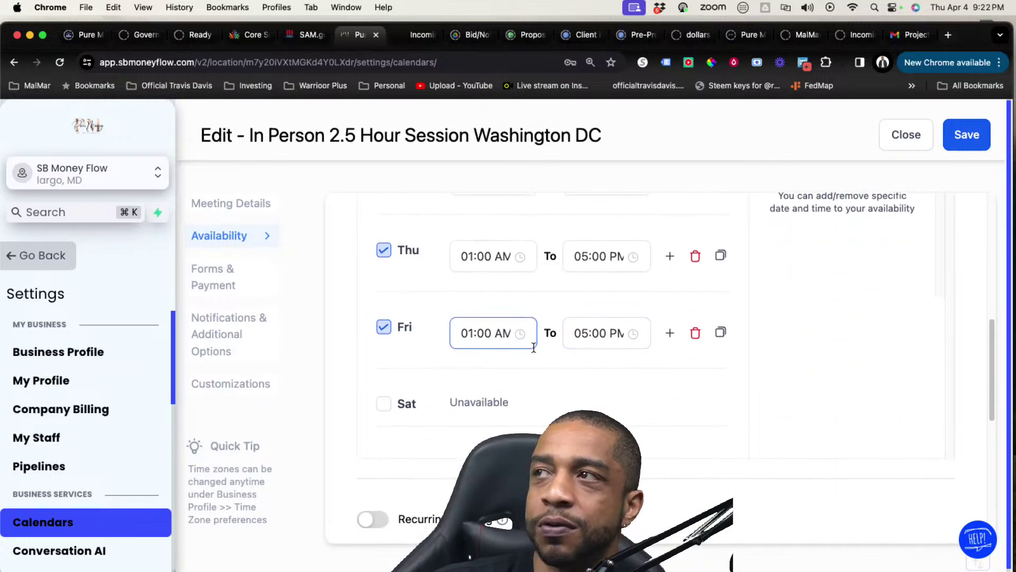
{"action": "scroll", "coordinate": [639, 357], "scroll_direction": "down", "scroll_amount": 3}
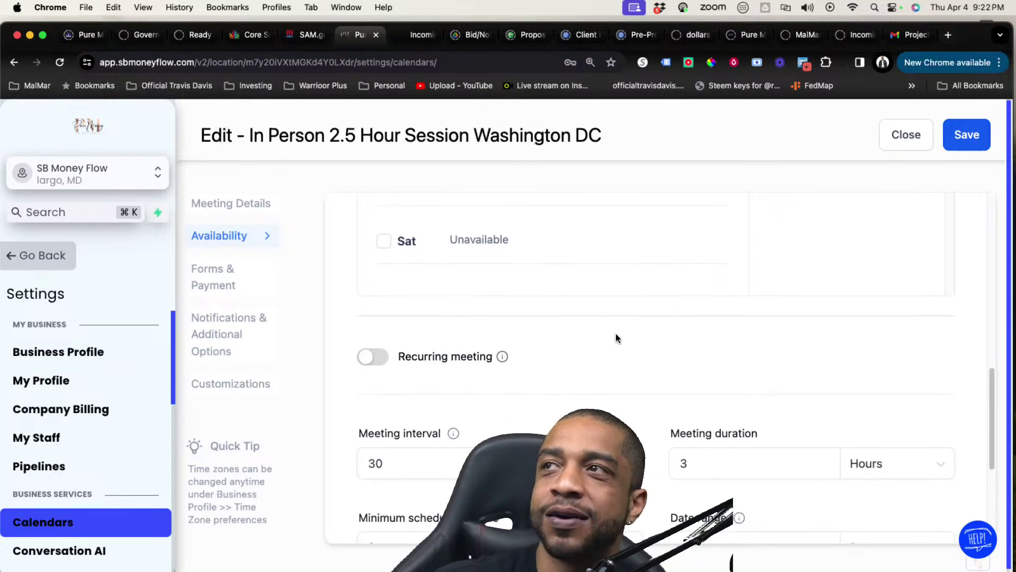
{"action": "scroll", "coordinate": [518, 331], "scroll_direction": "down", "scroll_amount": 1}
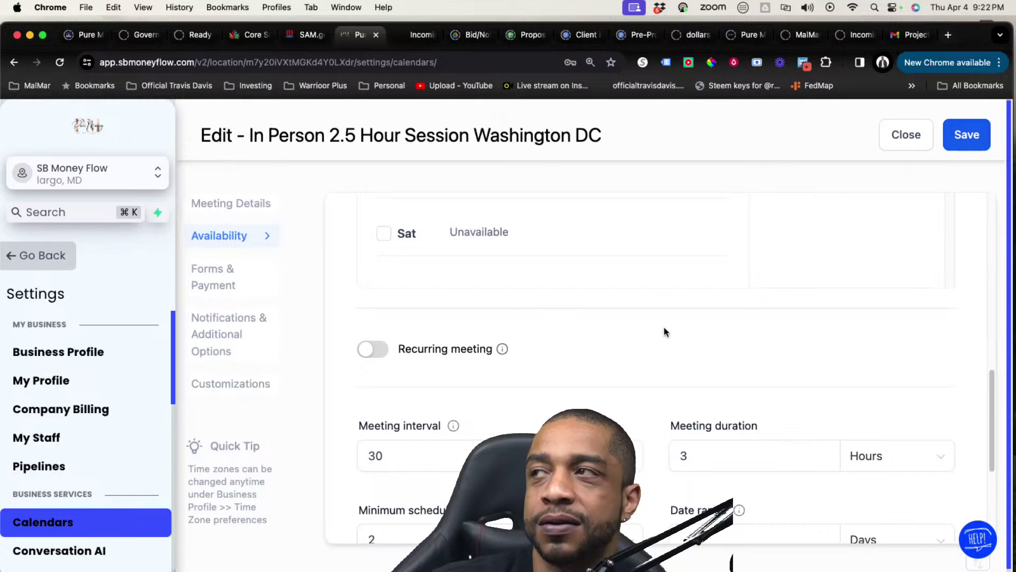
{"action": "scroll", "coordinate": [656, 325], "scroll_direction": "down", "scroll_amount": 4}
Highlight Wednesday's start and end times in the weekly available hours
{"action": "scroll", "coordinate": [641, 339], "scroll_direction": "up", "scroll_amount": 10}
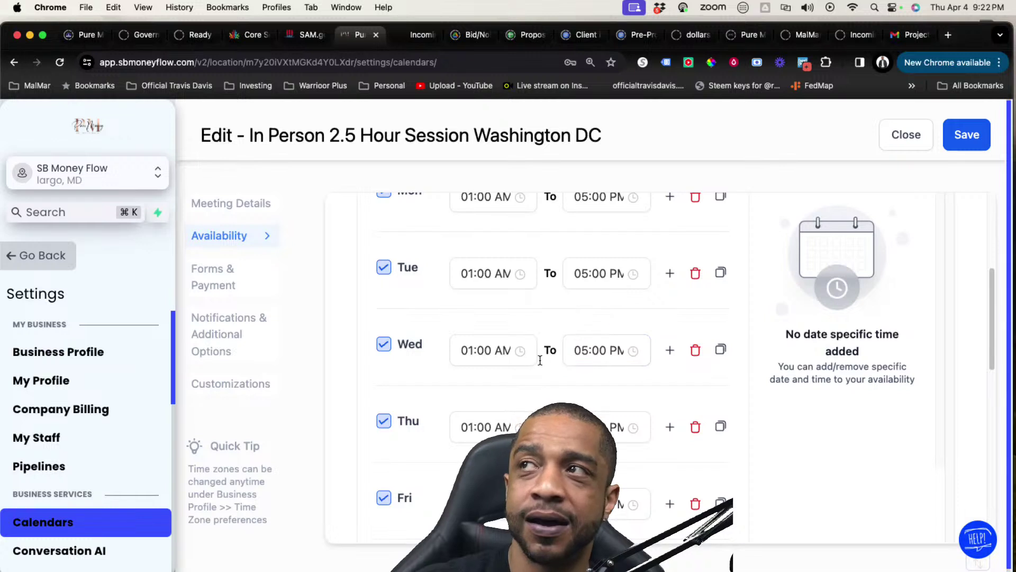
{"action": "left_click_drag", "start_coordinate": [463, 348], "coordinate": [629, 368]}
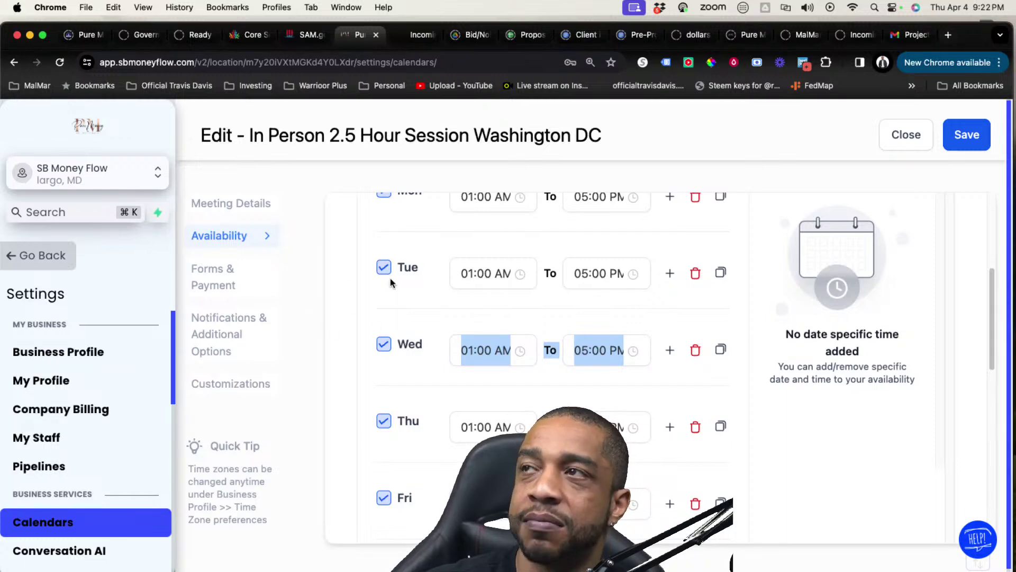
{"action": "scroll", "coordinate": [428, 296], "scroll_direction": "up", "scroll_amount": 5}
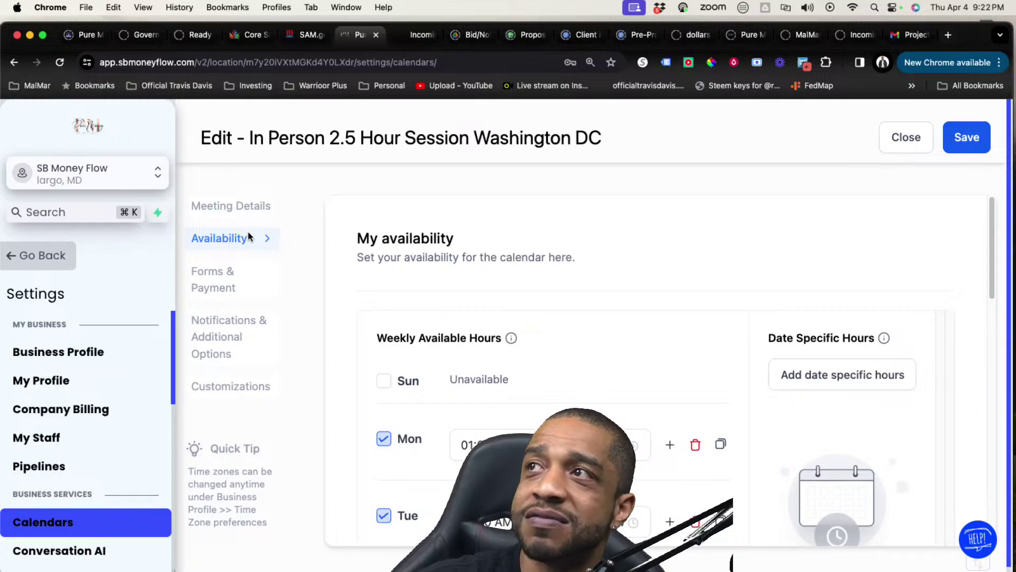
Leave the calendar editor, reopen the calendar settings list and check the actions available for Quick 15 Minute Call
{"action": "left_click", "coordinate": [50, 264]}
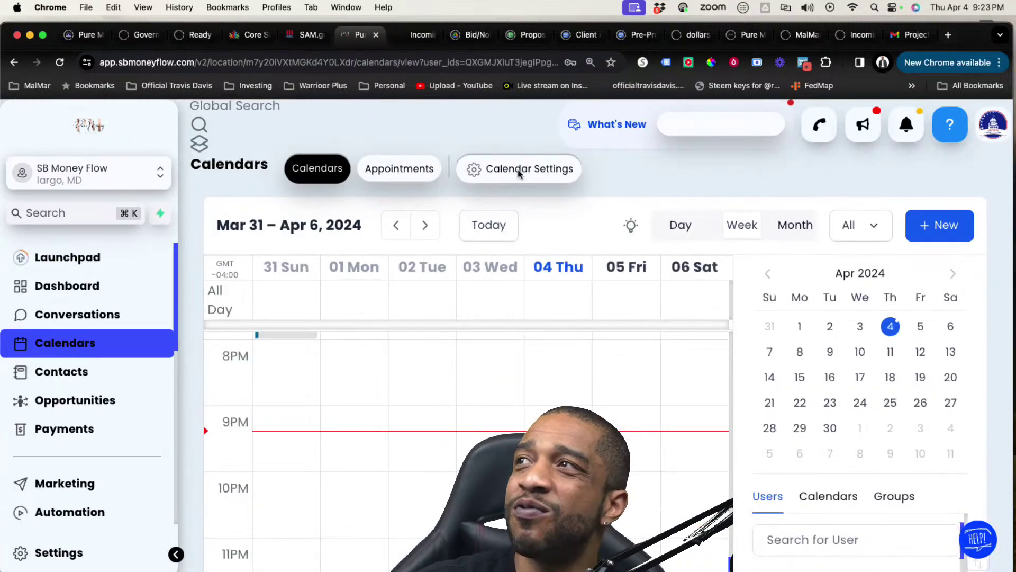
{"action": "left_click", "coordinate": [518, 168]}
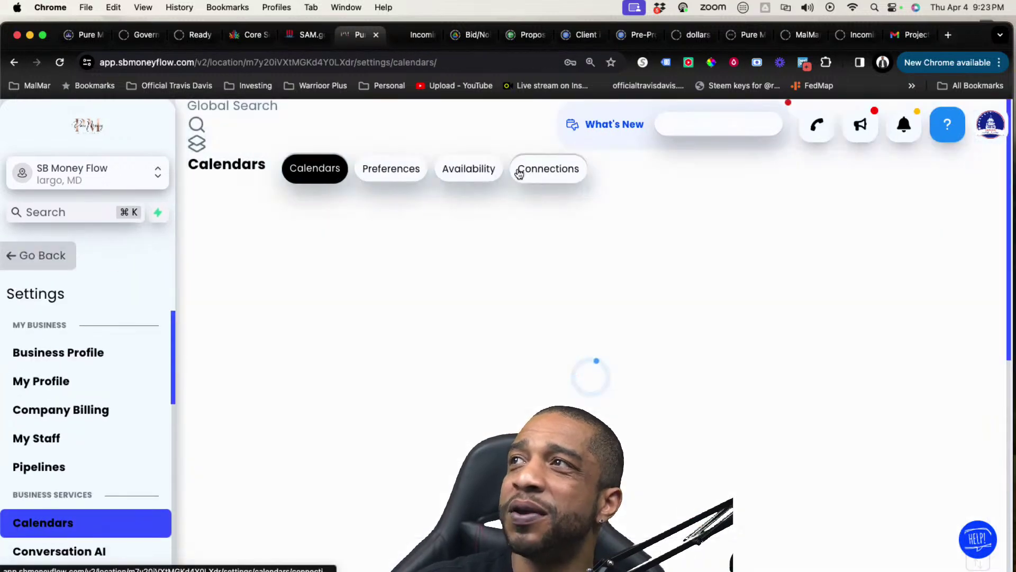
{"action": "scroll", "coordinate": [503, 415], "scroll_direction": "down", "scroll_amount": 3}
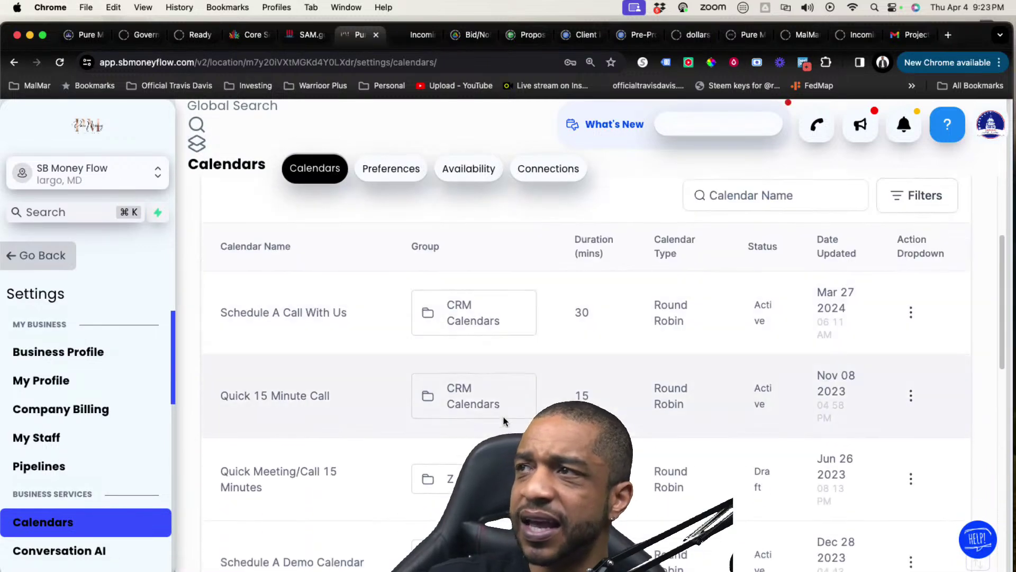
{"action": "left_click", "coordinate": [910, 395]}
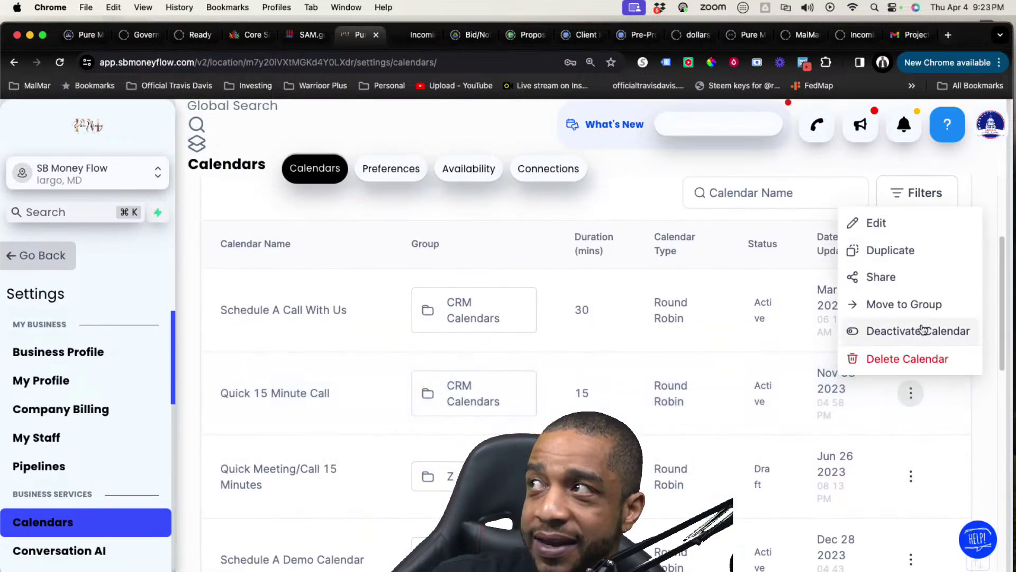
{"action": "left_click", "coordinate": [351, 398]}
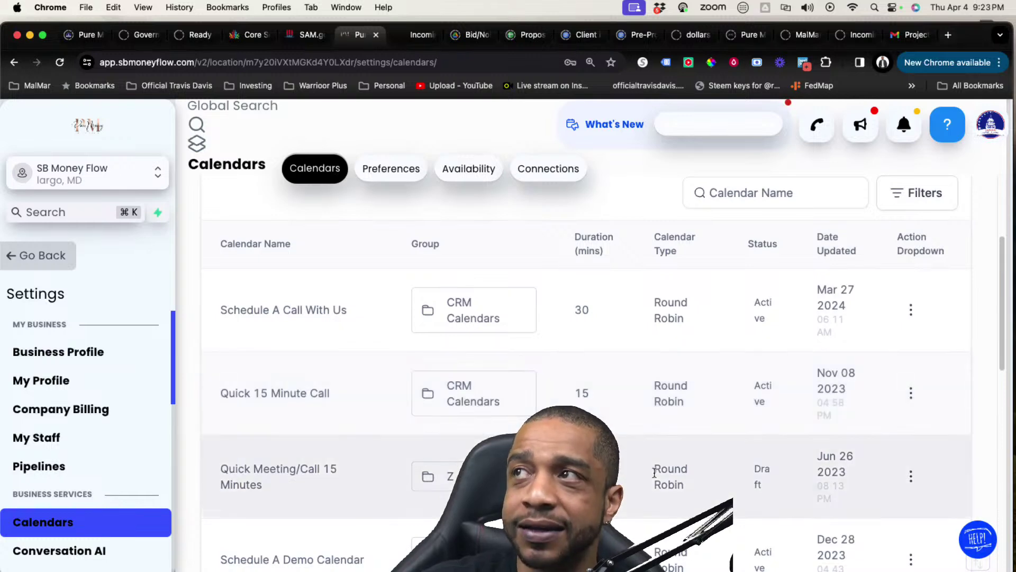
View the Rooms, Equipments and Service Menu sections of the calendar settings
{"action": "scroll", "coordinate": [653, 489], "scroll_direction": "up", "scroll_amount": 3}
{"action": "scroll", "coordinate": [651, 497], "scroll_direction": "down", "scroll_amount": 2}
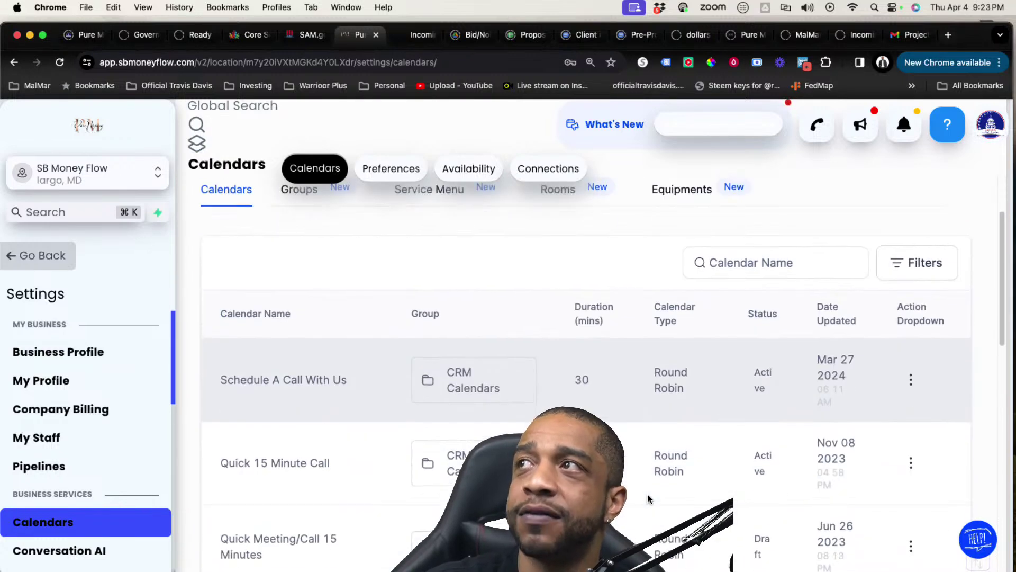
{"action": "scroll", "coordinate": [648, 498], "scroll_direction": "up", "scroll_amount": 2}
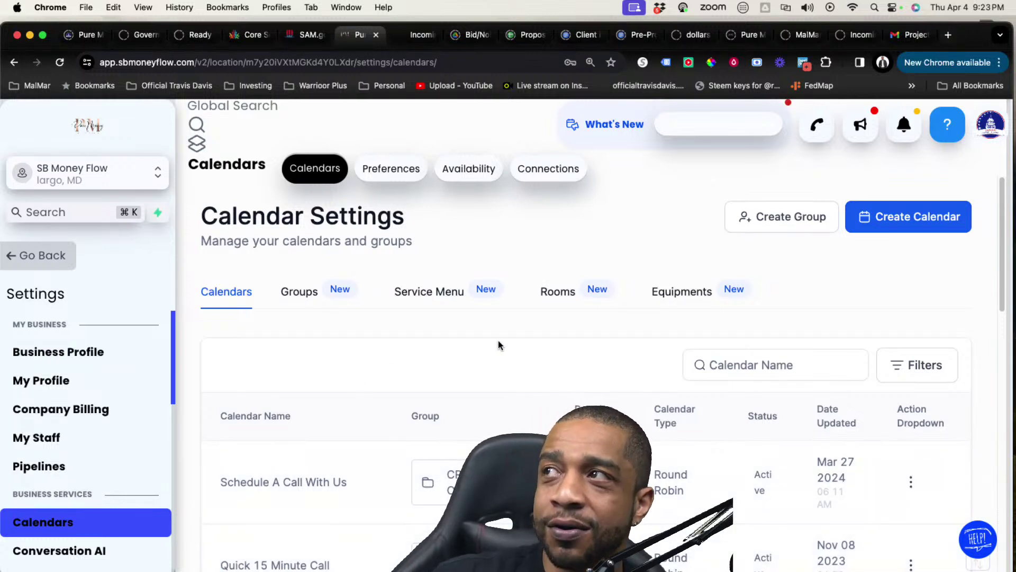
{"action": "left_click", "coordinate": [566, 302]}
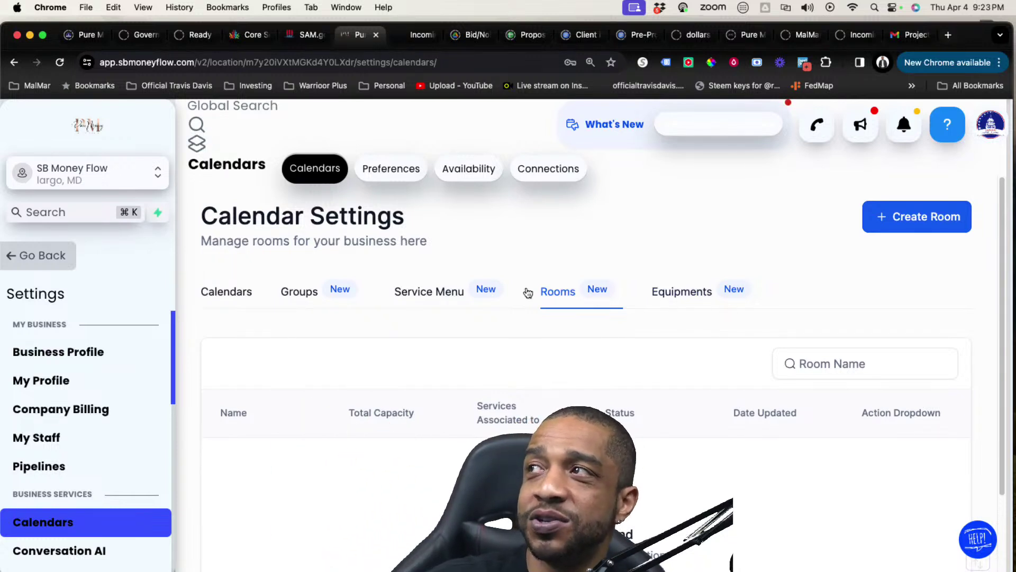
{"action": "left_click", "coordinate": [698, 292]}
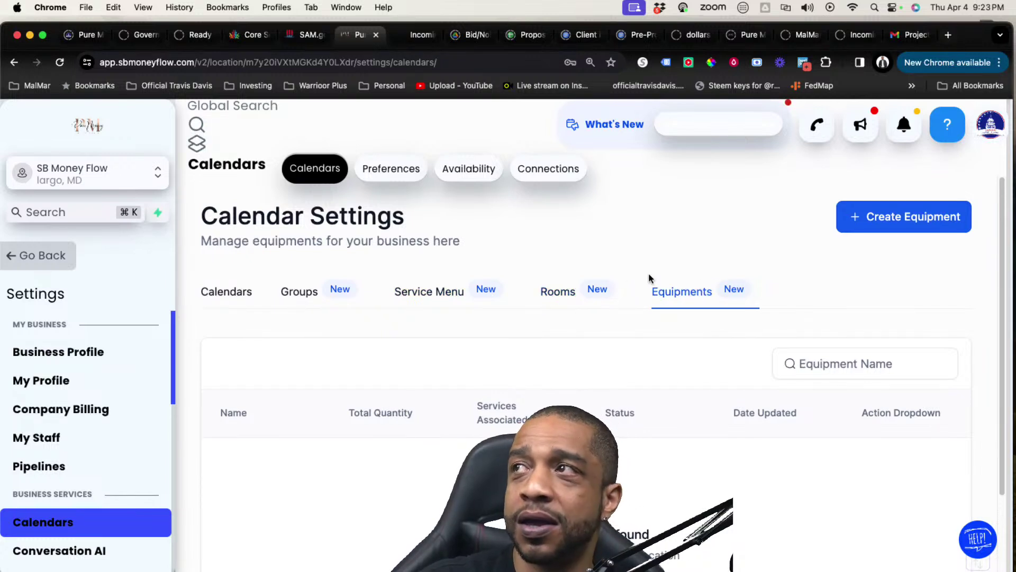
{"action": "left_click", "coordinate": [457, 300]}
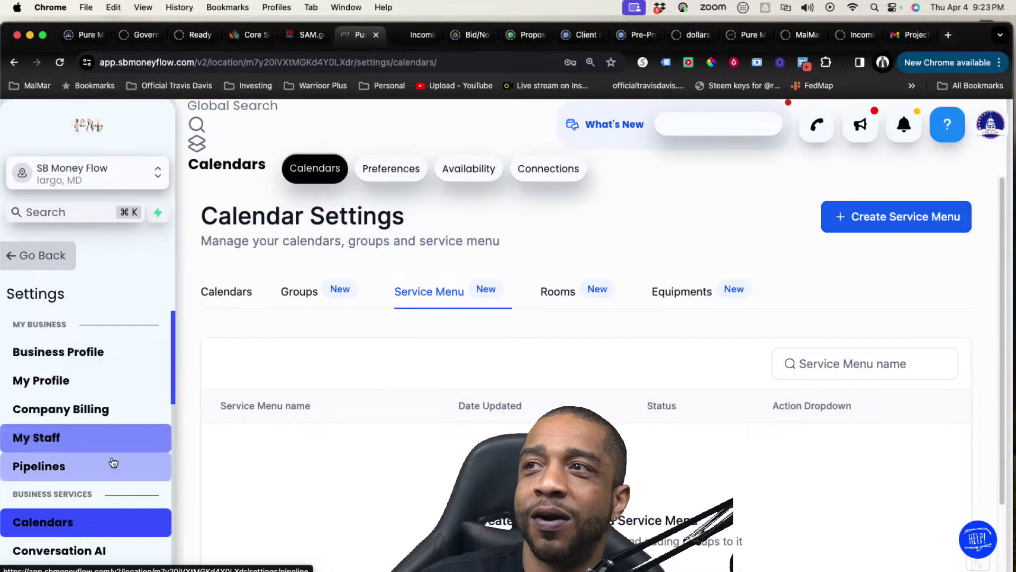
{"action": "scroll", "coordinate": [113, 462], "scroll_direction": "down", "scroll_amount": 2}
{"action": "scroll", "coordinate": [114, 462], "scroll_direction": "up", "scroll_amount": 2}
{"action": "scroll", "coordinate": [109, 432], "scroll_direction": "down", "scroll_amount": 1}
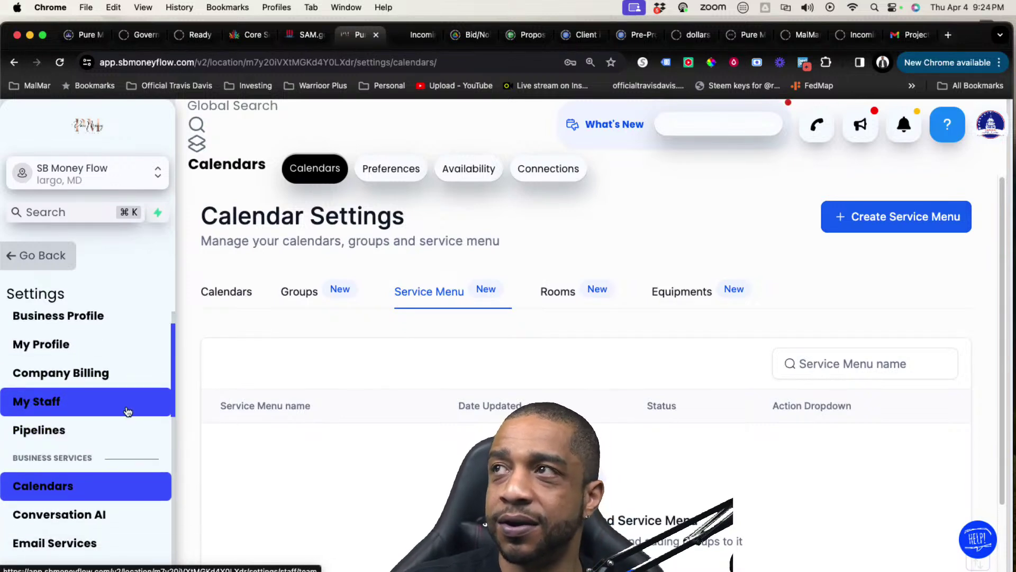
{"action": "scroll", "coordinate": [115, 415], "scroll_direction": "up", "scroll_amount": 1}
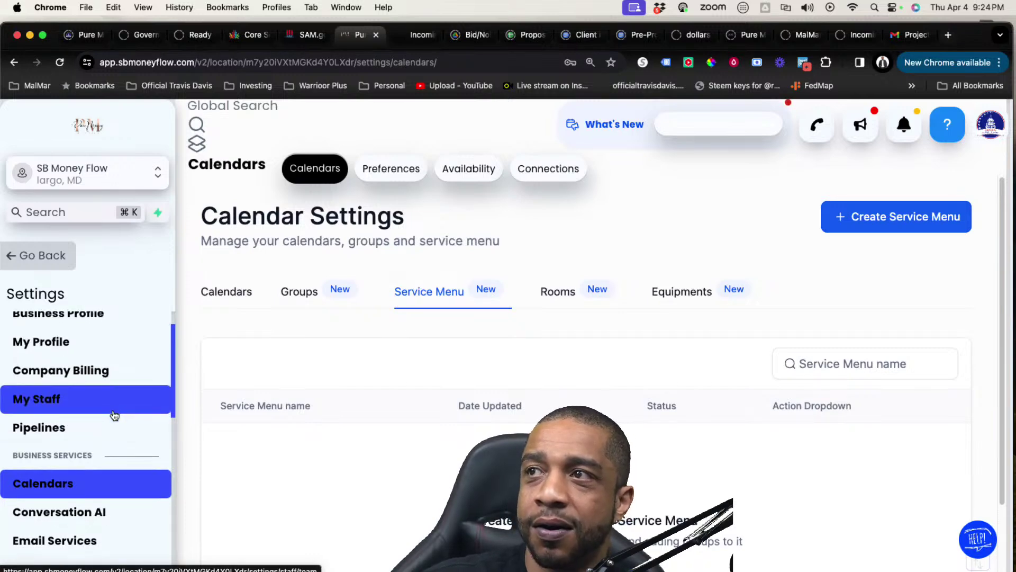
{"action": "scroll", "coordinate": [113, 413], "scroll_direction": "up", "scroll_amount": 1}
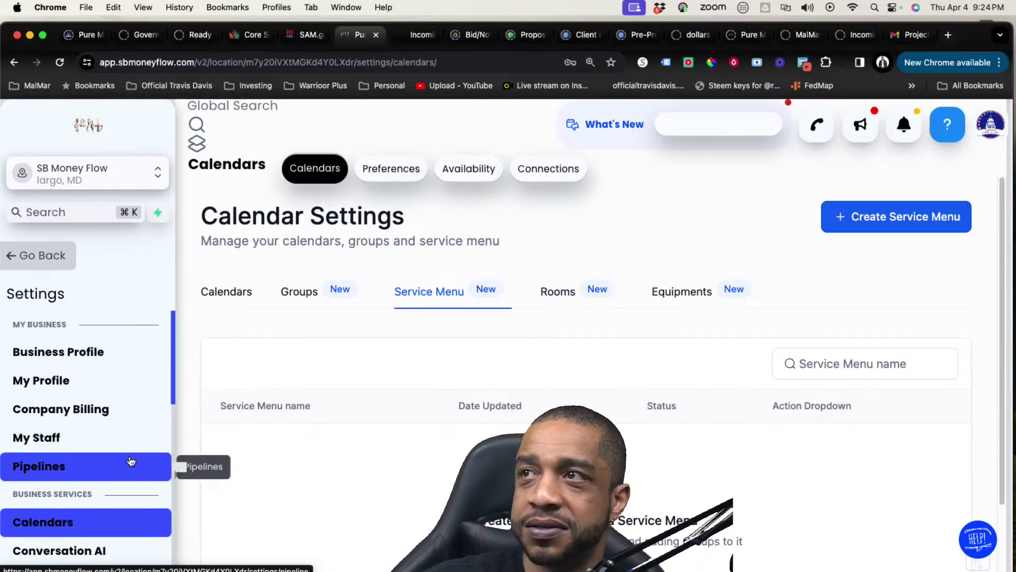
Leave the settings and switch from the SB Money Flow account to the GovCon demo account
{"action": "left_click", "coordinate": [21, 255]}
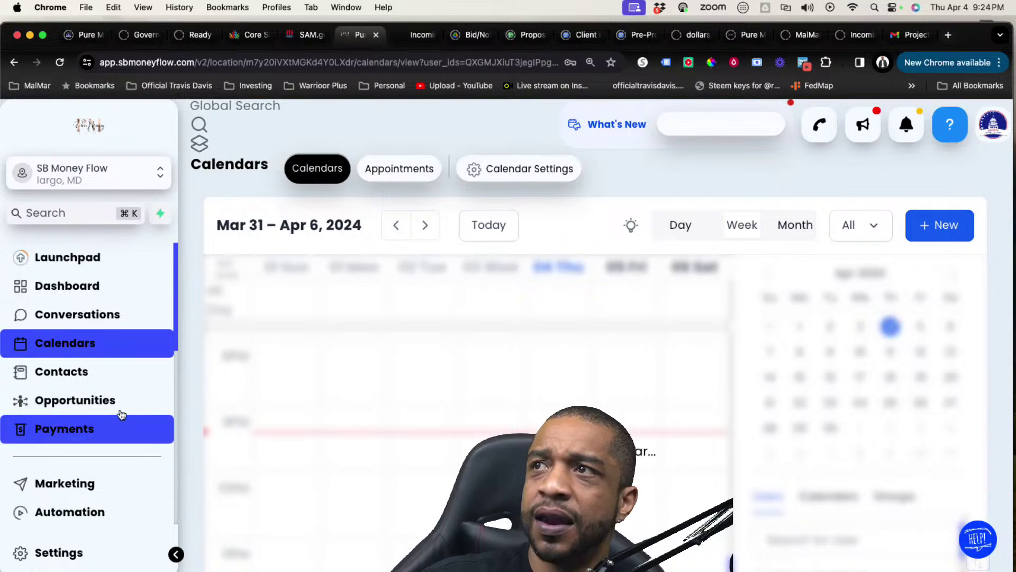
{"action": "left_click", "coordinate": [100, 171]}
{"action": "left_click", "coordinate": [323, 294]}
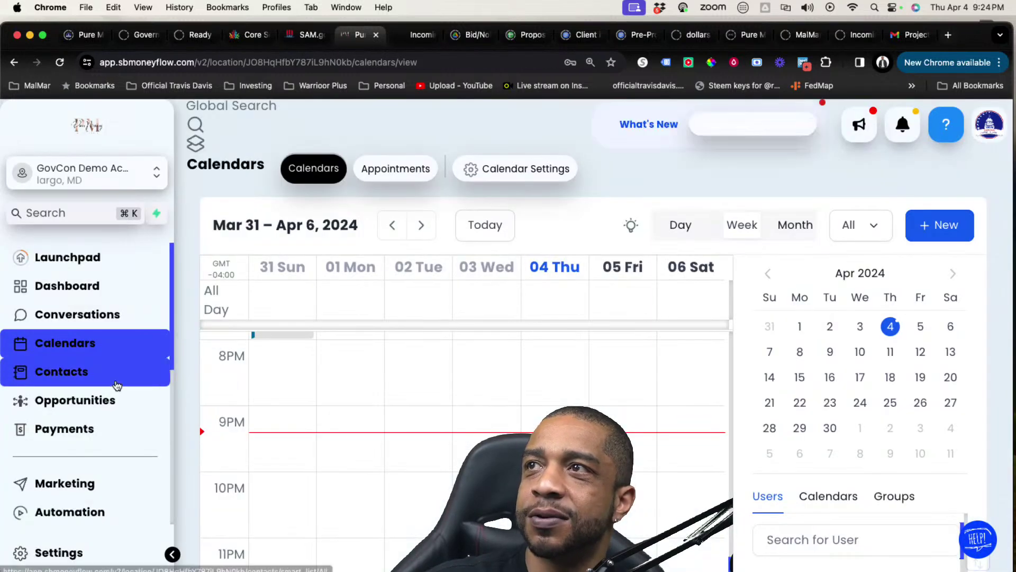
Open Conversations, list all of them, and open the contact conversation dated Feb 23 with its message composer collapsed
{"action": "left_click", "coordinate": [79, 323]}
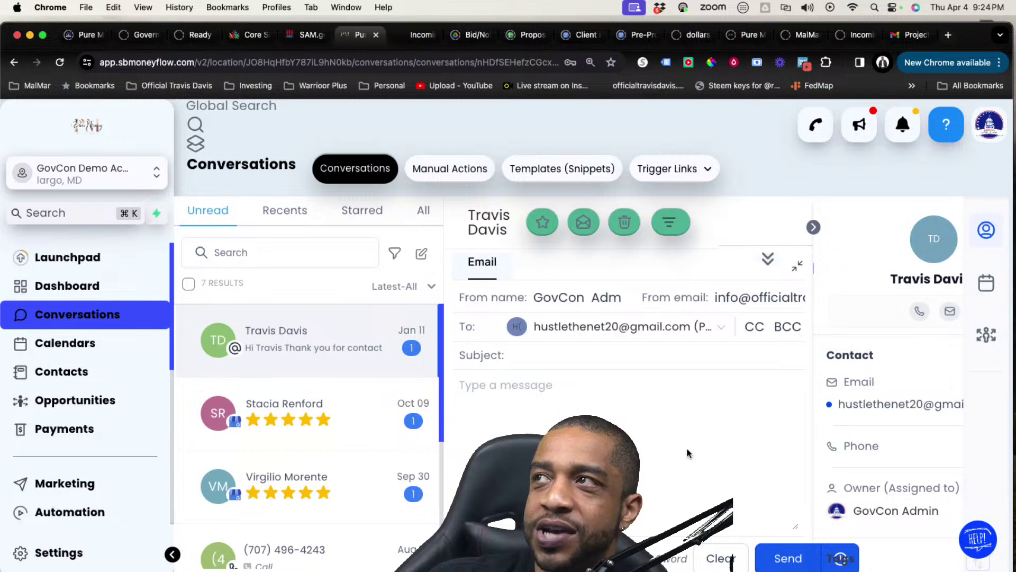
{"action": "left_click", "coordinate": [423, 217]}
{"action": "scroll", "coordinate": [326, 490], "scroll_direction": "down", "scroll_amount": 2}
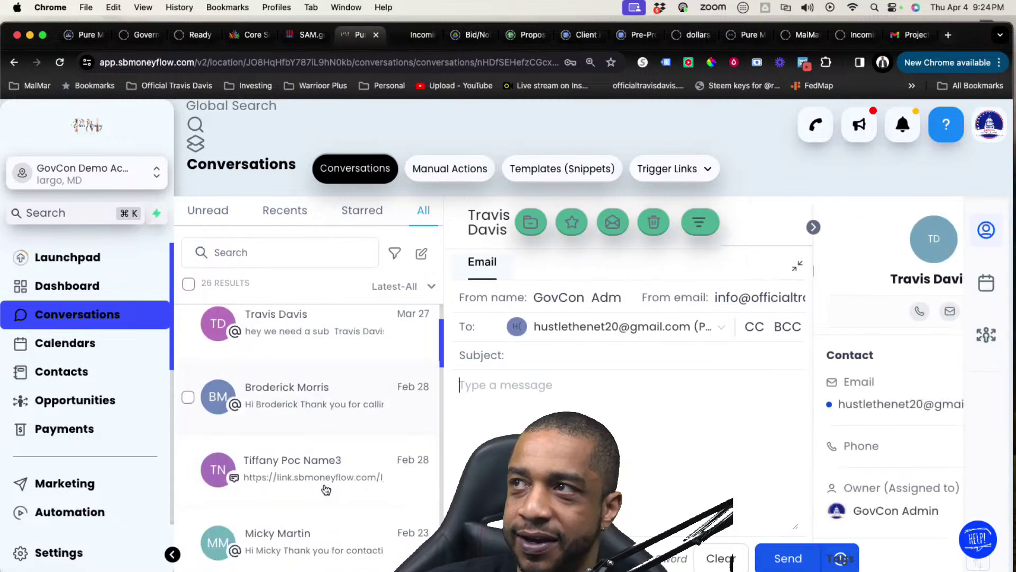
{"action": "scroll", "coordinate": [326, 490], "scroll_direction": "down", "scroll_amount": 3}
{"action": "left_click", "coordinate": [284, 415]}
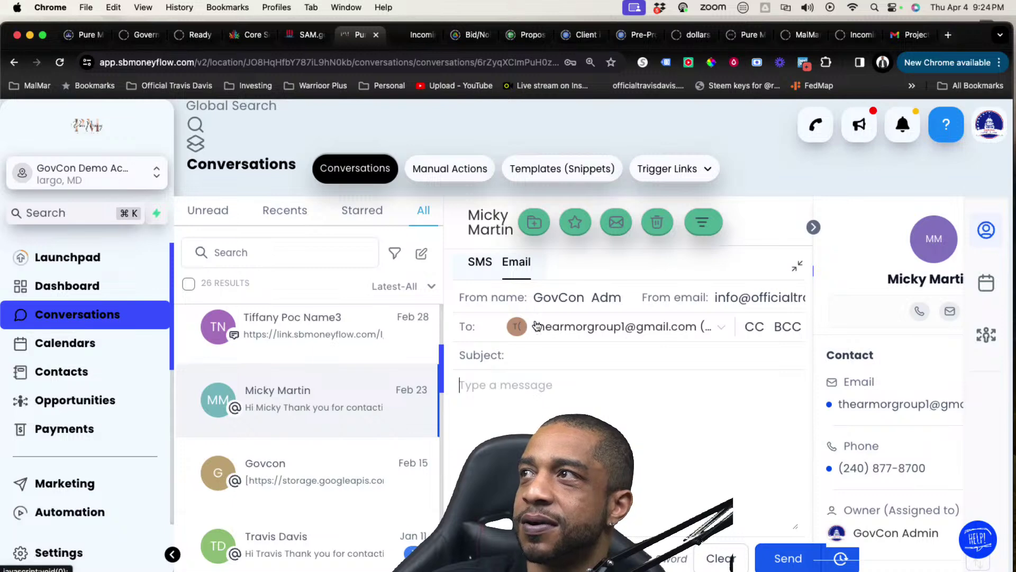
{"action": "left_click", "coordinate": [801, 267]}
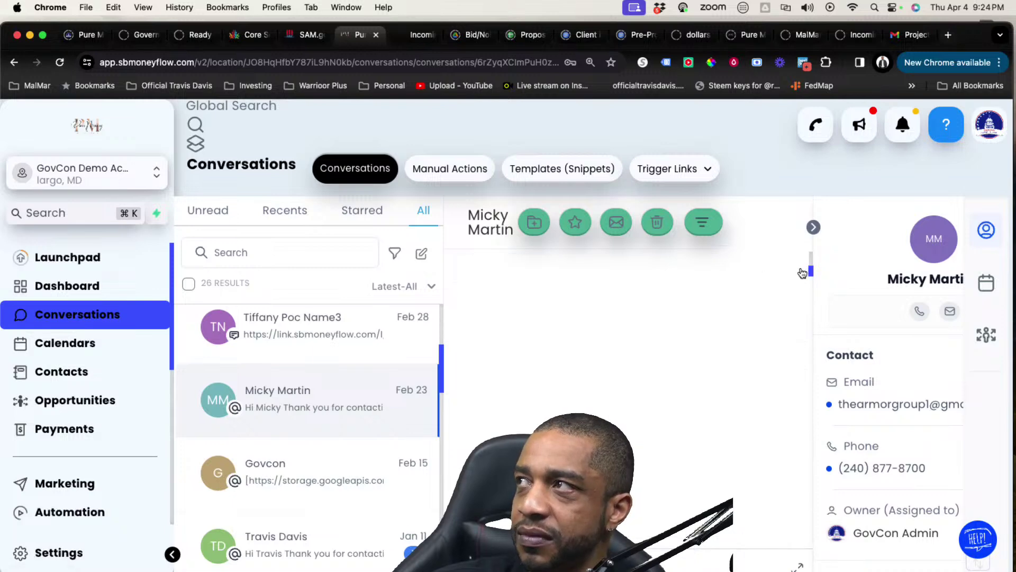
Open the contact's full record and review its conversation history, from the opportunity creation and email through the opportunity updates
{"action": "left_click", "coordinate": [916, 281]}
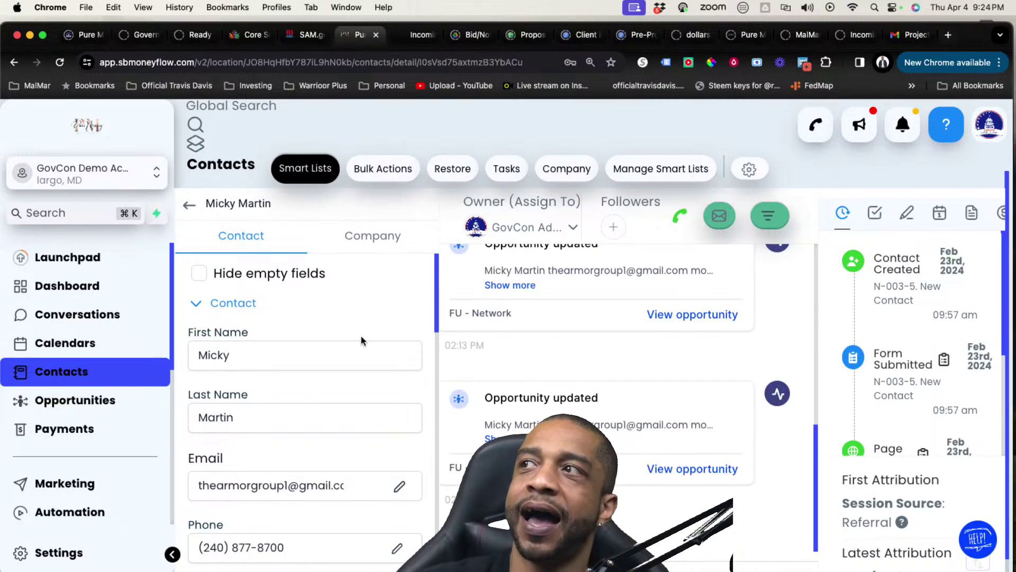
{"action": "scroll", "coordinate": [640, 414], "scroll_direction": "up", "scroll_amount": 6}
{"action": "scroll", "coordinate": [634, 418], "scroll_direction": "down", "scroll_amount": 3}
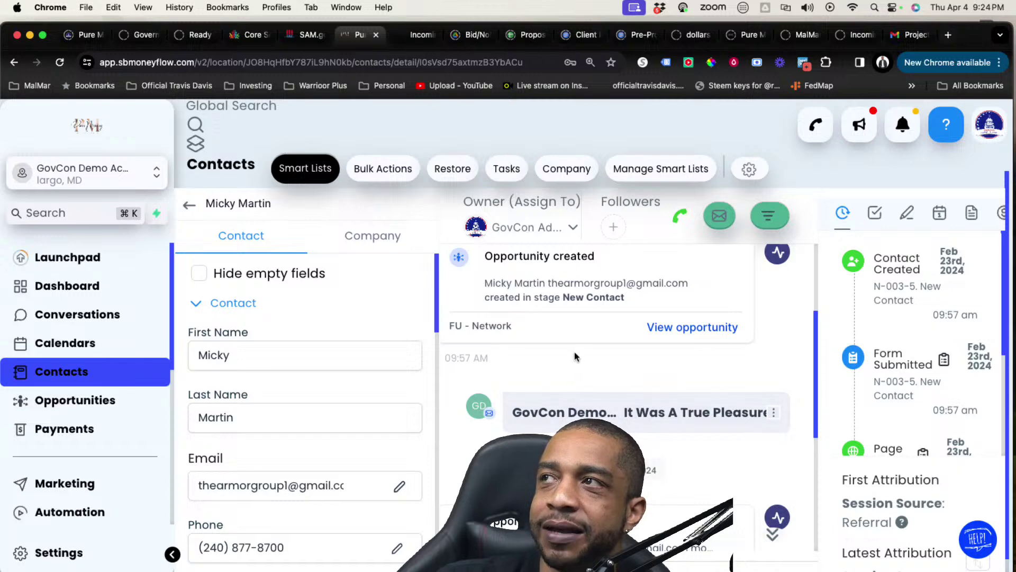
{"action": "scroll", "coordinate": [596, 293], "scroll_direction": "down", "scroll_amount": 3}
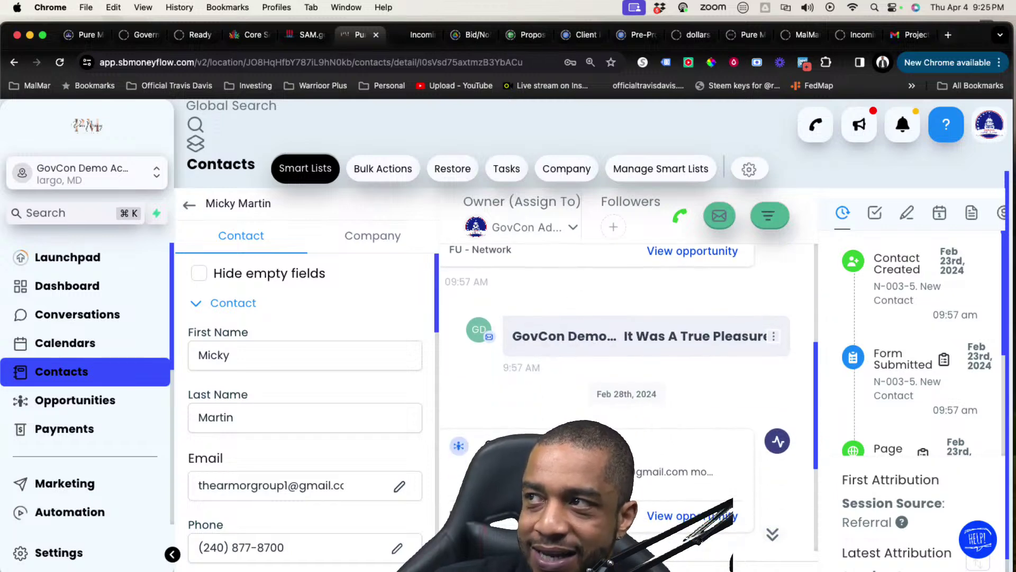
{"action": "scroll", "coordinate": [623, 303], "scroll_direction": "up", "scroll_amount": 4}
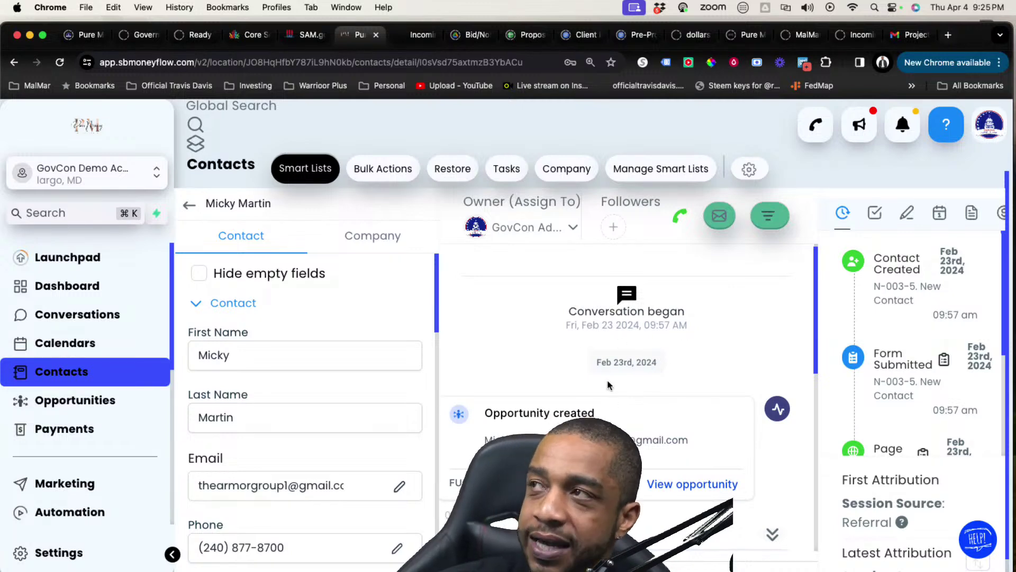
{"action": "scroll", "coordinate": [608, 379], "scroll_direction": "down", "scroll_amount": 4}
{"action": "scroll", "coordinate": [605, 369], "scroll_direction": "down", "scroll_amount": 5}
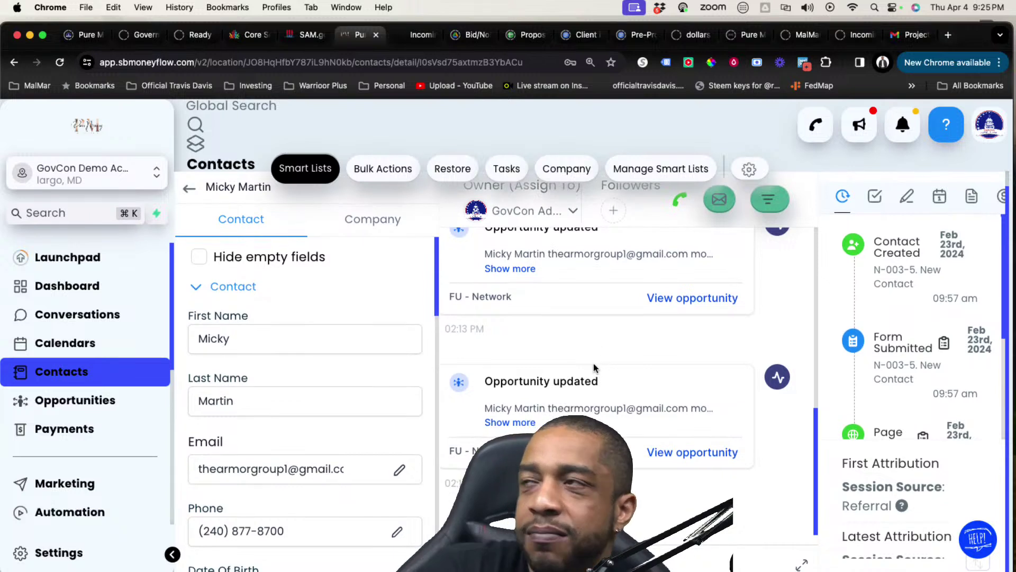
{"action": "scroll", "coordinate": [585, 376], "scroll_direction": "up", "scroll_amount": 2}
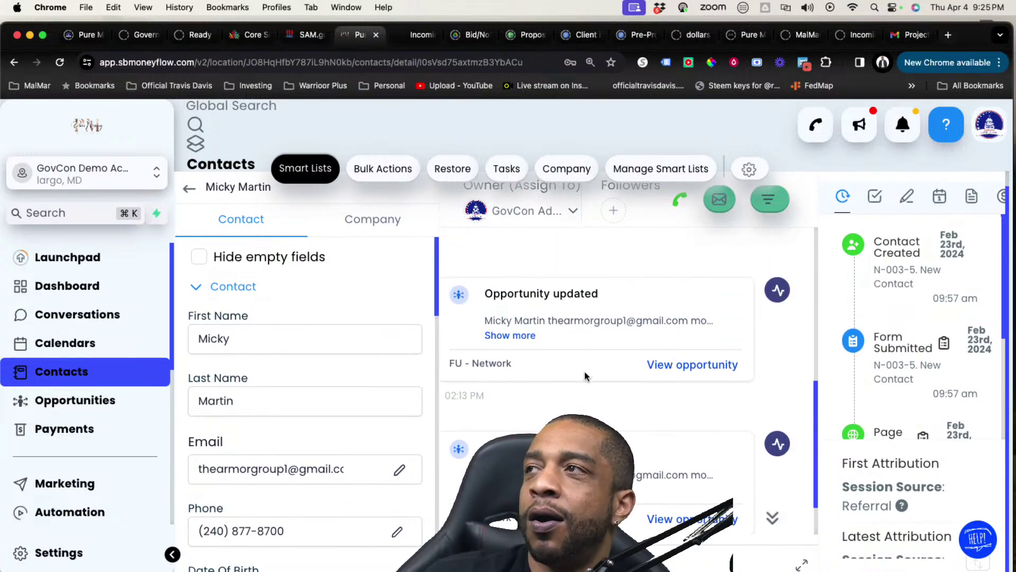
{"action": "scroll", "coordinate": [583, 377], "scroll_direction": "up", "scroll_amount": 2}
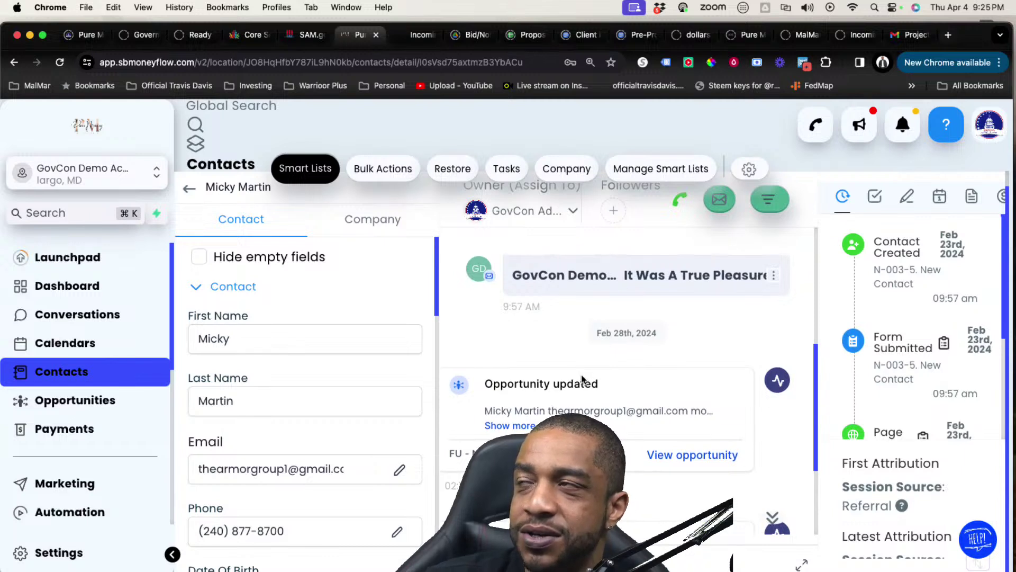
{"action": "scroll", "coordinate": [585, 378], "scroll_direction": "up", "scroll_amount": 1}
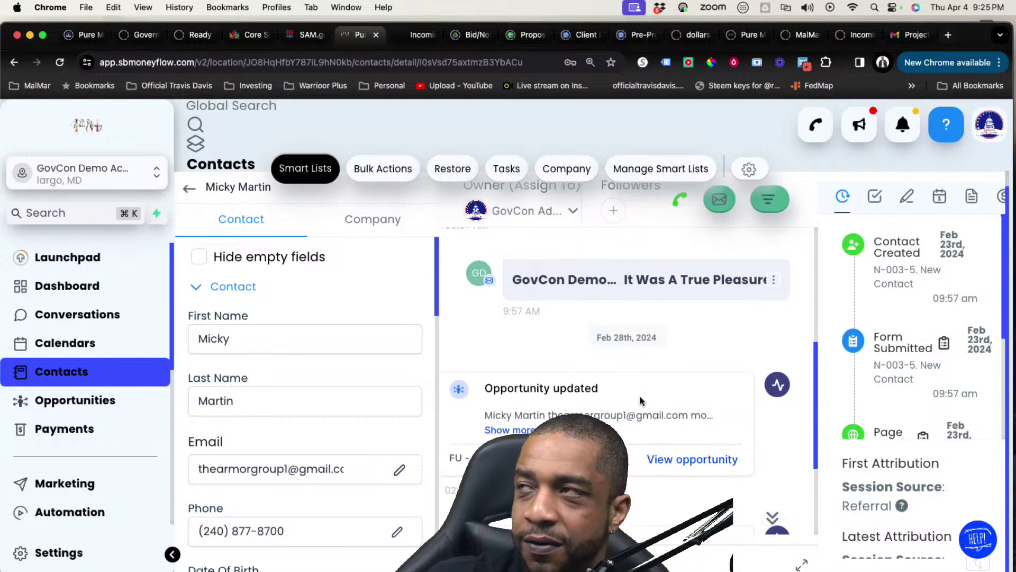
{"action": "scroll", "coordinate": [640, 396], "scroll_direction": "up", "scroll_amount": 3}
{"action": "scroll", "coordinate": [642, 309], "scroll_direction": "up", "scroll_amount": 1}
{"action": "scroll", "coordinate": [649, 348], "scroll_direction": "down", "scroll_amount": 1}
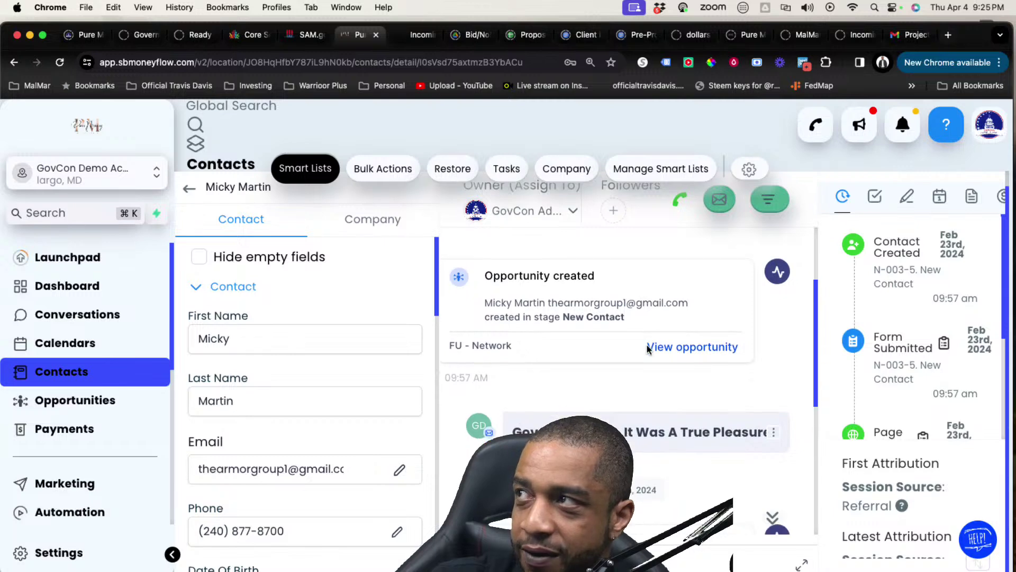
{"action": "scroll", "coordinate": [614, 385], "scroll_direction": "down", "scroll_amount": 6}
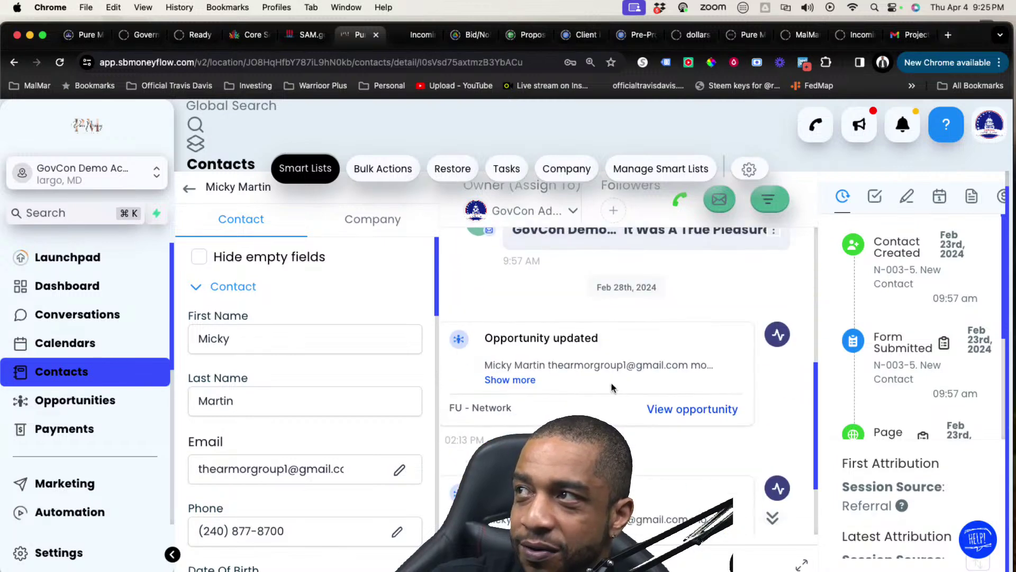
{"action": "scroll", "coordinate": [615, 387], "scroll_direction": "down", "scroll_amount": 2}
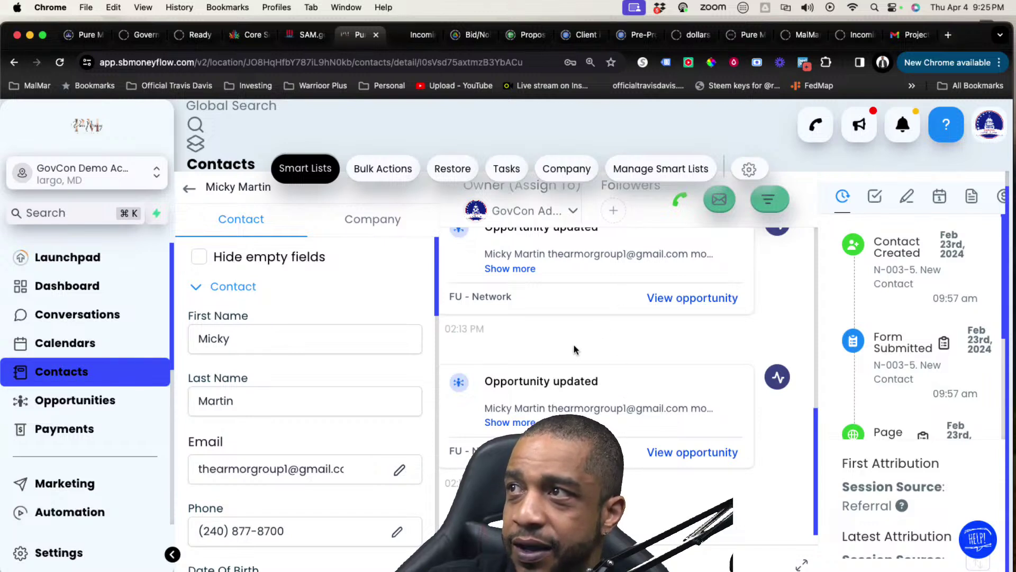
Look through the contact's fields and tags, and expand Automation to view the past workflows
{"action": "scroll", "coordinate": [391, 413], "scroll_direction": "down", "scroll_amount": 2}
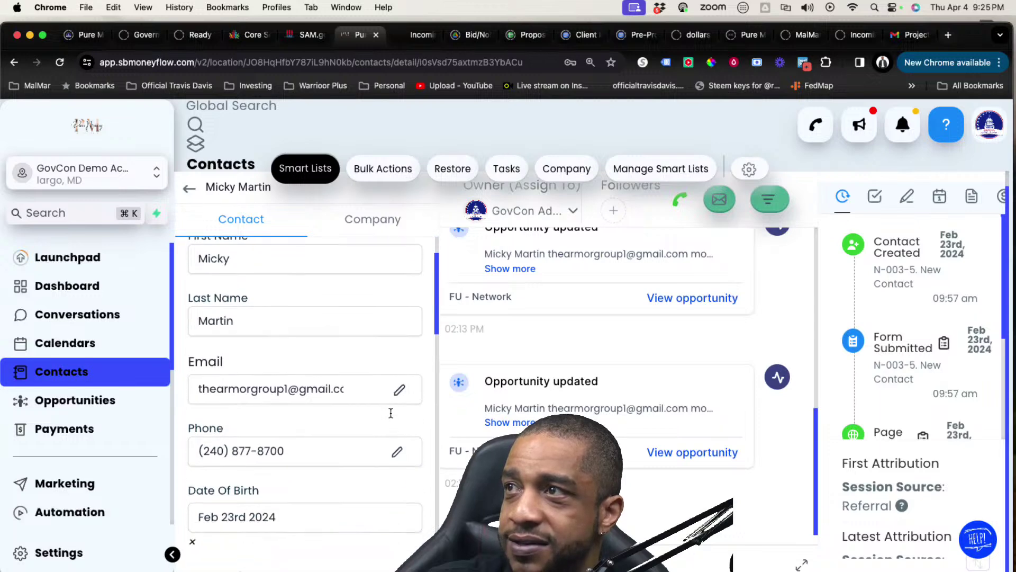
{"action": "scroll", "coordinate": [390, 413], "scroll_direction": "down", "scroll_amount": 10}
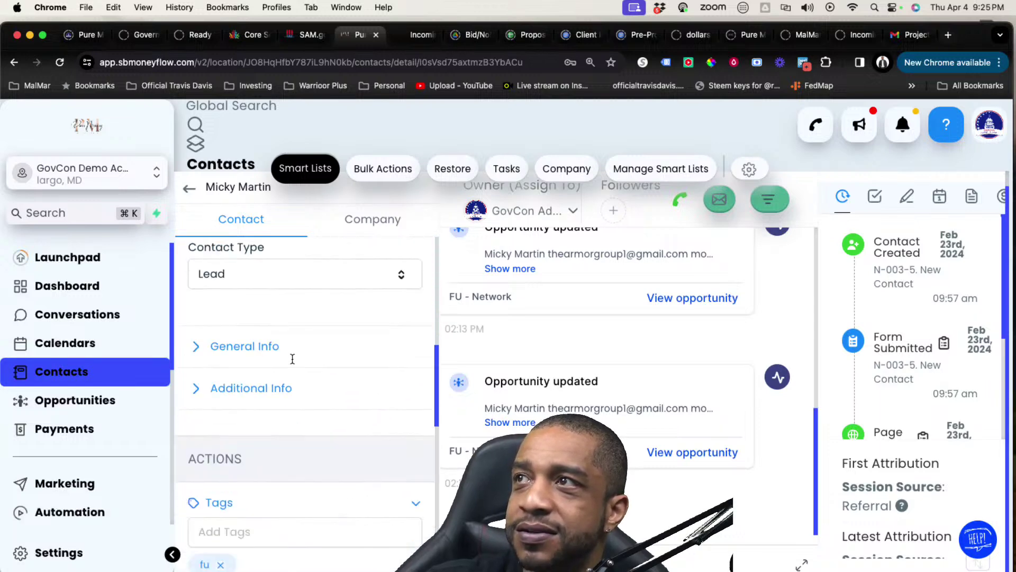
{"action": "scroll", "coordinate": [292, 359], "scroll_direction": "down", "scroll_amount": 2}
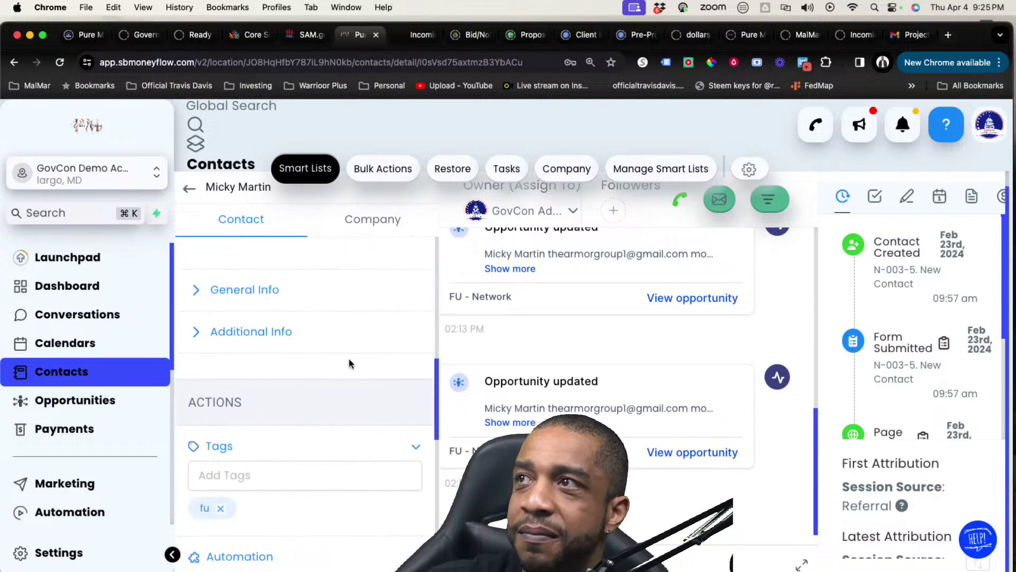
{"action": "scroll", "coordinate": [350, 359], "scroll_direction": "down", "scroll_amount": 3}
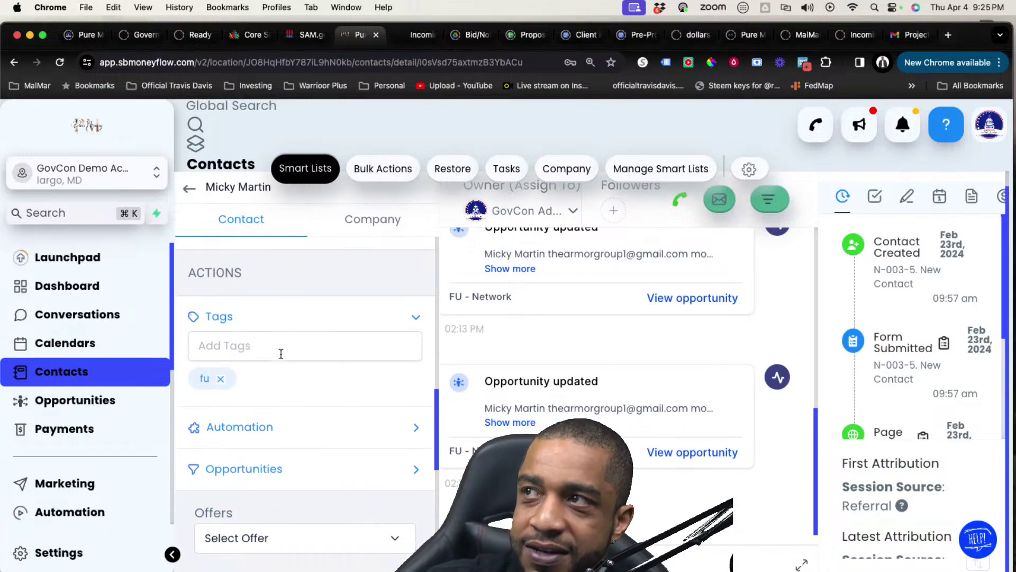
{"action": "scroll", "coordinate": [282, 356], "scroll_direction": "down", "scroll_amount": 5}
{"action": "scroll", "coordinate": [281, 363], "scroll_direction": "up", "scroll_amount": 3}
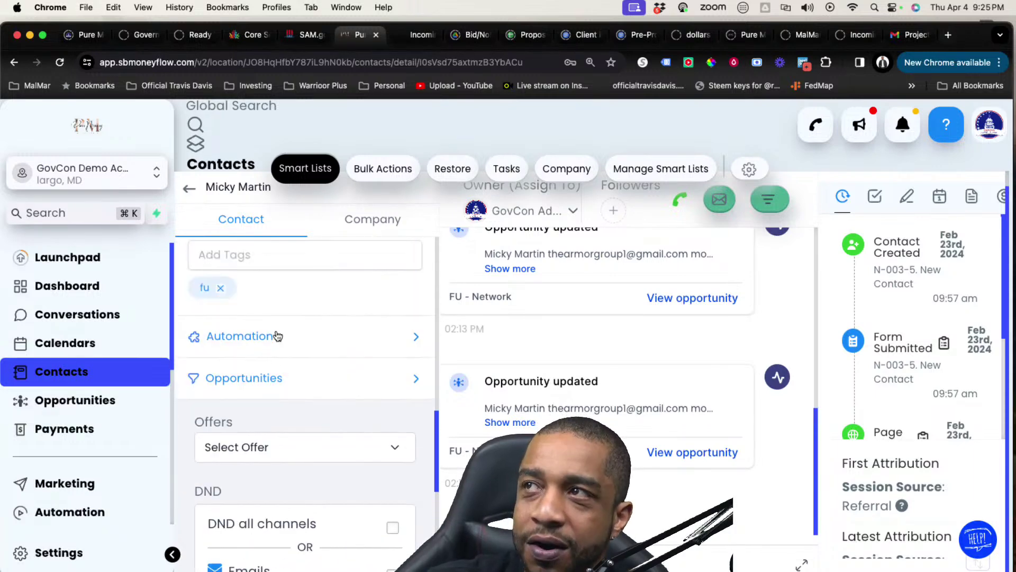
{"action": "left_click", "coordinate": [276, 335]}
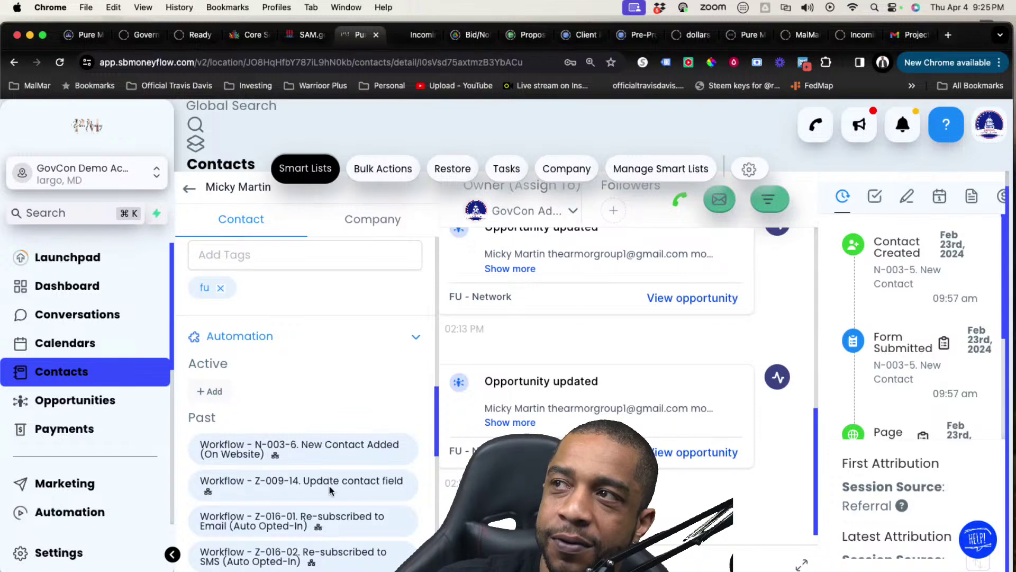
{"action": "scroll", "coordinate": [330, 490], "scroll_direction": "down", "scroll_amount": 3}
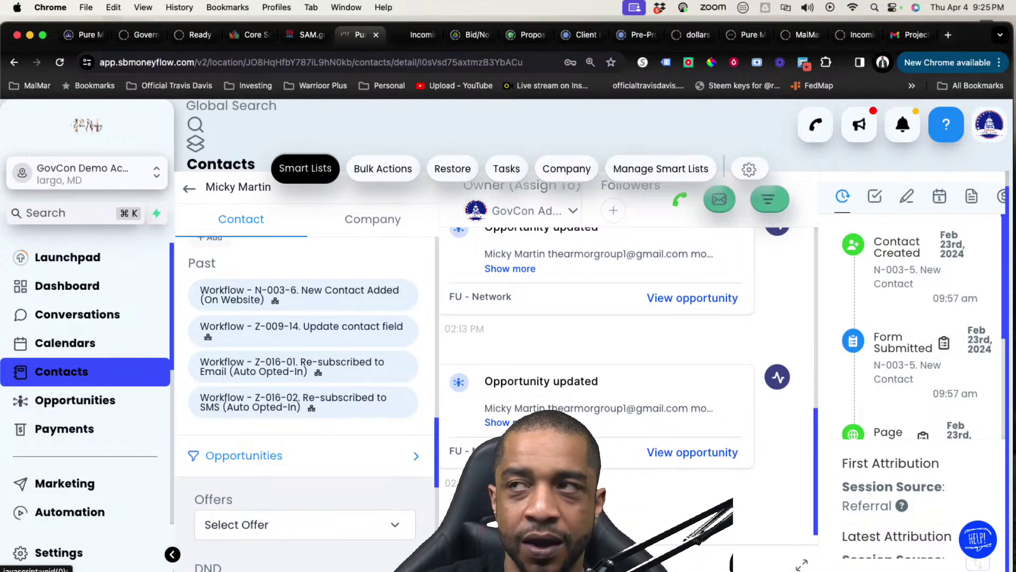
Expand the message composer in the contact's record to view the SMS and Email options, and collapse it again
{"action": "left_click", "coordinate": [512, 561]}
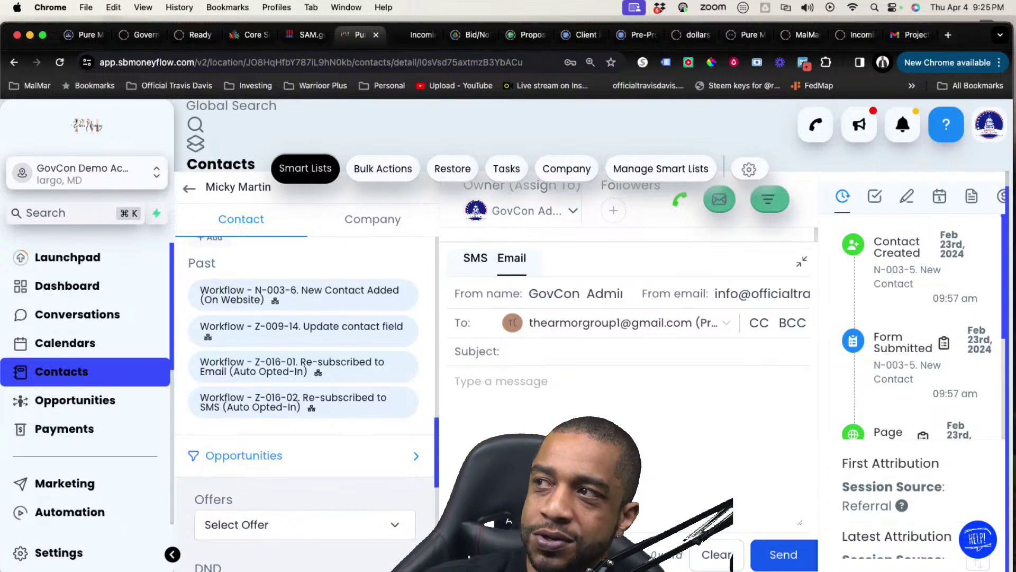
{"action": "left_click", "coordinate": [801, 261]}
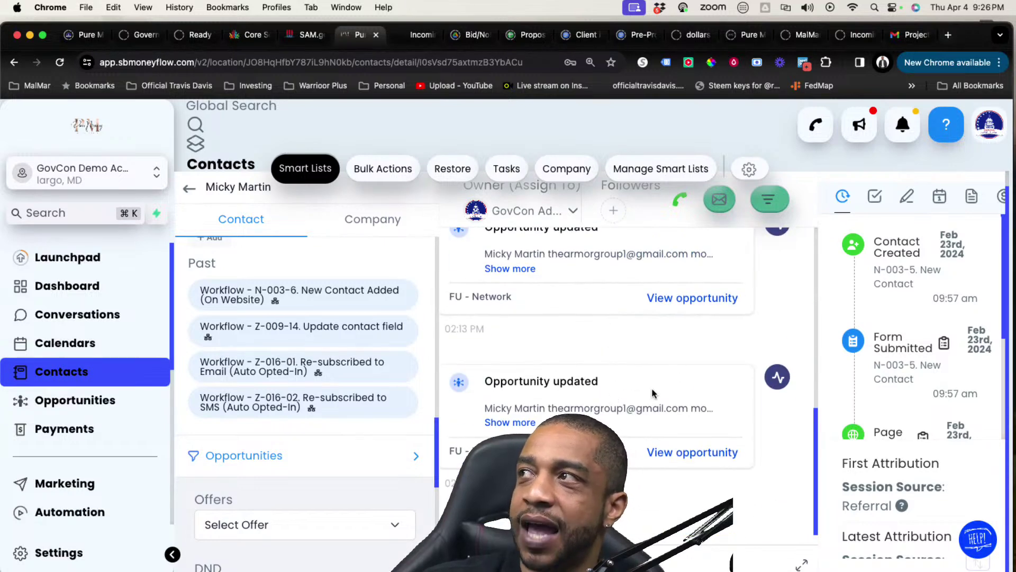
{"action": "scroll", "coordinate": [873, 265], "scroll_direction": "up", "scroll_amount": 1}
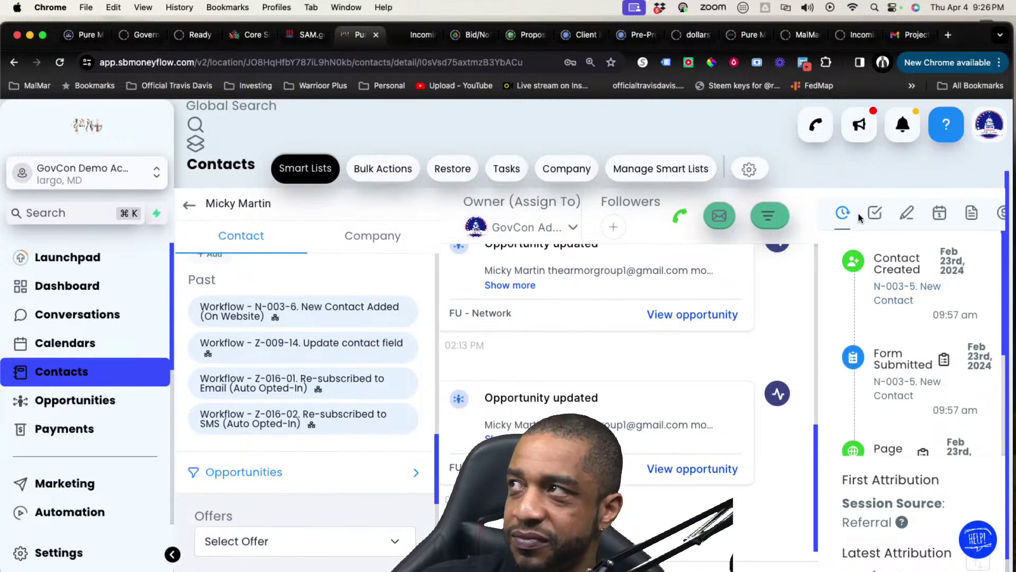
Review the contact's activity timeline, covering contact creation, form submission and page visits
{"action": "left_click", "coordinate": [844, 214]}
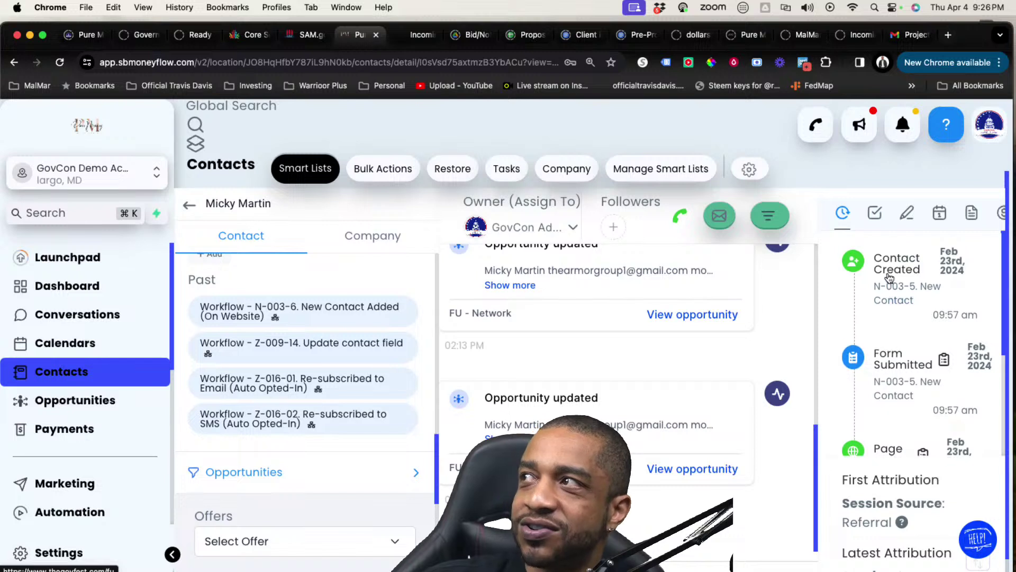
{"action": "scroll", "coordinate": [895, 339], "scroll_direction": "down", "scroll_amount": 1}
{"action": "scroll", "coordinate": [894, 336], "scroll_direction": "down", "scroll_amount": 3}
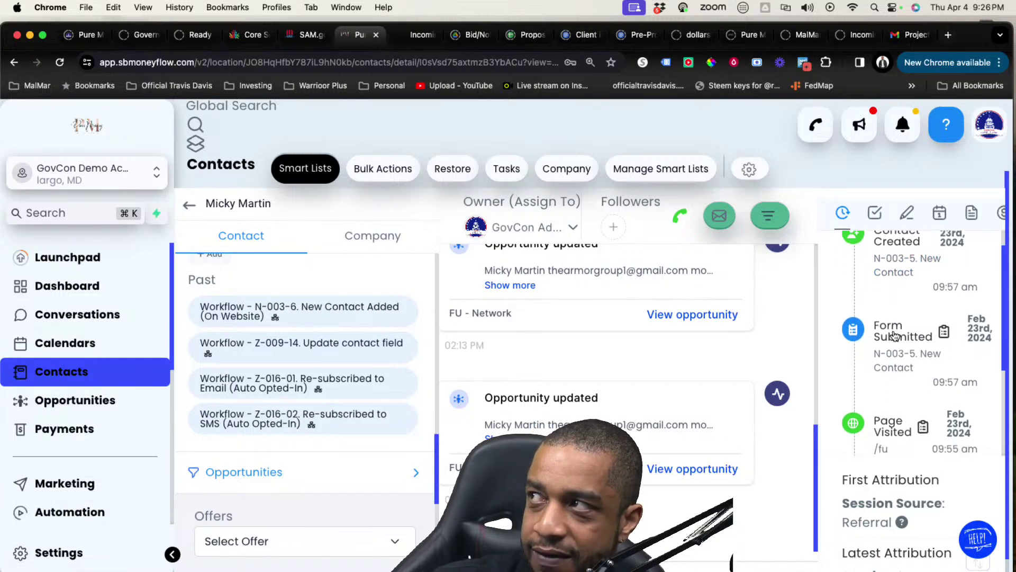
{"action": "scroll", "coordinate": [898, 313], "scroll_direction": "down", "scroll_amount": 5}
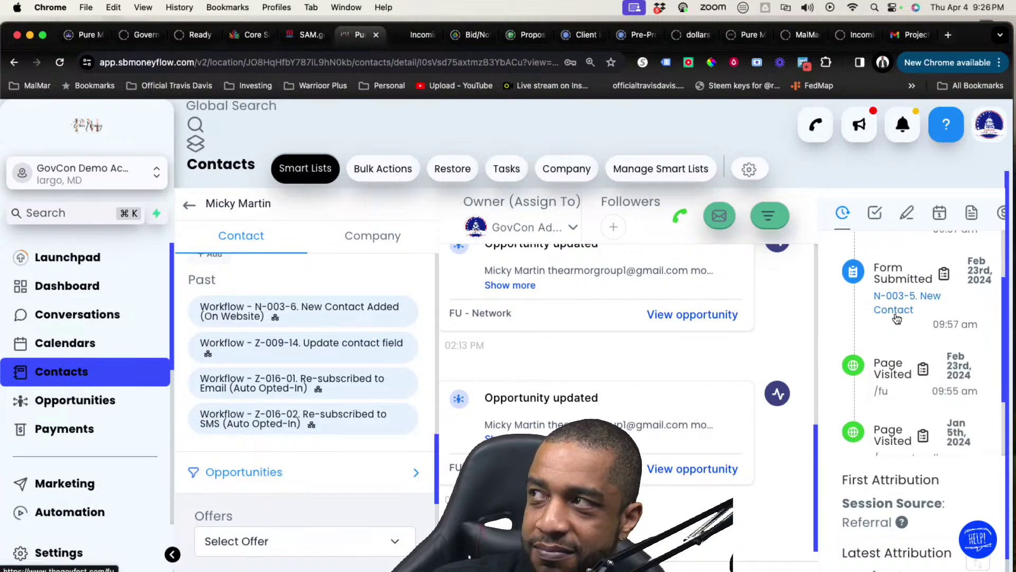
{"action": "scroll", "coordinate": [894, 328], "scroll_direction": "down", "scroll_amount": 4}
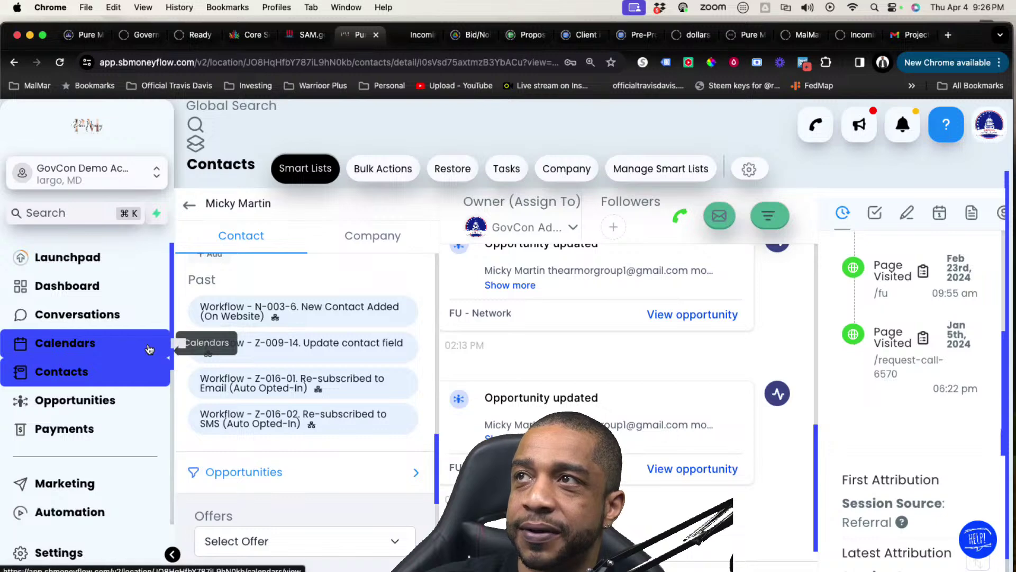
Open the Dashboard, look through all its widgets, and switch it to edit mode
{"action": "left_click", "coordinate": [104, 286]}
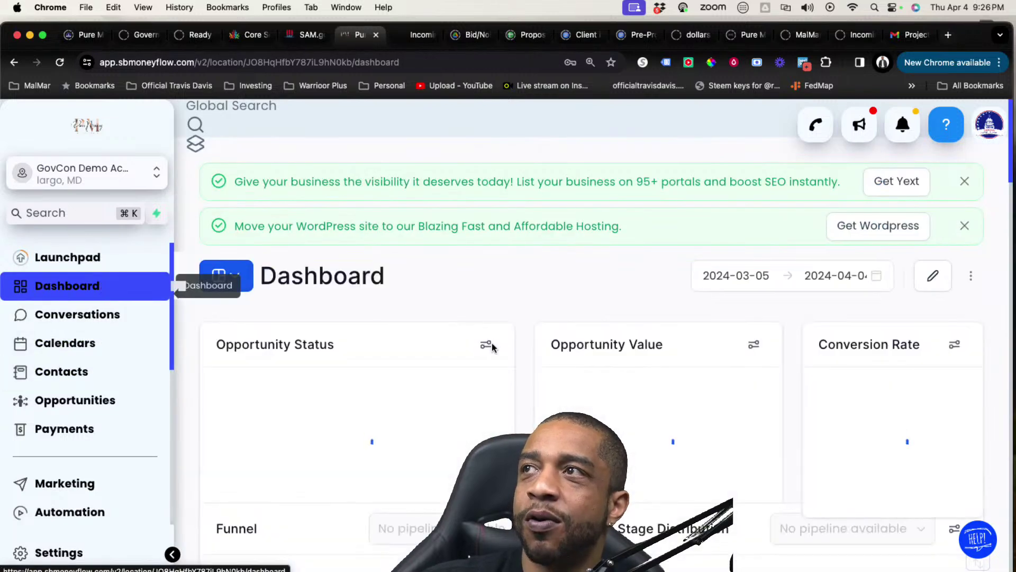
{"action": "scroll", "coordinate": [497, 312], "scroll_direction": "down", "scroll_amount": 4}
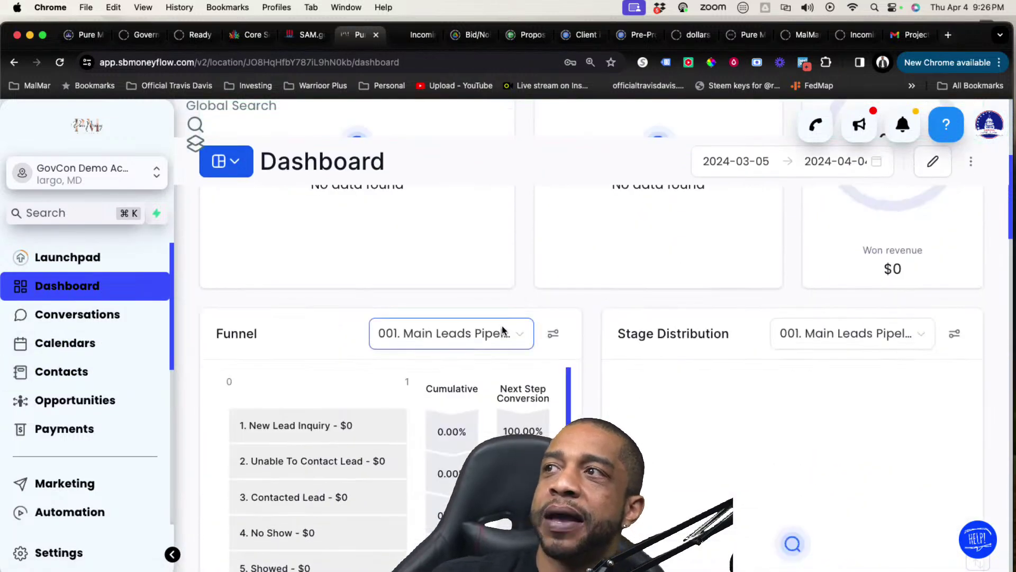
{"action": "scroll", "coordinate": [503, 331], "scroll_direction": "down", "scroll_amount": 20}
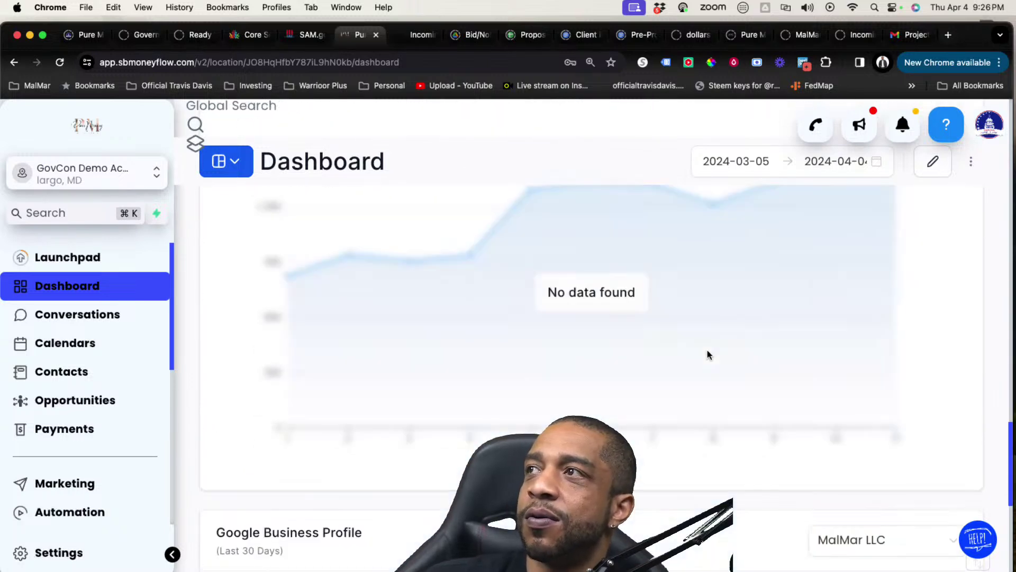
{"action": "scroll", "coordinate": [803, 377], "scroll_direction": "down", "scroll_amount": 15}
{"action": "scroll", "coordinate": [797, 377], "scroll_direction": "up", "scroll_amount": 20}
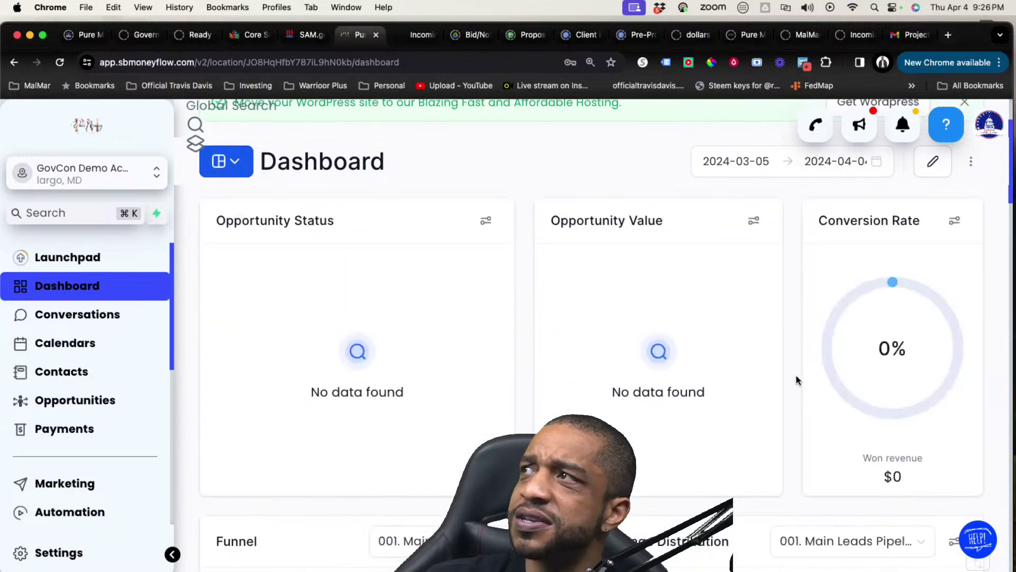
{"action": "scroll", "coordinate": [797, 375], "scroll_direction": "up", "scroll_amount": 3}
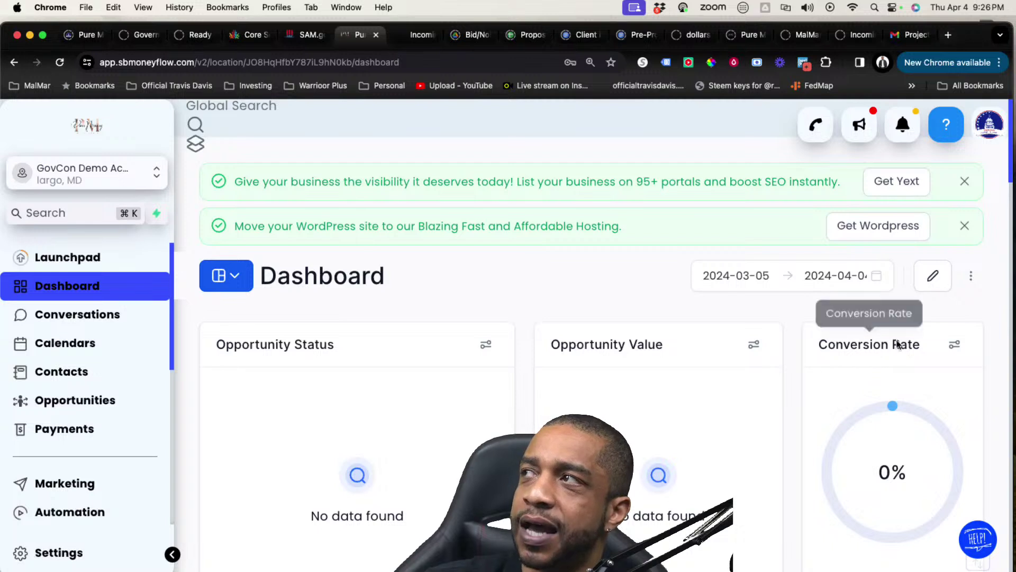
{"action": "left_click", "coordinate": [933, 276]}
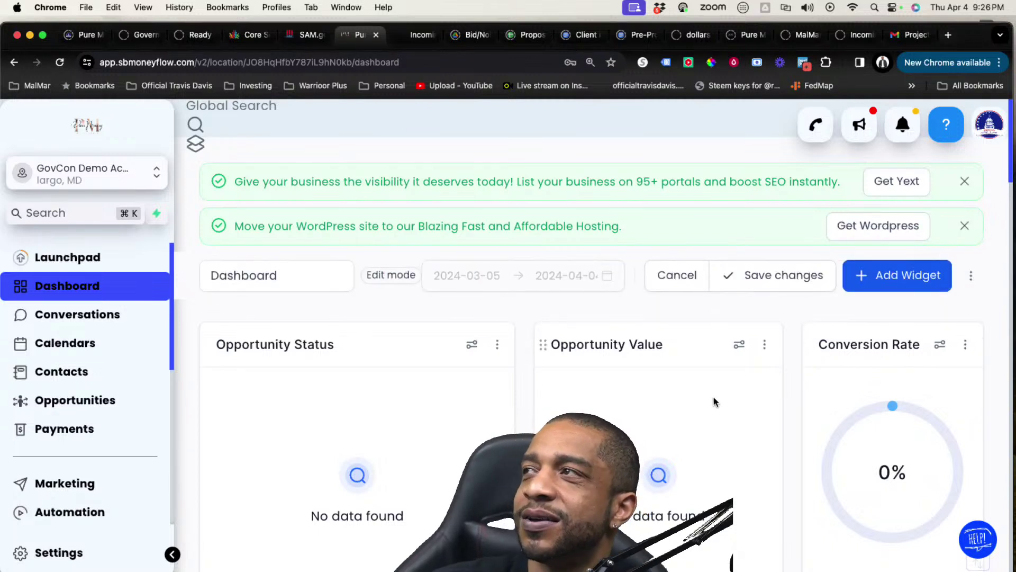
Start adding a dashboard widget, view the Embed object's configuration options, and return to the widget list
{"action": "left_click", "coordinate": [895, 278]}
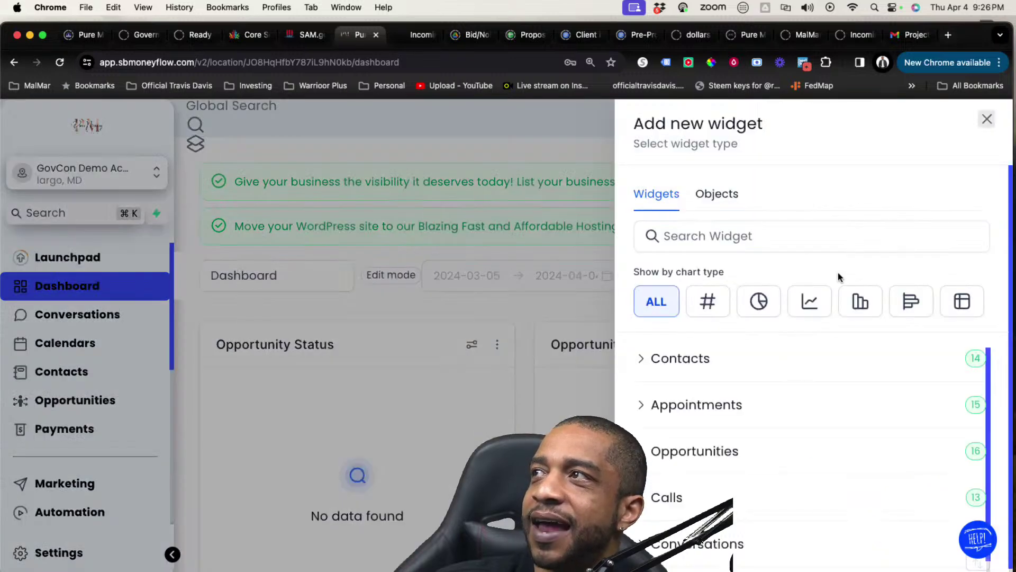
{"action": "left_click", "coordinate": [718, 195]}
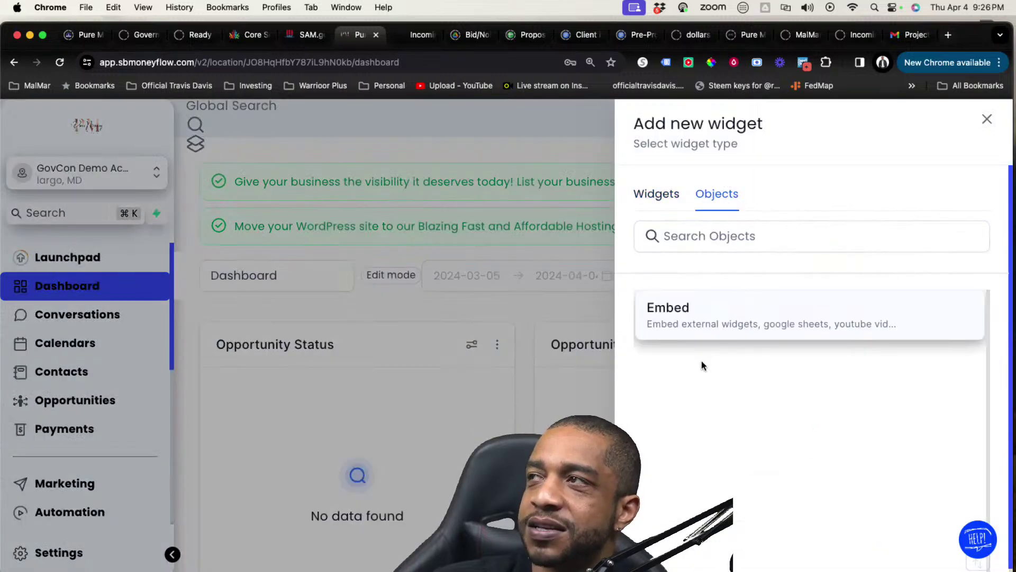
{"action": "left_click", "coordinate": [704, 332]}
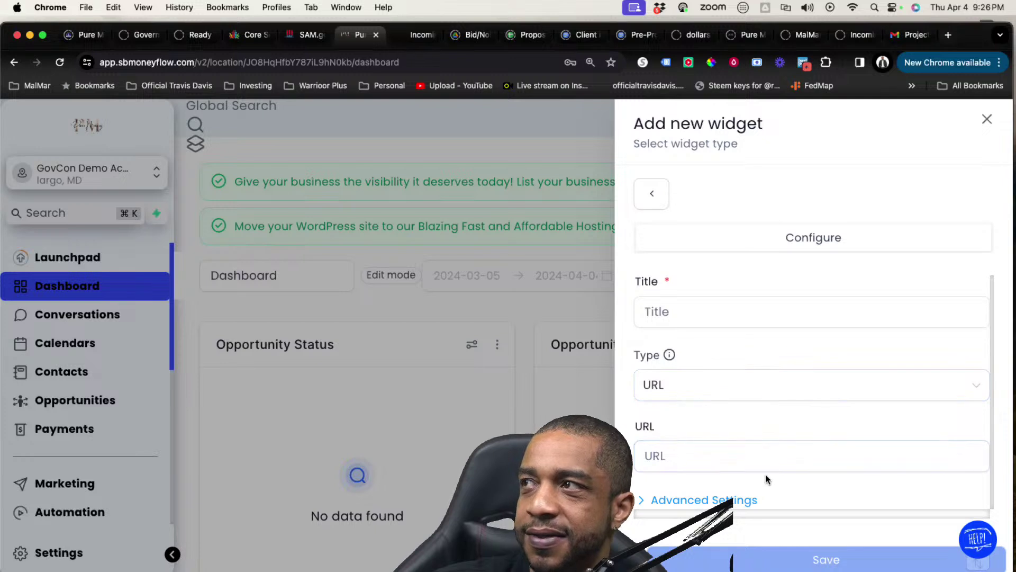
{"action": "left_click", "coordinate": [654, 197]}
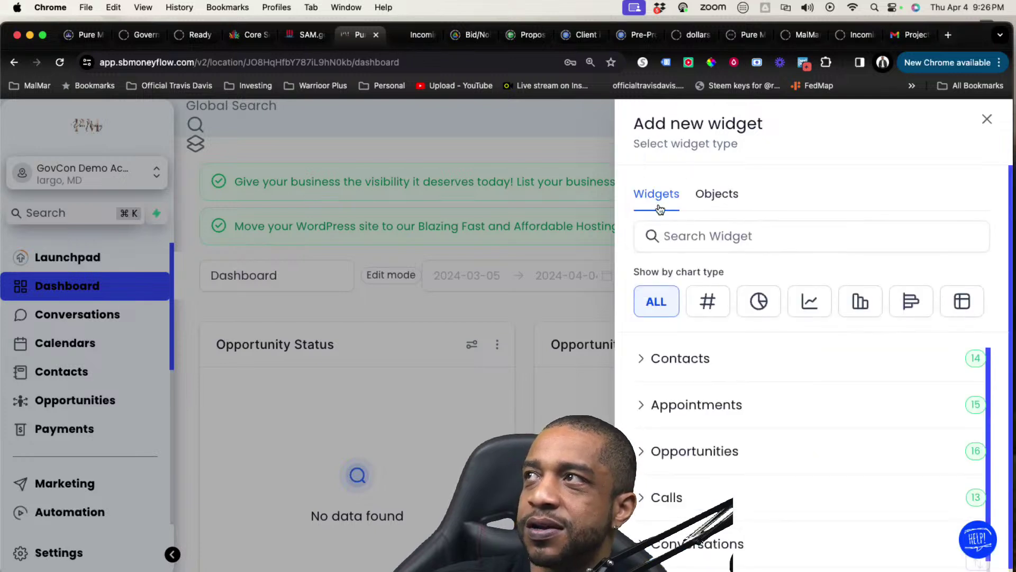
Look through the available widget categories, including the Appointments widgets, filter by line chart type, and close without adding a widget
{"action": "scroll", "coordinate": [727, 399], "scroll_direction": "down", "scroll_amount": 2}
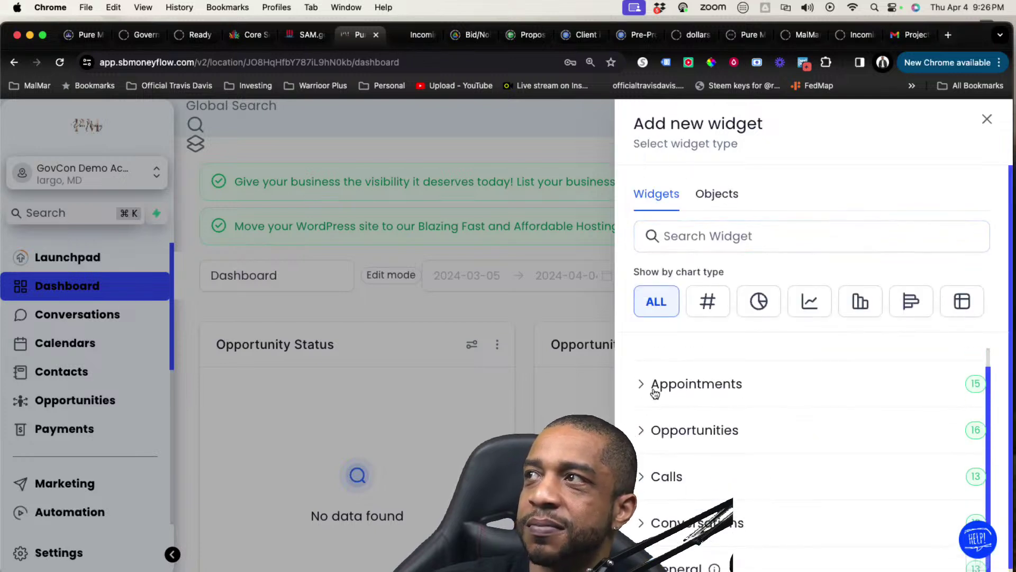
{"action": "scroll", "coordinate": [654, 390], "scroll_direction": "up", "scroll_amount": 1}
{"action": "left_click", "coordinate": [647, 407]}
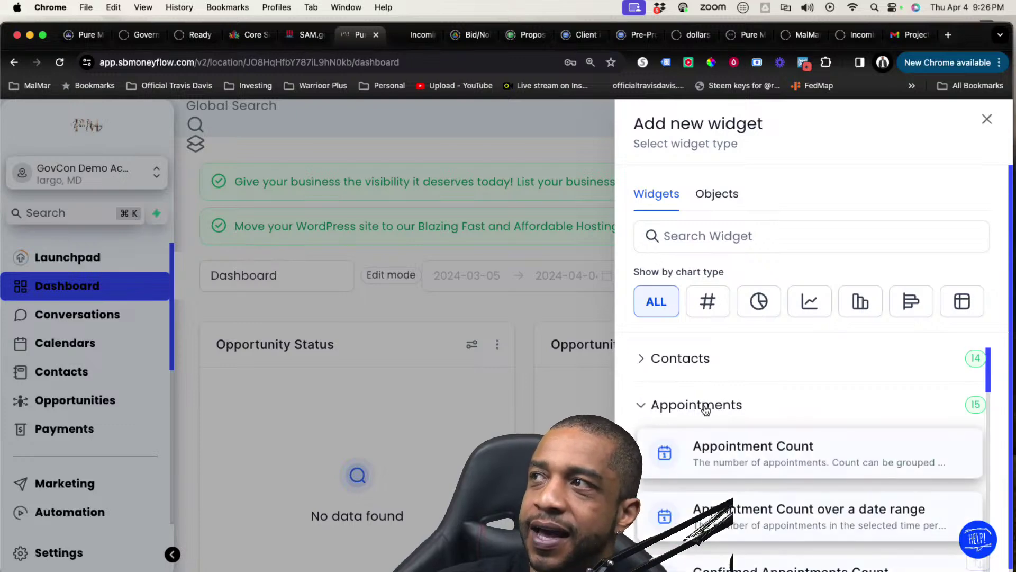
{"action": "scroll", "coordinate": [644, 394], "scroll_direction": "down", "scroll_amount": 2}
{"action": "scroll", "coordinate": [642, 392], "scroll_direction": "up", "scroll_amount": 2}
{"action": "left_click", "coordinate": [641, 402]}
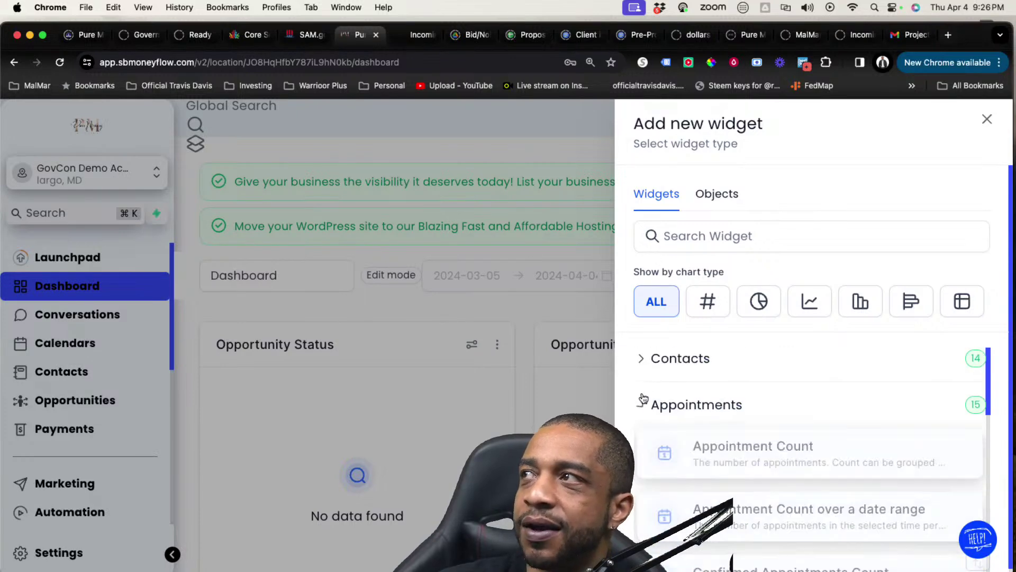
{"action": "left_click", "coordinate": [809, 302]}
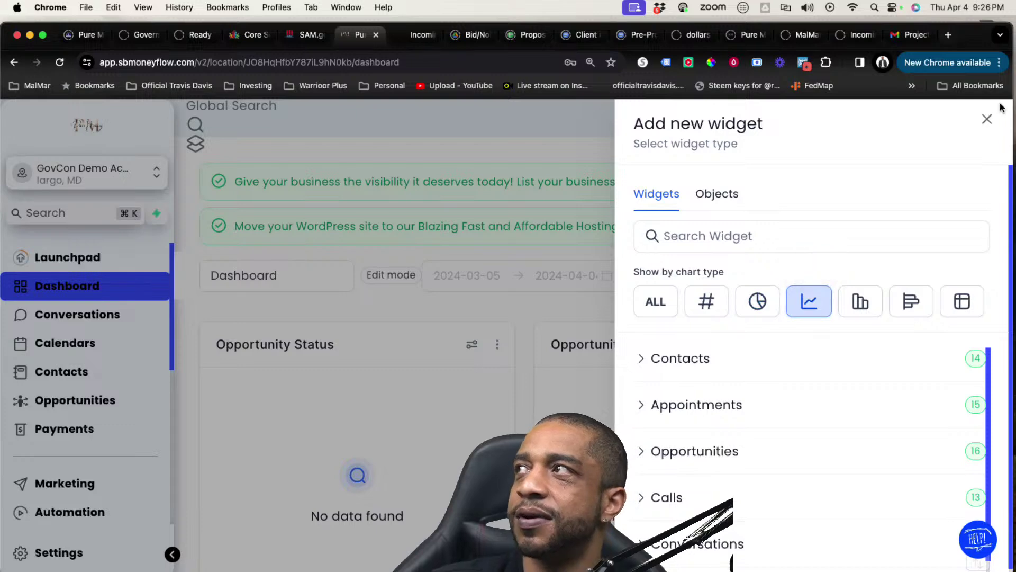
{"action": "left_click", "coordinate": [987, 119]}
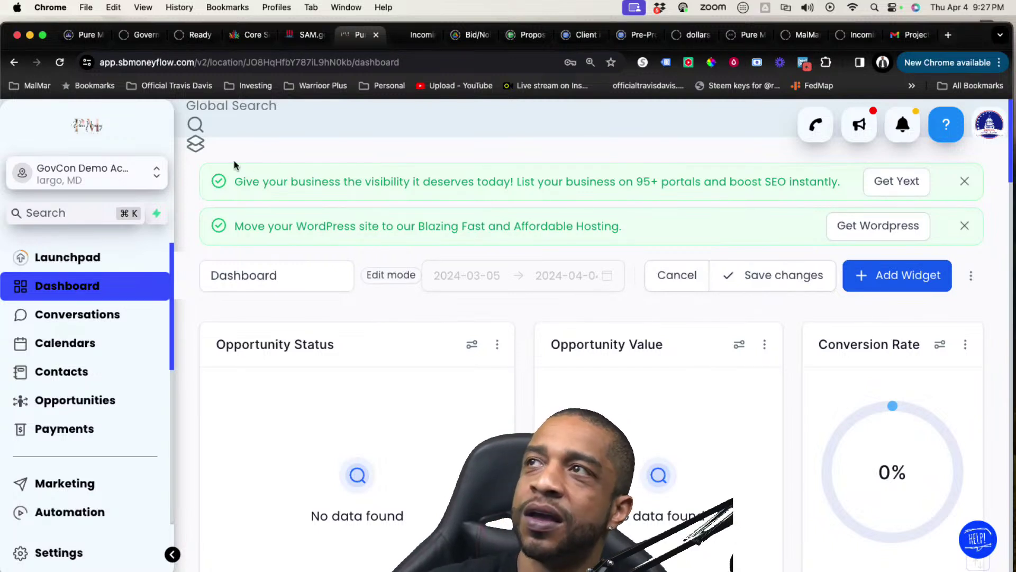
Reload the dashboard without saving its edits, and dismiss the Facebook integration banner and the Let's Get Started guide
{"action": "mouse_move", "coordinate": [250, 154]}
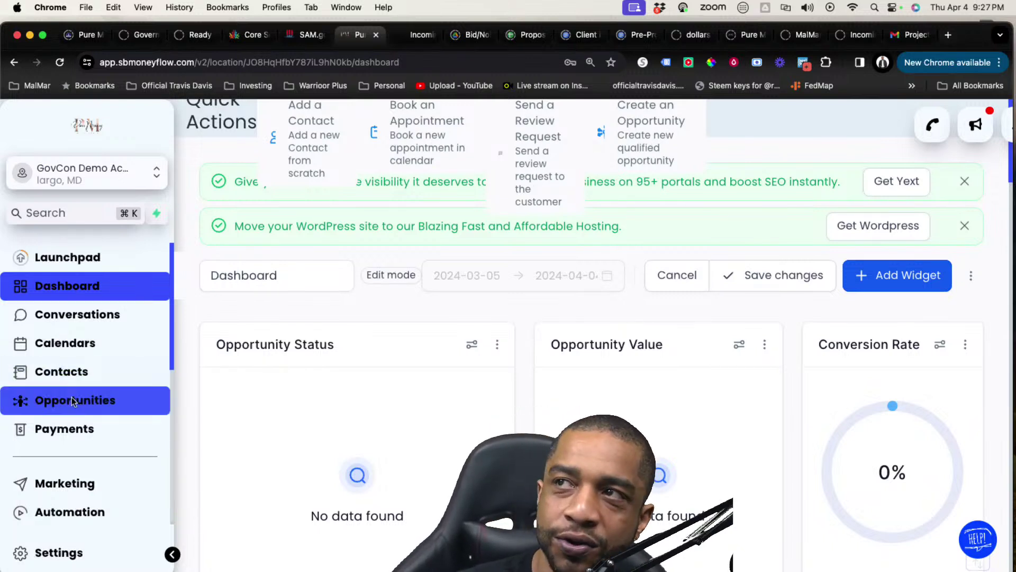
{"action": "left_click", "coordinate": [59, 63]}
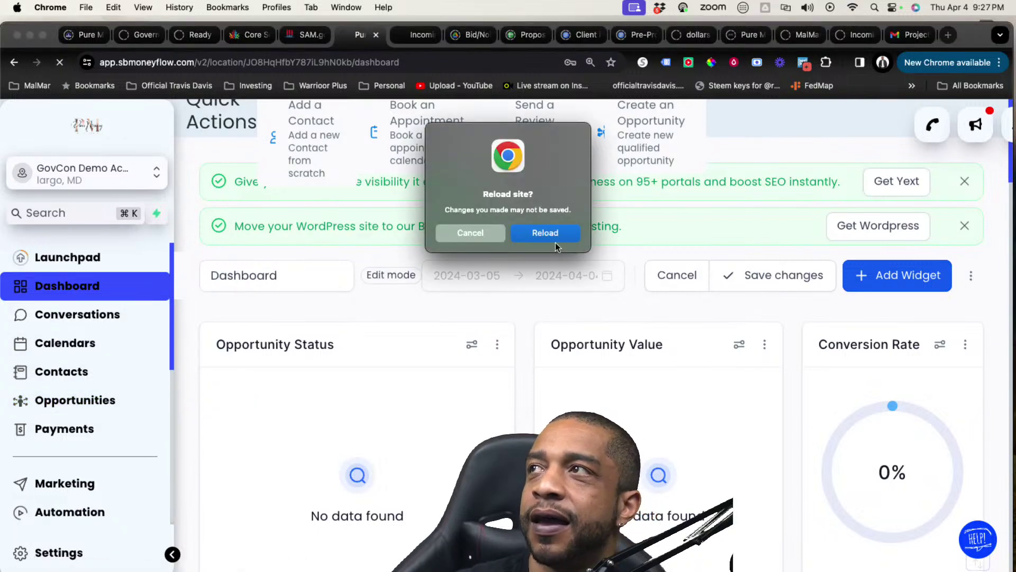
{"action": "left_click", "coordinate": [551, 235]}
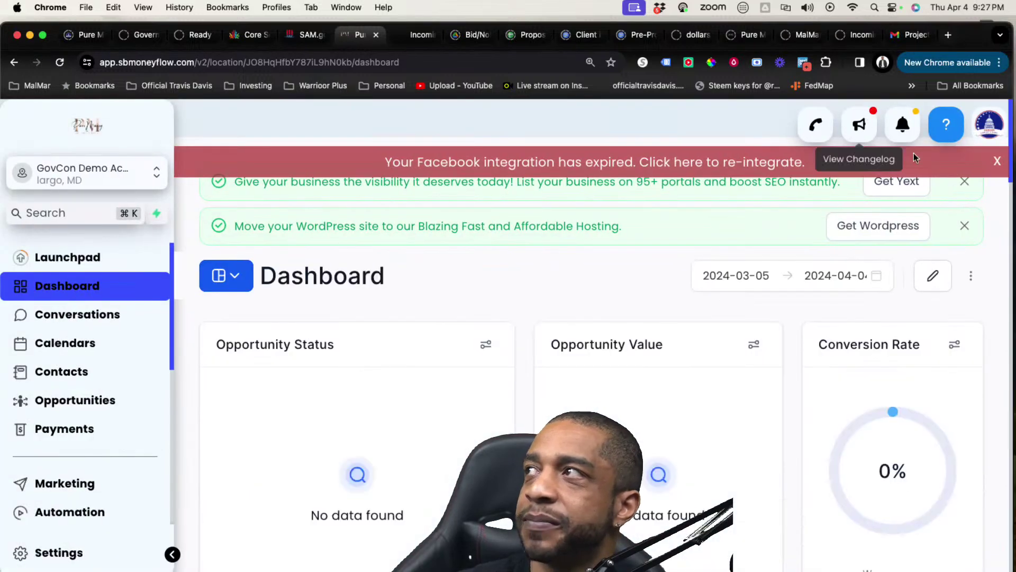
{"action": "left_click", "coordinate": [997, 163]}
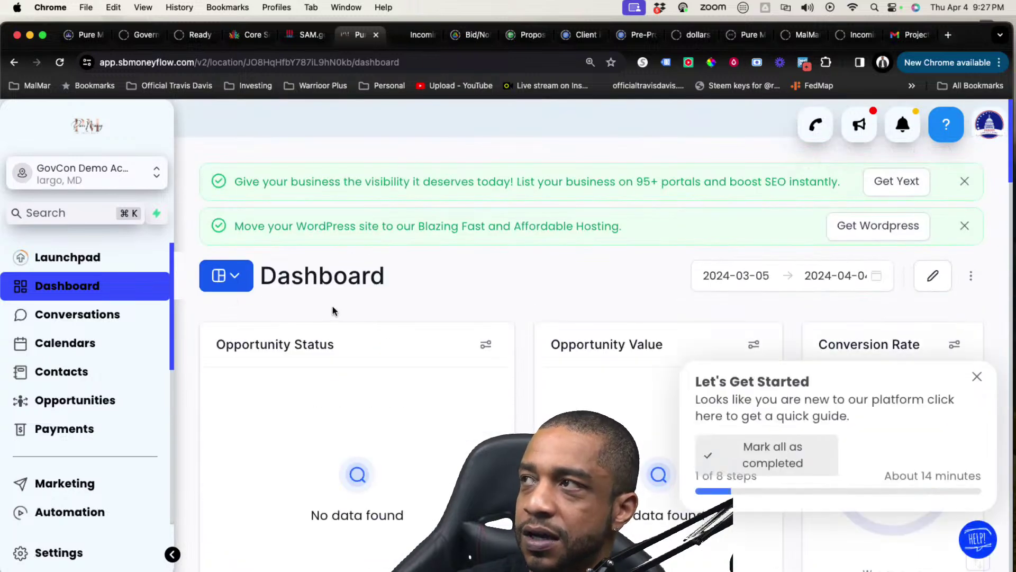
{"action": "left_click", "coordinate": [977, 376]}
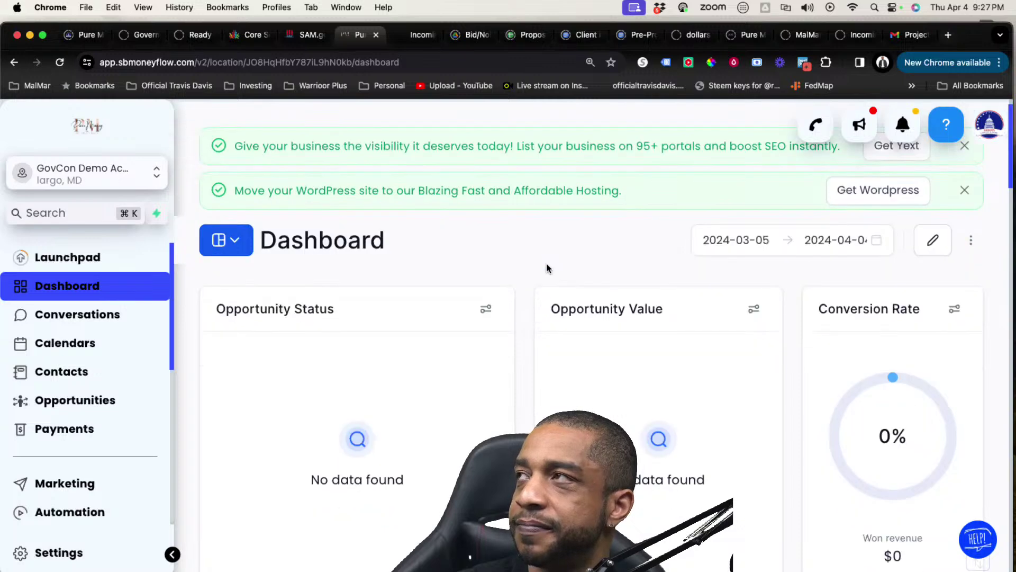
Go to the Launchpad, bring up the global search to view the recently viewed records, and close it
{"action": "left_click", "coordinate": [97, 266]}
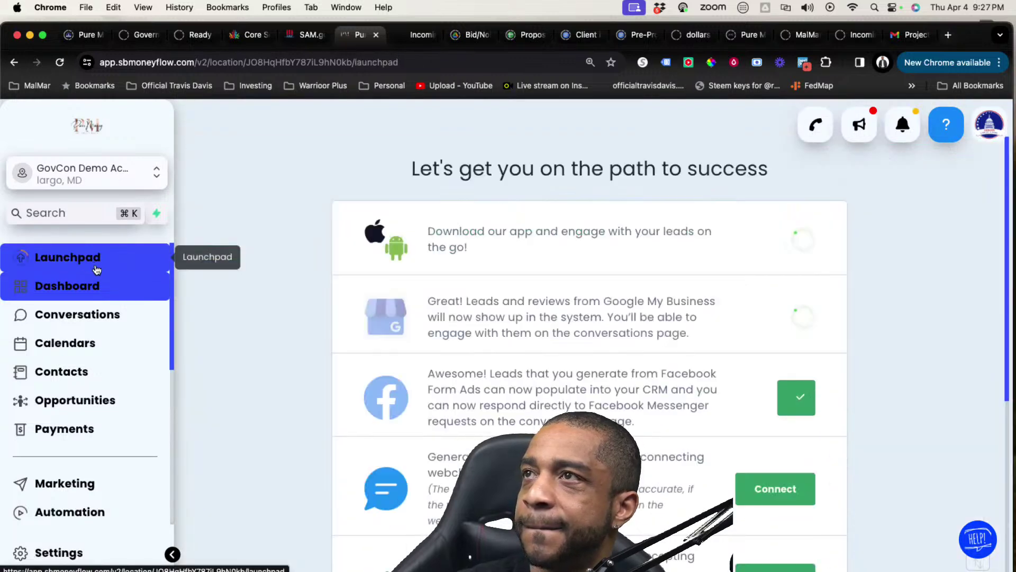
{"action": "left_click", "coordinate": [195, 124]}
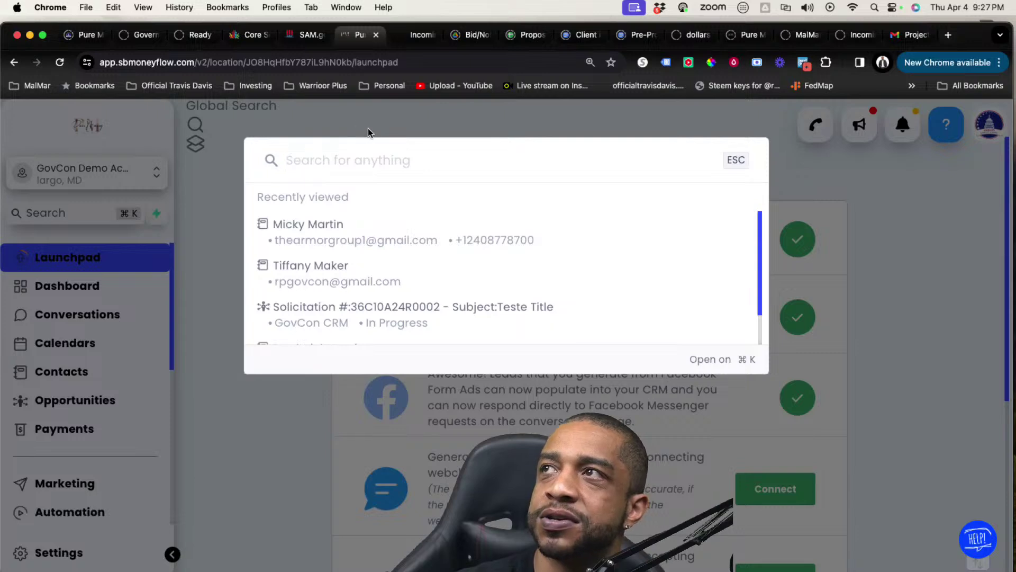
{"action": "left_click", "coordinate": [772, 180]}
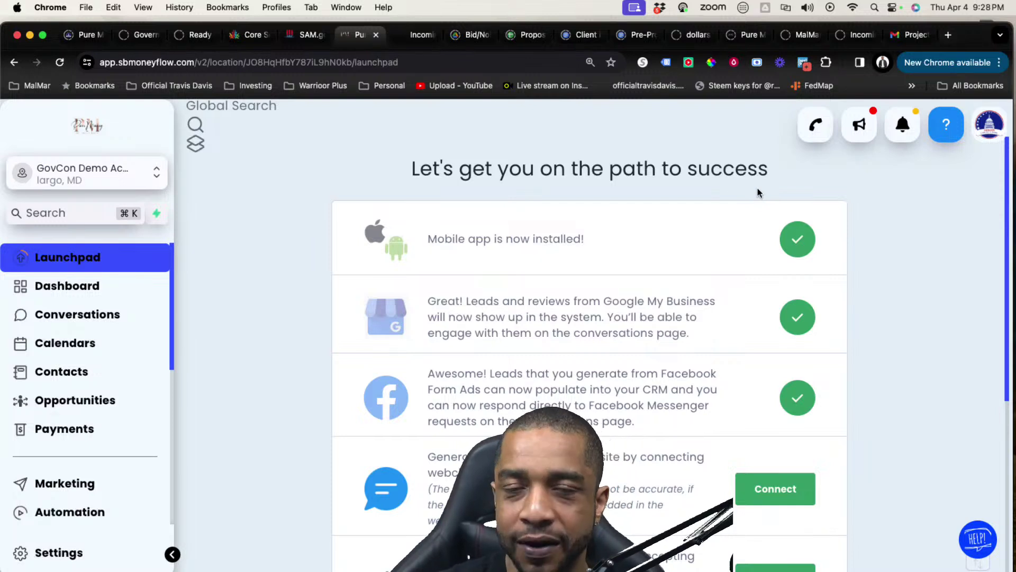
{"action": "left_click", "coordinate": [465, 63]}
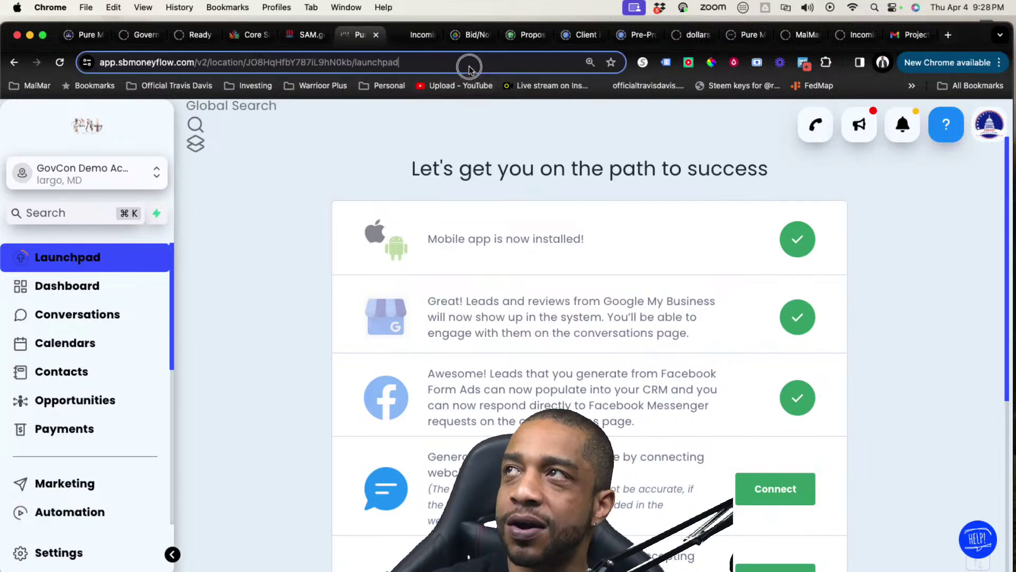